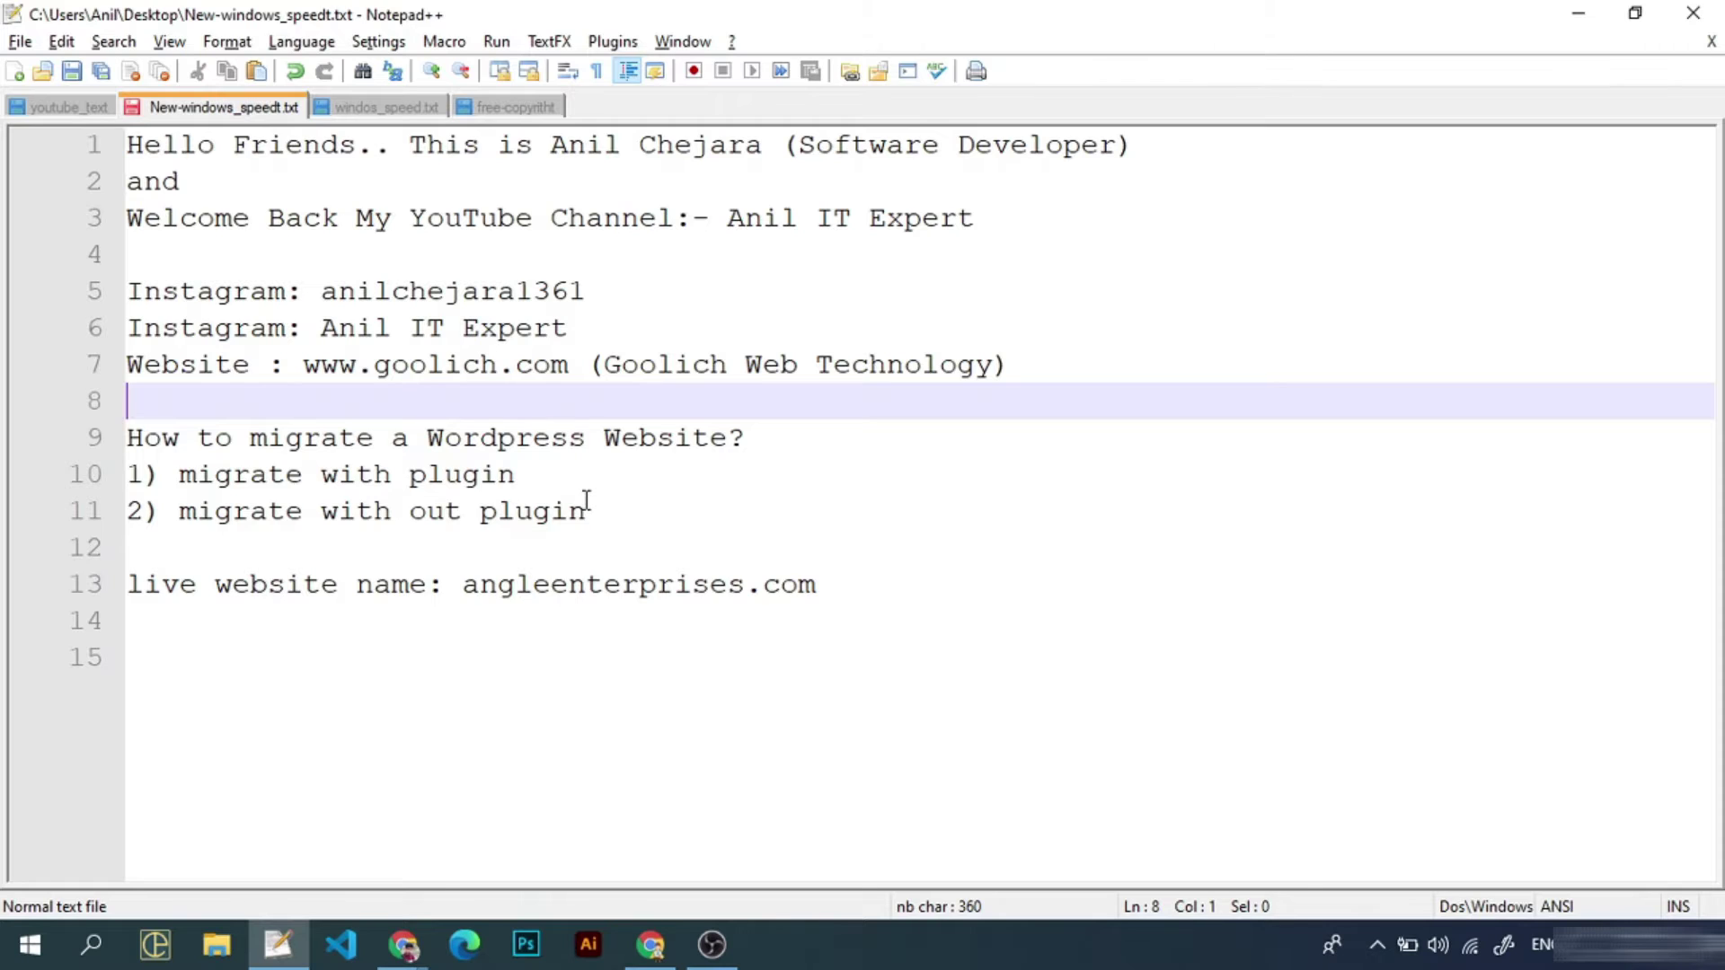
Select the live site domain on line 13, then bring the Angle Enterprises browser window forward.
{"action": "left_click", "coordinate": [488, 642]}
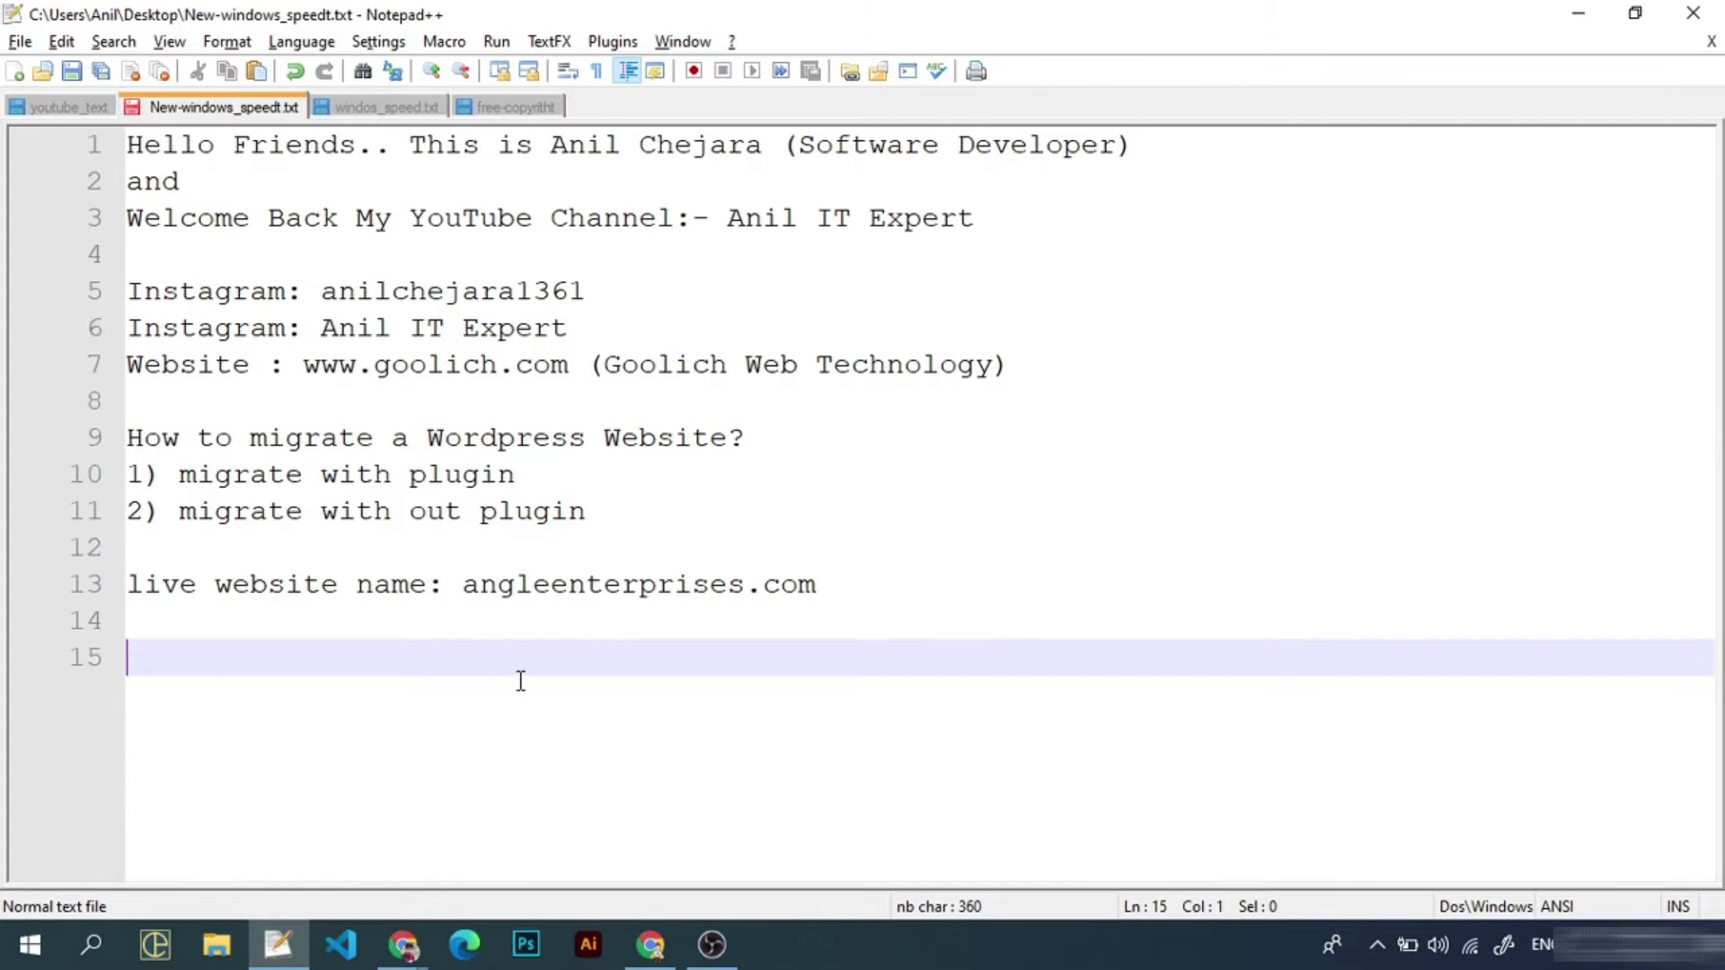
{"action": "left_click_drag", "start_coordinate": [464, 584], "coordinate": [817, 585]}
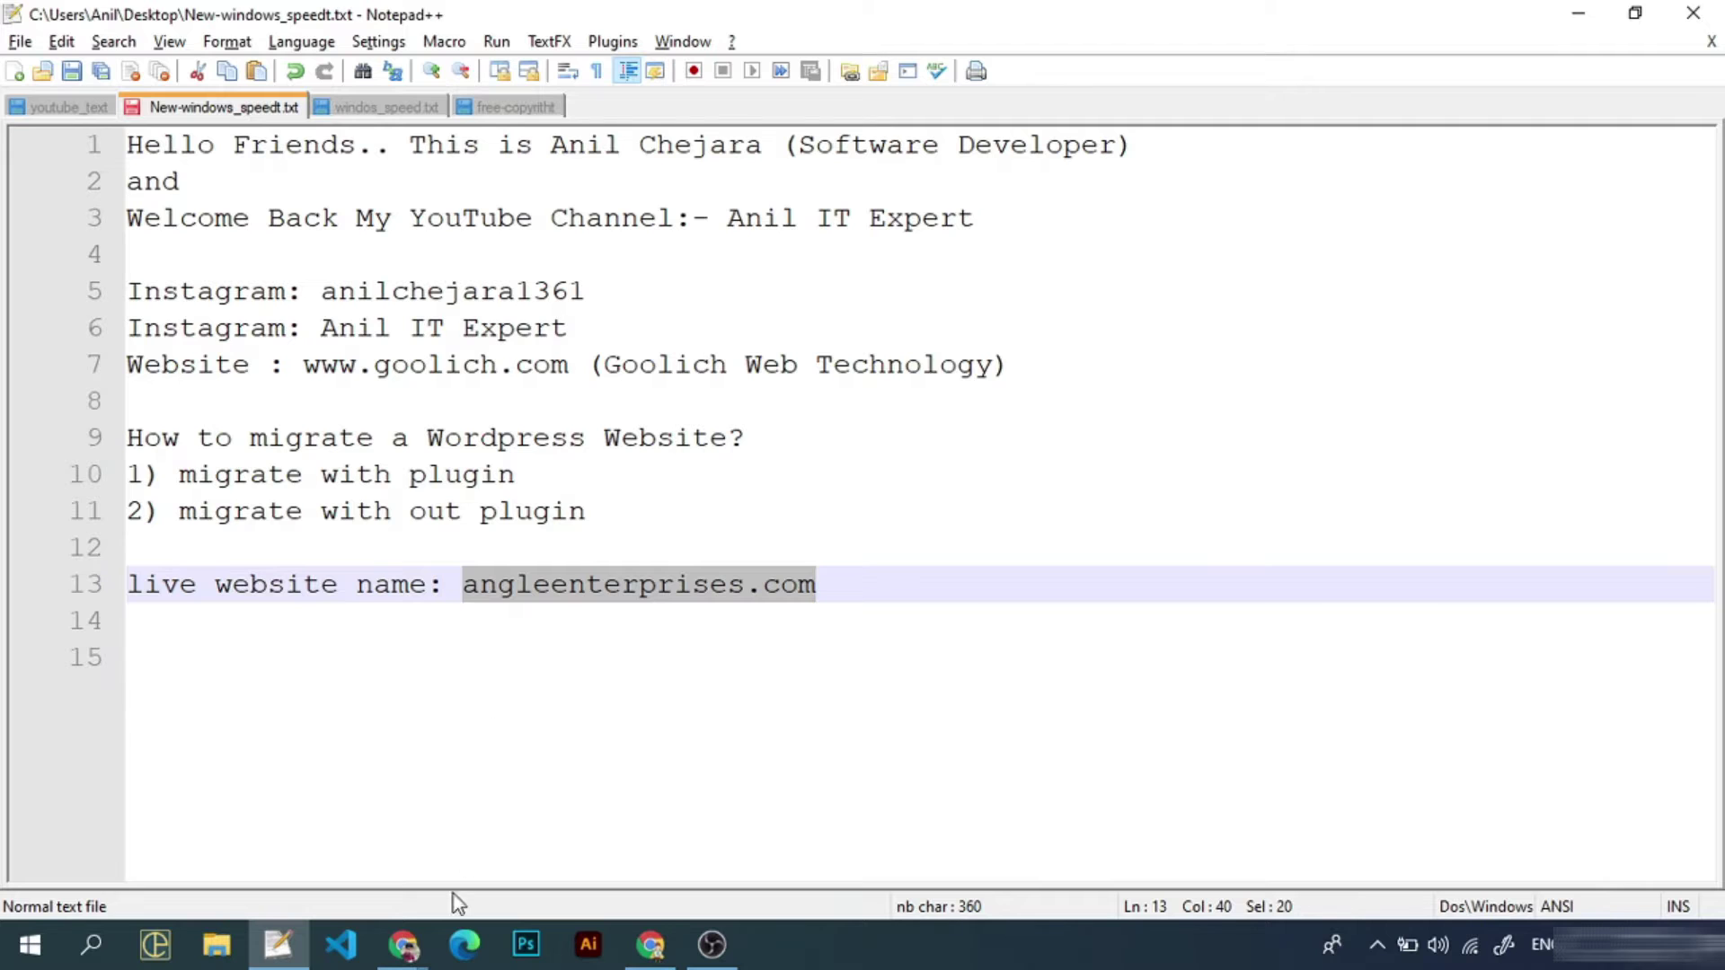
{"action": "mouse_move", "coordinate": [420, 960]}
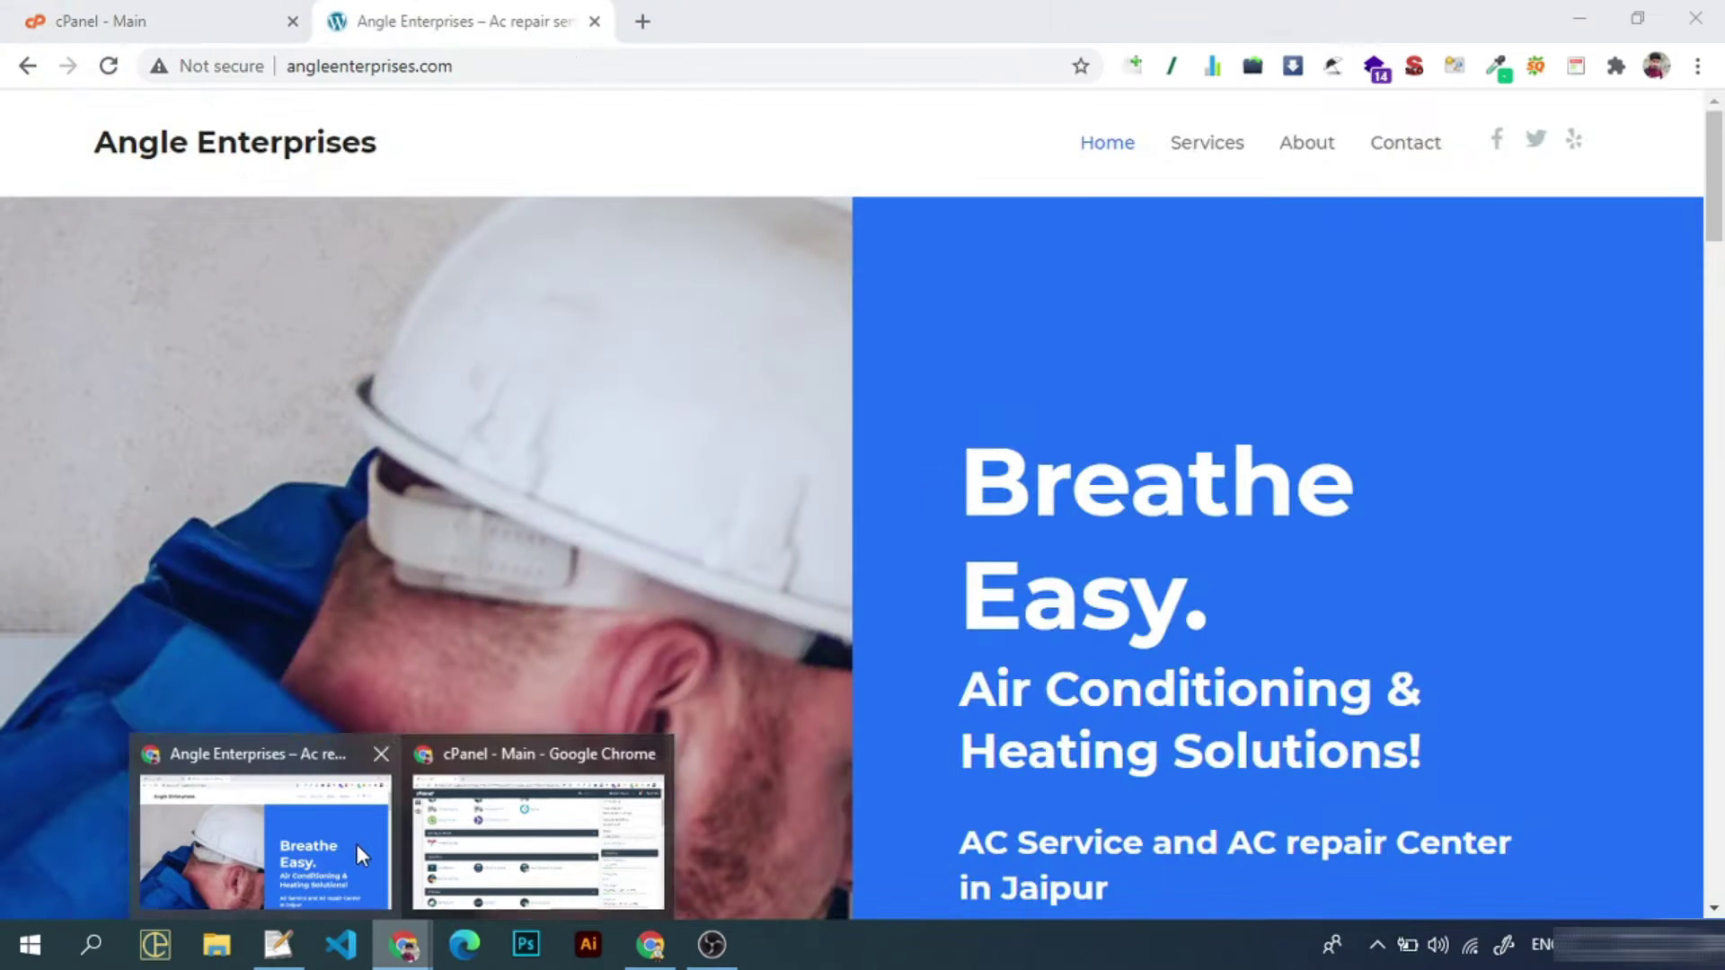
{"action": "left_click", "coordinate": [356, 843]}
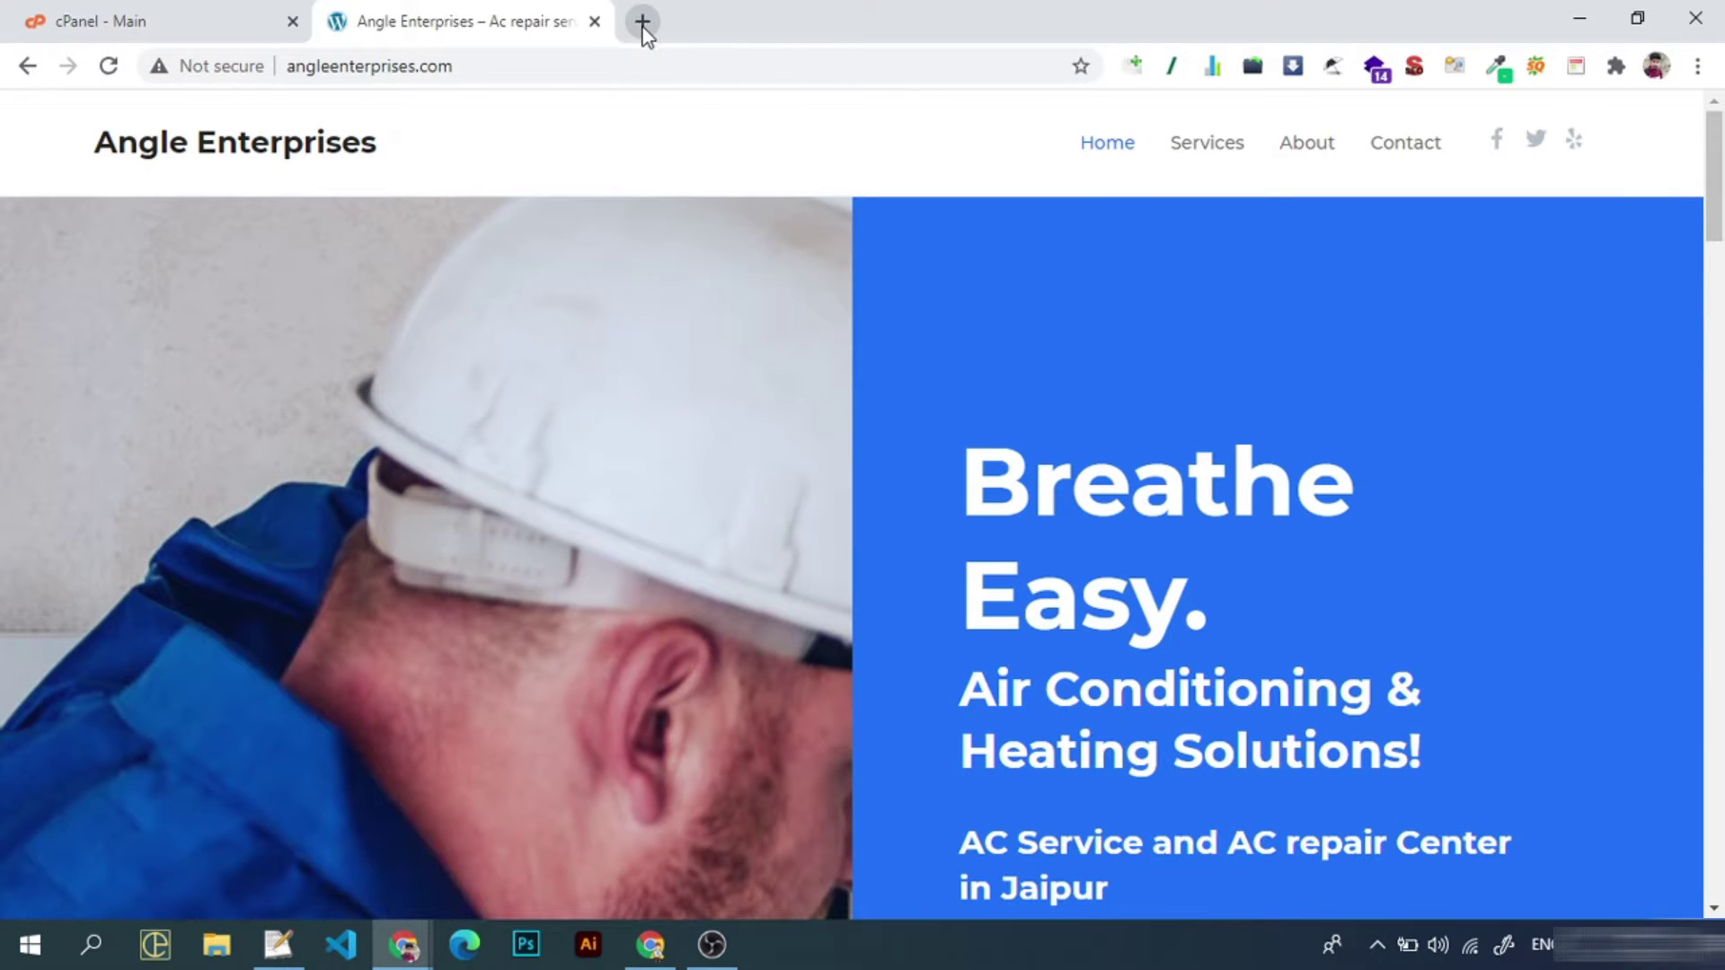
Load goolich.com/angle/ in a new tab and confirm it shows a 404 page.
{"action": "left_click", "coordinate": [641, 21]}
{"action": "type", "text": "goolich.com"}
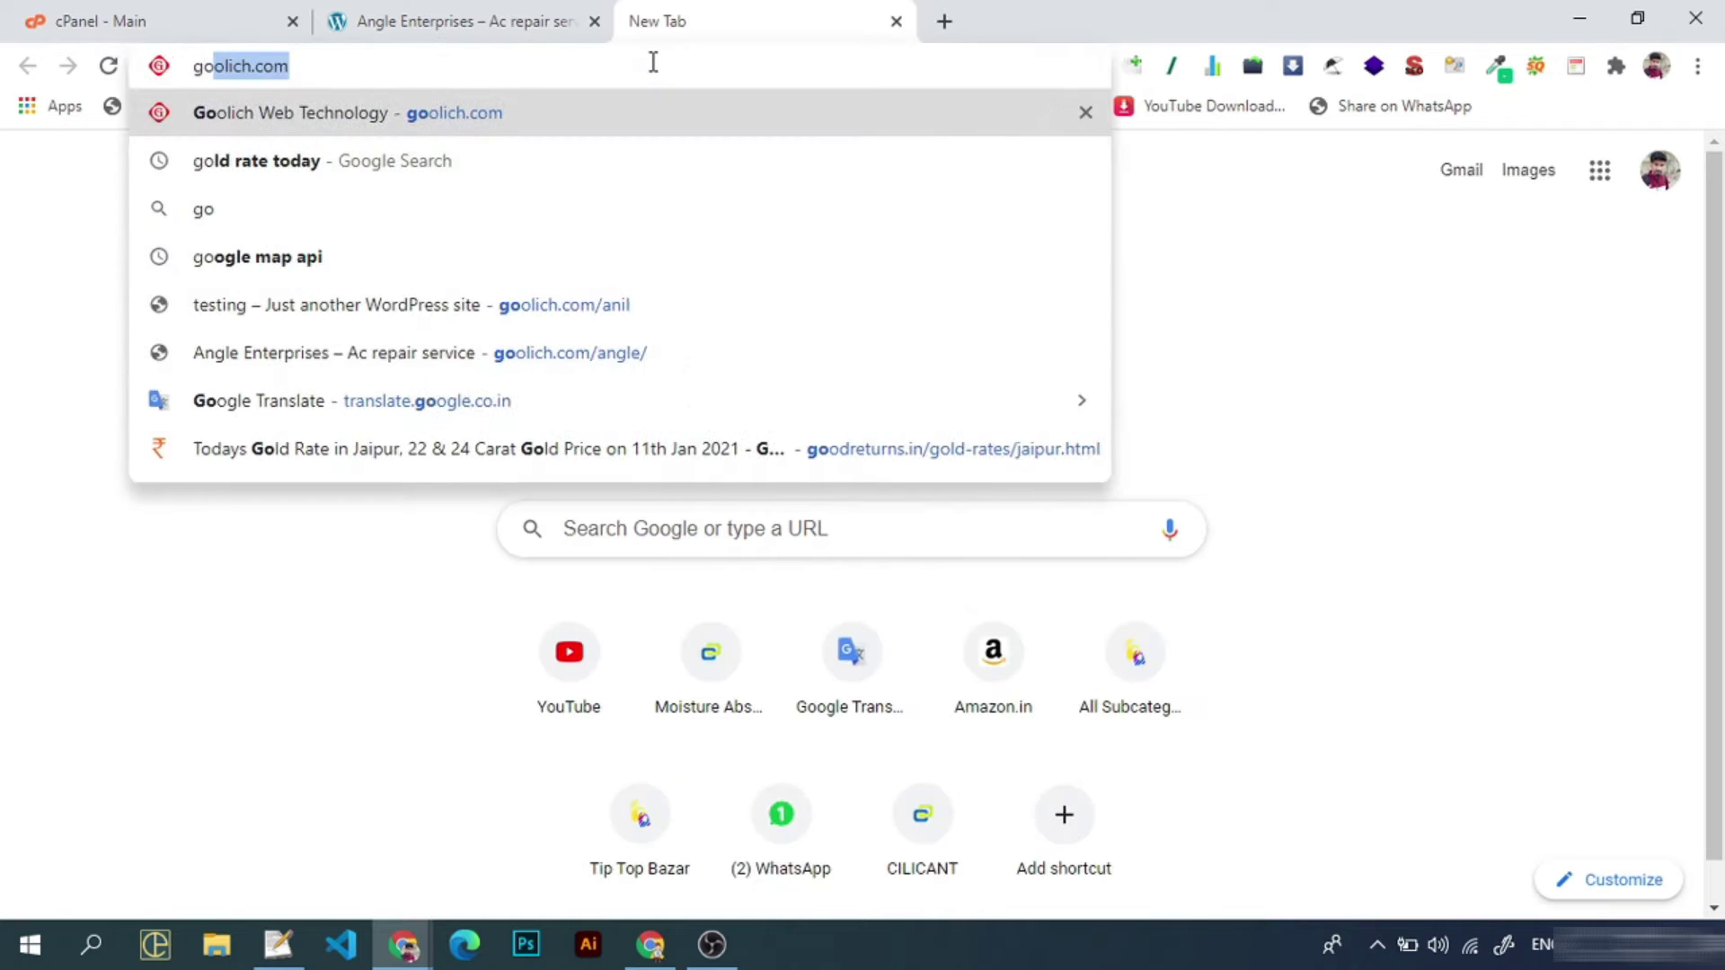
{"action": "key", "text": "Return"}
{"action": "left_click", "coordinate": [653, 63]}
{"action": "left_click", "coordinate": [655, 73]}
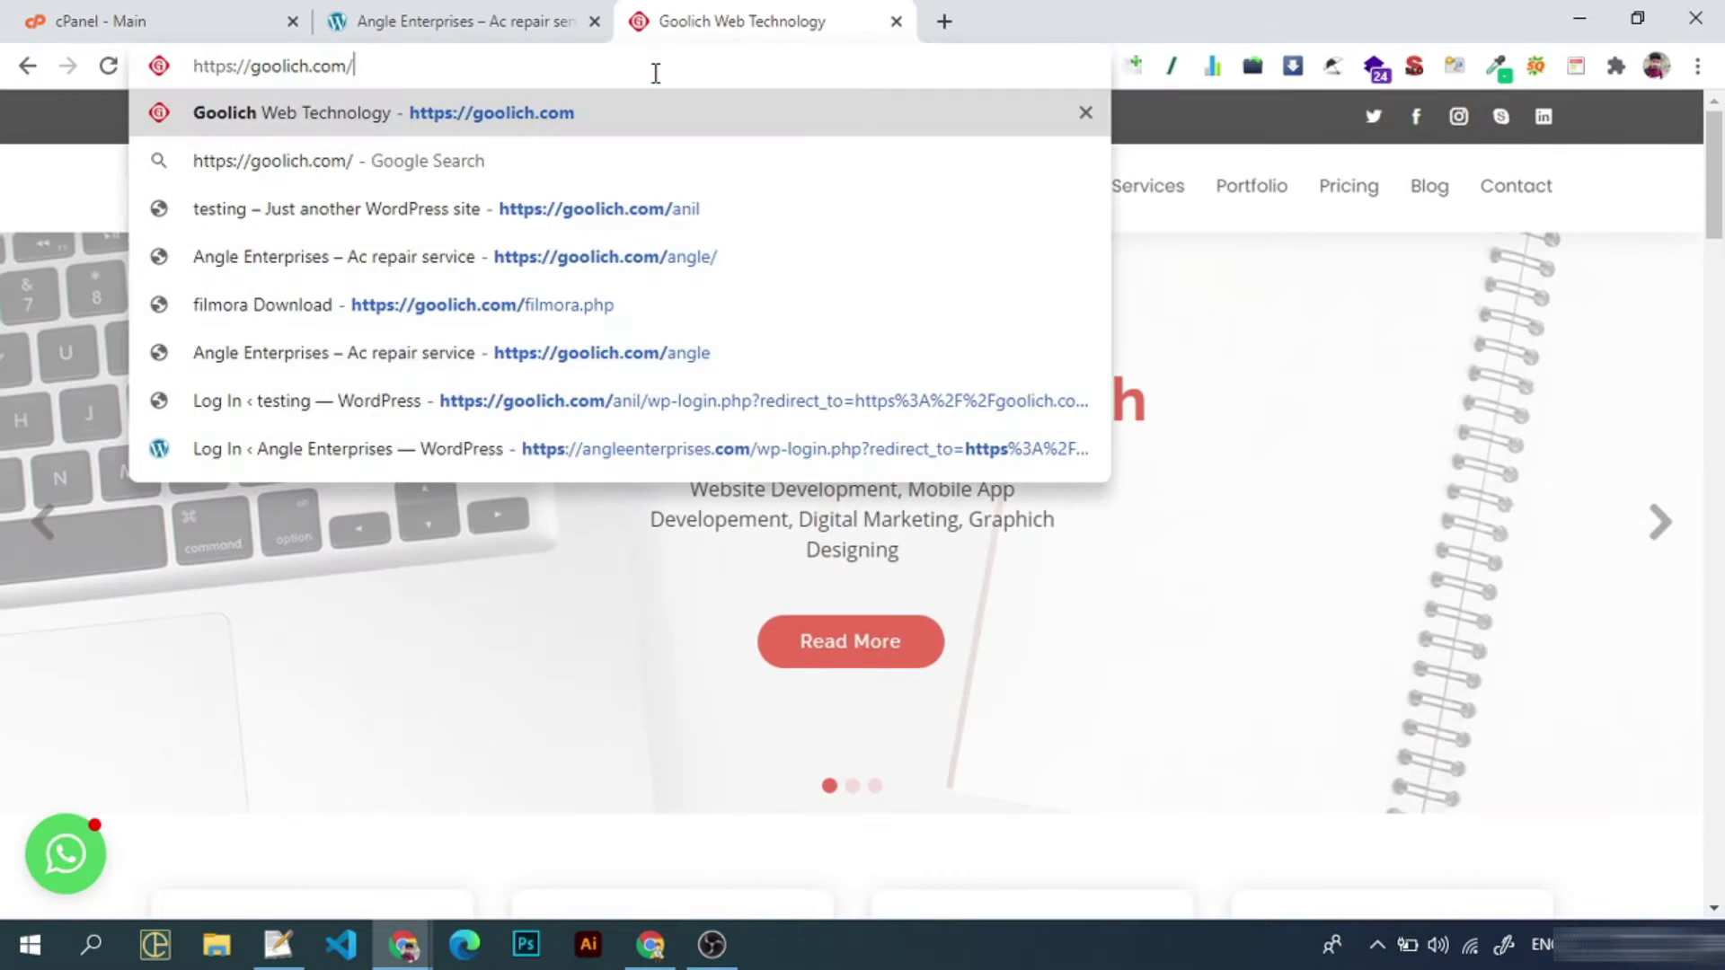
{"action": "type", "text": "angle"}
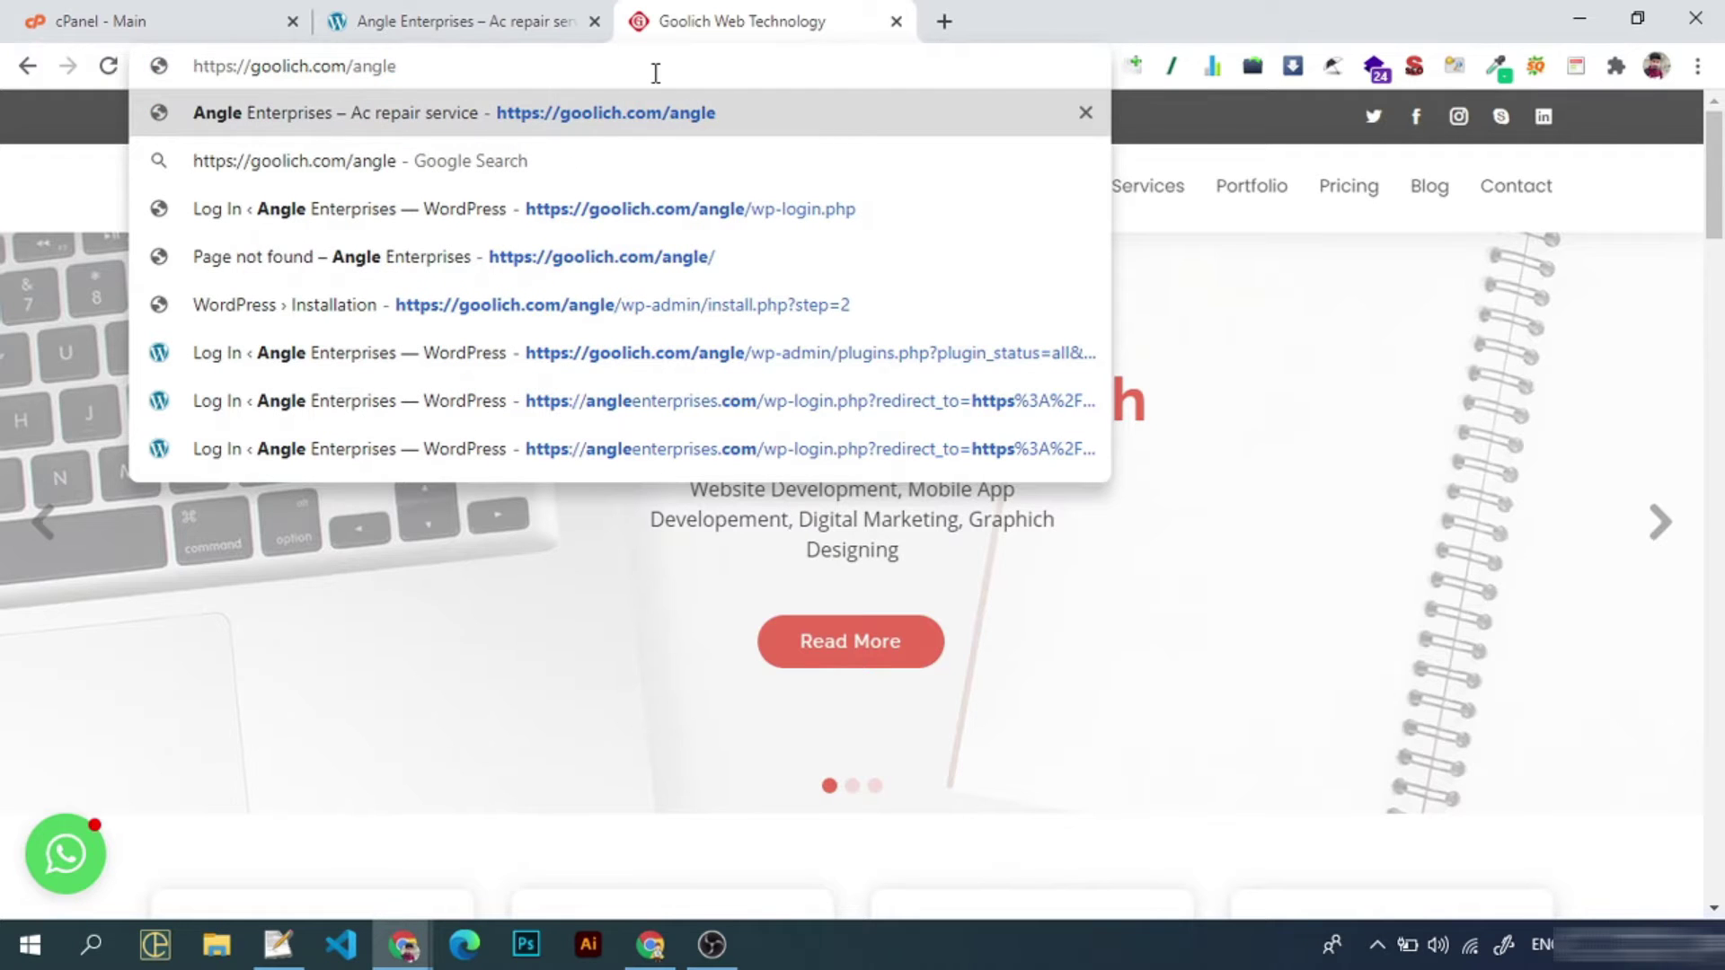
{"action": "type", "text": "/"}
{"action": "key", "text": "Return"}
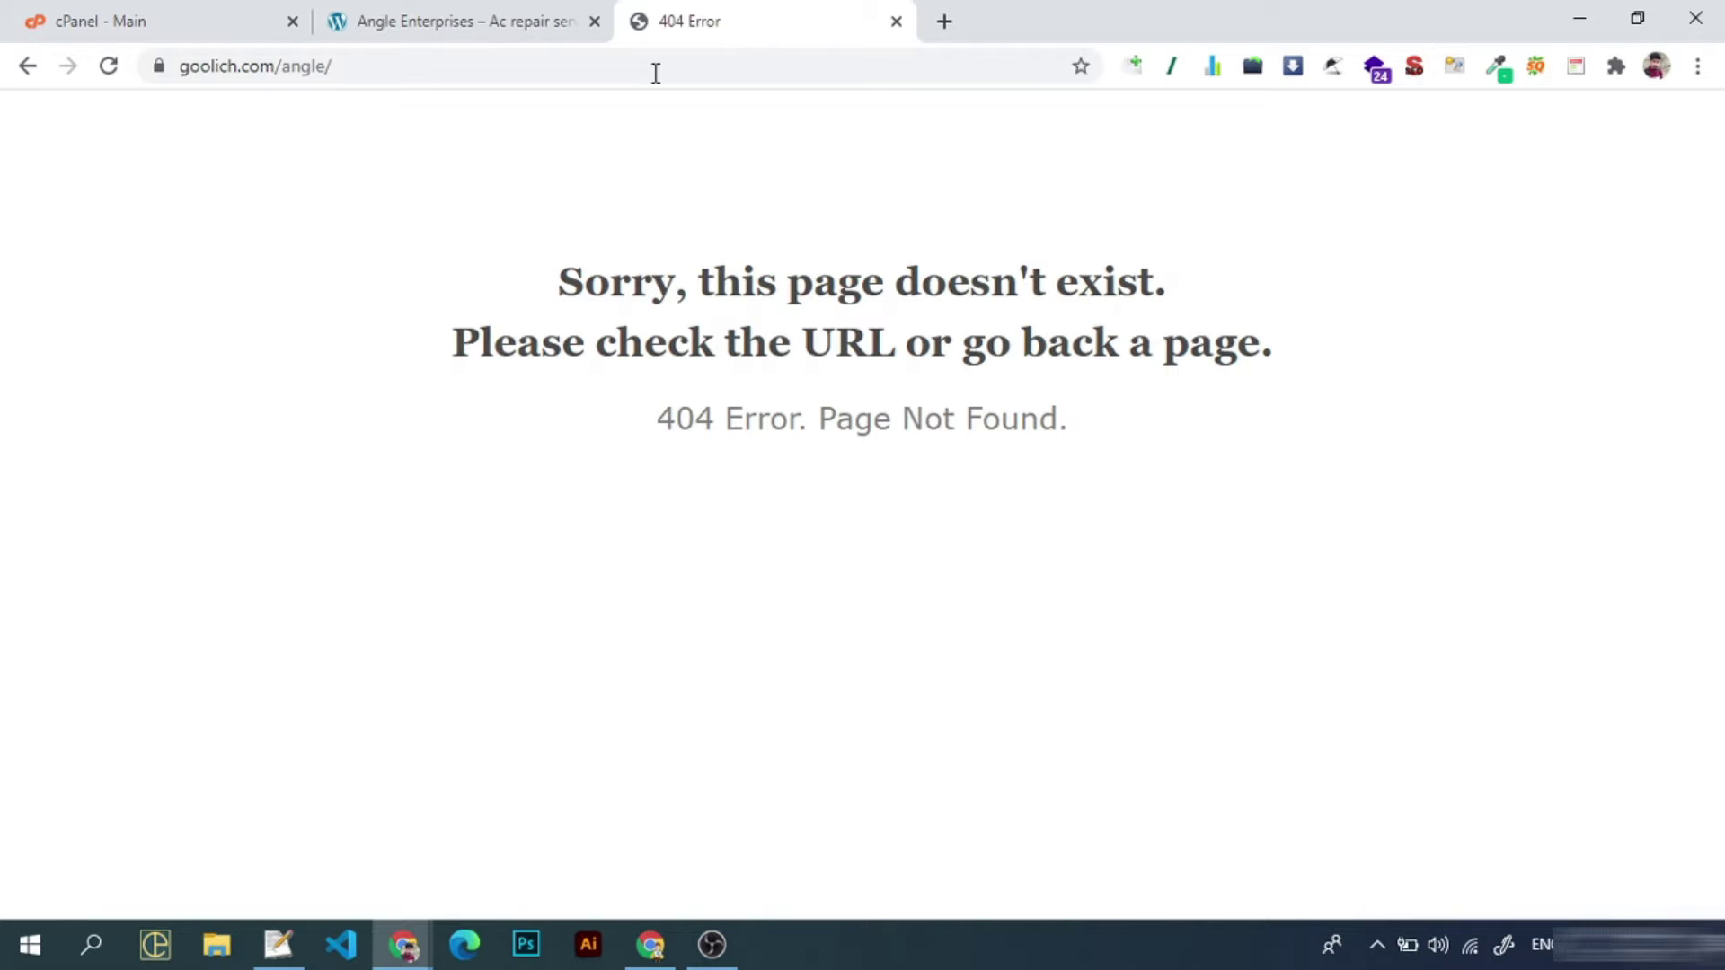
Return to the Angle Enterprises tab, then switch to the WordPress dashboard window.
{"action": "left_click", "coordinate": [503, 11]}
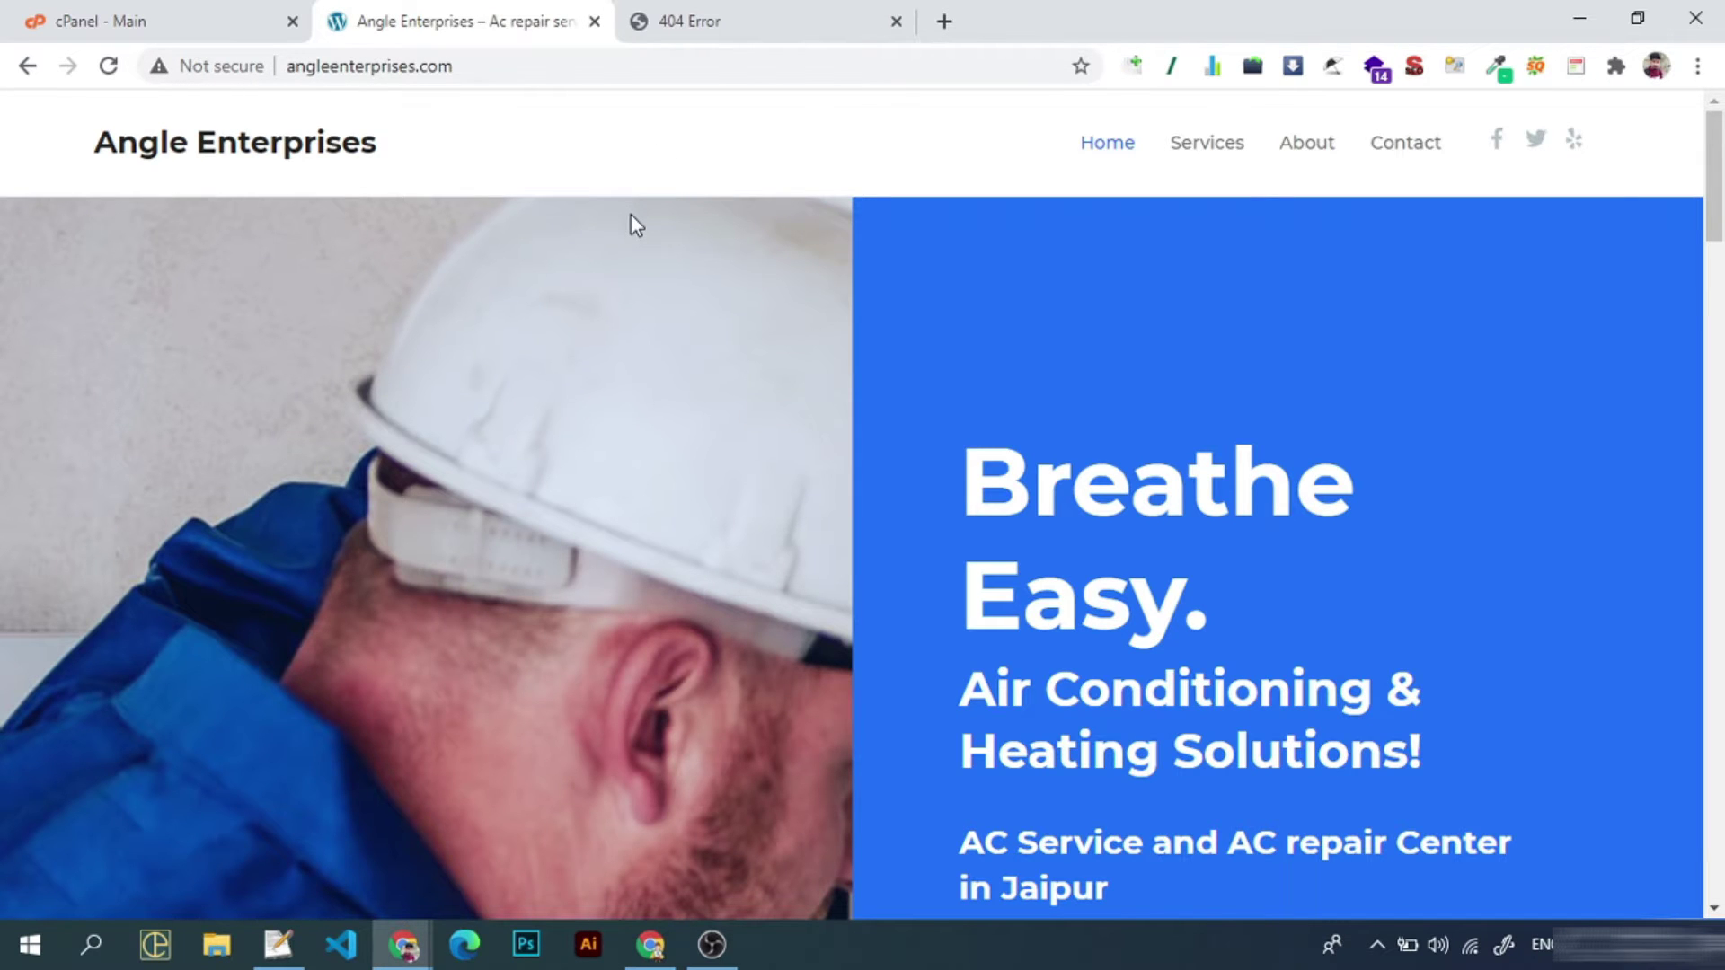
{"action": "key", "text": "ctrl+l"}
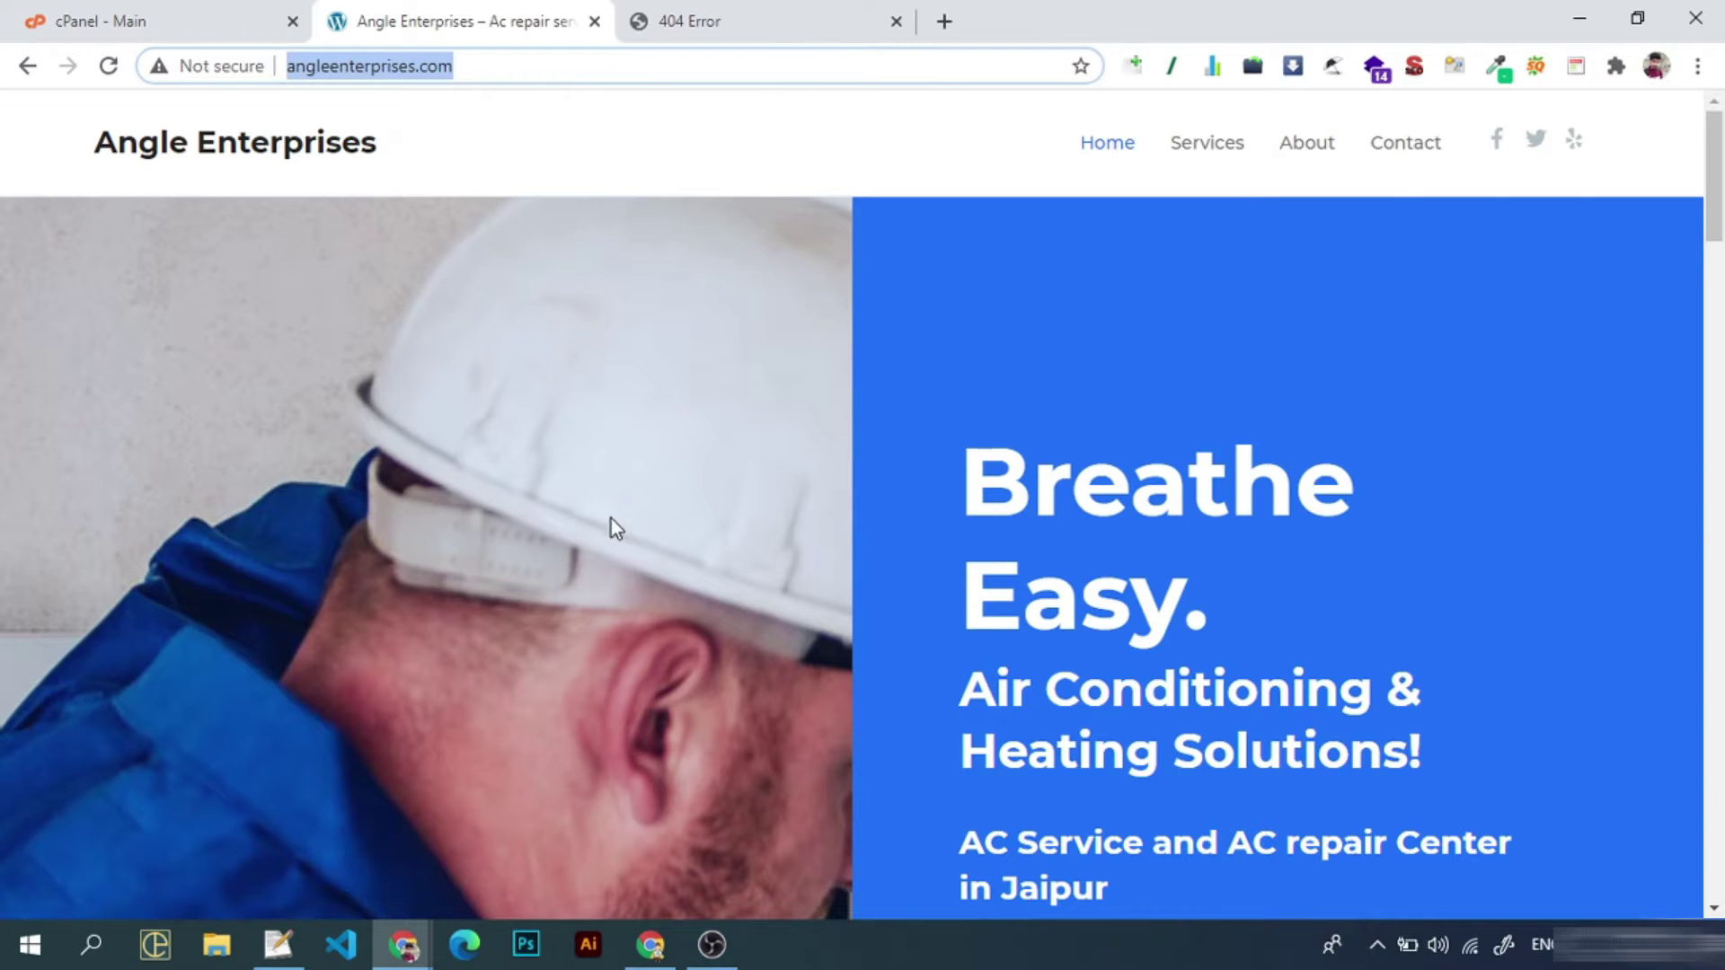
{"action": "left_click", "coordinate": [651, 944]}
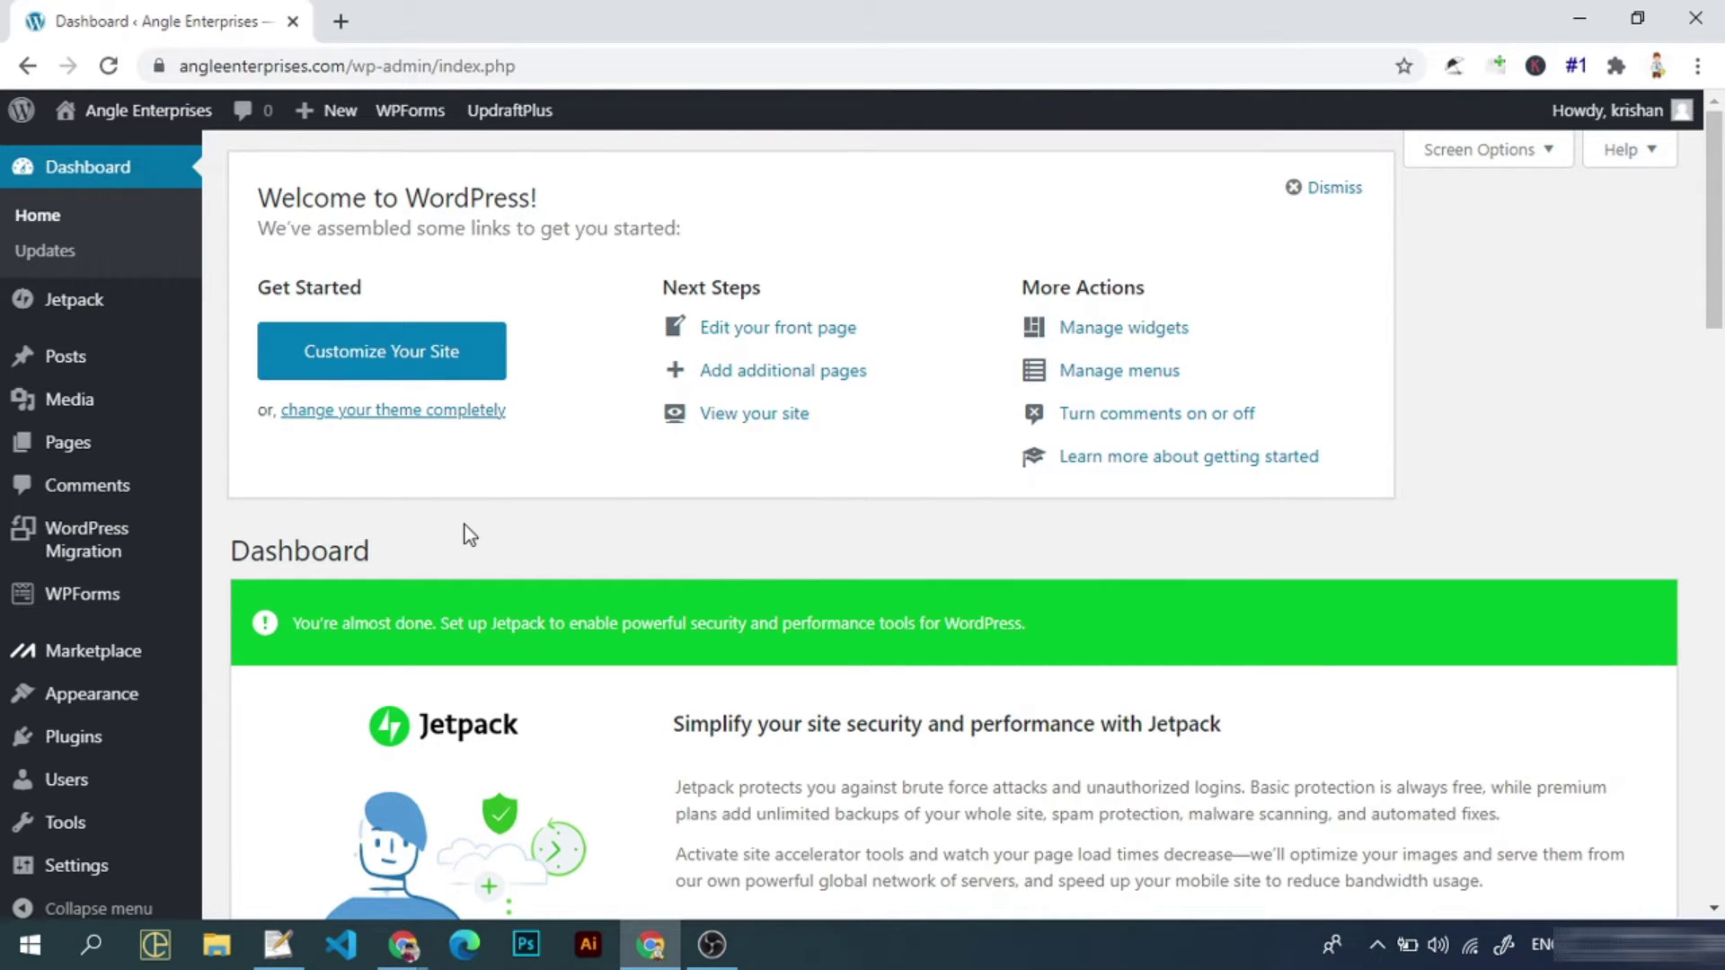
Search plugins for 'migration', then install and activate All-in-One WP Migration.
{"action": "mouse_move", "coordinate": [121, 742]}
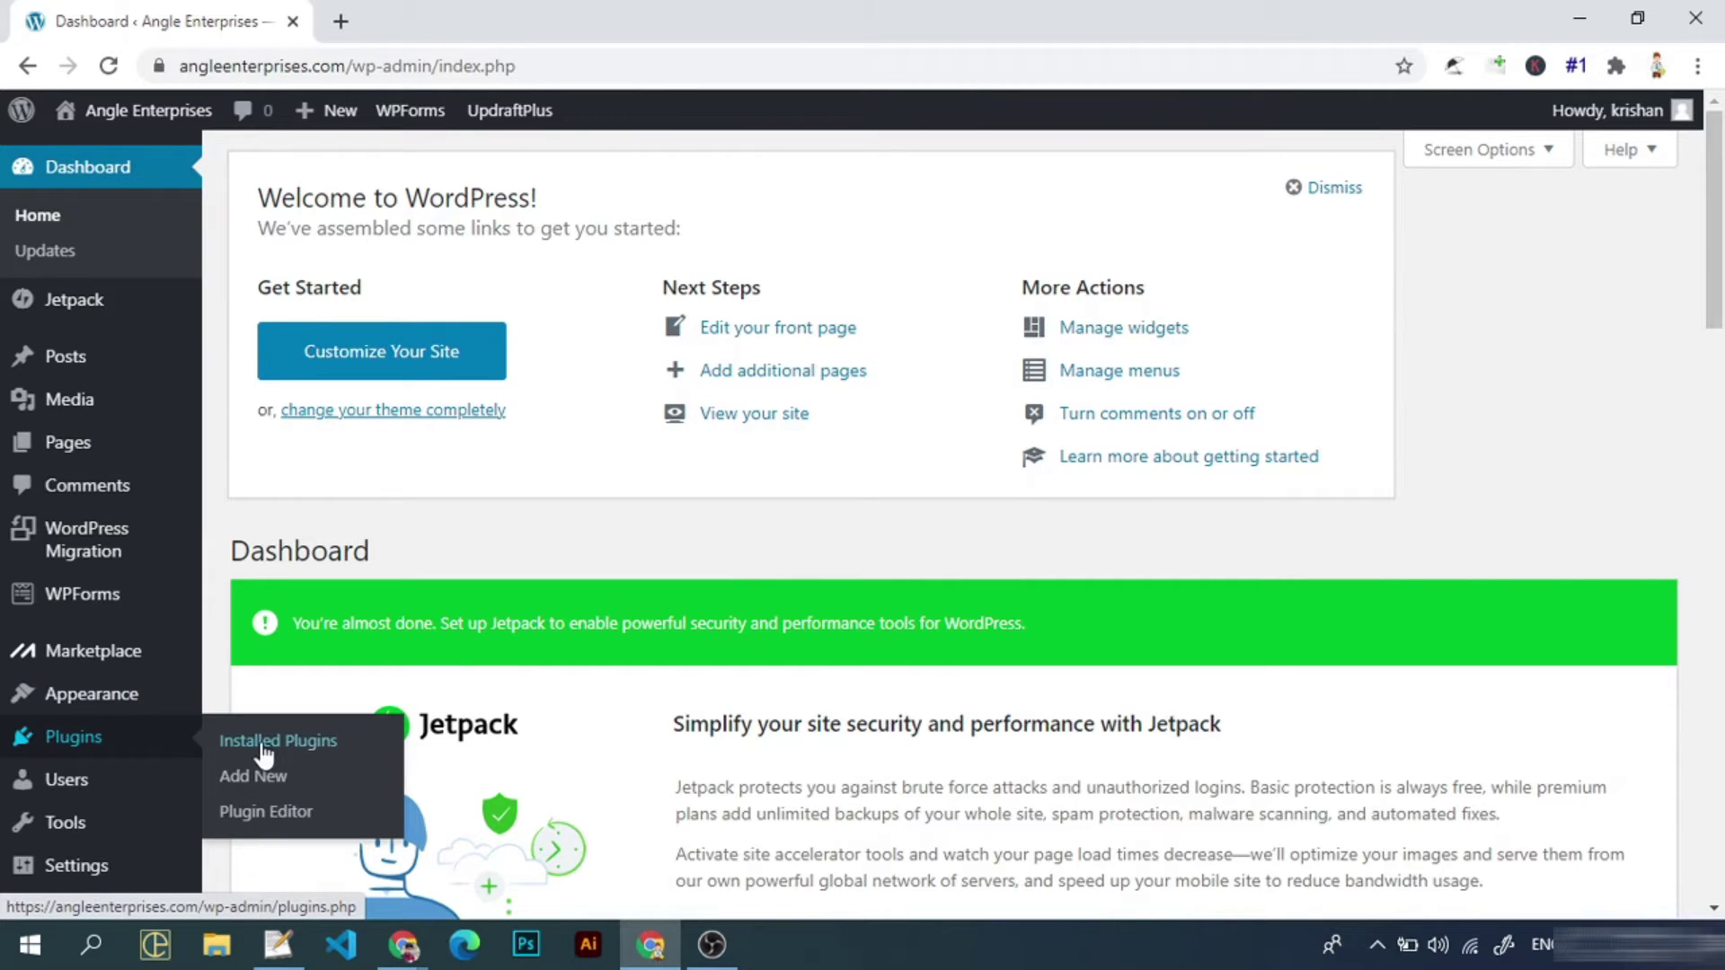
{"action": "left_click", "coordinate": [276, 786]}
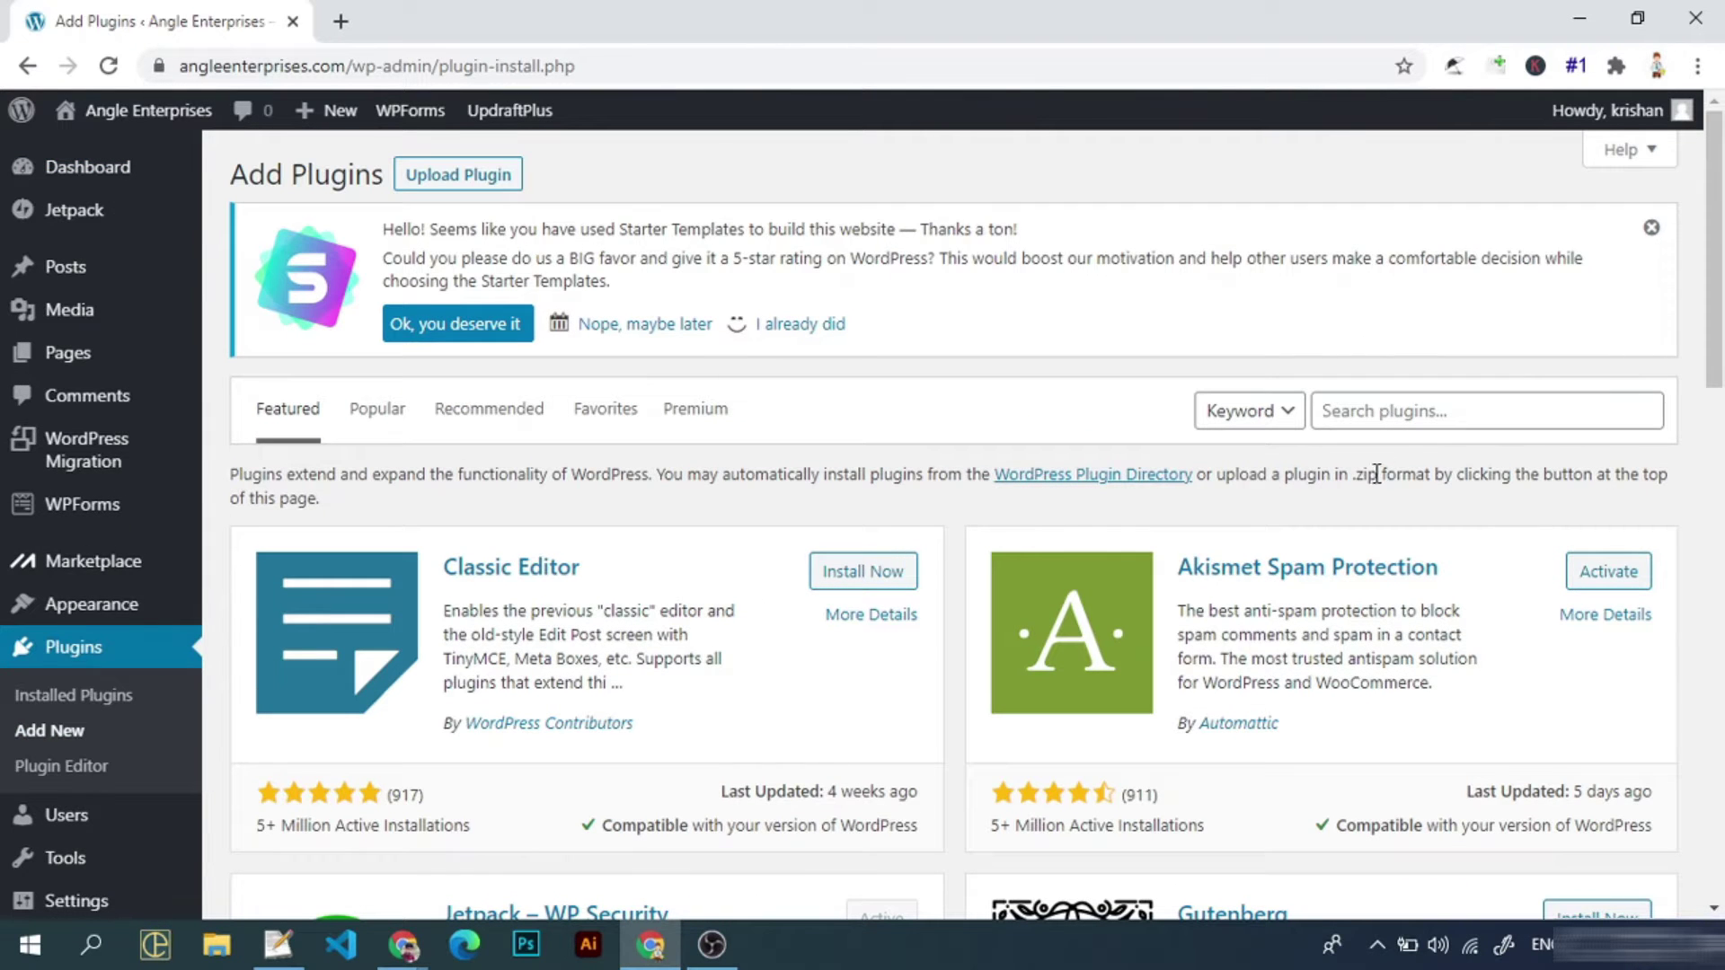
{"action": "left_click", "coordinate": [1417, 406]}
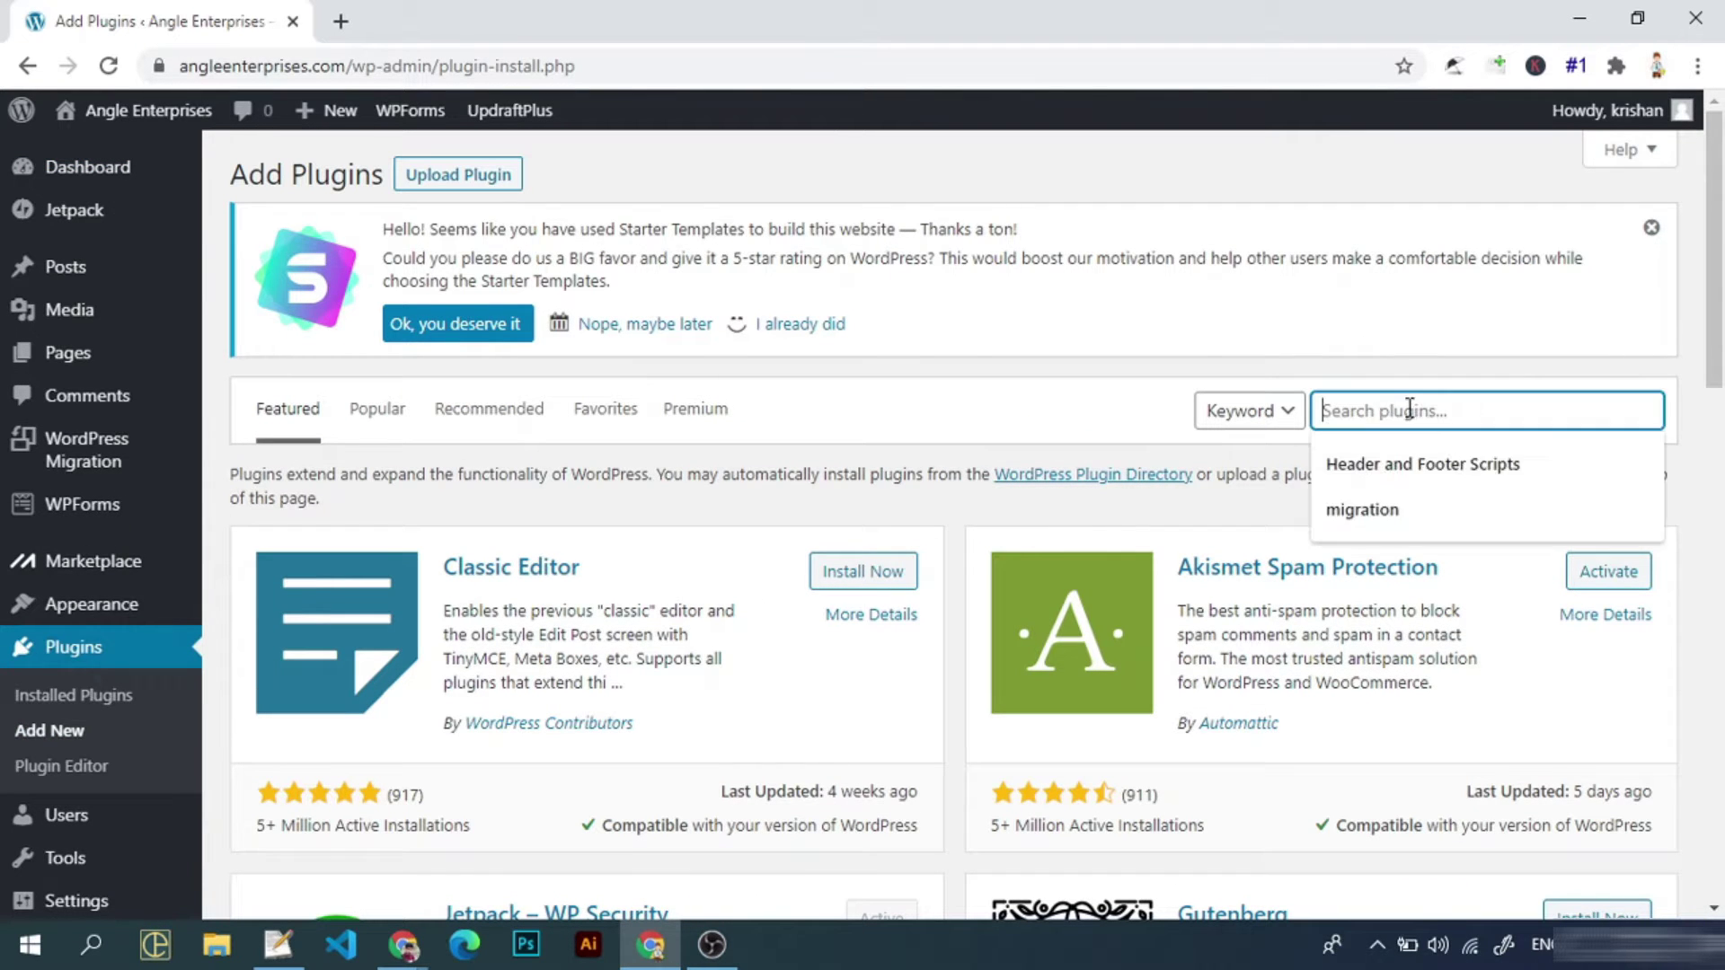
{"action": "left_click", "coordinate": [1403, 502]}
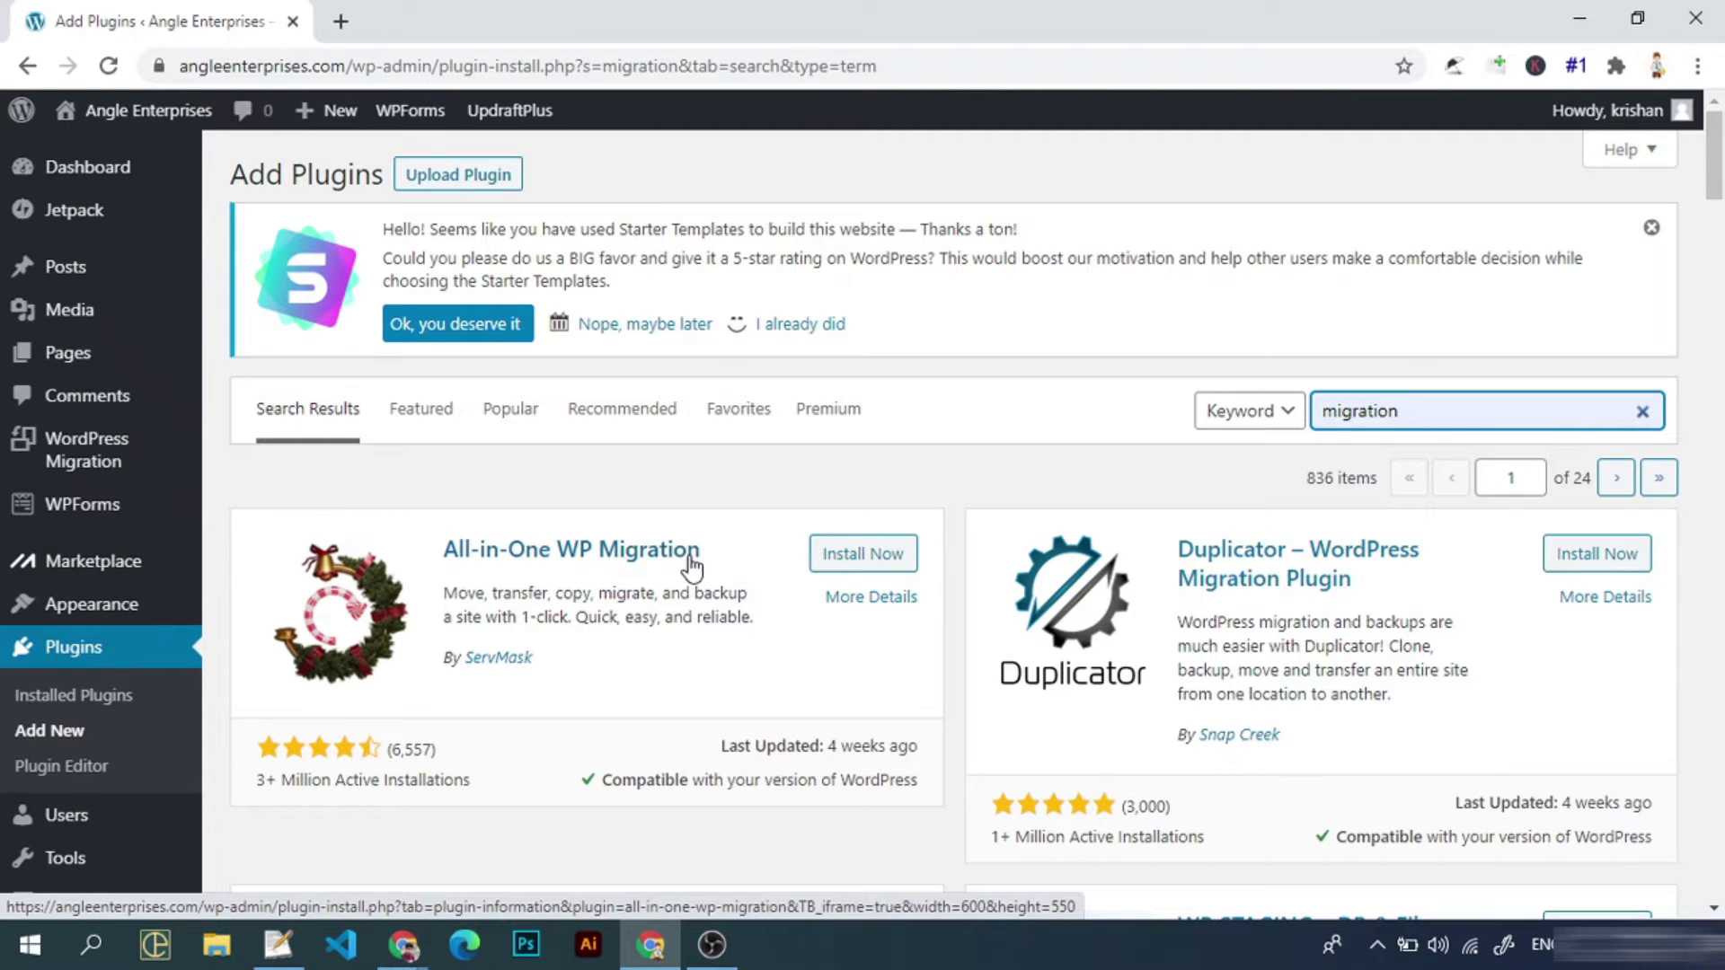
{"action": "left_click", "coordinate": [863, 554]}
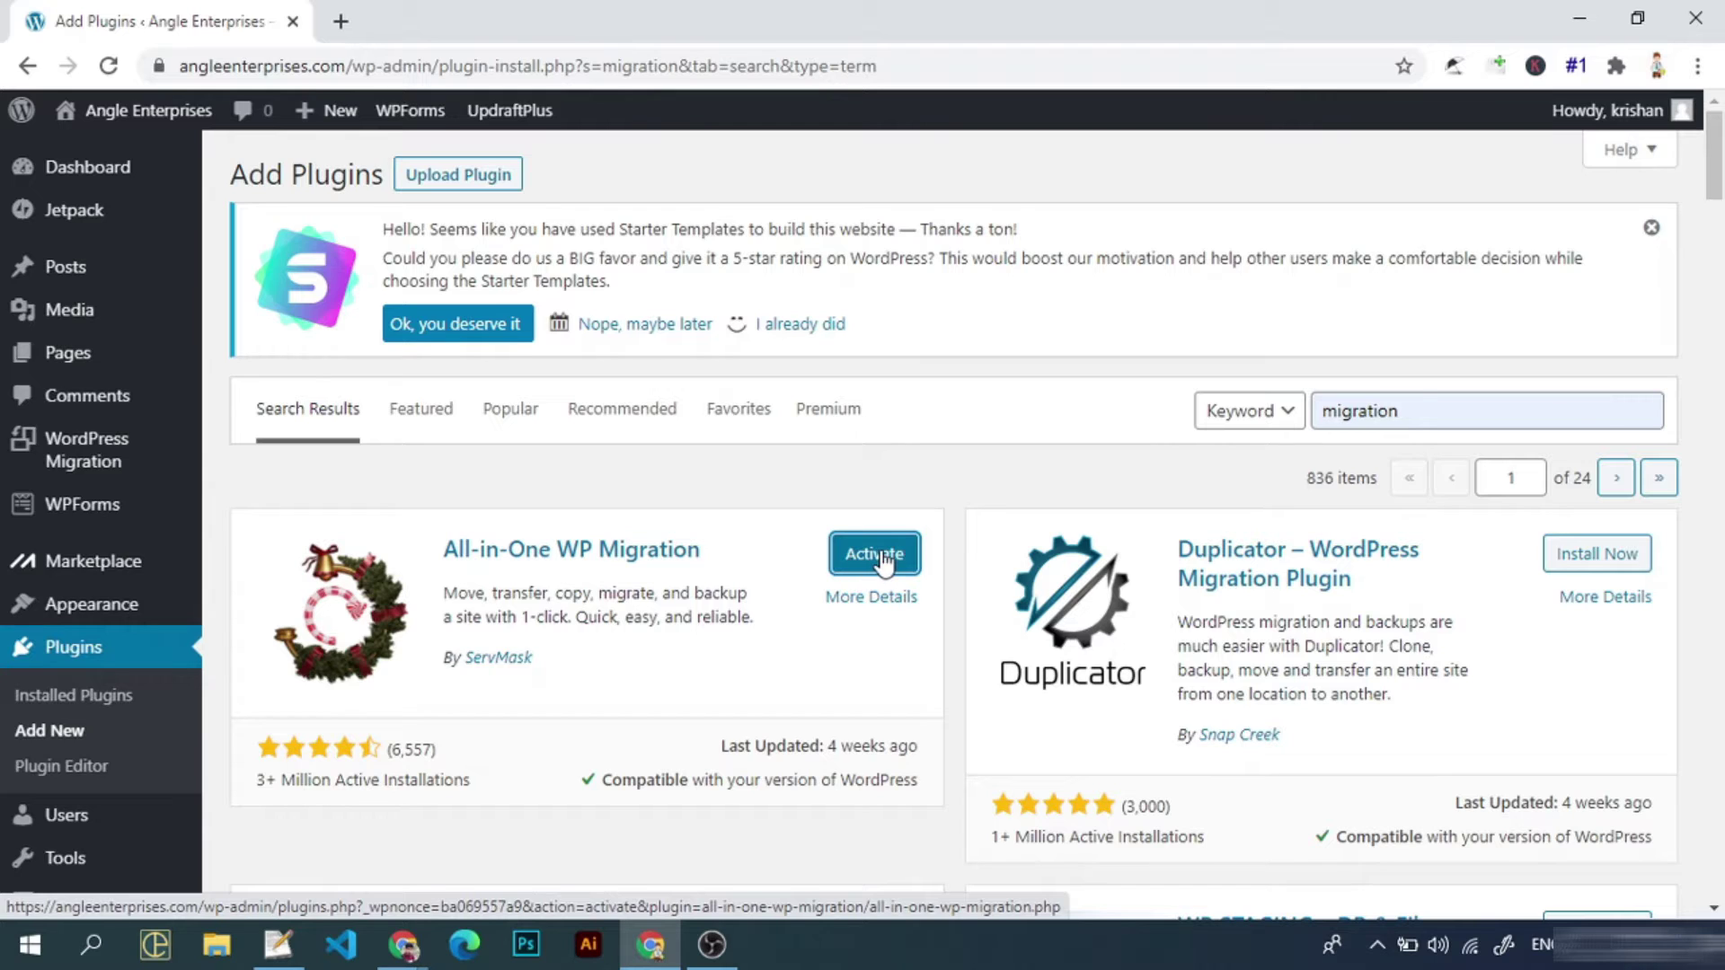
{"action": "left_click", "coordinate": [862, 563]}
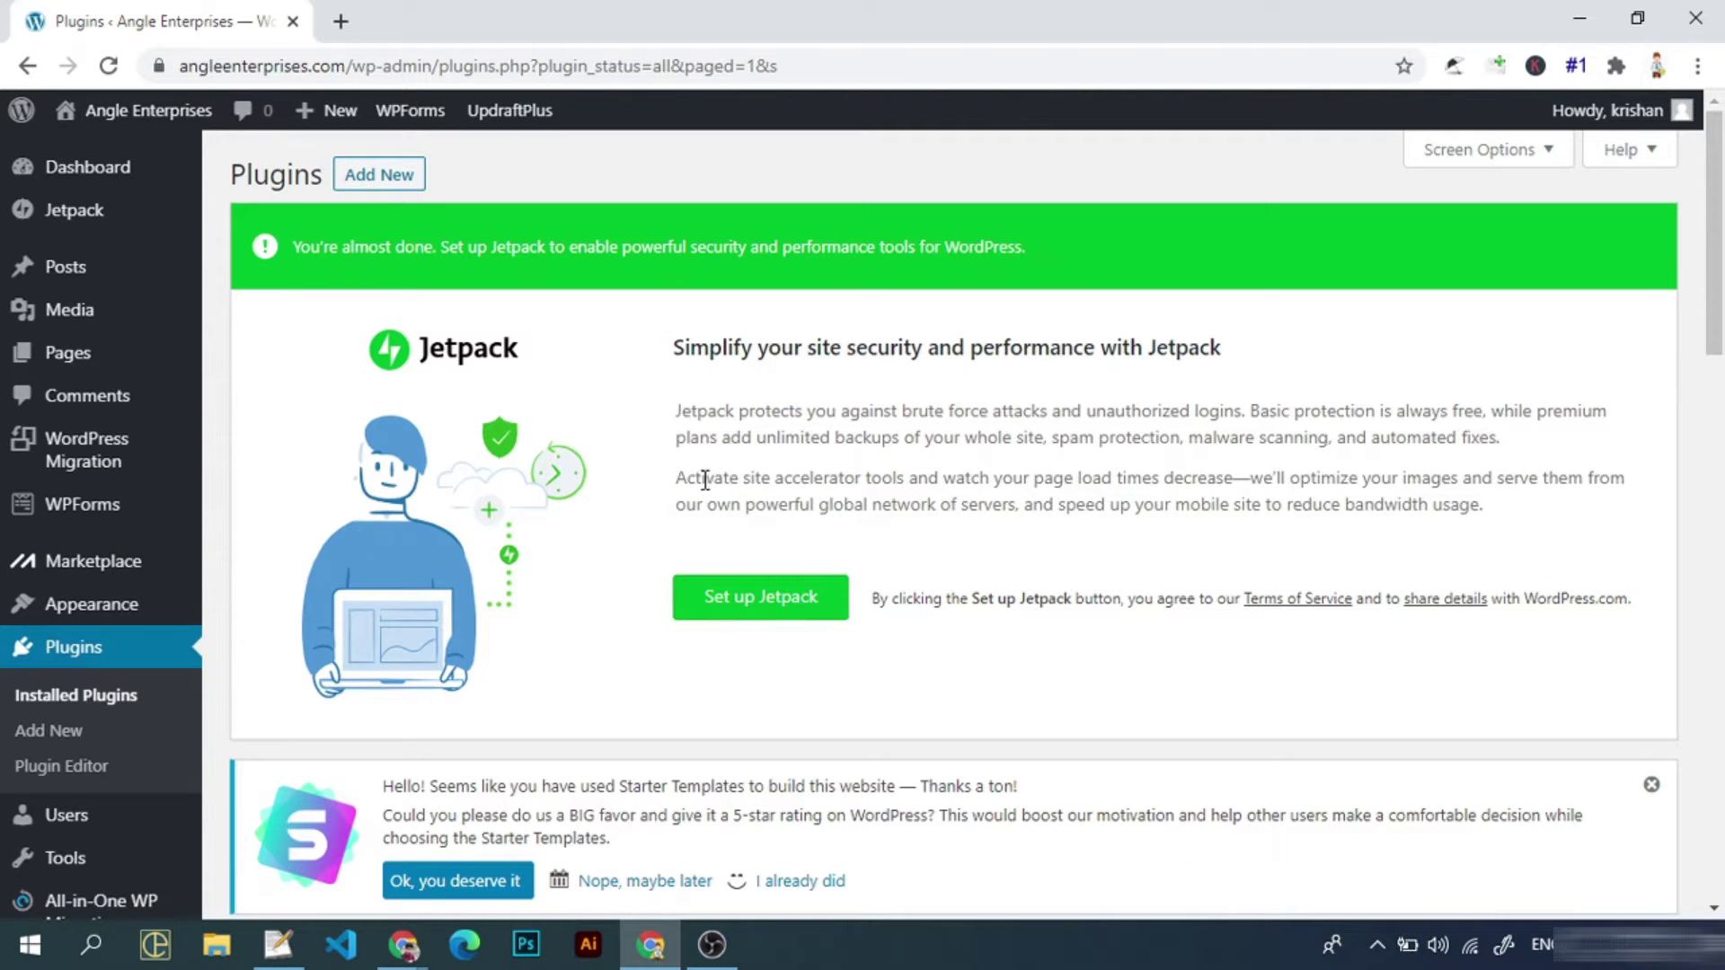
{"action": "scroll", "coordinate": [109, 530], "scroll_direction": "down", "scroll_amount": 3}
{"action": "mouse_move", "coordinate": [136, 779]}
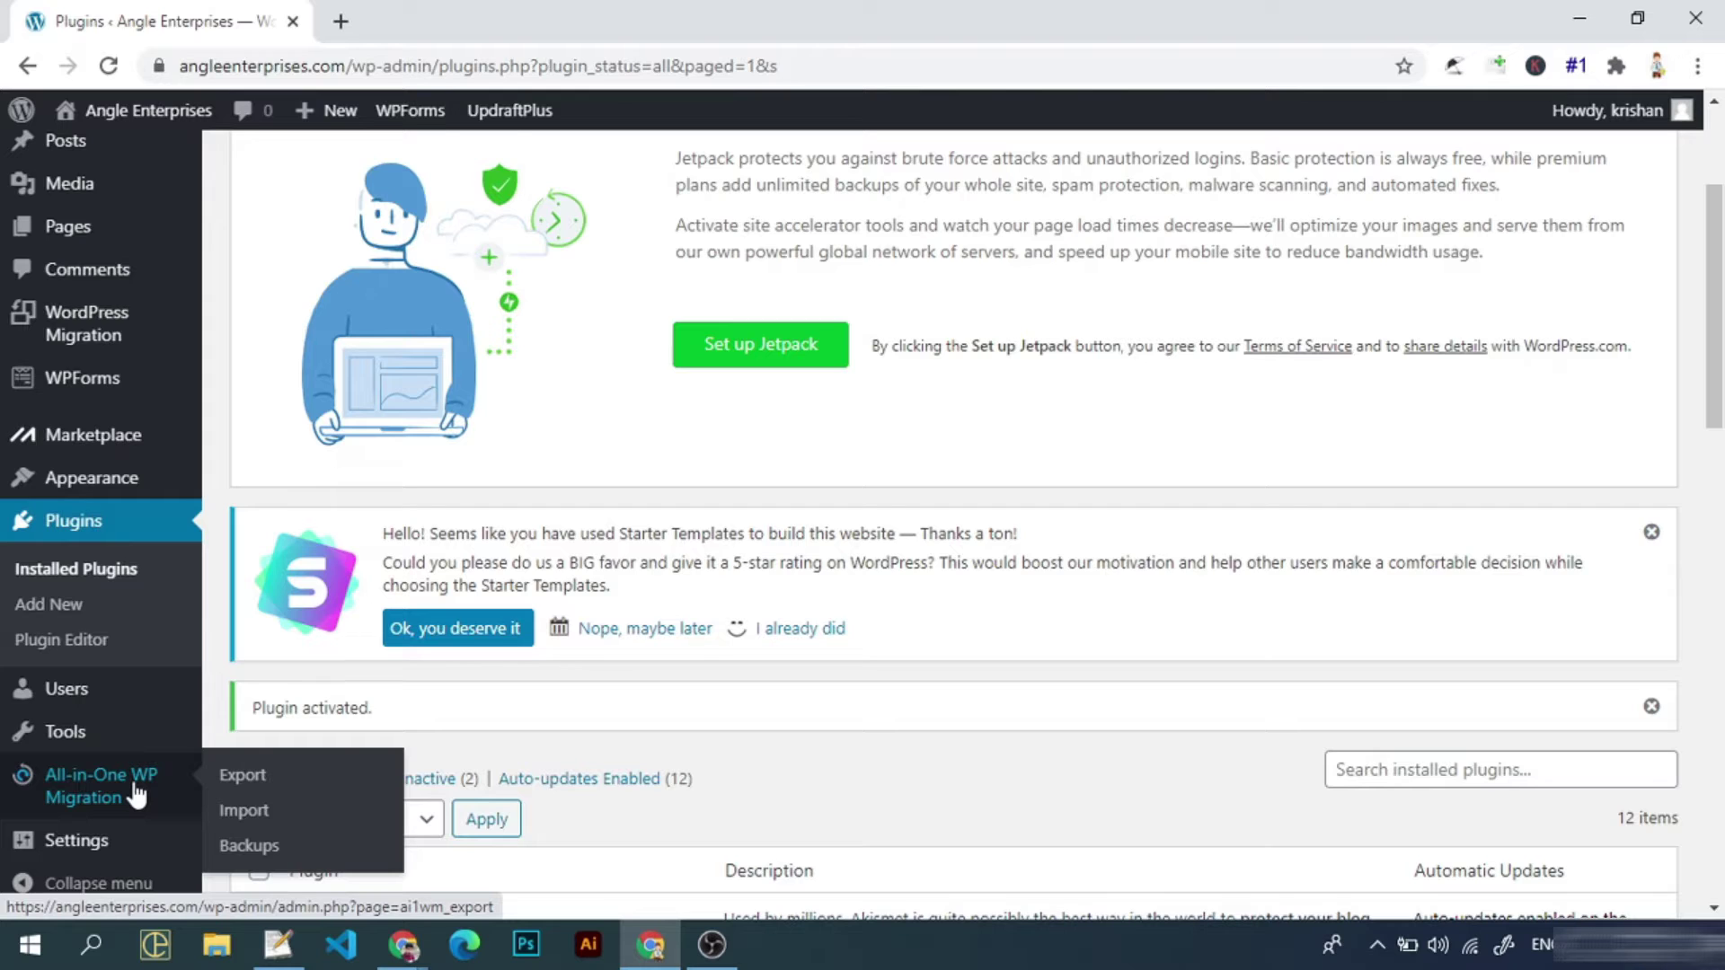
Run an All-in-One WP Migration export to File and download the 239 MB angleenterprises.com archive.
{"action": "left_click", "coordinate": [242, 777]}
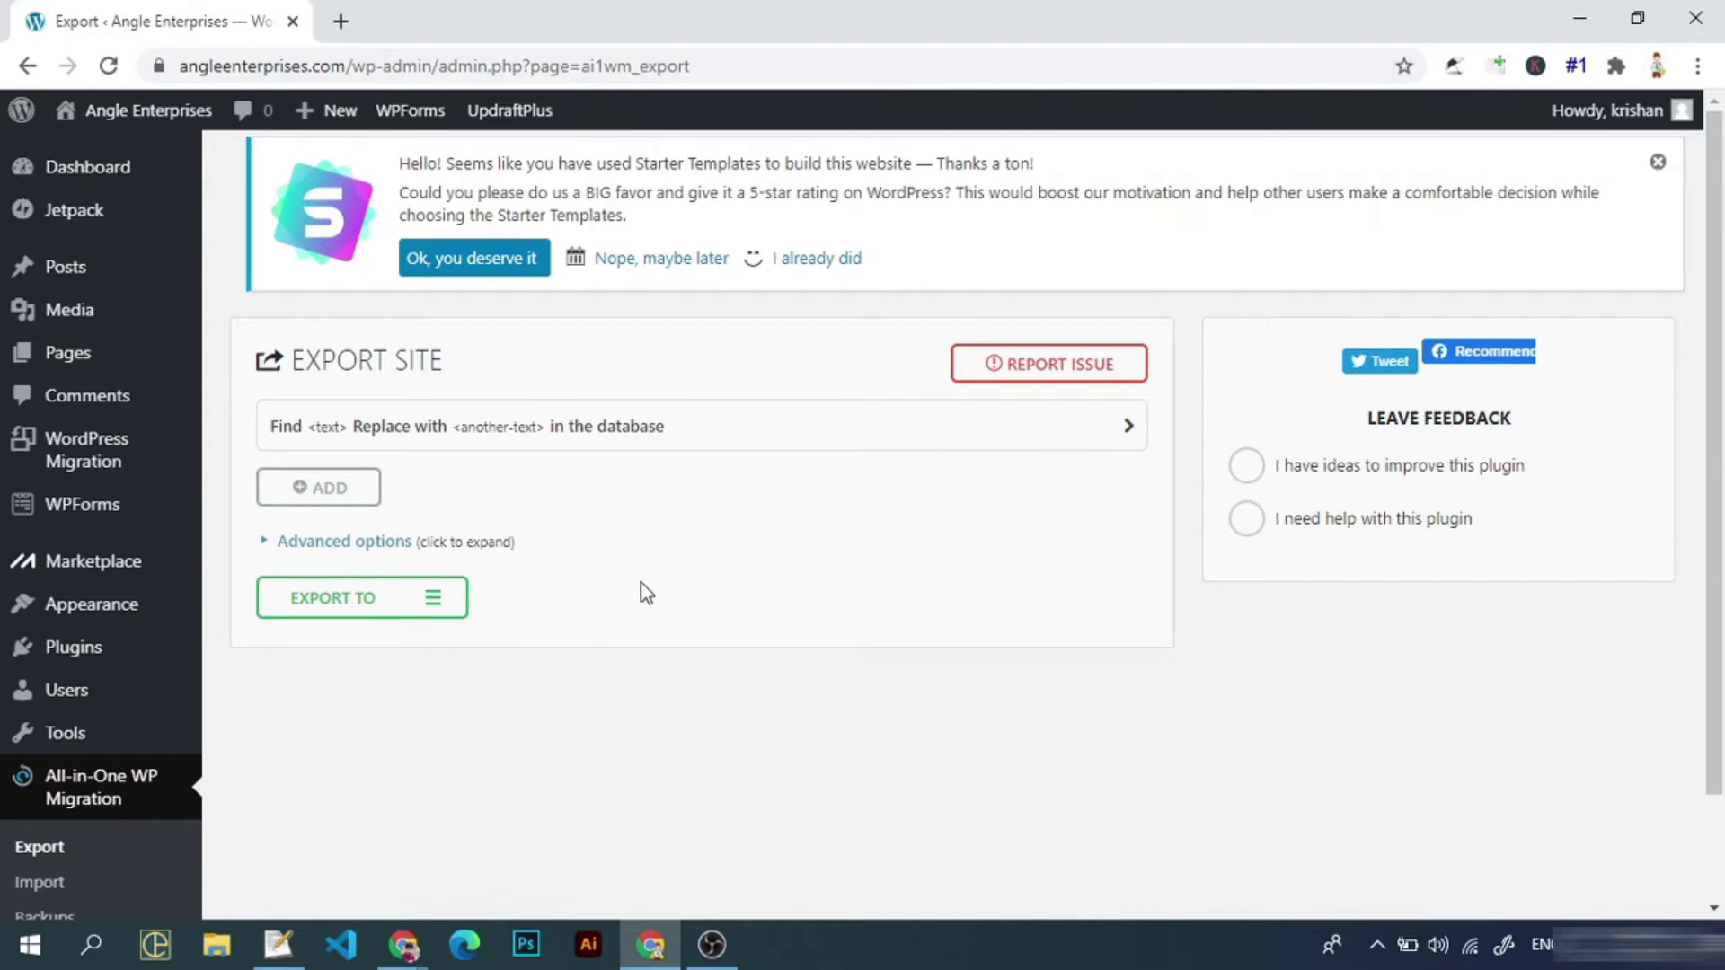
{"action": "left_click", "coordinate": [428, 607]}
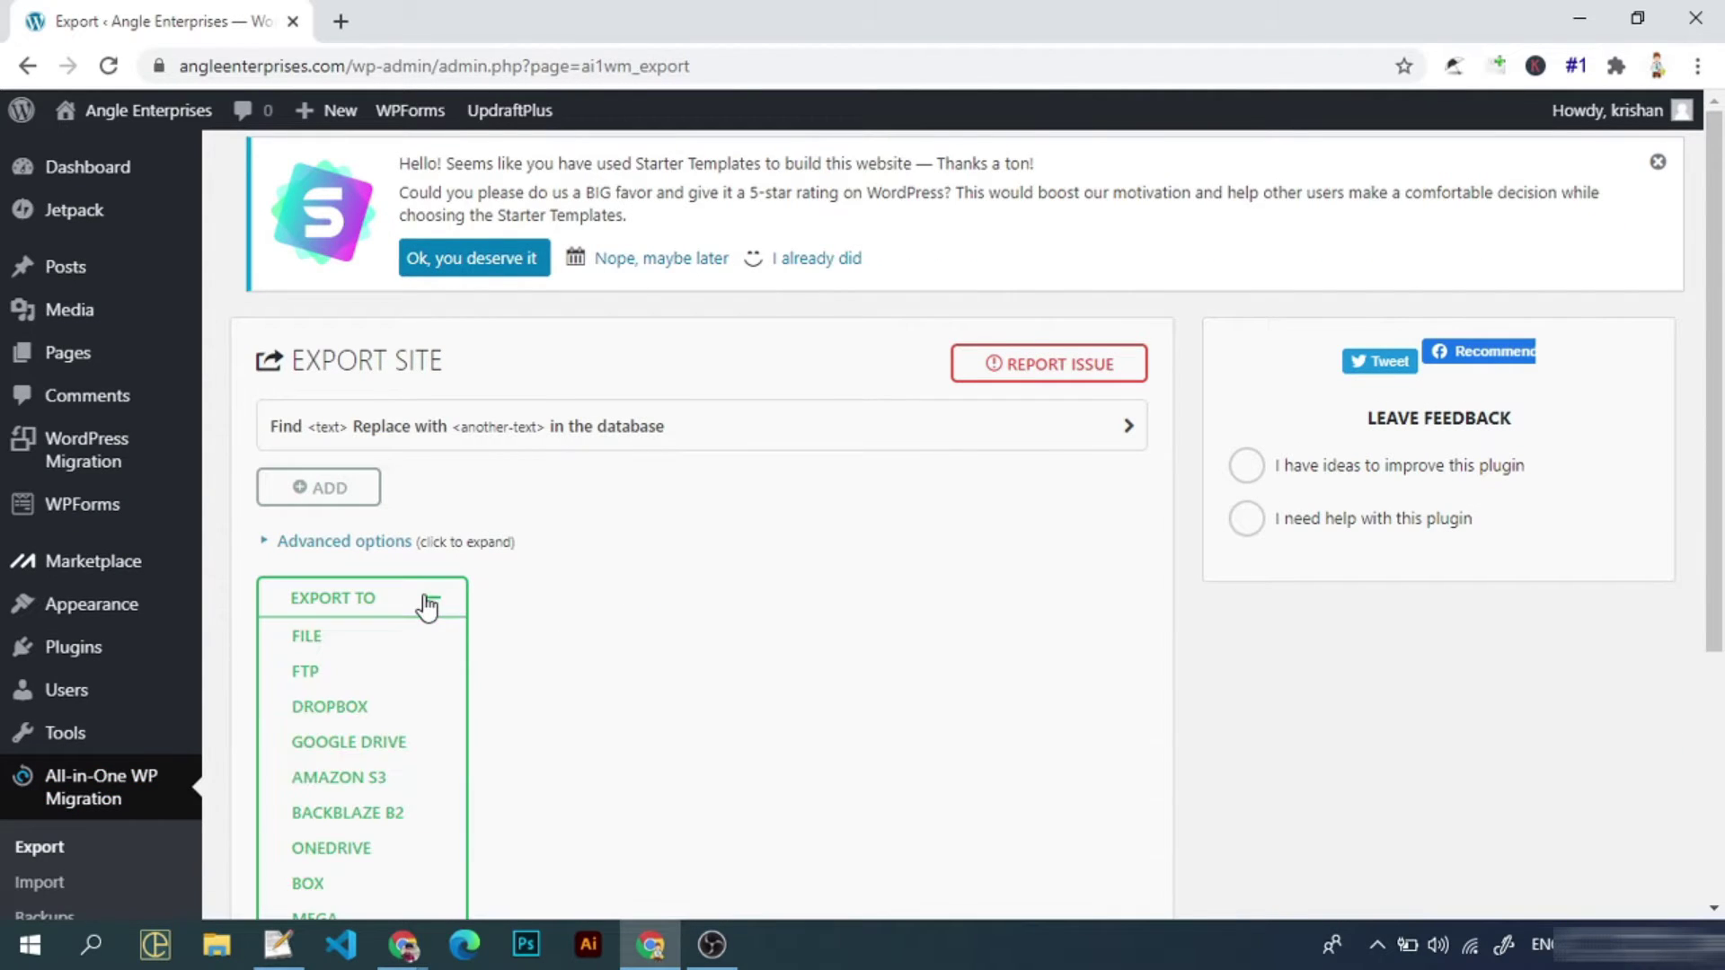
{"action": "left_click", "coordinate": [354, 639]}
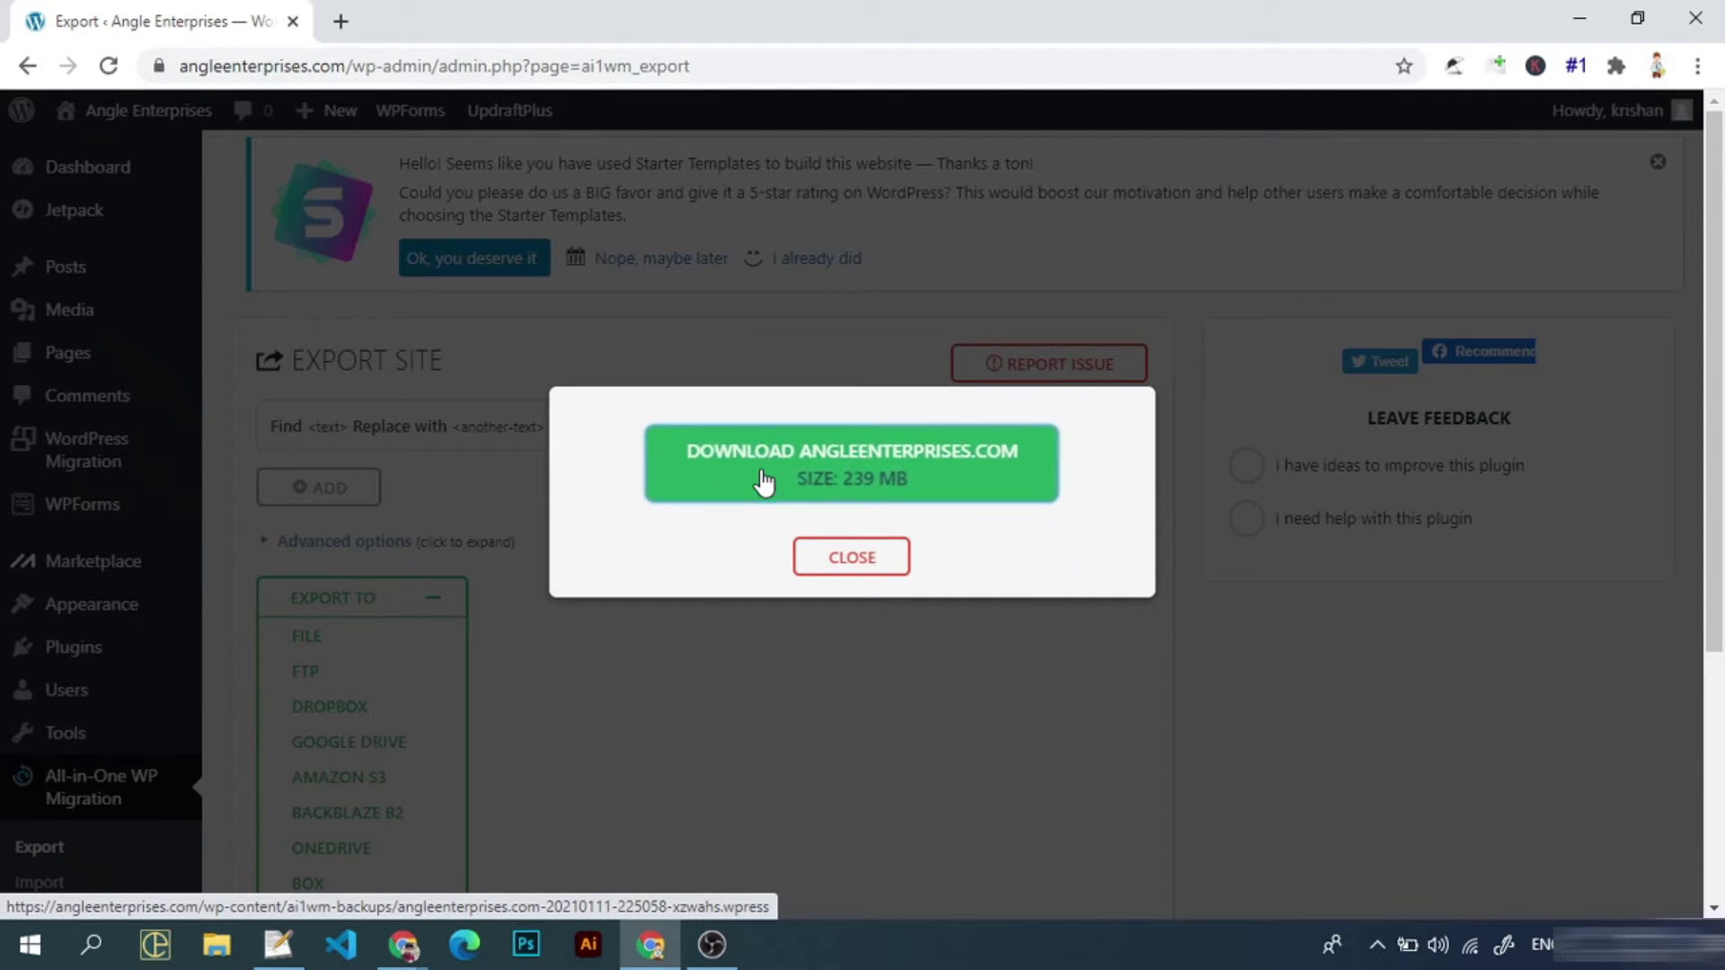
{"action": "left_click", "coordinate": [763, 480]}
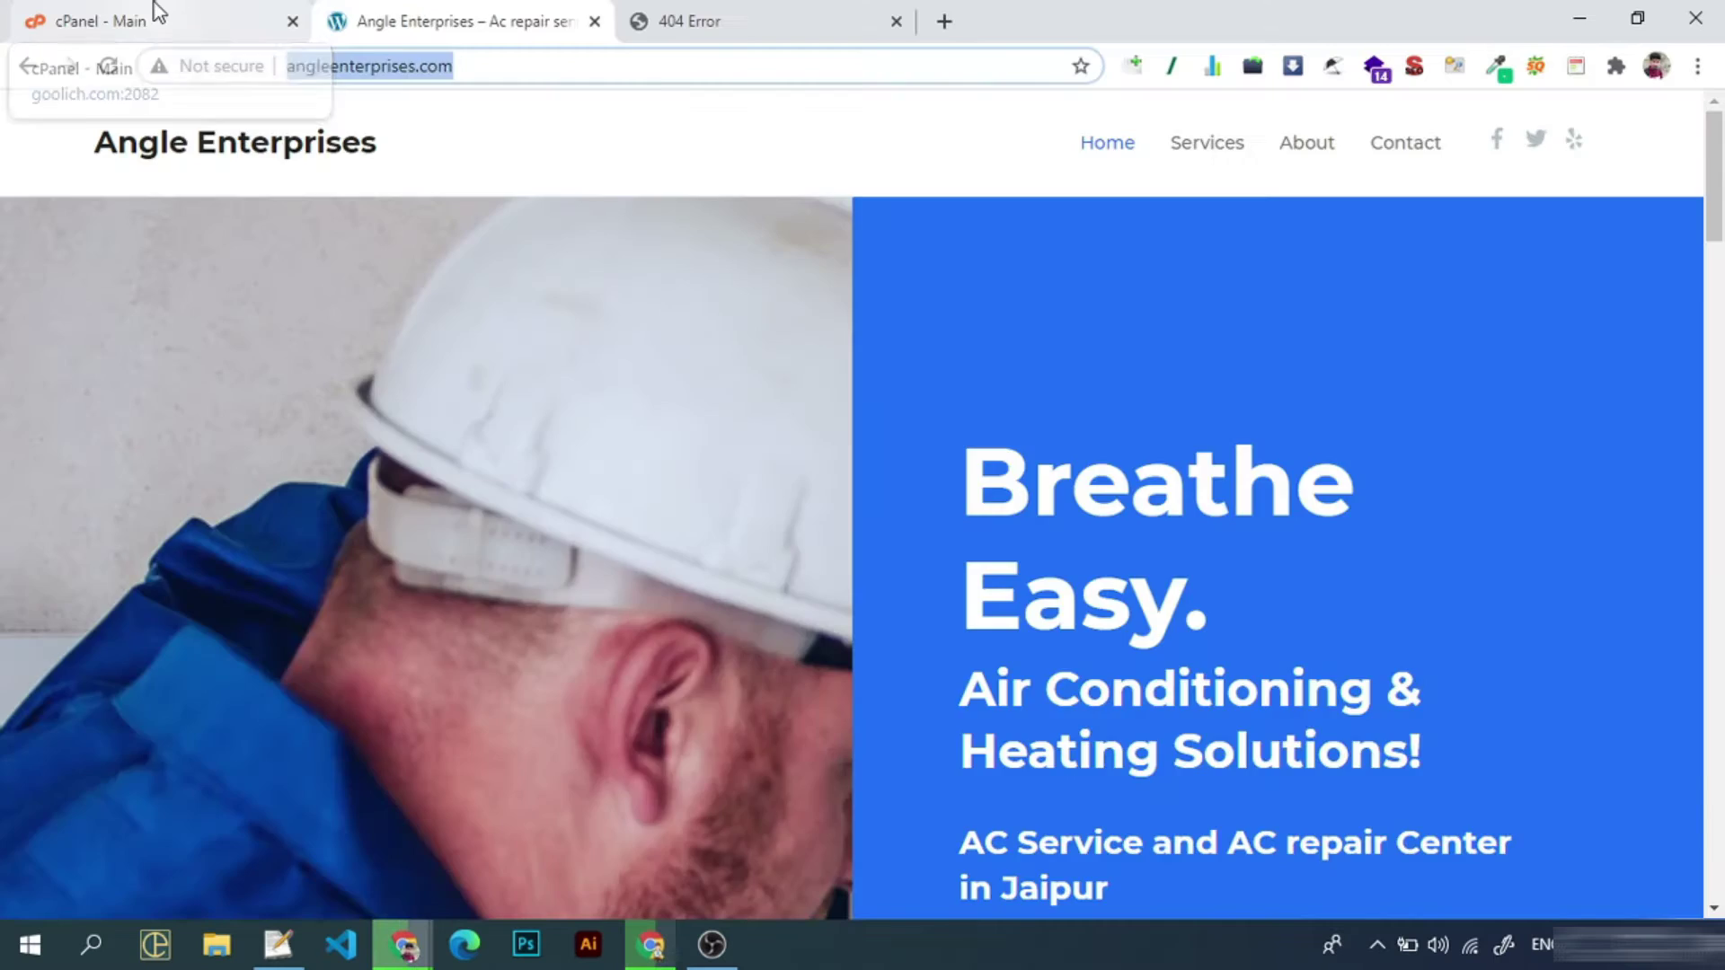
Recheck the goolich.com/angle/ 404, then open public_html in the cPanel File Manager.
{"action": "left_click", "coordinate": [157, 13]}
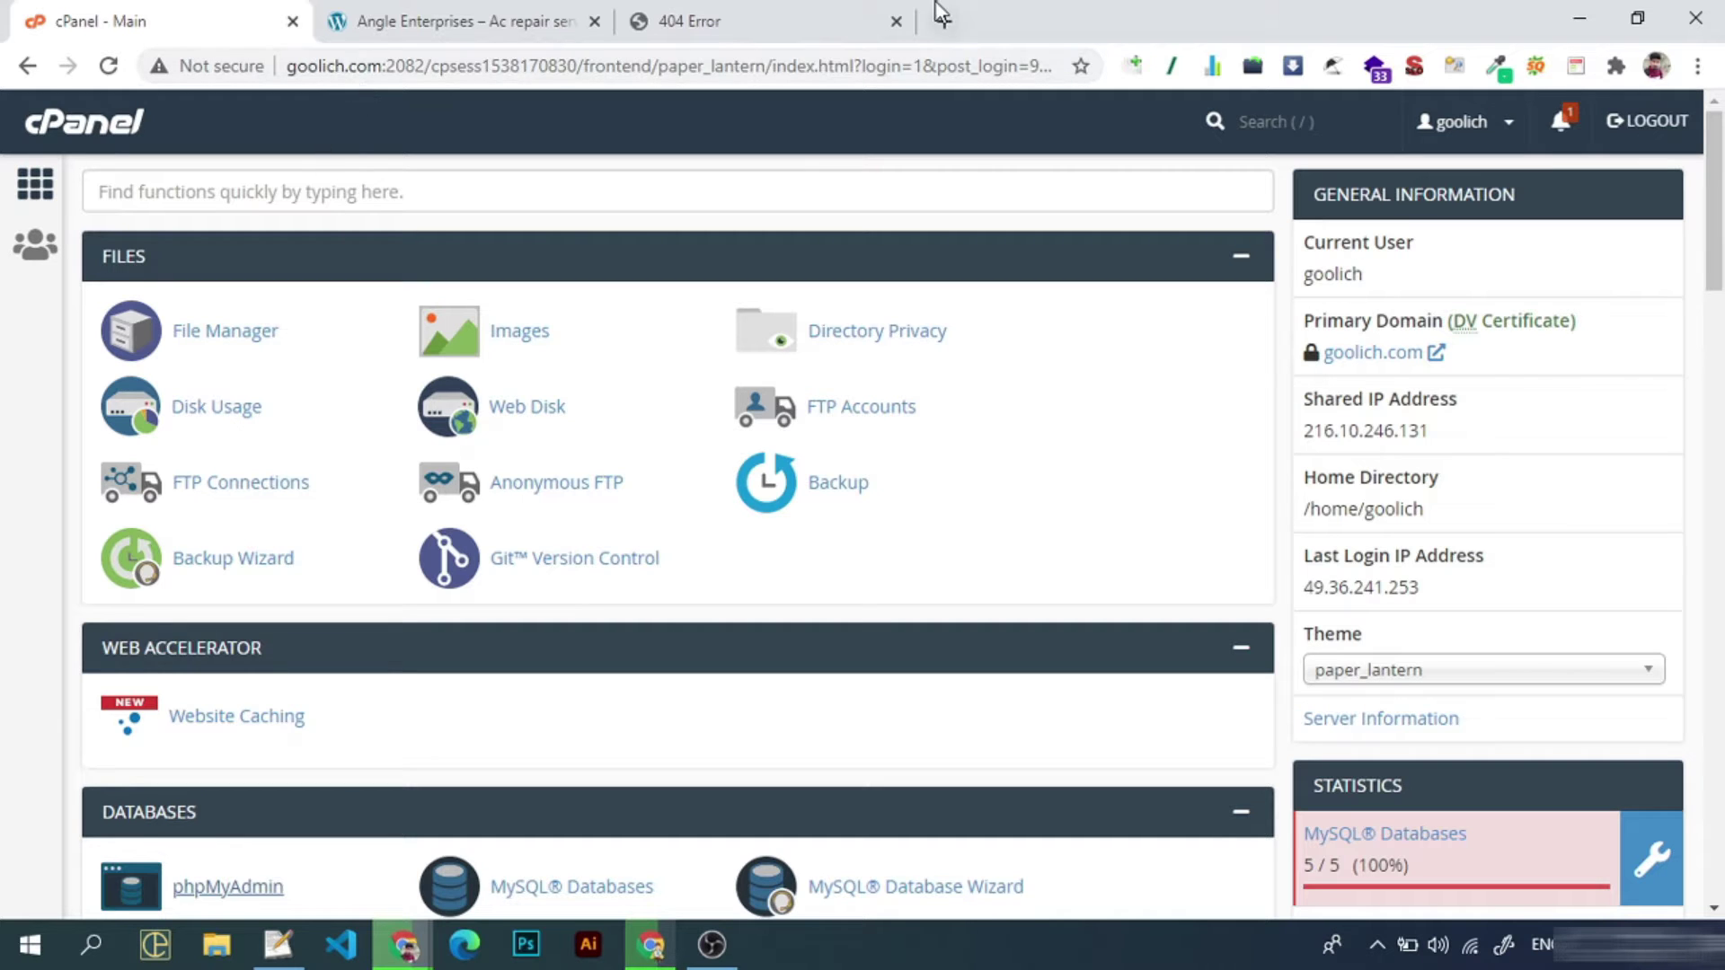
{"action": "left_click", "coordinate": [828, 13]}
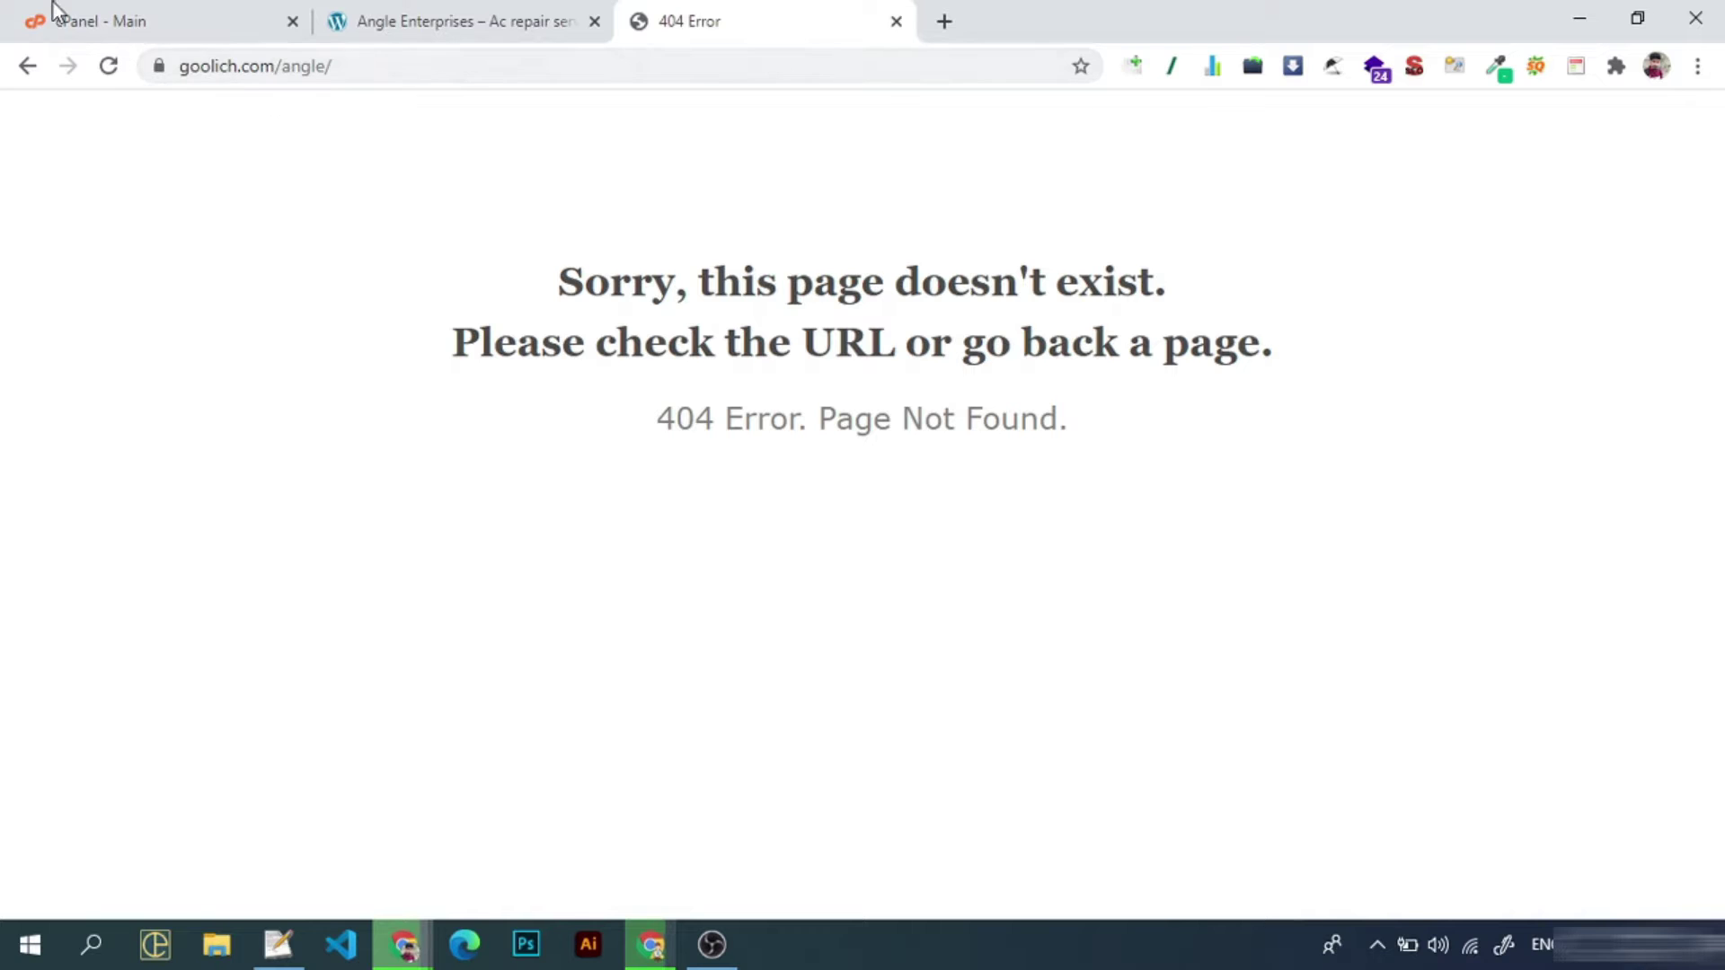
{"action": "left_click", "coordinate": [85, 13]}
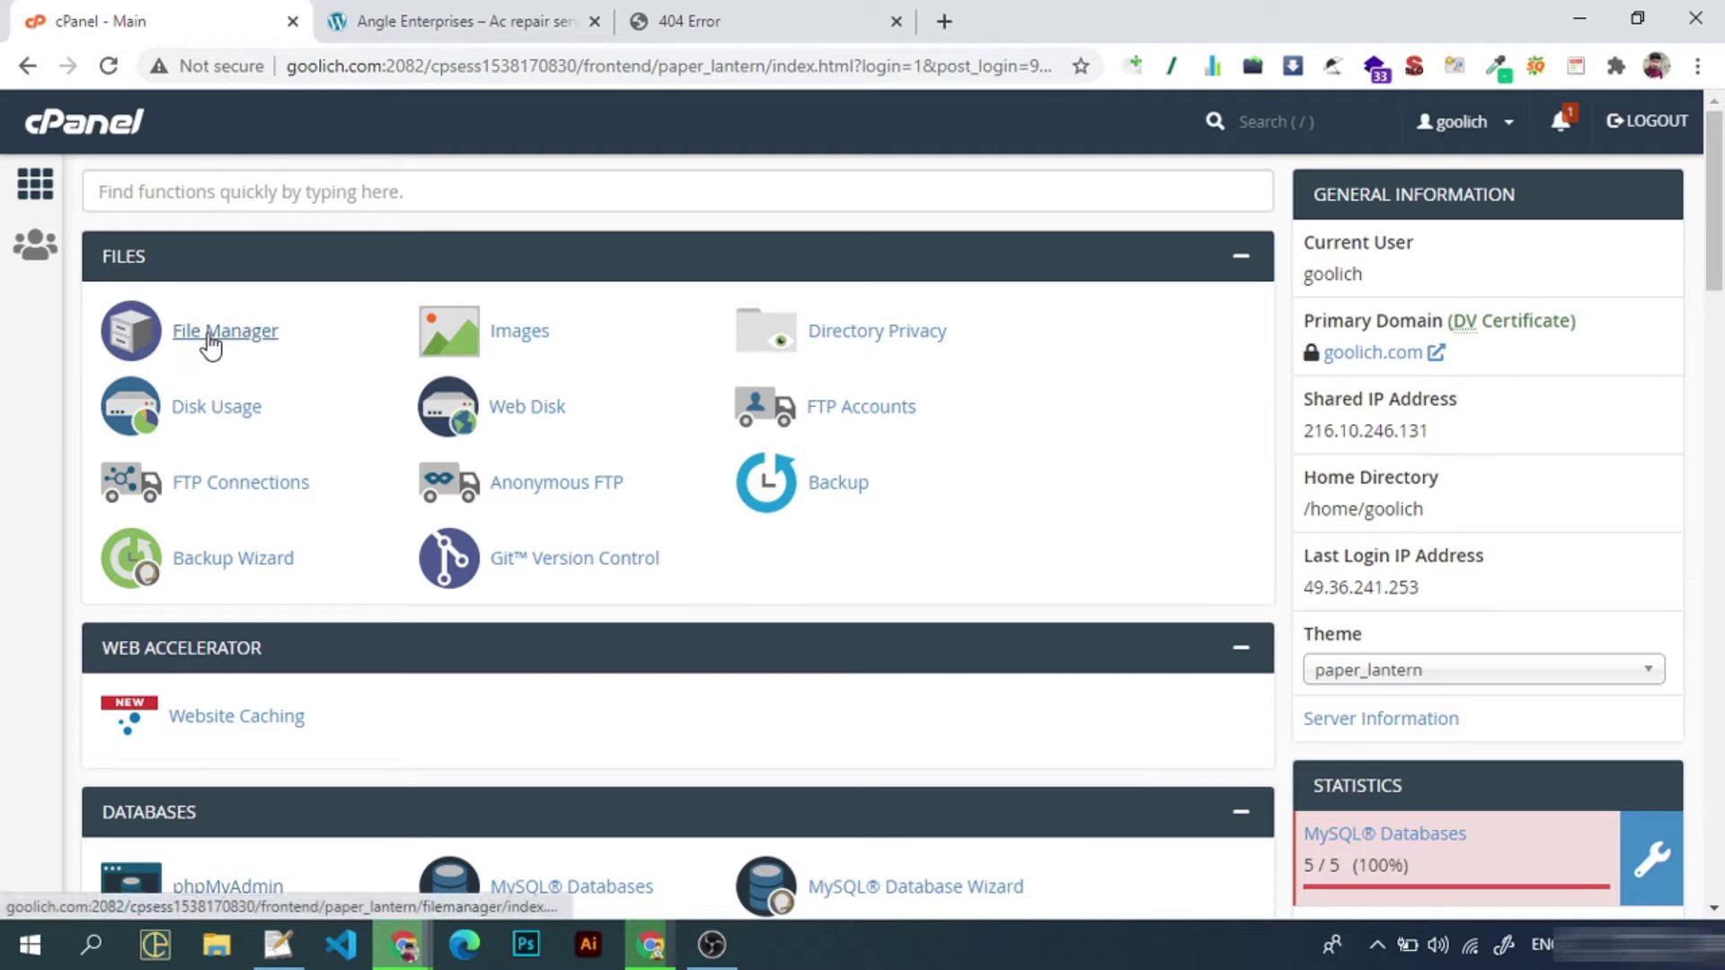
{"action": "left_click", "coordinate": [201, 332]}
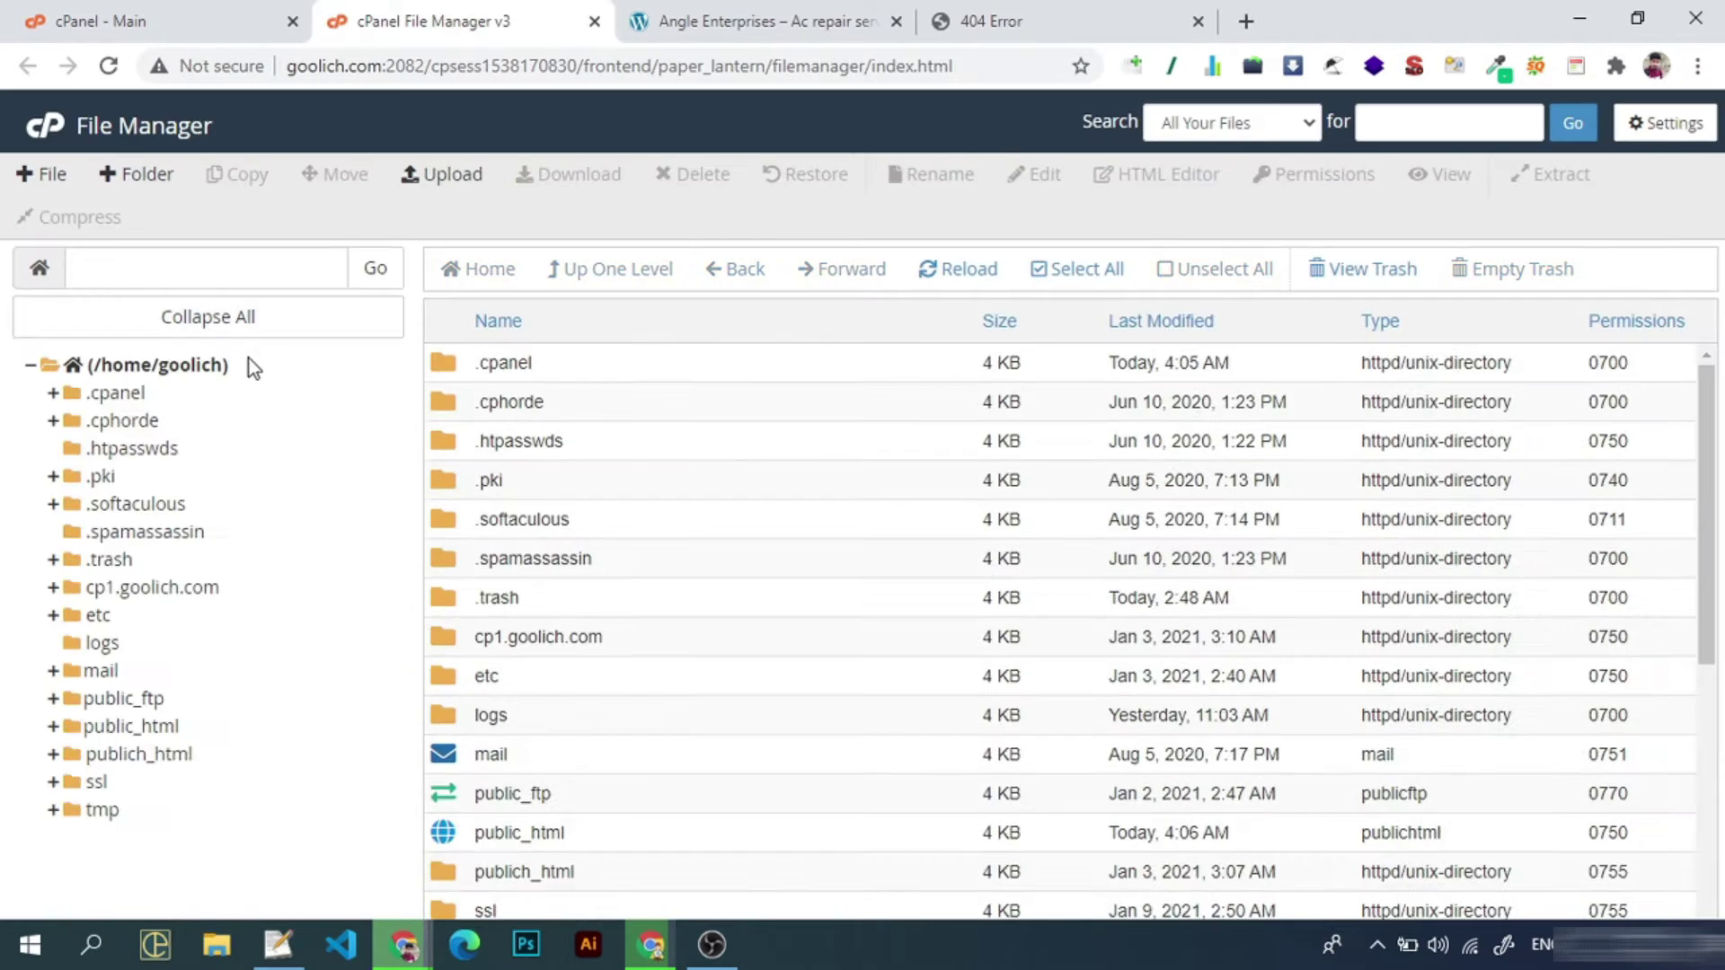
{"action": "double_click", "coordinate": [653, 837]}
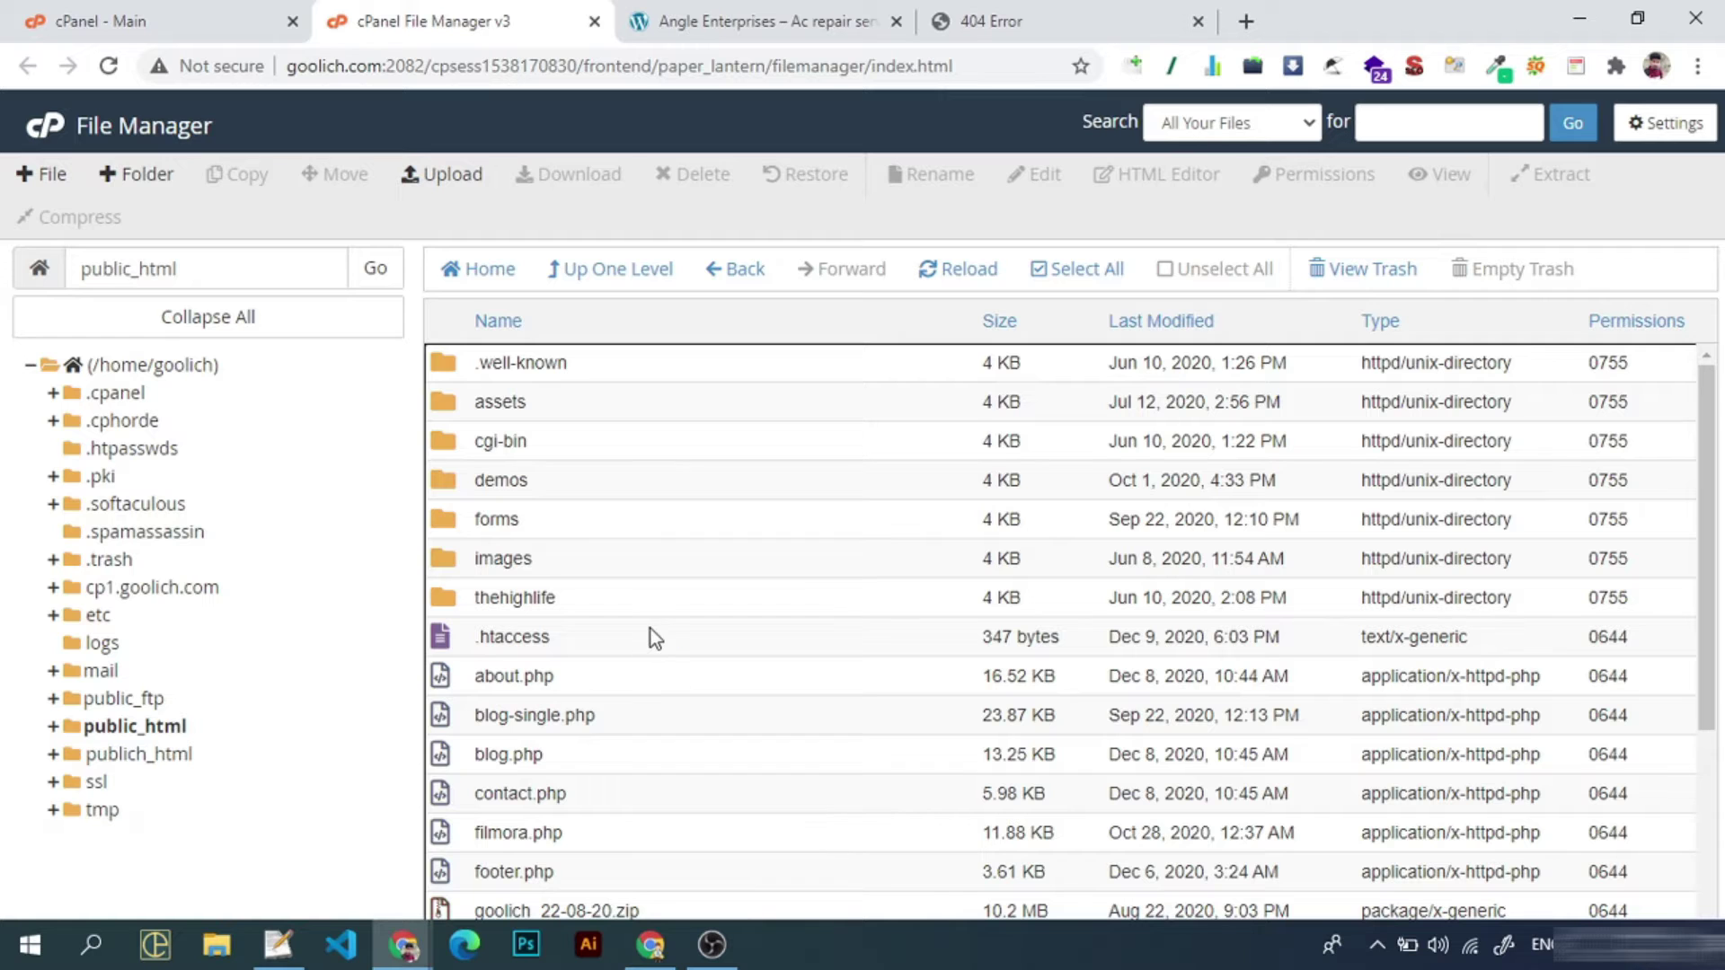
Create a folder named angle in /public_html/ and open it.
{"action": "left_click", "coordinate": [136, 175]}
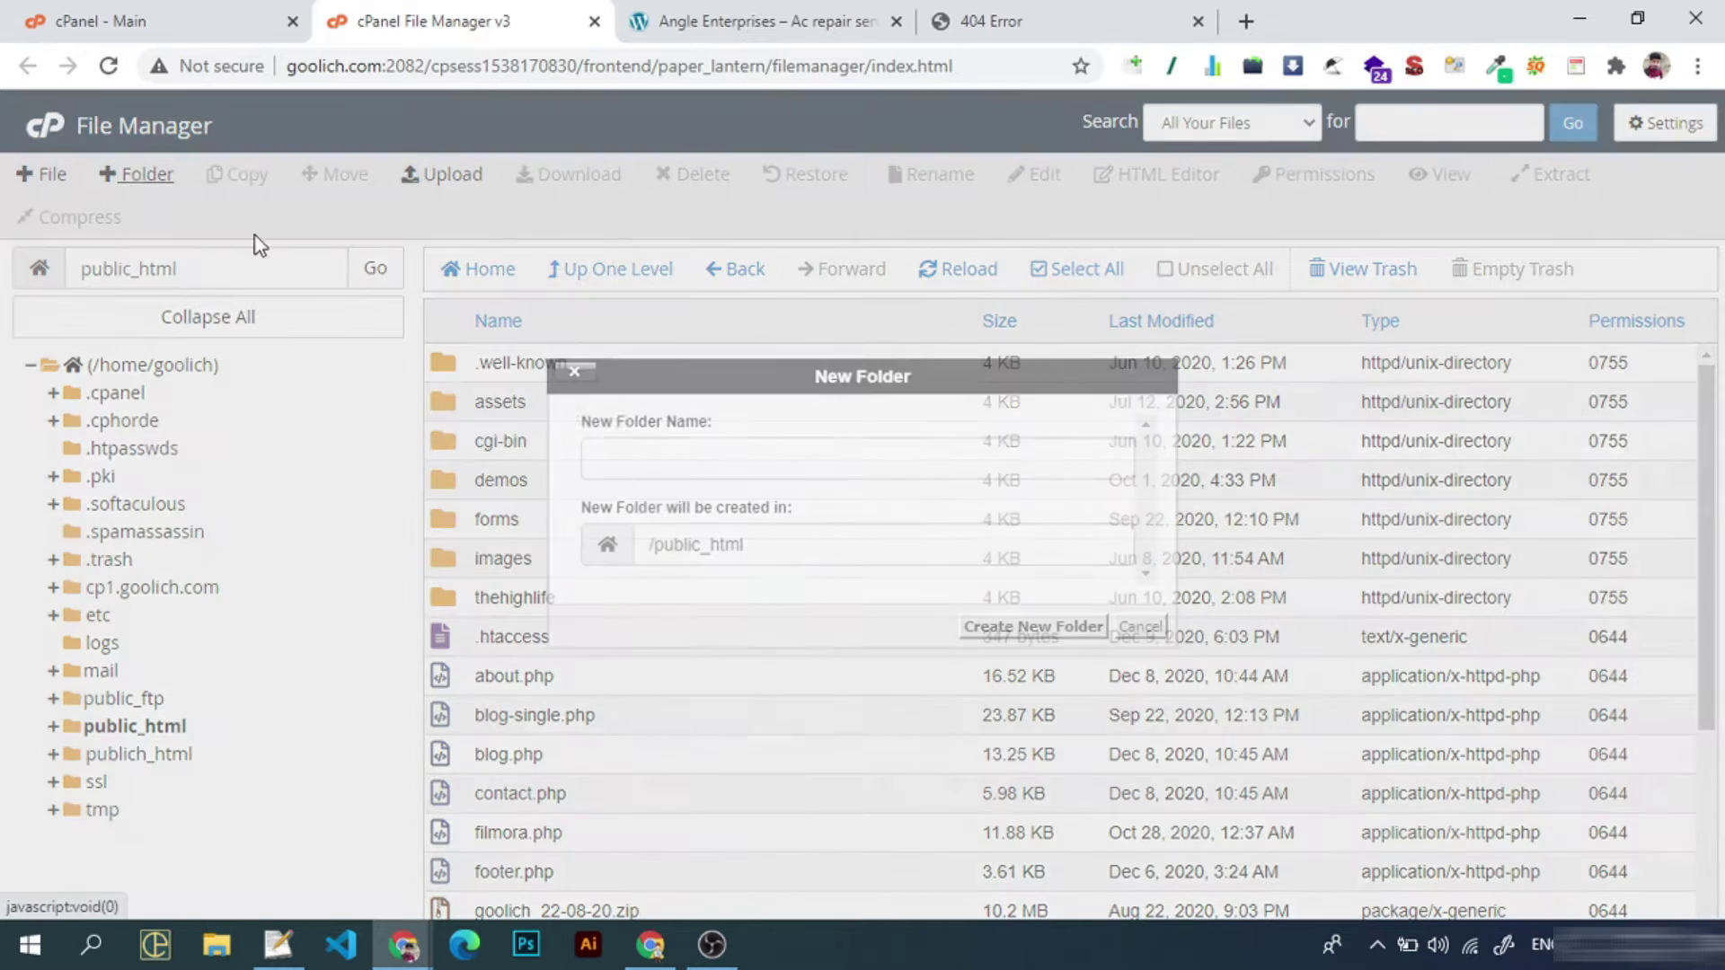
{"action": "type", "text": "an"}
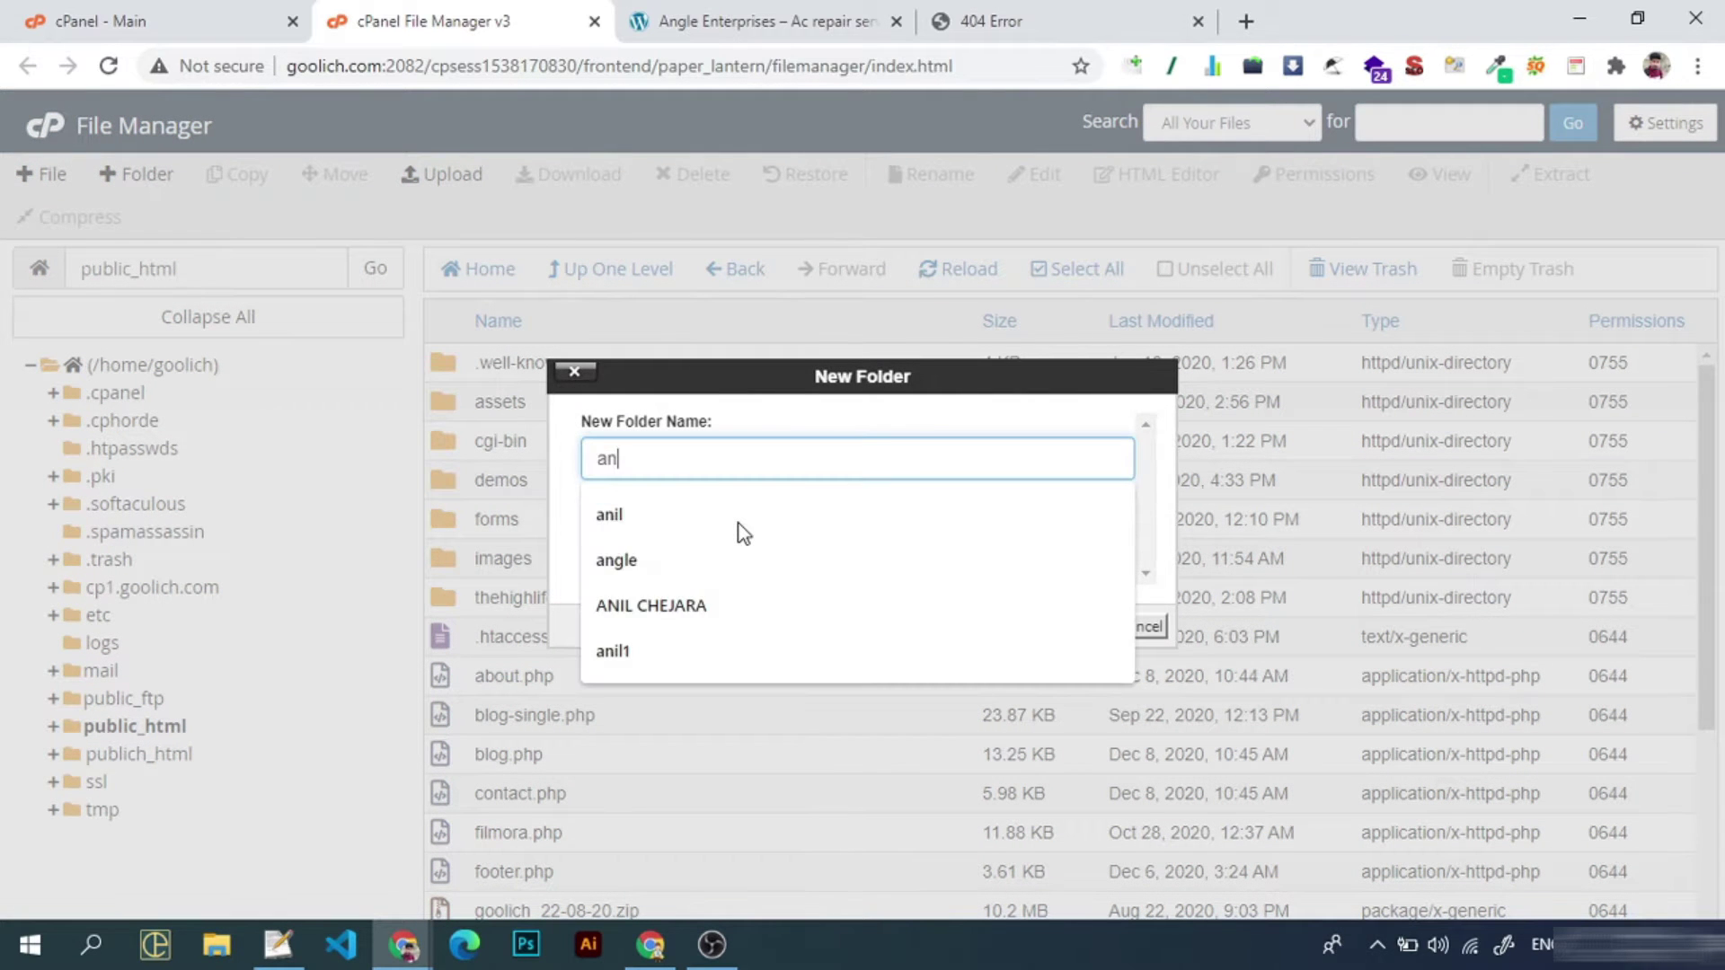
{"action": "type", "text": "gle"}
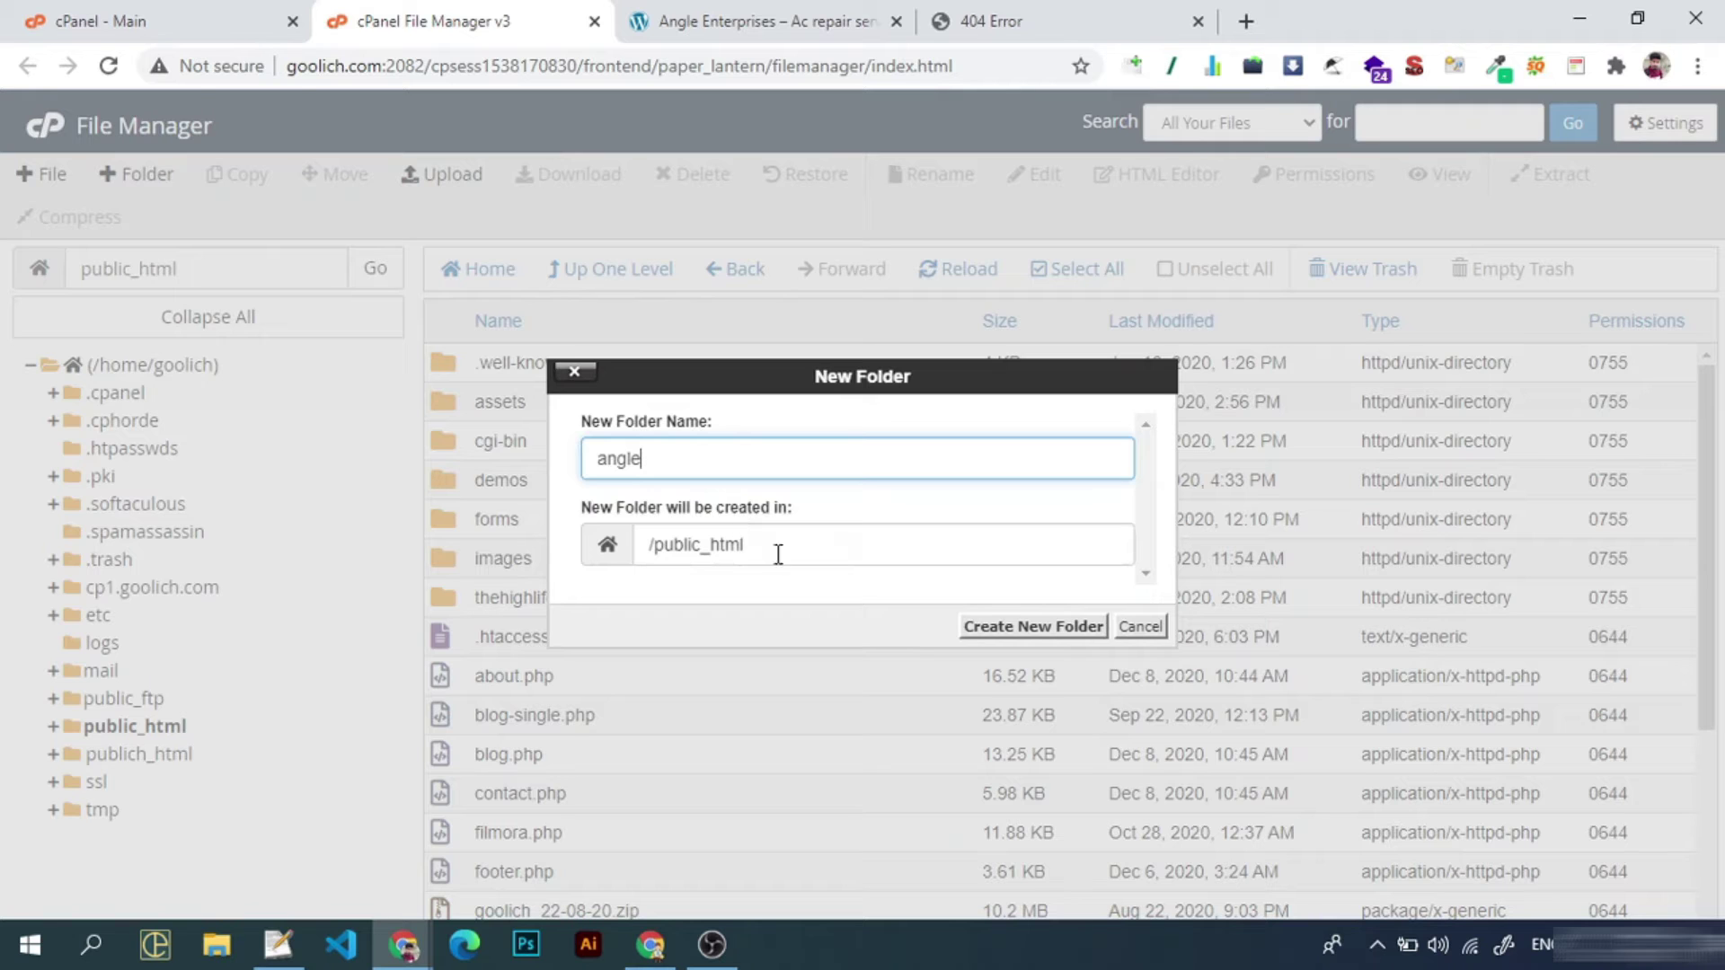
{"action": "left_click", "coordinate": [834, 554]}
{"action": "type", "text": "/"}
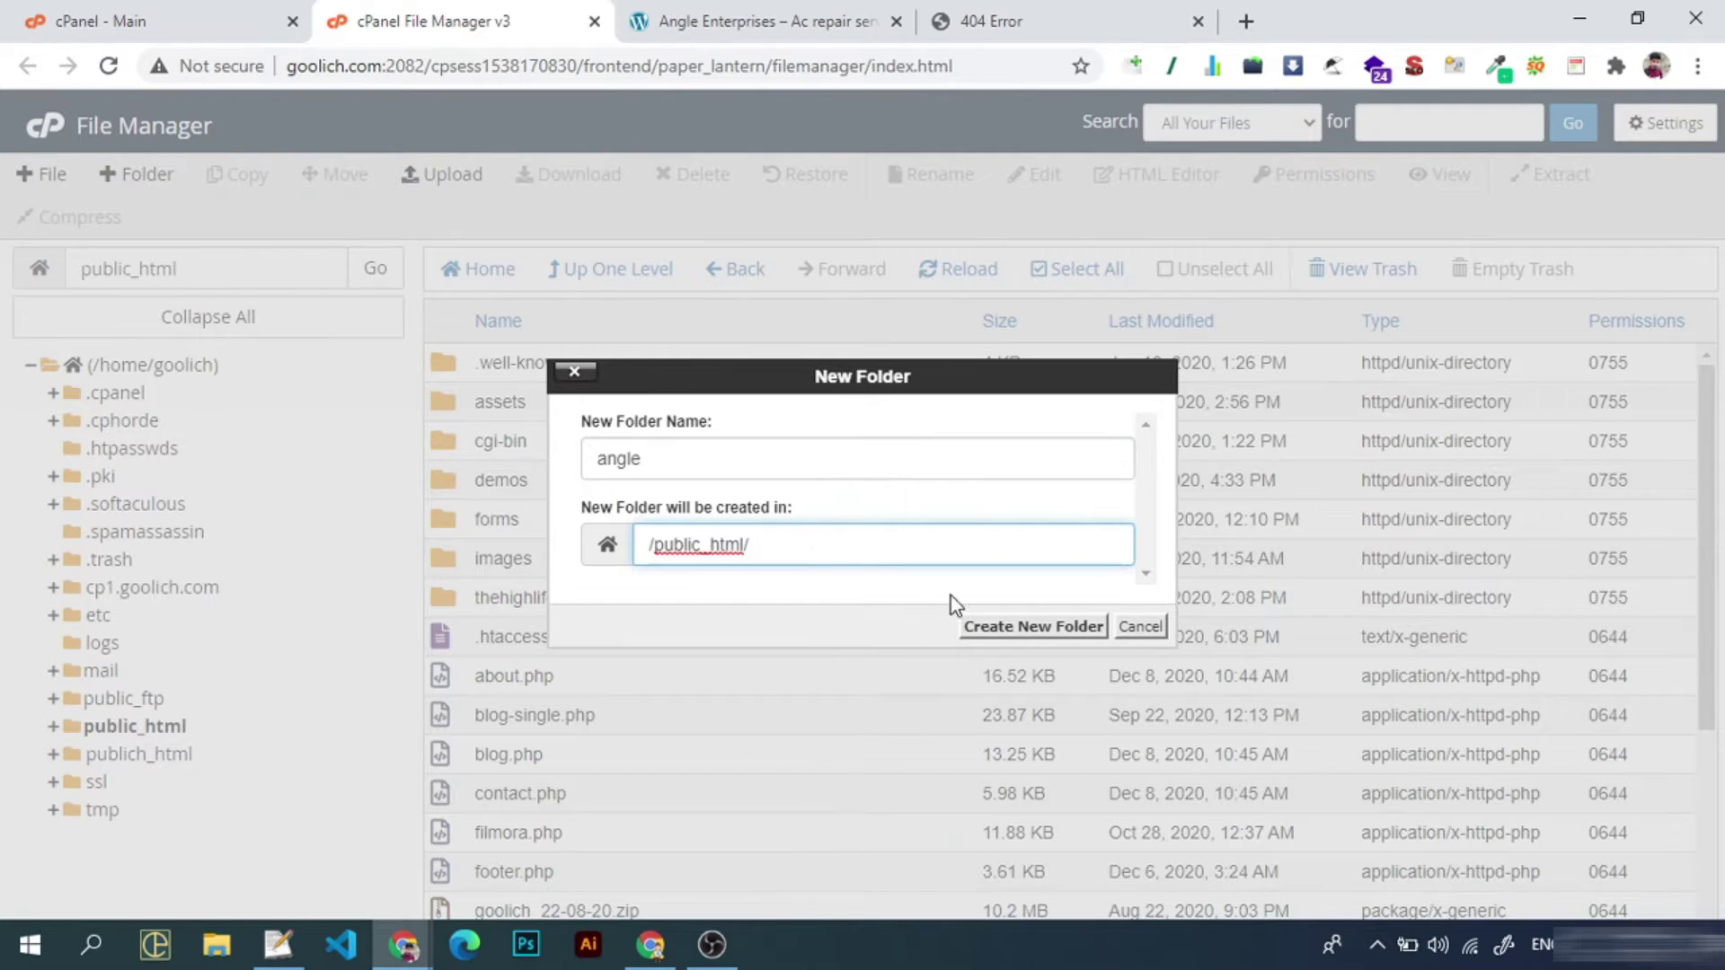
{"action": "left_click", "coordinate": [1004, 627]}
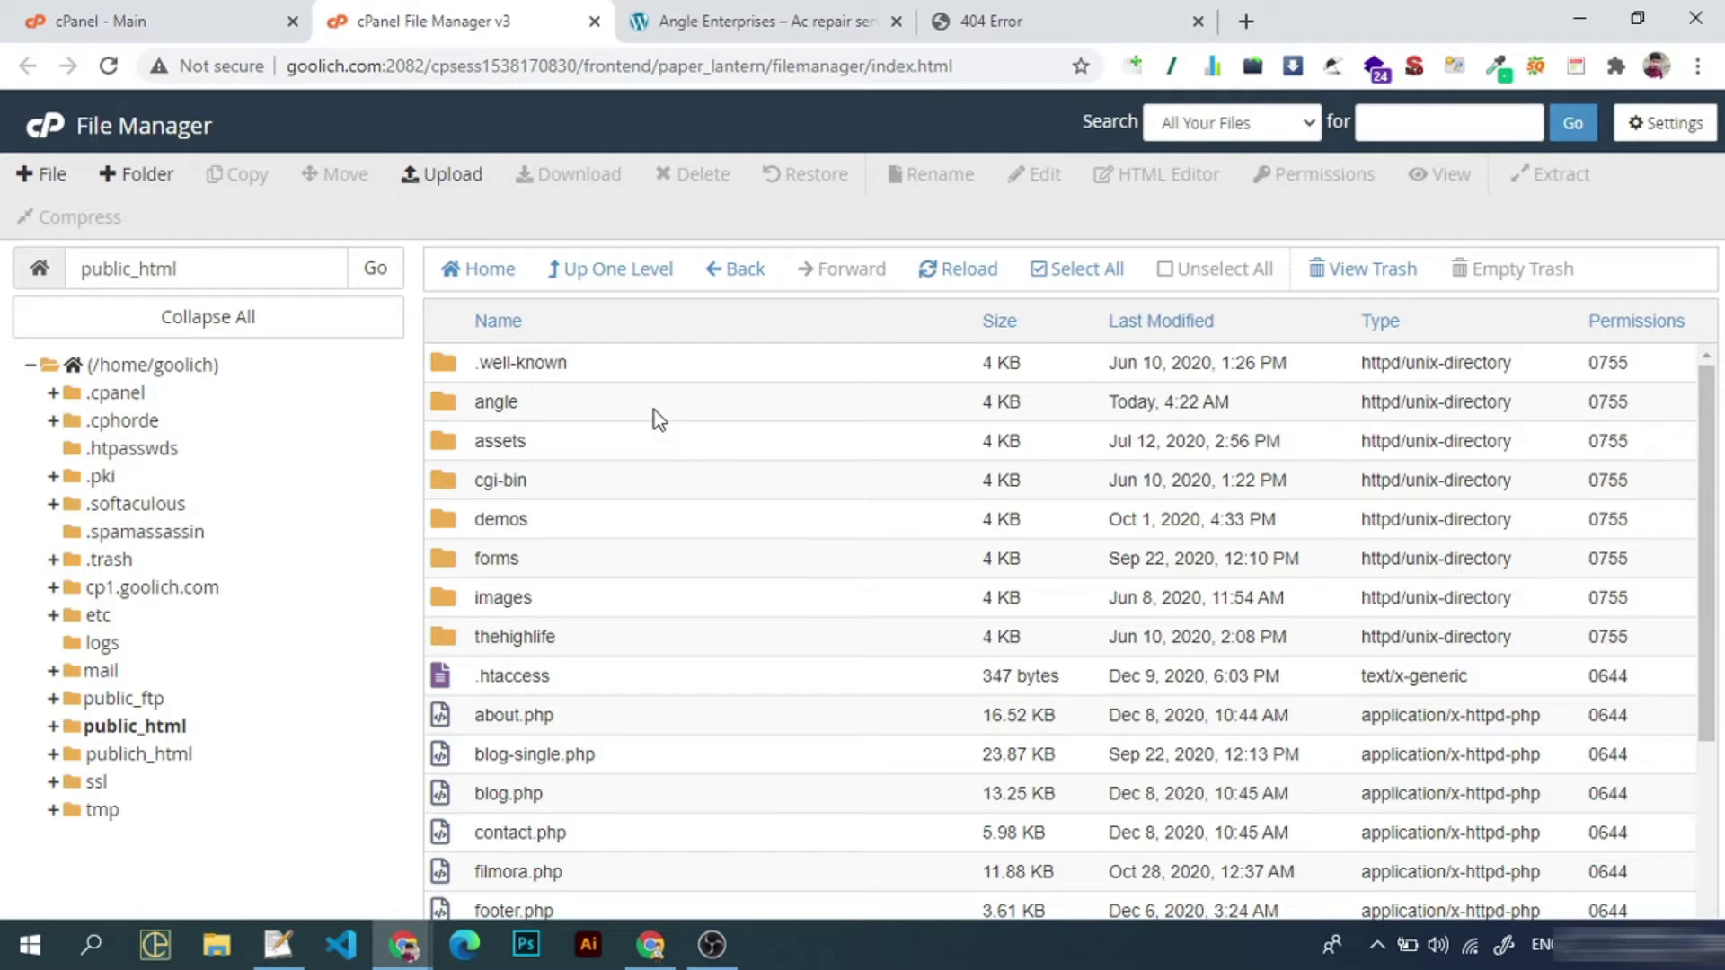
{"action": "double_click", "coordinate": [653, 411]}
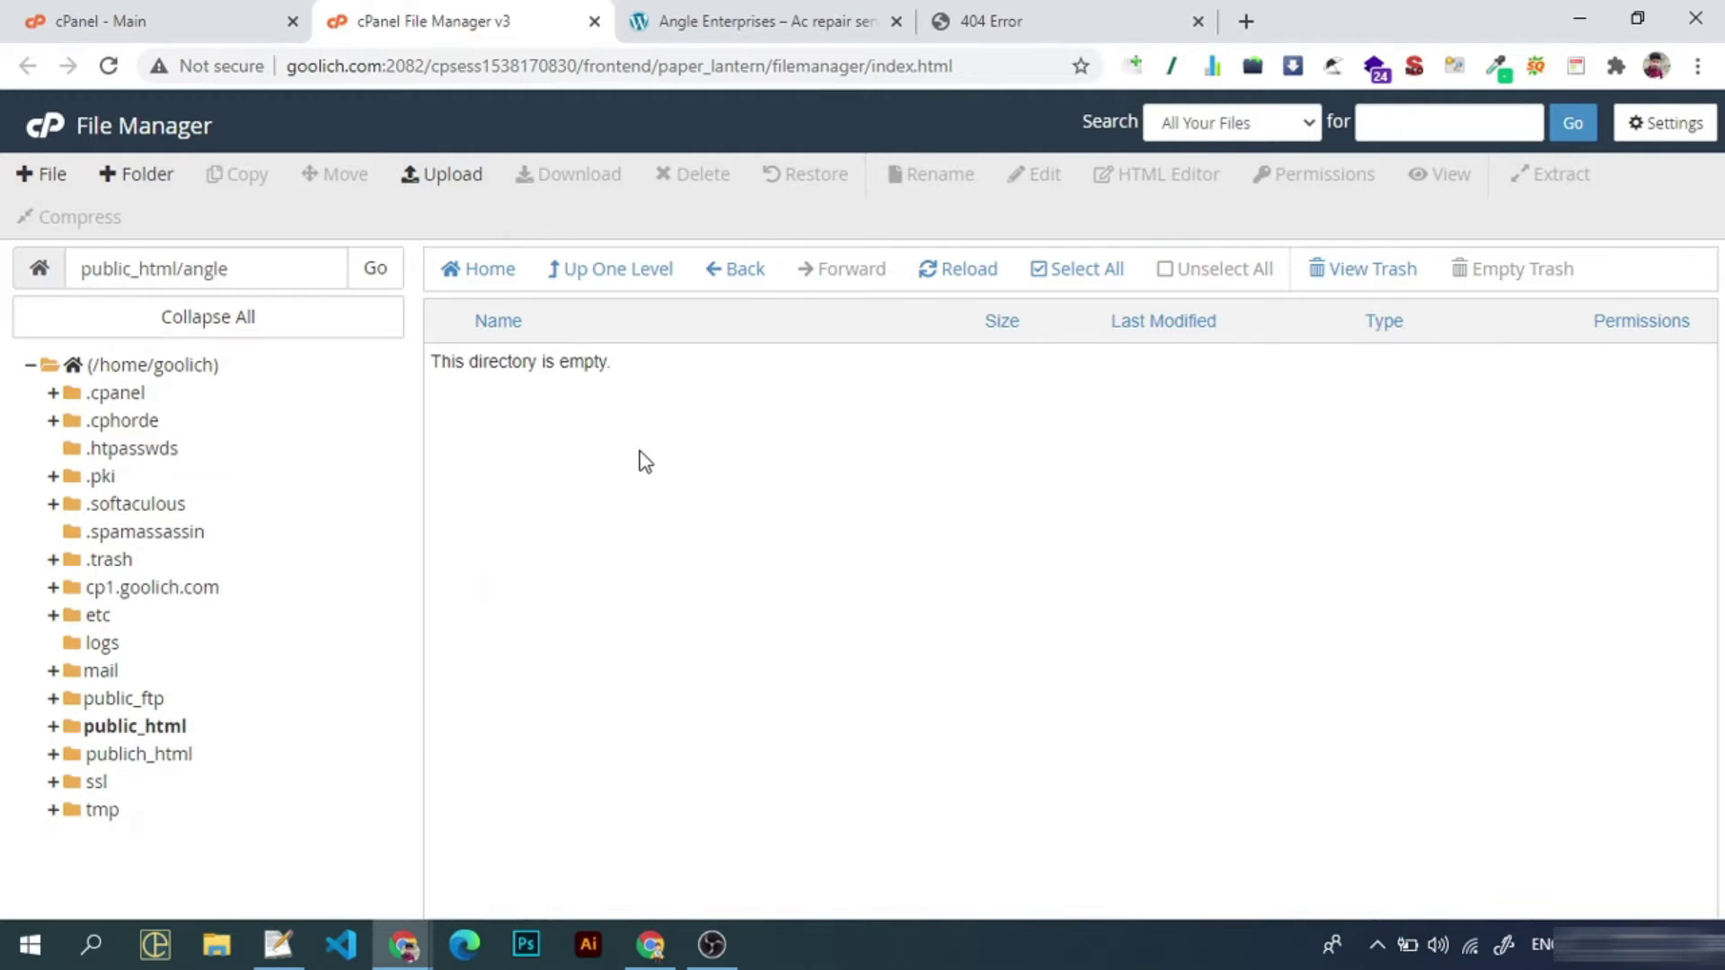
Open the File Manager upload page for public_html/angle, then a new blank Chrome tab.
{"action": "left_click", "coordinate": [449, 177]}
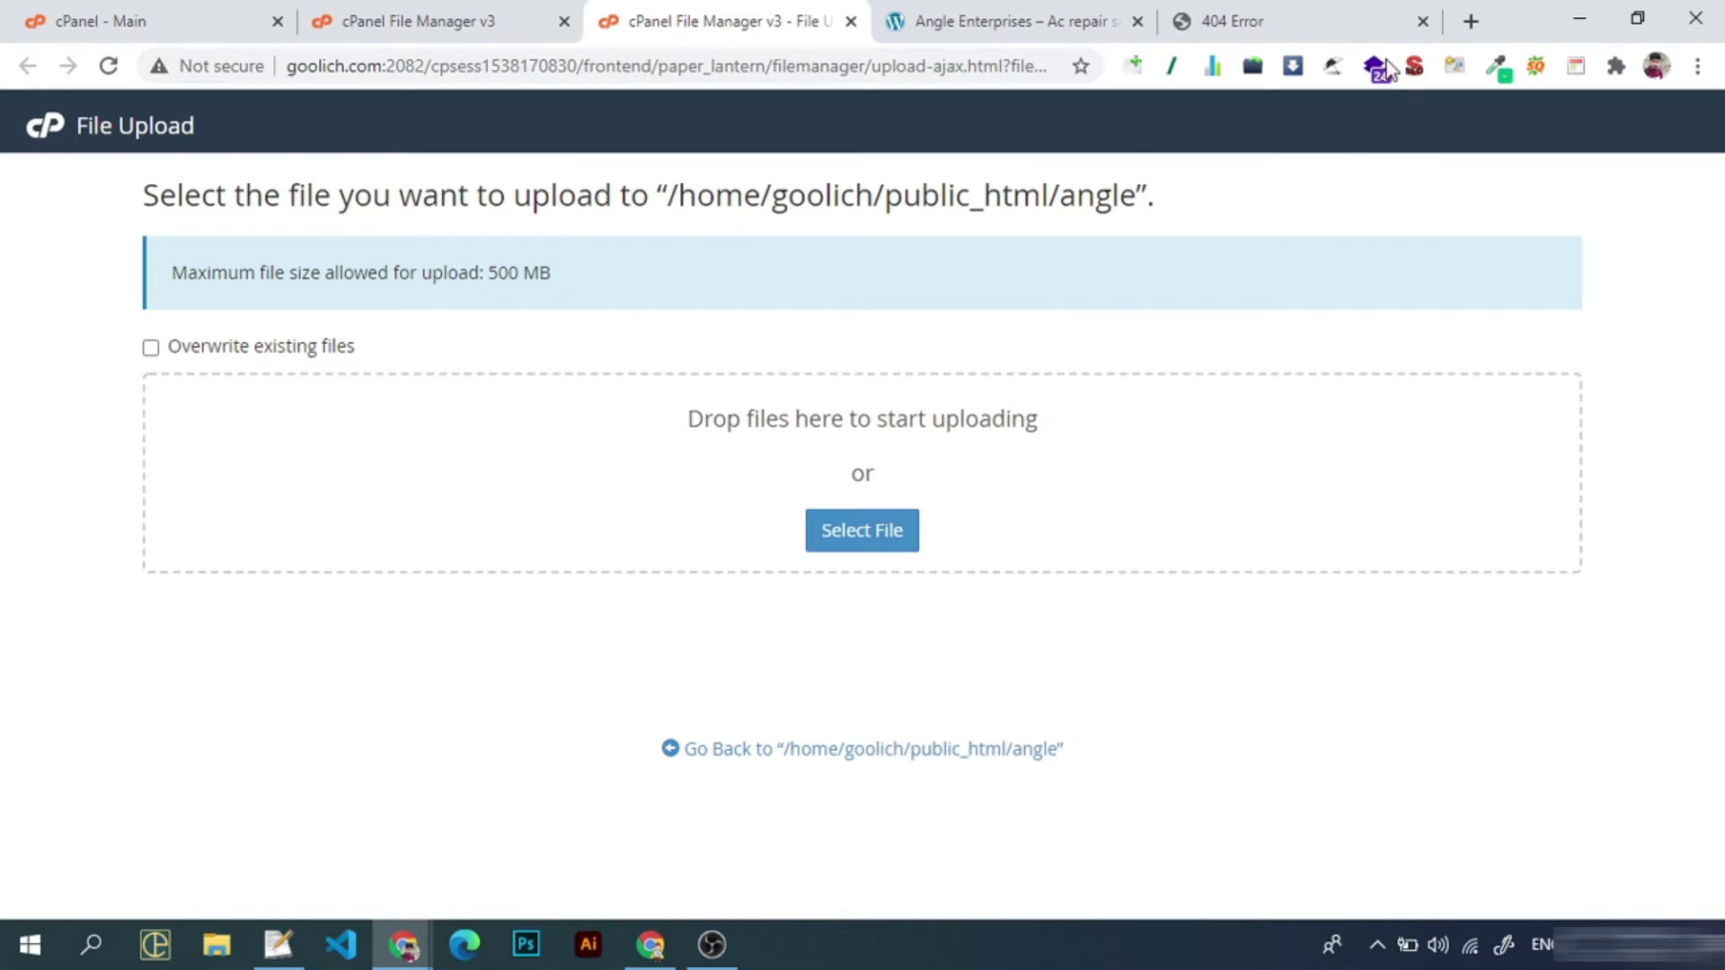
{"action": "left_click", "coordinate": [1473, 27]}
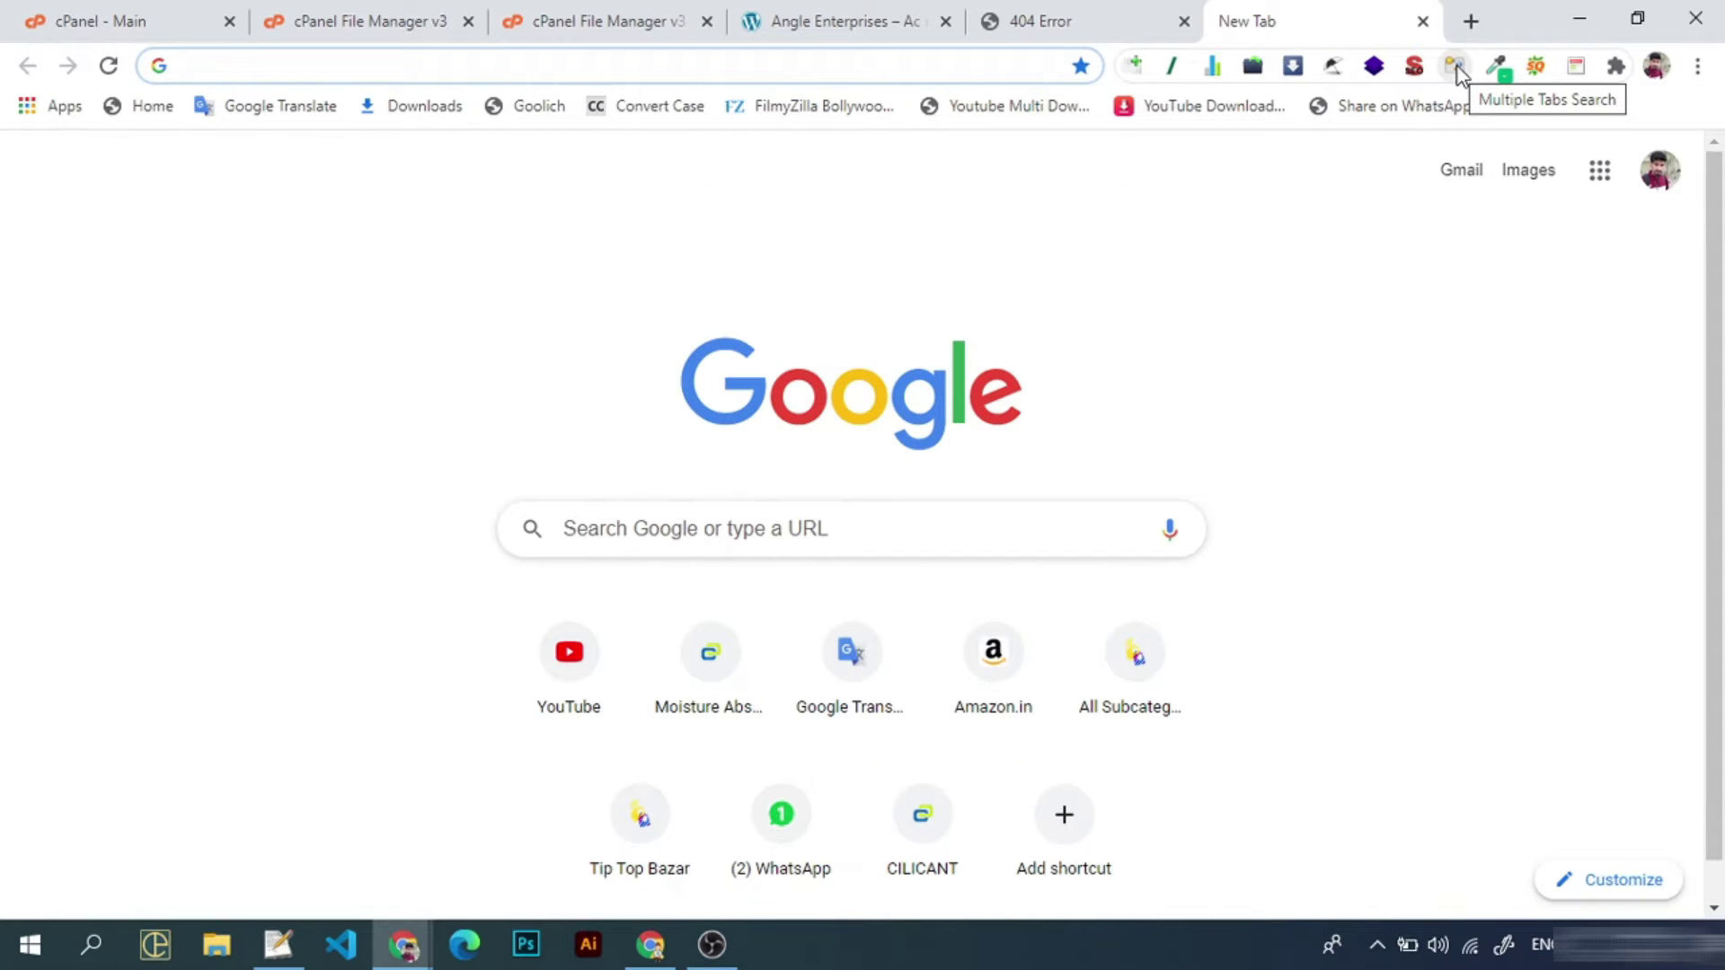
Search Google for 'wordpress download' and open the Download | WordPress.org page.
{"action": "type", "text": "wordpr"}
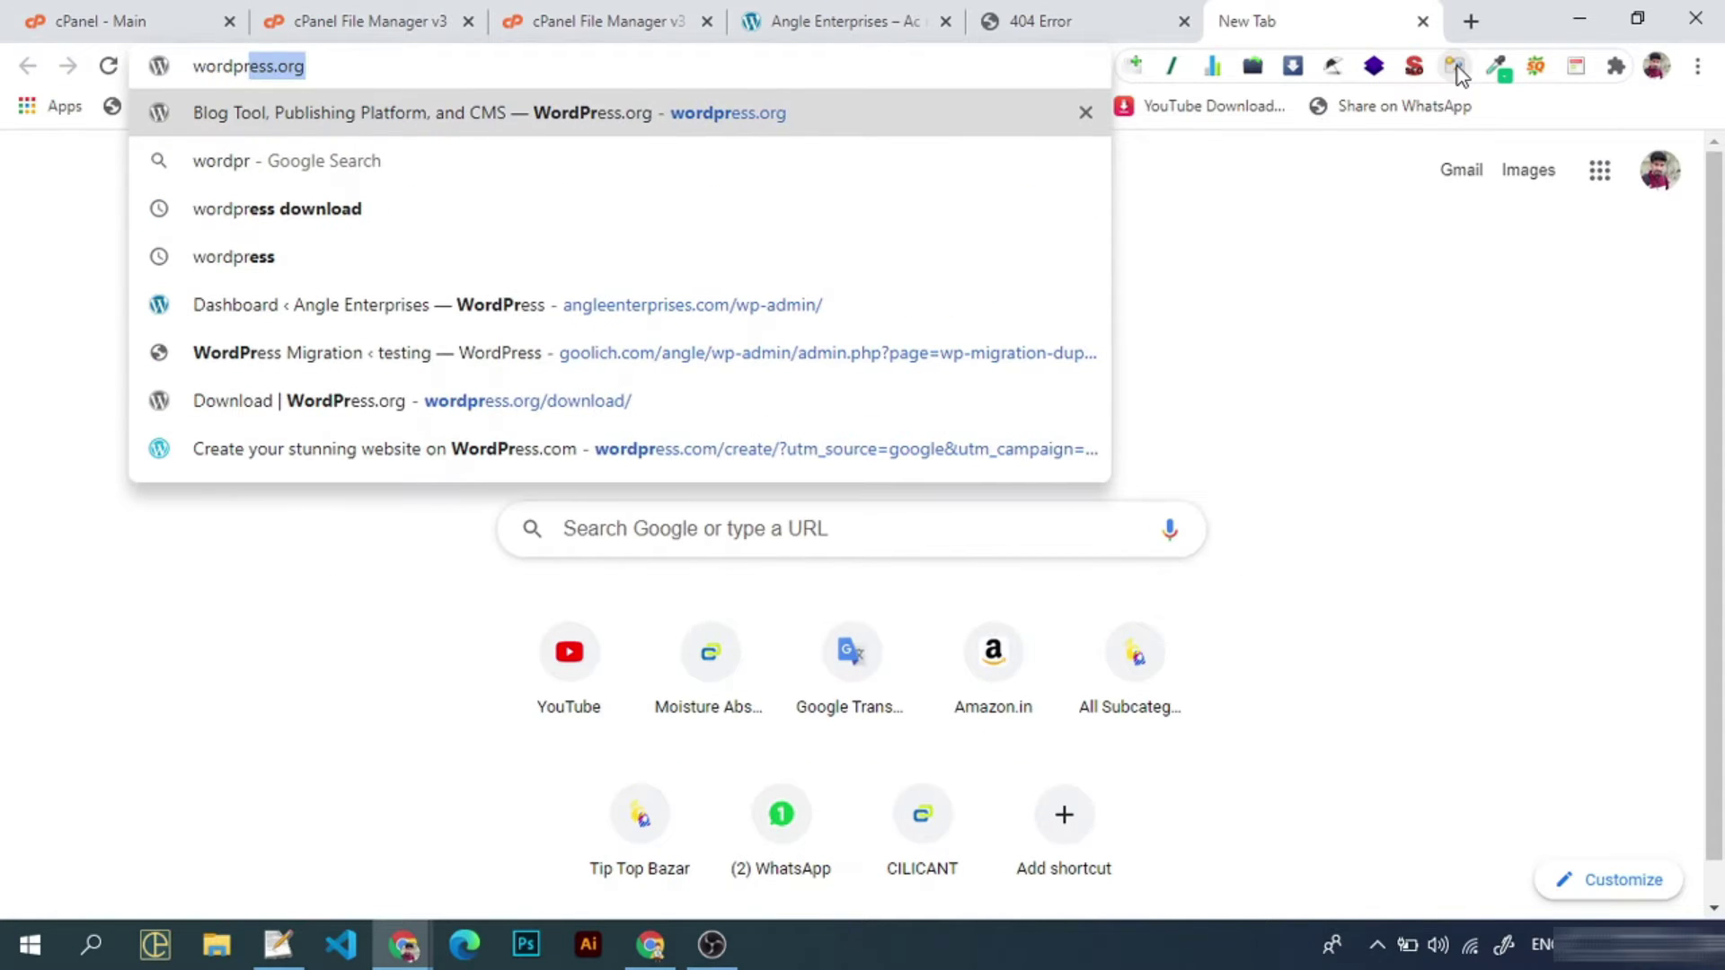
{"action": "key", "text": "Down"}
{"action": "key", "text": "Down"}
{"action": "key", "text": "Return"}
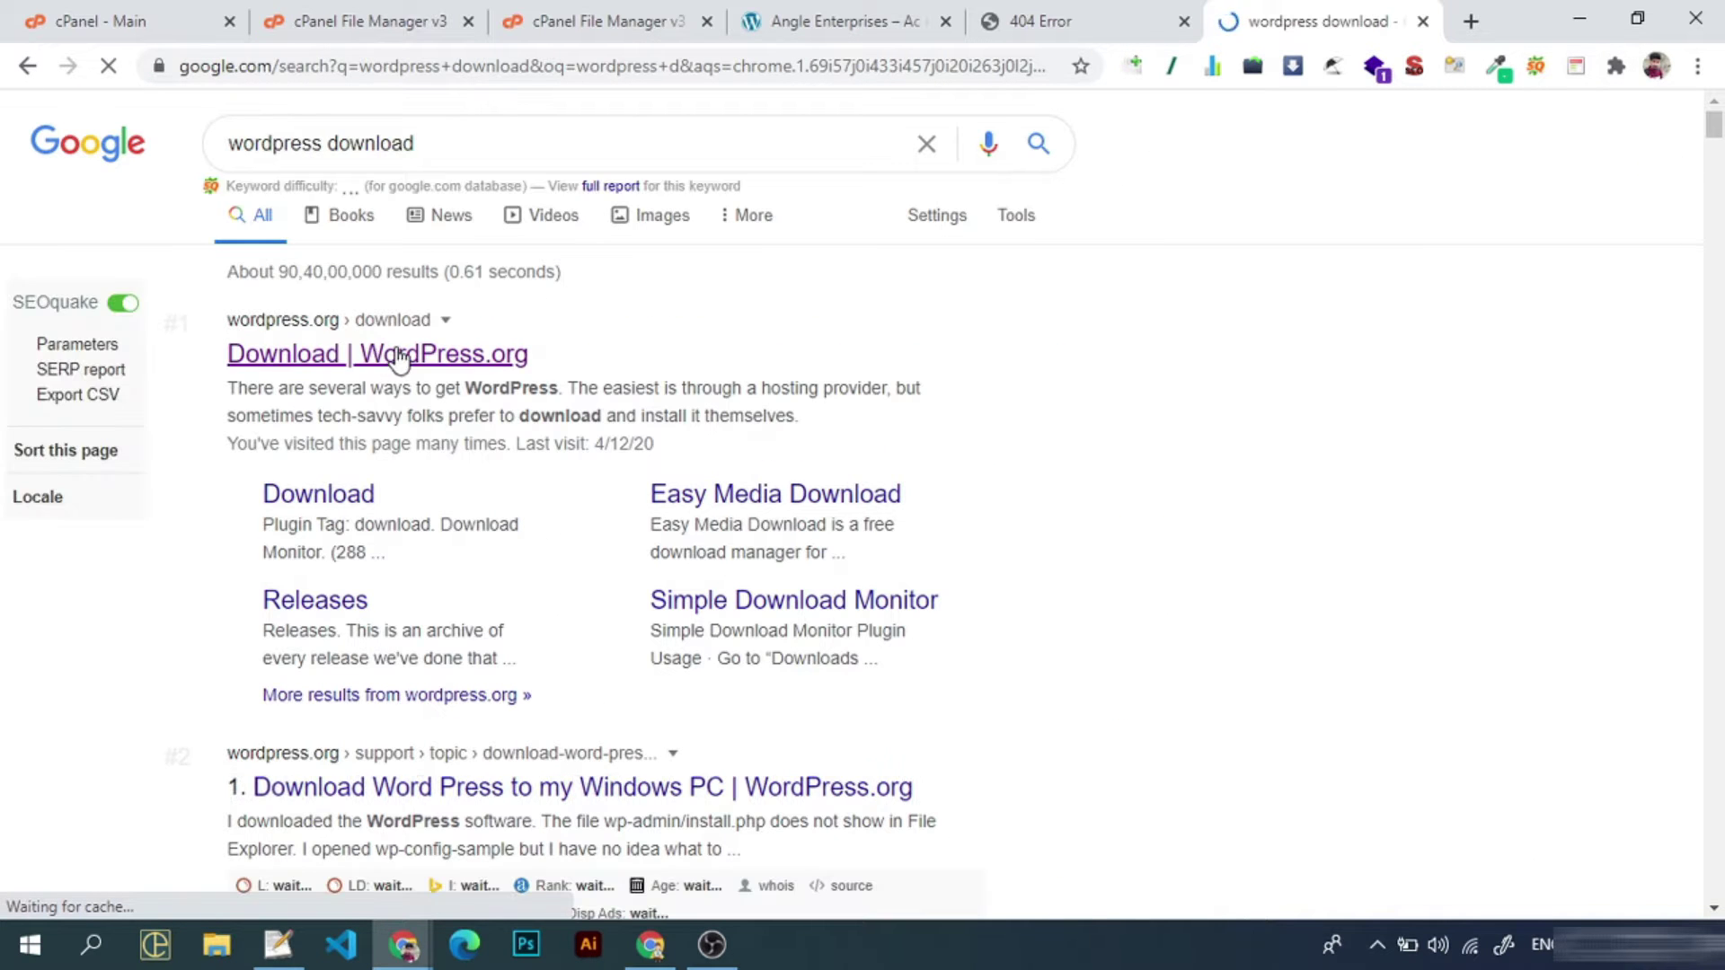
{"action": "left_click", "coordinate": [396, 356]}
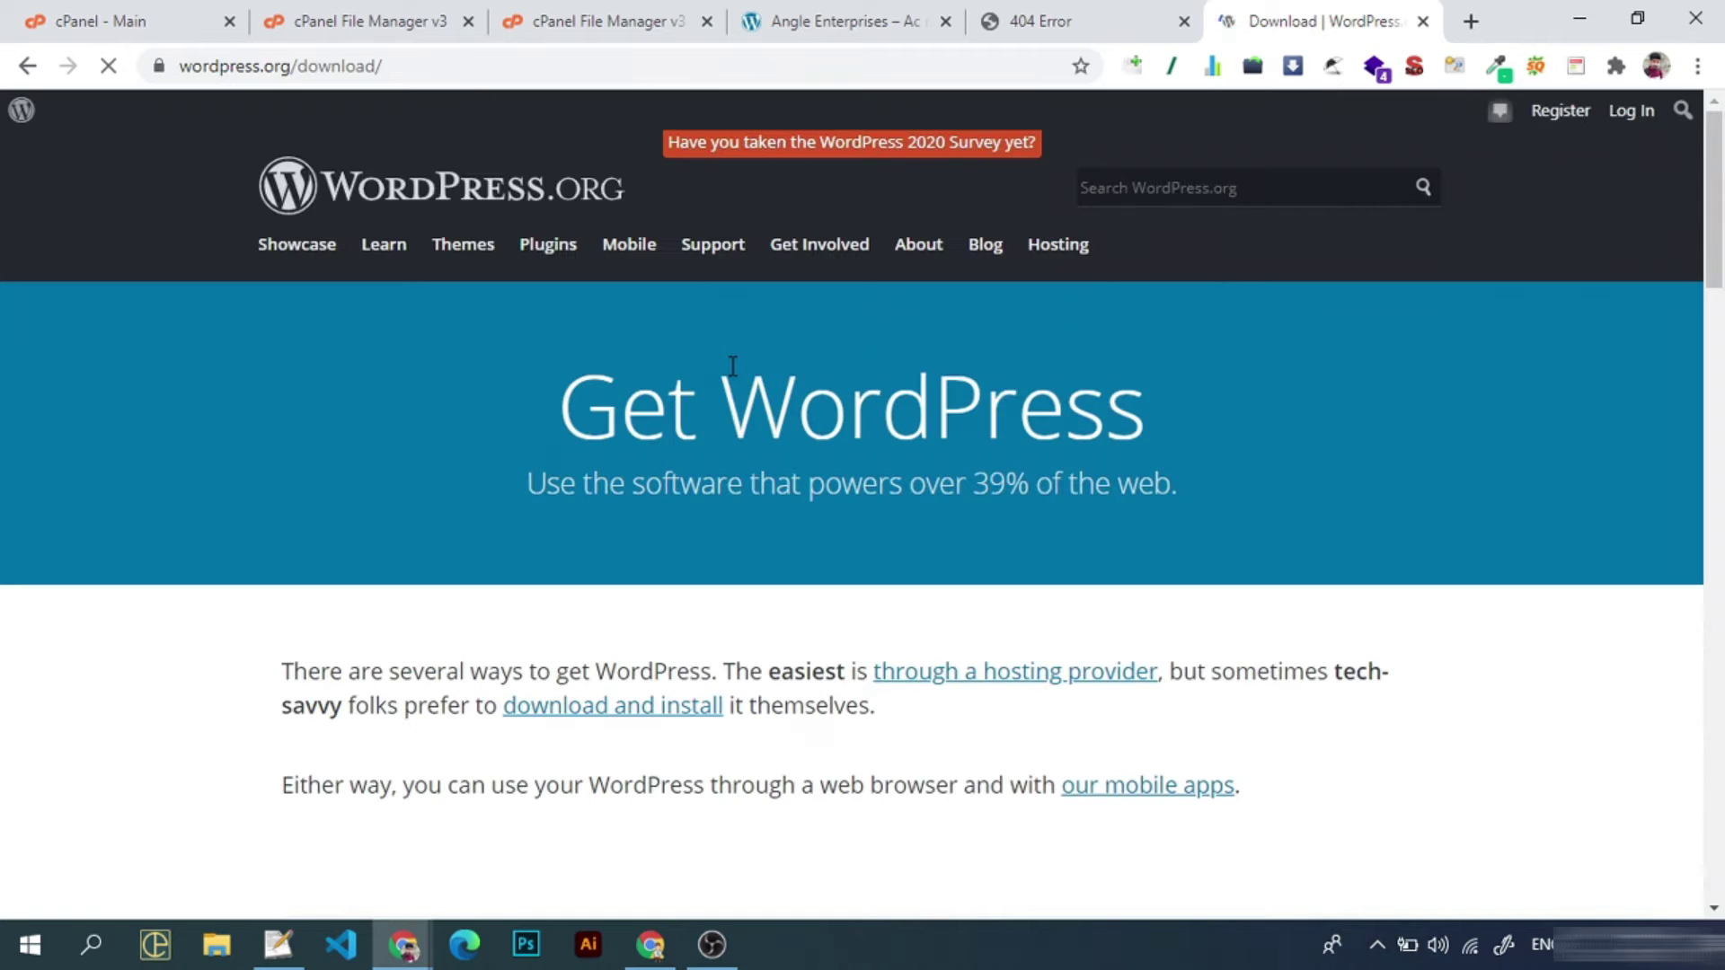
{"action": "scroll", "coordinate": [790, 381], "scroll_direction": "down", "scroll_amount": 2}
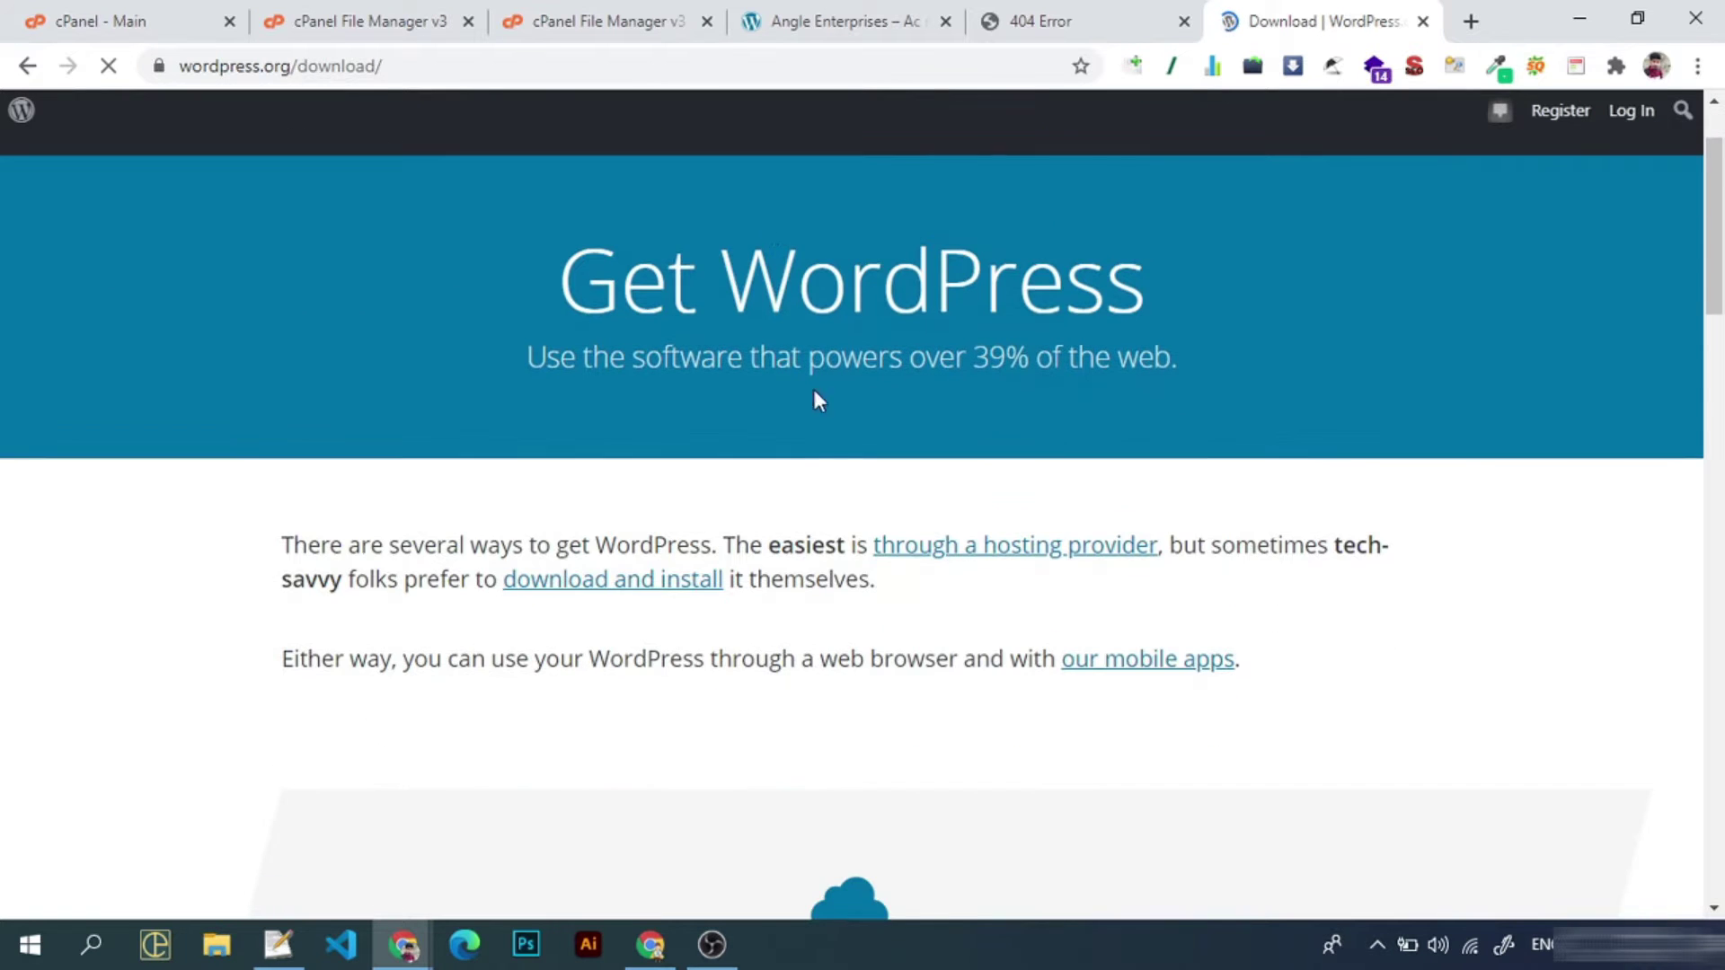
{"action": "scroll", "coordinate": [851, 447], "scroll_direction": "down", "scroll_amount": 2}
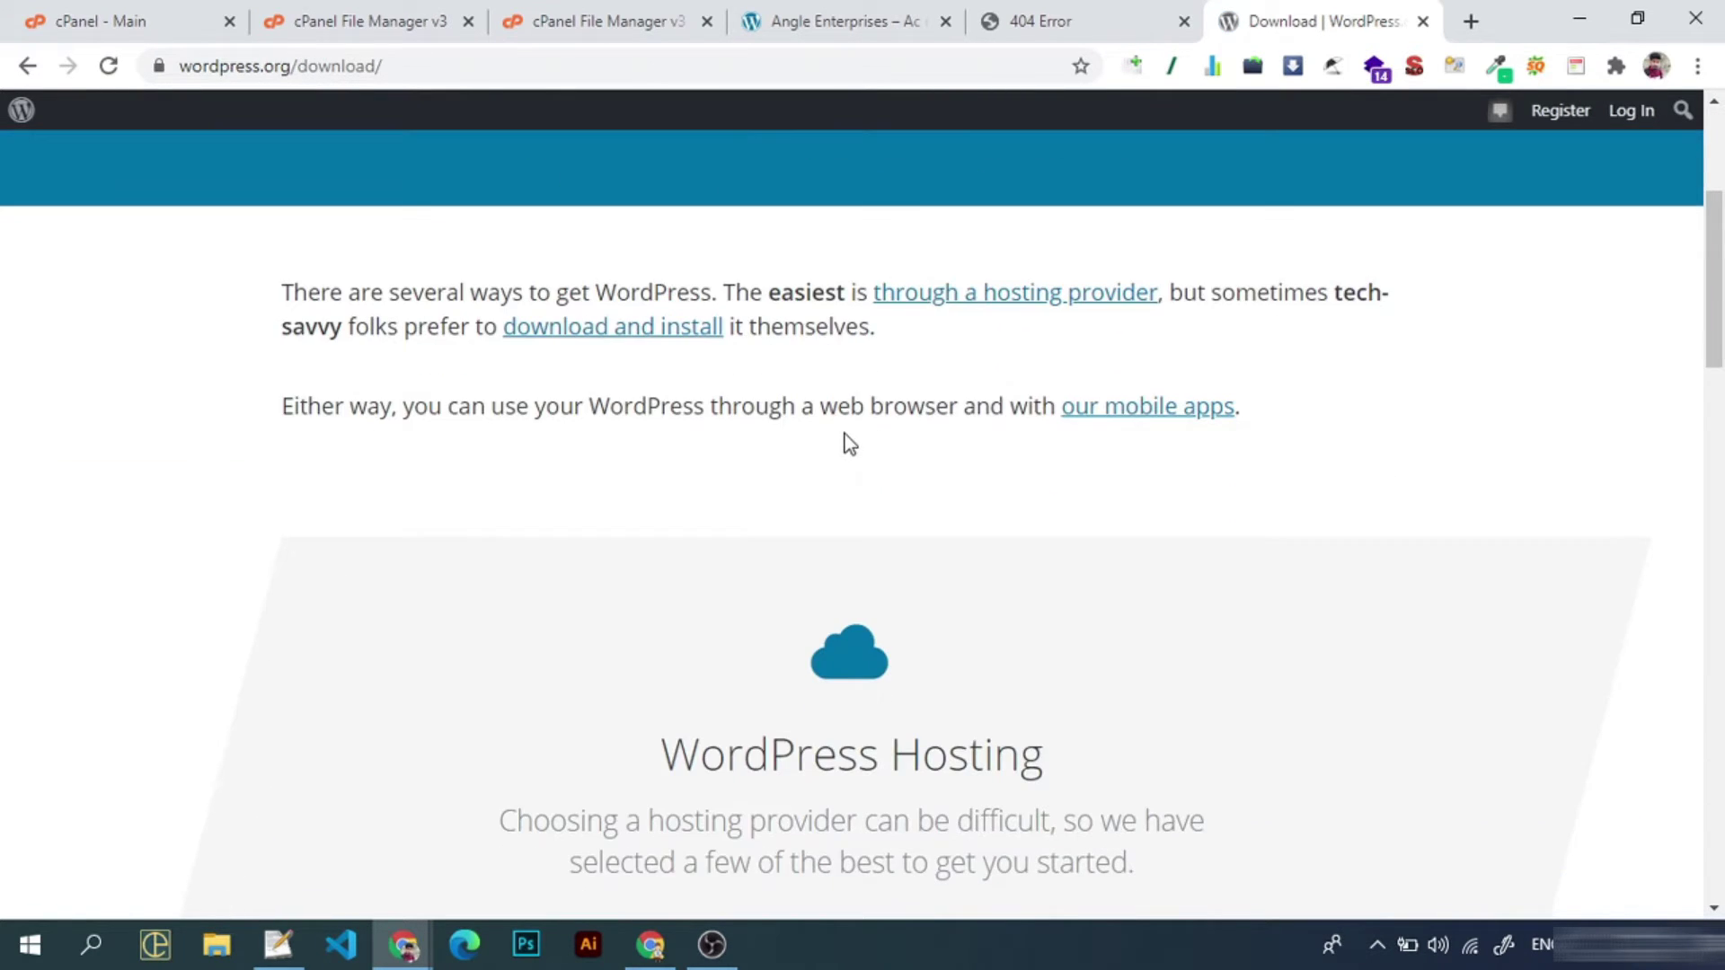
{"action": "scroll", "coordinate": [847, 442], "scroll_direction": "up", "scroll_amount": 4}
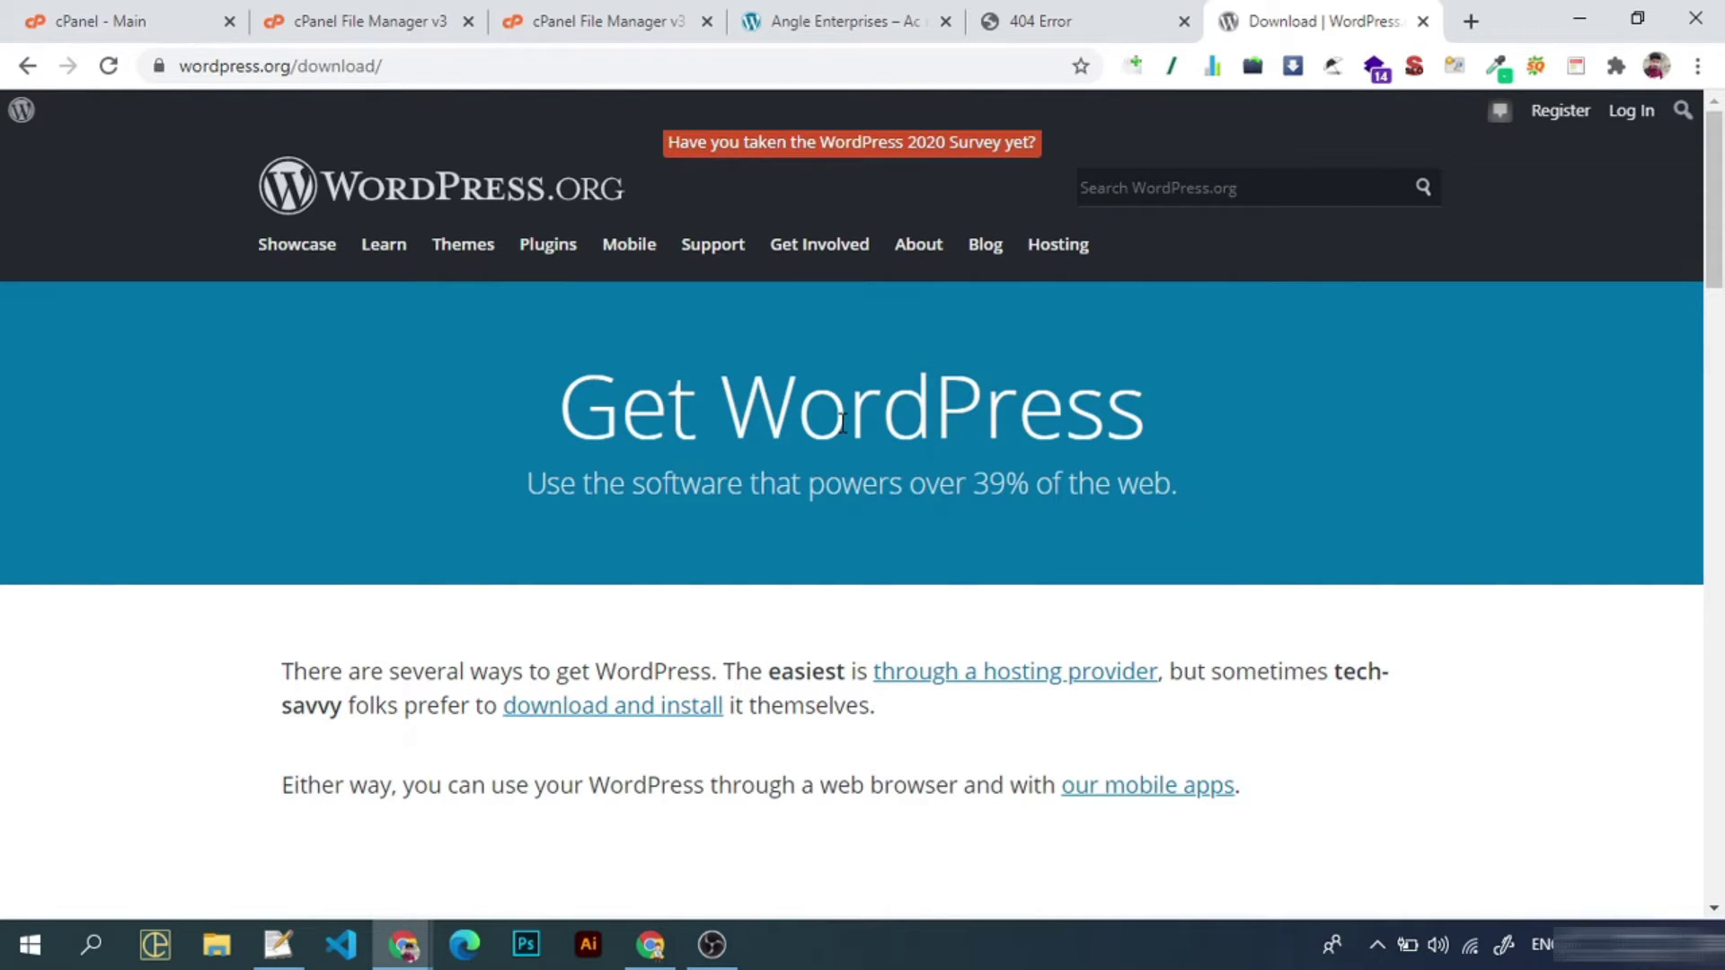
Drag wordpress-5.6.zip from the Downloads folder onto the angle folder's upload drop zone.
{"action": "left_click", "coordinate": [610, 16]}
{"action": "left_click", "coordinate": [217, 944]}
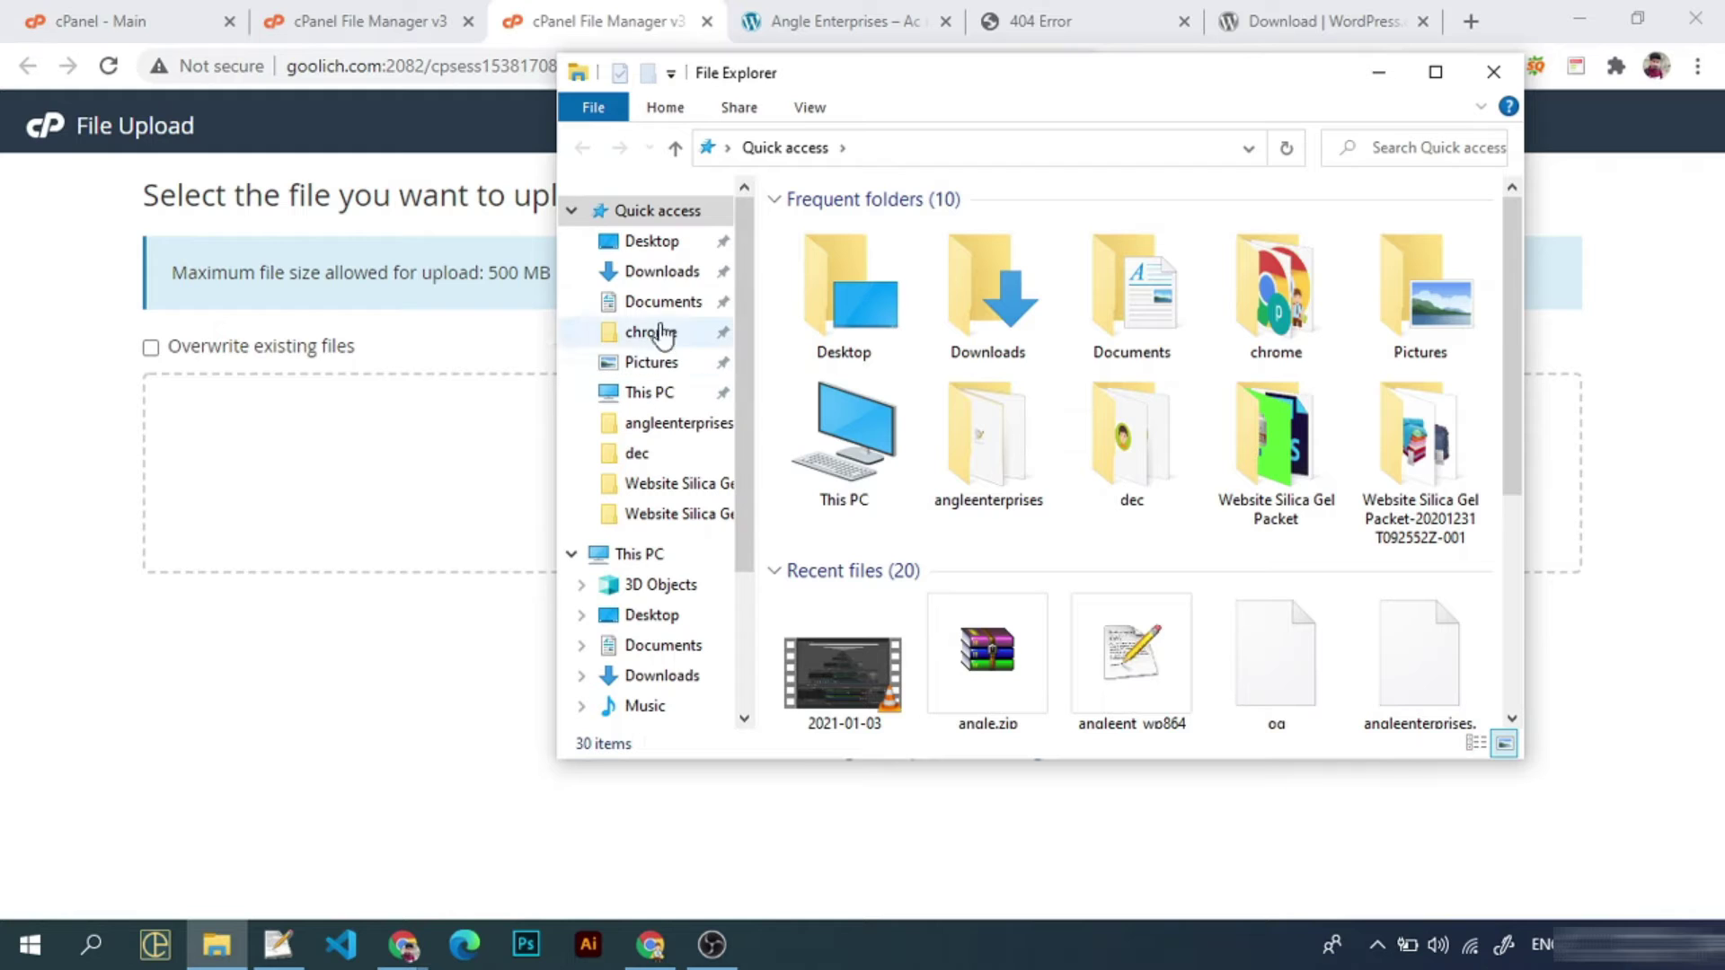
{"action": "left_click", "coordinate": [660, 272]}
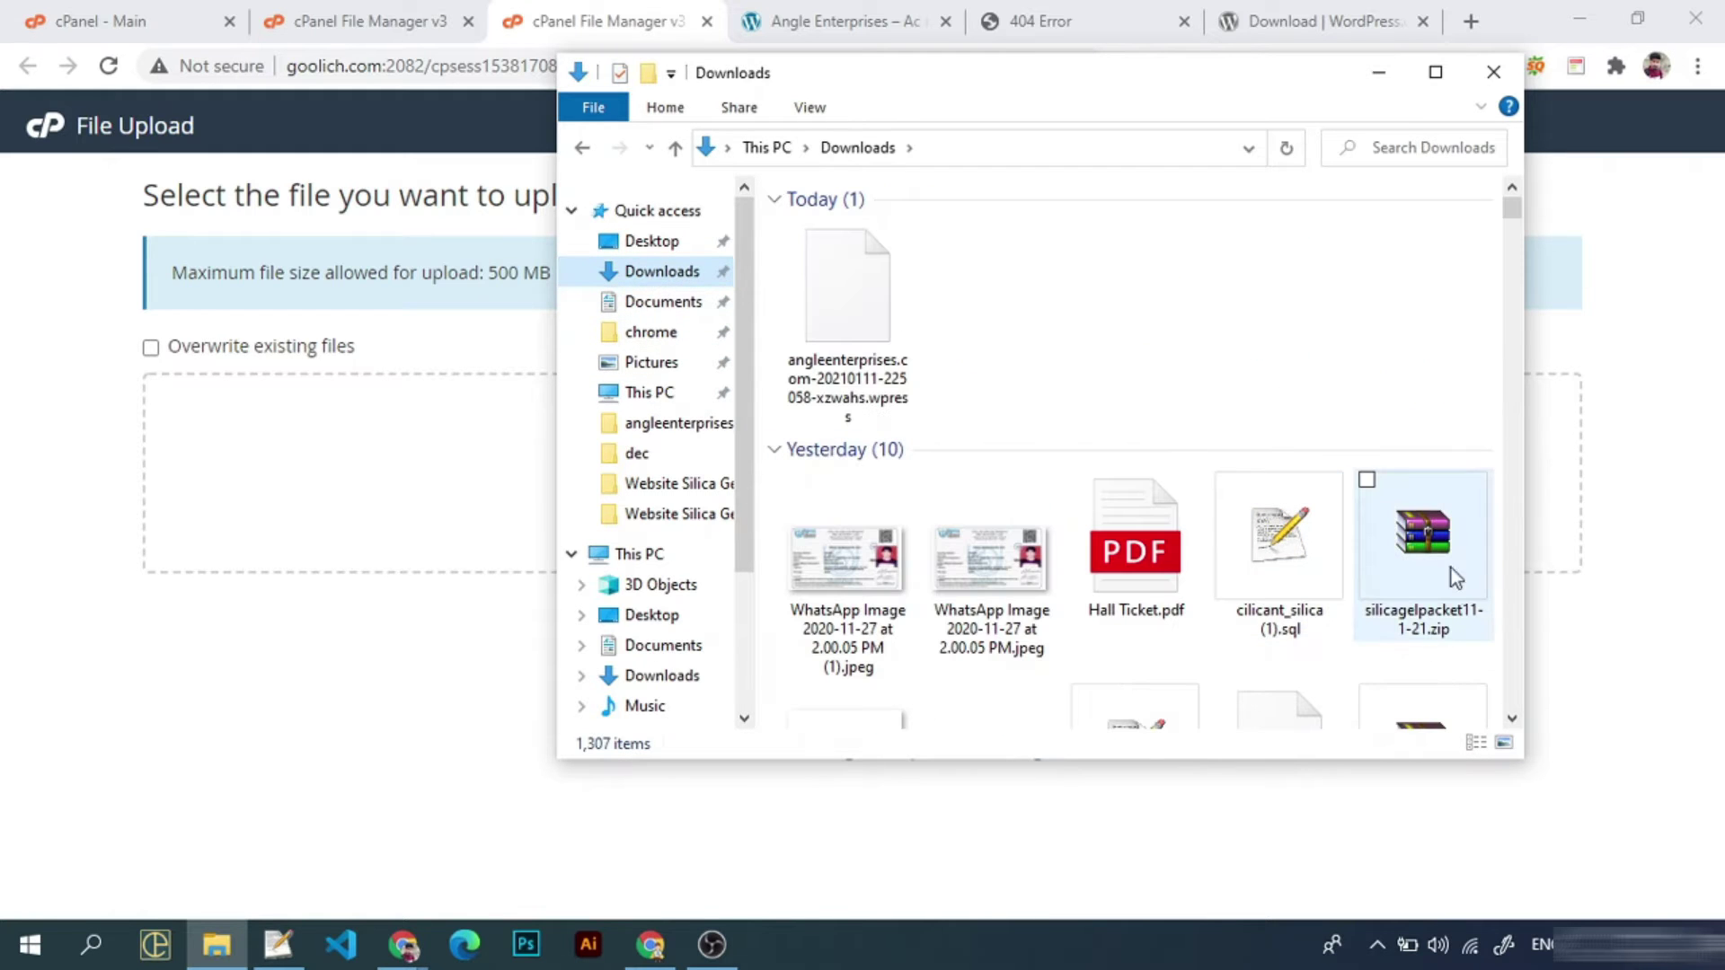
{"action": "scroll", "coordinate": [1329, 568], "scroll_direction": "down", "scroll_amount": 1}
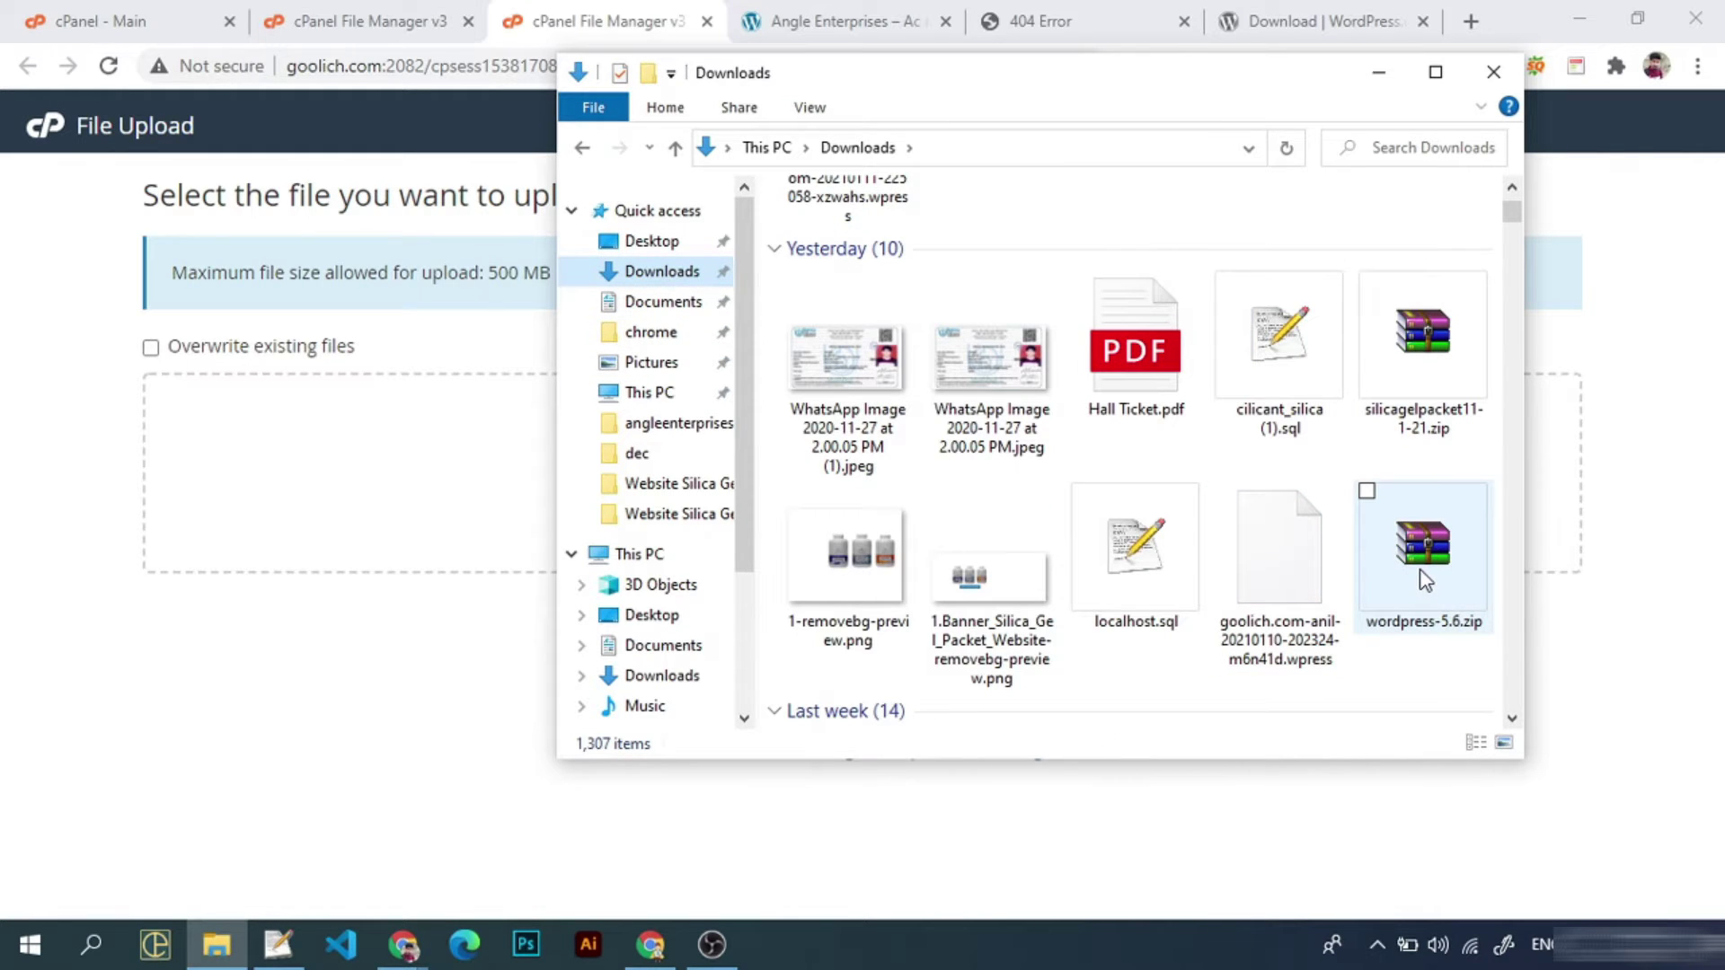
{"action": "left_click_drag", "start_coordinate": [1421, 565], "coordinate": [429, 482]}
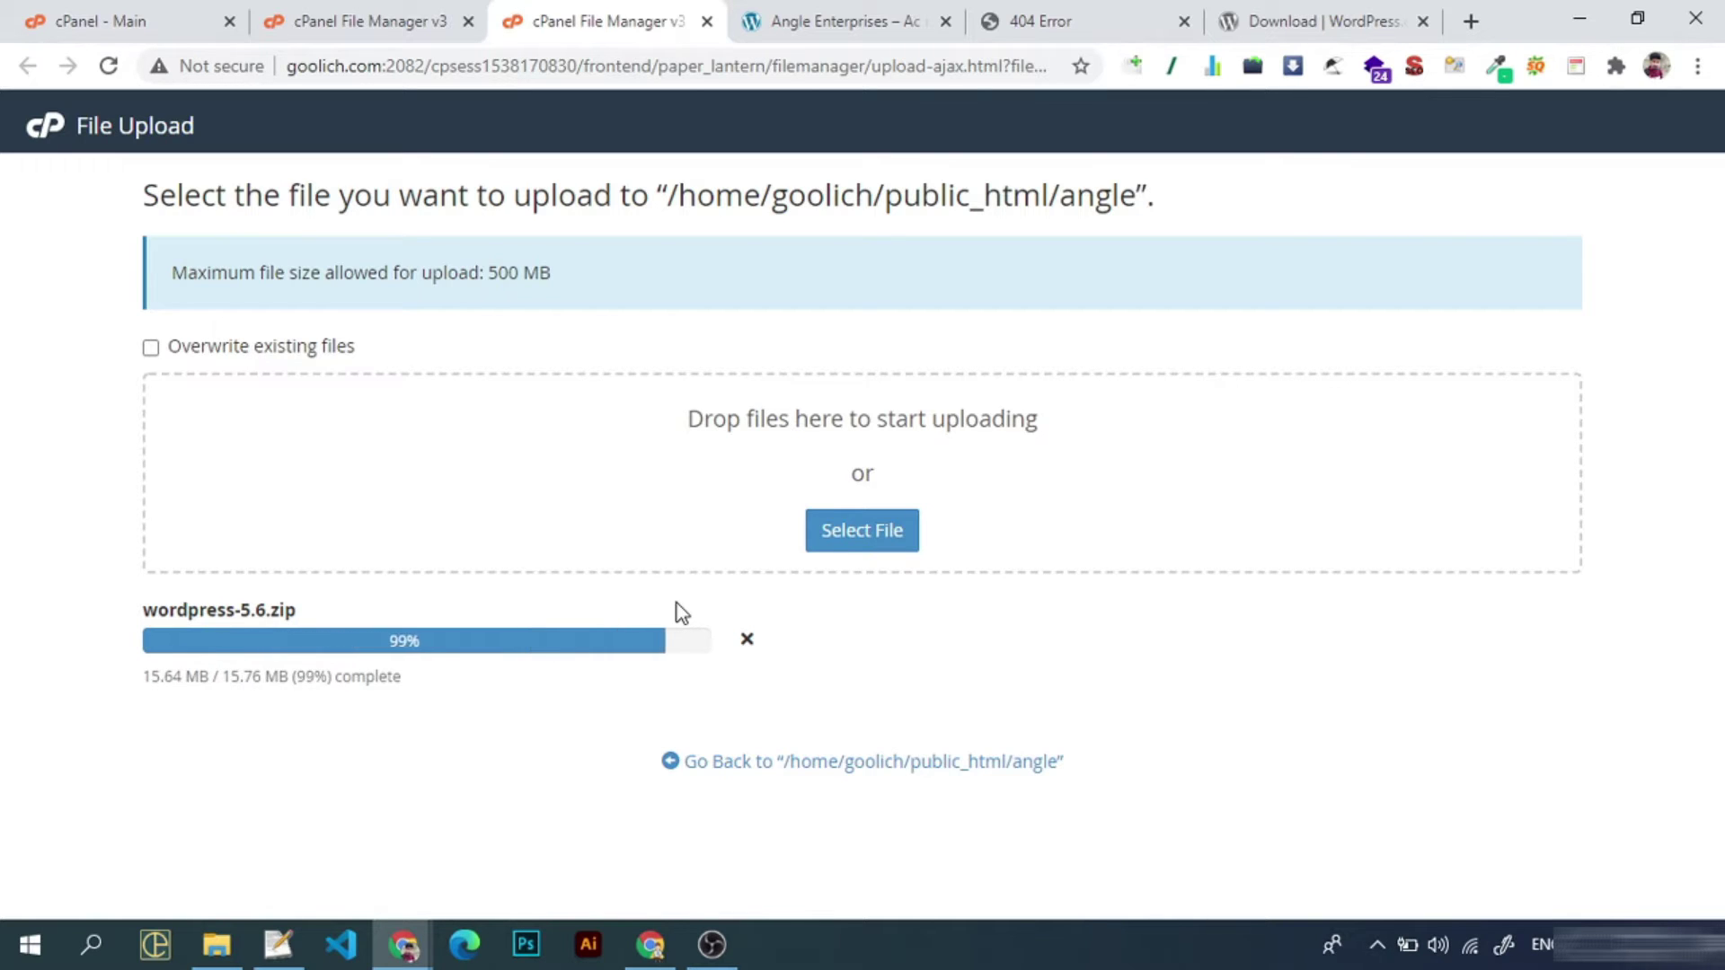
Extract wordpress-5.6.zip in the angle folder, reload the listing, and open the wordpress folder.
{"action": "left_click", "coordinate": [899, 764]}
{"action": "left_click", "coordinate": [386, 13]}
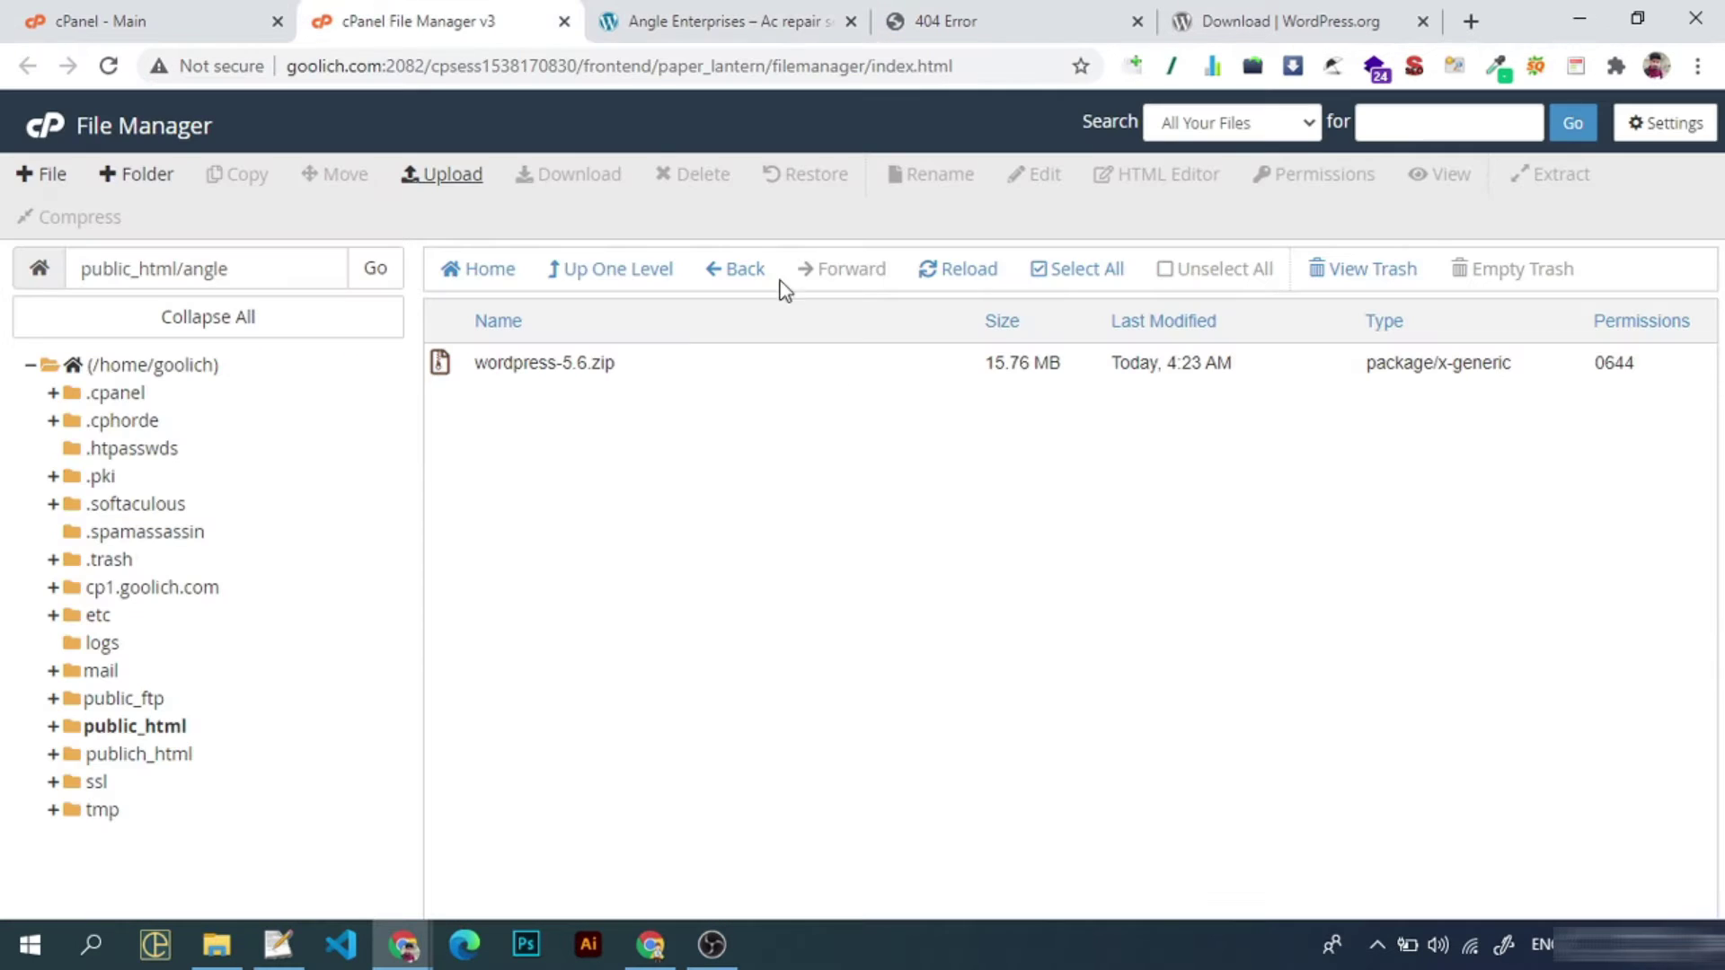
{"action": "left_click", "coordinate": [694, 363]}
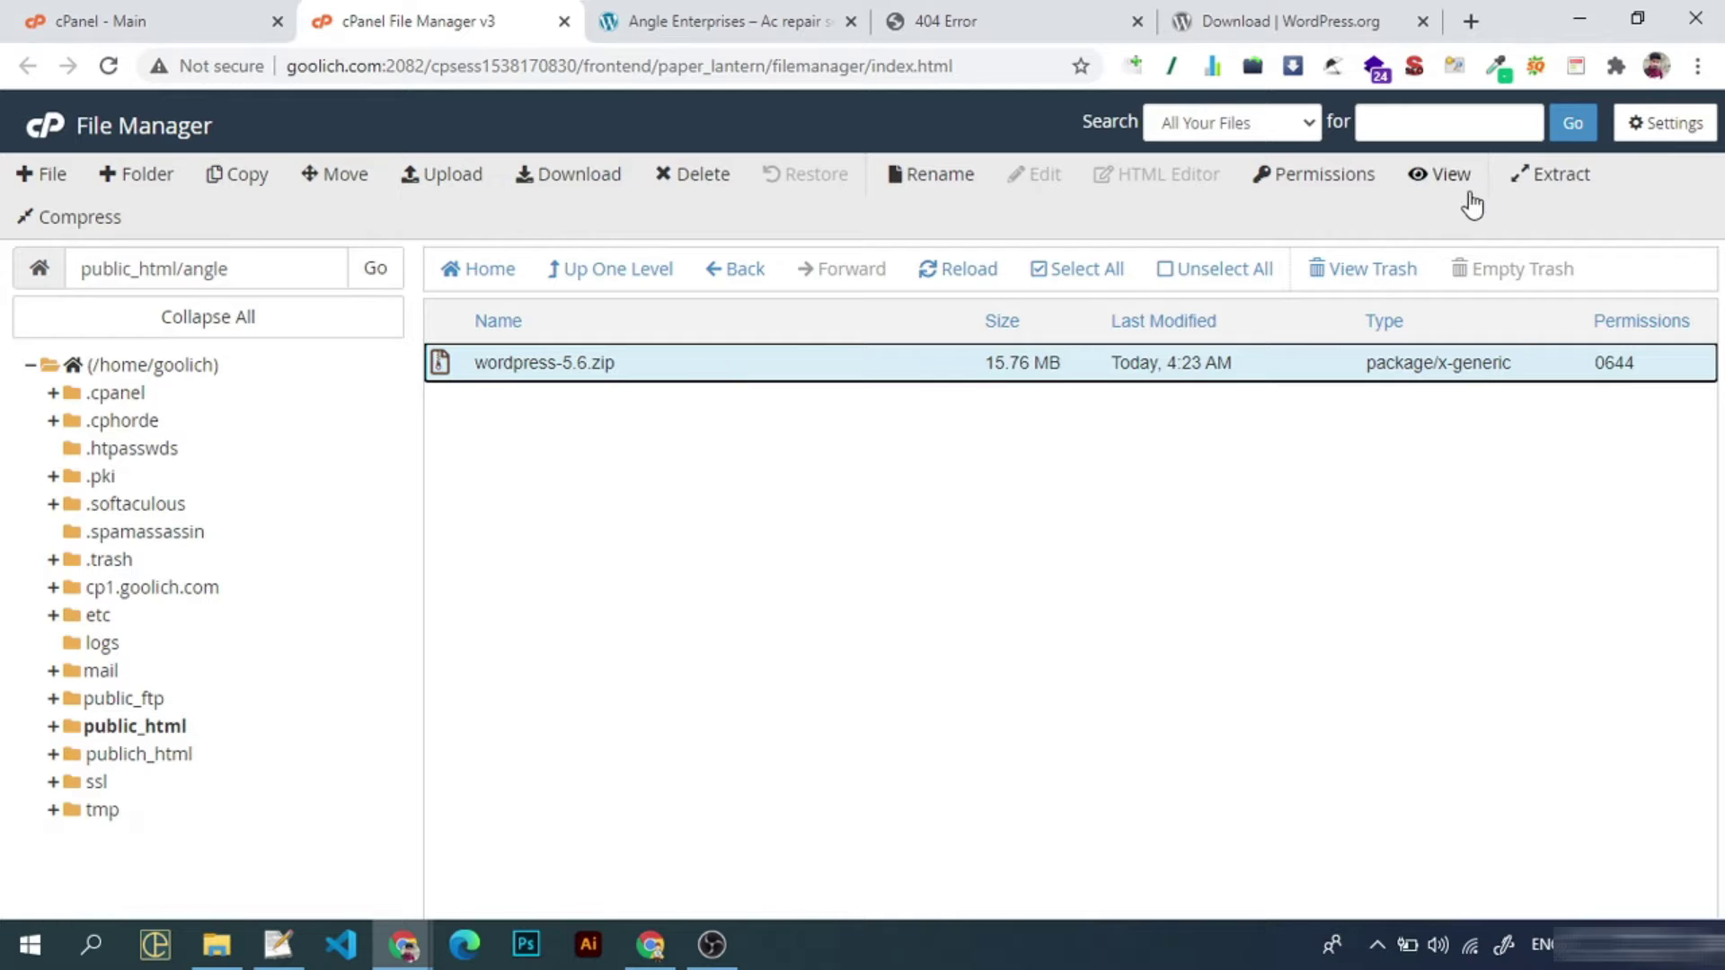
{"action": "left_click", "coordinate": [1551, 173]}
{"action": "left_click", "coordinate": [1060, 632]}
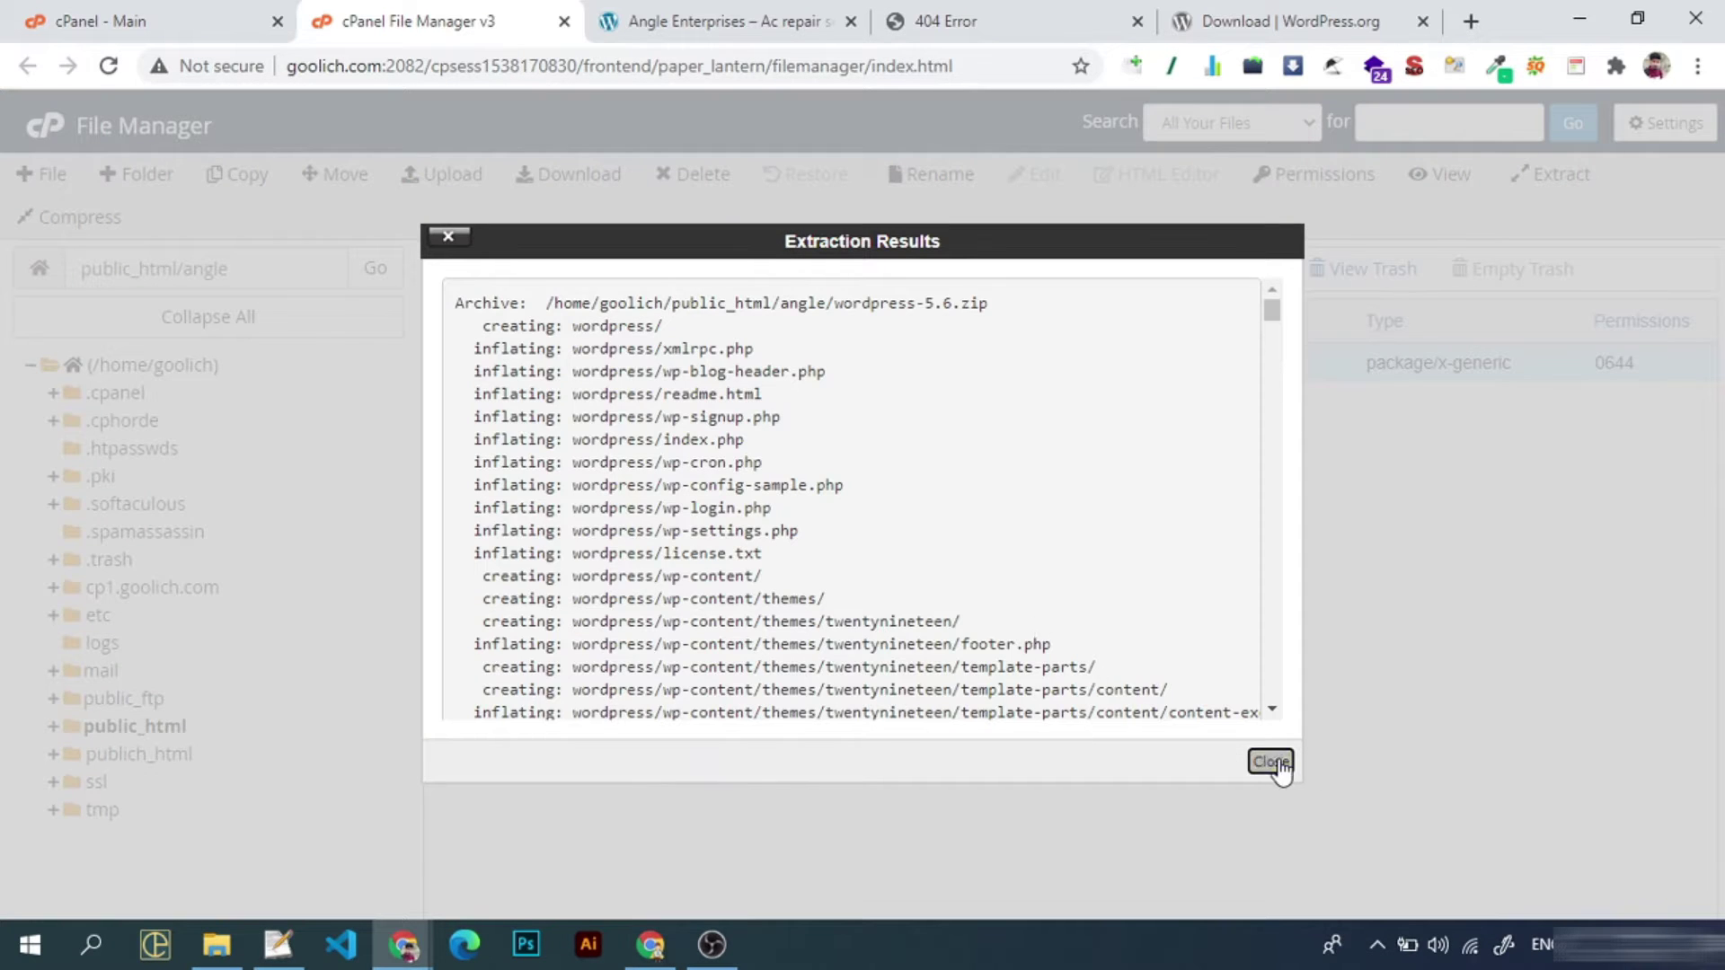
{"action": "left_click", "coordinate": [1271, 761]}
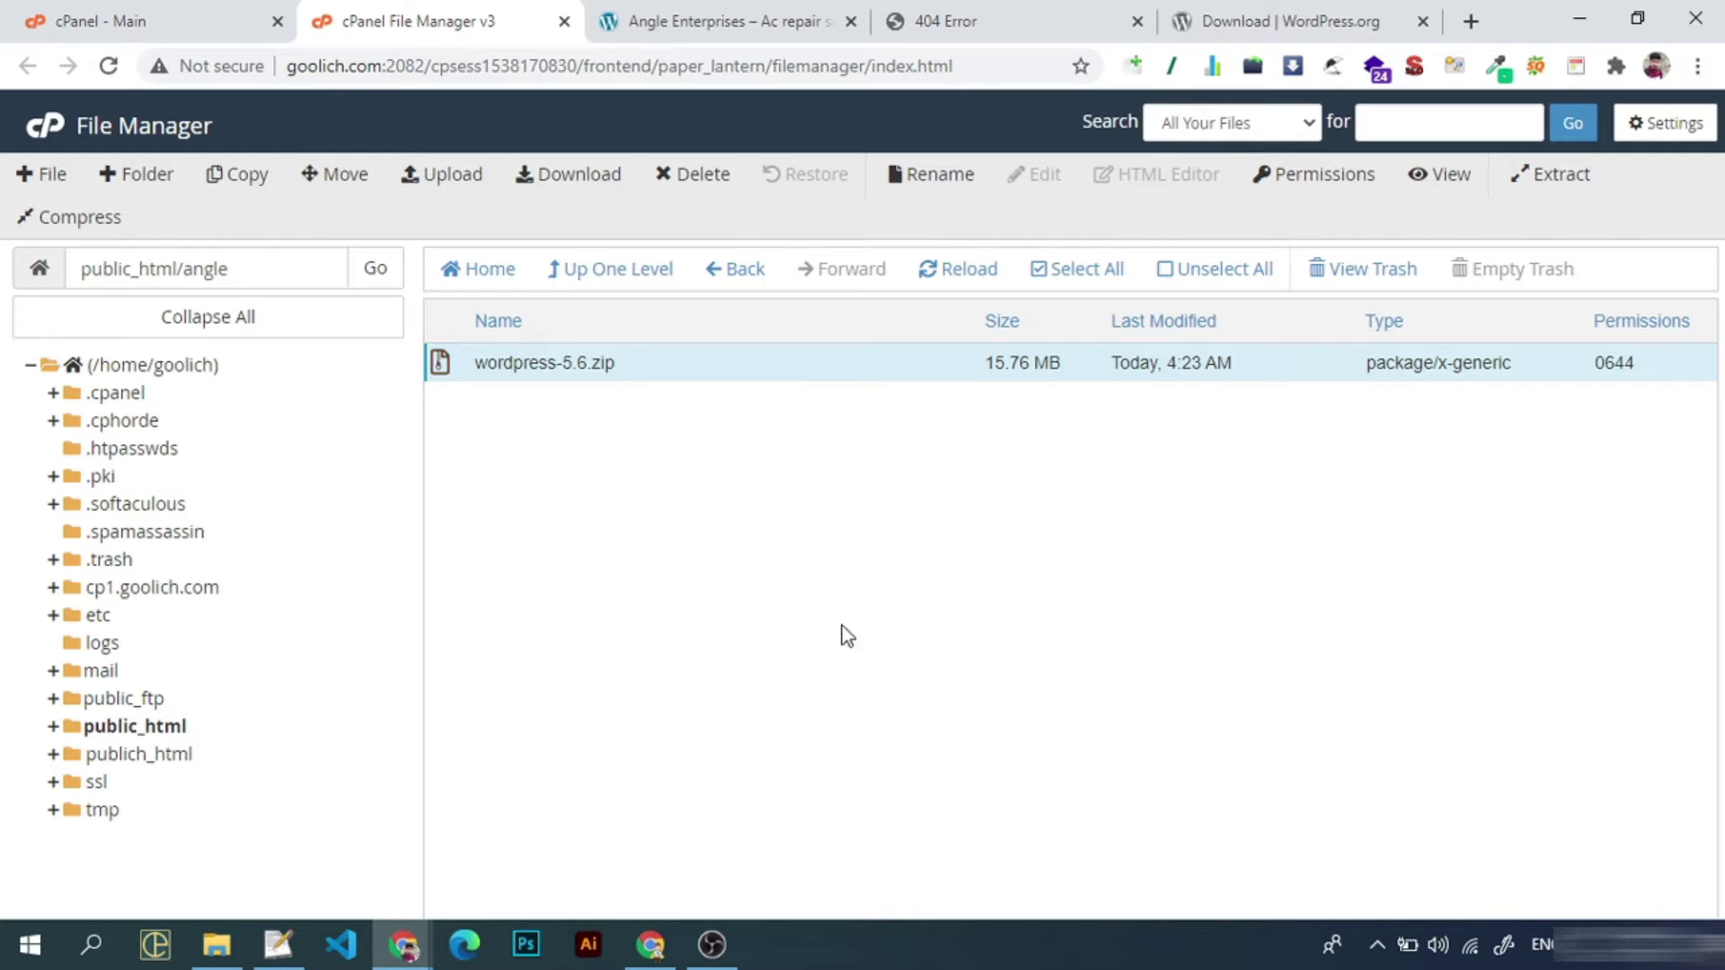
{"action": "left_click", "coordinate": [958, 269]}
{"action": "double_click", "coordinate": [611, 368]}
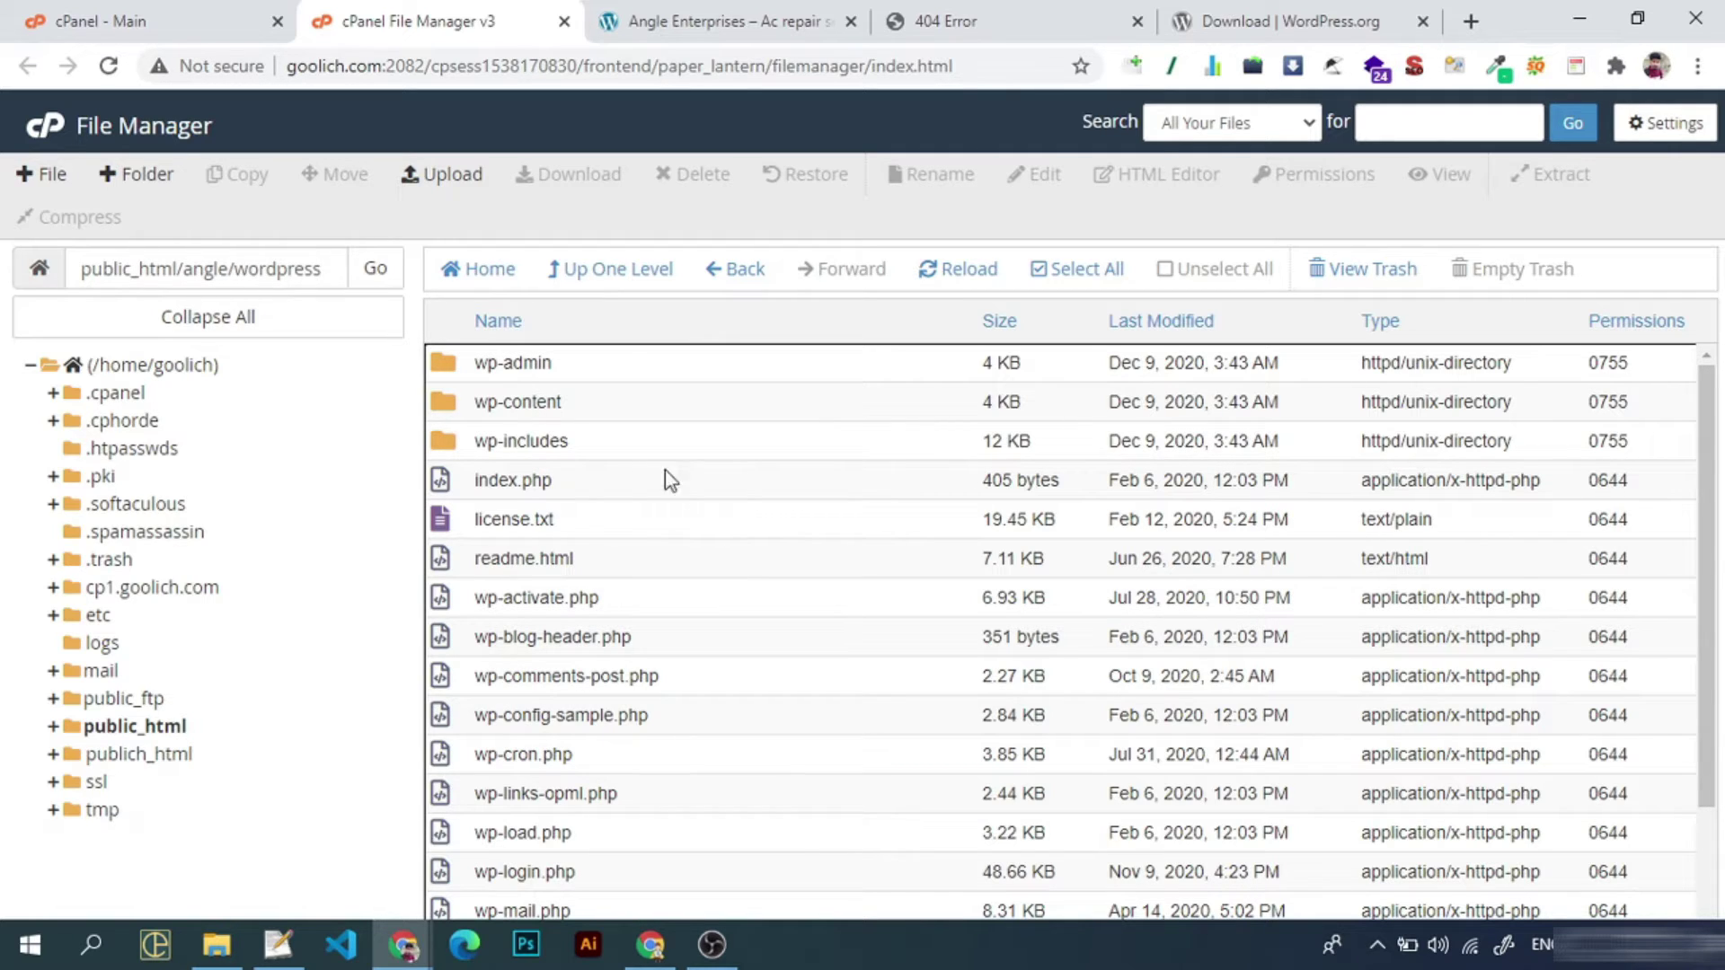
Move every file in the wordpress folder up into /public_html/angle/.
{"action": "left_click", "coordinate": [1060, 272]}
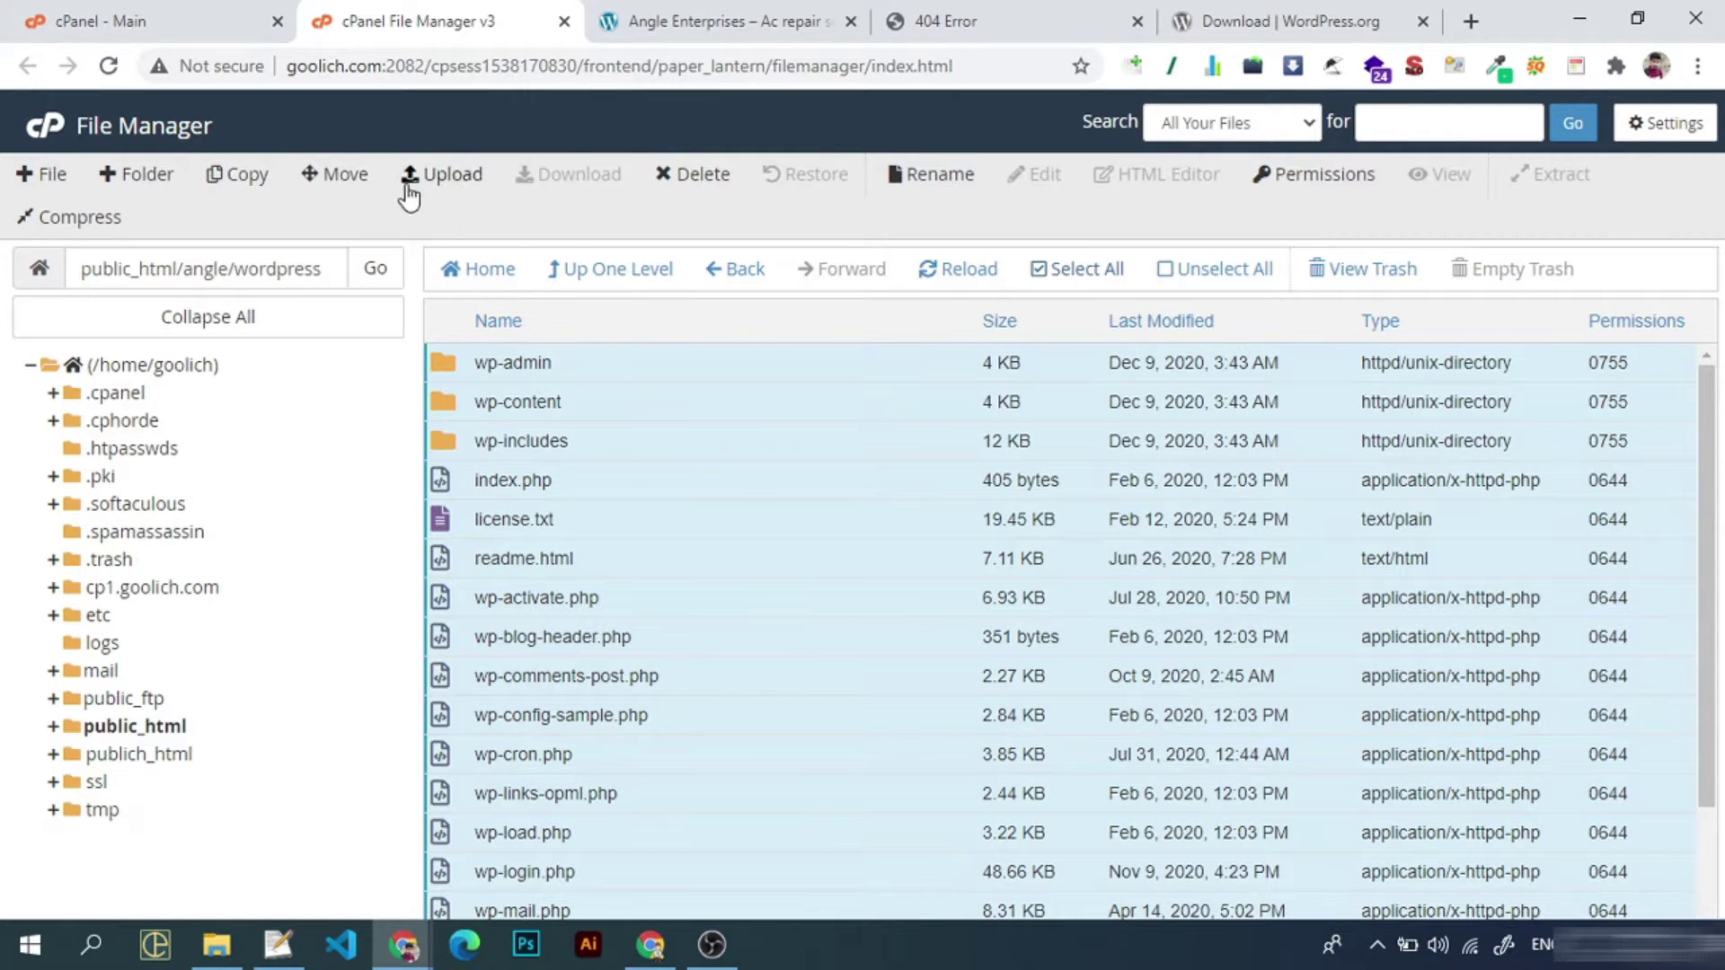
{"action": "left_click", "coordinate": [334, 175]}
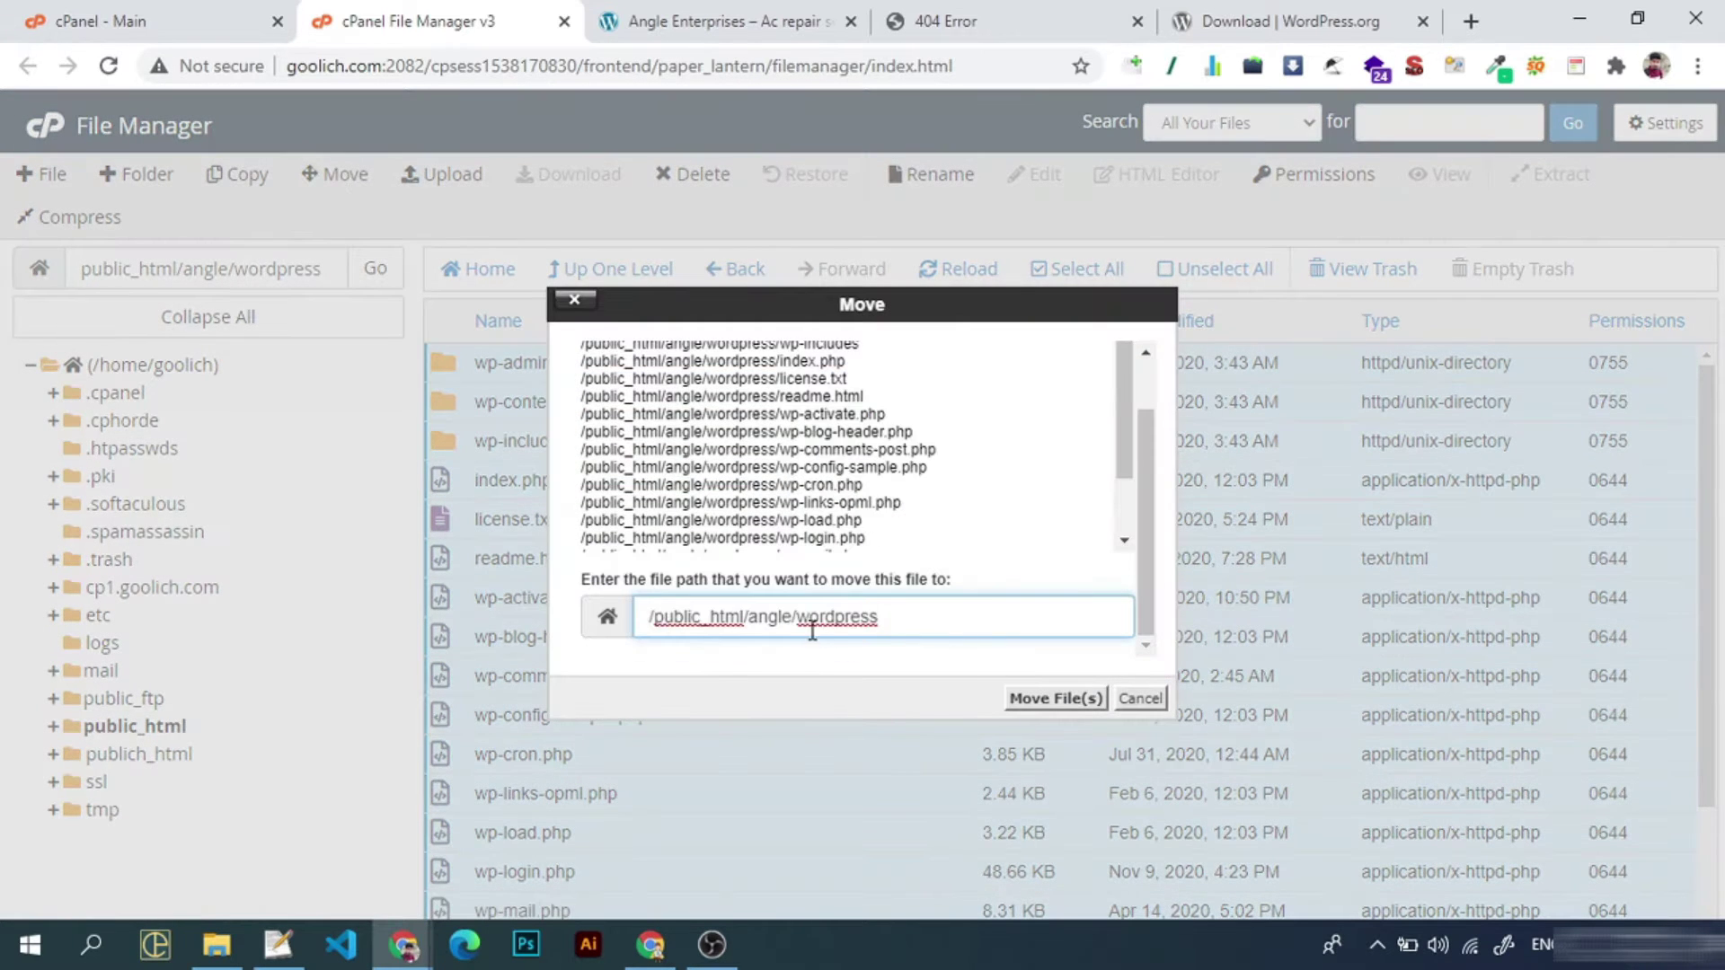
{"action": "left_click_drag", "start_coordinate": [801, 622], "coordinate": [920, 623]}
{"action": "key", "text": "BackSpace"}
{"action": "left_click", "coordinate": [1067, 699]}
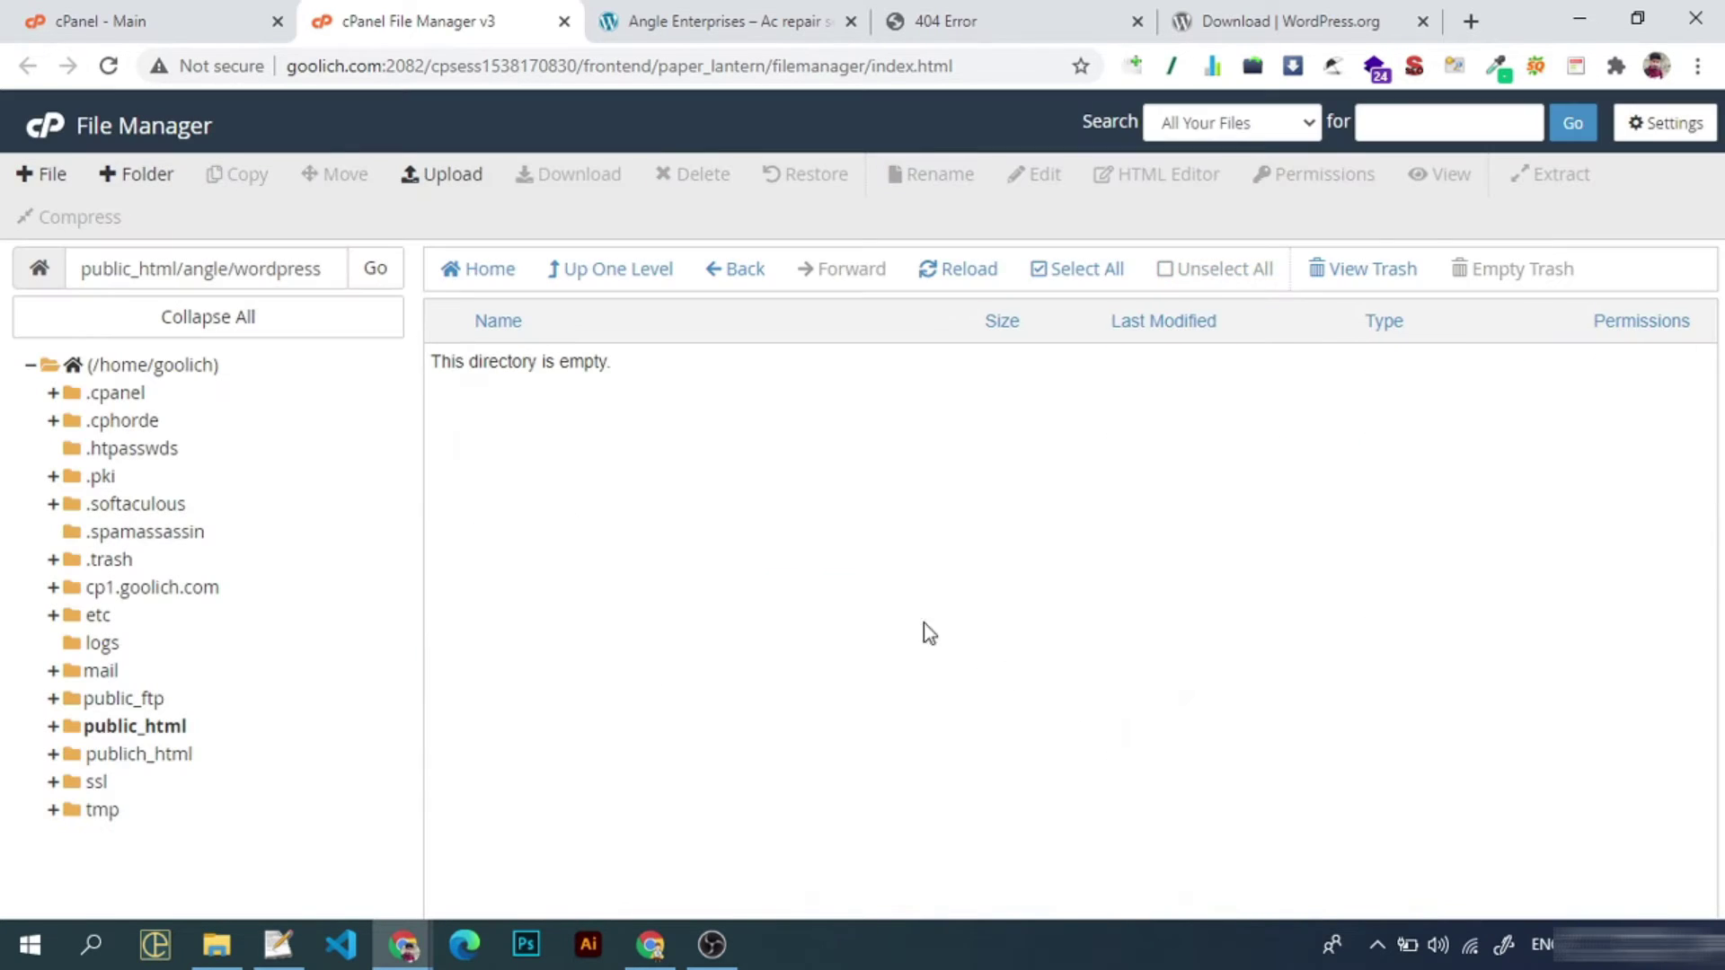
Permanently delete the empty wordpress folder, skipping the trash.
{"action": "left_click", "coordinate": [632, 282]}
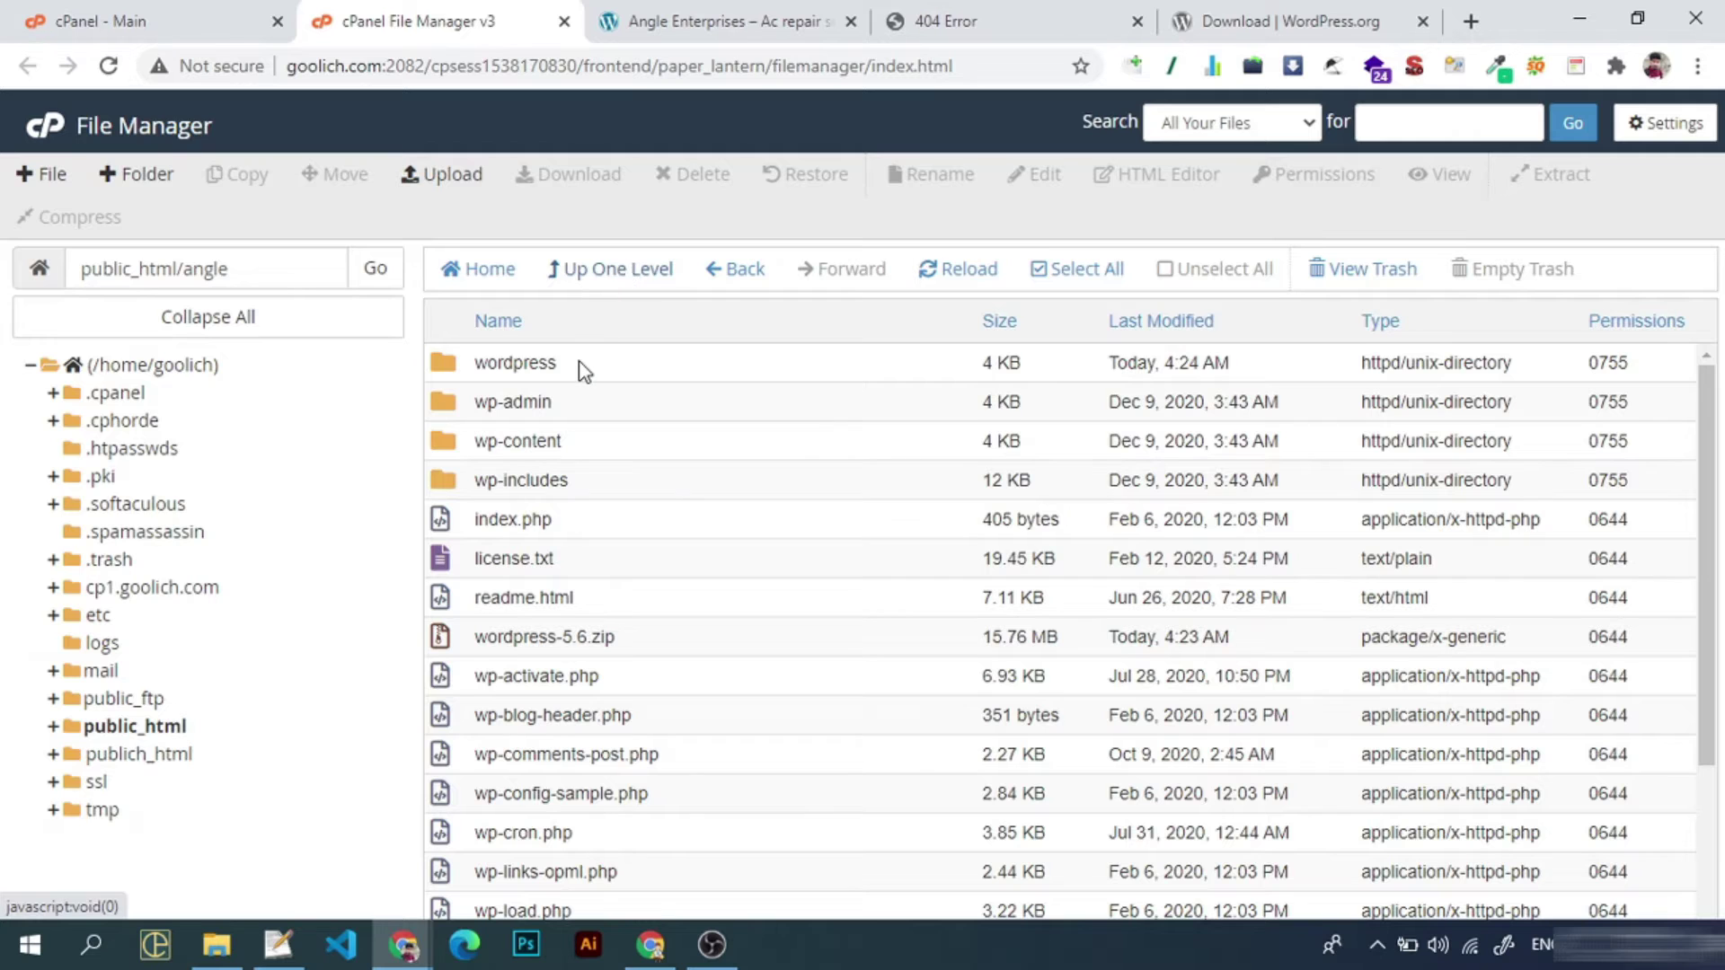
{"action": "left_click", "coordinate": [582, 368]}
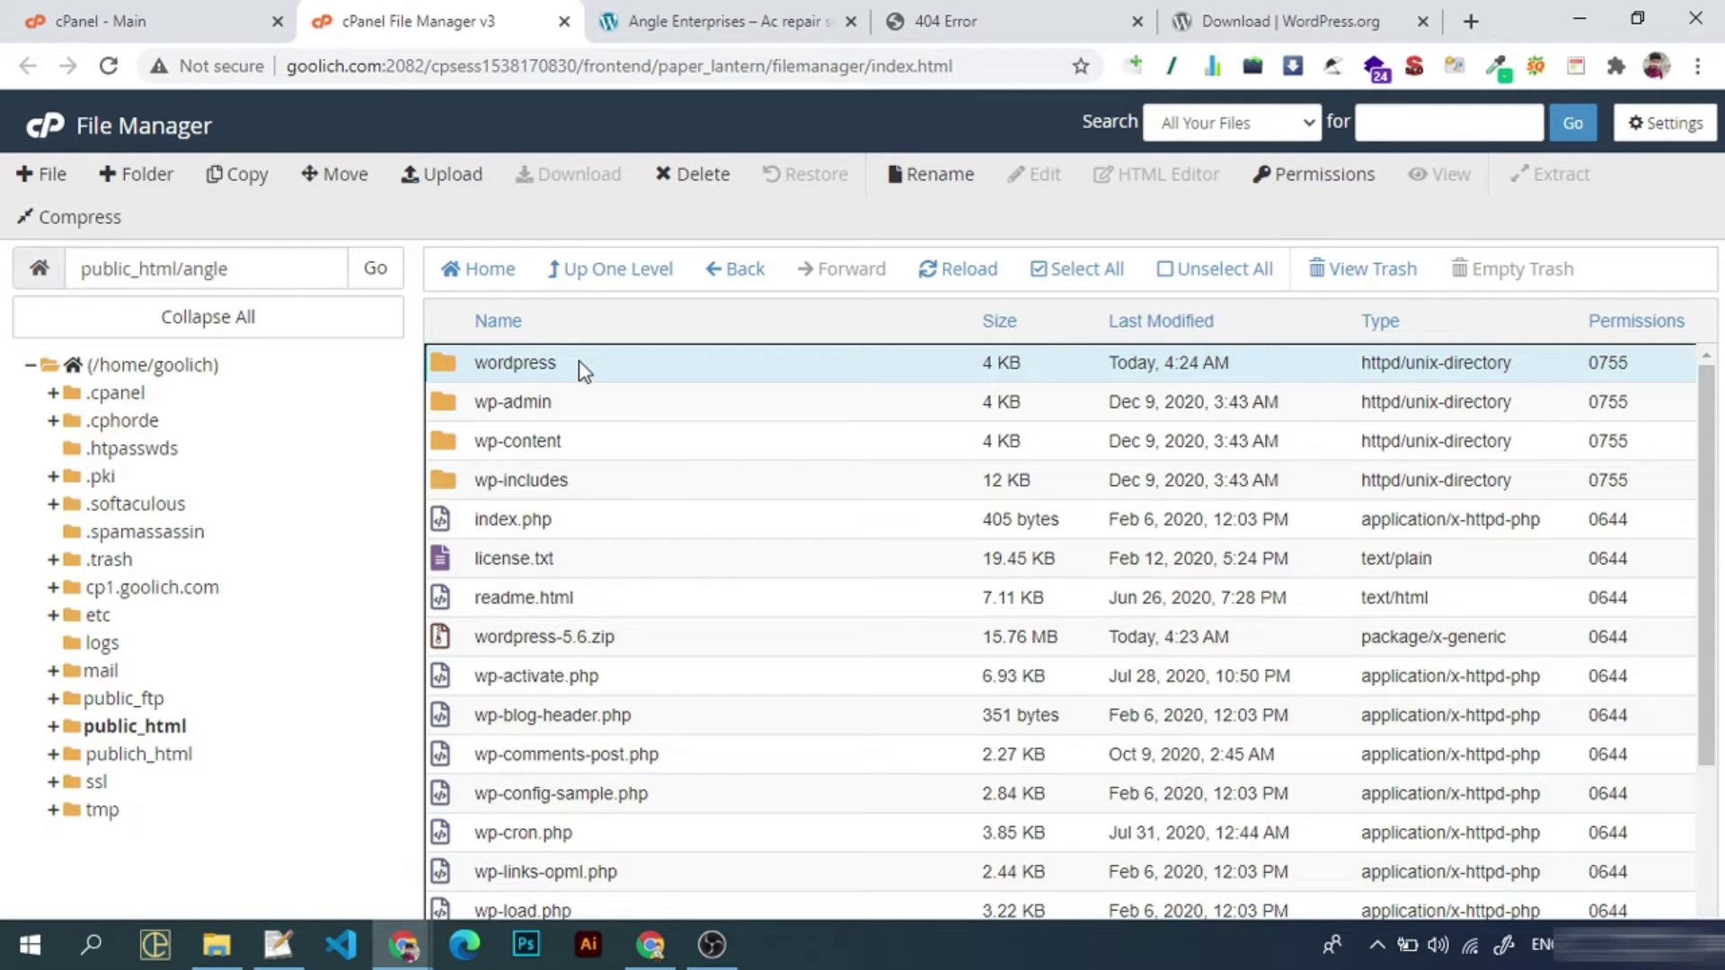
{"action": "left_click", "coordinate": [695, 175]}
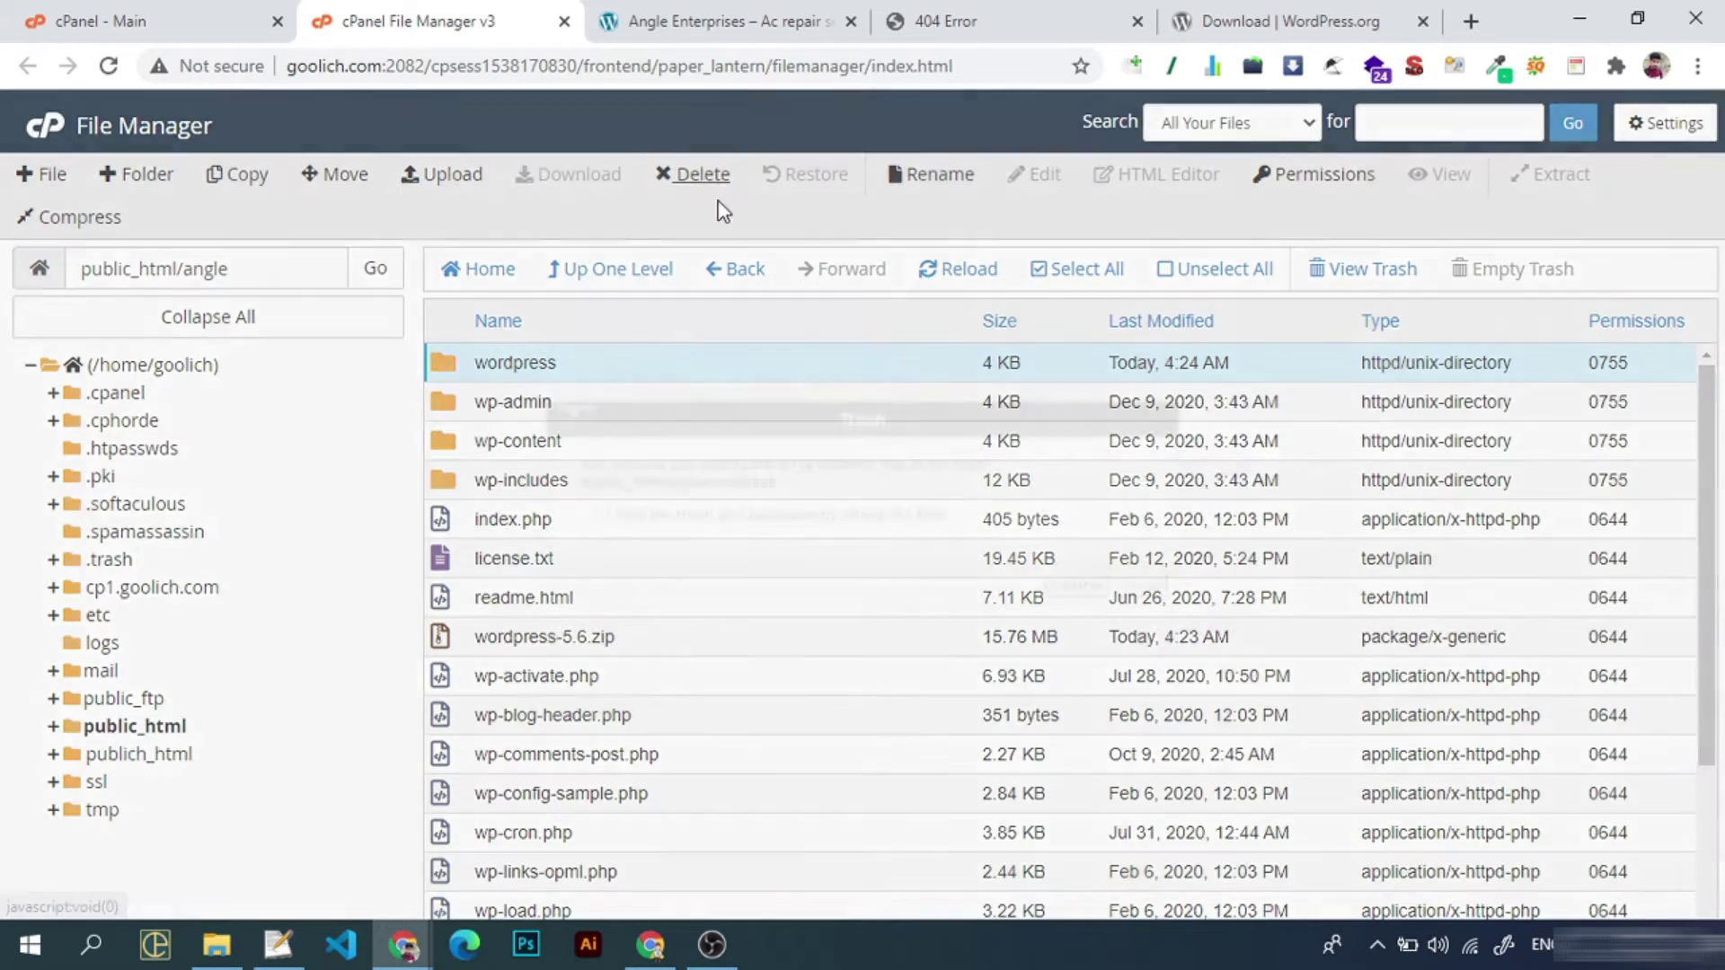
{"action": "left_click", "coordinate": [829, 515]}
{"action": "left_click", "coordinate": [1072, 585]}
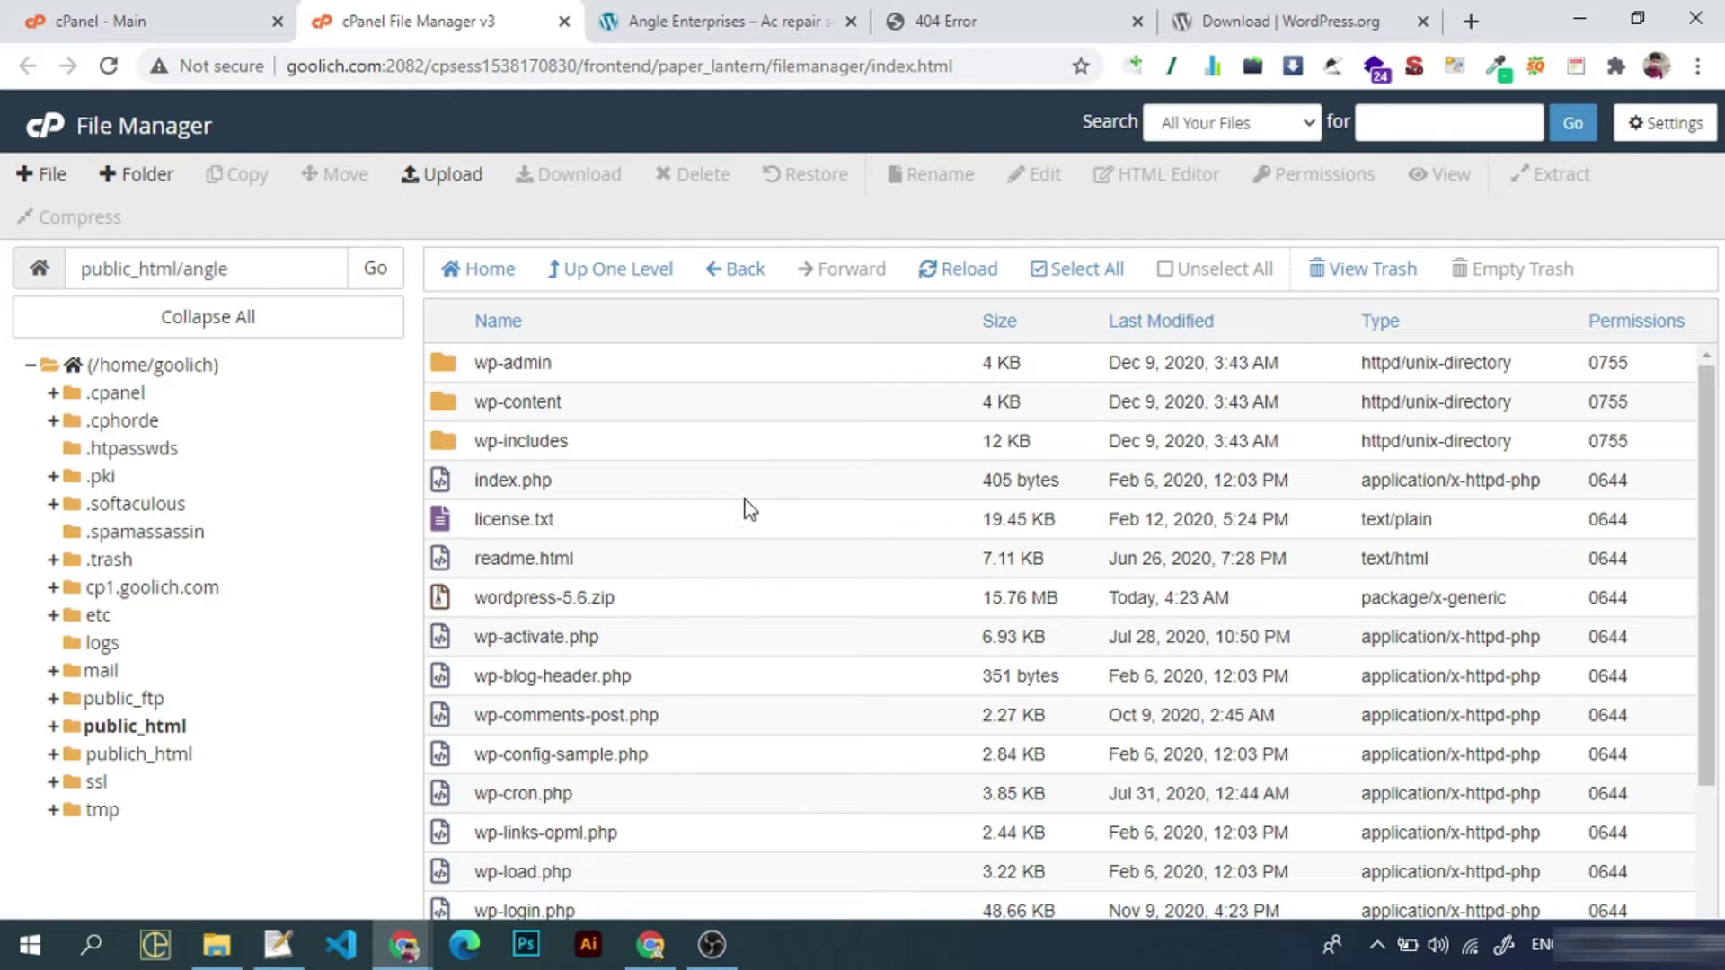
{"action": "left_click", "coordinate": [974, 13]}
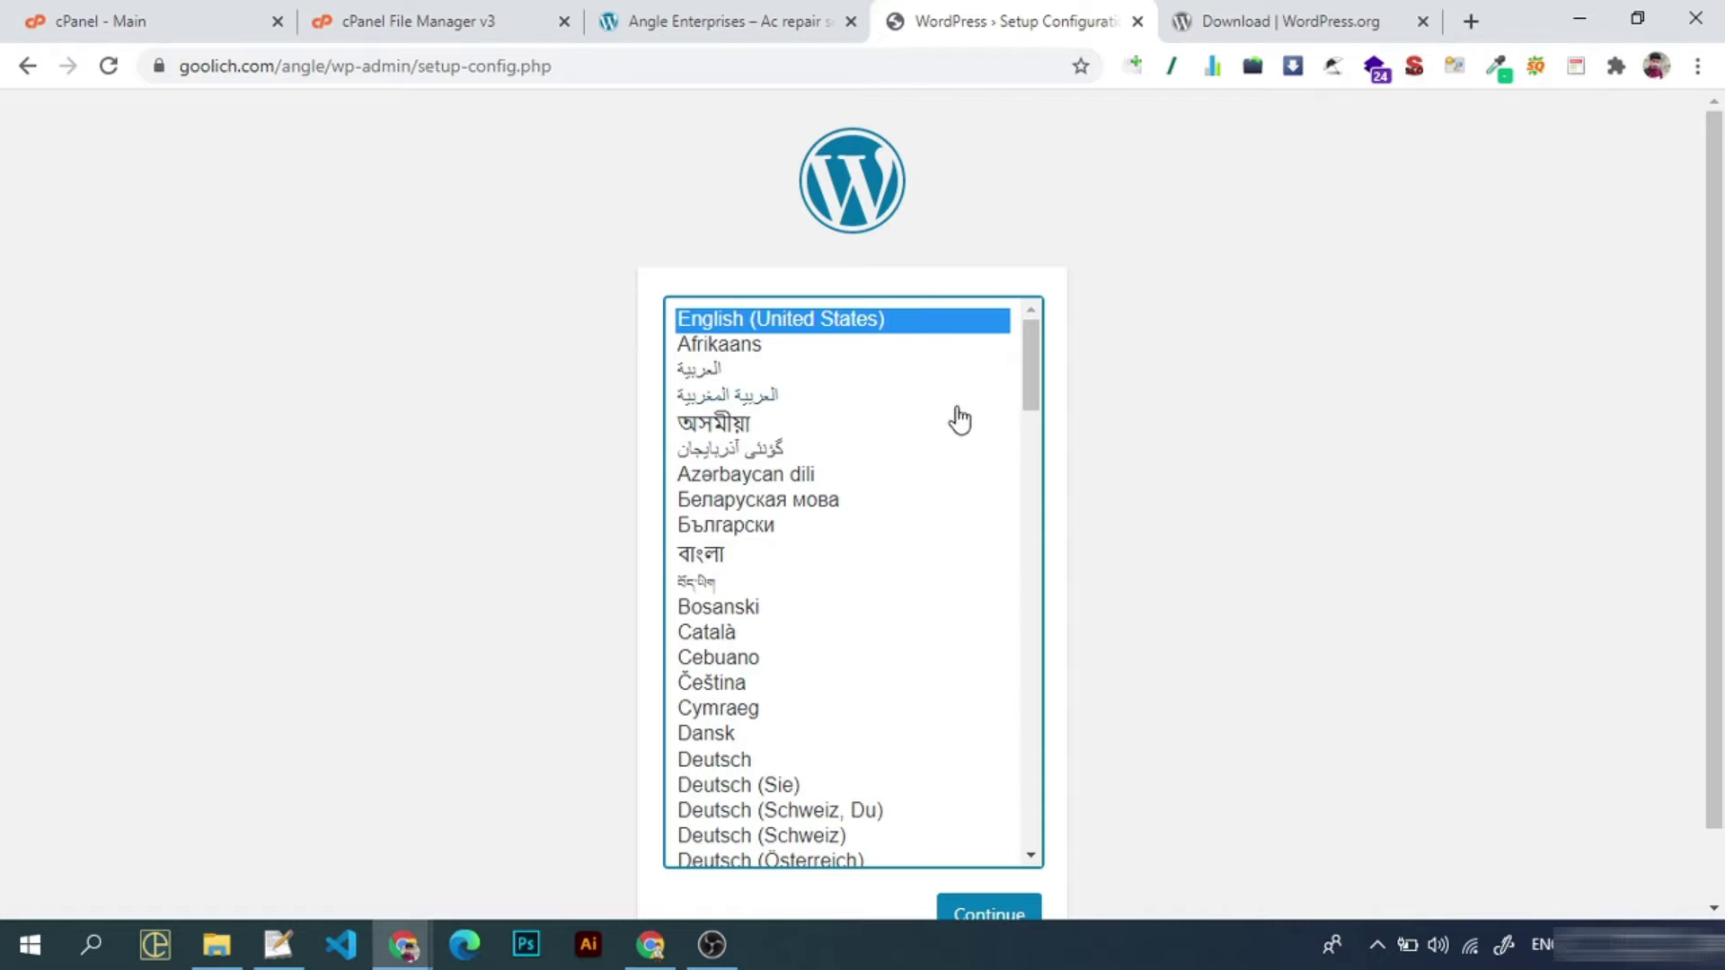
Continue the goolich.com/angle WordPress setup in English, then return to the cPanel home page.
{"action": "scroll", "coordinate": [1122, 665], "scroll_direction": "down", "scroll_amount": 1}
{"action": "left_click", "coordinate": [989, 844]}
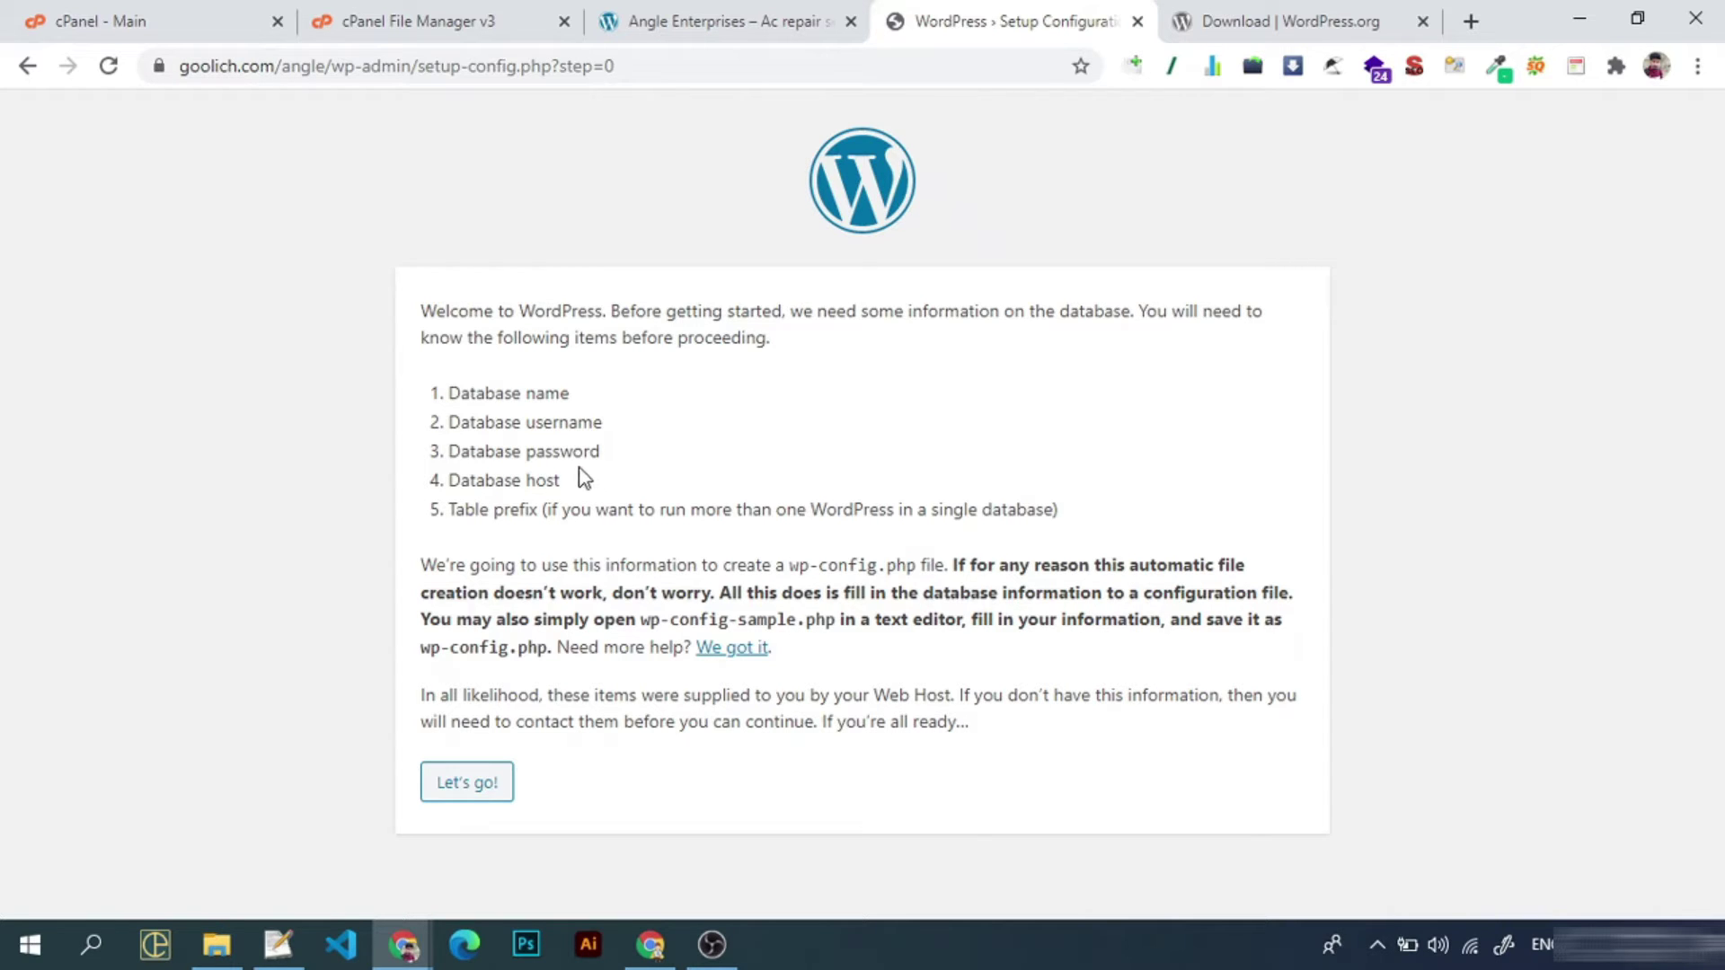
{"action": "left_click", "coordinate": [417, 12]}
{"action": "left_click", "coordinate": [144, 21]}
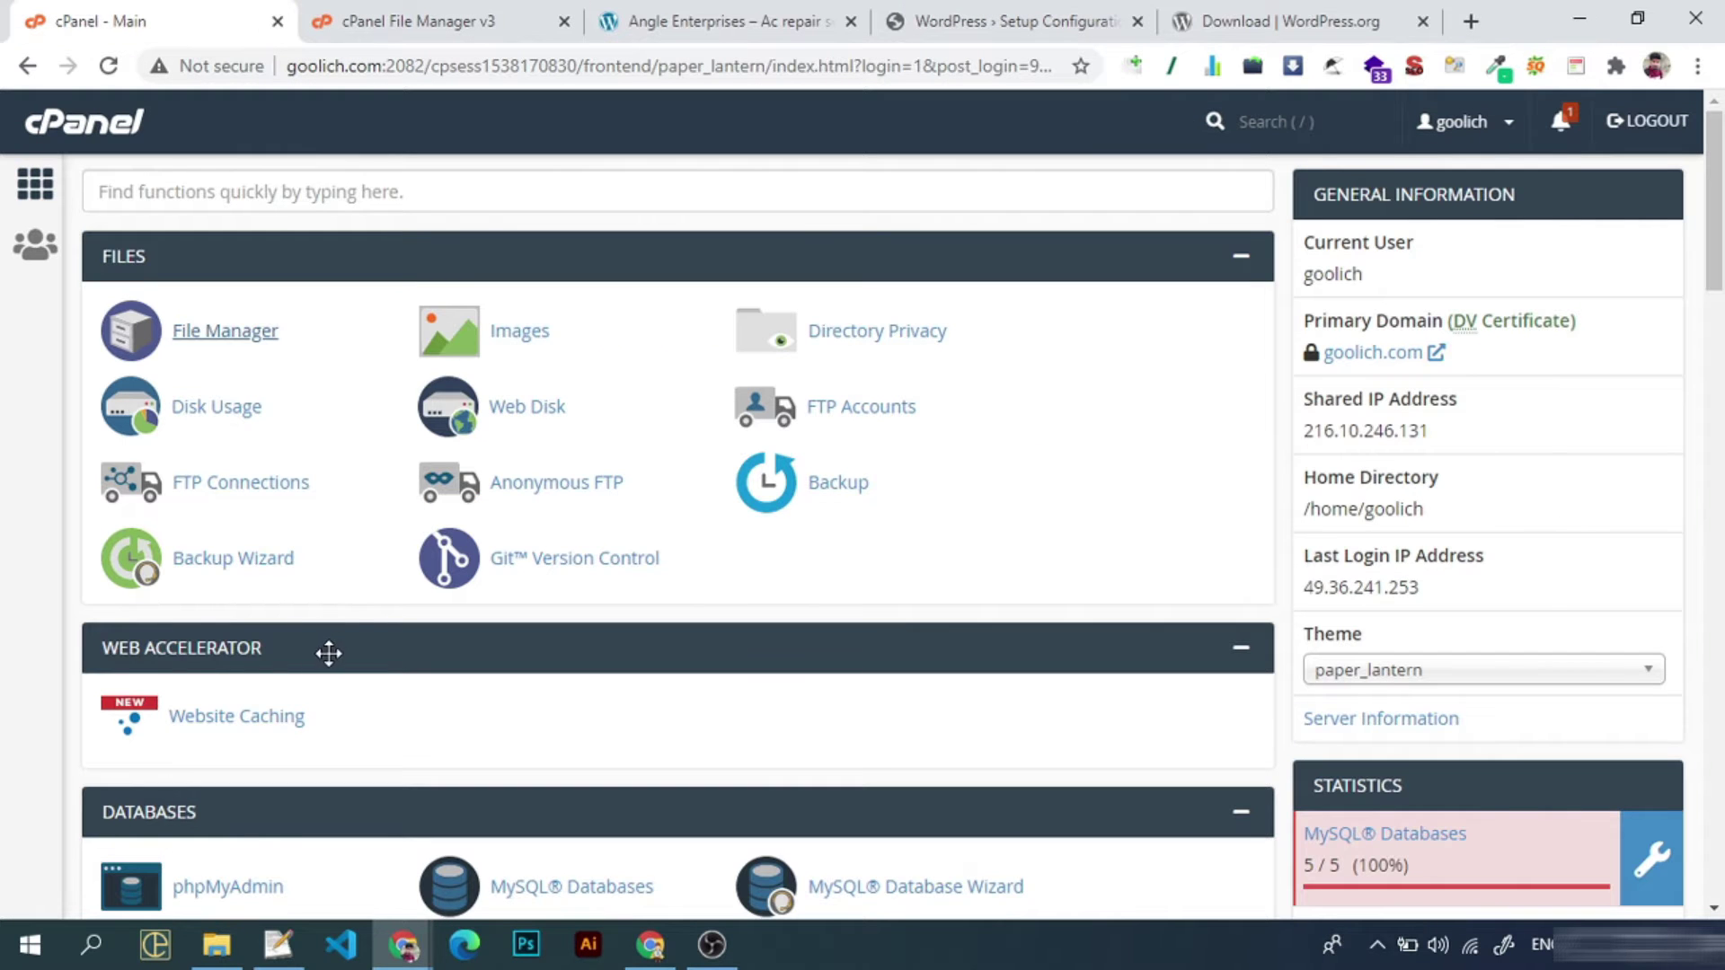
In MySQL Databases, enter 'angle' as the new database name to create goolich_angle.
{"action": "scroll", "coordinate": [330, 651], "scroll_direction": "down", "scroll_amount": 2}
{"action": "scroll", "coordinate": [332, 668], "scroll_direction": "down", "scroll_amount": 2}
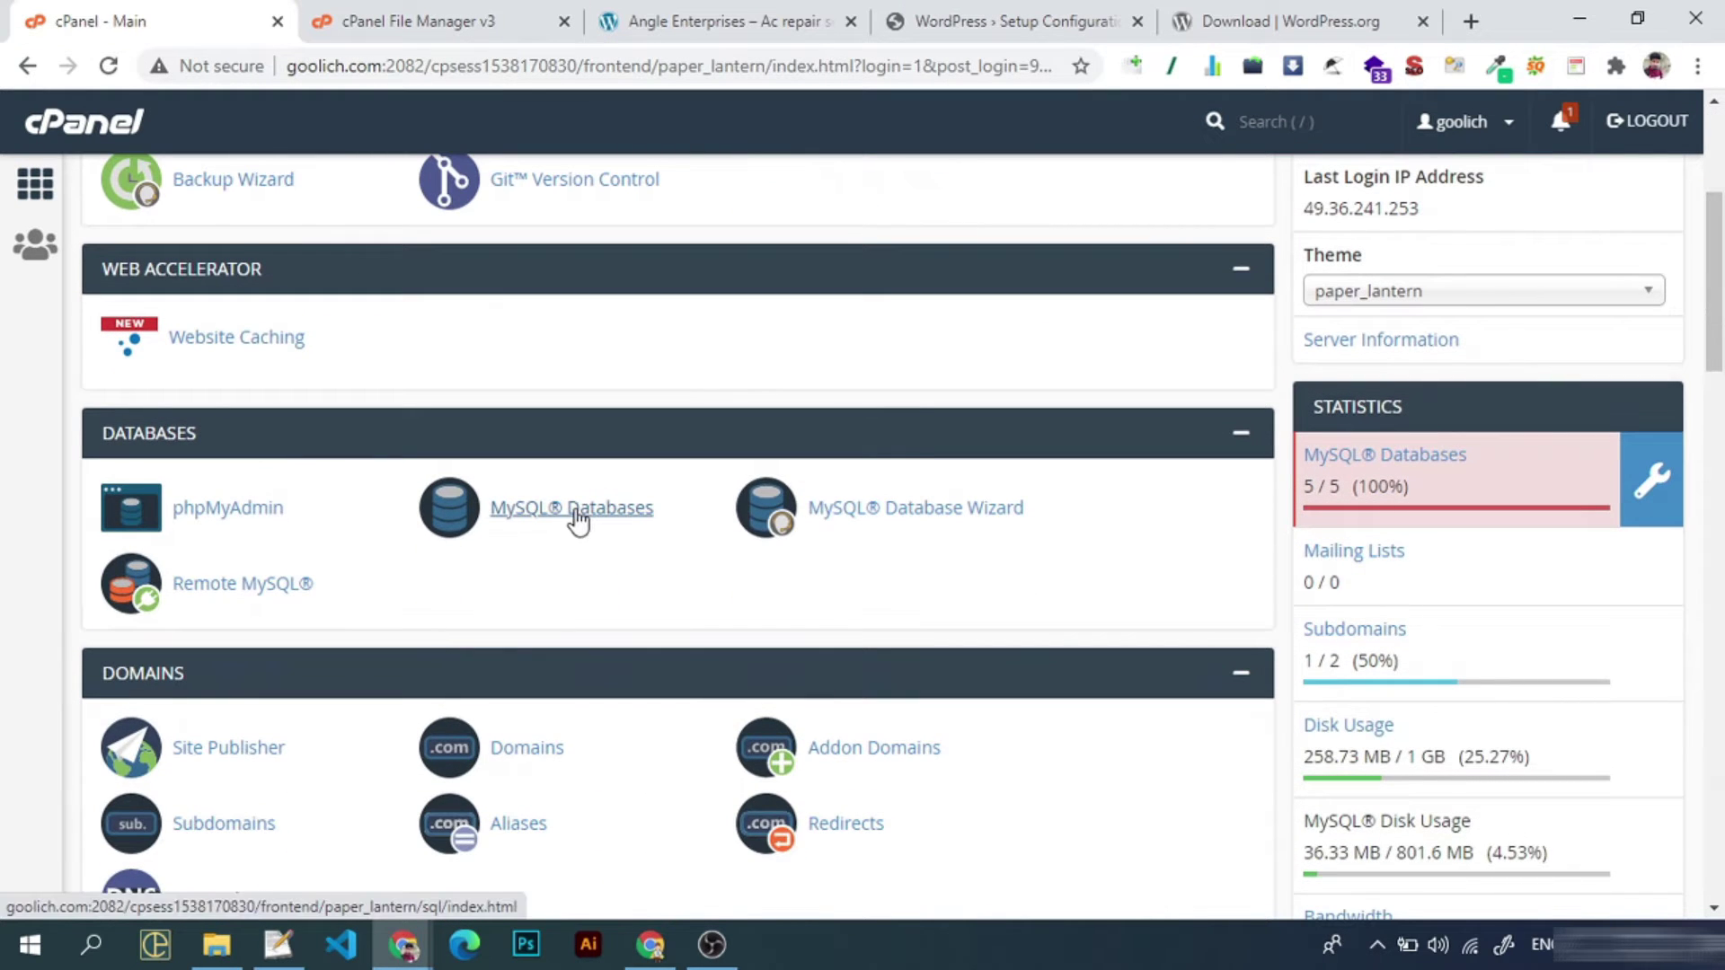
{"action": "left_click", "coordinate": [576, 519]}
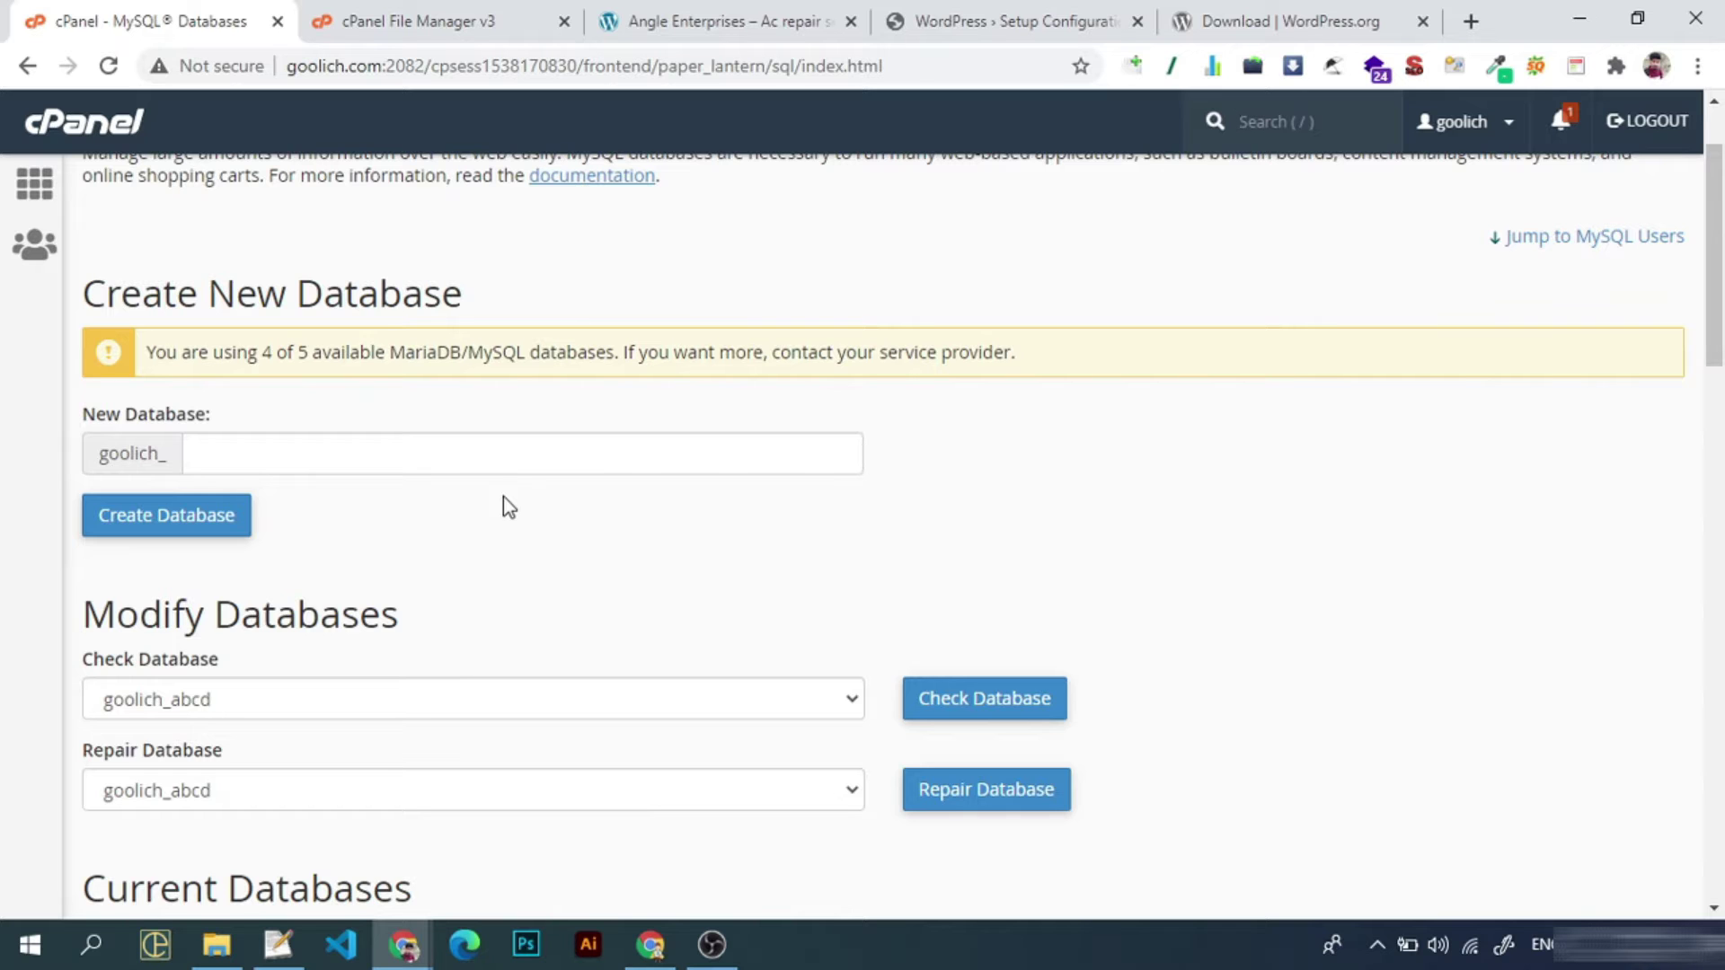
{"action": "scroll", "coordinate": [503, 496], "scroll_direction": "down", "scroll_amount": 3}
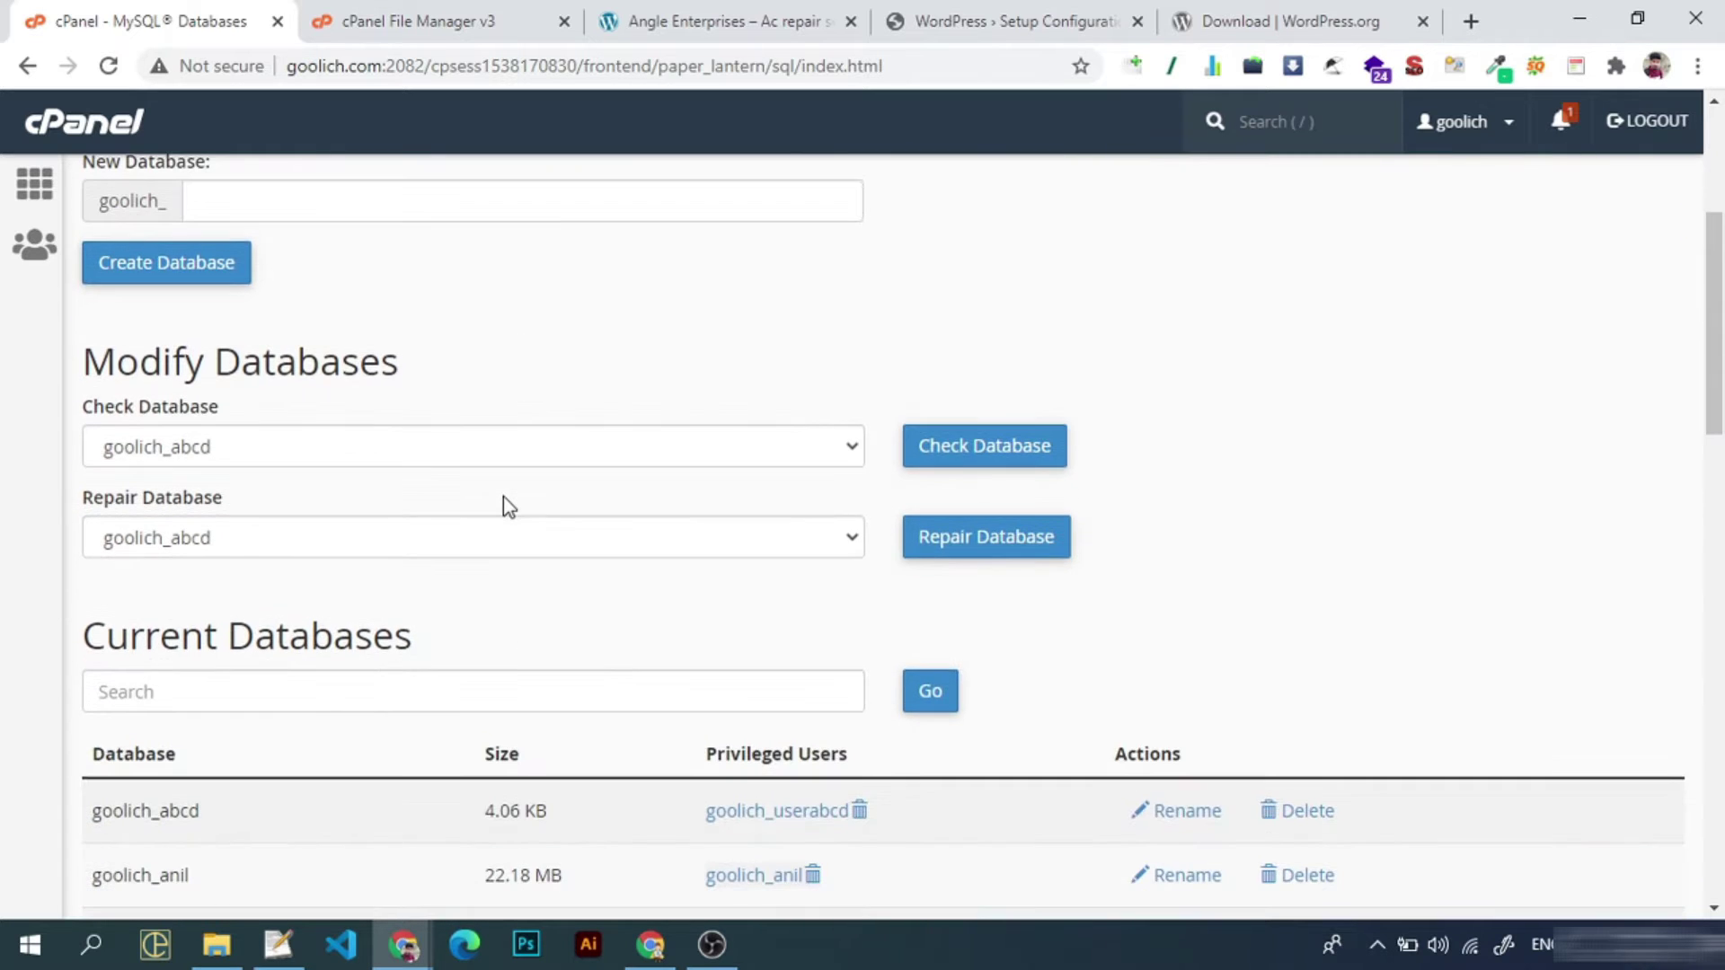
{"action": "scroll", "coordinate": [404, 458], "scroll_direction": "up", "scroll_amount": 3}
{"action": "left_click", "coordinate": [287, 449]}
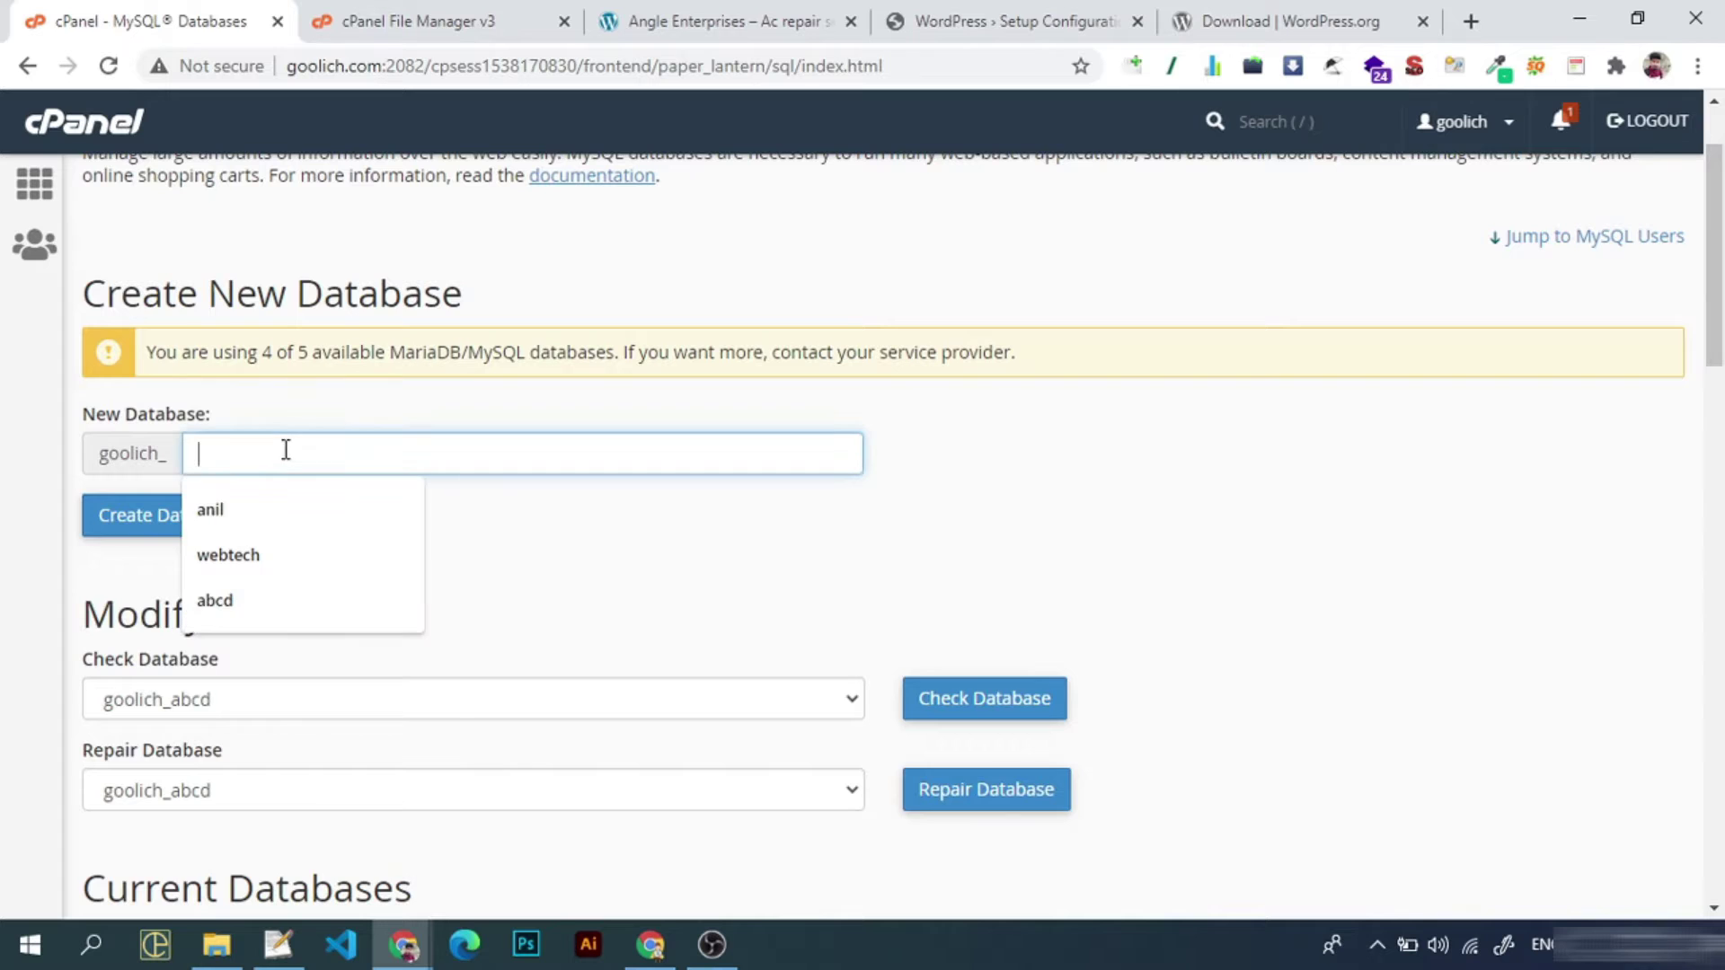
{"action": "type", "text": "angle"}
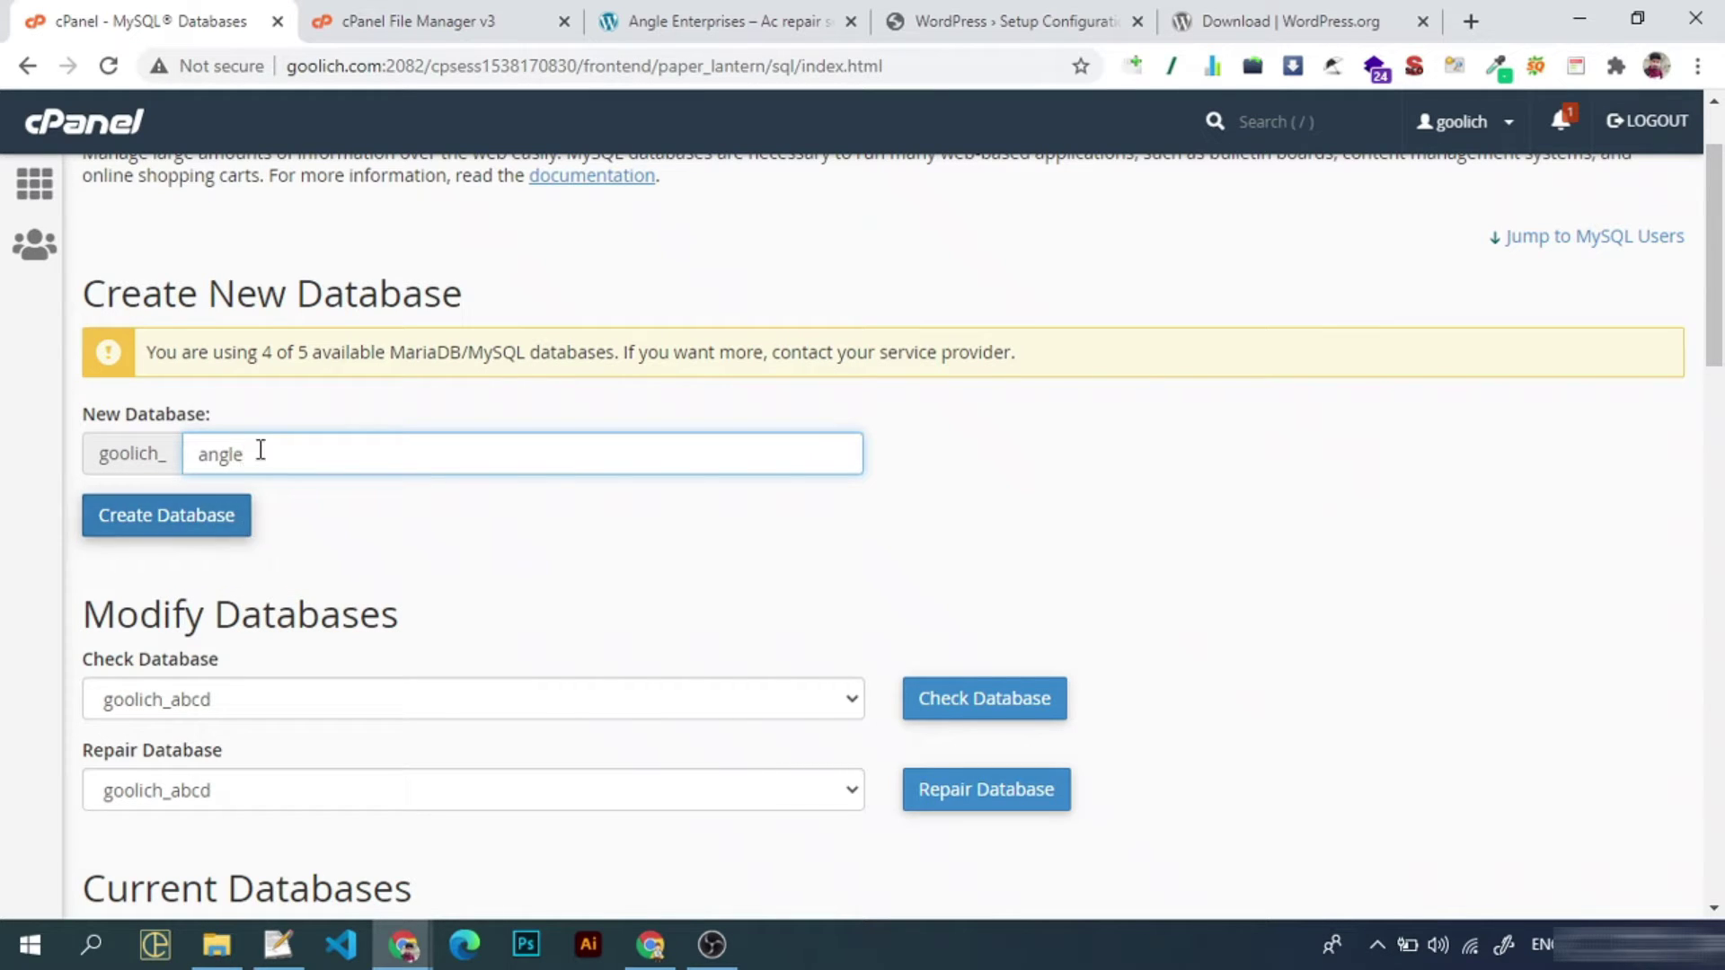
{"action": "left_click", "coordinate": [199, 530]}
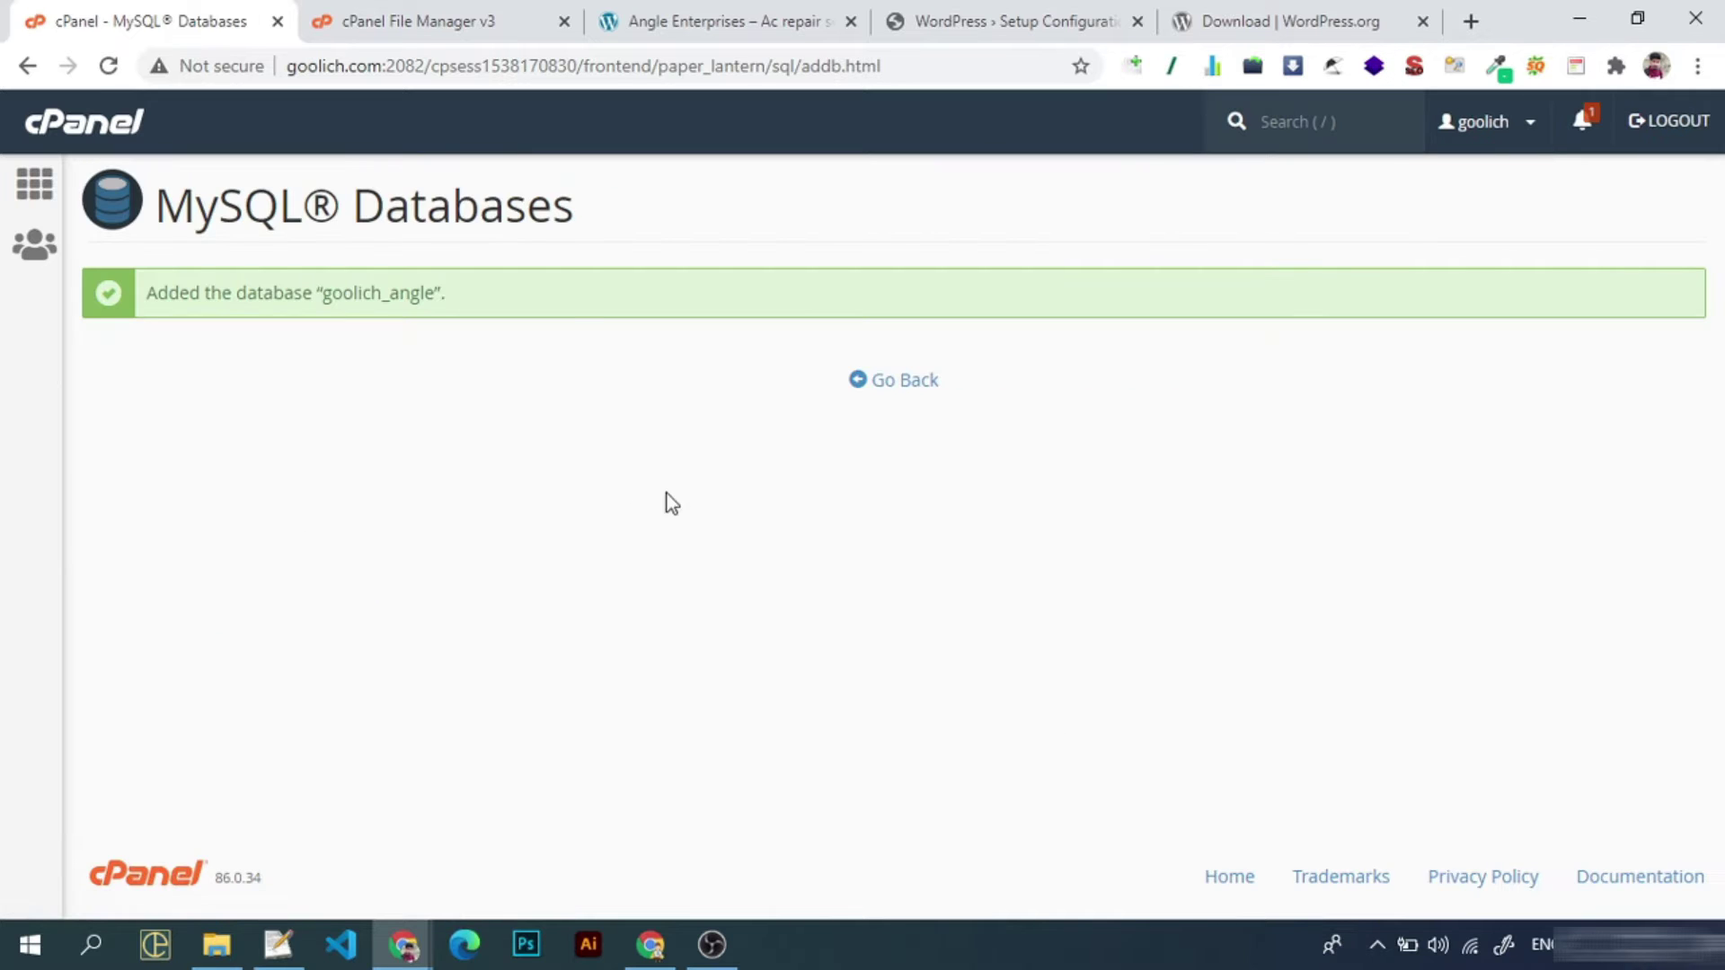
Under Add New User, enter 'angle' as the new MySQL user's name.
{"action": "left_click", "coordinate": [893, 381]}
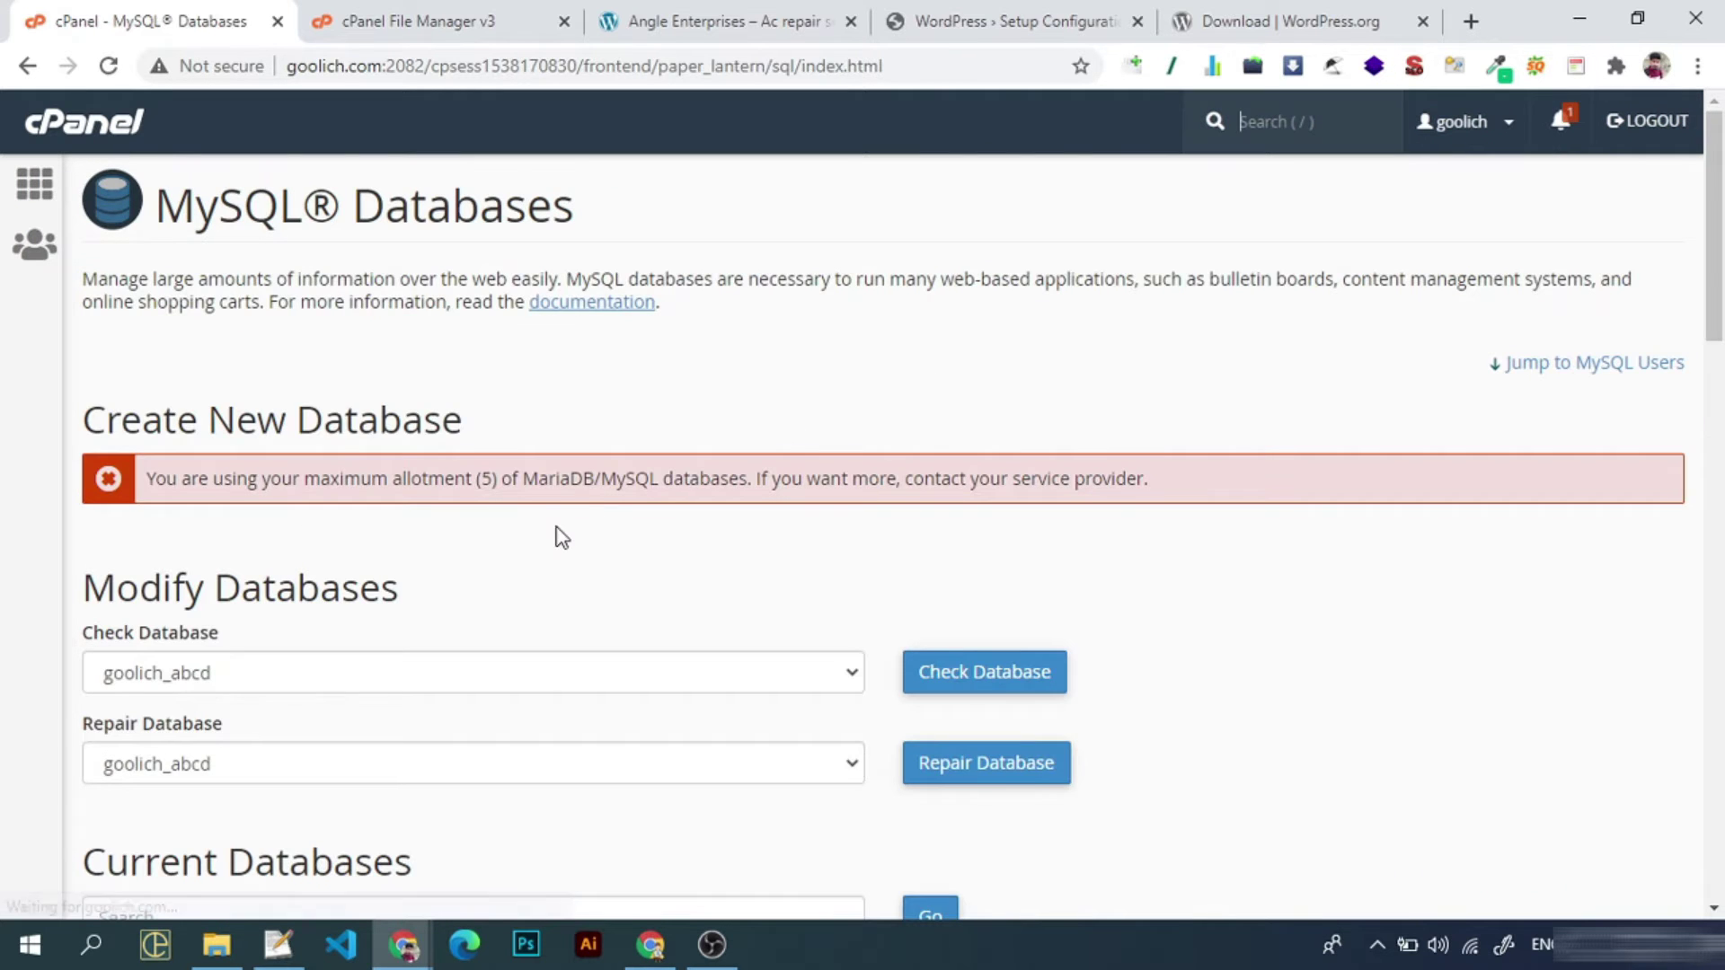
{"action": "scroll", "coordinate": [510, 548], "scroll_direction": "down", "scroll_amount": 2}
{"action": "scroll", "coordinate": [510, 548], "scroll_direction": "down", "scroll_amount": 4}
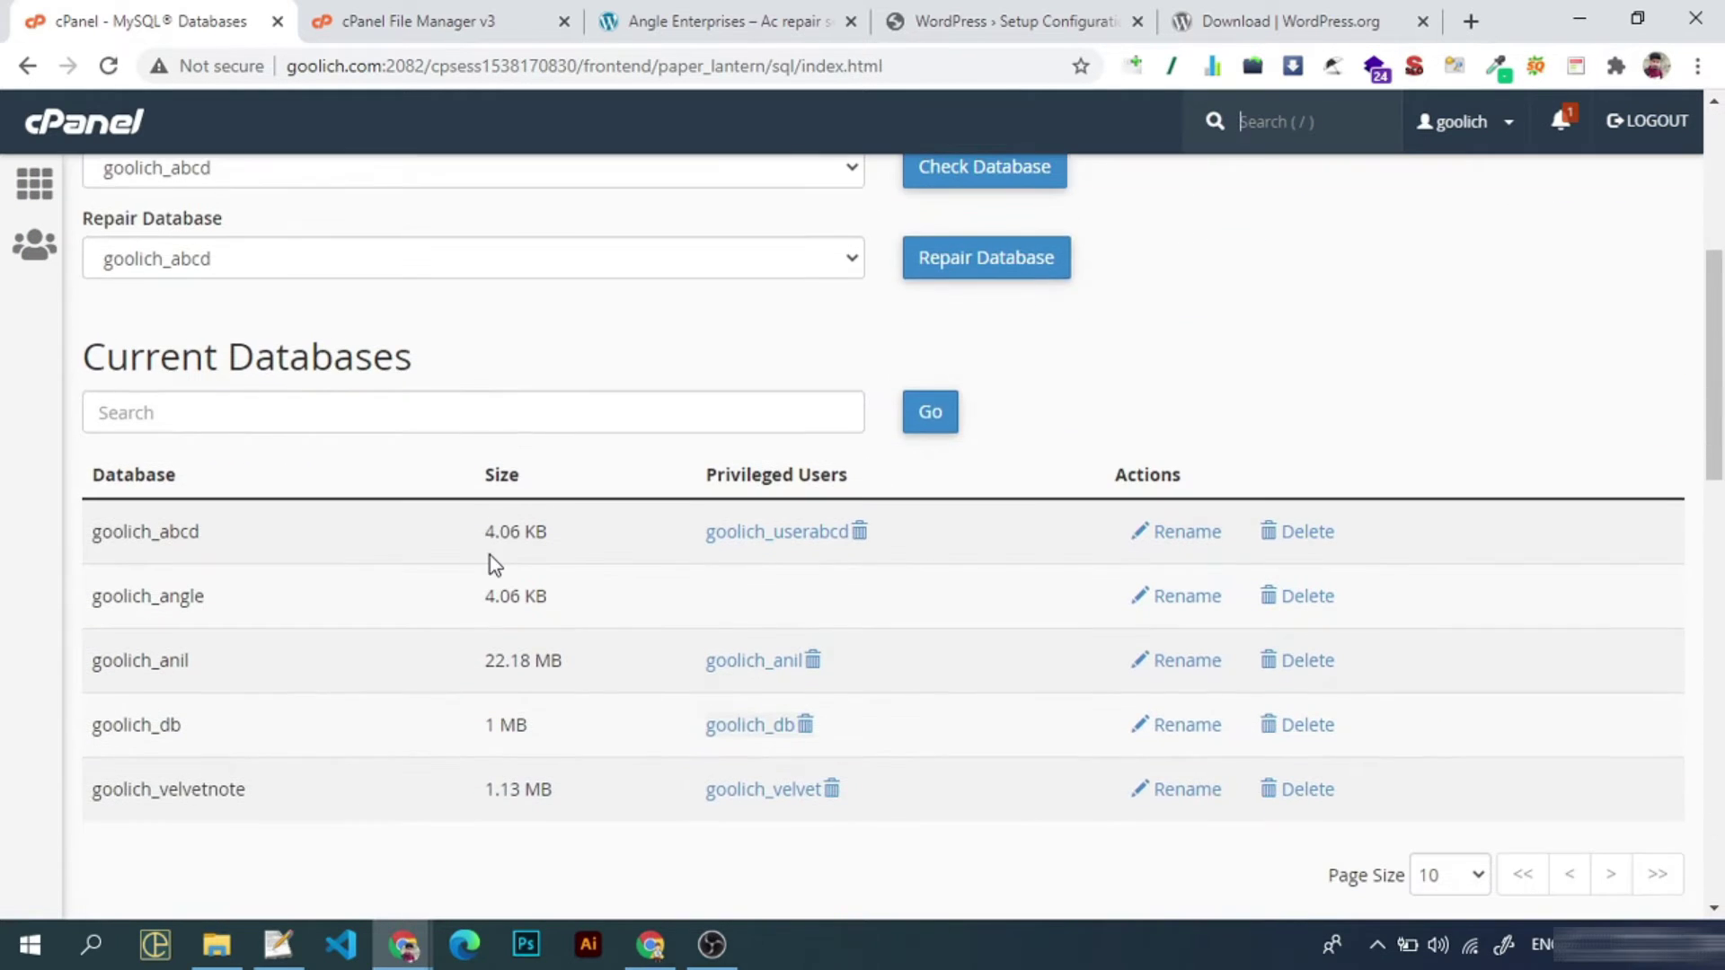
{"action": "scroll", "coordinate": [490, 557], "scroll_direction": "down", "scroll_amount": 7}
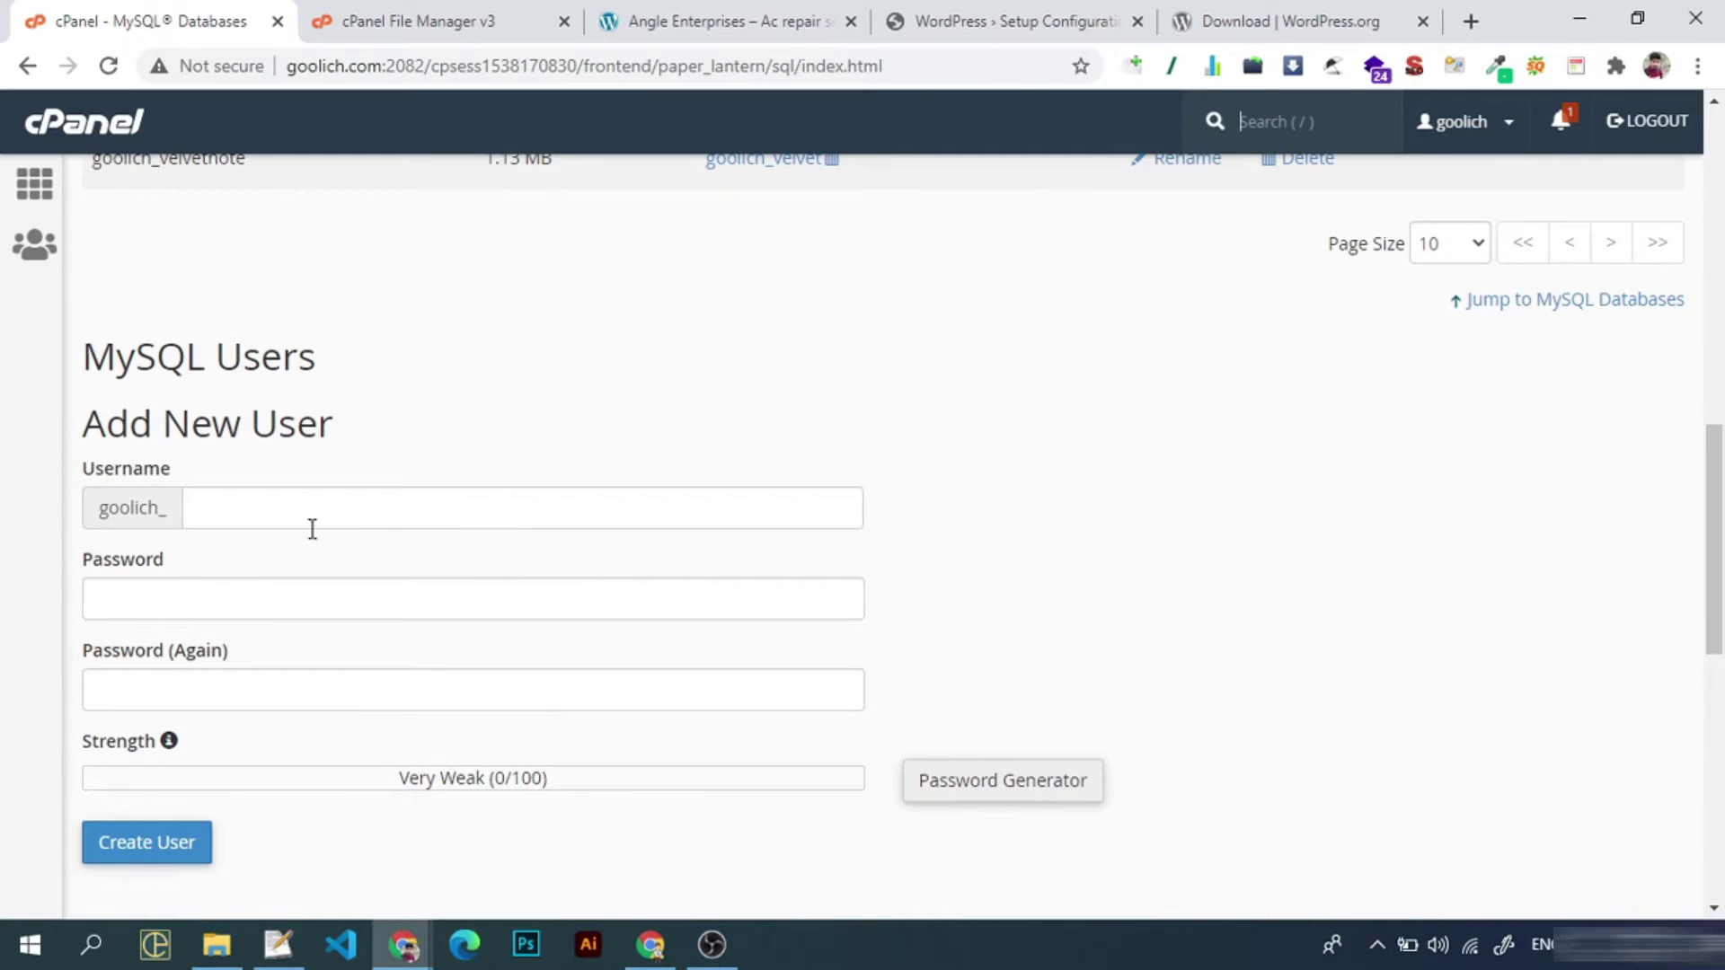
{"action": "left_click", "coordinate": [276, 516]}
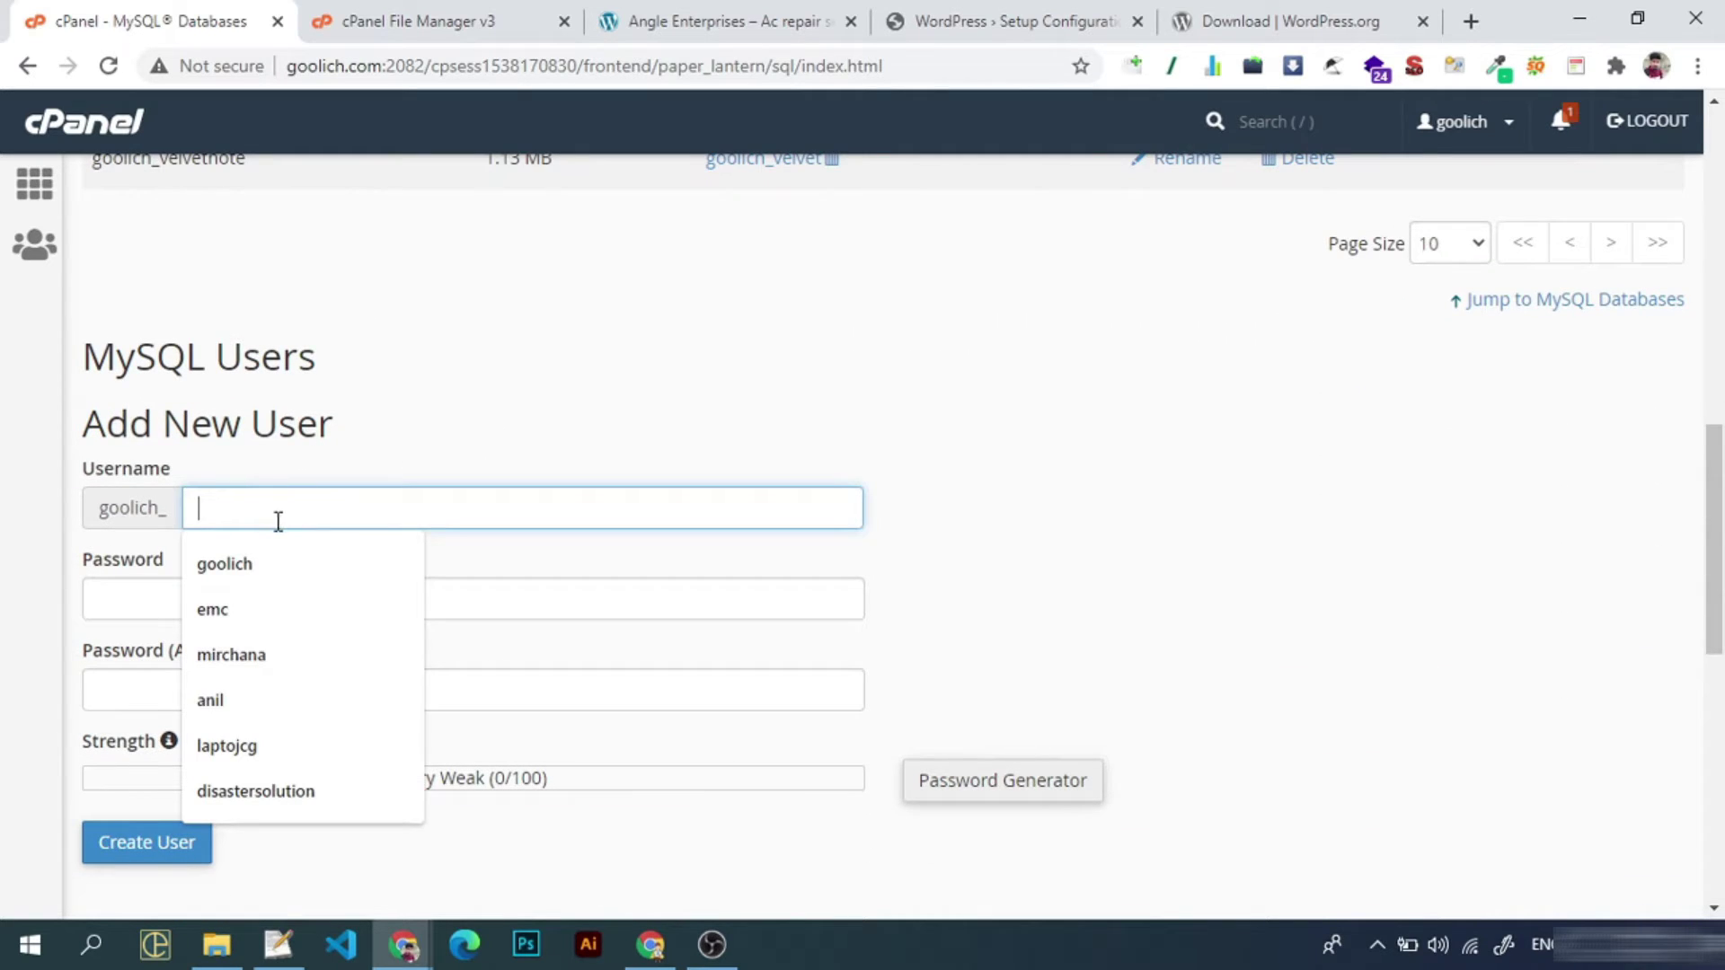
{"action": "type", "text": "angle"}
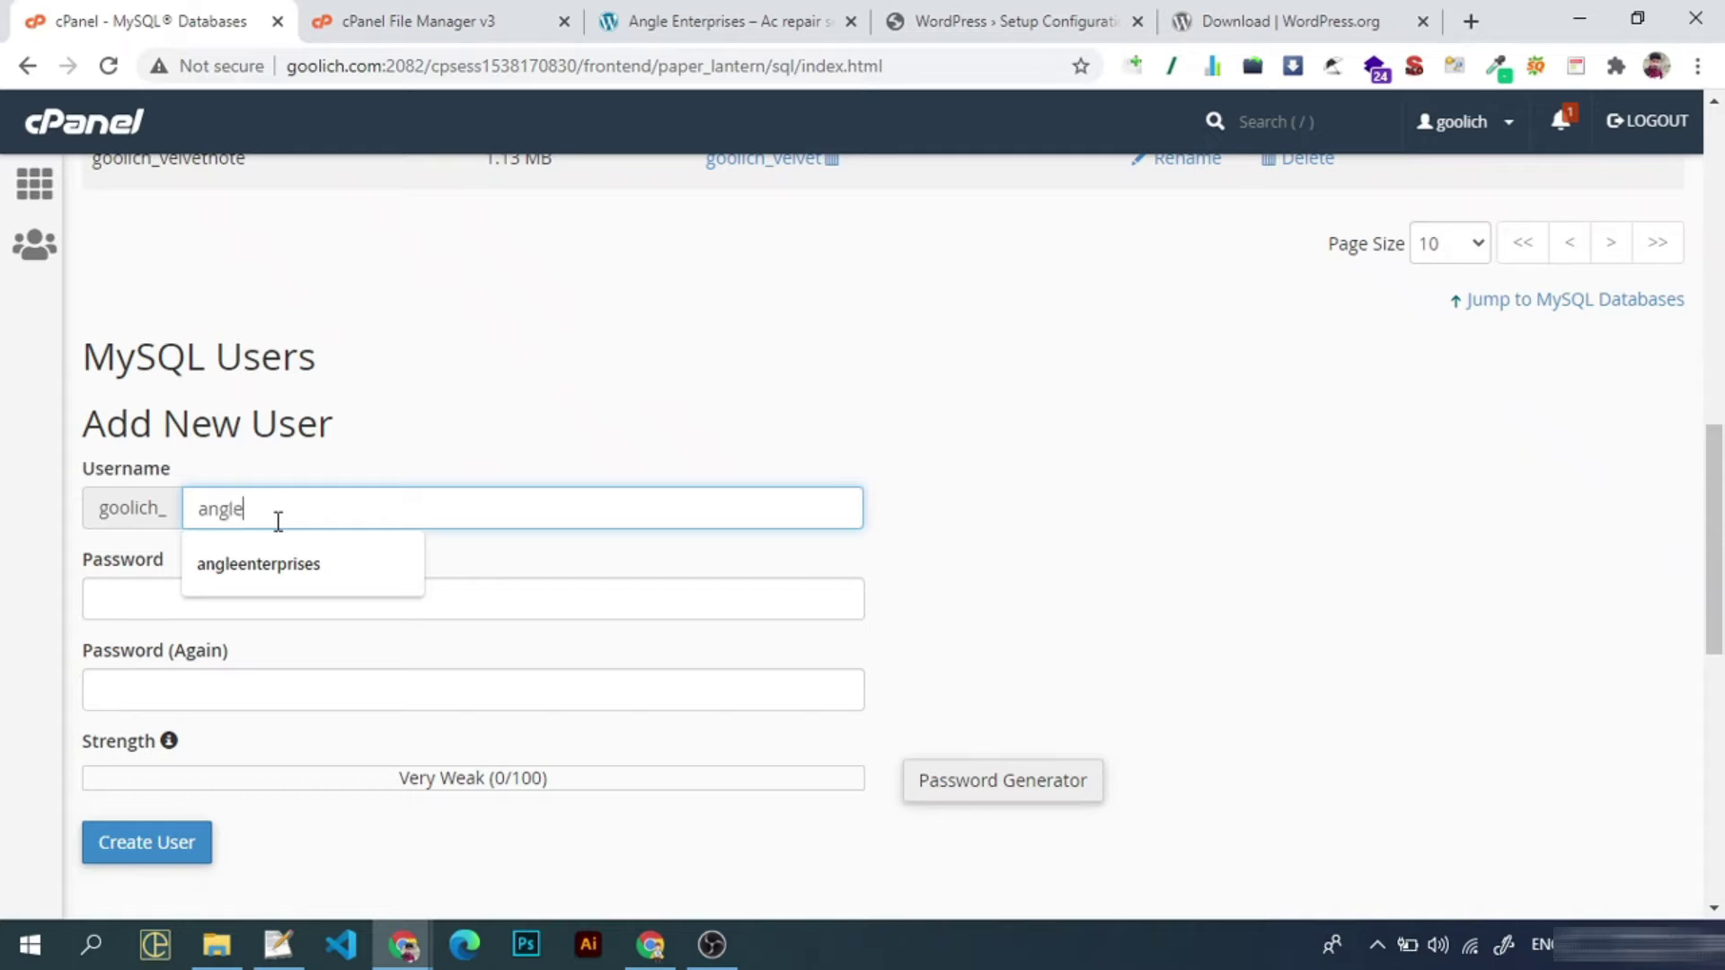
Generate and copy a very strong password, then create the goolich_angle user.
{"action": "left_click", "coordinate": [462, 600]}
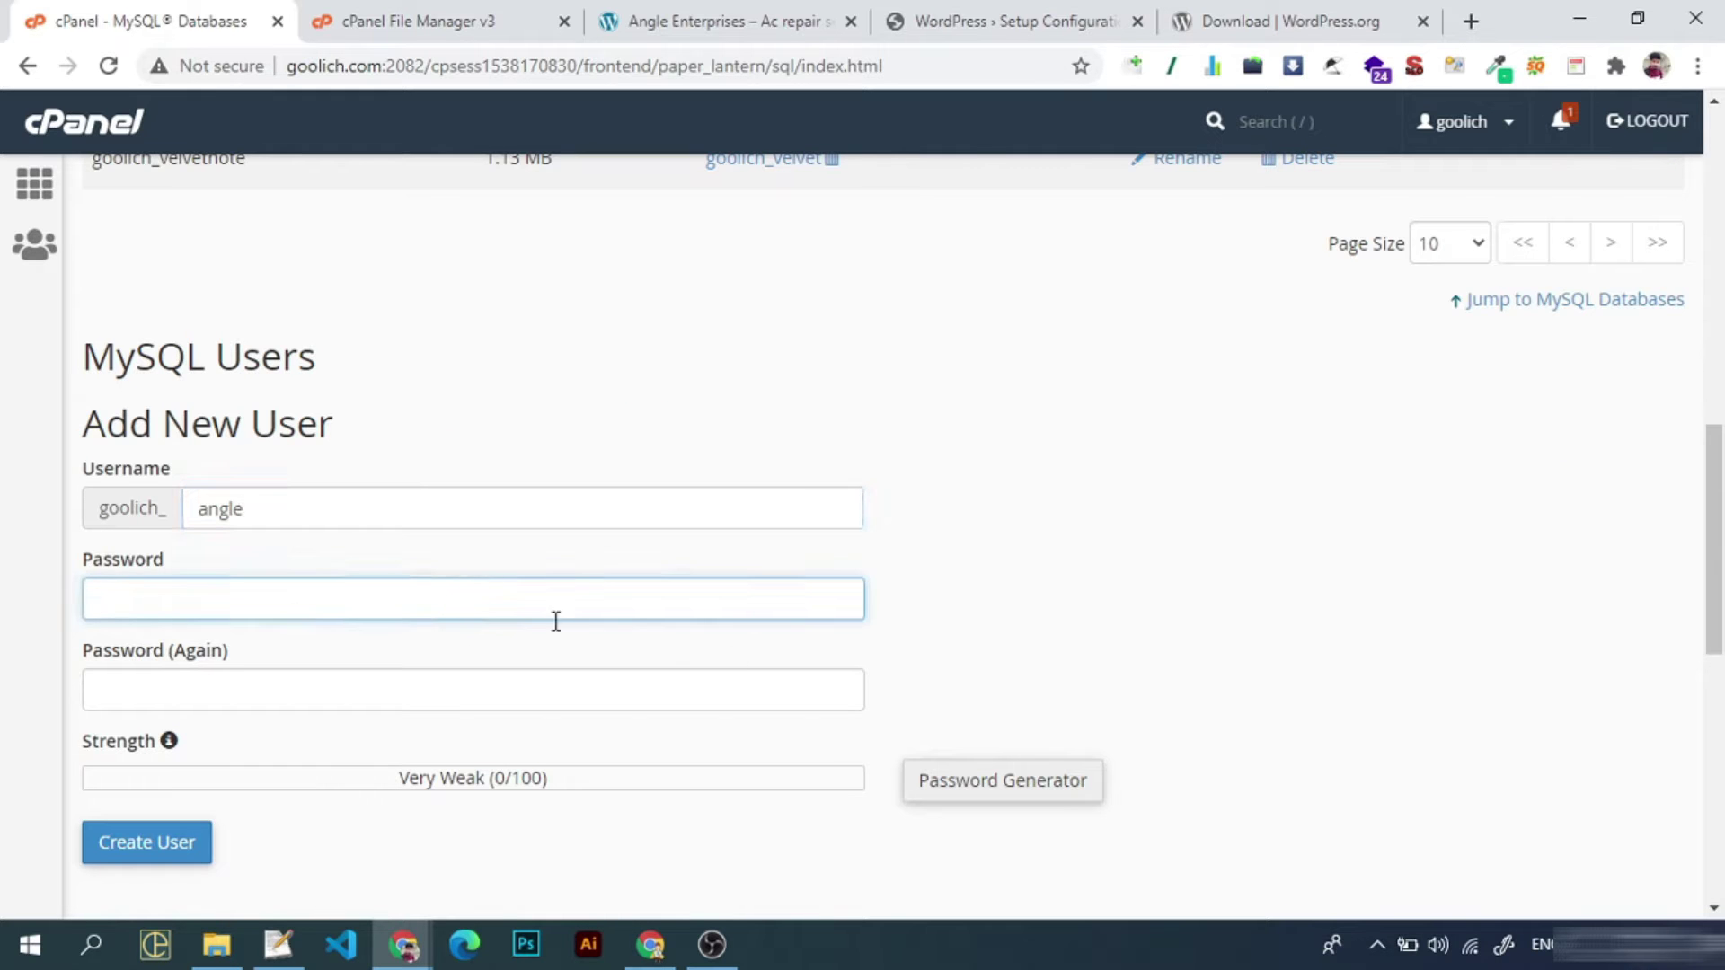
{"action": "left_click", "coordinate": [992, 781]}
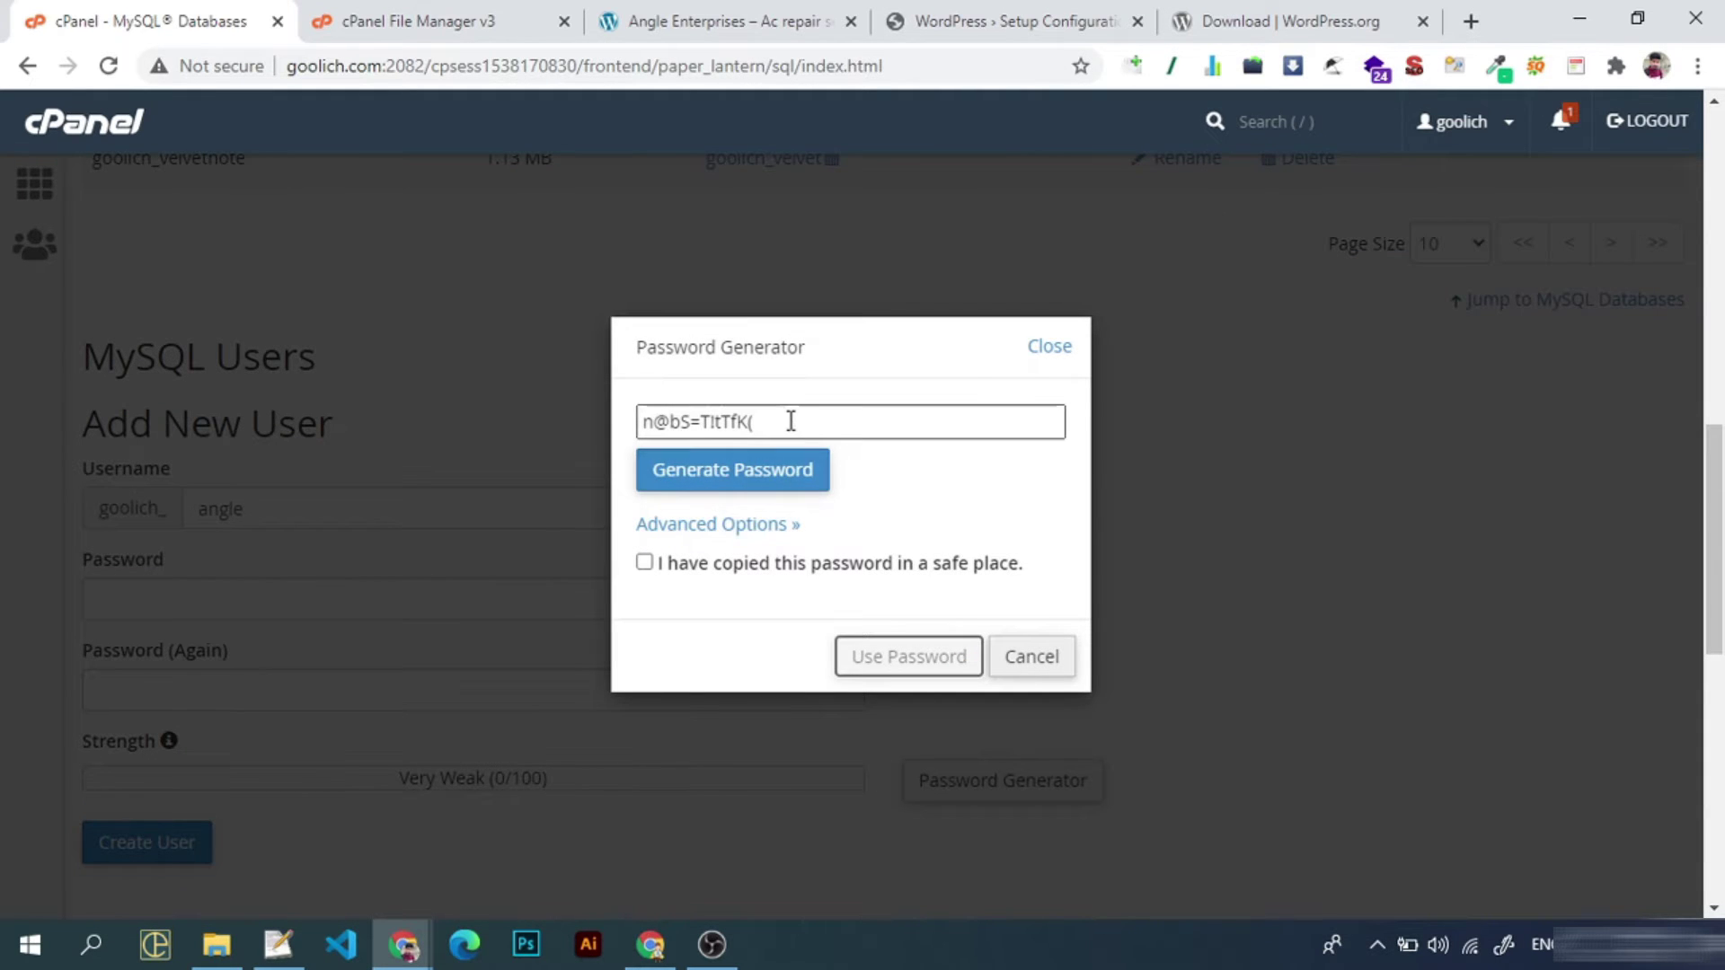
{"action": "left_click", "coordinate": [789, 421]}
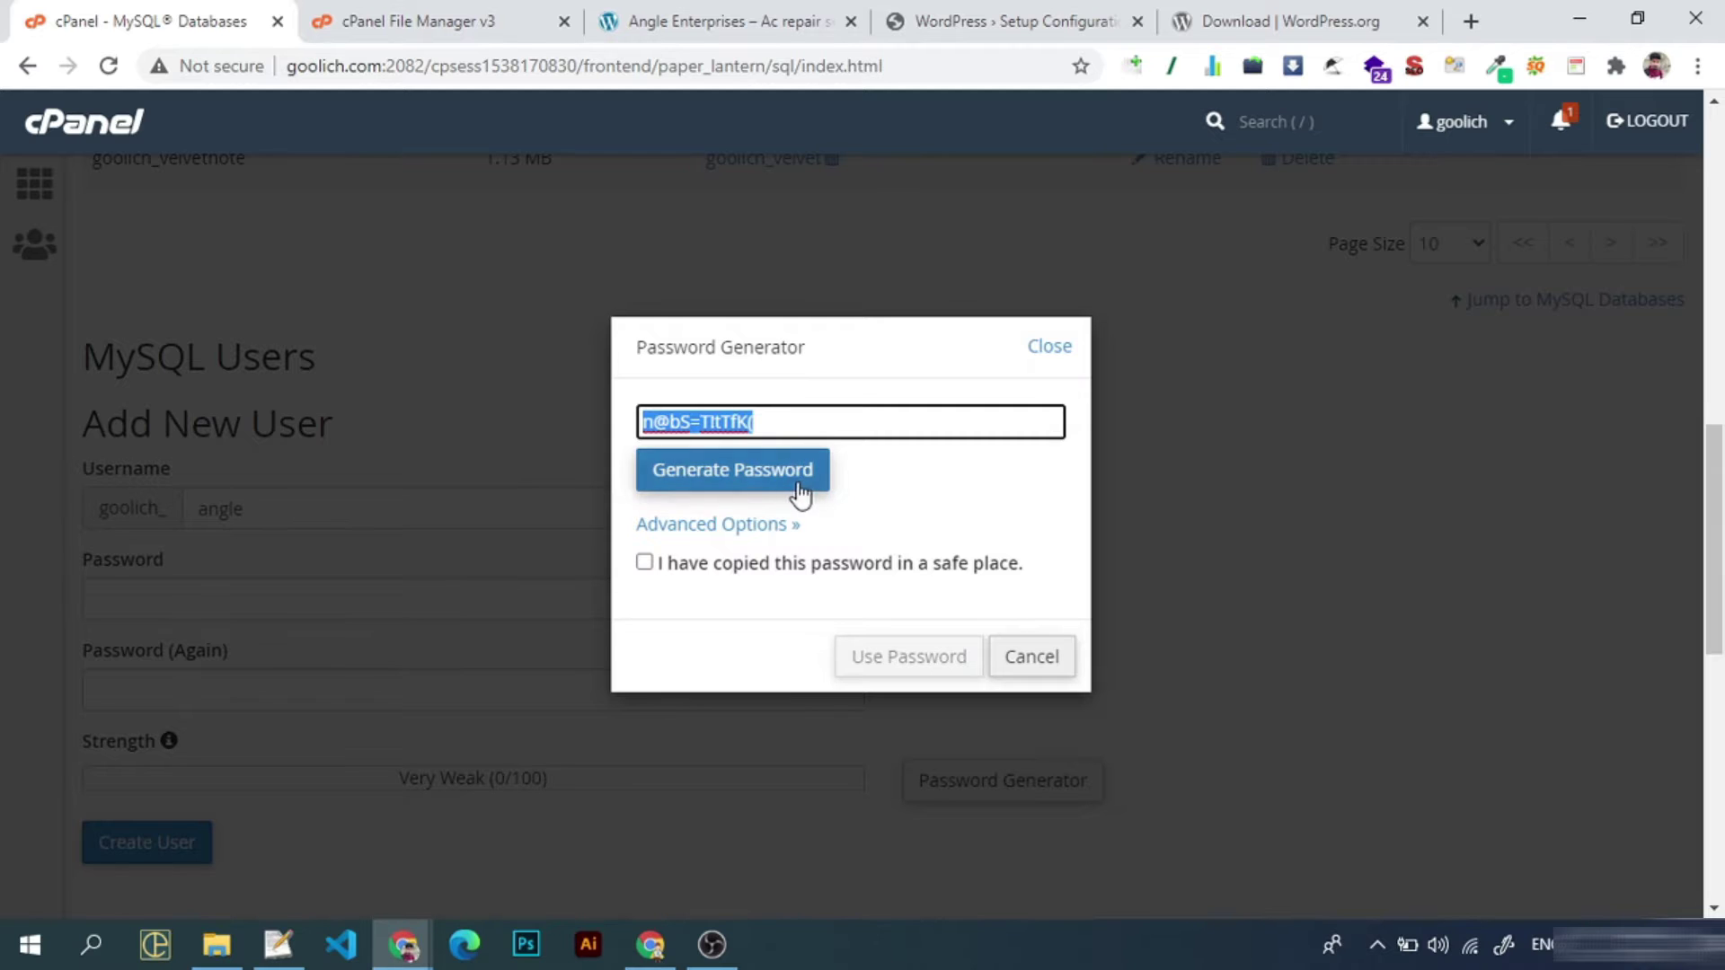
{"action": "left_click", "coordinate": [645, 563]}
{"action": "left_click", "coordinate": [908, 659]}
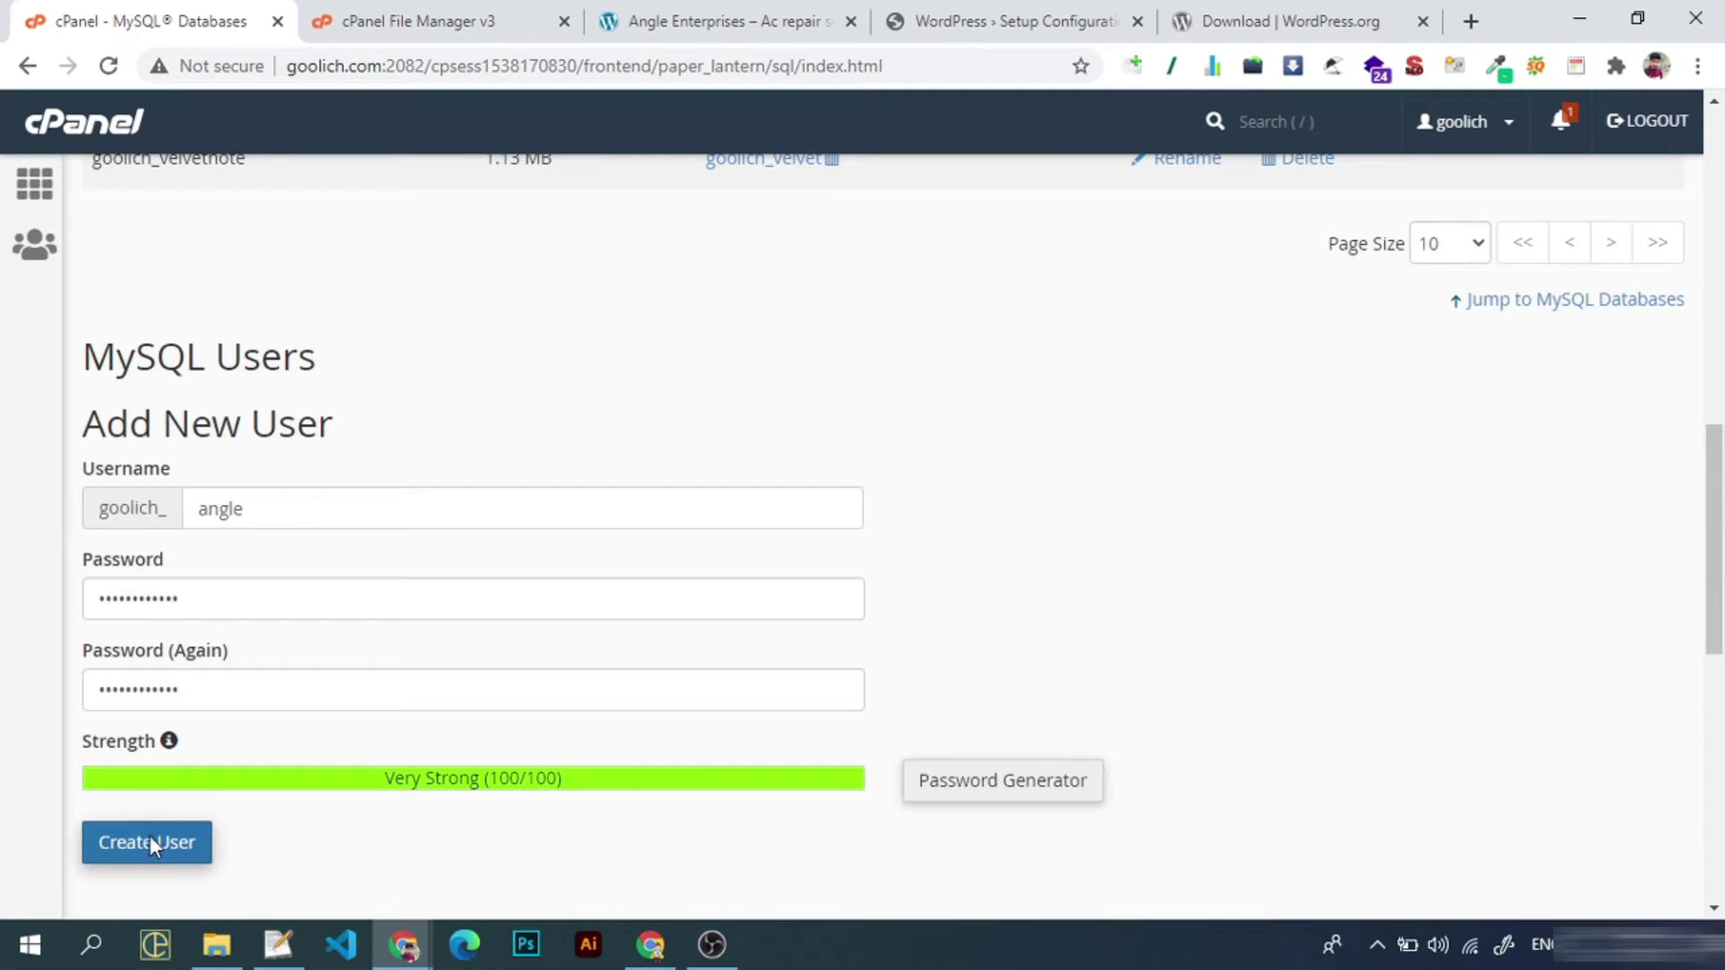
{"action": "left_click", "coordinate": [151, 848]}
{"action": "left_click", "coordinate": [286, 951]}
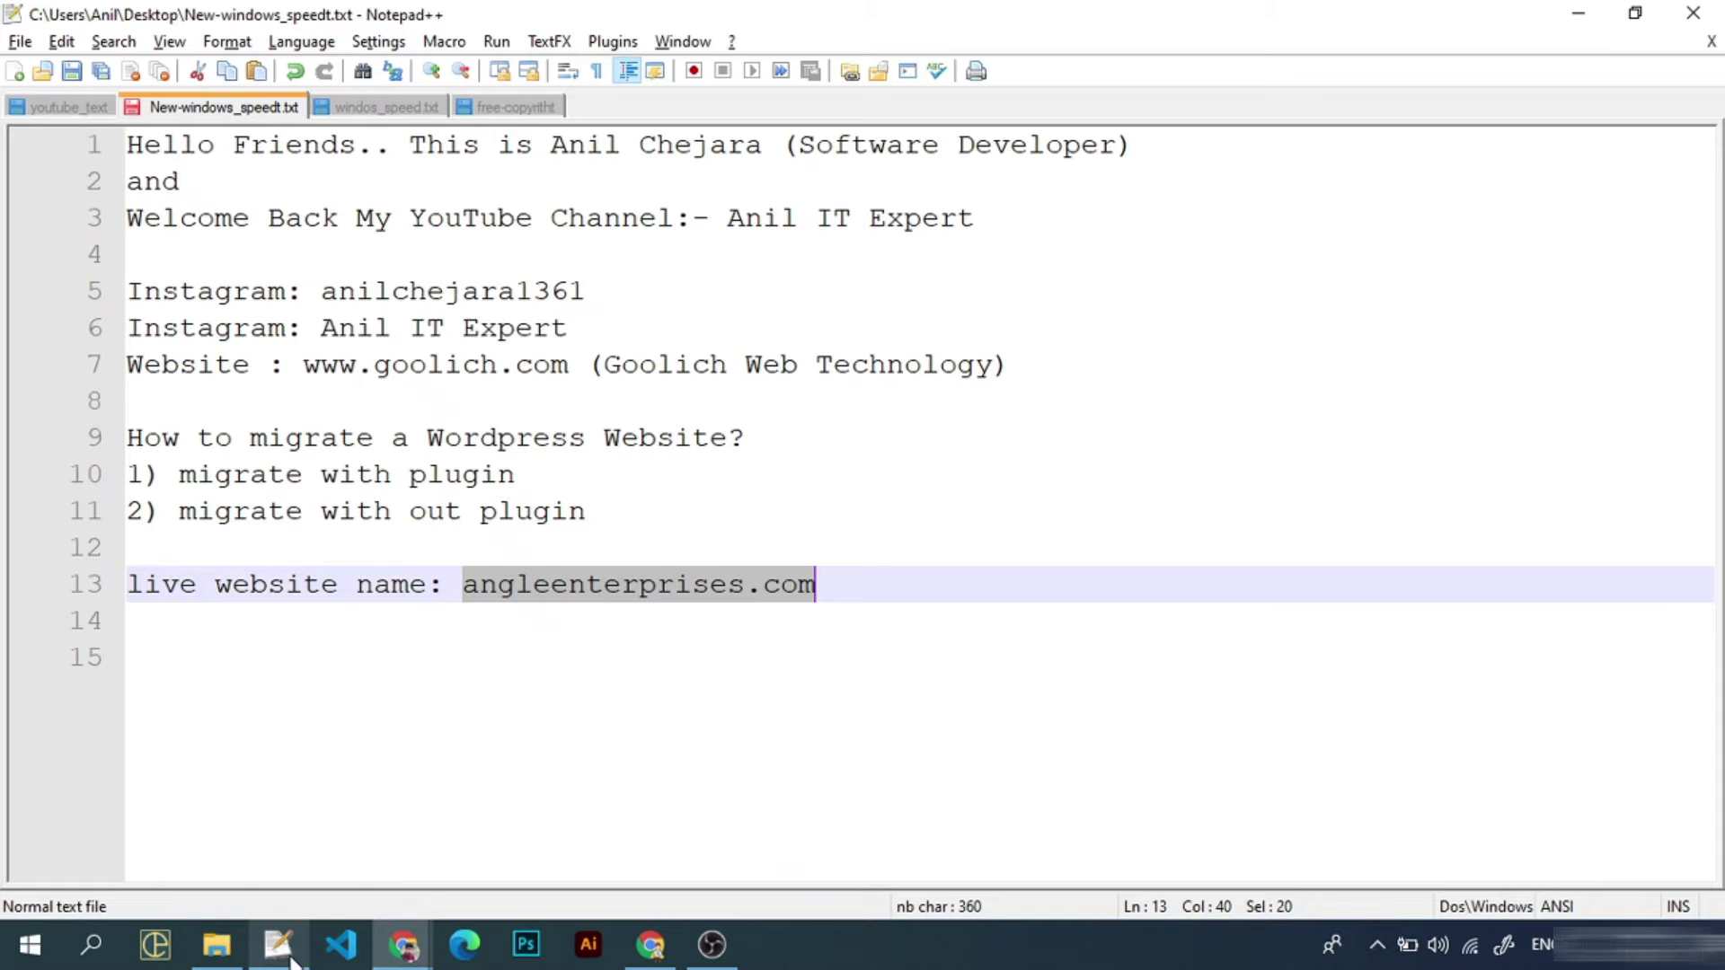
{"action": "left_click", "coordinate": [845, 584]}
{"action": "key", "text": "Return"}
{"action": "key", "text": "Return"}
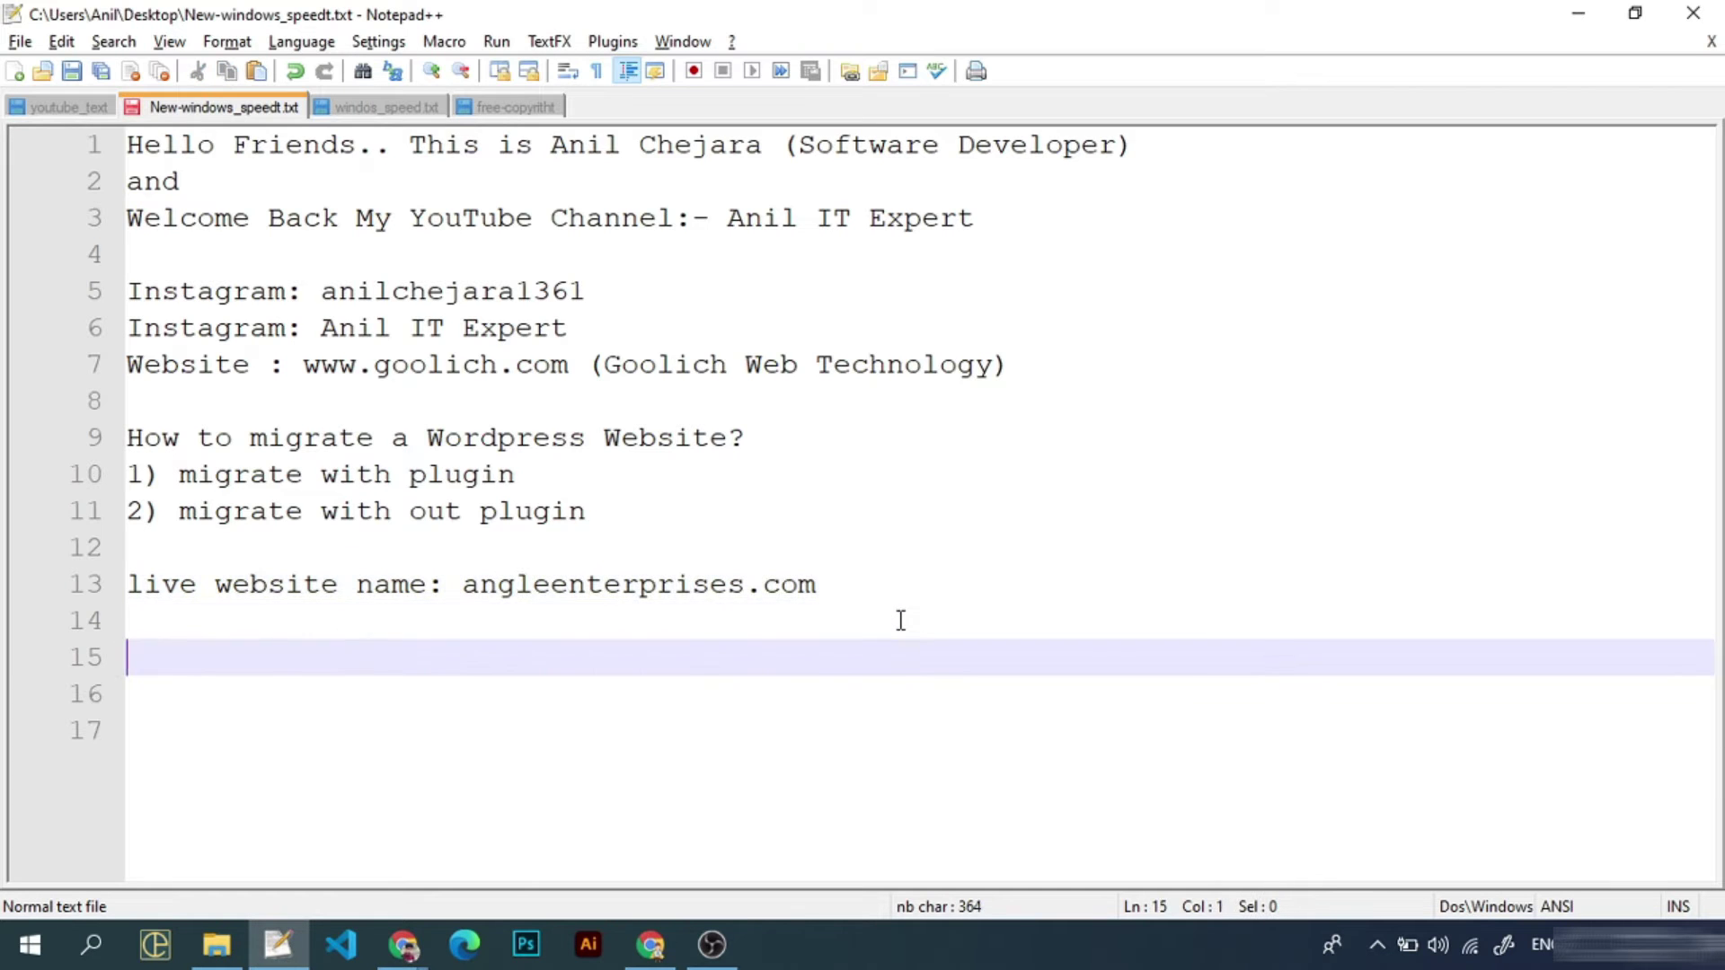
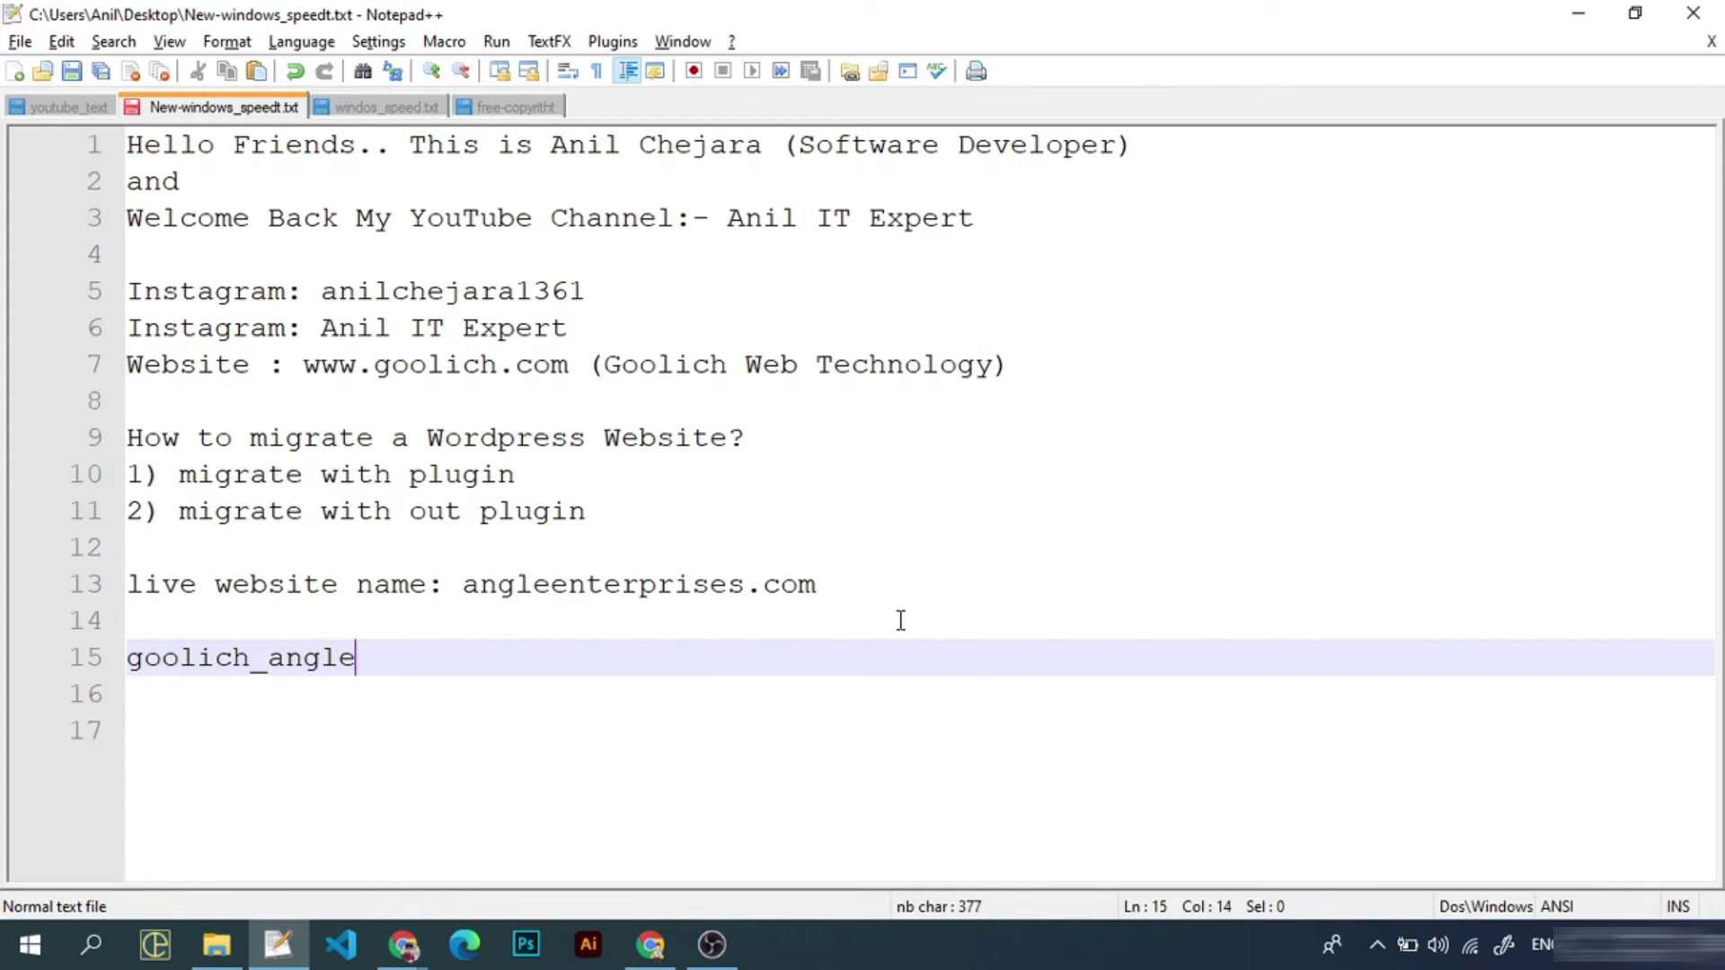
{"action": "key", "text": "Return"}
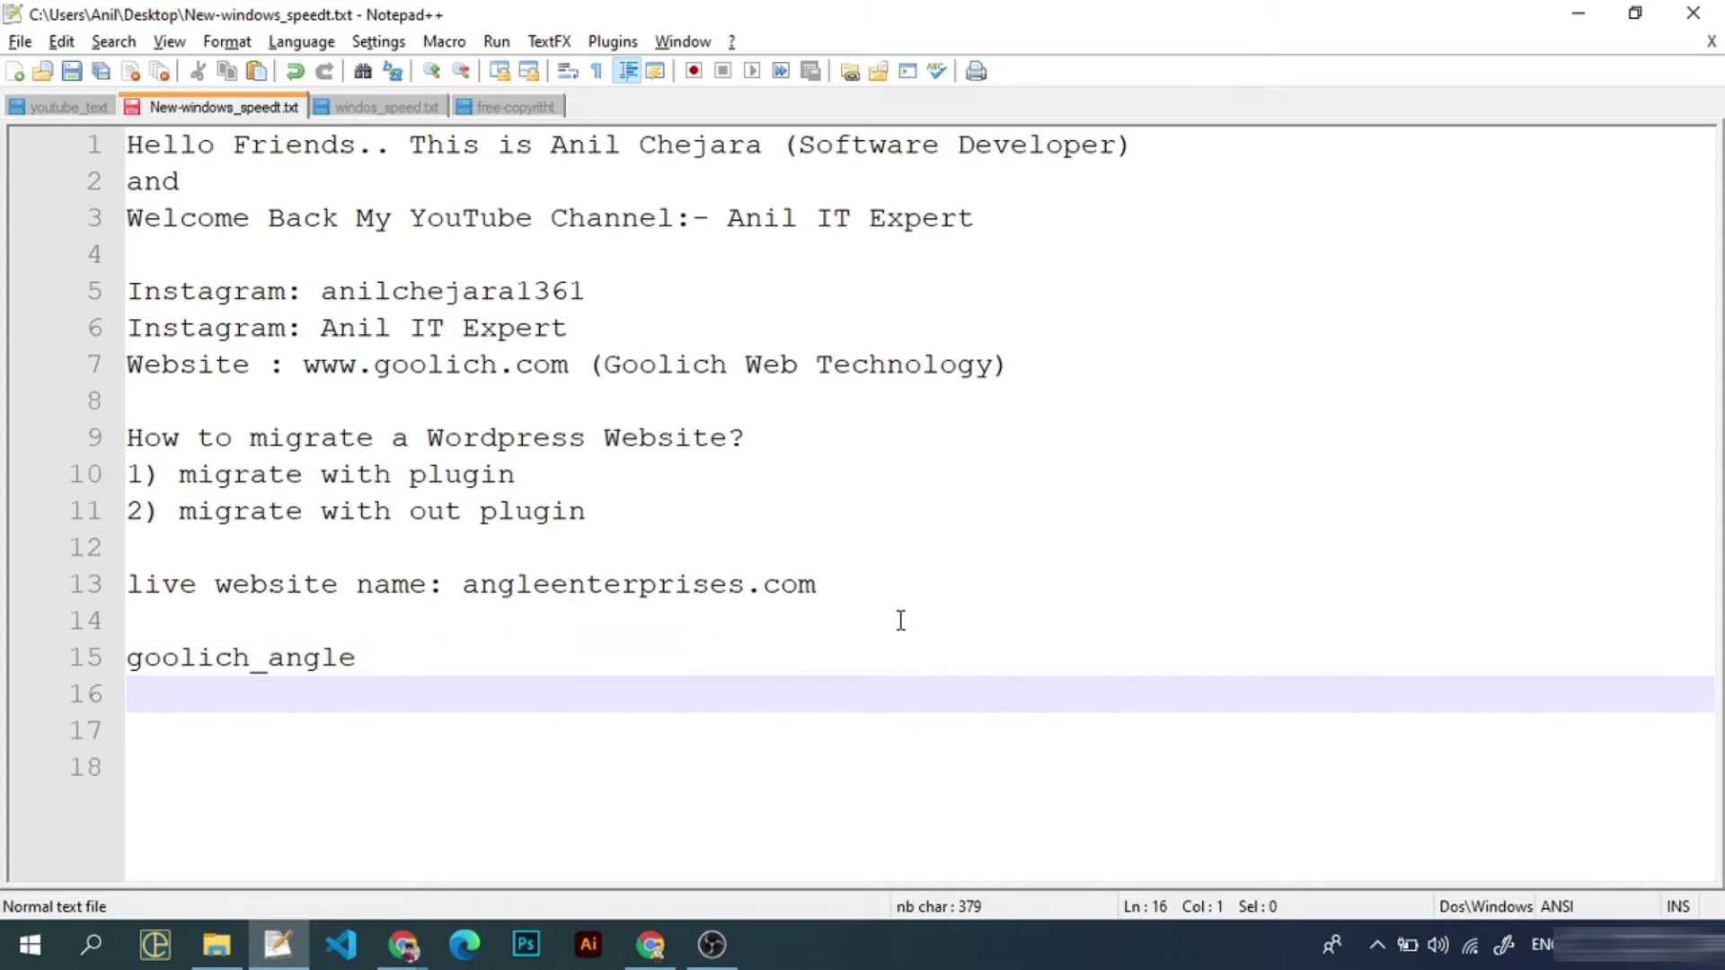
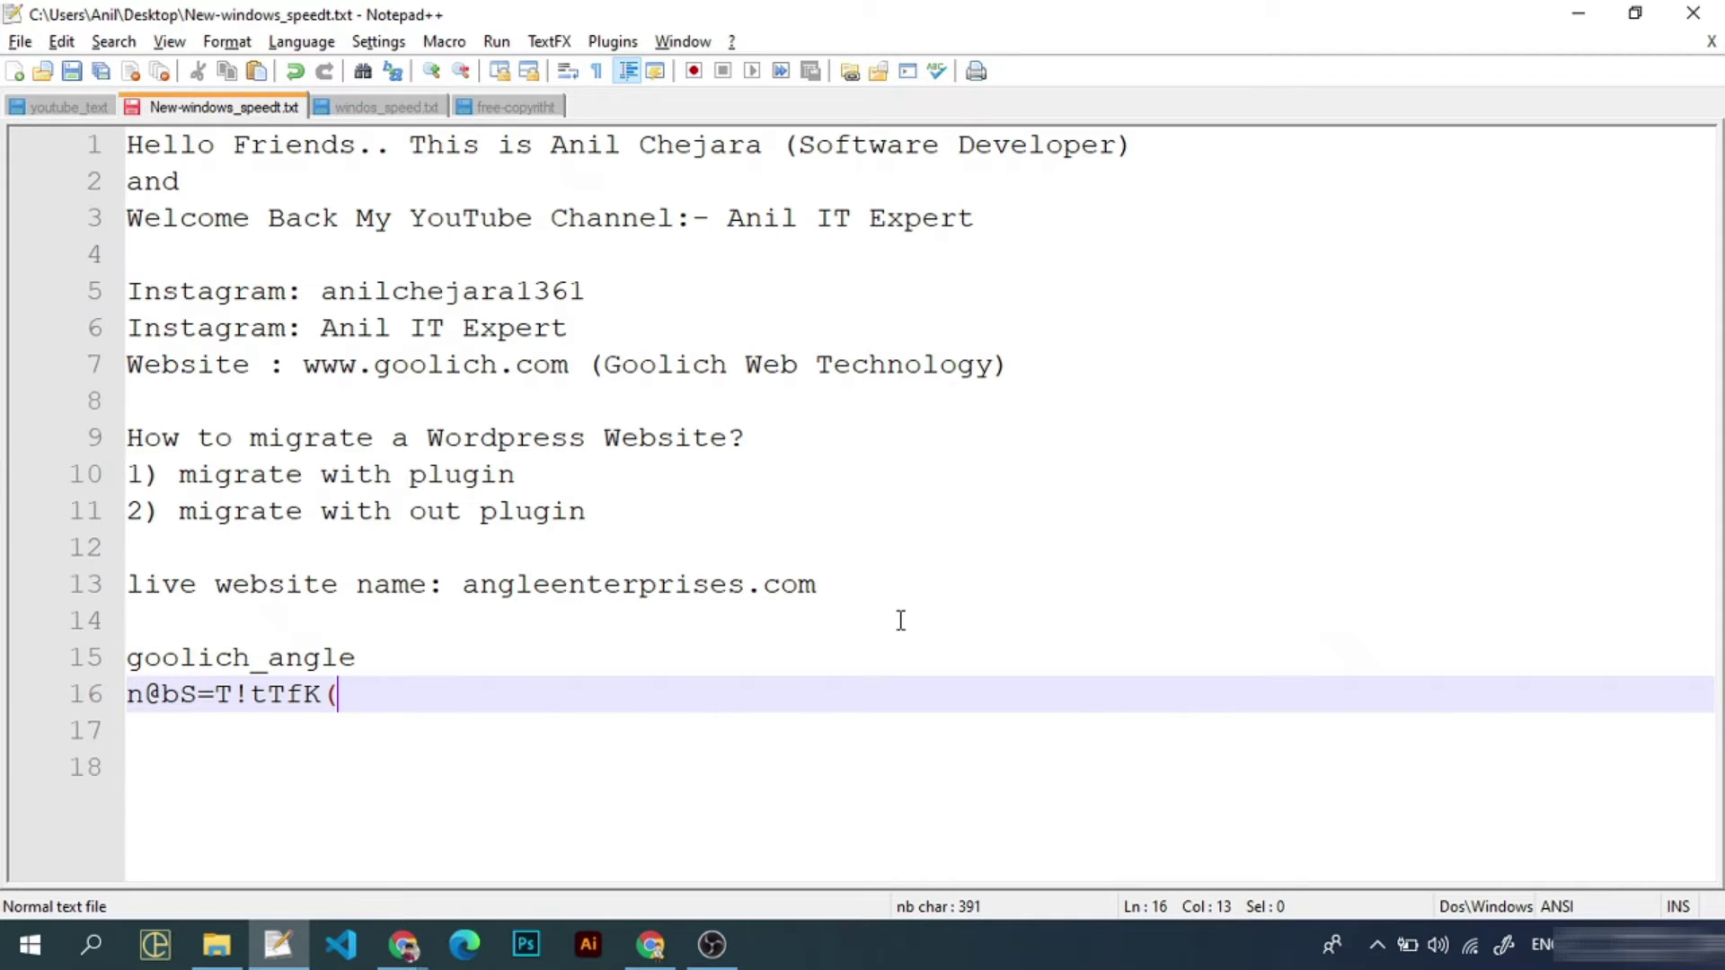
{"action": "key", "text": "alt+Tab"}
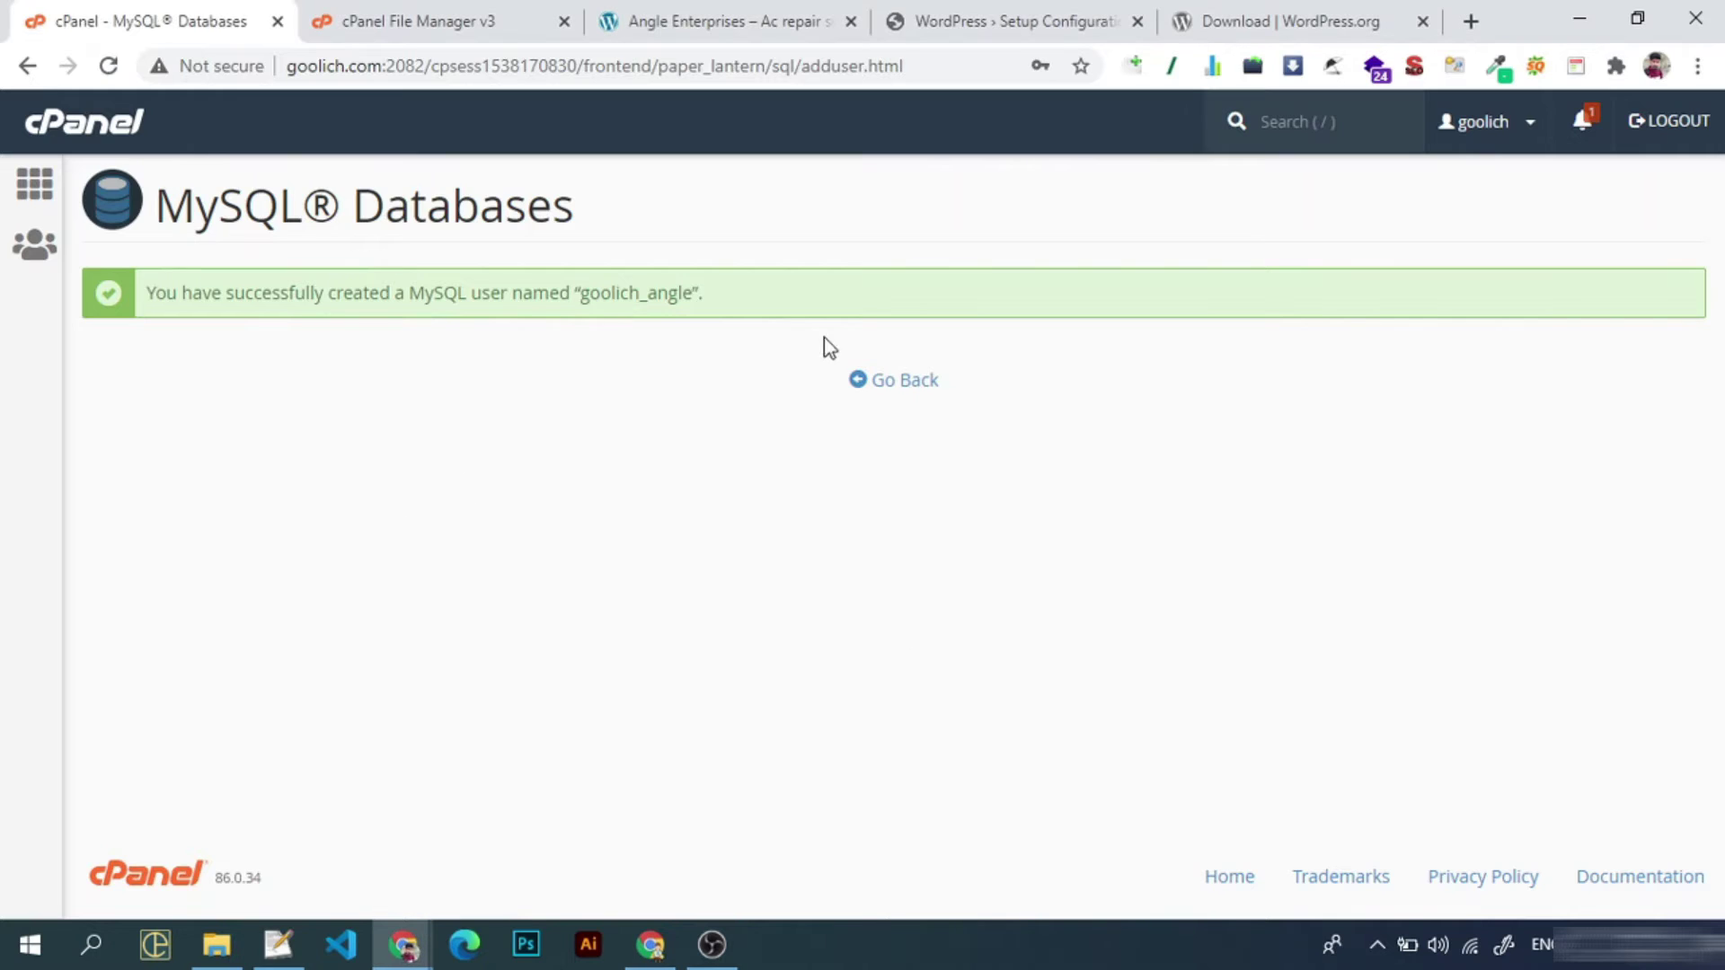
Add user goolich_angle to the goolich_angle database.
{"action": "left_click", "coordinate": [896, 380]}
{"action": "scroll", "coordinate": [526, 554], "scroll_direction": "down", "scroll_amount": 13}
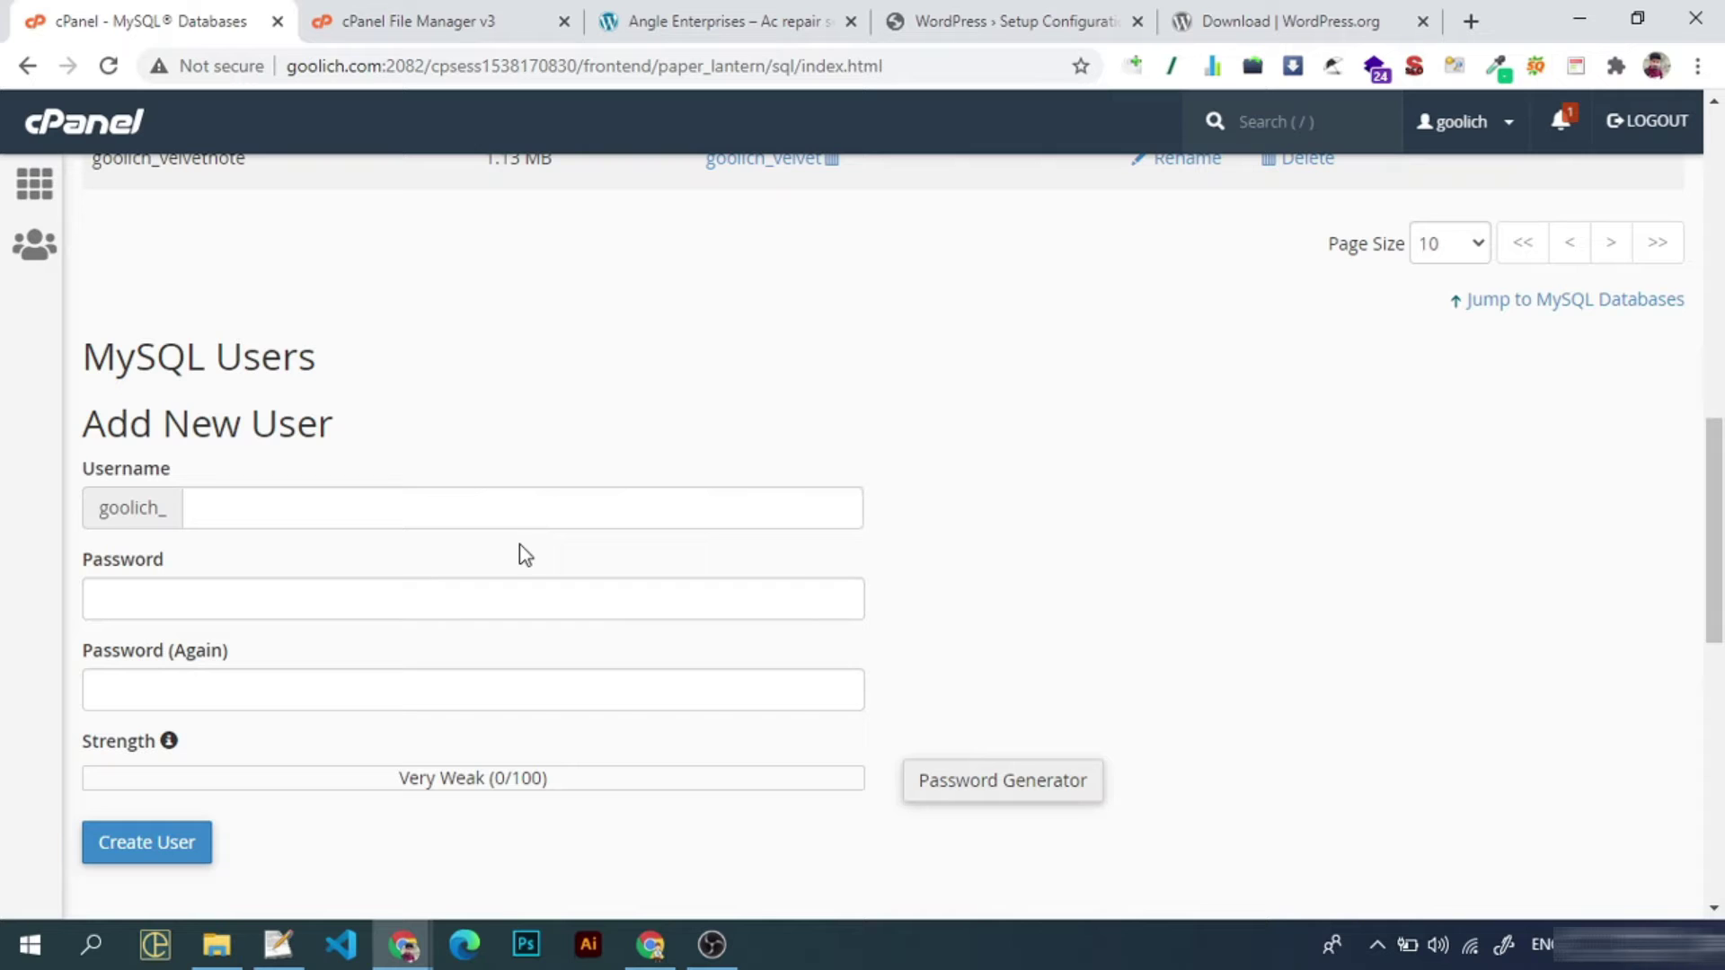
{"action": "scroll", "coordinate": [526, 555], "scroll_direction": "down", "scroll_amount": 5}
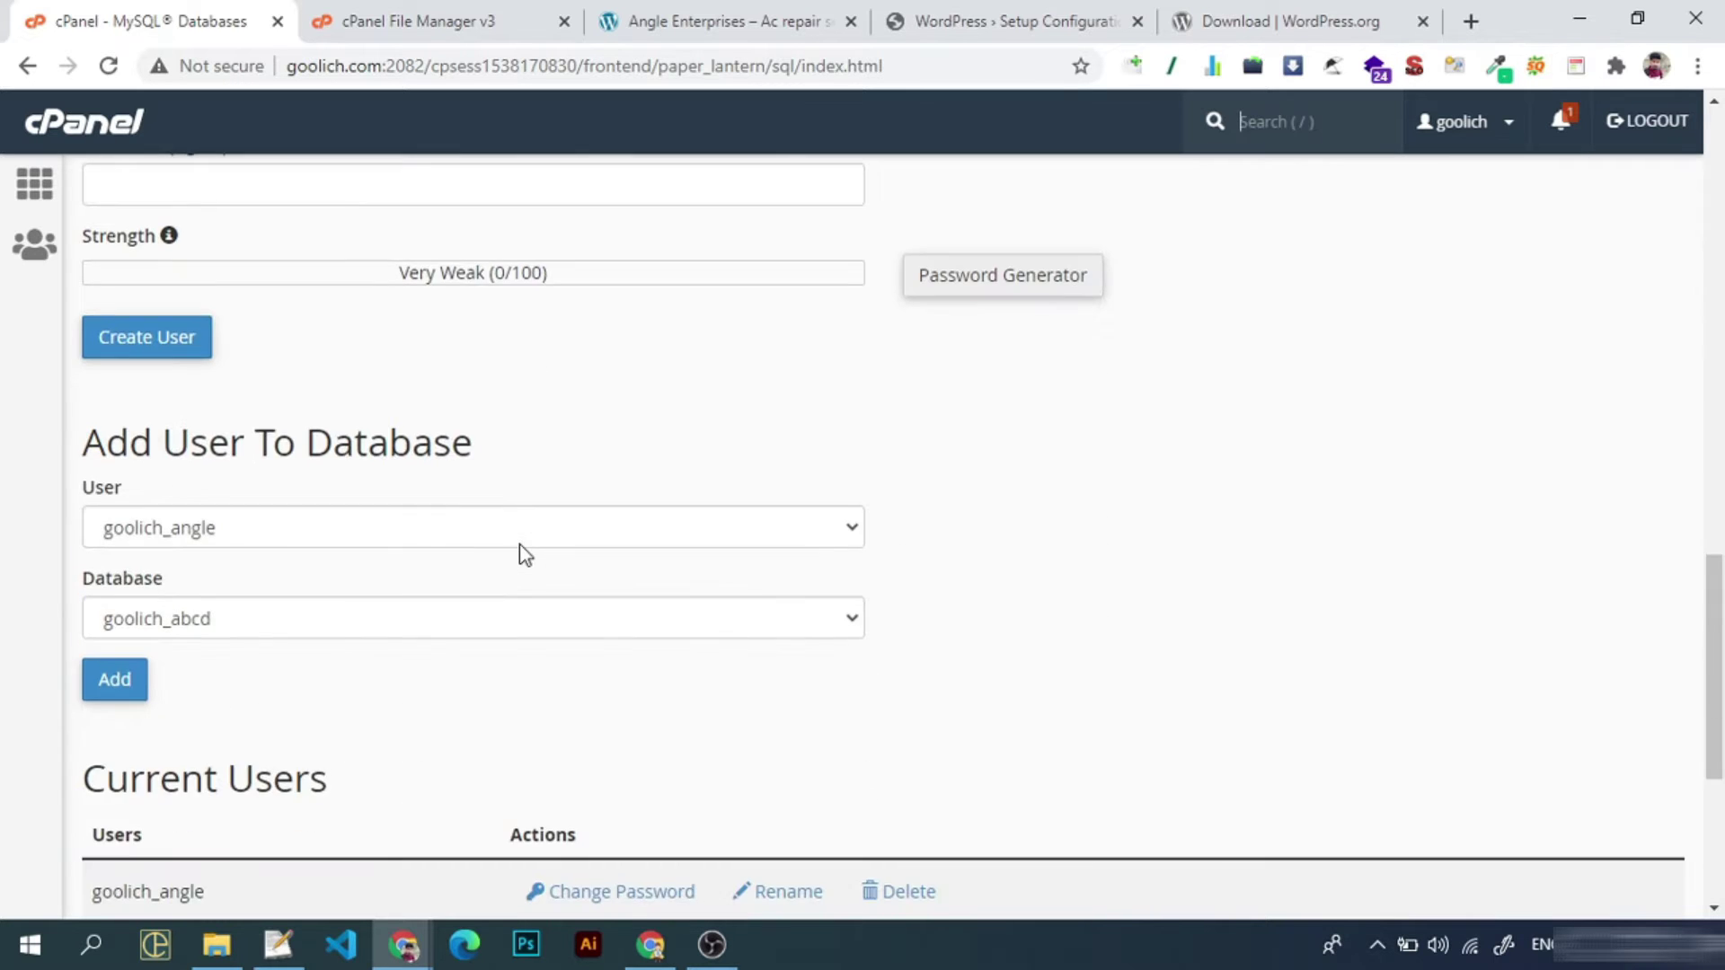
{"action": "scroll", "coordinate": [525, 554], "scroll_direction": "down", "scroll_amount": 3}
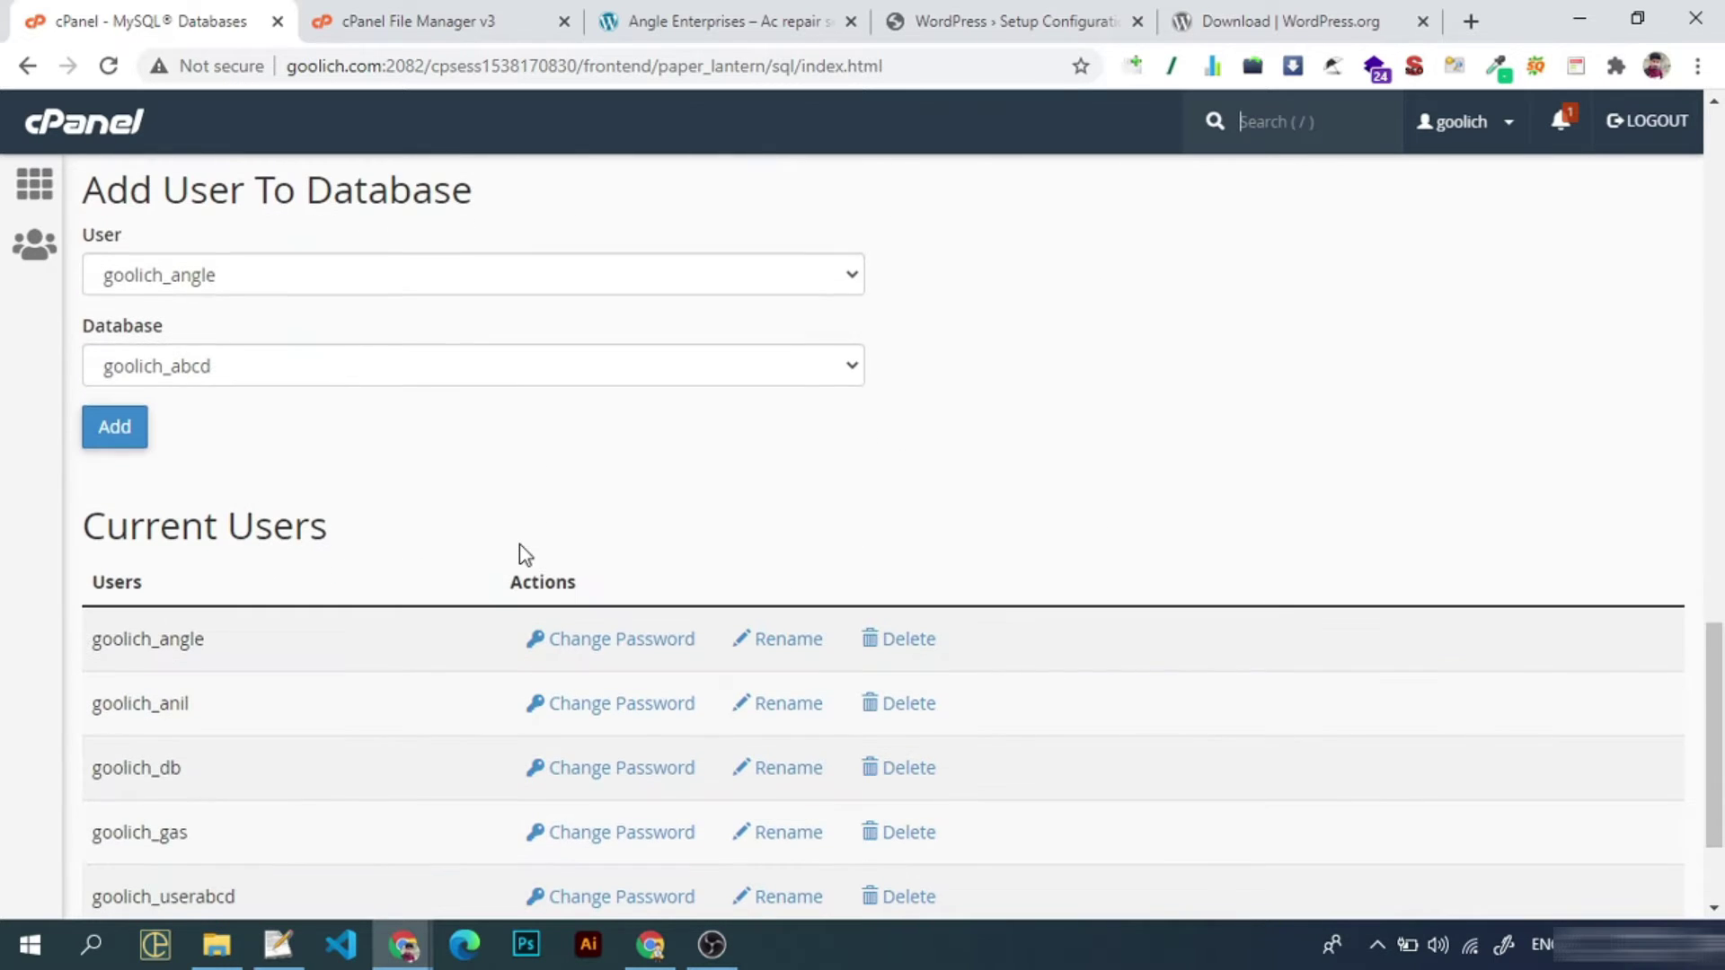
{"action": "left_click", "coordinate": [288, 275]}
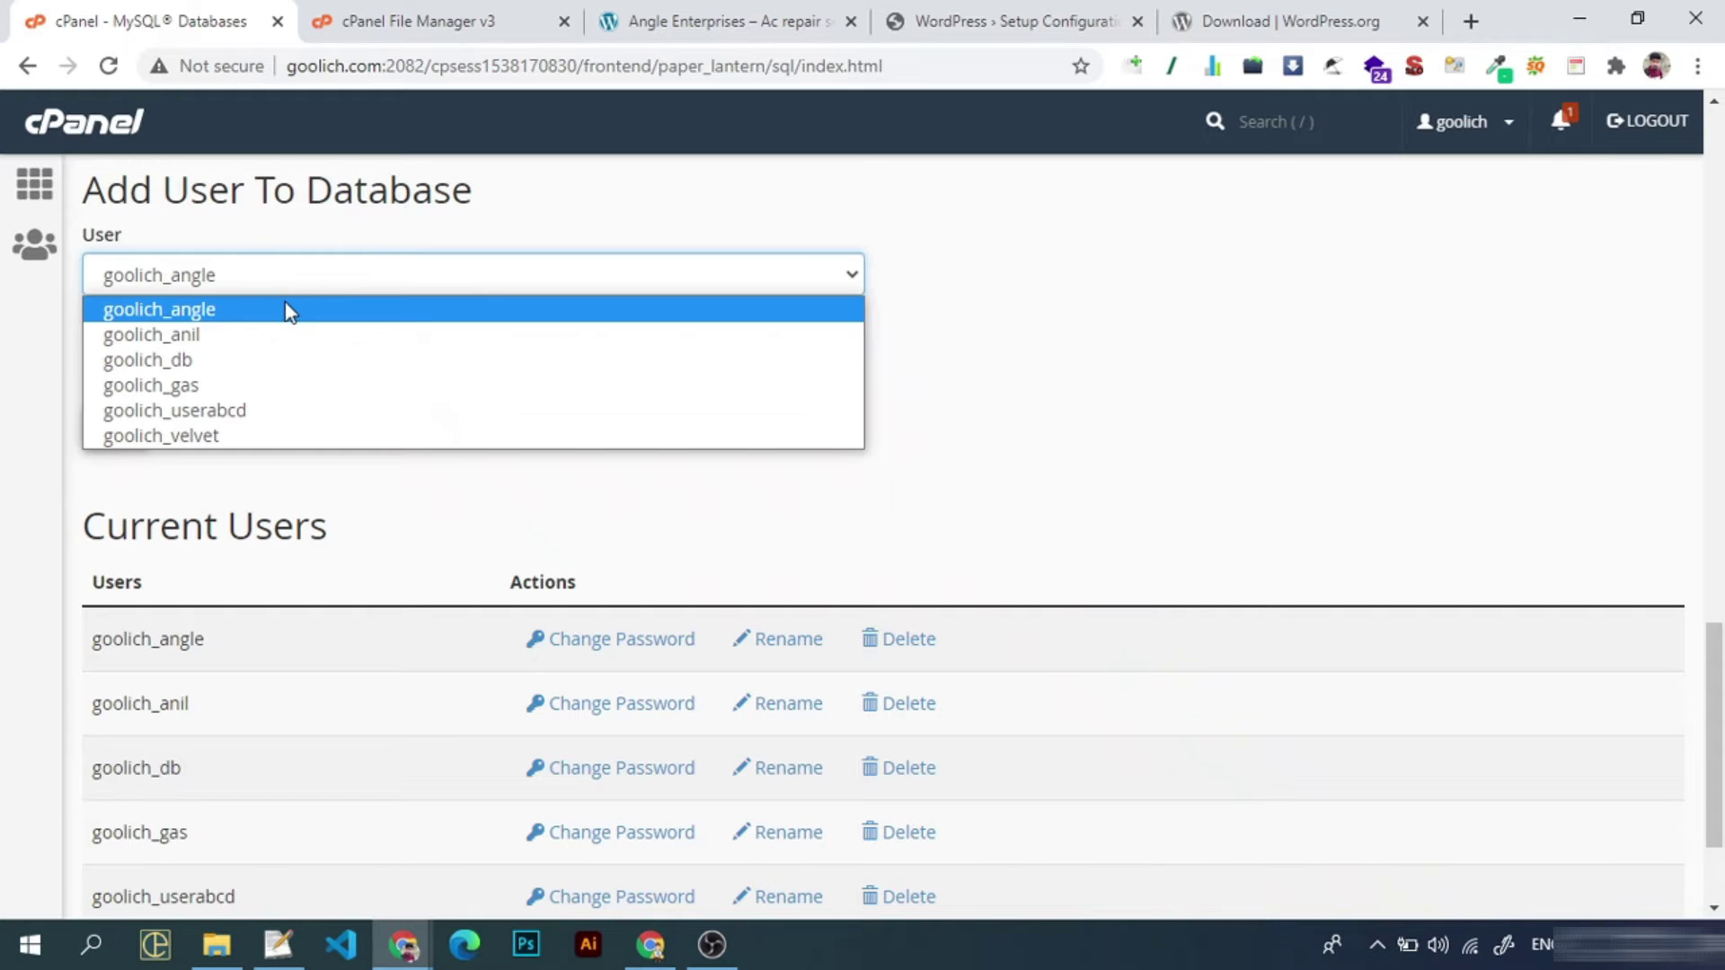
{"action": "left_click", "coordinate": [289, 311]}
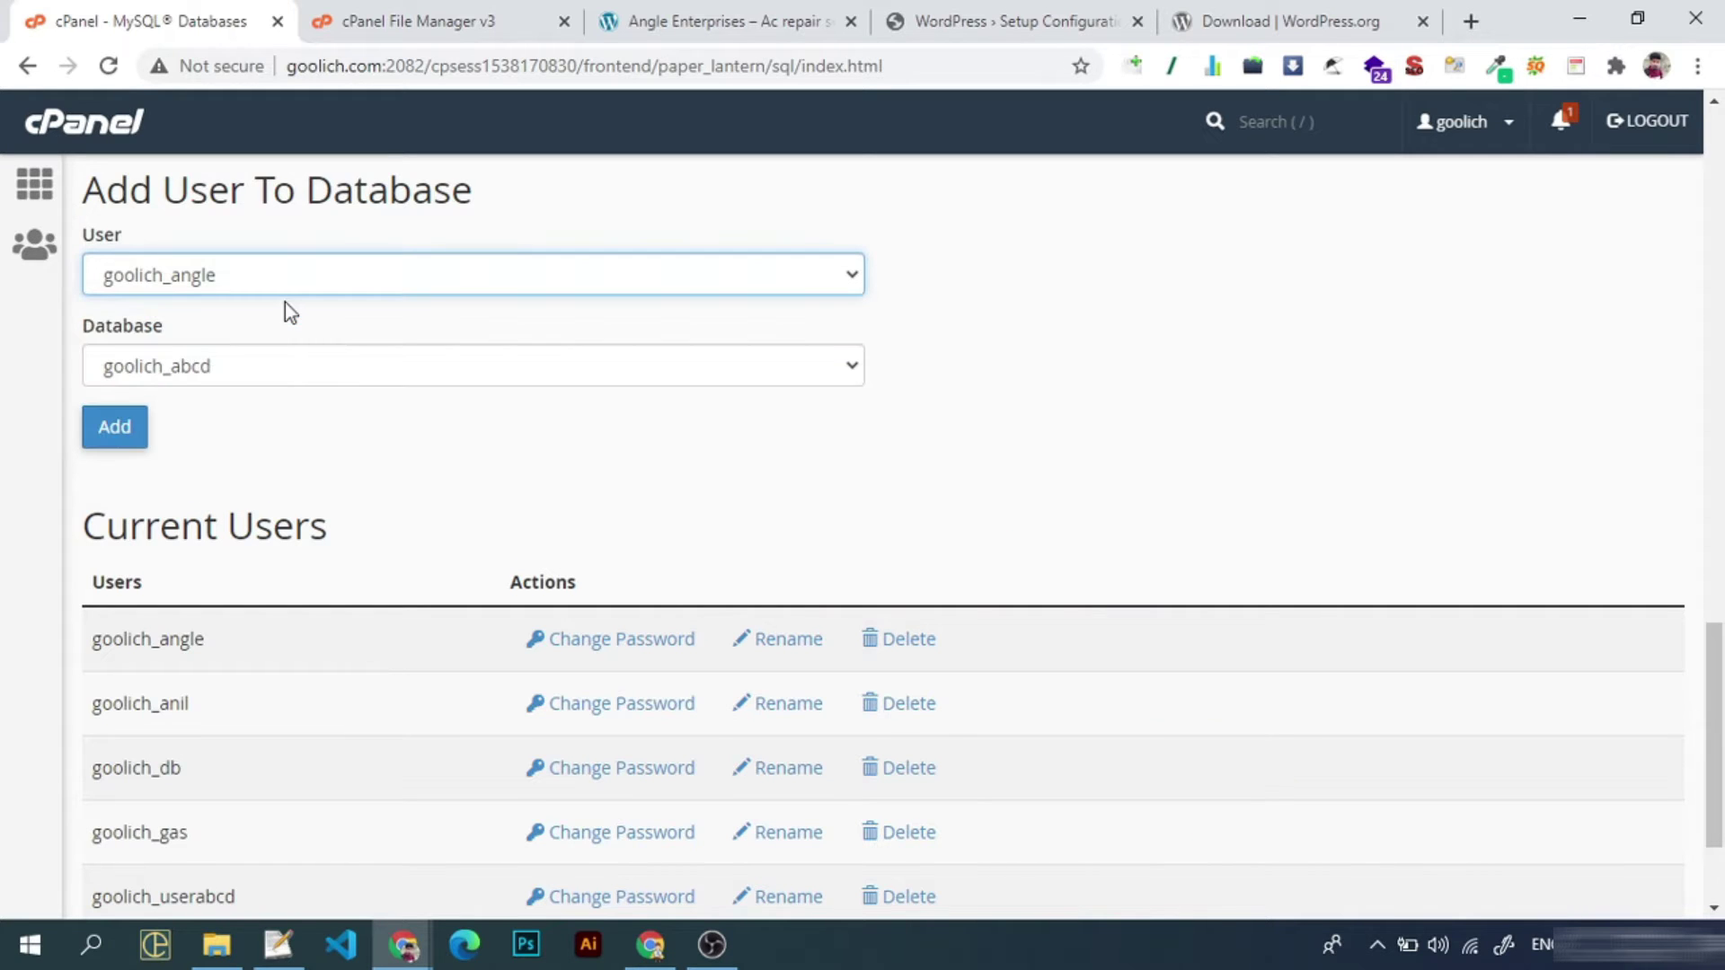
{"action": "left_click", "coordinate": [288, 364]}
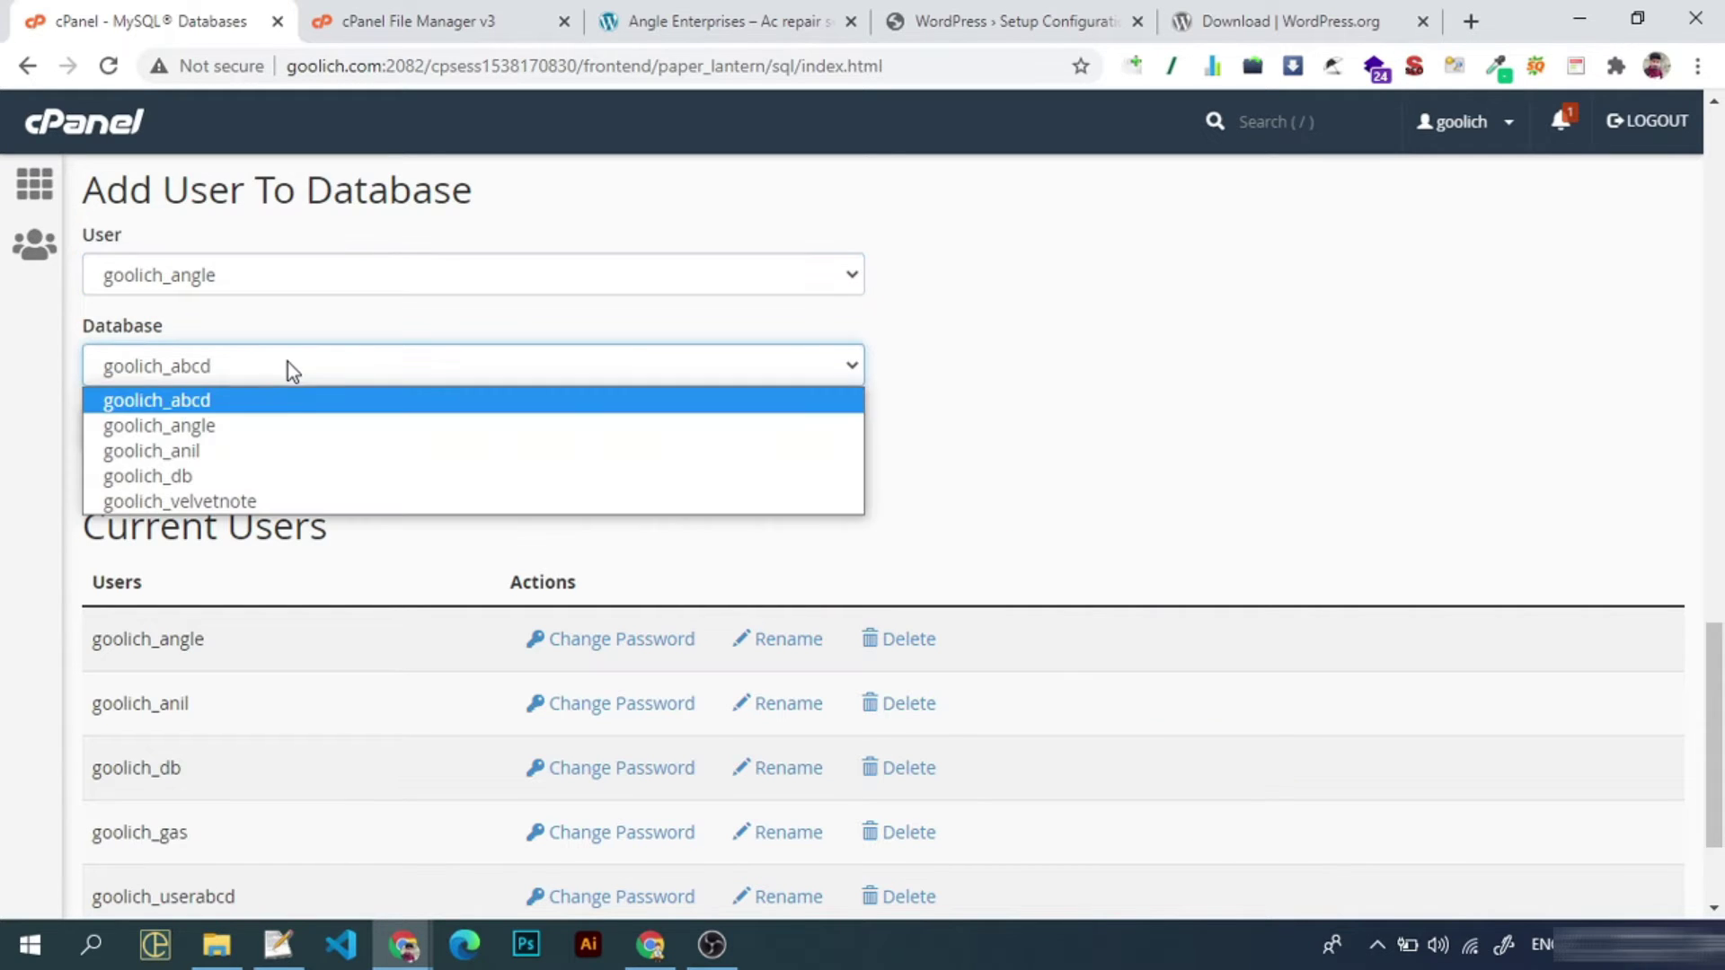
{"action": "left_click", "coordinate": [289, 426]}
{"action": "left_click", "coordinate": [112, 427]}
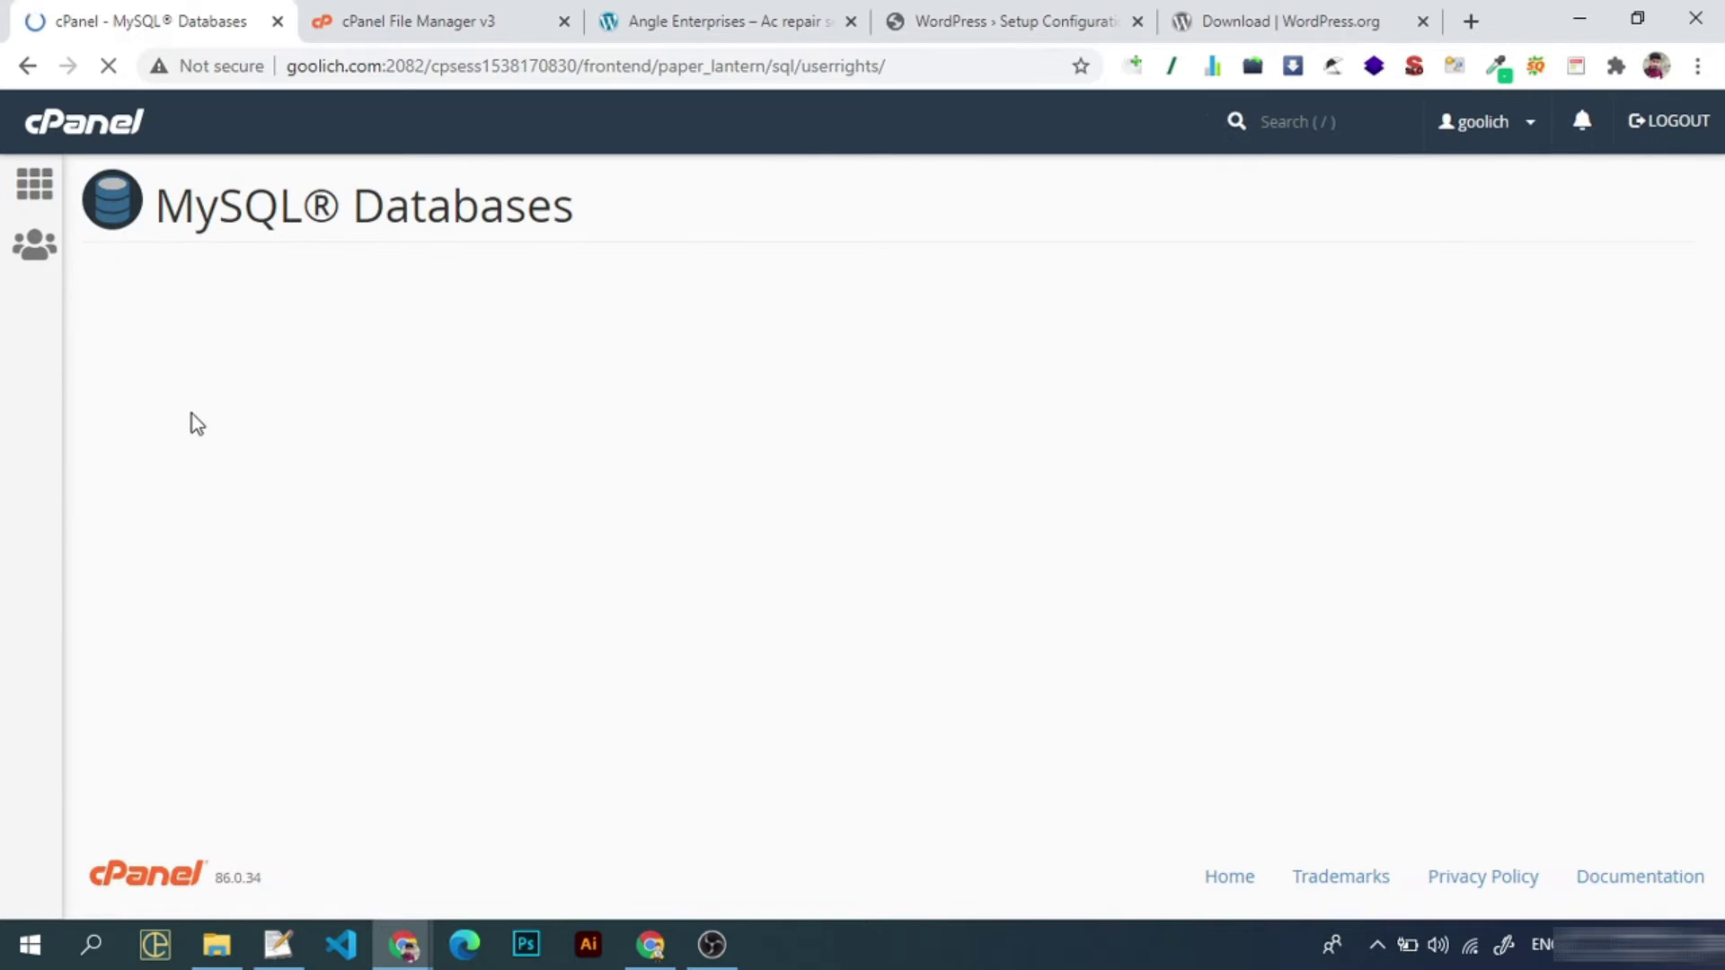
Grant ALL PRIVILEGES, save the changes and return to MySQL Databases.
{"action": "left_click", "coordinate": [100, 429]}
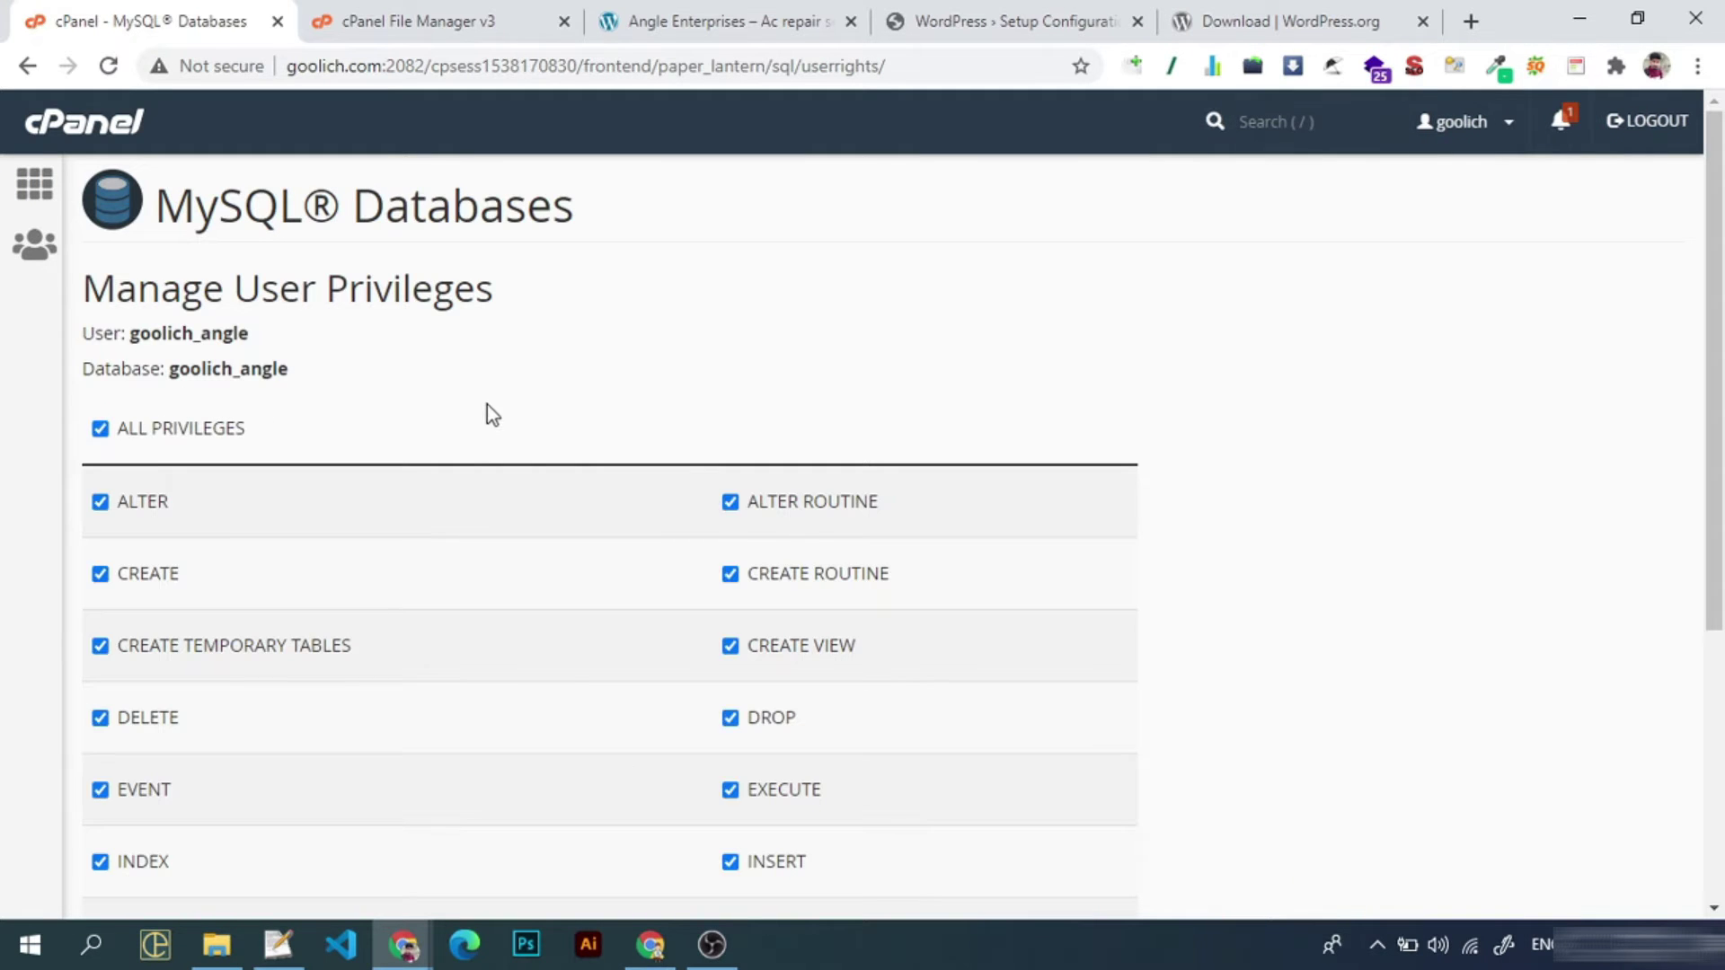
{"action": "scroll", "coordinate": [494, 413], "scroll_direction": "down", "scroll_amount": 5}
{"action": "left_click", "coordinate": [170, 734]}
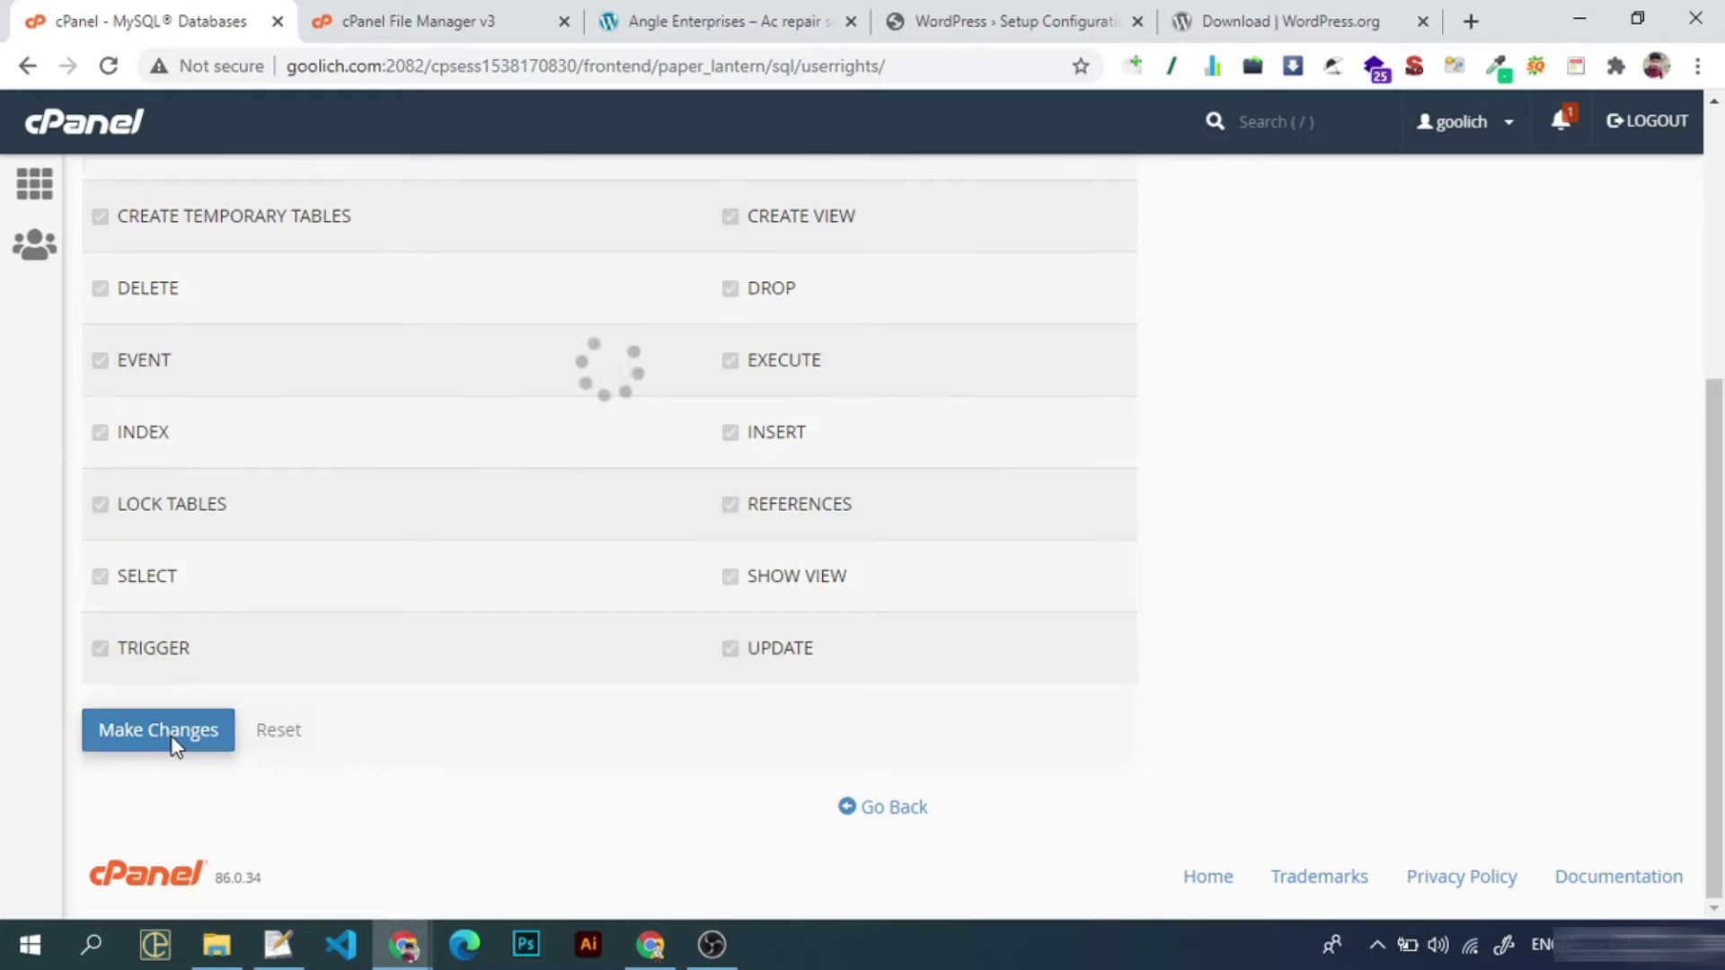
{"action": "left_click", "coordinate": [891, 813]}
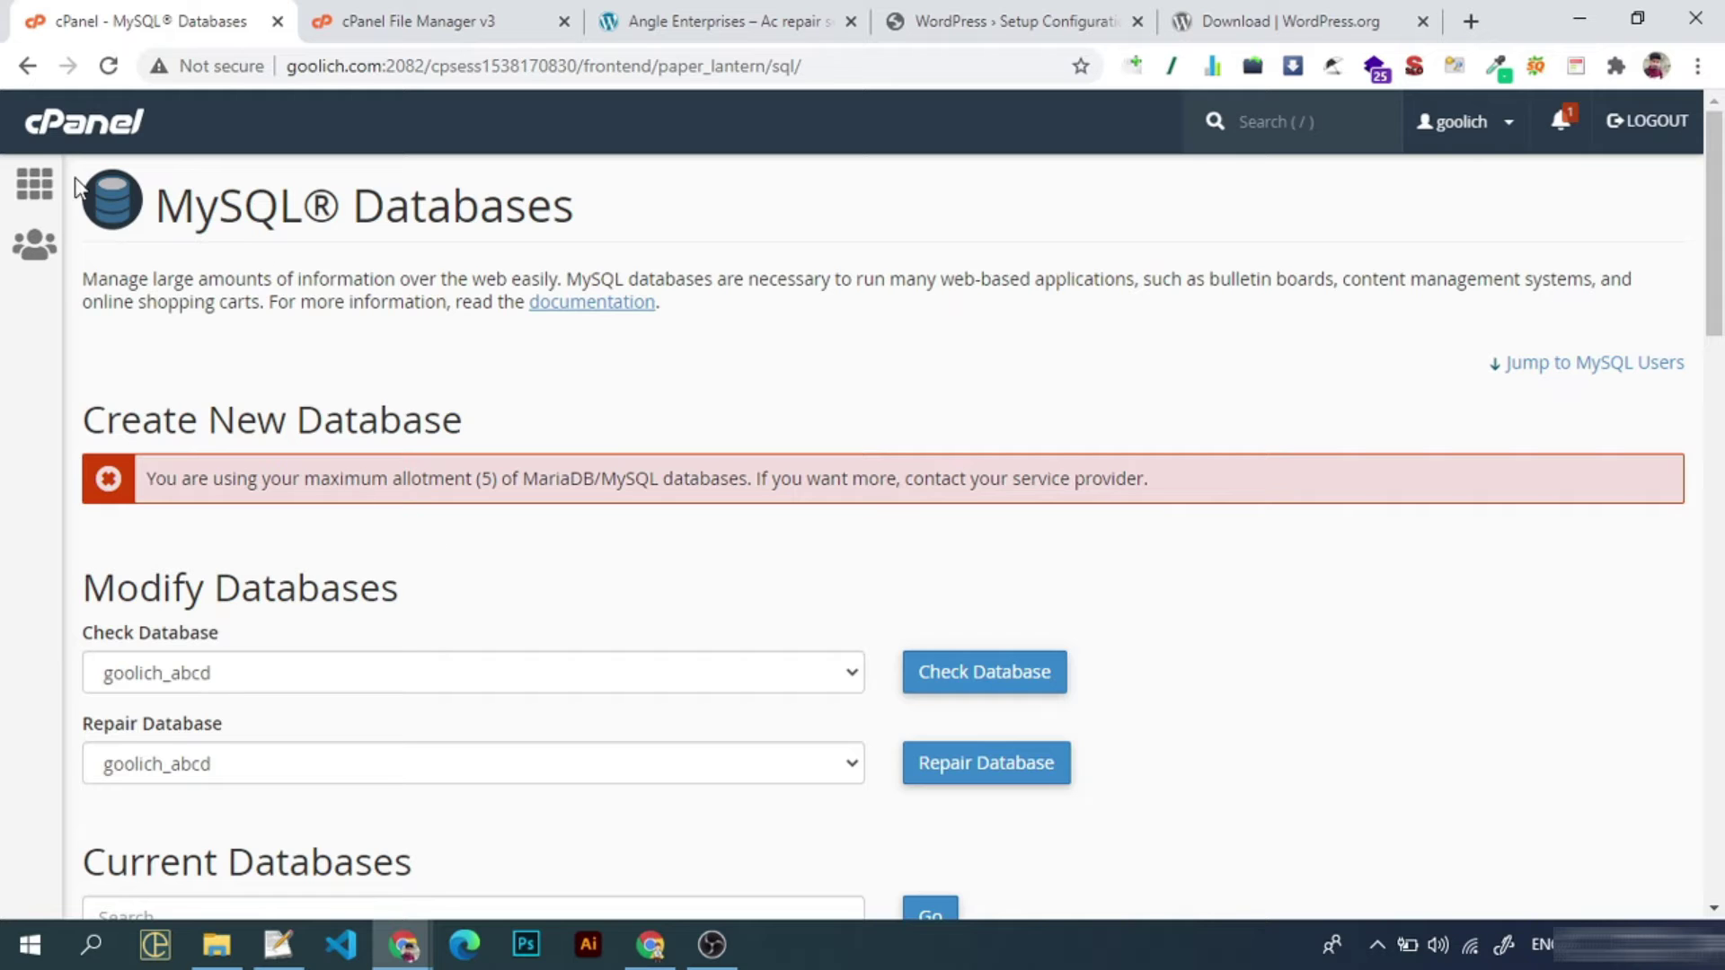
Open goolich_angle in phpMyAdmin and confirm its Structure page shows no tables.
{"action": "left_click", "coordinate": [50, 157]}
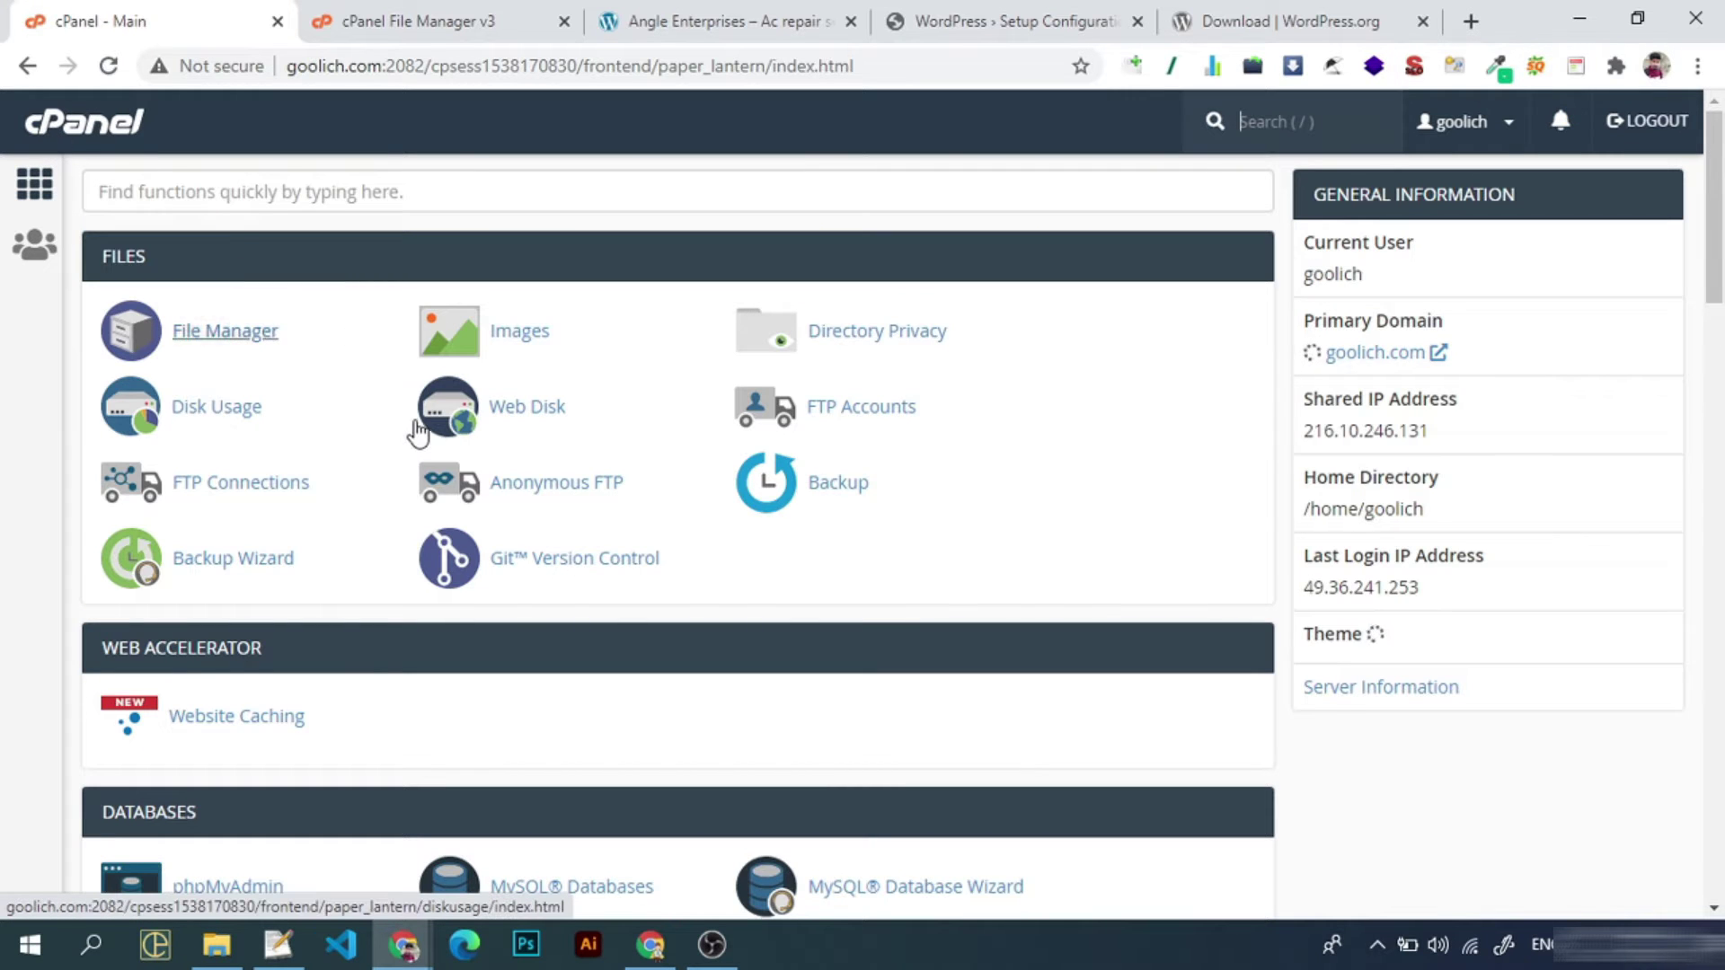
{"action": "scroll", "coordinate": [422, 440], "scroll_direction": "down", "scroll_amount": 3}
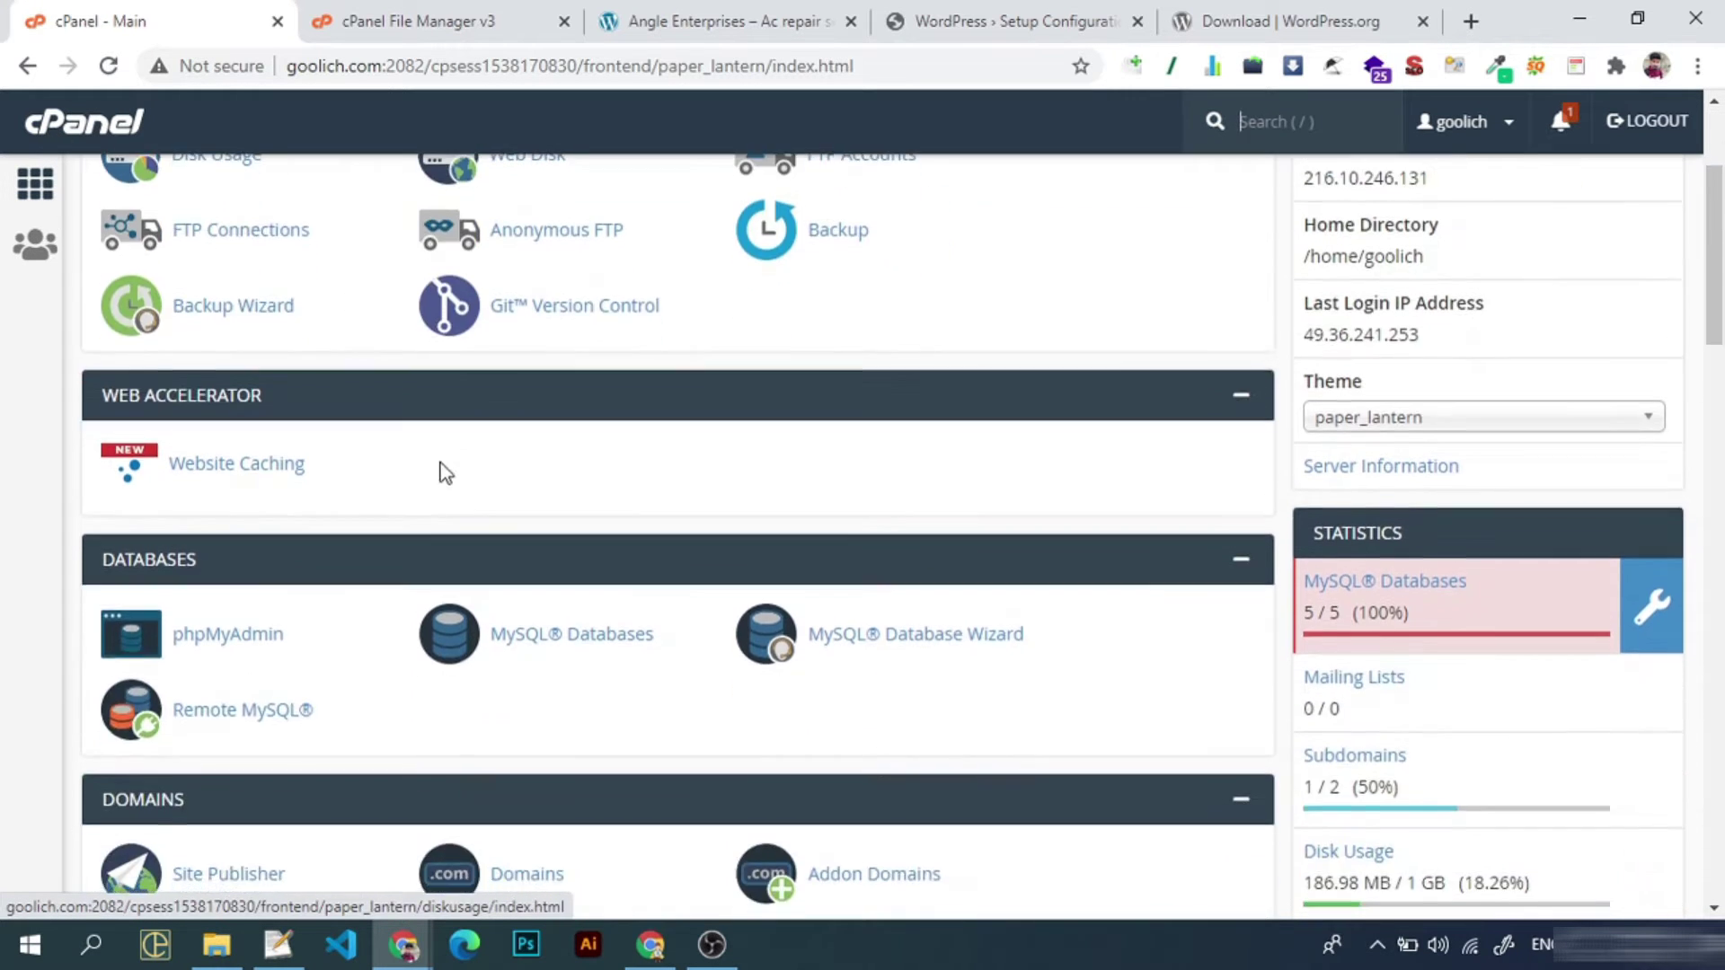
{"action": "left_click", "coordinate": [230, 632]}
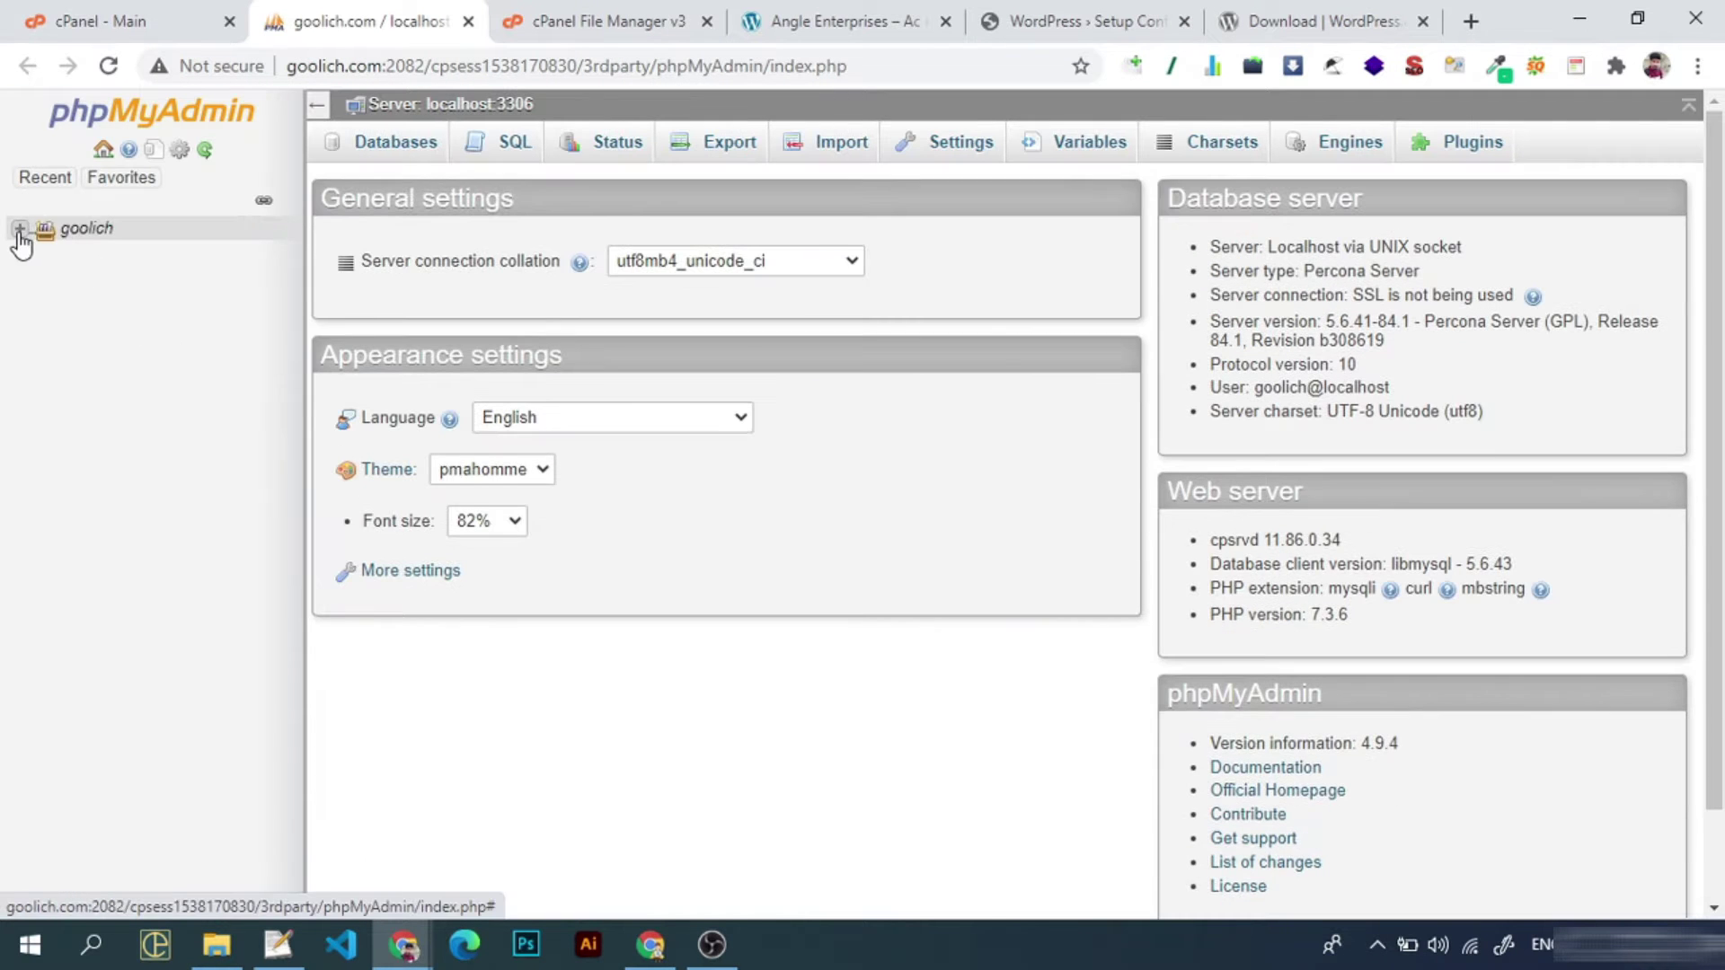
{"action": "left_click", "coordinate": [20, 232]}
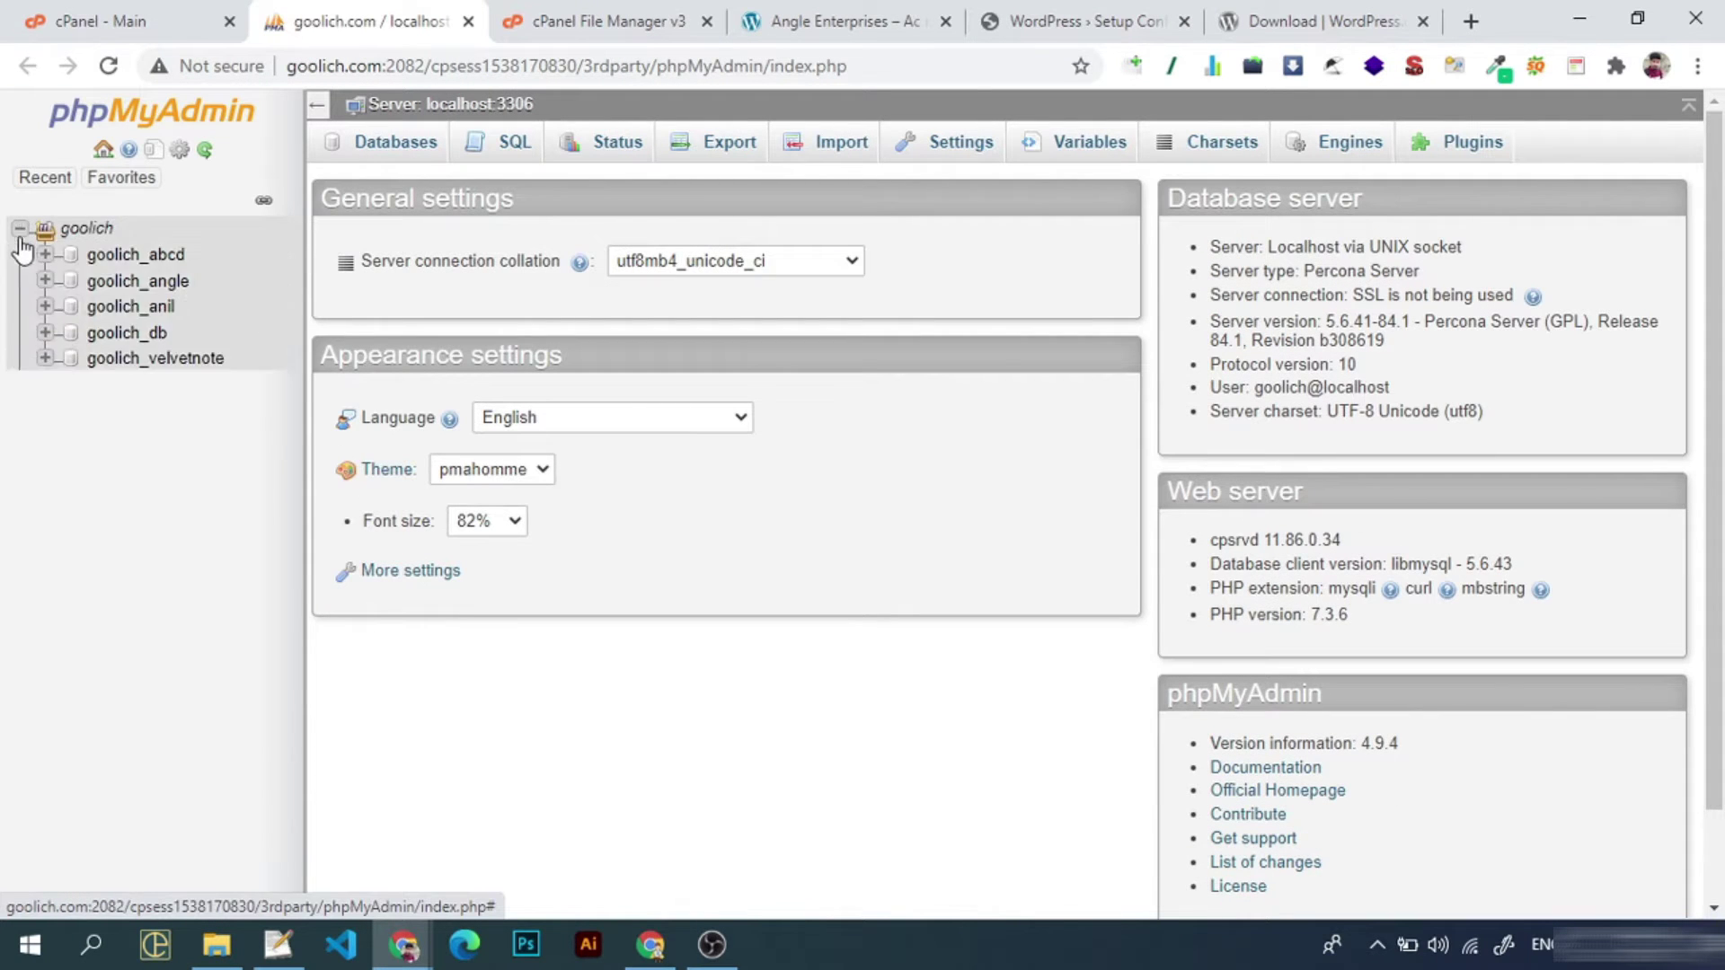
{"action": "left_click", "coordinate": [161, 286]}
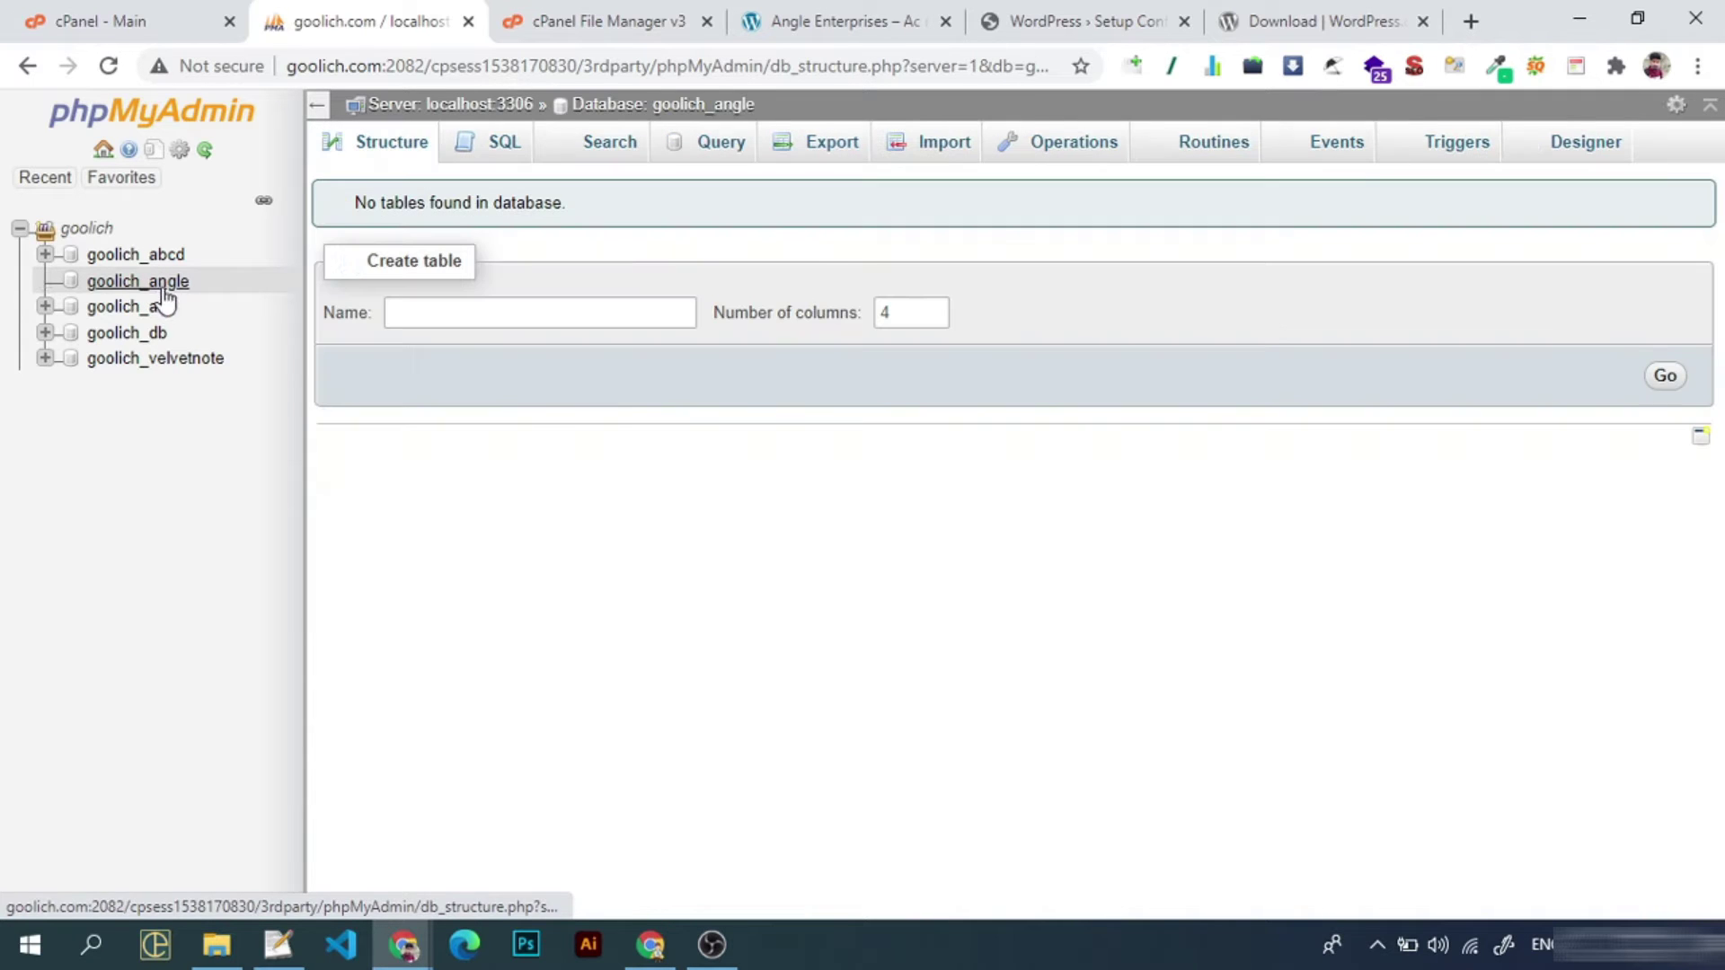
{"action": "left_click", "coordinate": [1316, 11]}
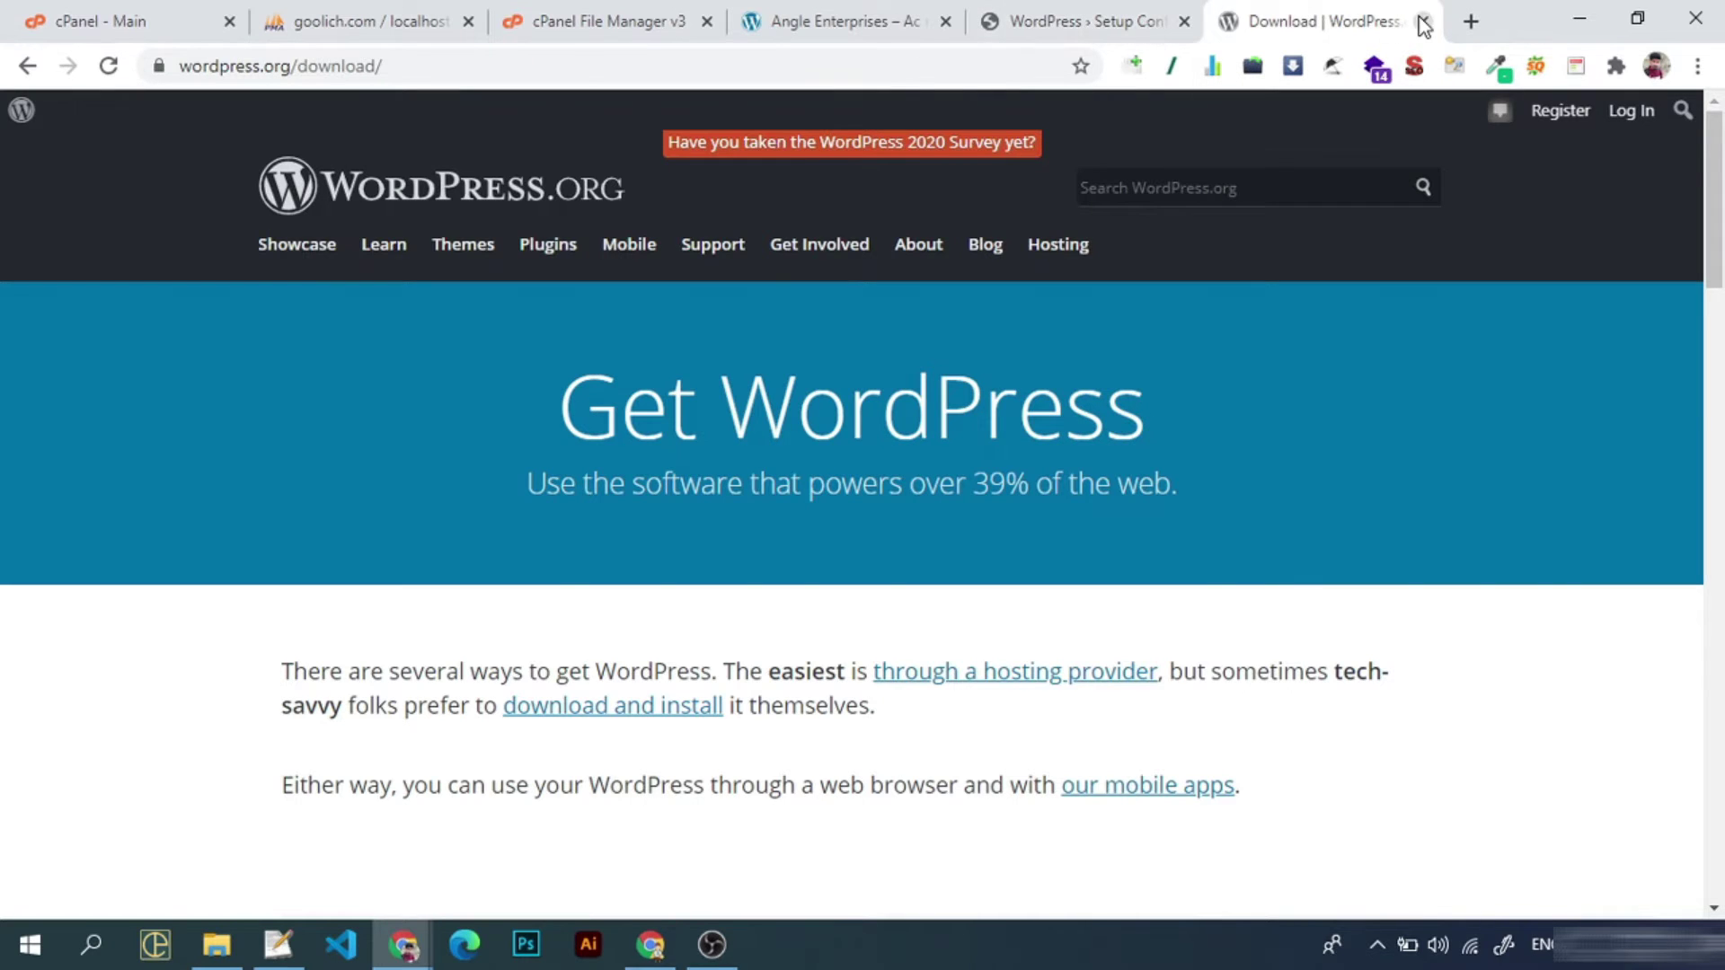
Start WordPress setup and paste goolich_angle as the database name and username.
{"action": "left_click", "coordinate": [1422, 20]}
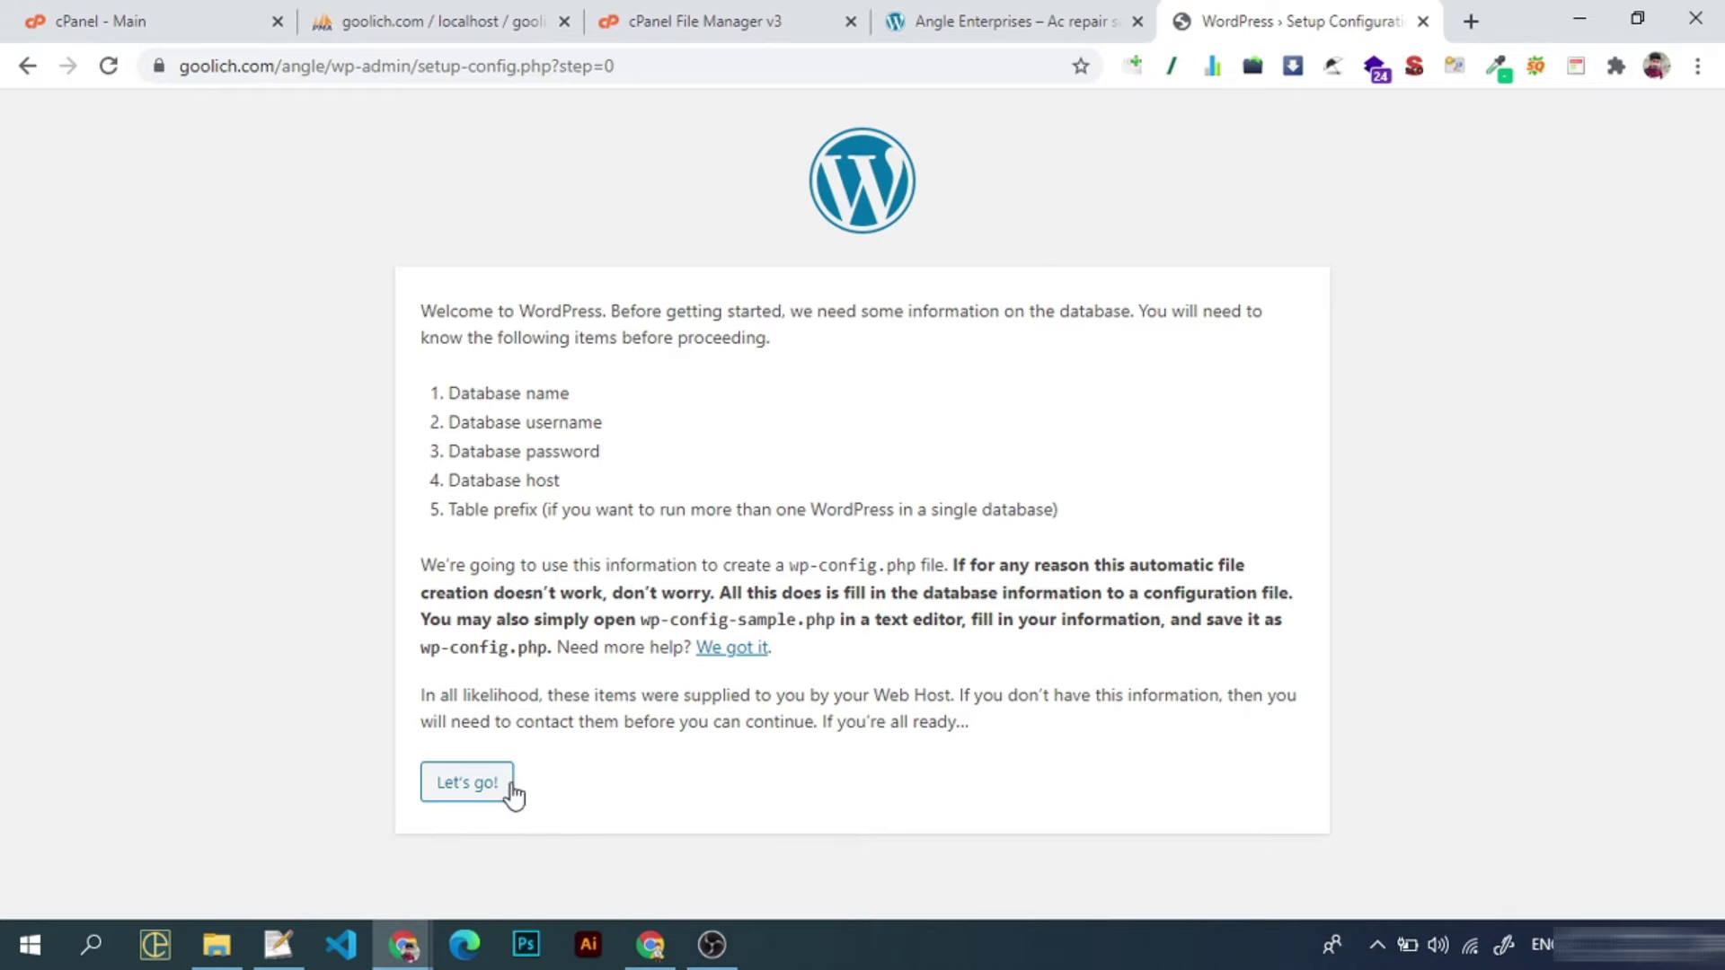
{"action": "left_click", "coordinate": [483, 785]}
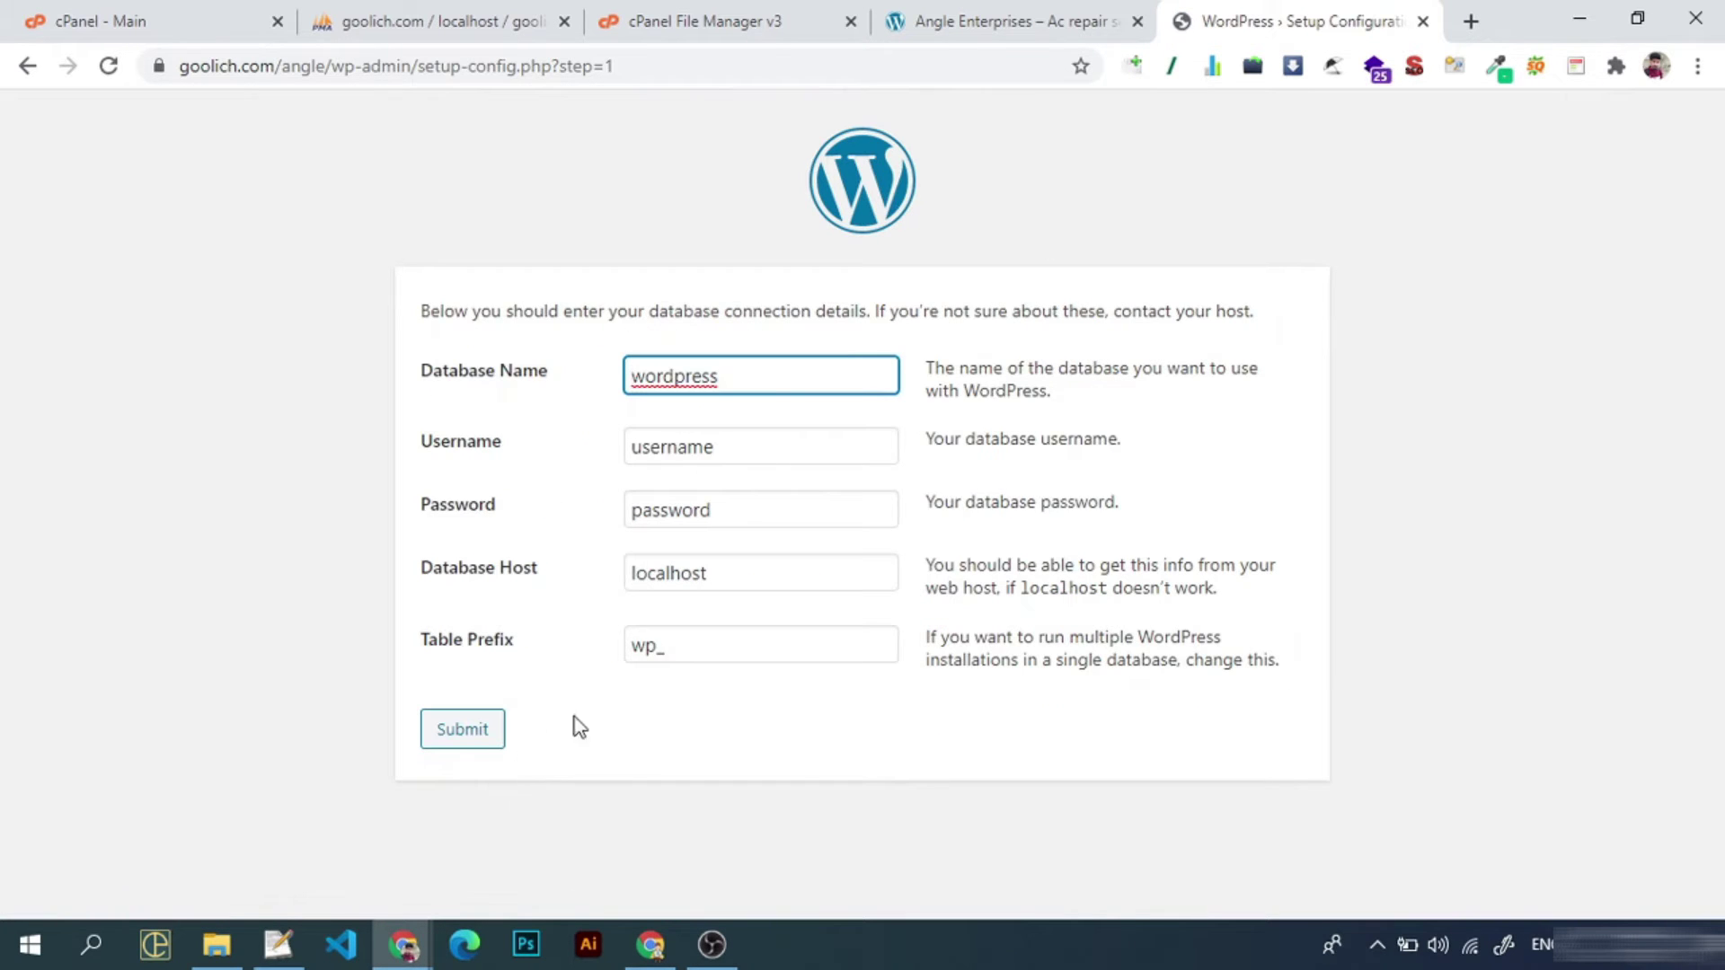
{"action": "key", "text": "alt+Tab"}
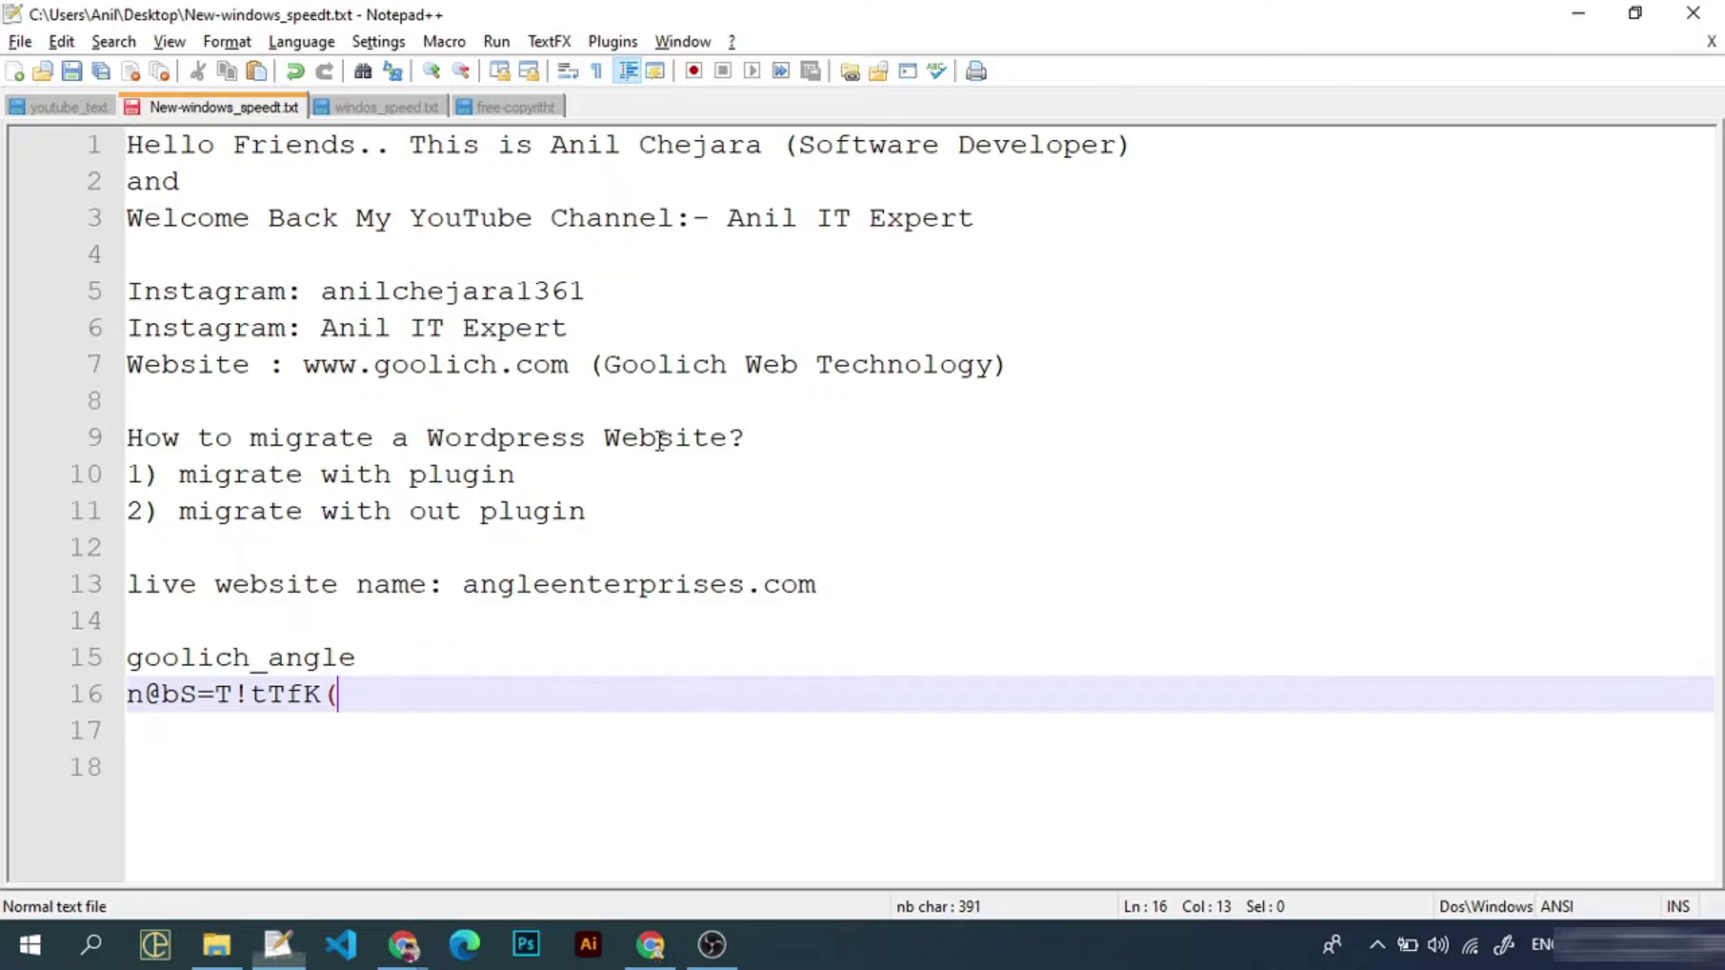
{"action": "left_click_drag", "start_coordinate": [370, 665], "coordinate": [132, 665]}
{"action": "key", "text": "ctrl+c"}
{"action": "key", "text": "alt+Tab"}
{"action": "double_click", "coordinate": [762, 393]}
{"action": "key", "text": "ctrl+v"}
{"action": "left_click", "coordinate": [731, 458]}
{"action": "key", "text": "ctrl+a"}
{"action": "key", "text": "ctrl+v"}
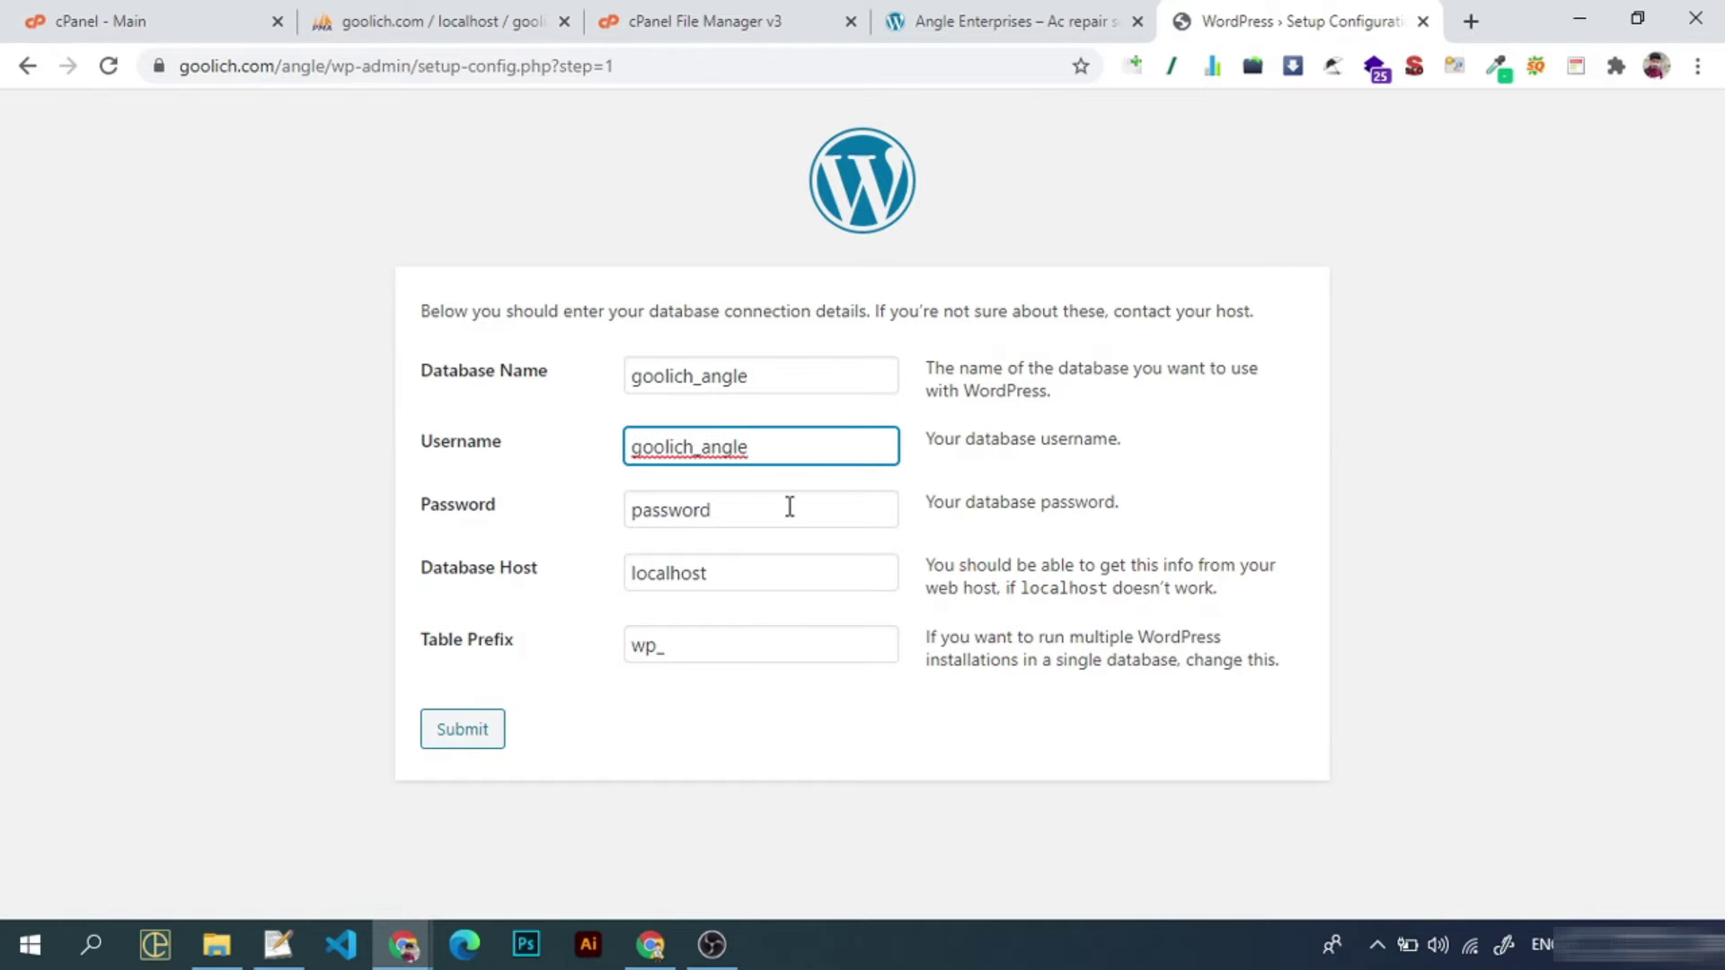
Paste the saved database password from the notes and submit the connection details.
{"action": "key", "text": "alt+Tab"}
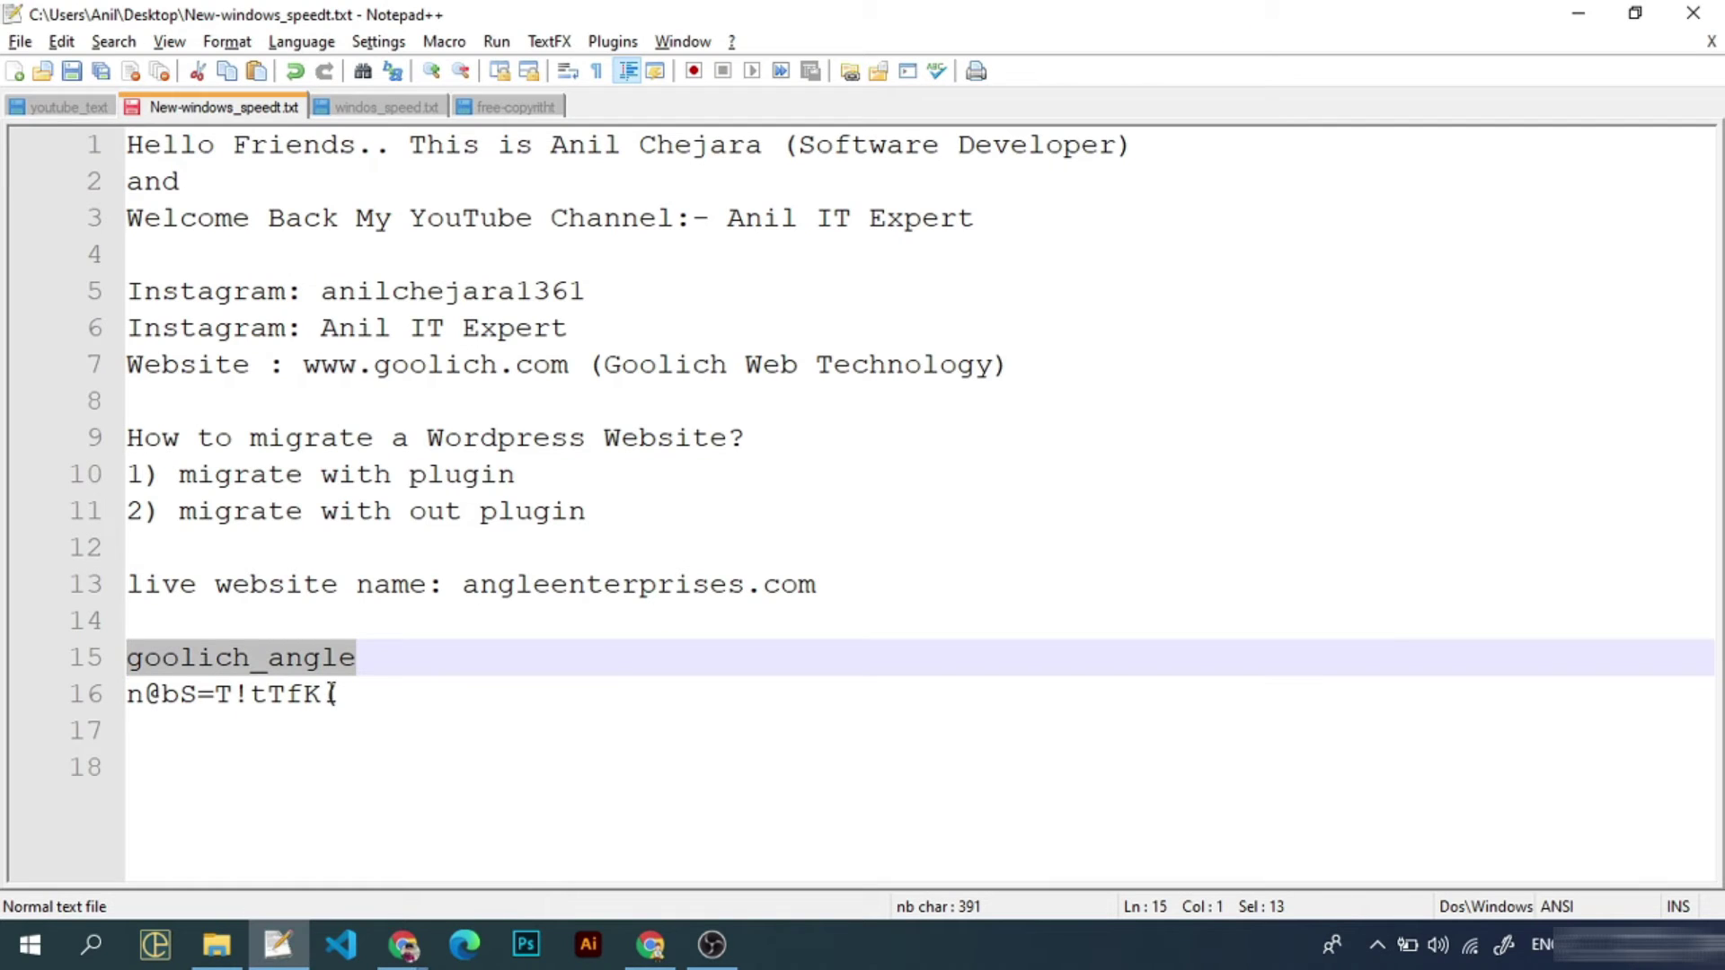
{"action": "left_click_drag", "start_coordinate": [359, 696], "coordinate": [133, 694]}
{"action": "key", "text": "ctrl+c"}
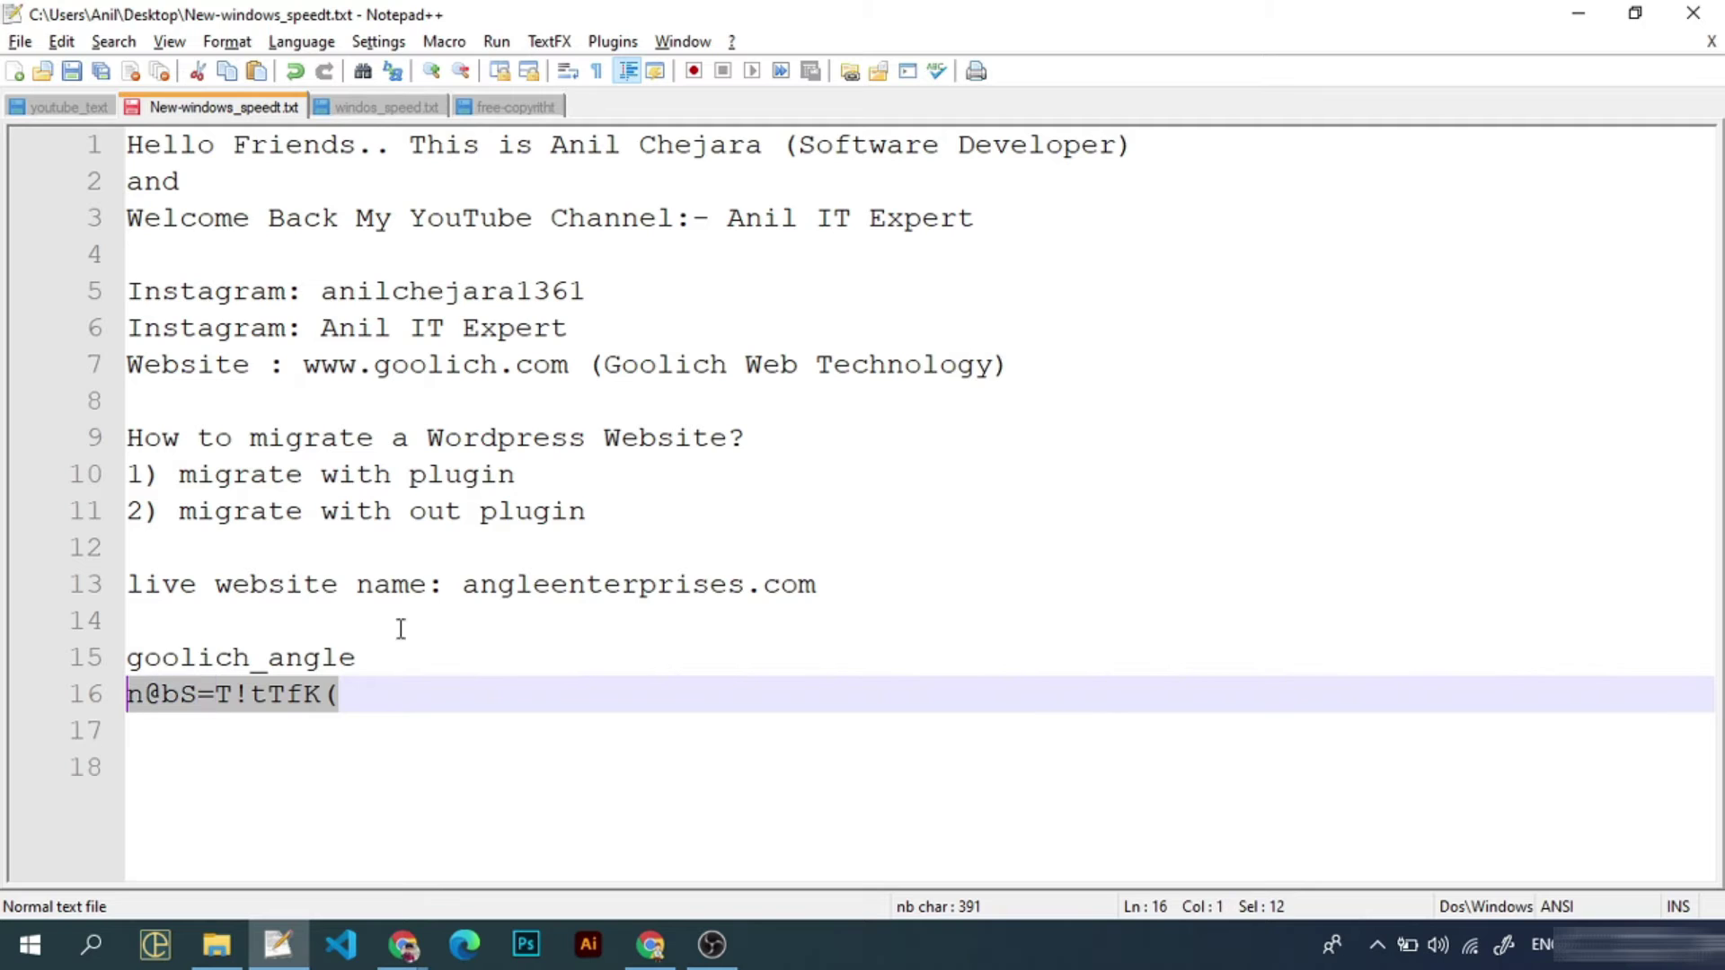
{"action": "key", "text": "alt+Tab"}
{"action": "left_click_drag", "start_coordinate": [730, 509], "coordinate": [586, 510]}
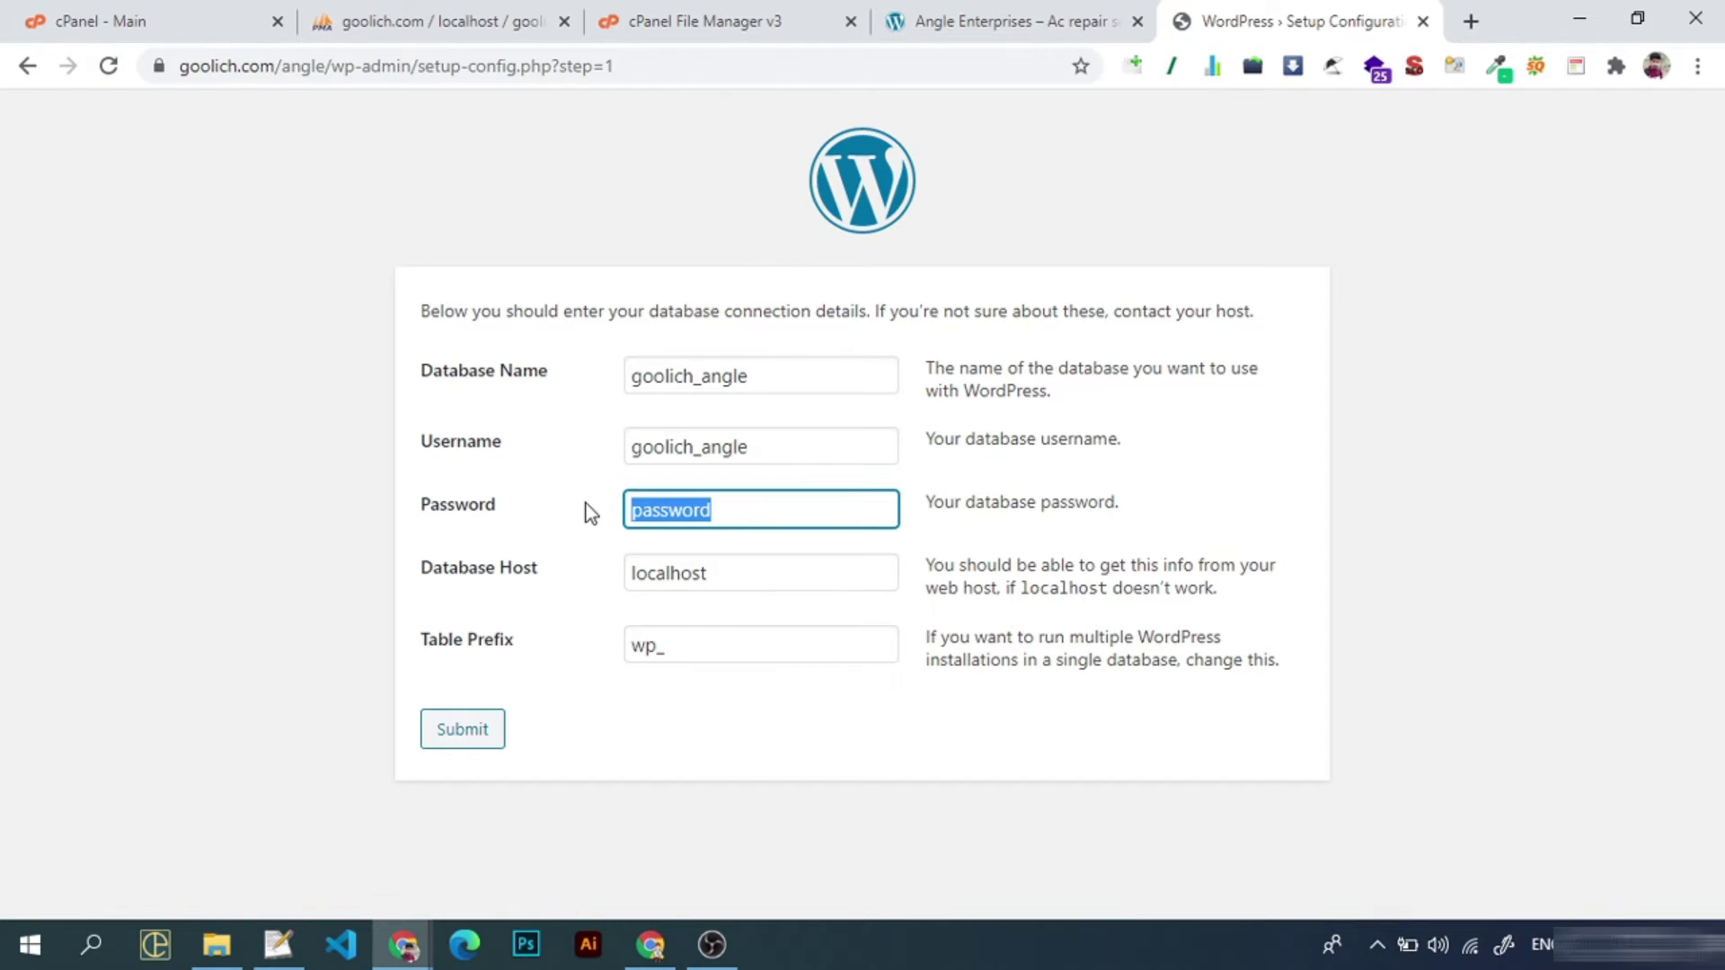
{"action": "key", "text": "ctrl+v"}
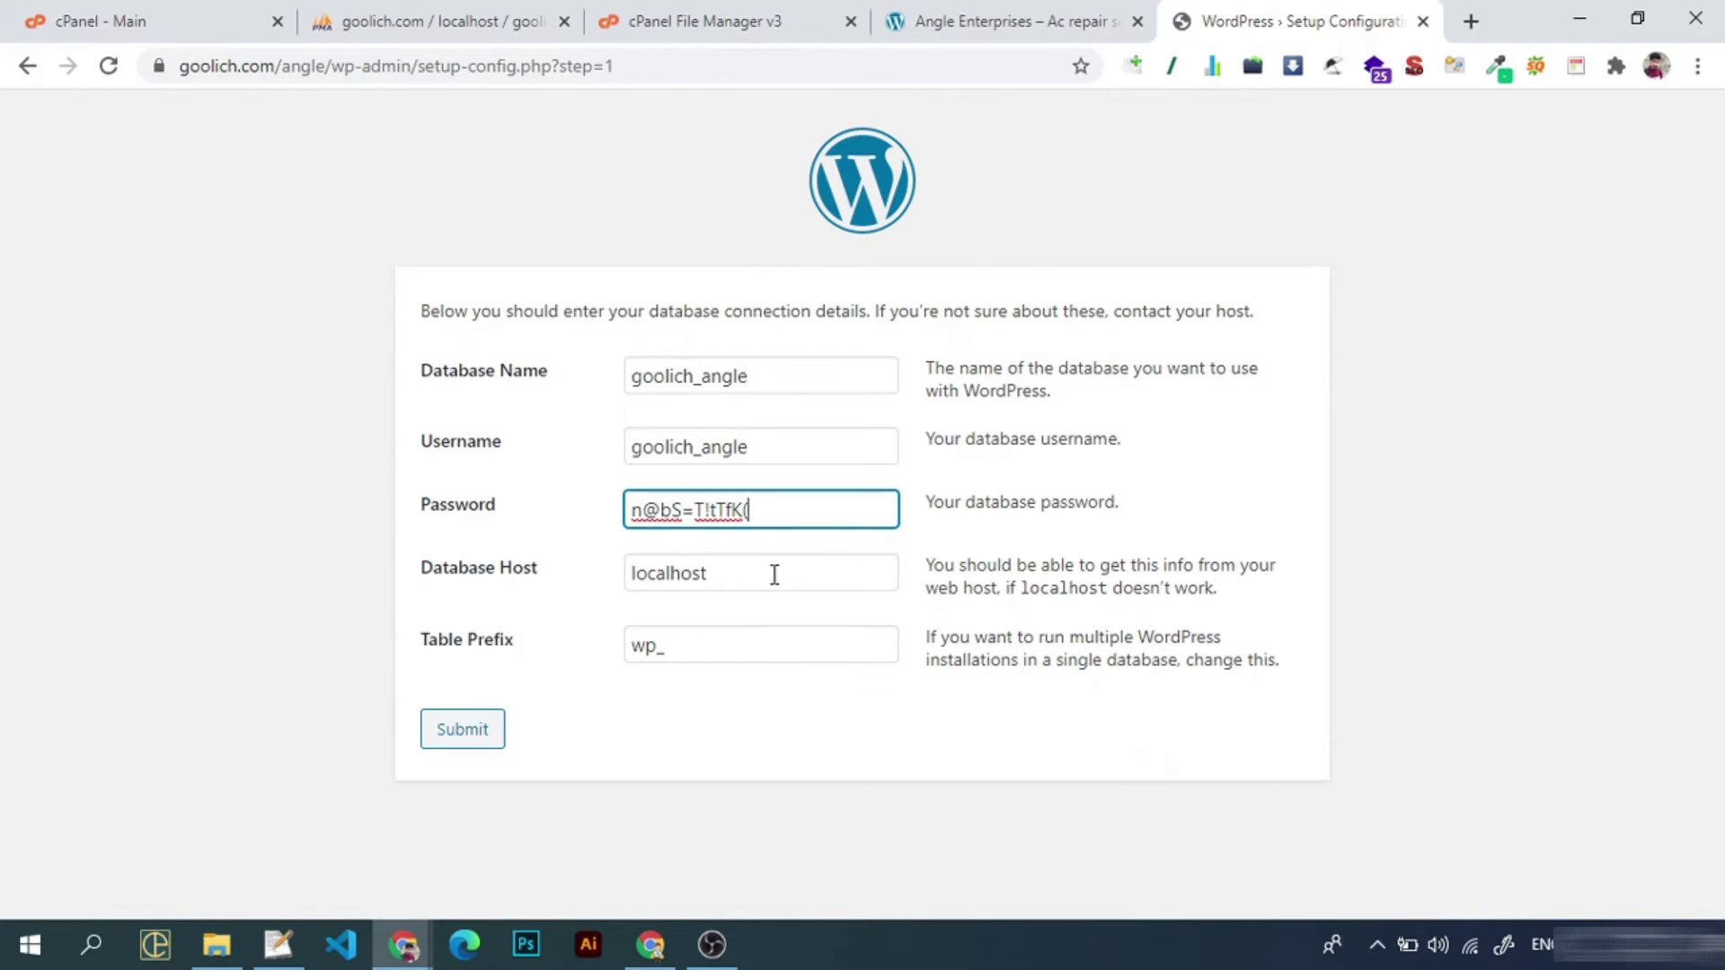
{"action": "left_click", "coordinate": [463, 728]}
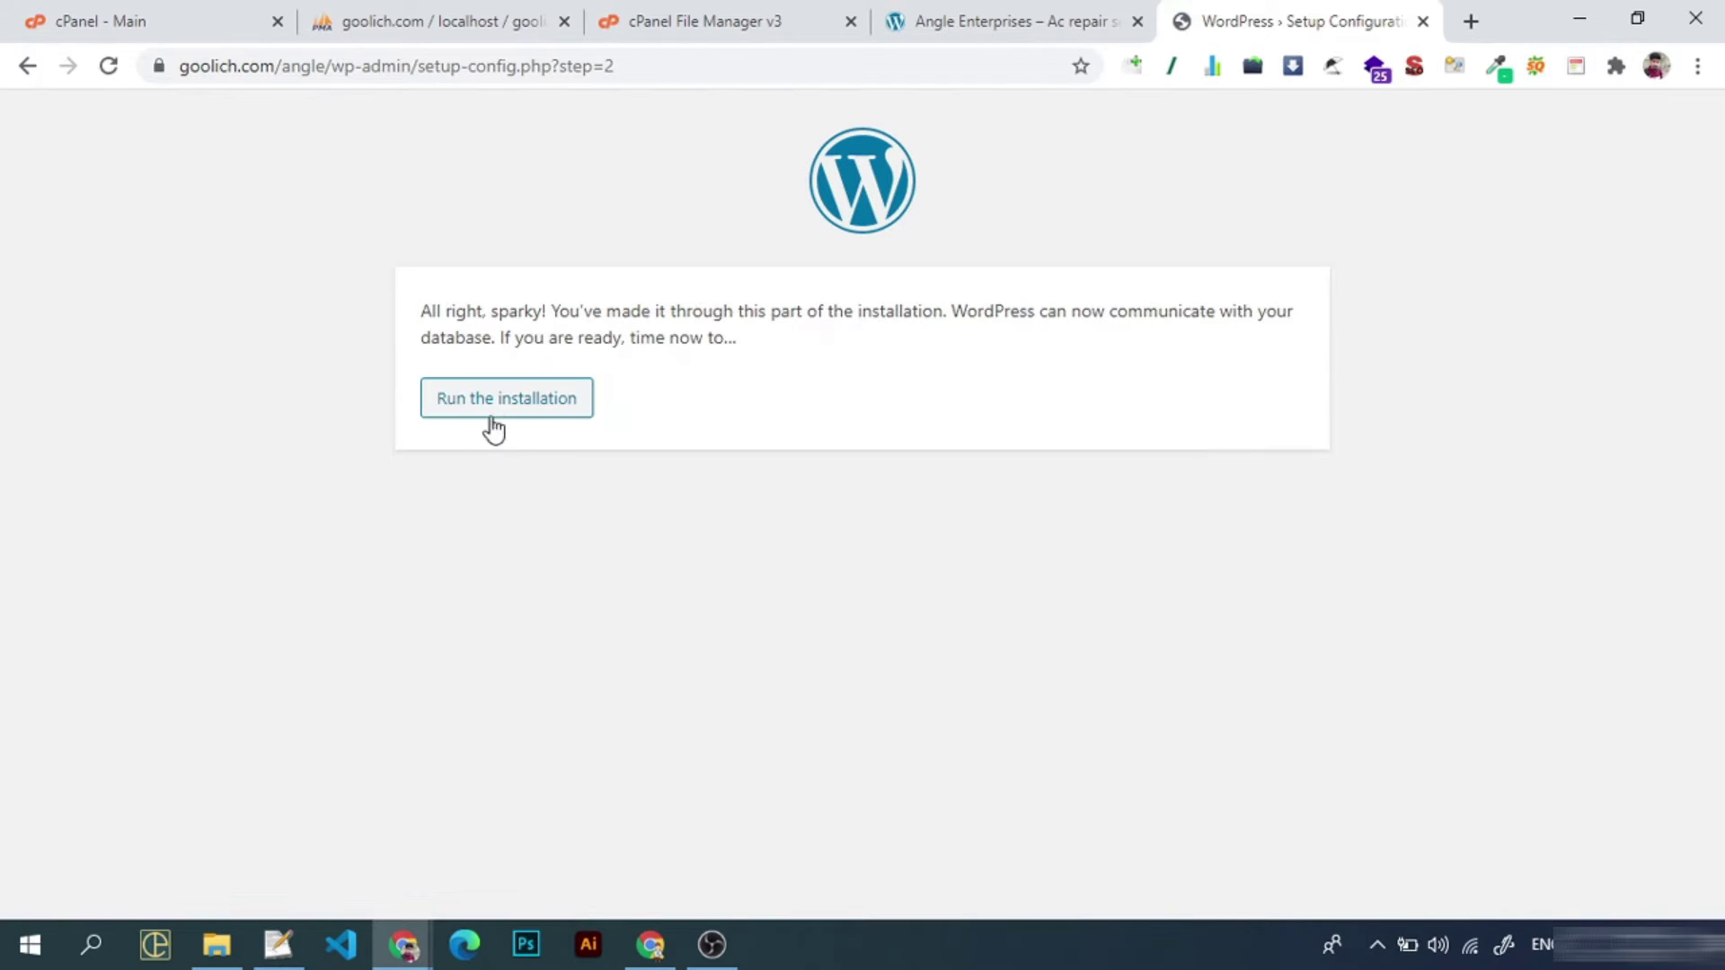
Run the installation and fill in site title 'testing' and the suggested admin username.
{"action": "left_click", "coordinate": [488, 409]}
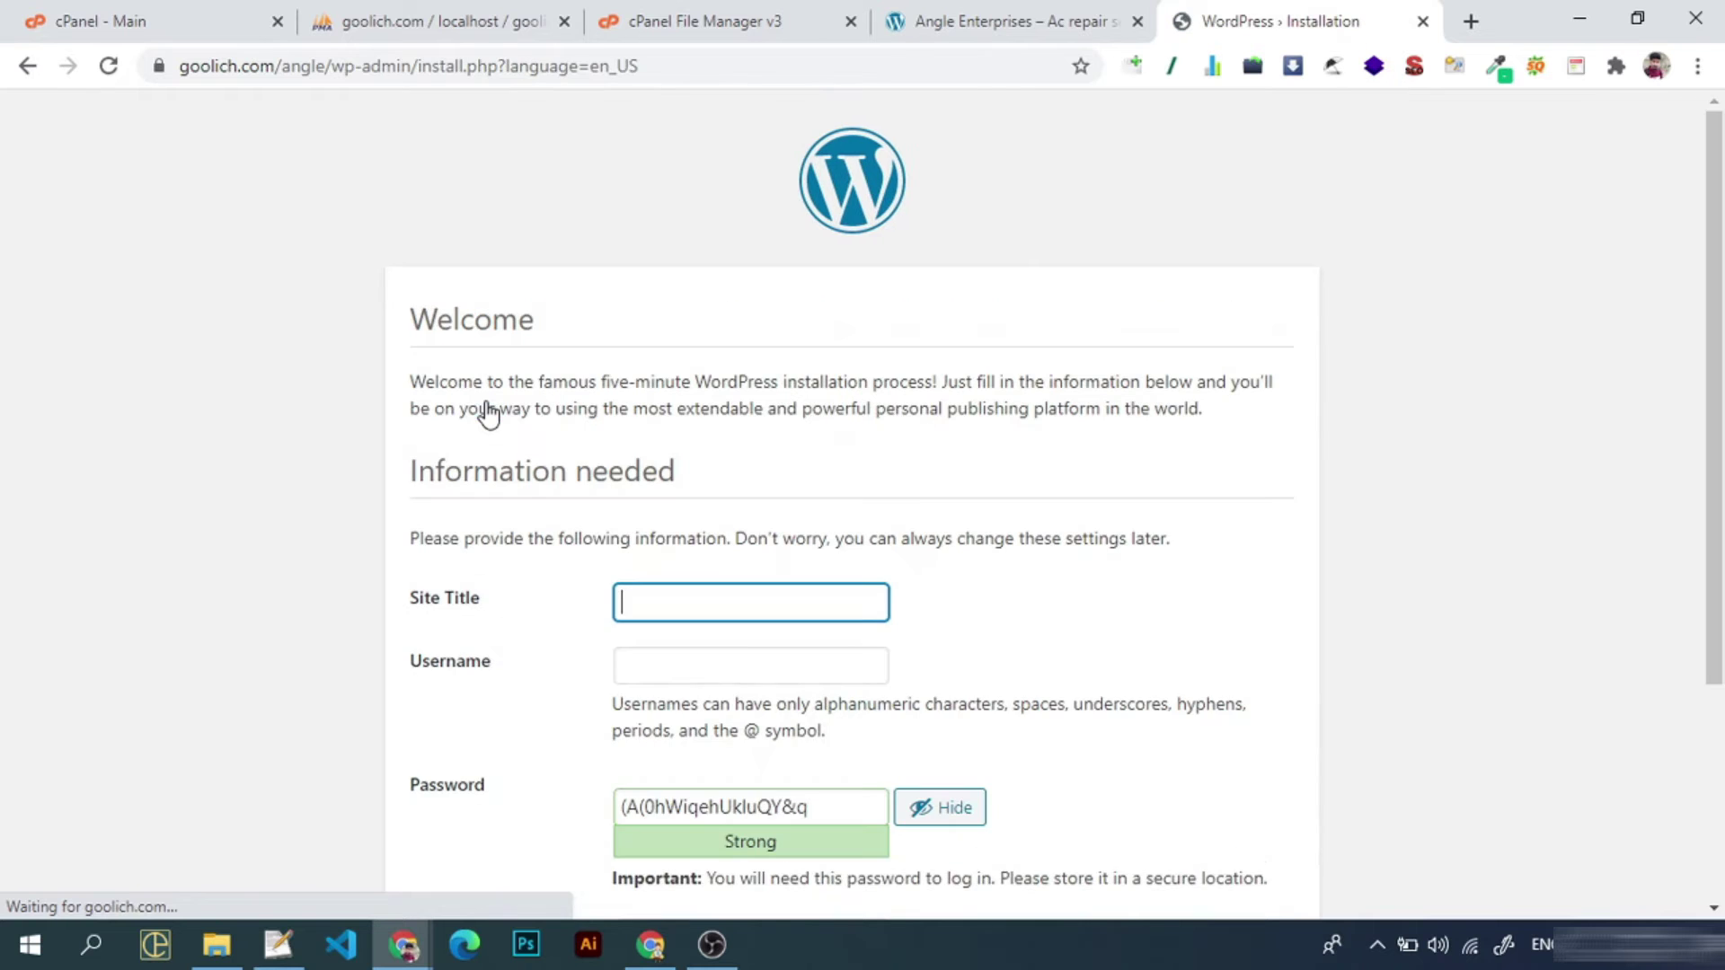
{"action": "scroll", "coordinate": [743, 493], "scroll_direction": "down", "scroll_amount": 3}
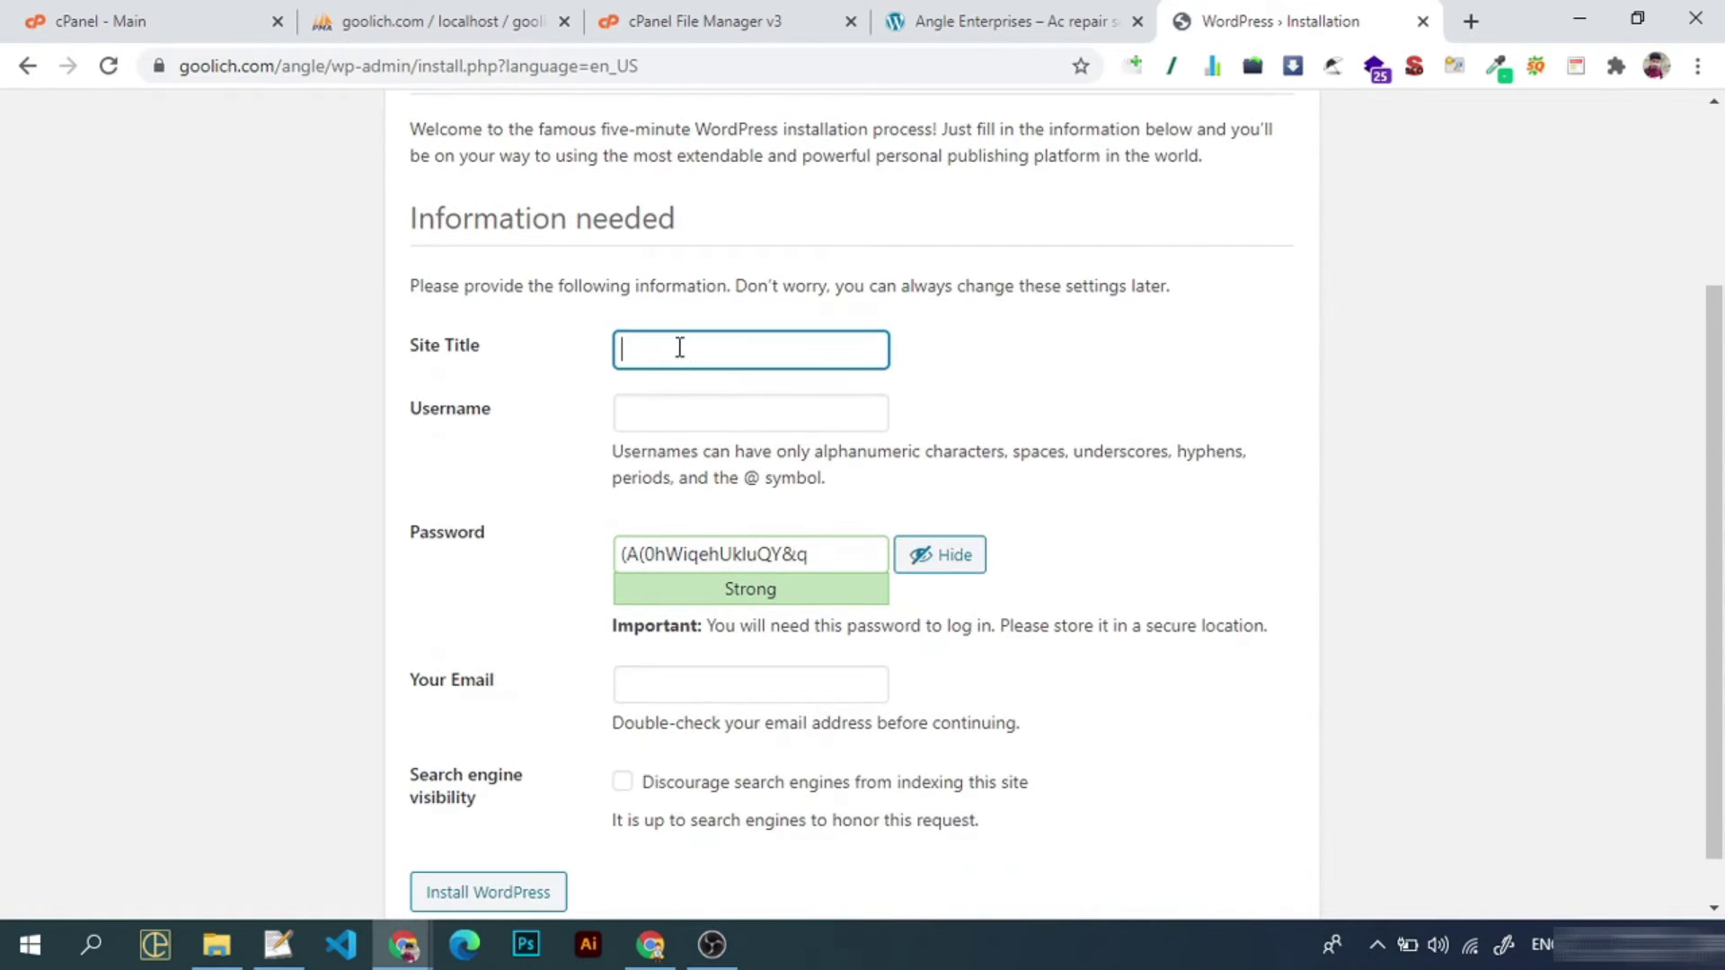
{"action": "left_click", "coordinate": [681, 350]}
{"action": "left_click", "coordinate": [700, 410]}
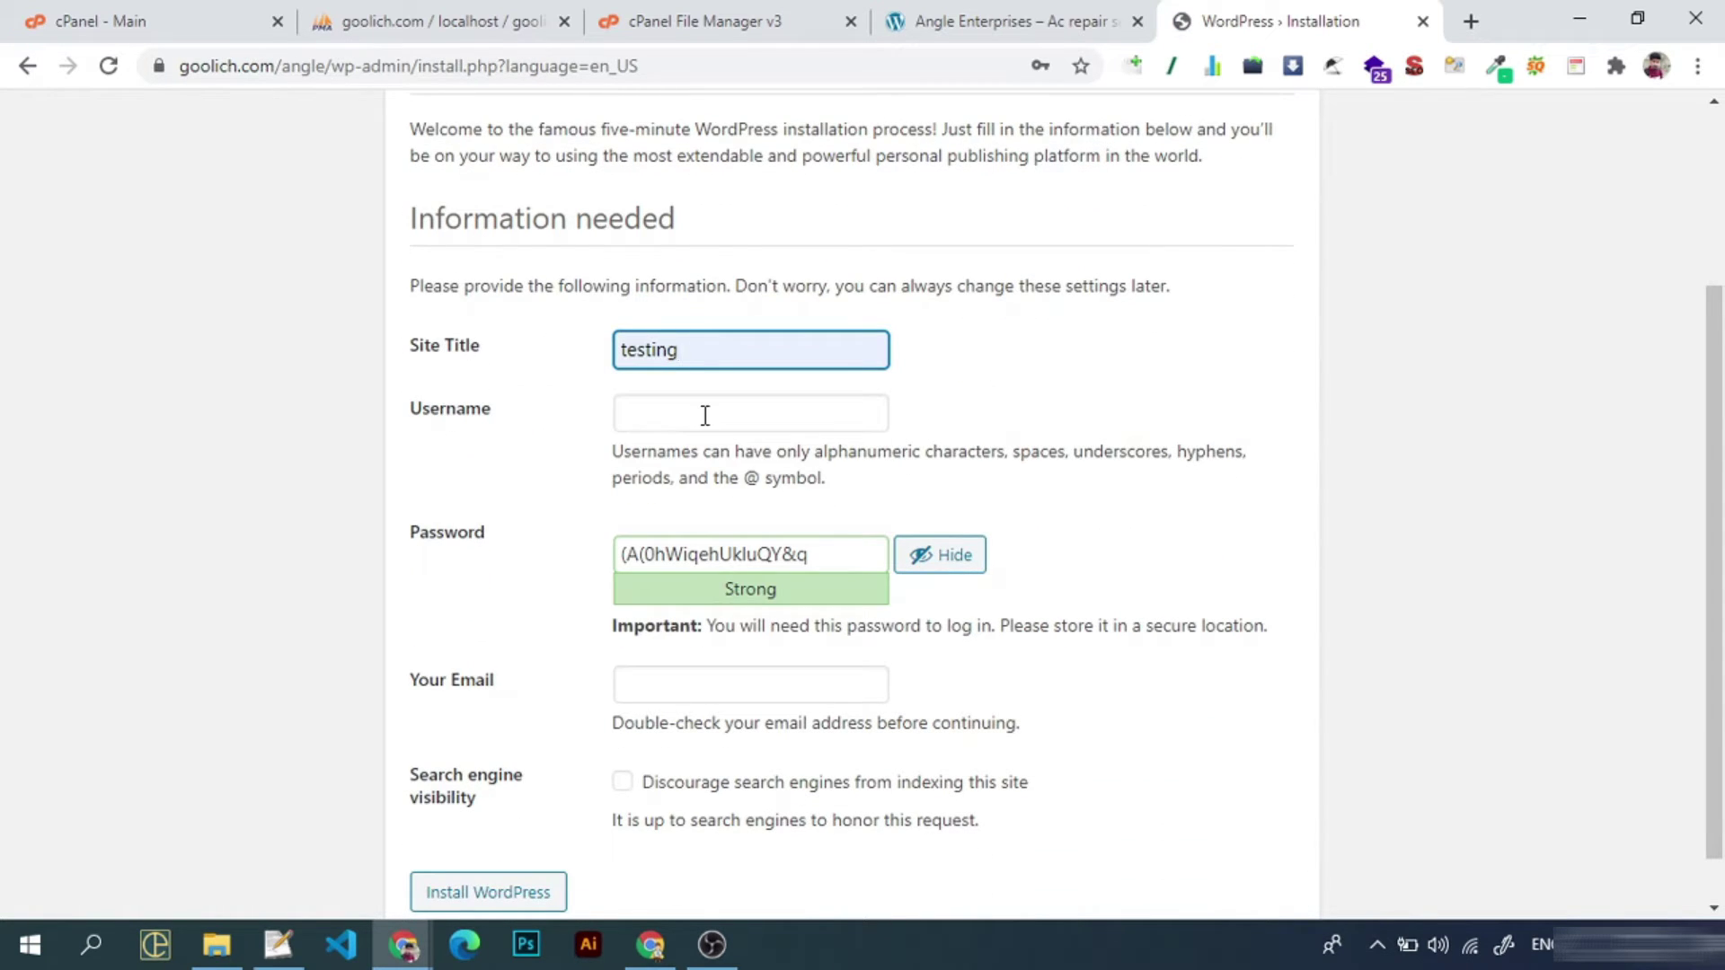
{"action": "left_click", "coordinate": [705, 415]}
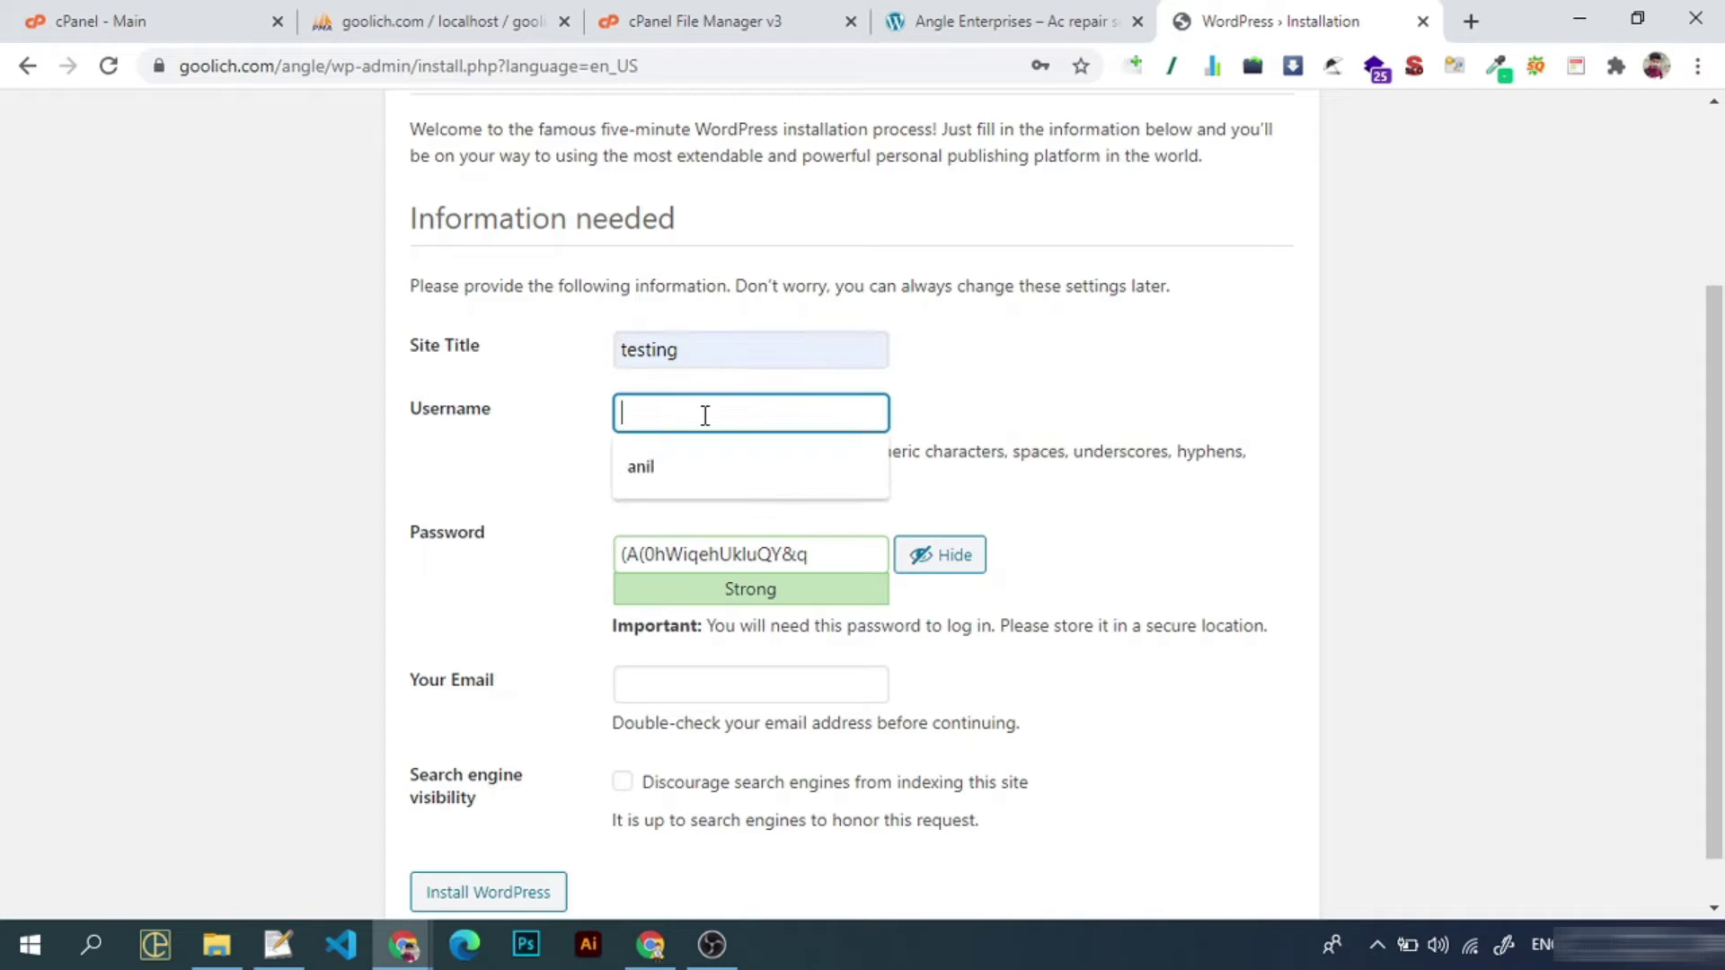
{"action": "left_click", "coordinate": [714, 476]}
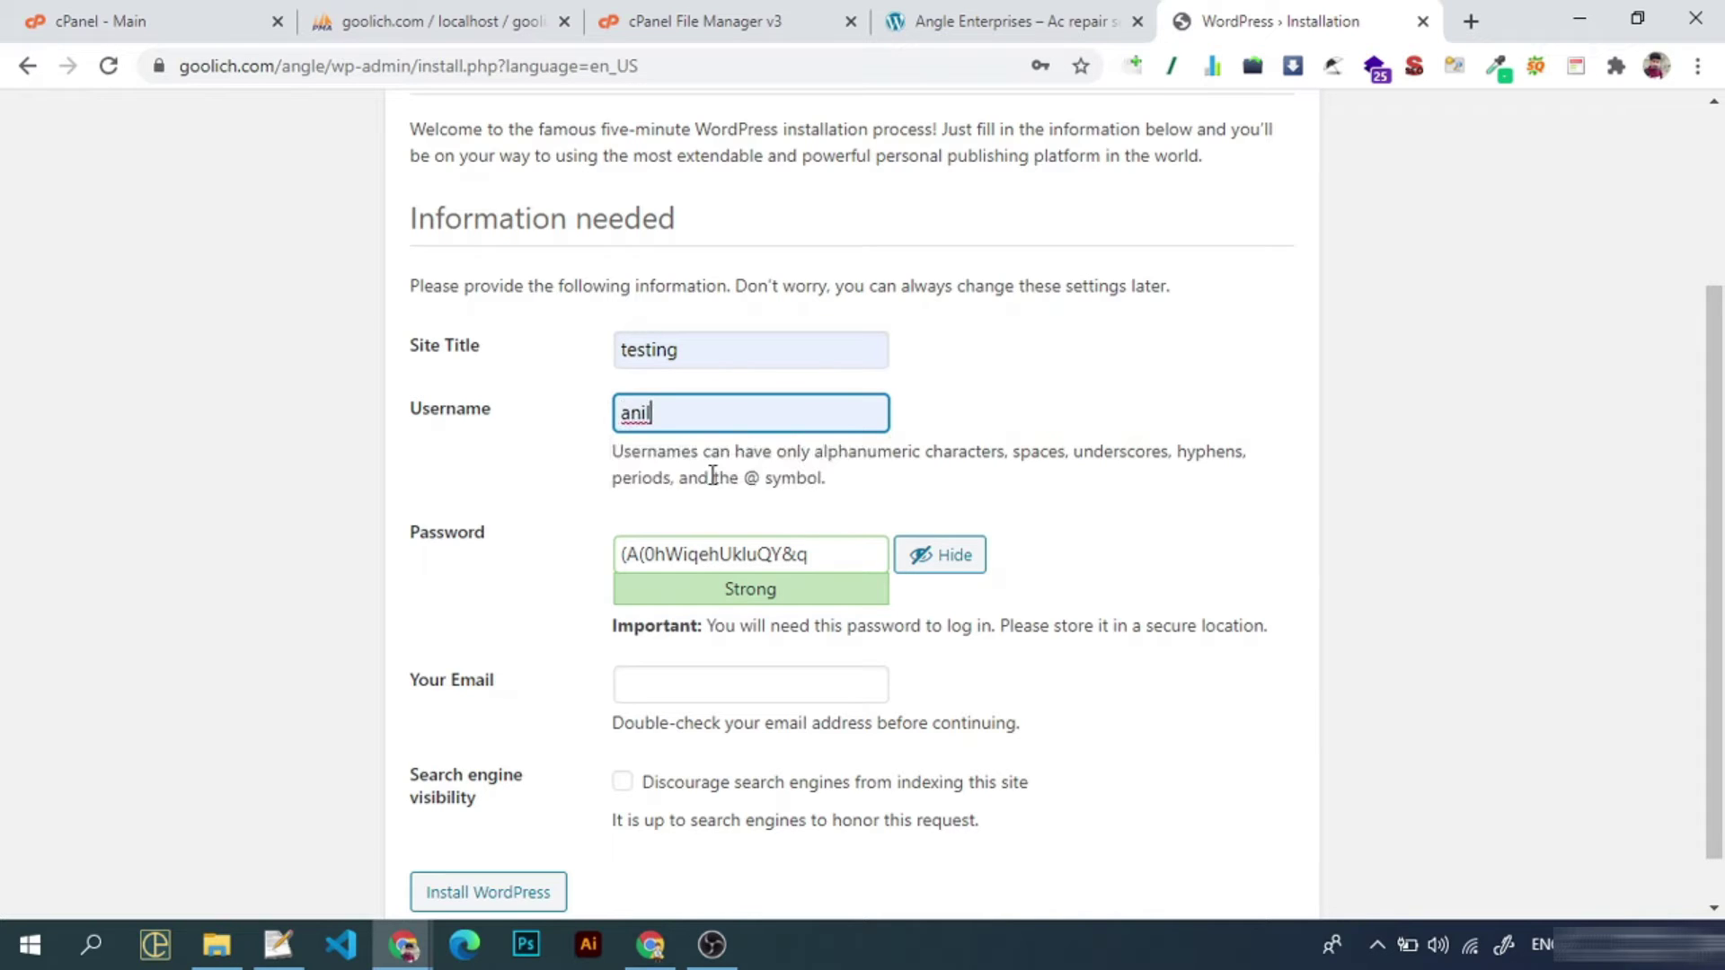
Set a weak admin password and the admin e-mail, install WordPress, and dismiss Chrome's warning.
{"action": "left_click_drag", "start_coordinate": [832, 560], "coordinate": [562, 569]}
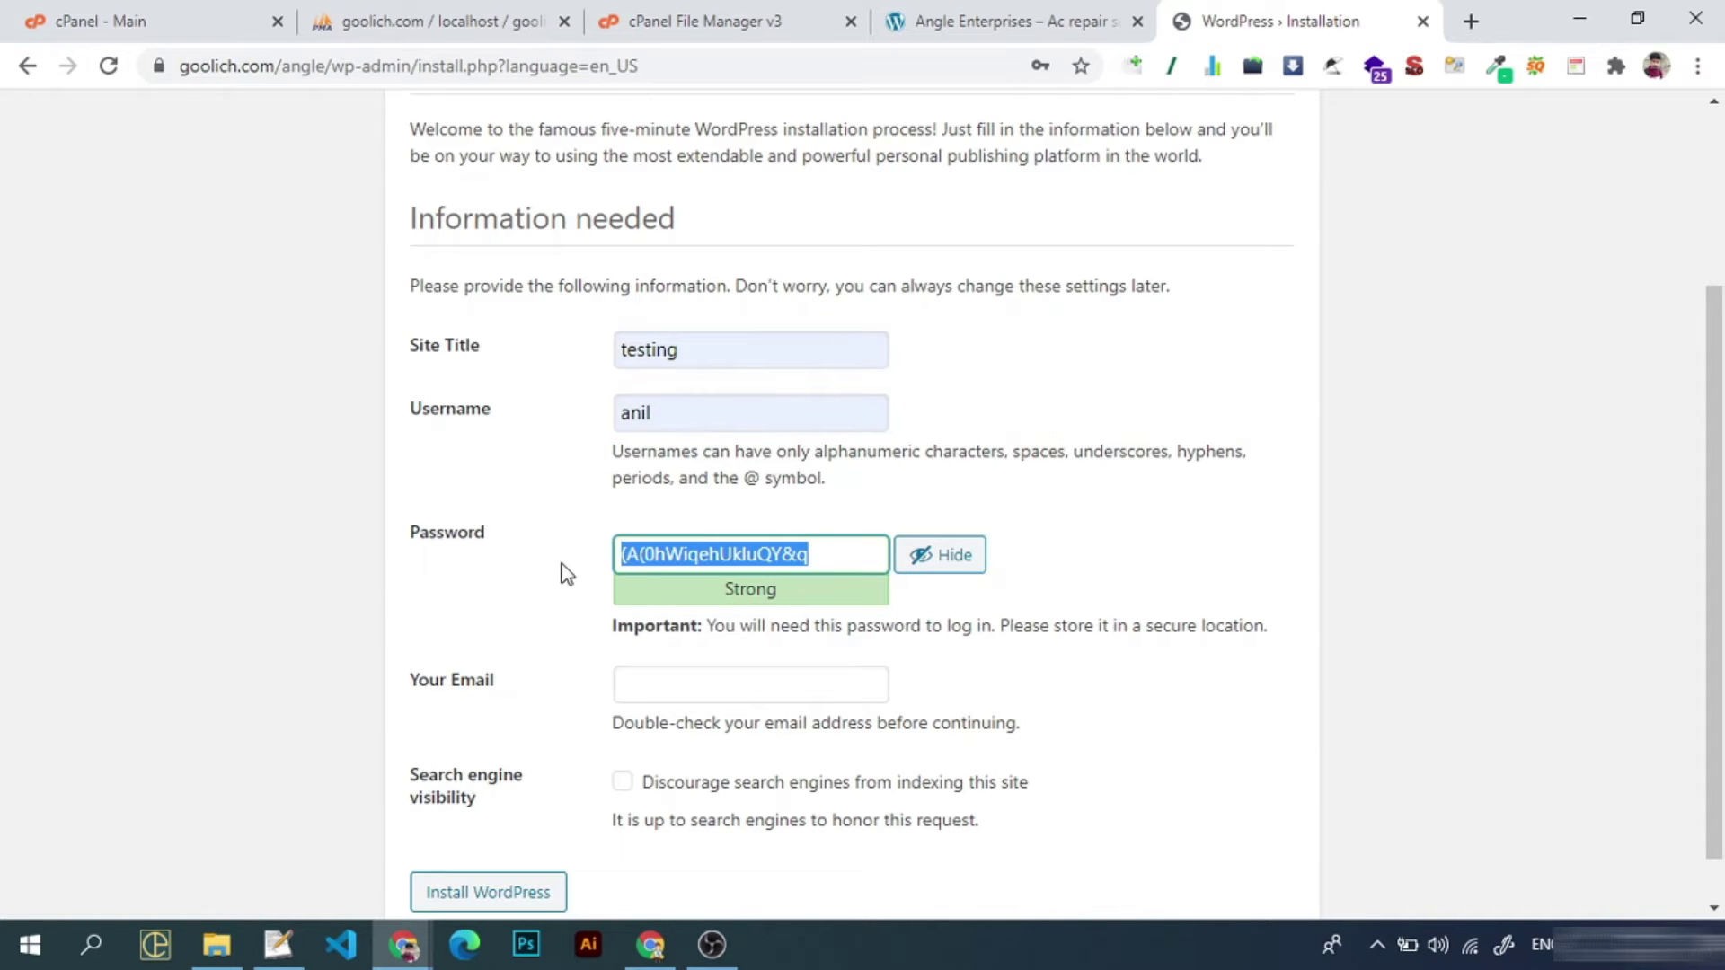
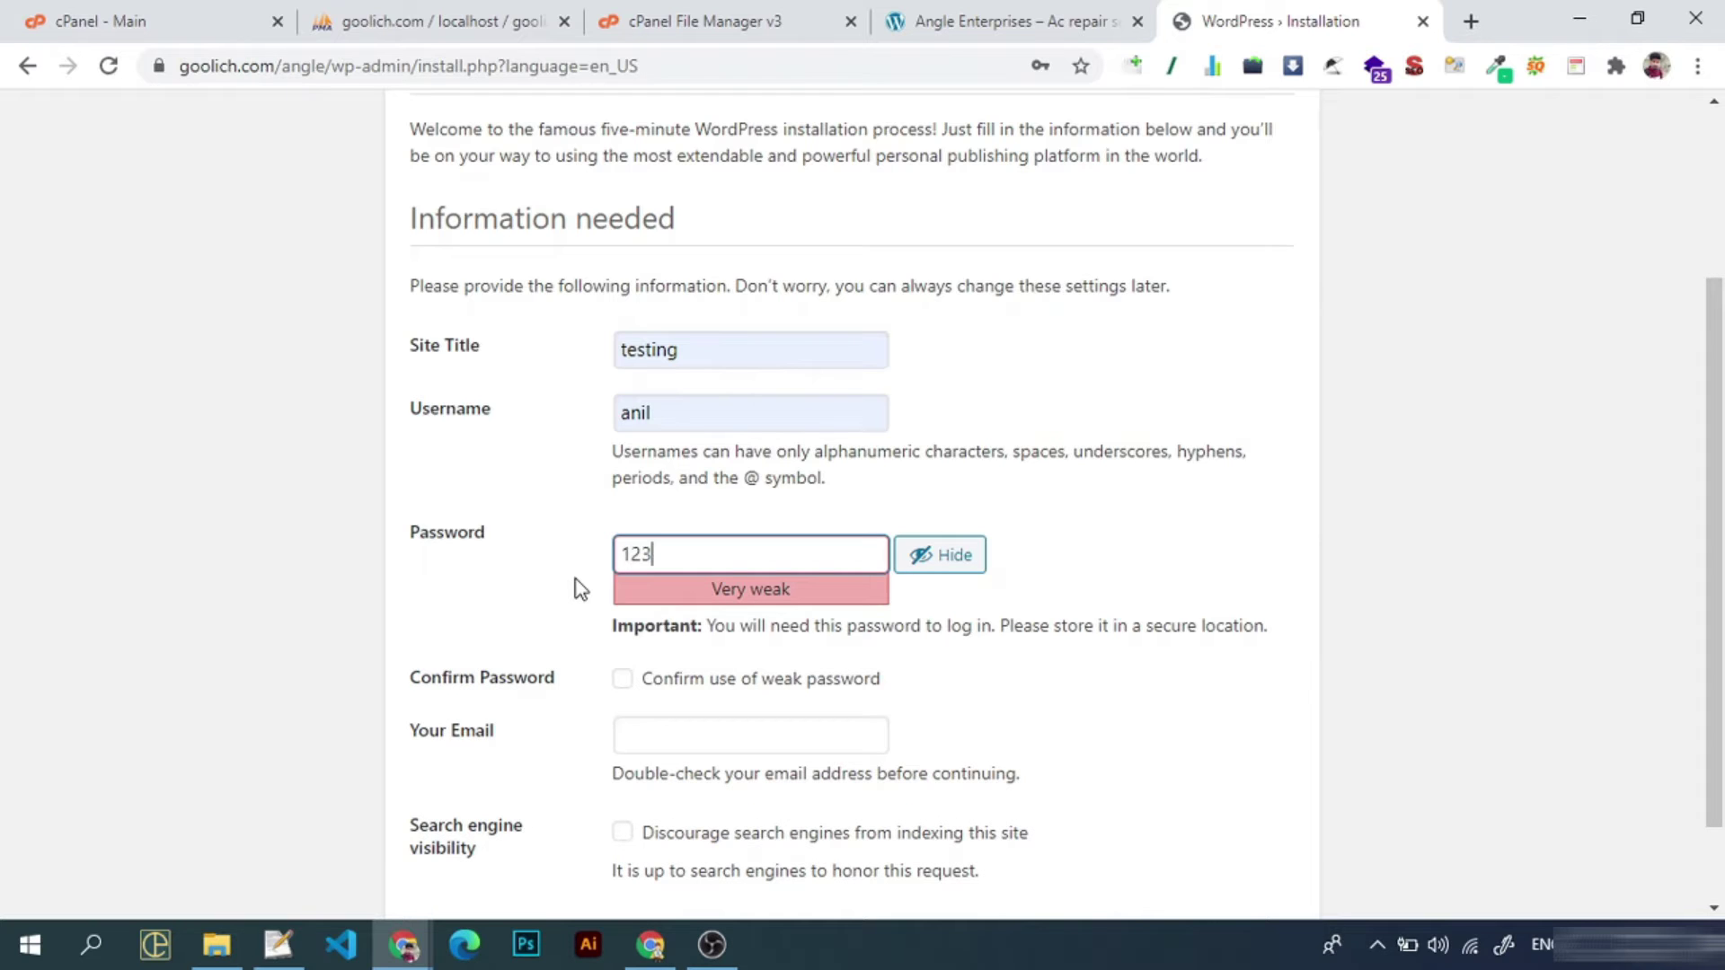
{"action": "left_click", "coordinate": [622, 679]}
{"action": "scroll", "coordinate": [749, 620], "scroll_direction": "down", "scroll_amount": 1}
{"action": "left_click", "coordinate": [720, 630]}
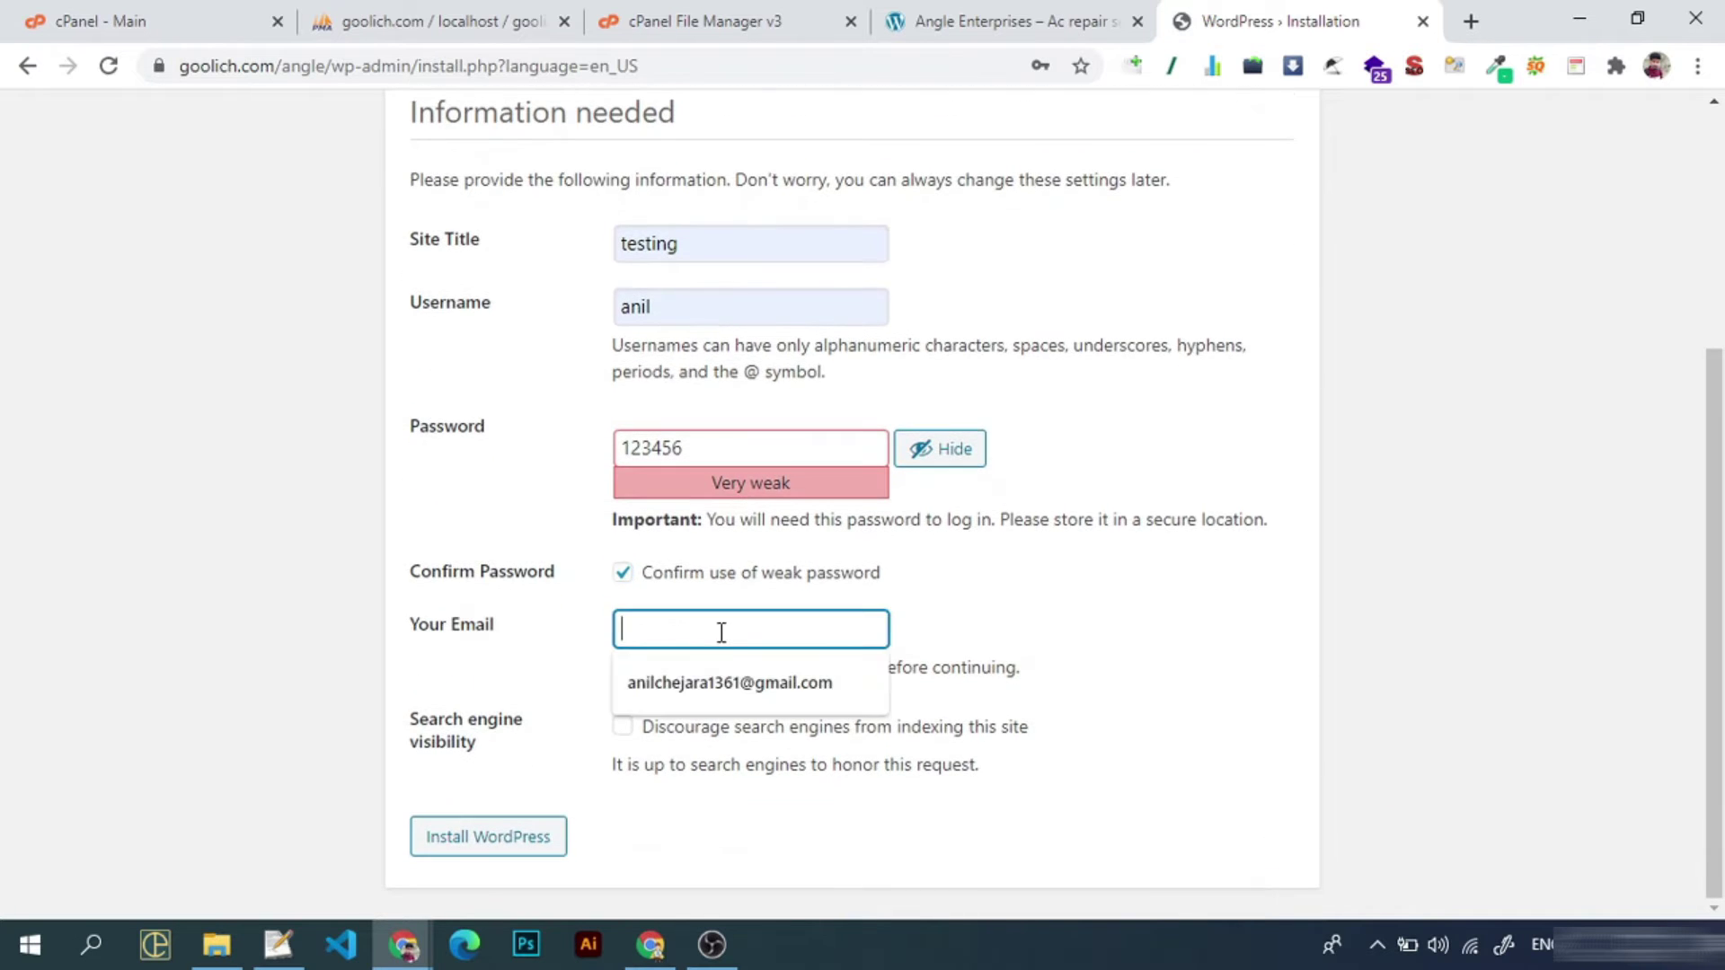
{"action": "left_click", "coordinate": [725, 687]}
{"action": "left_click", "coordinate": [525, 839]}
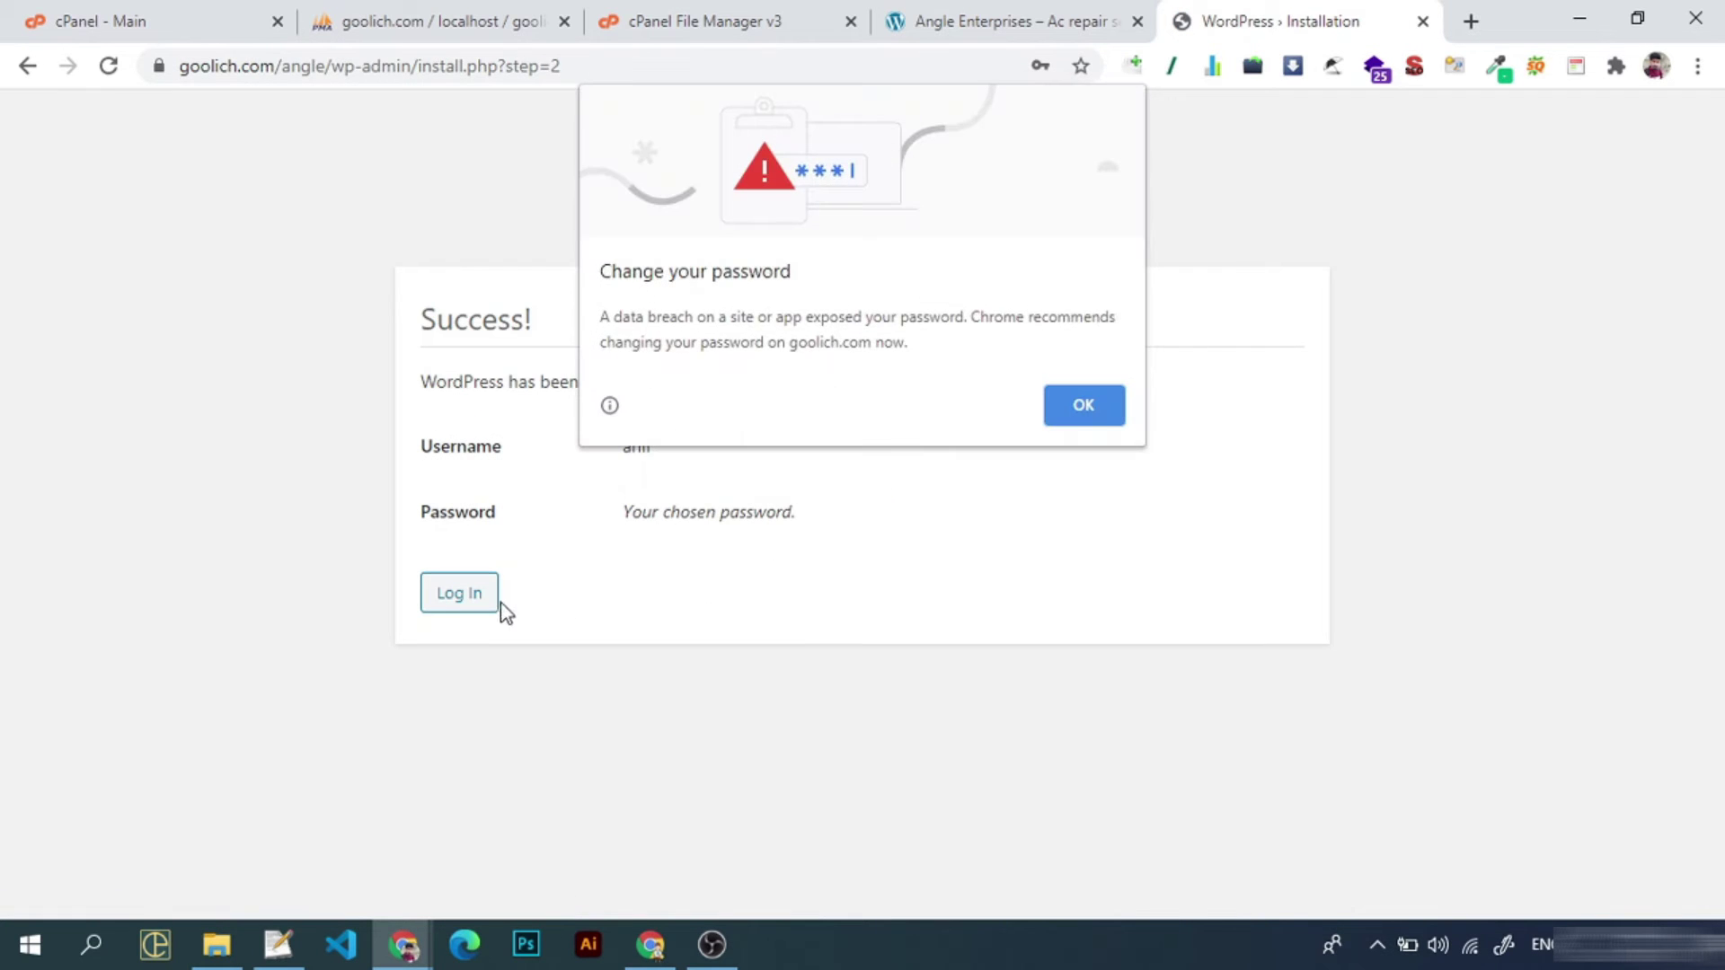
{"action": "left_click", "coordinate": [1092, 412]}
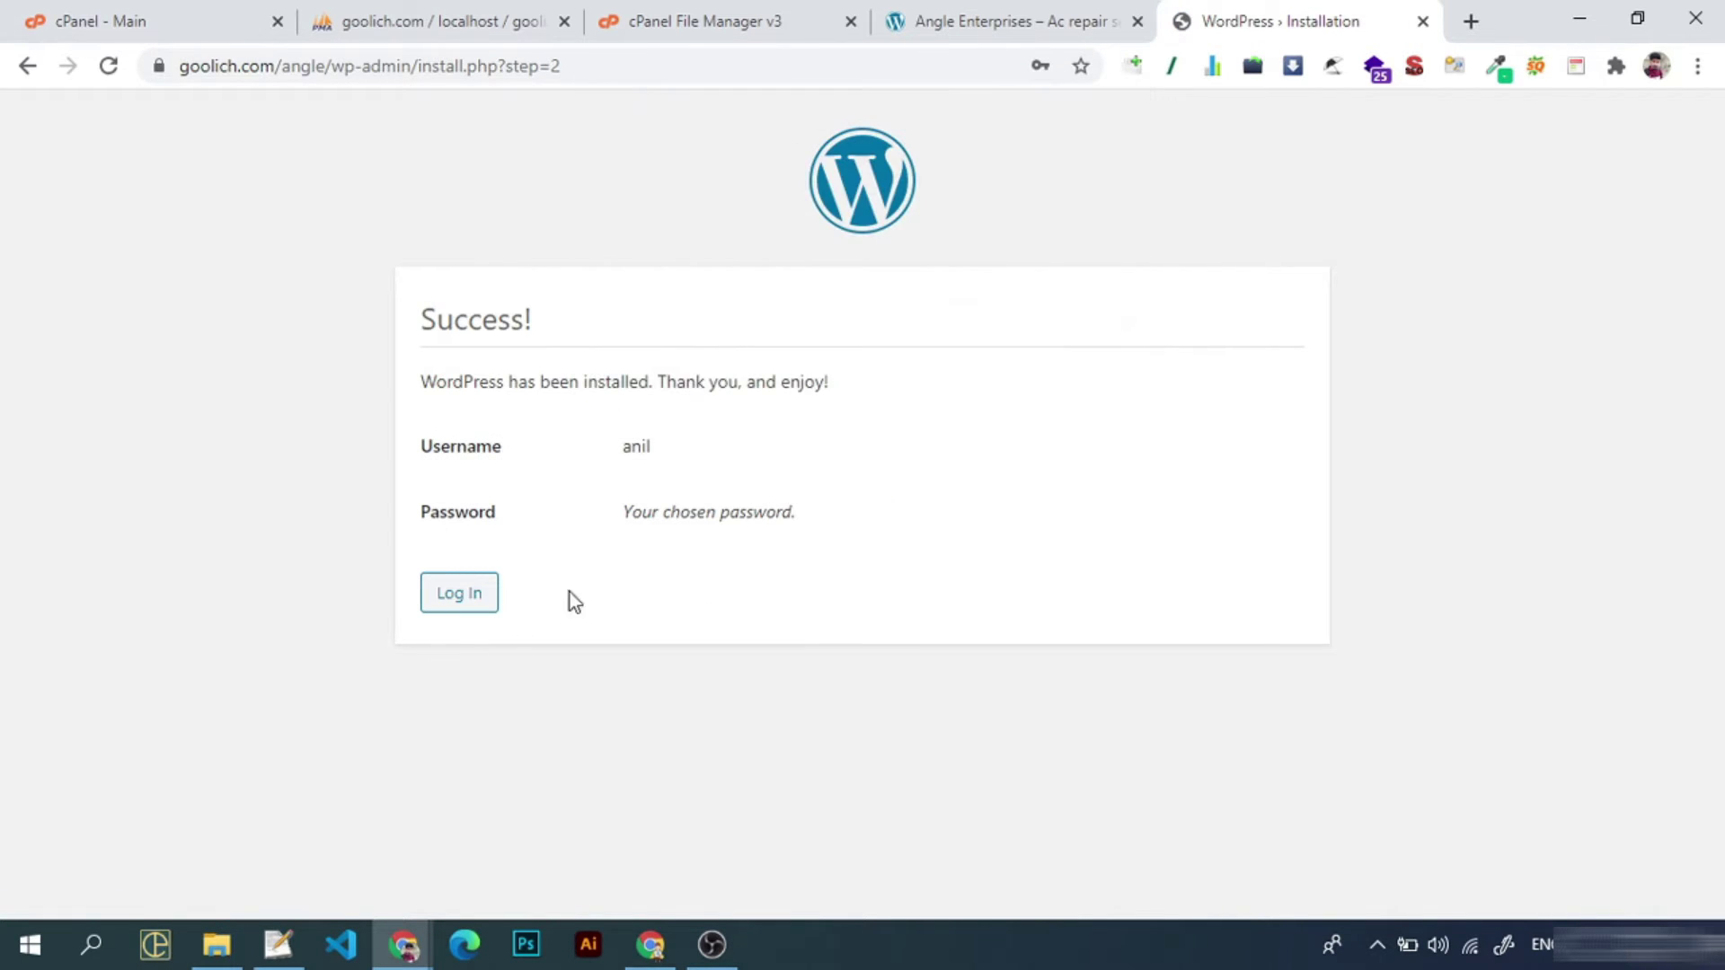
Load goolich.com/angle/ in a new tab and look over the fresh testing site.
{"action": "key", "text": "alt+Tab"}
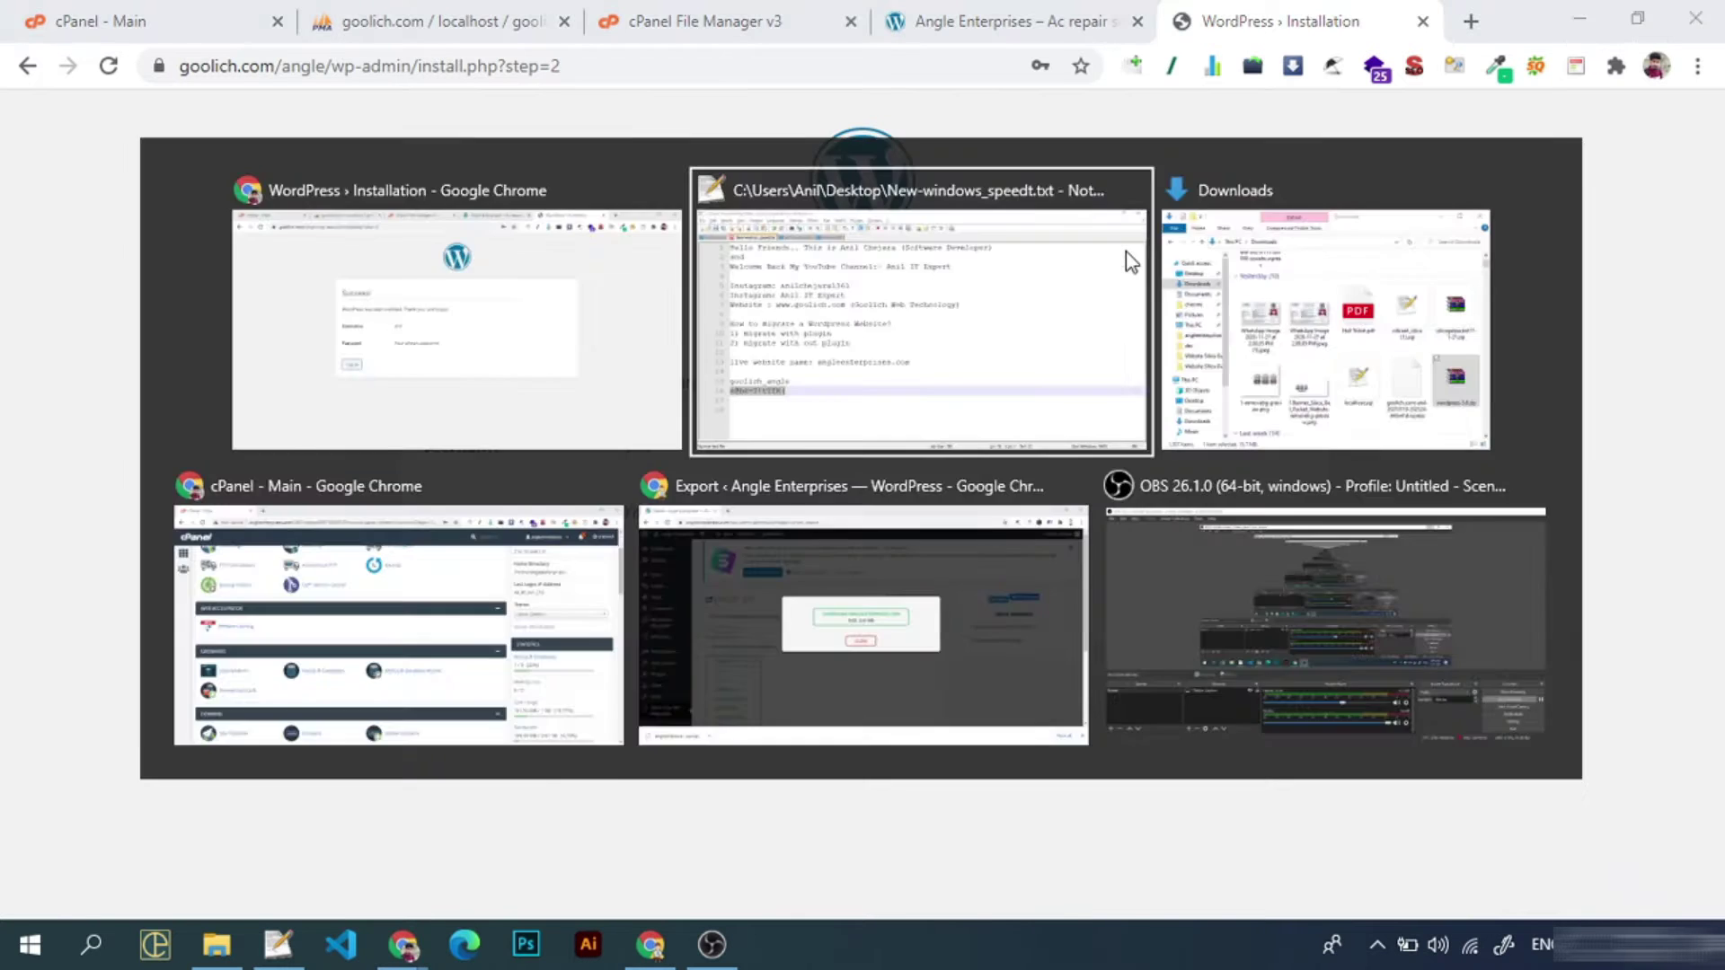
{"action": "left_click", "coordinate": [359, 620]}
{"action": "left_click", "coordinate": [334, 19]}
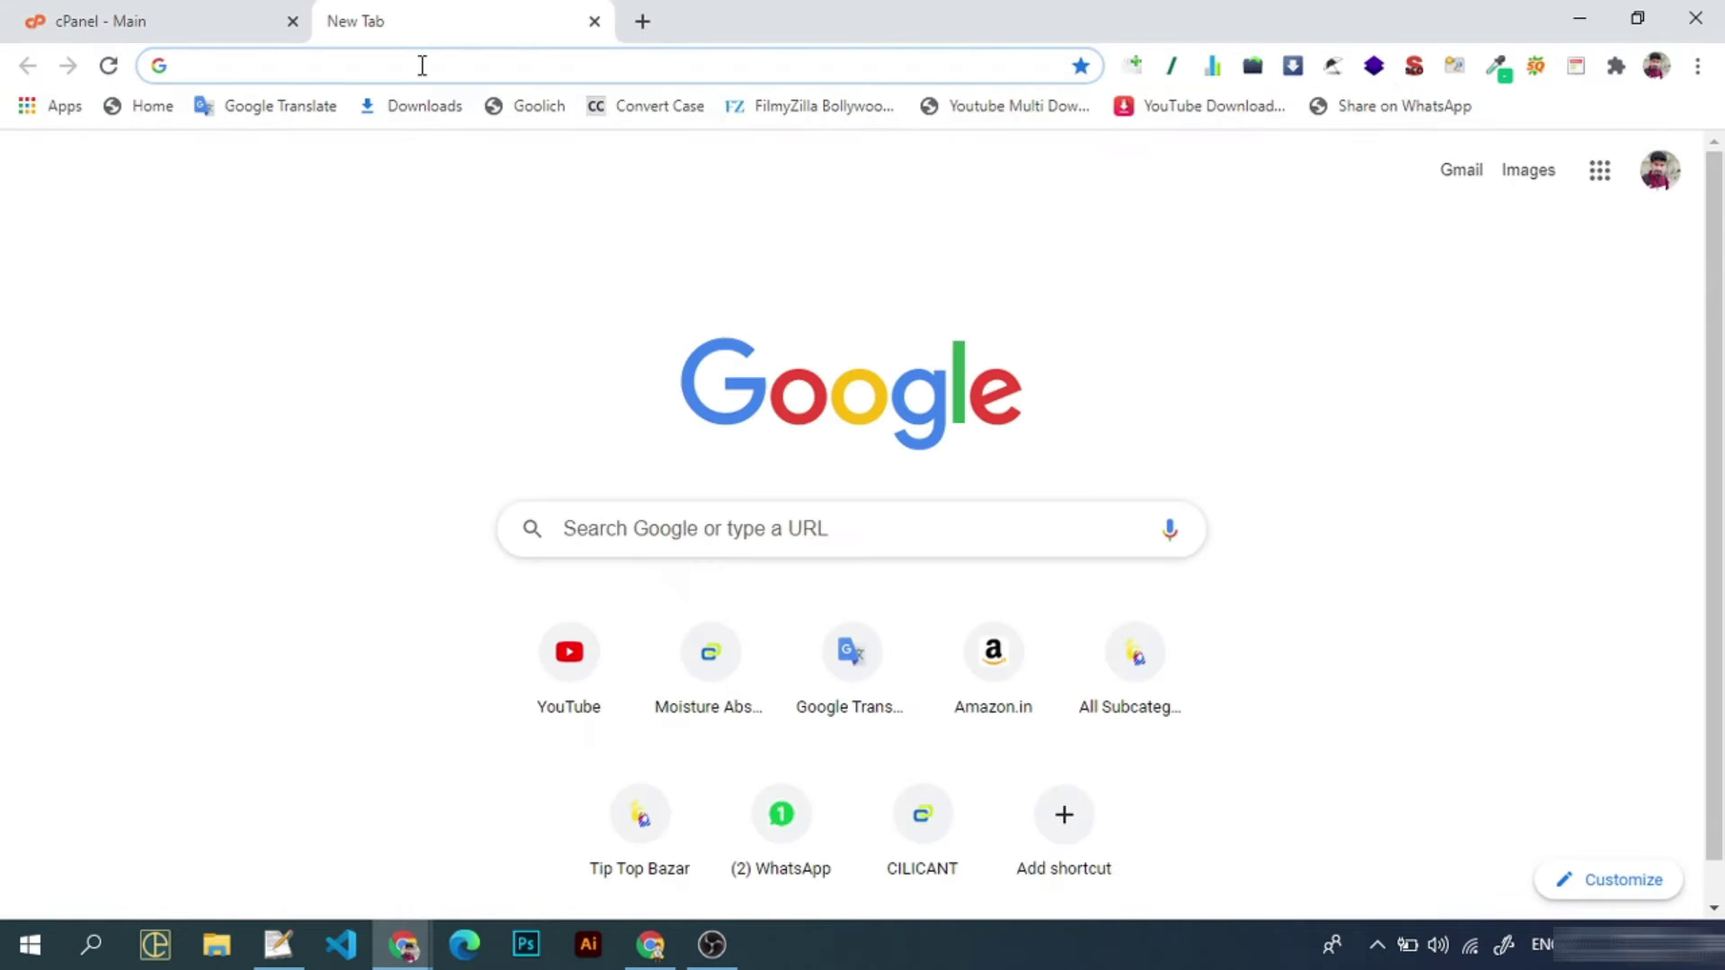
{"action": "type", "text": "go"}
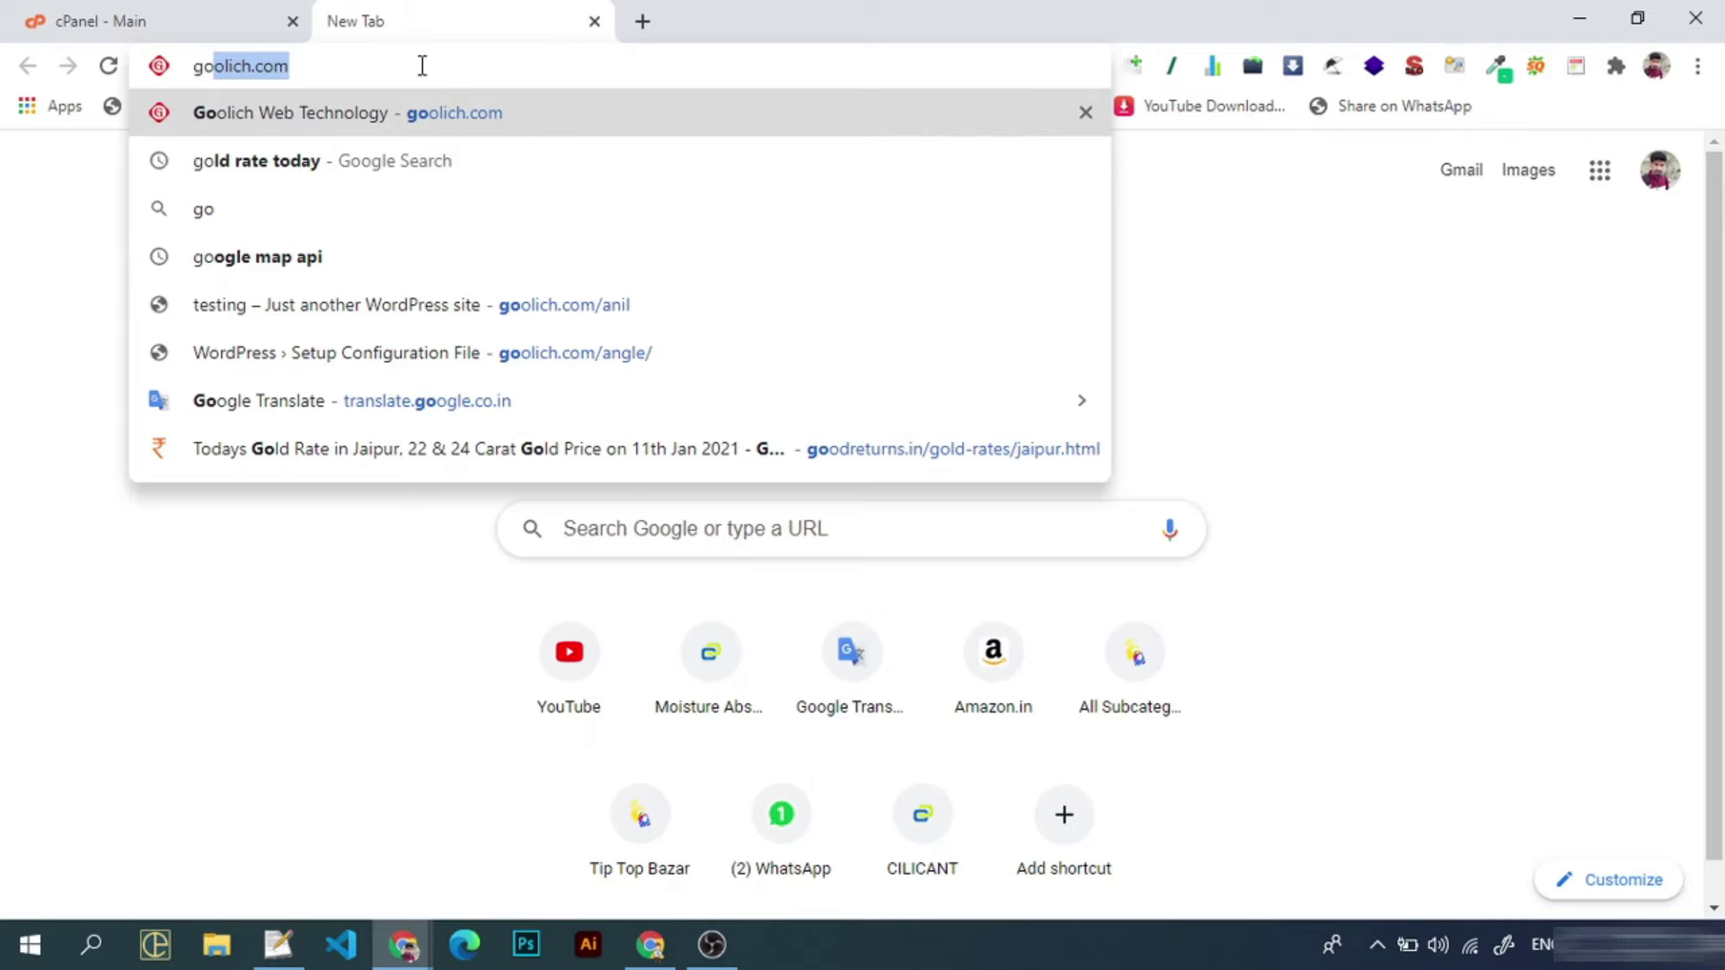
{"action": "type", "text": "olich.com/"}
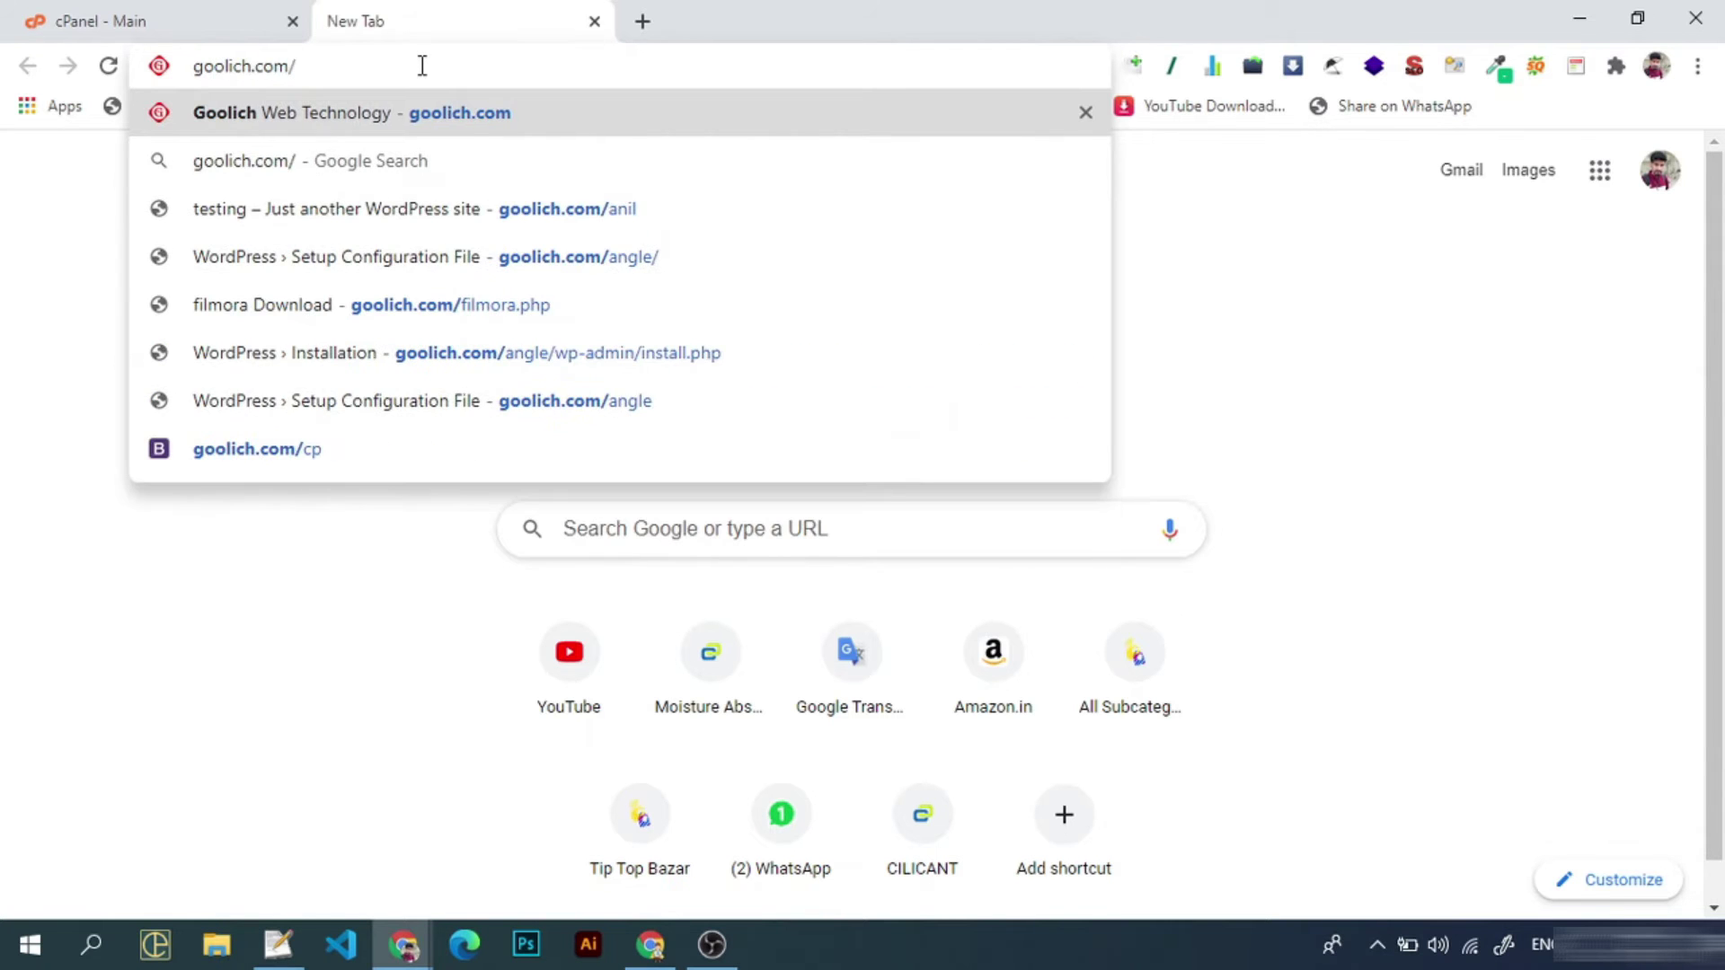
{"action": "type", "text": "angle/"}
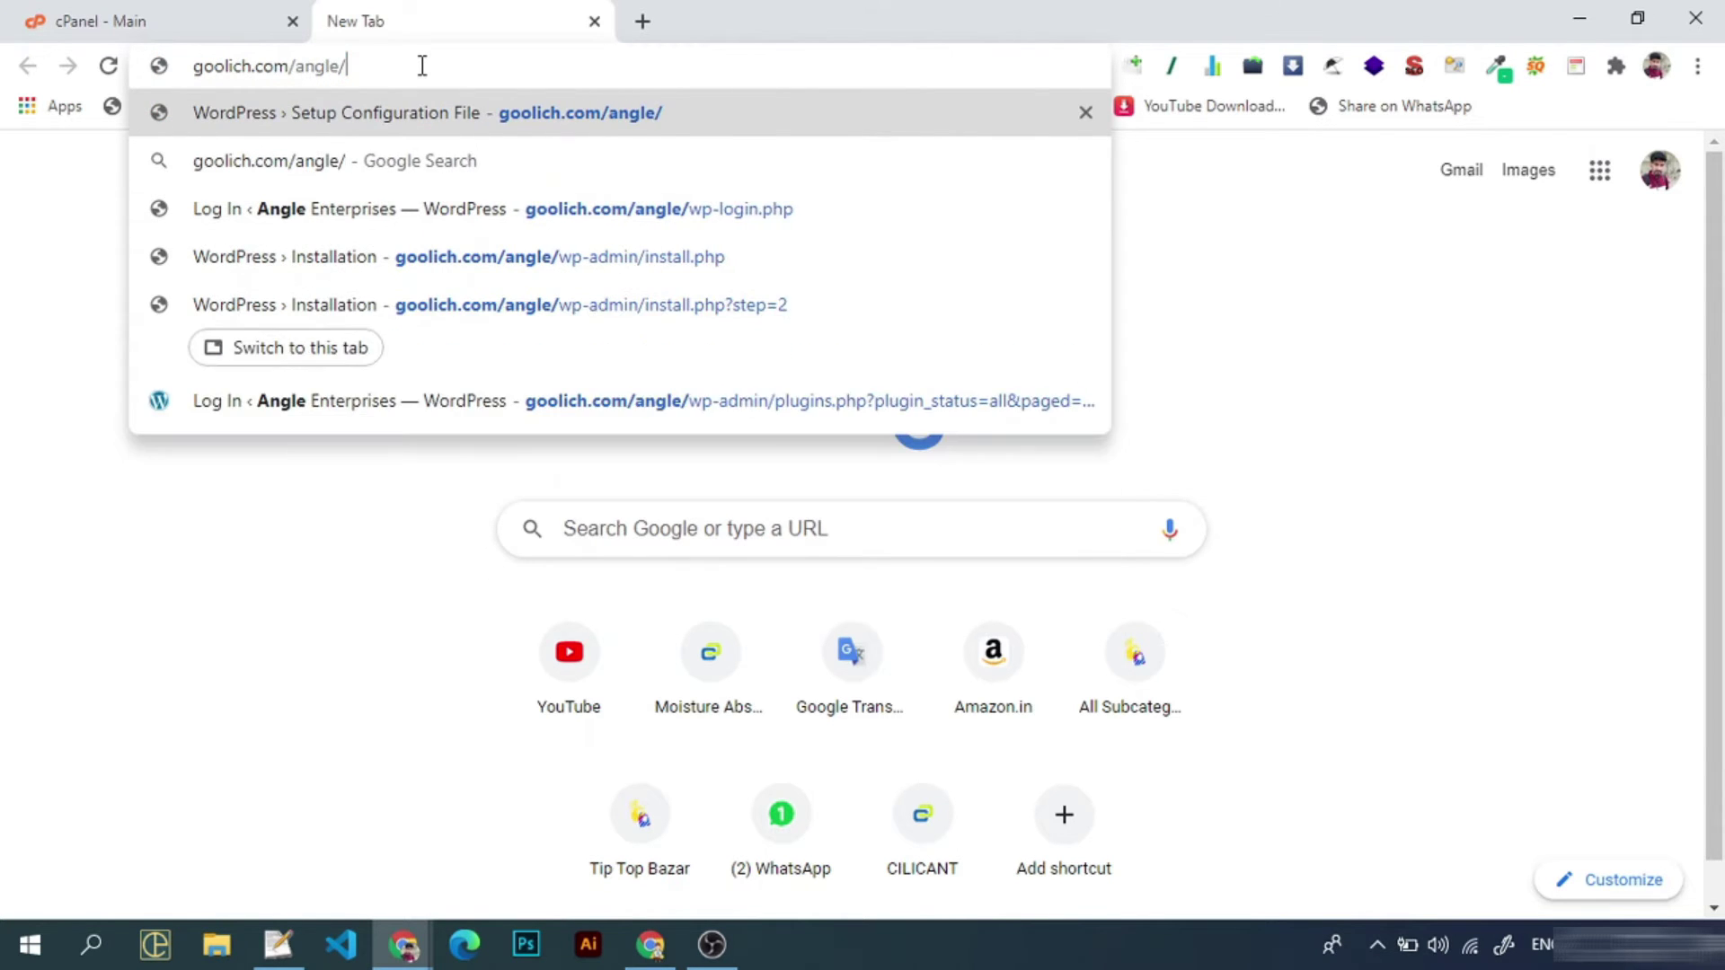
{"action": "key", "text": "Return"}
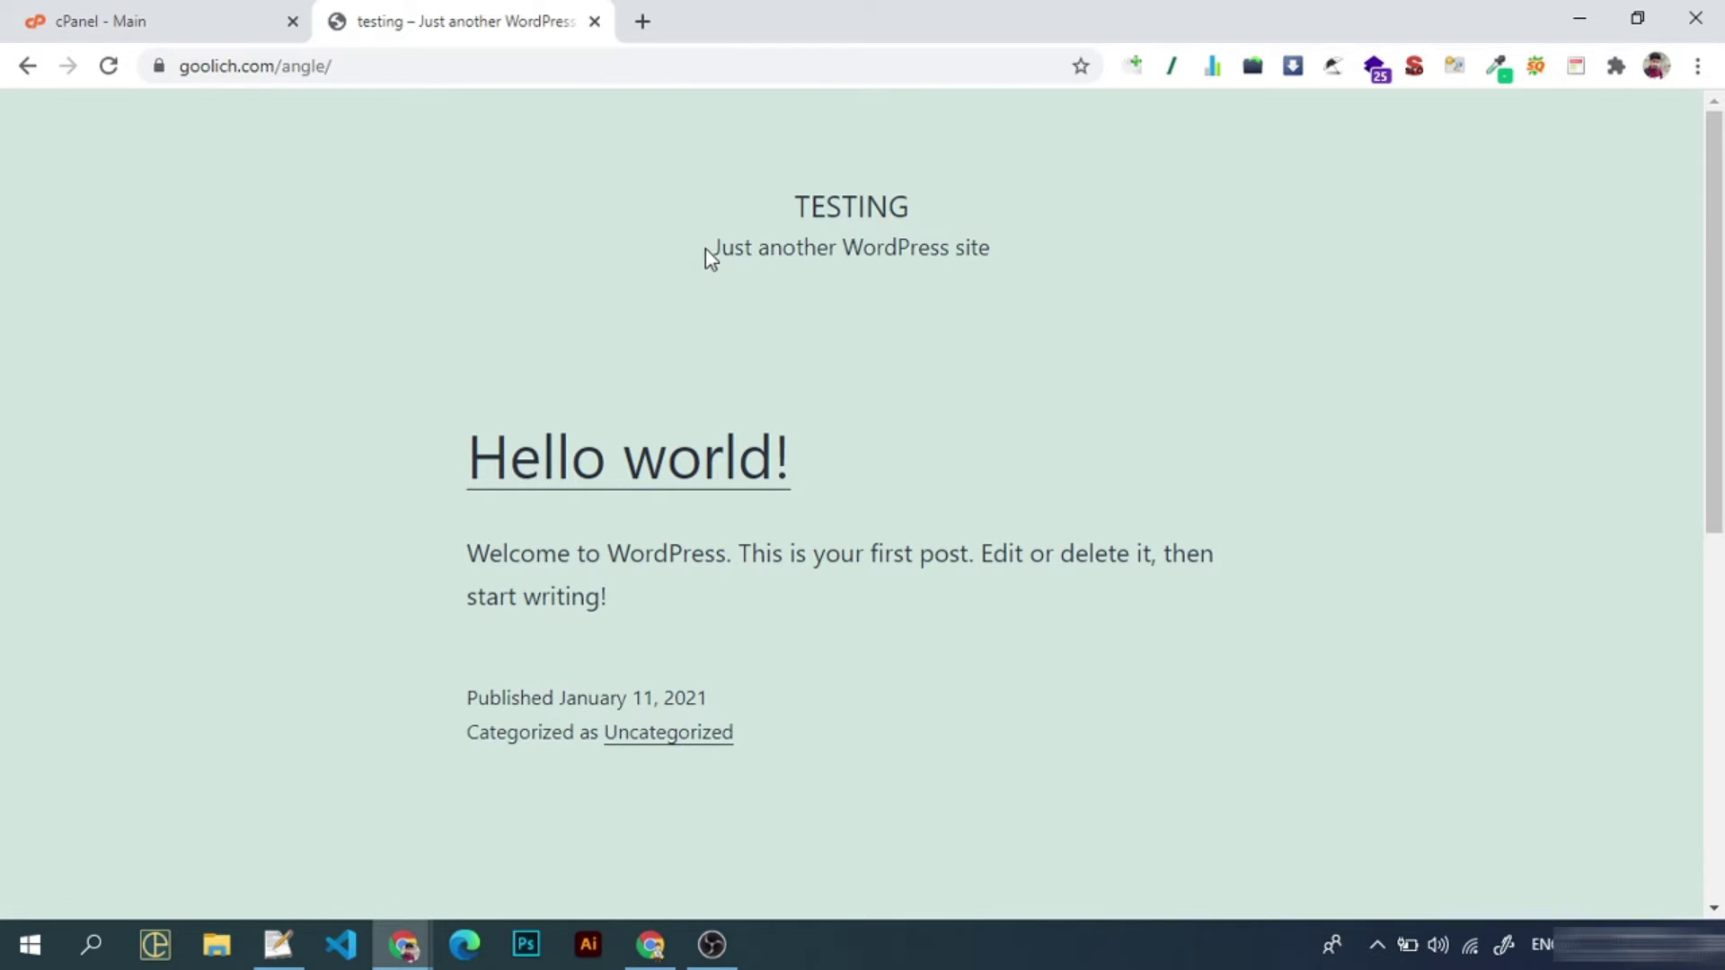
{"action": "scroll", "coordinate": [701, 255], "scroll_direction": "down", "scroll_amount": 3}
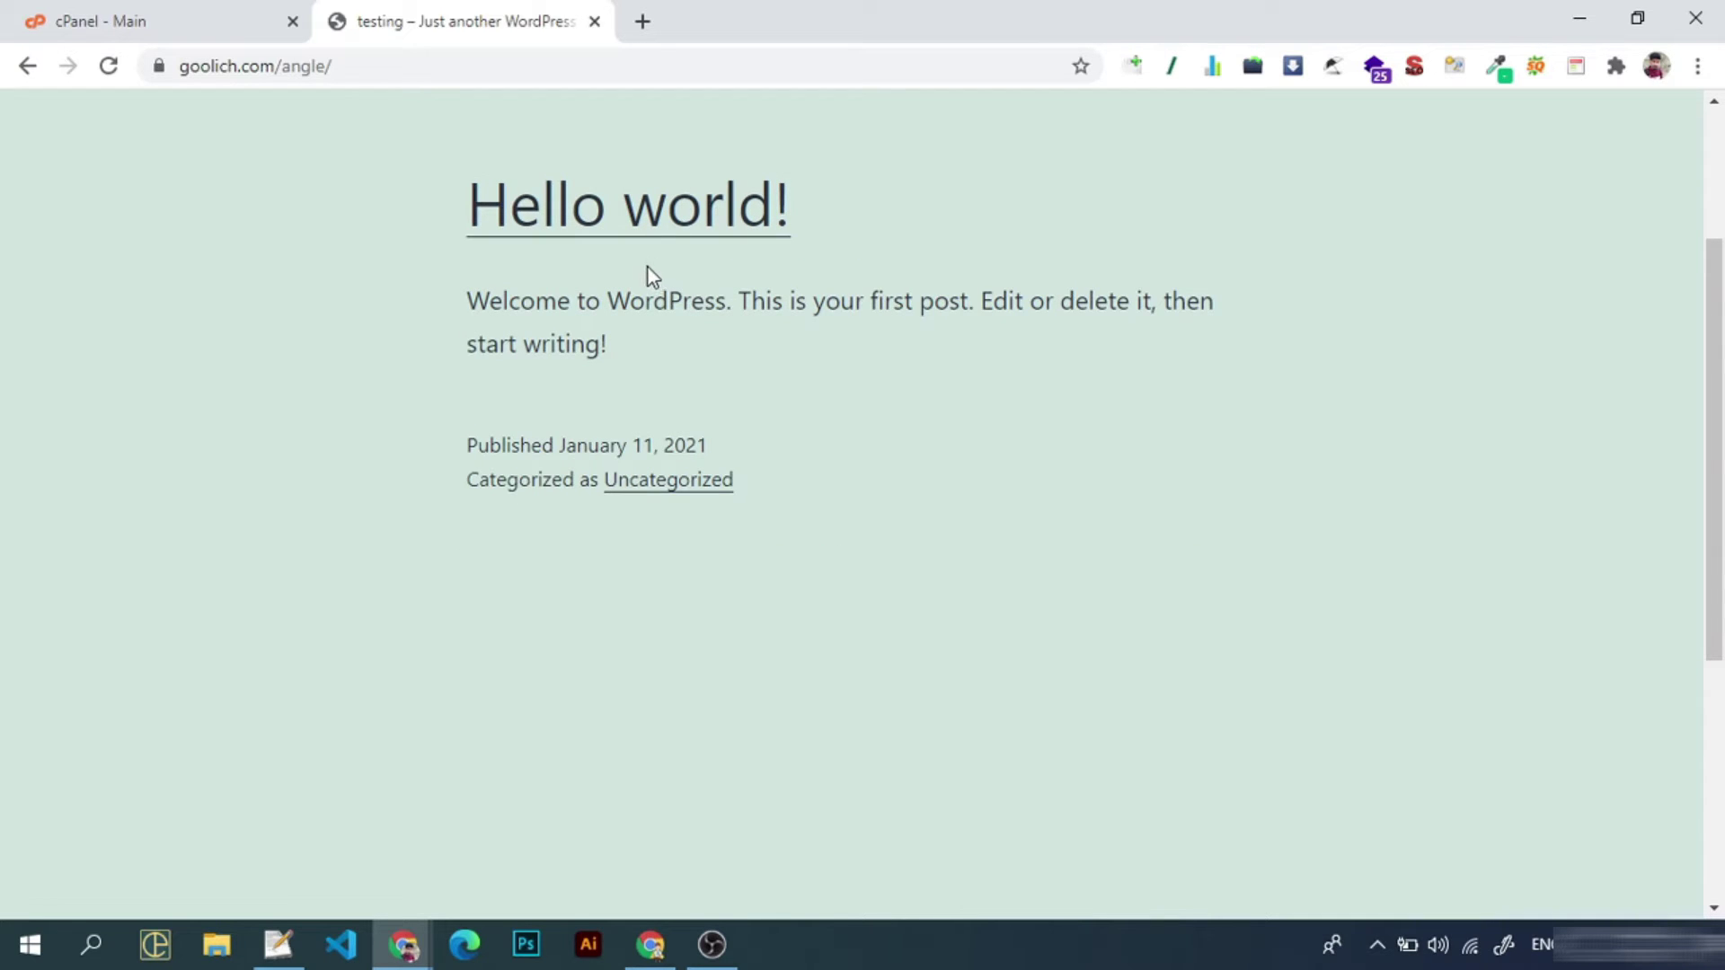
{"action": "scroll", "coordinate": [649, 268], "scroll_direction": "up", "scroll_amount": 3}
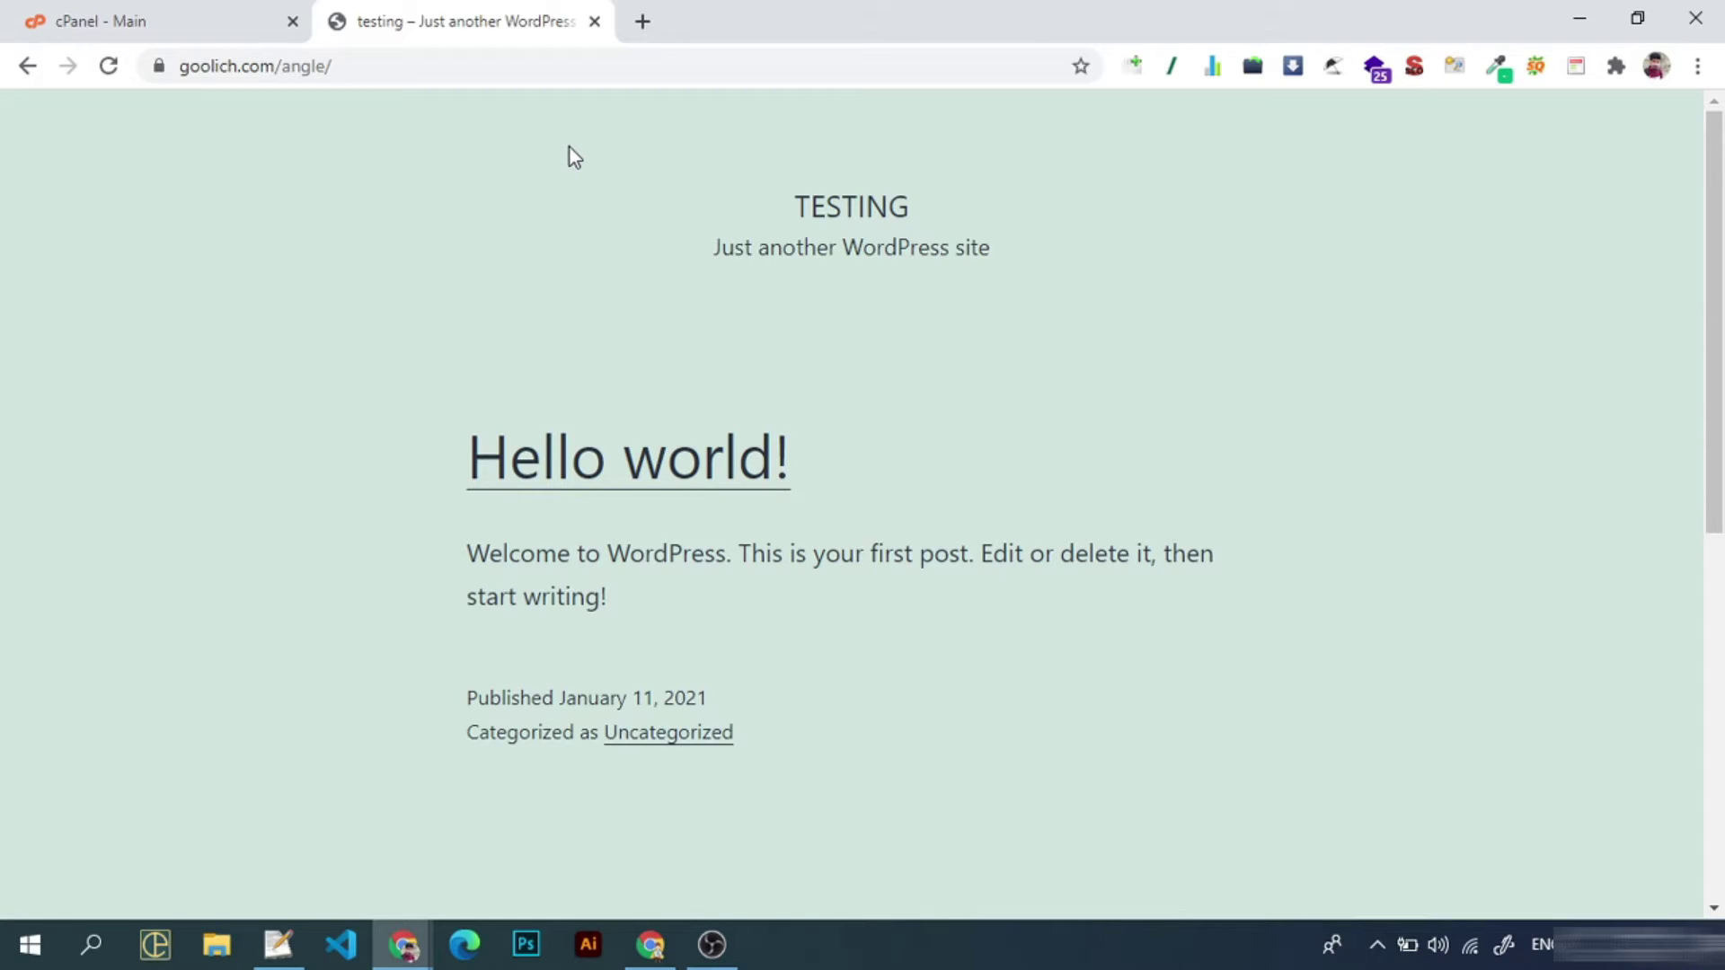
{"action": "key", "text": "alt+Tab"}
{"action": "key", "text": "alt+Tab"}
{"action": "key", "text": "alt+Tab"}
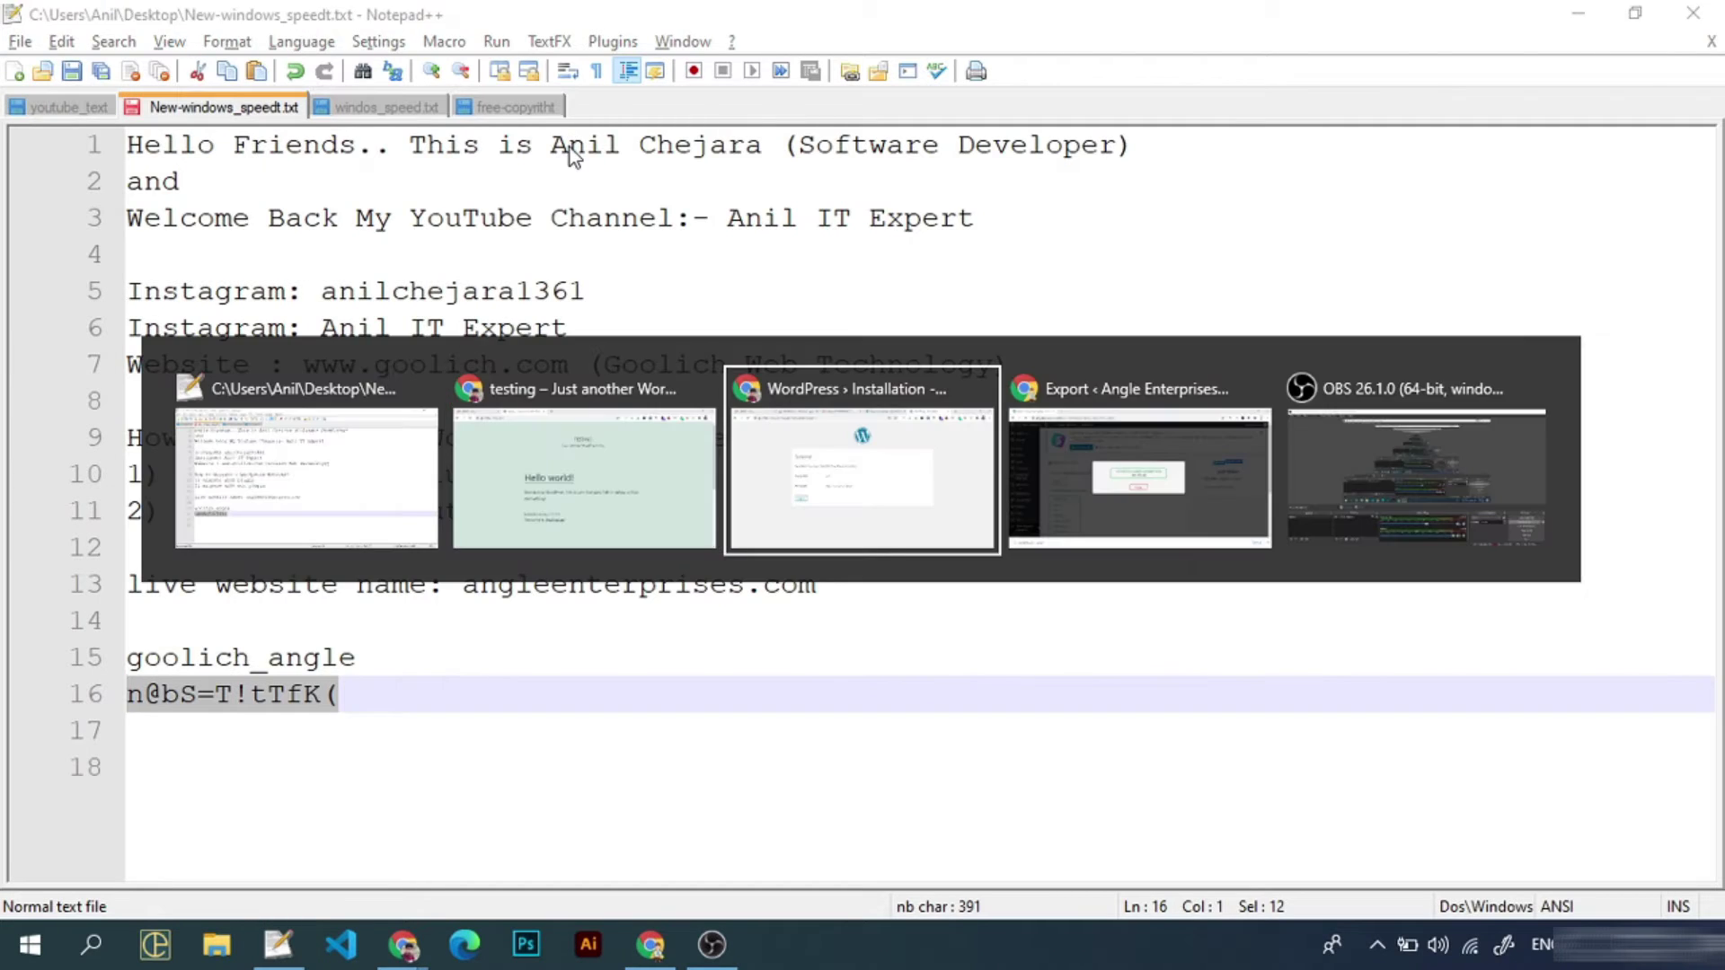
Log in to the goolich.com/angle dashboard with the admin credentials and go to Plugins.
{"action": "left_click", "coordinate": [482, 594]}
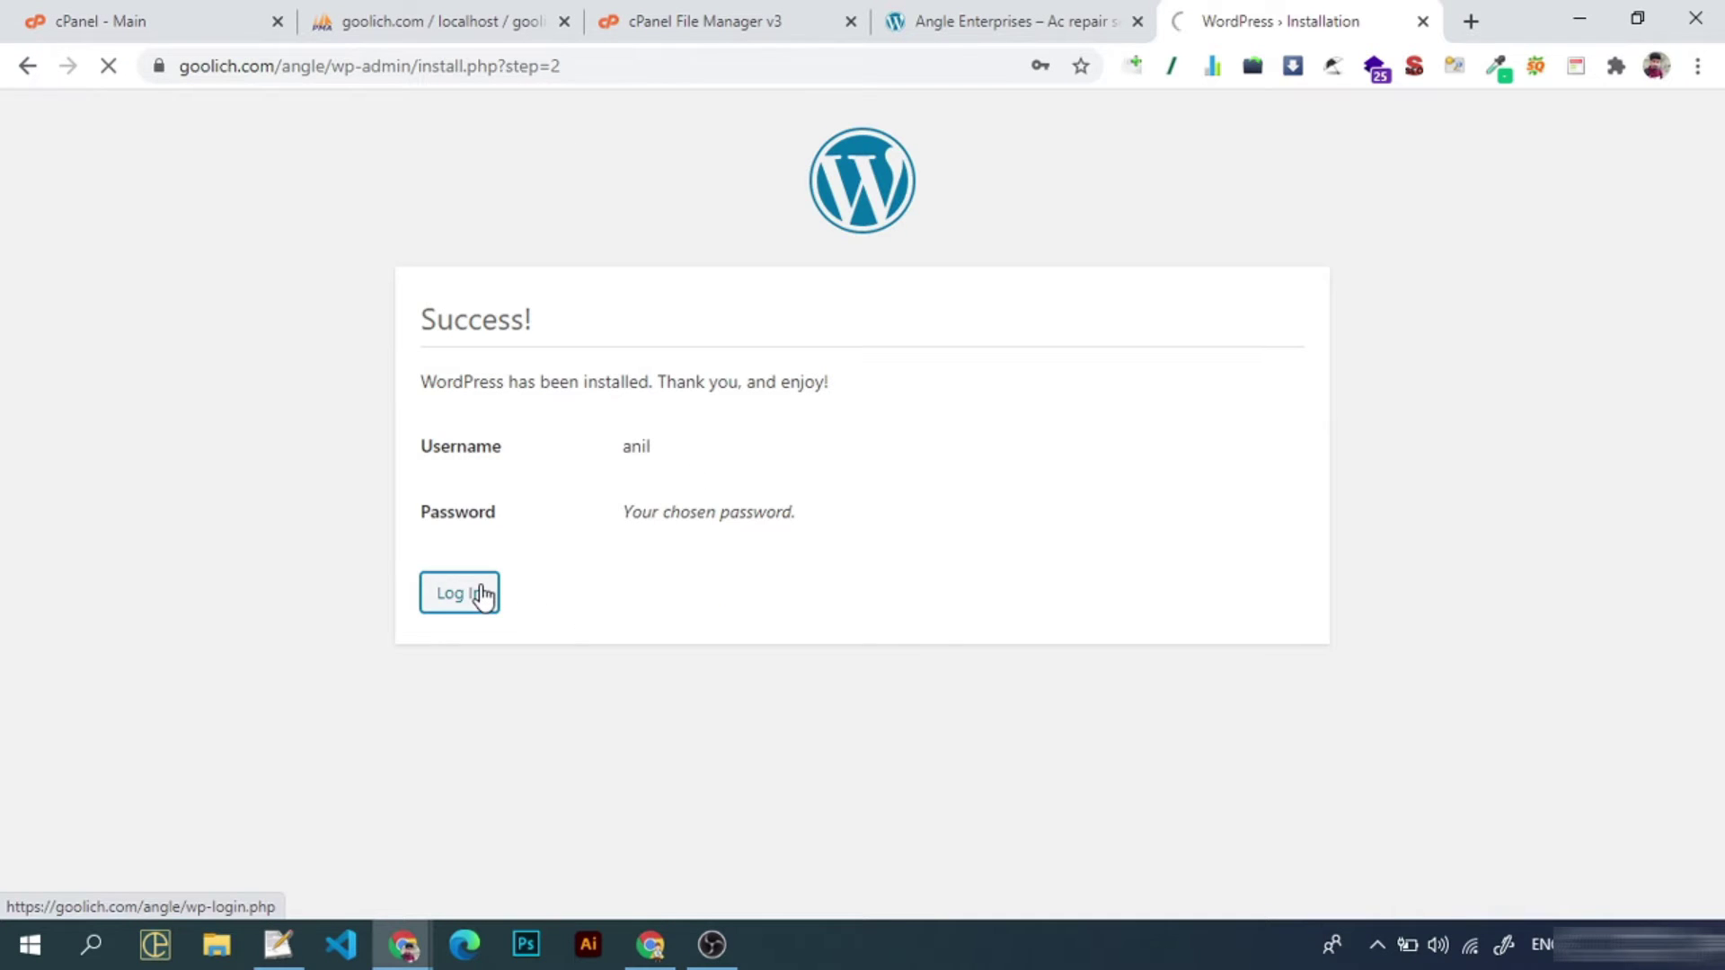
{"action": "left_click", "coordinate": [808, 450]}
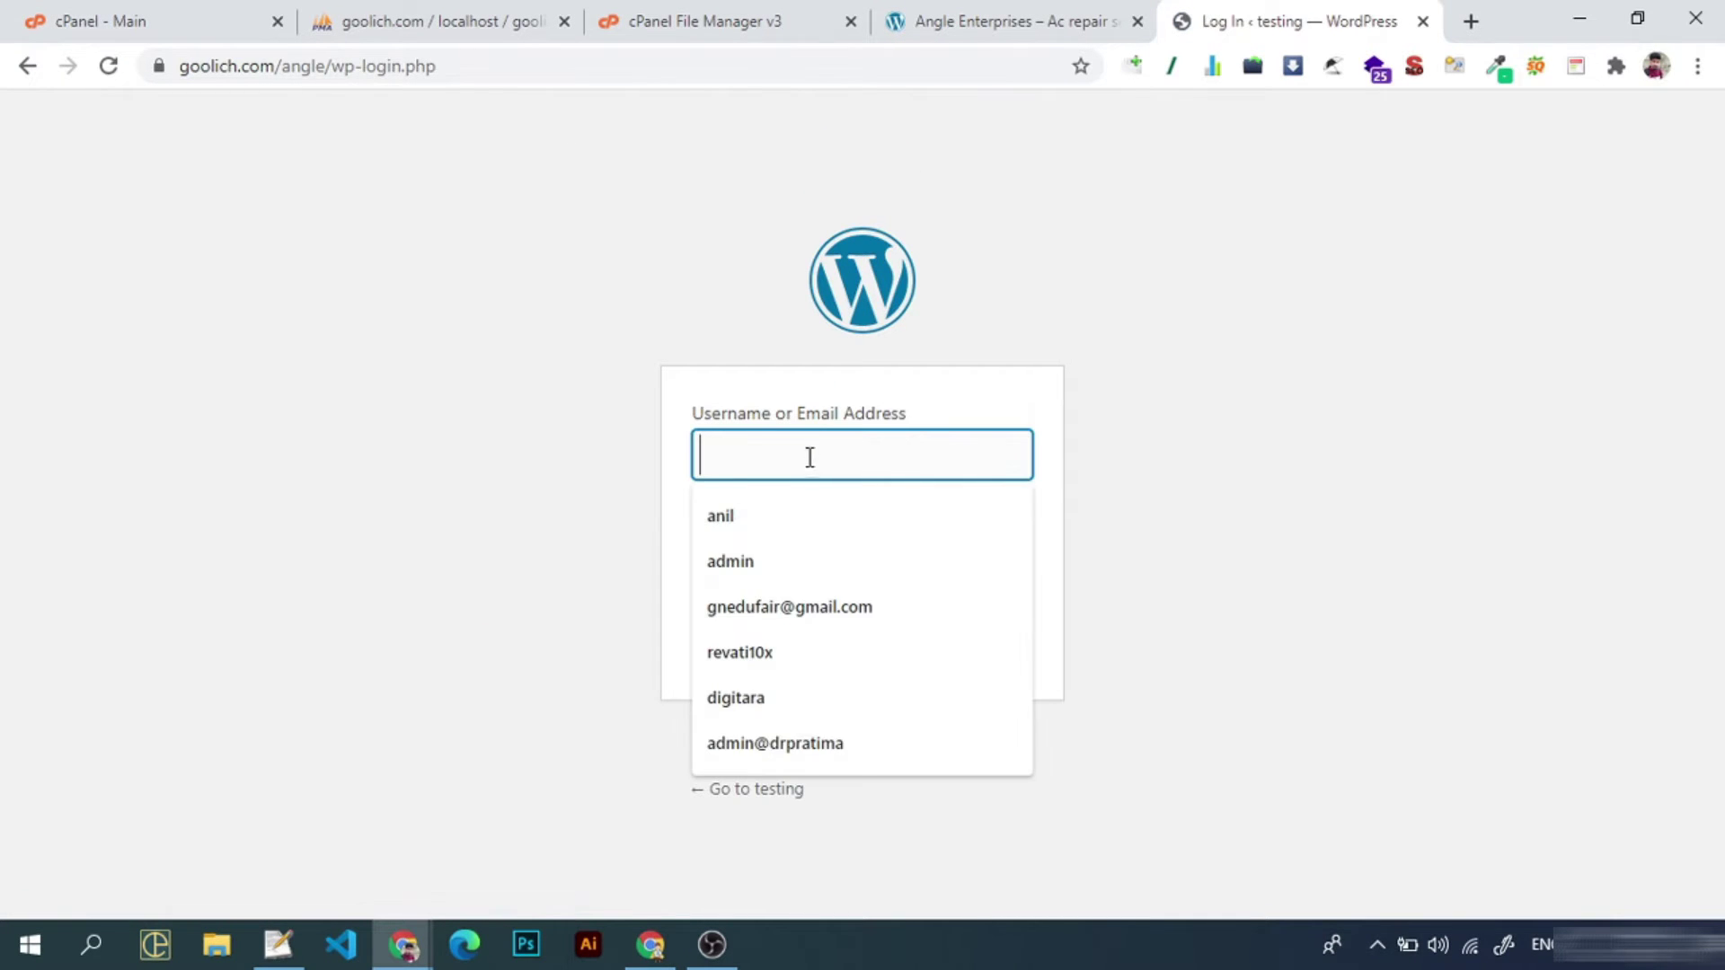
{"action": "left_click", "coordinate": [797, 509]}
{"action": "left_click", "coordinate": [809, 557]}
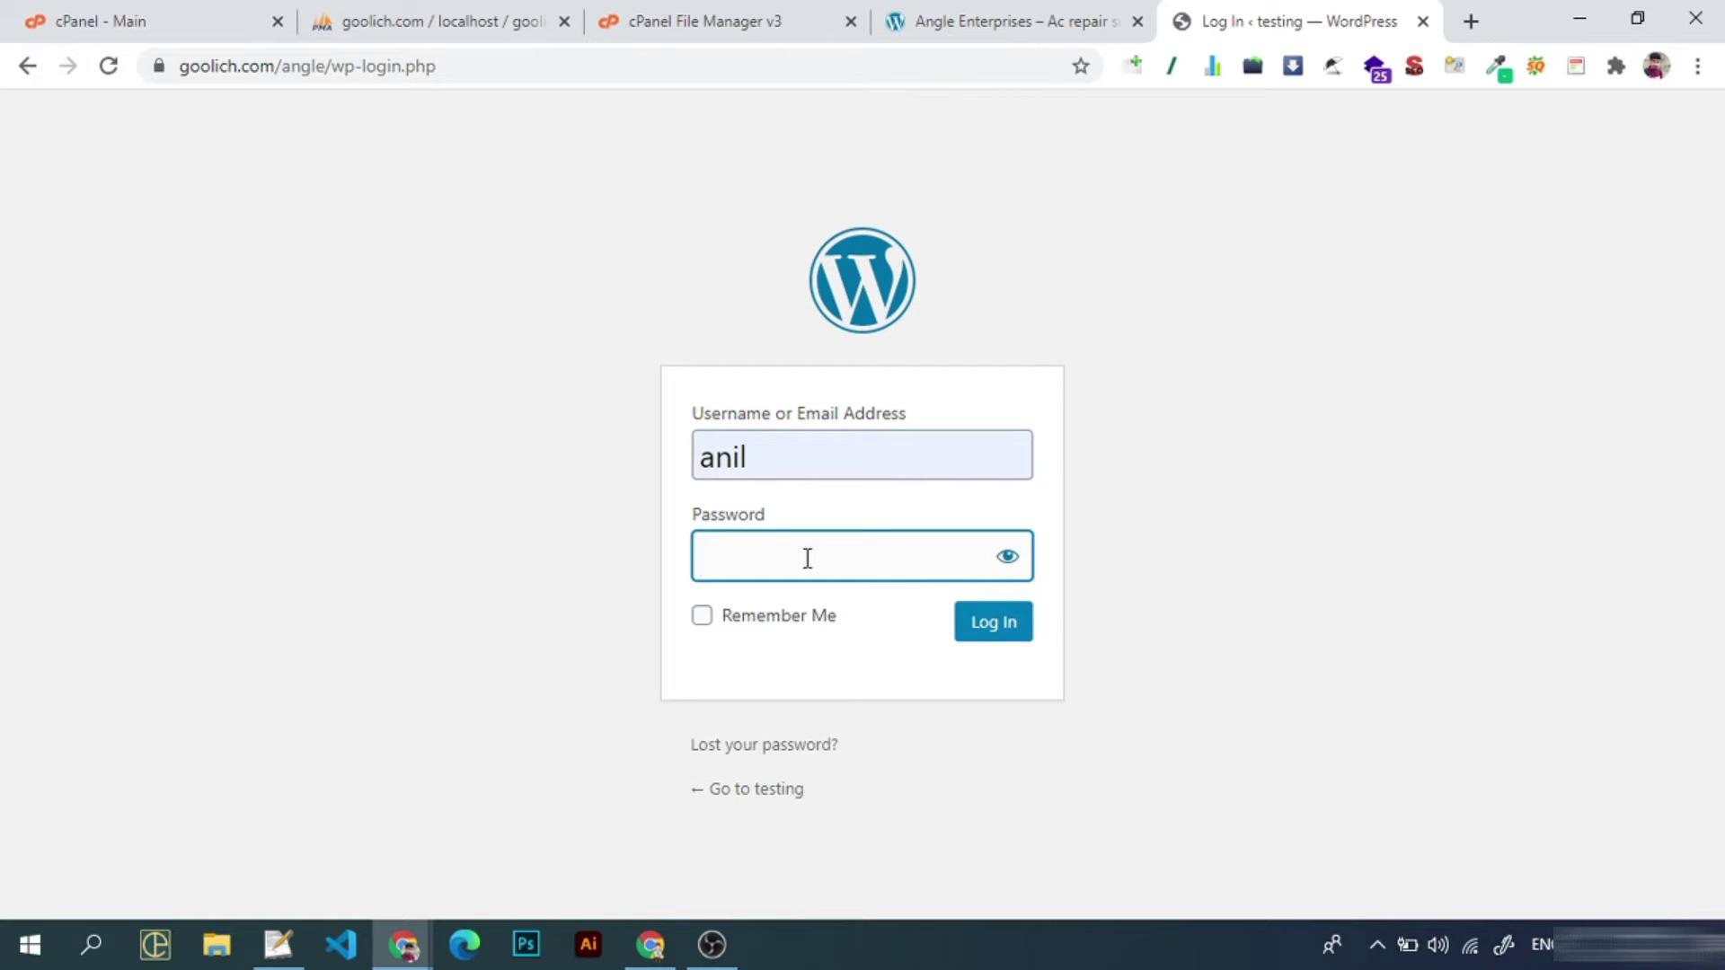
{"action": "type", "text": "••••••"}
{"action": "left_click", "coordinate": [986, 641]}
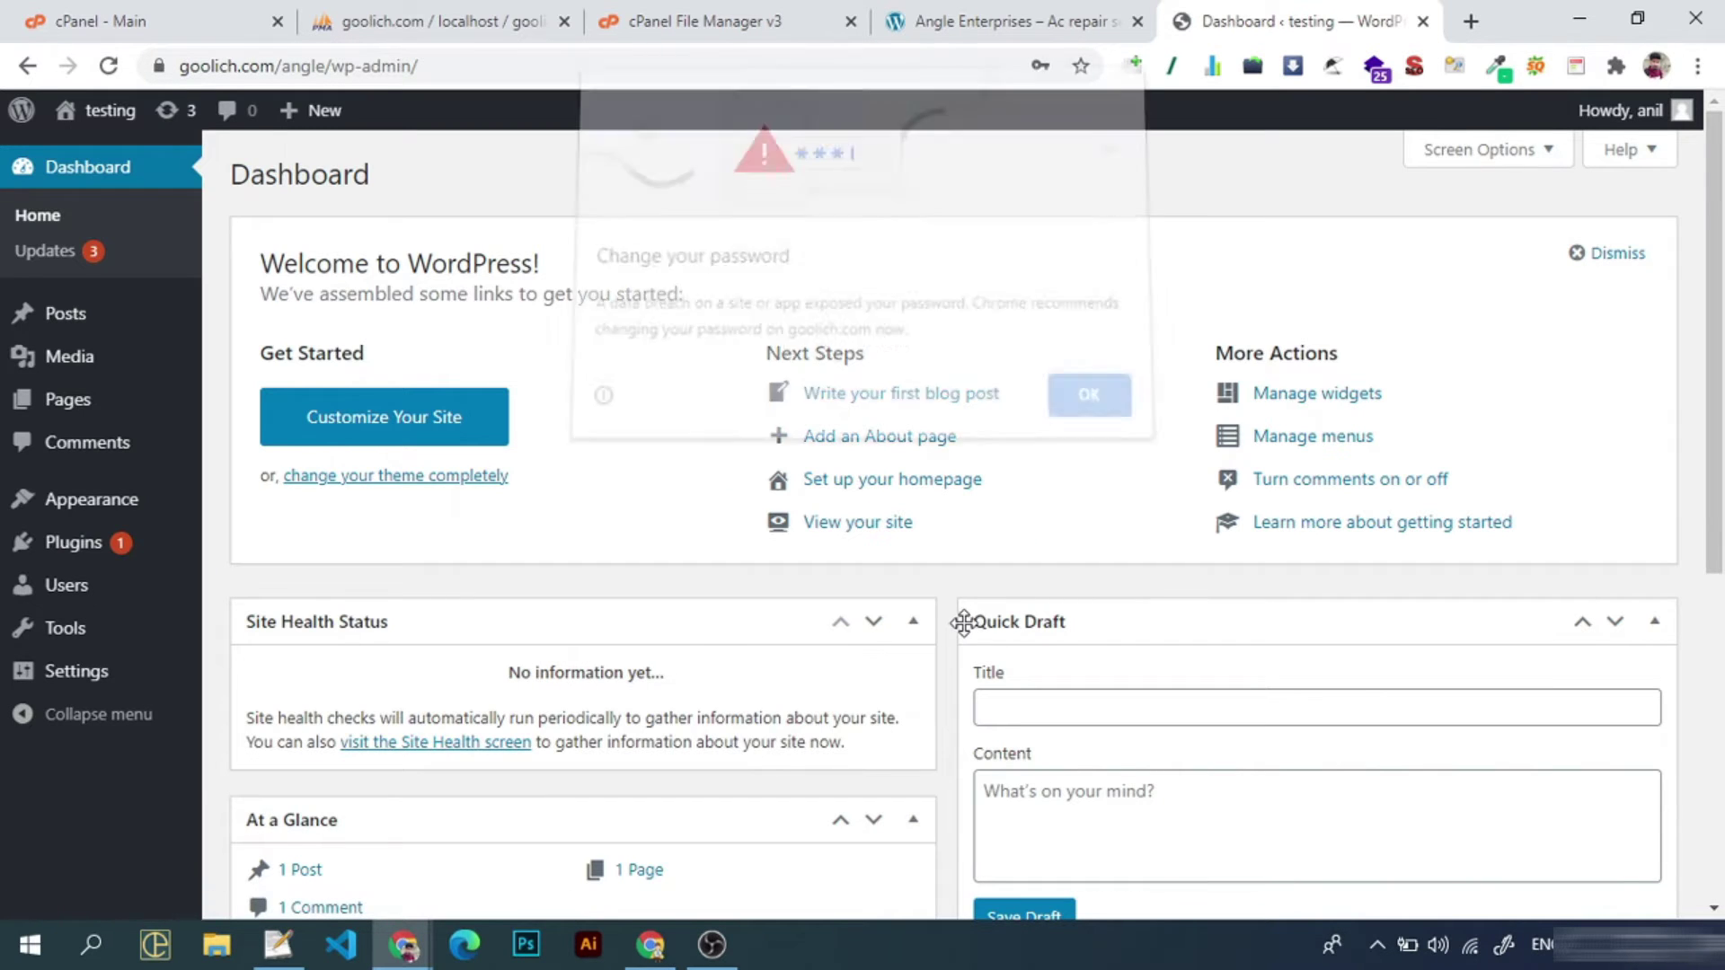
{"action": "left_click", "coordinate": [1085, 415]}
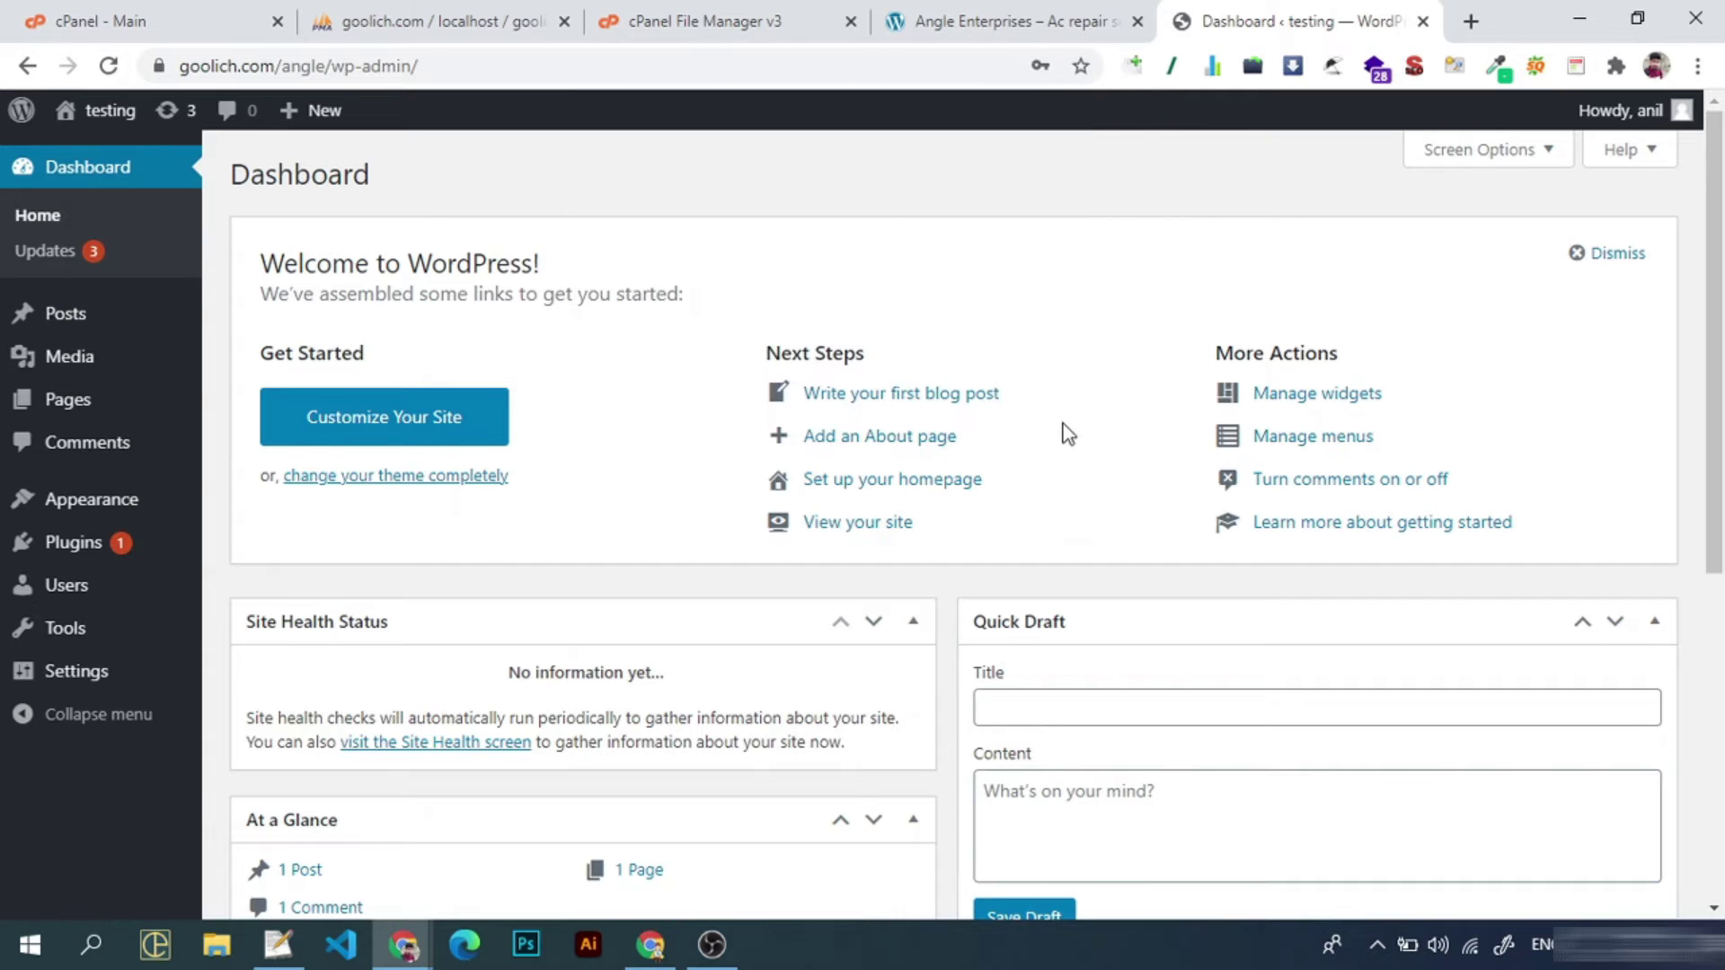
{"action": "left_click", "coordinate": [72, 546]}
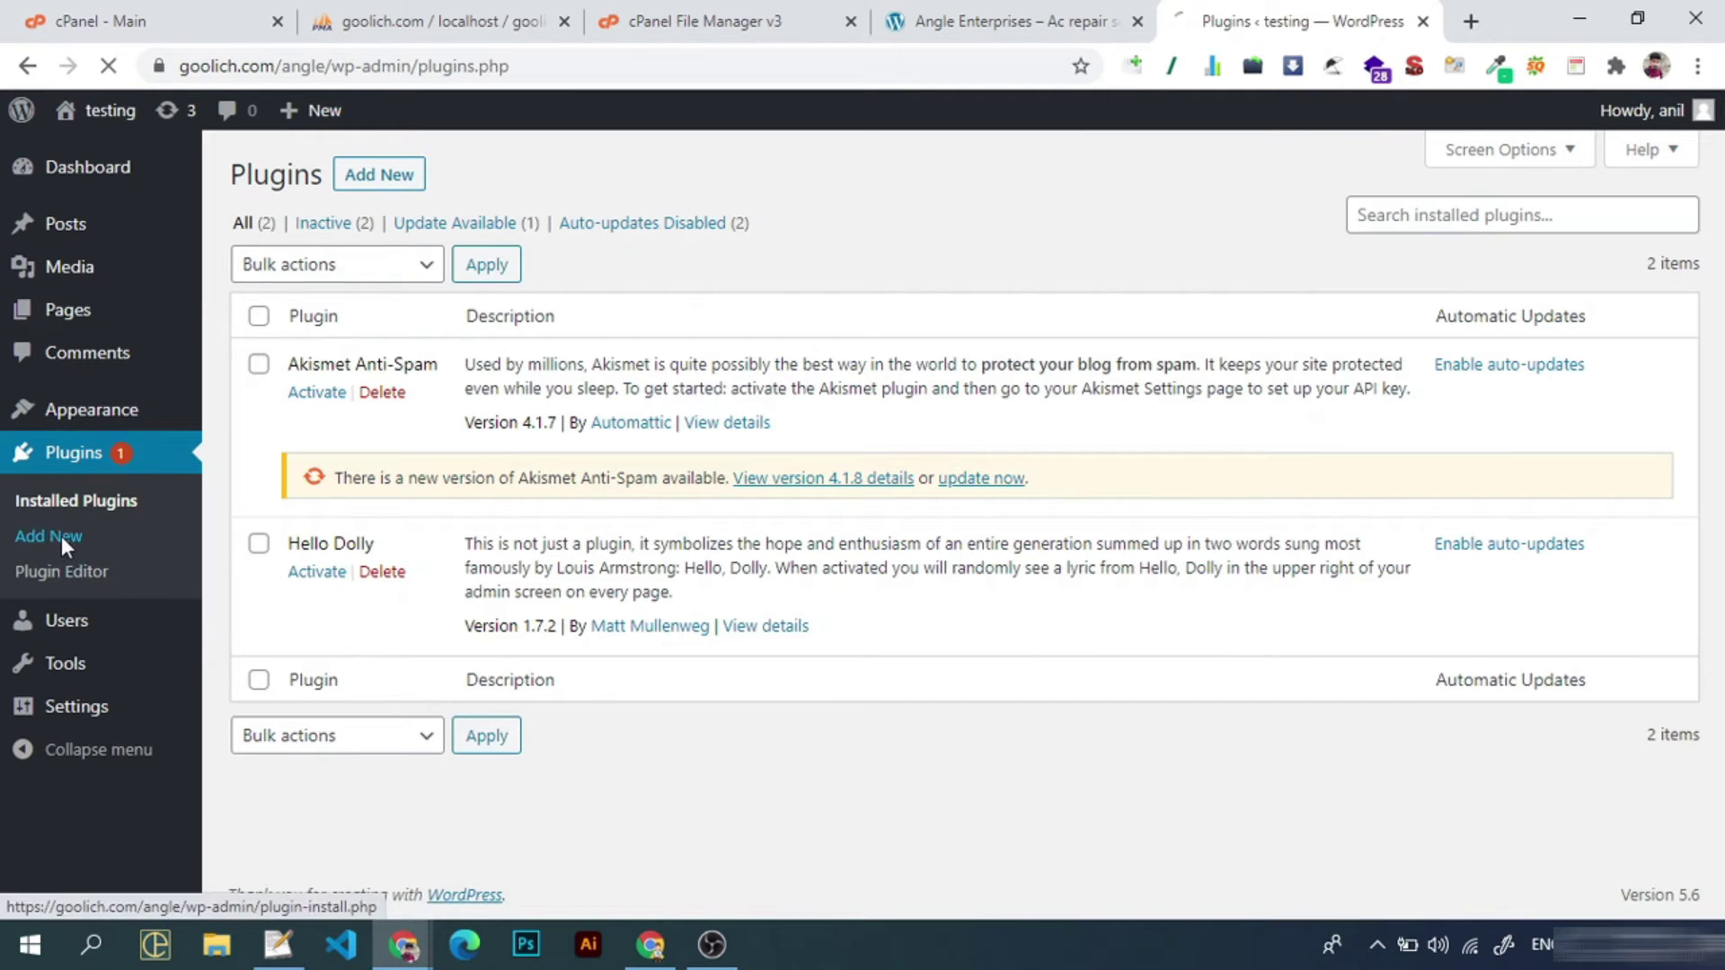
Search plugins for 'migration', then install and activate All-in-One WP Migration.
{"action": "left_click", "coordinate": [62, 535]}
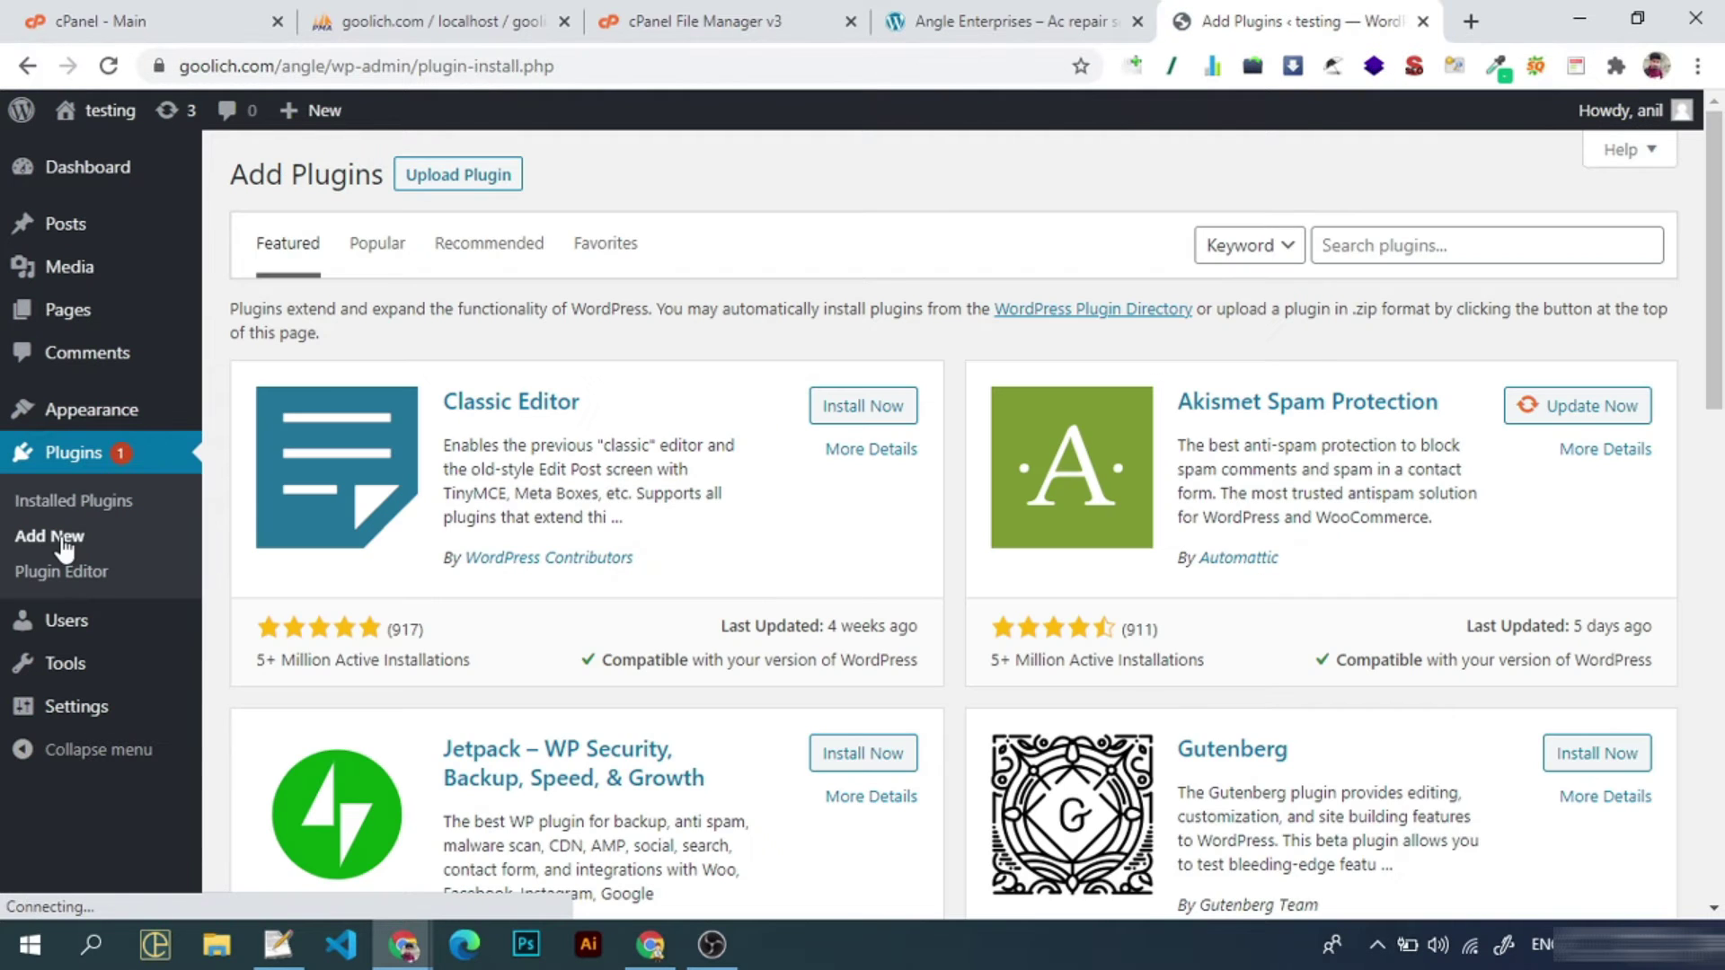
{"action": "left_click", "coordinate": [1386, 246]}
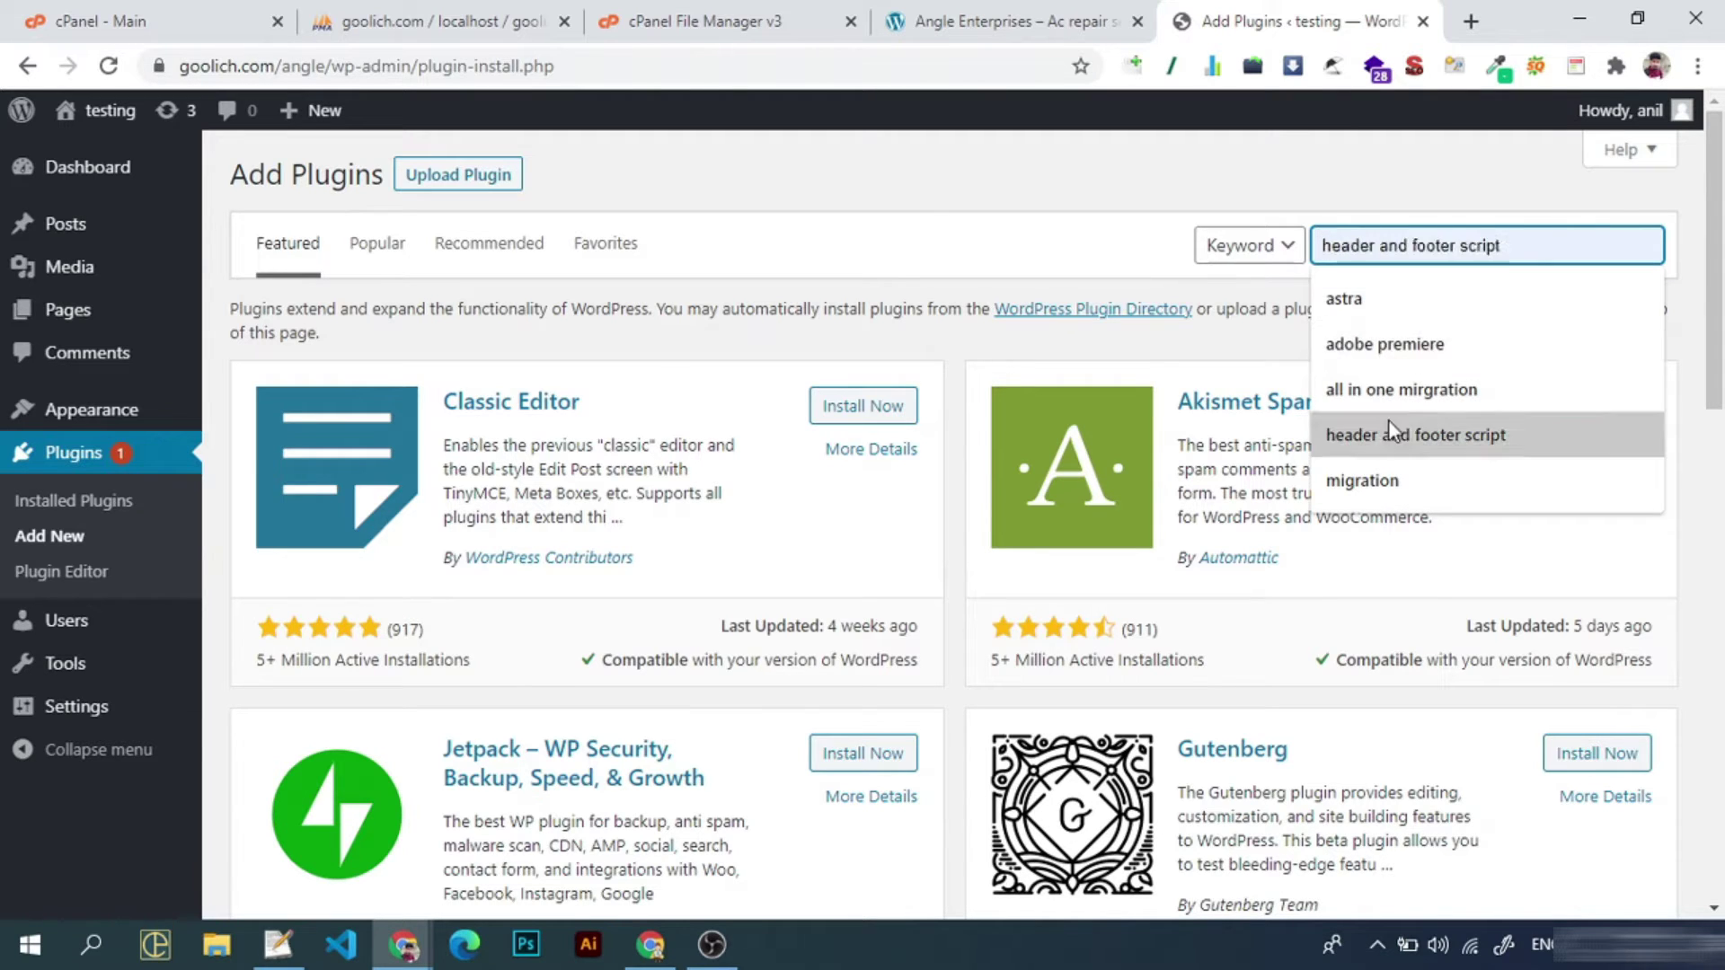
{"action": "left_click", "coordinate": [1413, 477]}
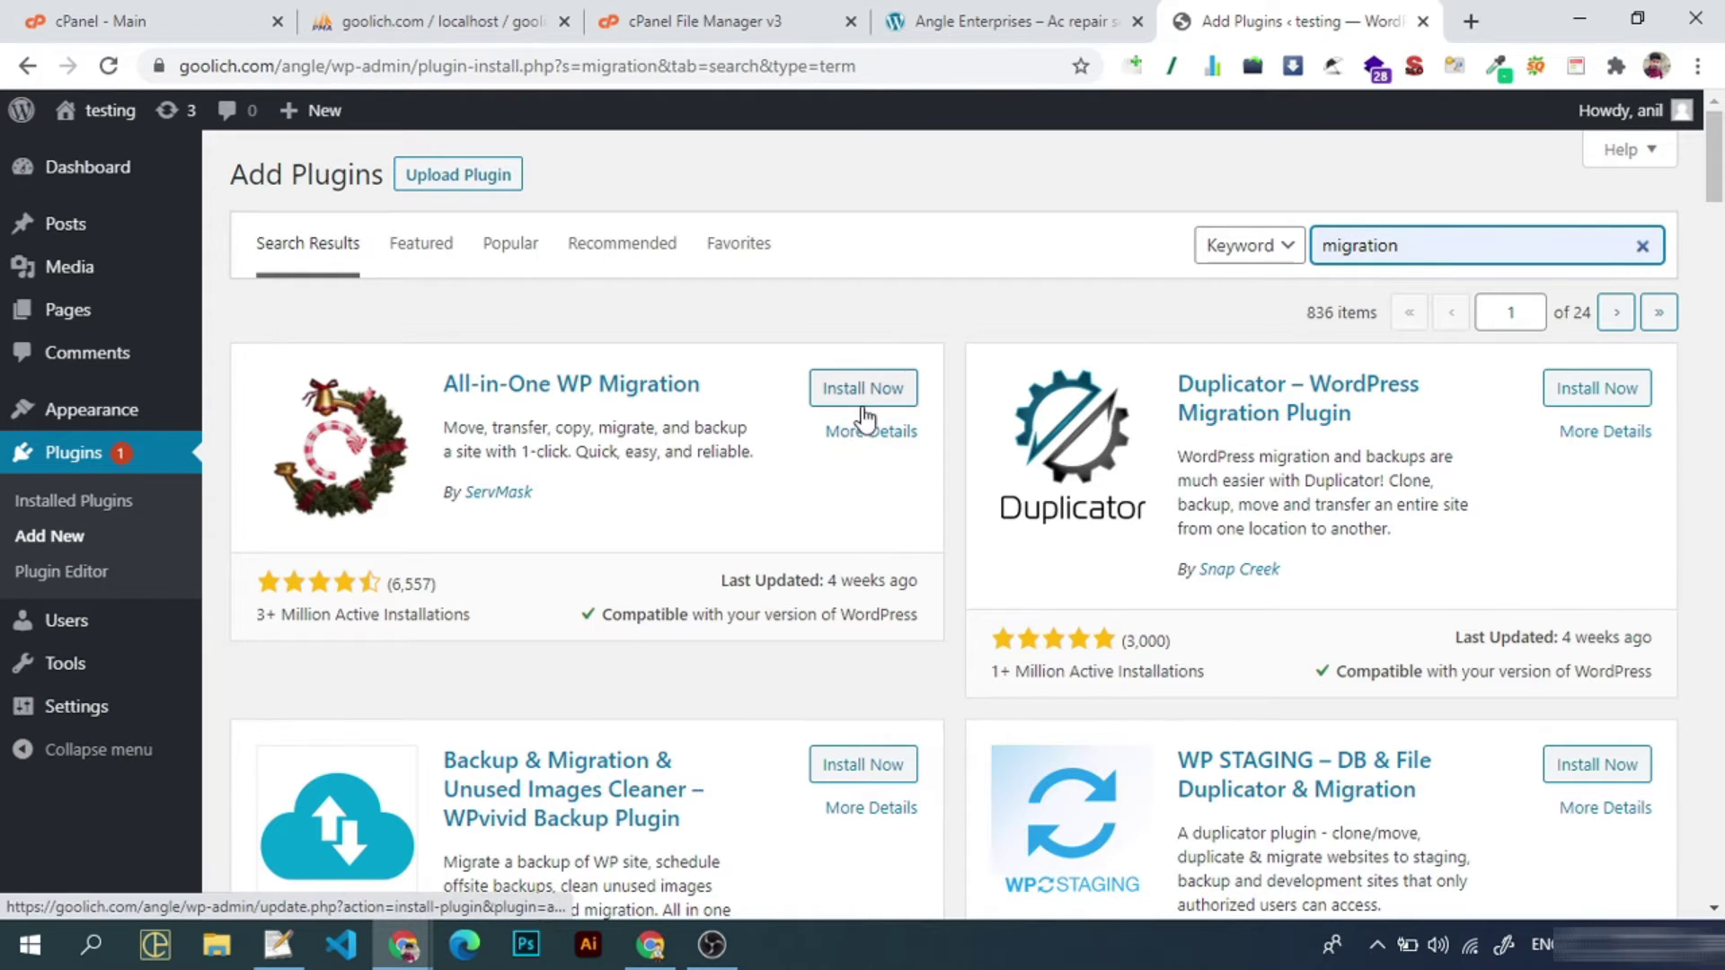
{"action": "left_click", "coordinate": [839, 392]}
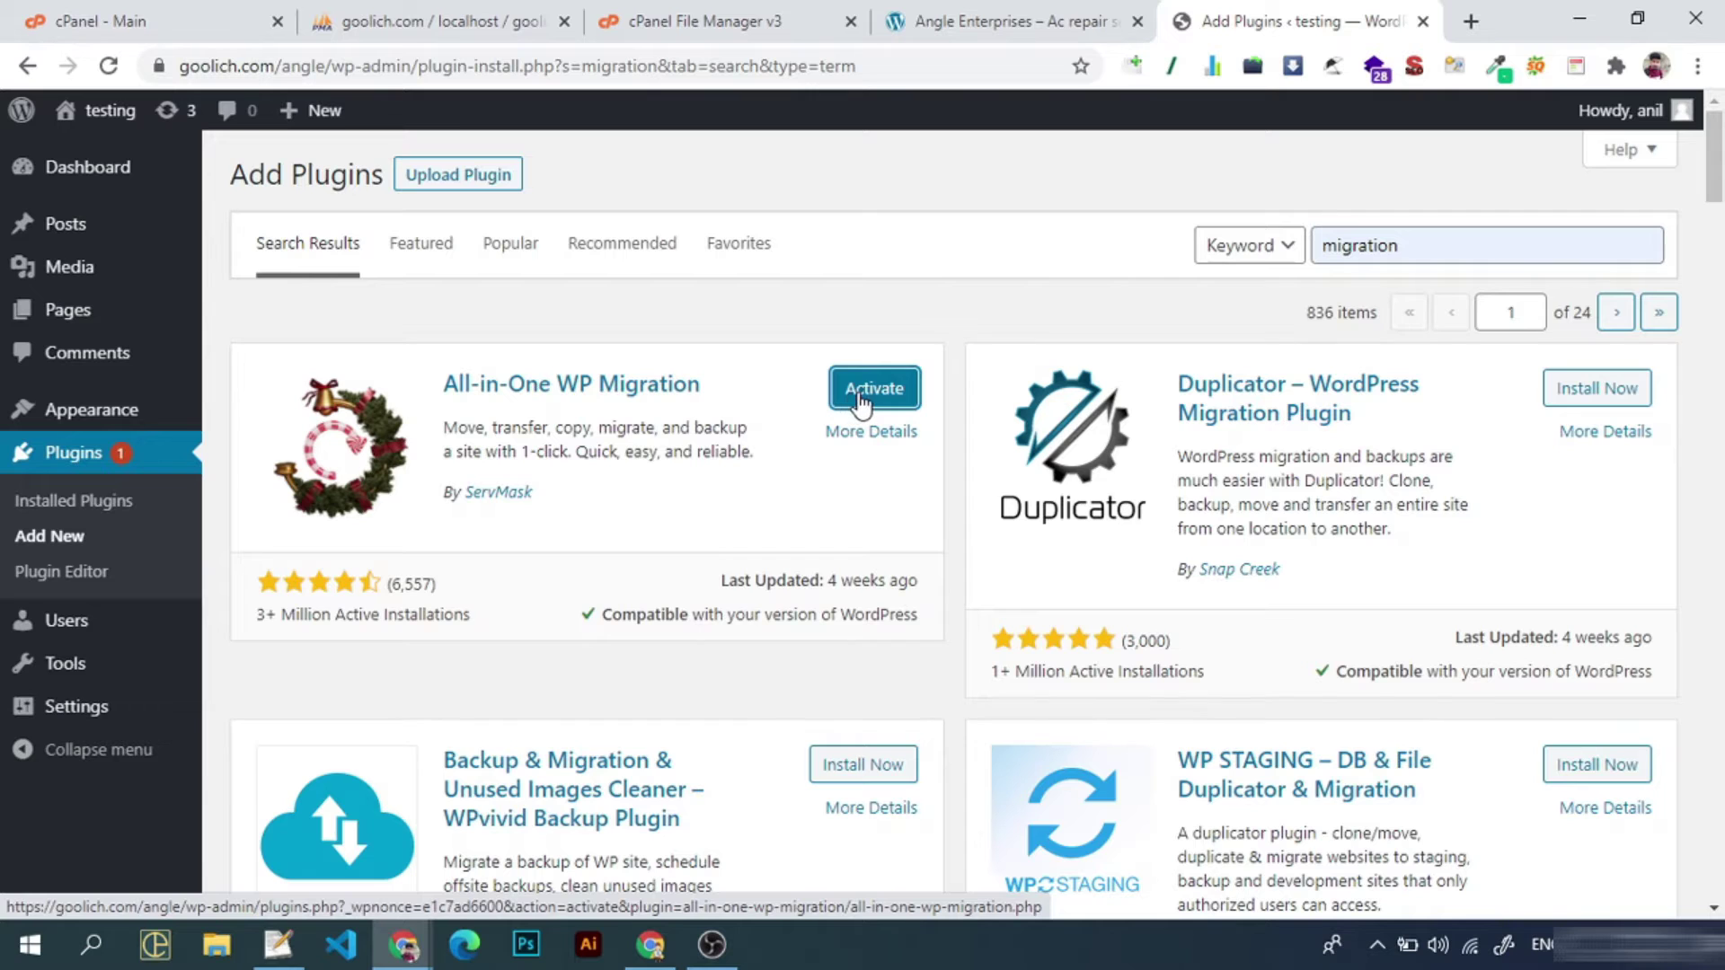
{"action": "left_click", "coordinate": [860, 403]}
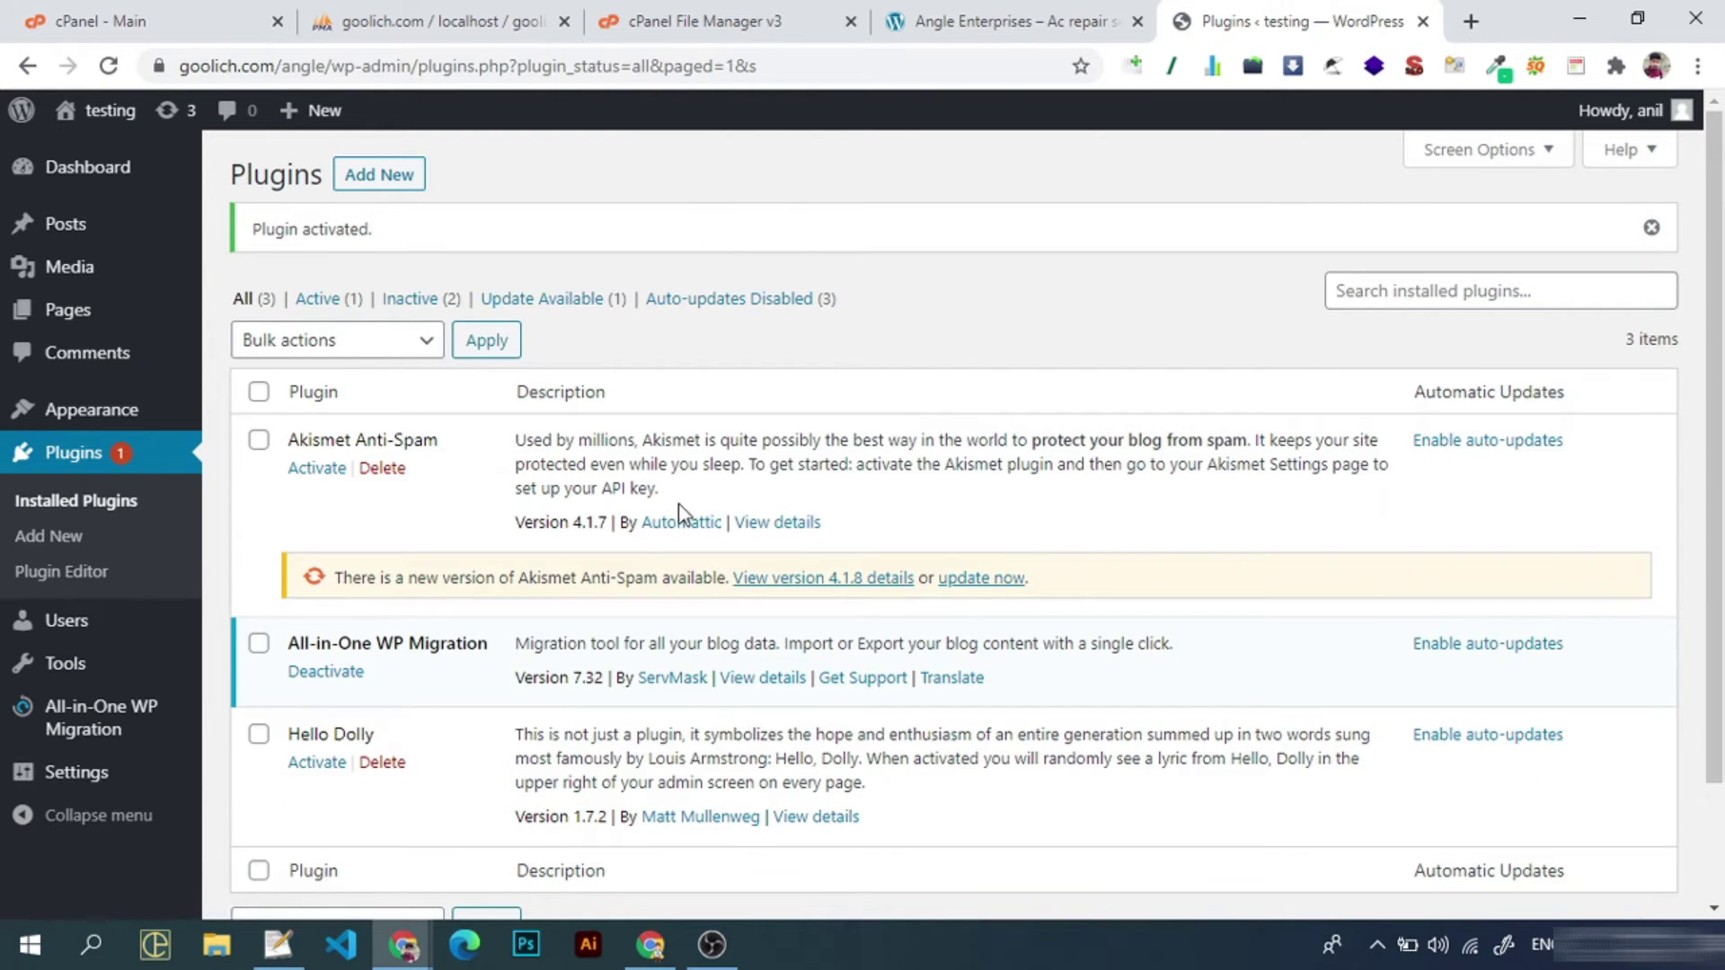
Open the All-in-One WP Migration Import page after checking the old site's 239 MB export.
{"action": "mouse_move", "coordinate": [111, 723]}
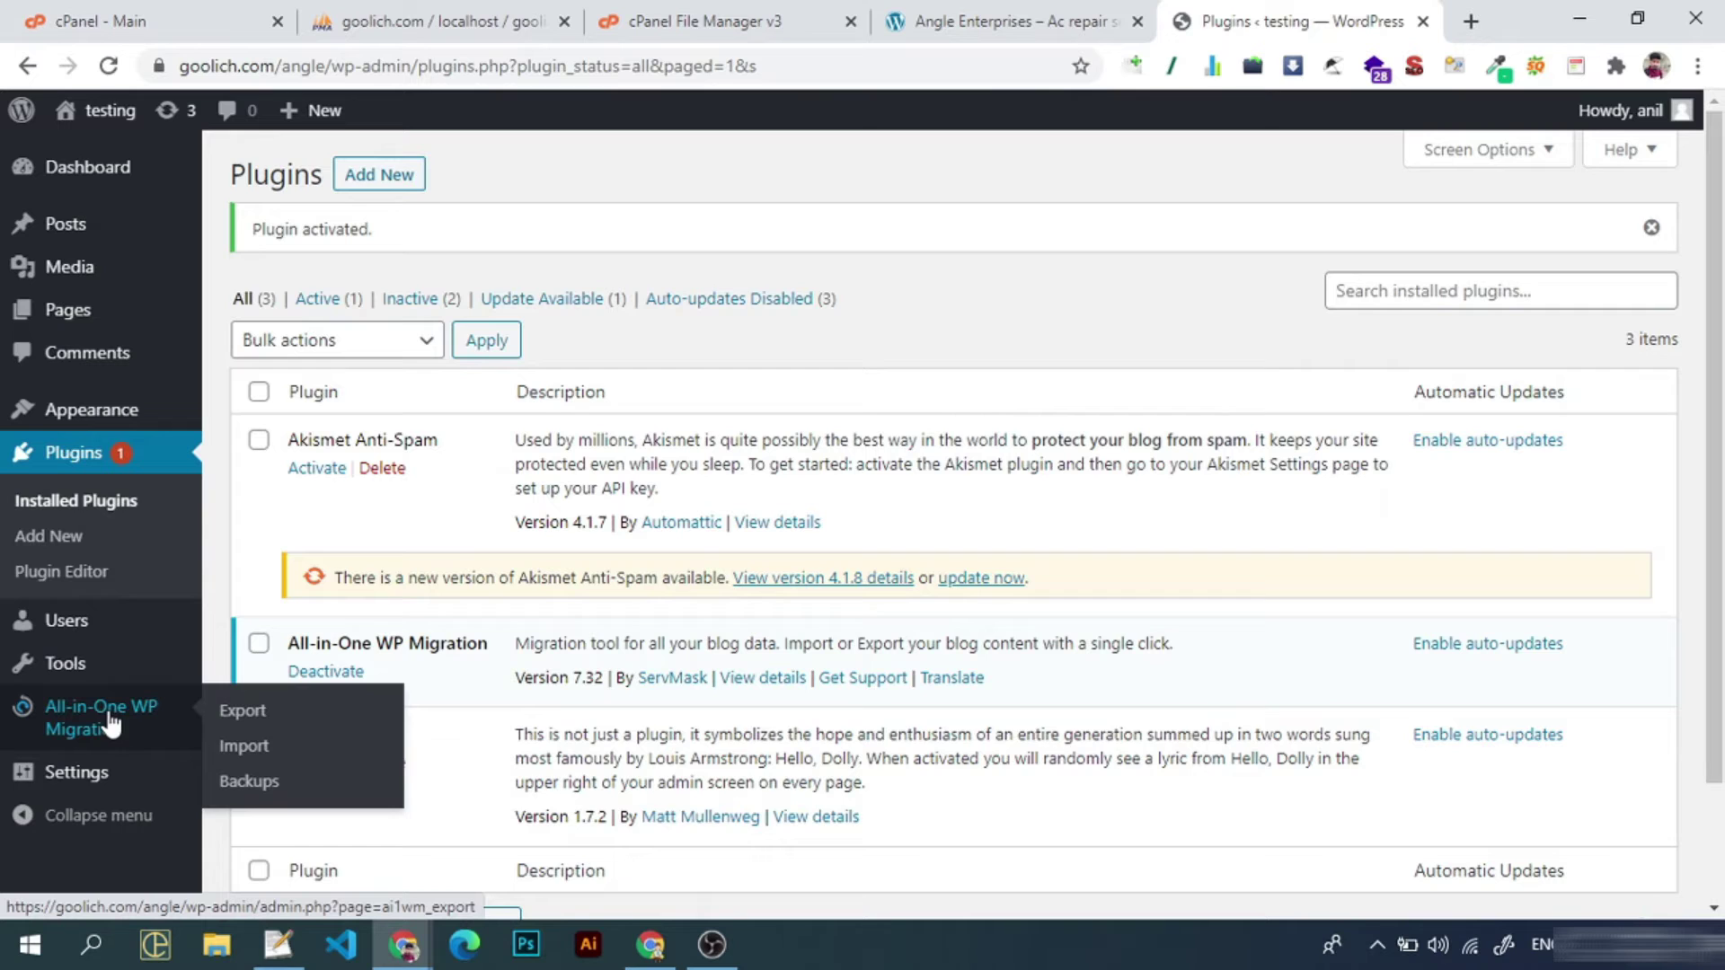
{"action": "left_click", "coordinate": [241, 753]}
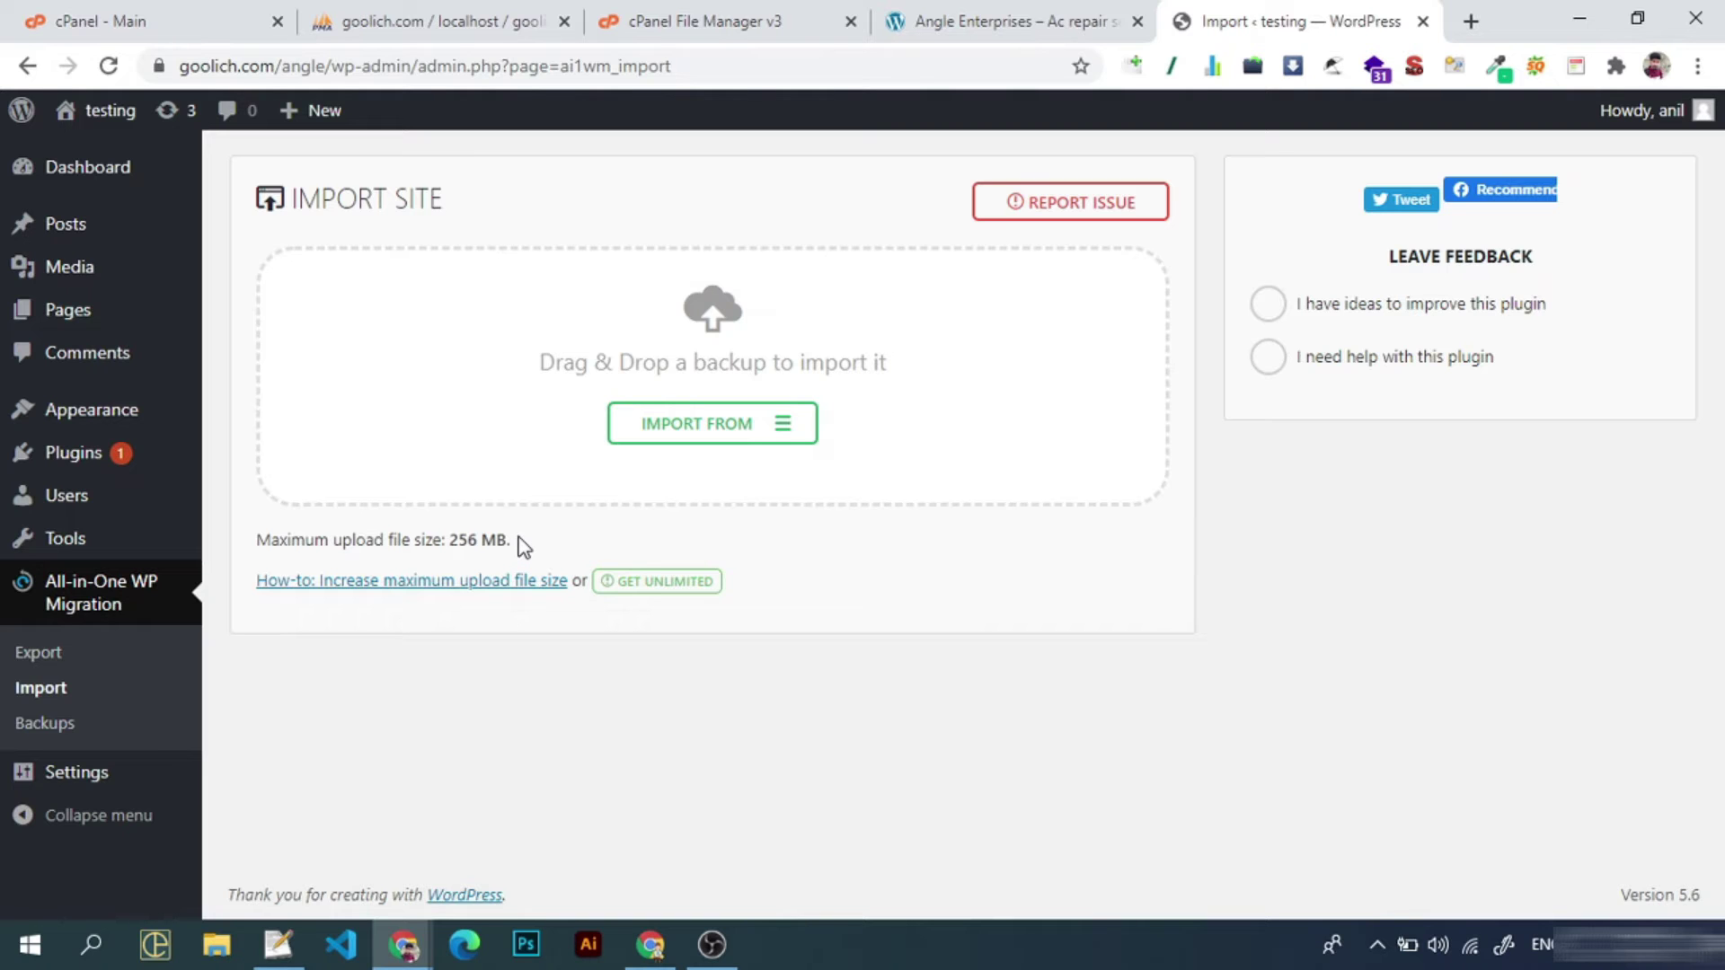
{"action": "left_click", "coordinate": [650, 947]}
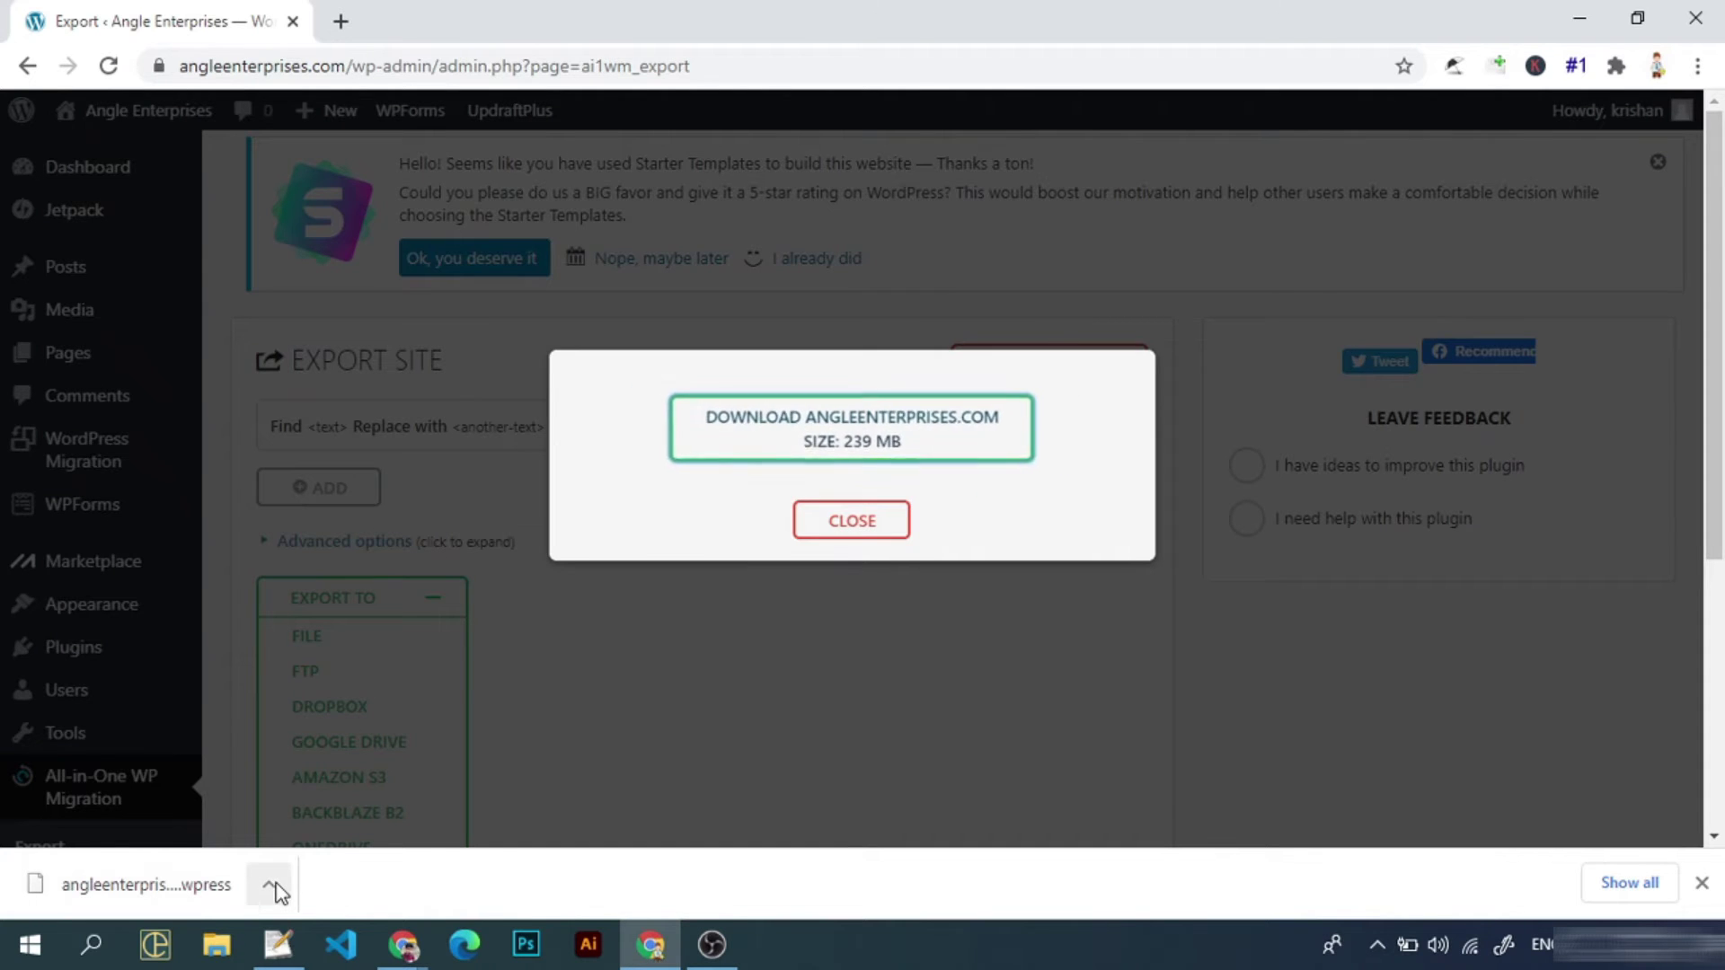
{"action": "mouse_move", "coordinate": [404, 943]}
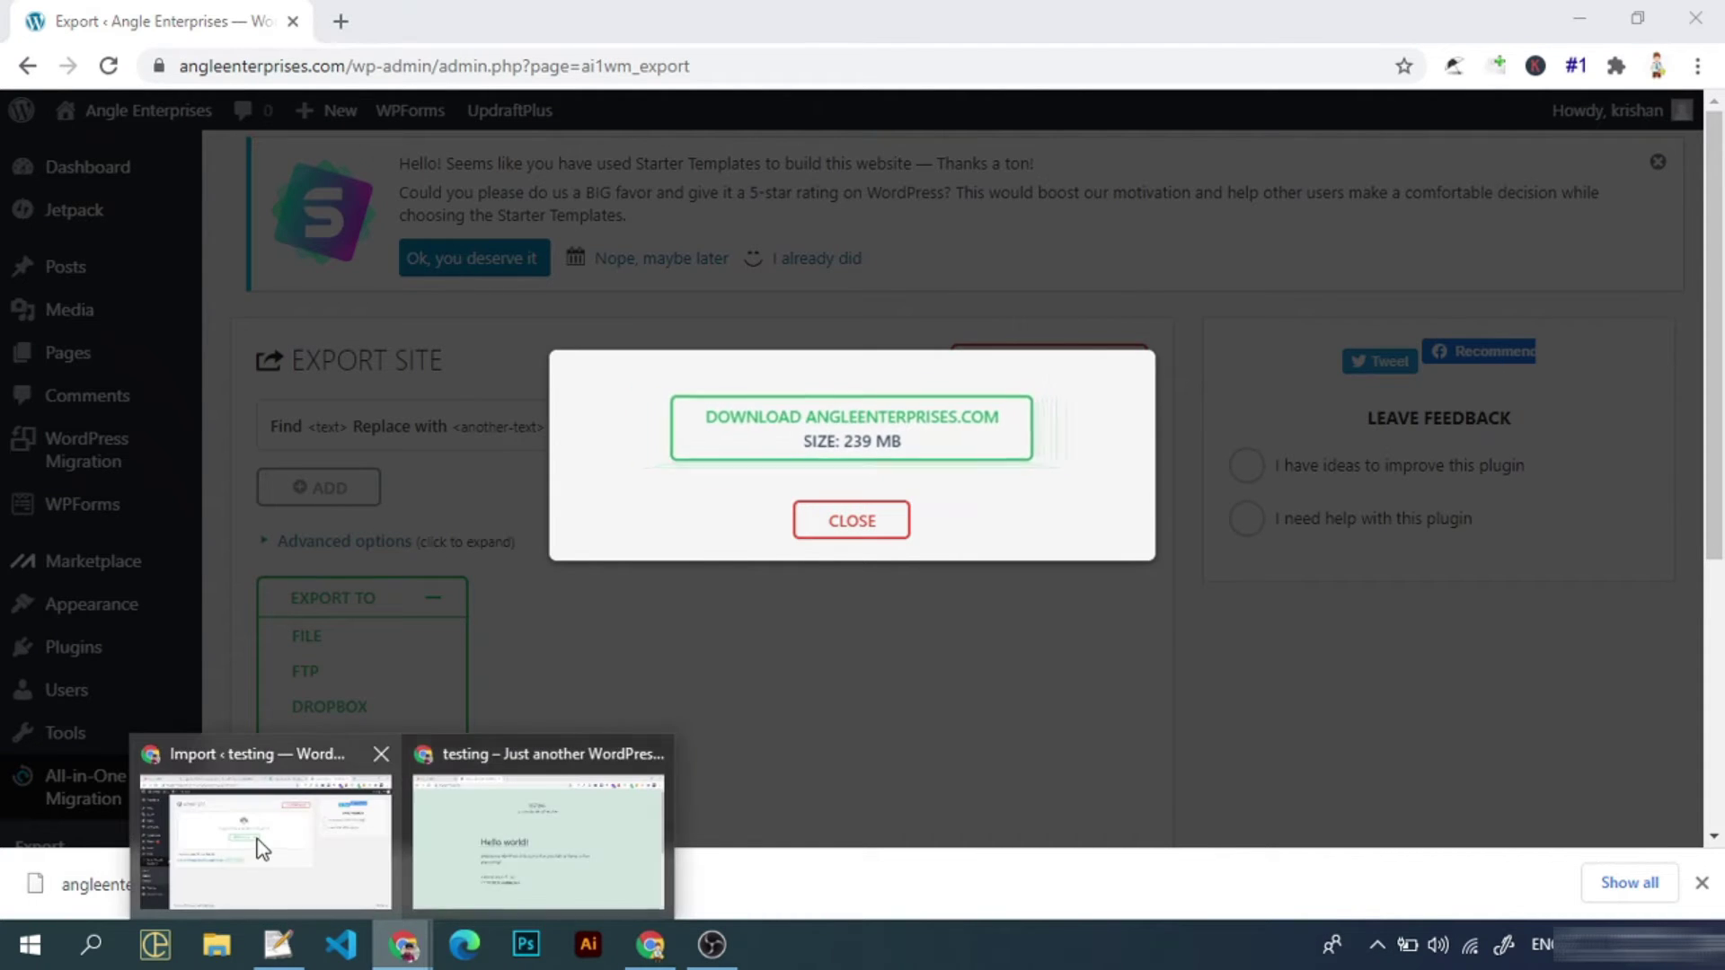
{"action": "left_click", "coordinate": [261, 839]}
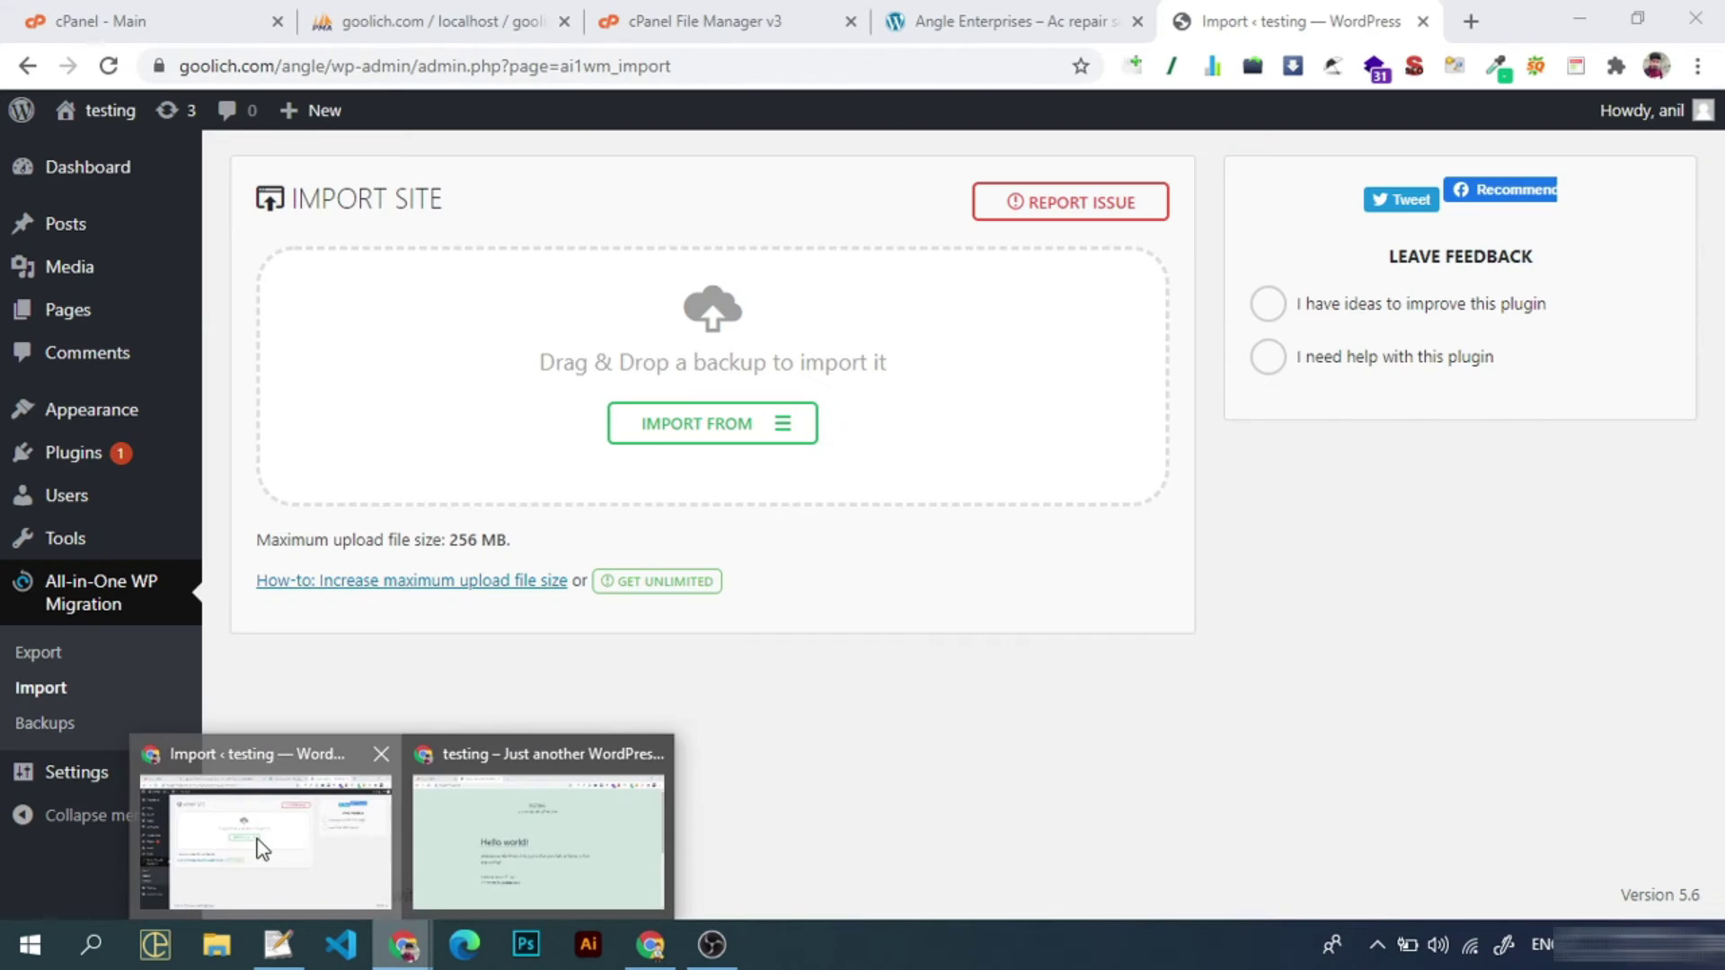
Import the angleenterprises.com .wpress file from Downloads, accept the overwrite, and finish.
{"action": "left_click", "coordinate": [685, 435]}
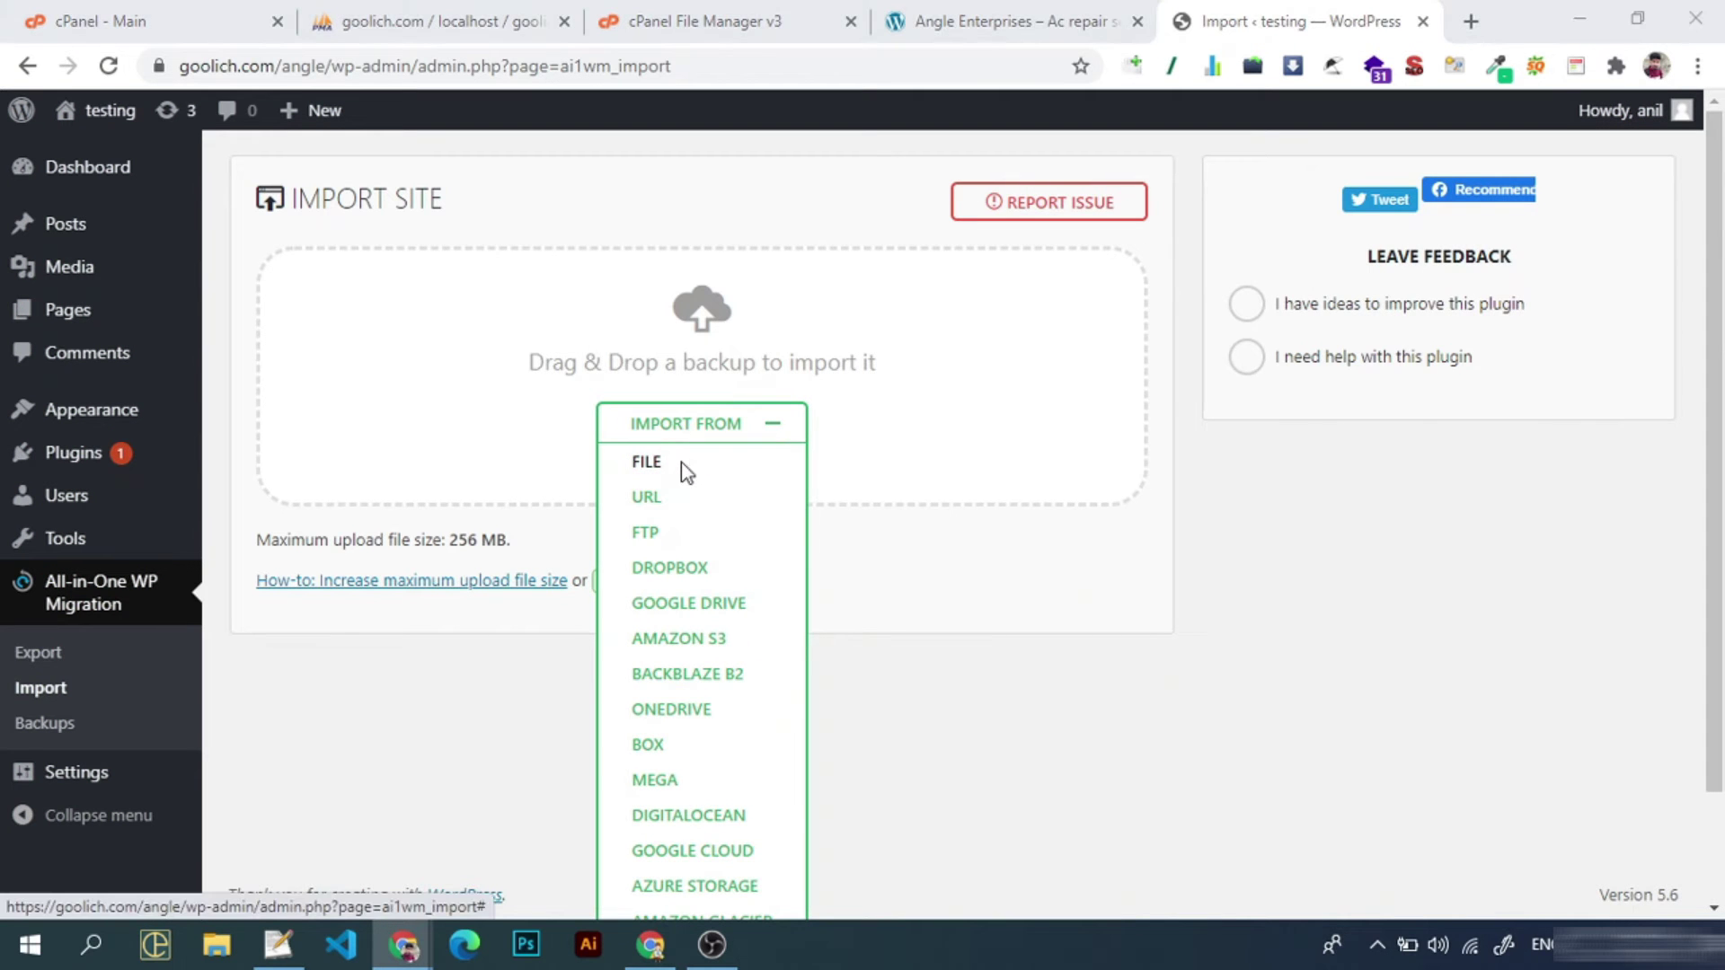
{"action": "left_click", "coordinate": [683, 464]}
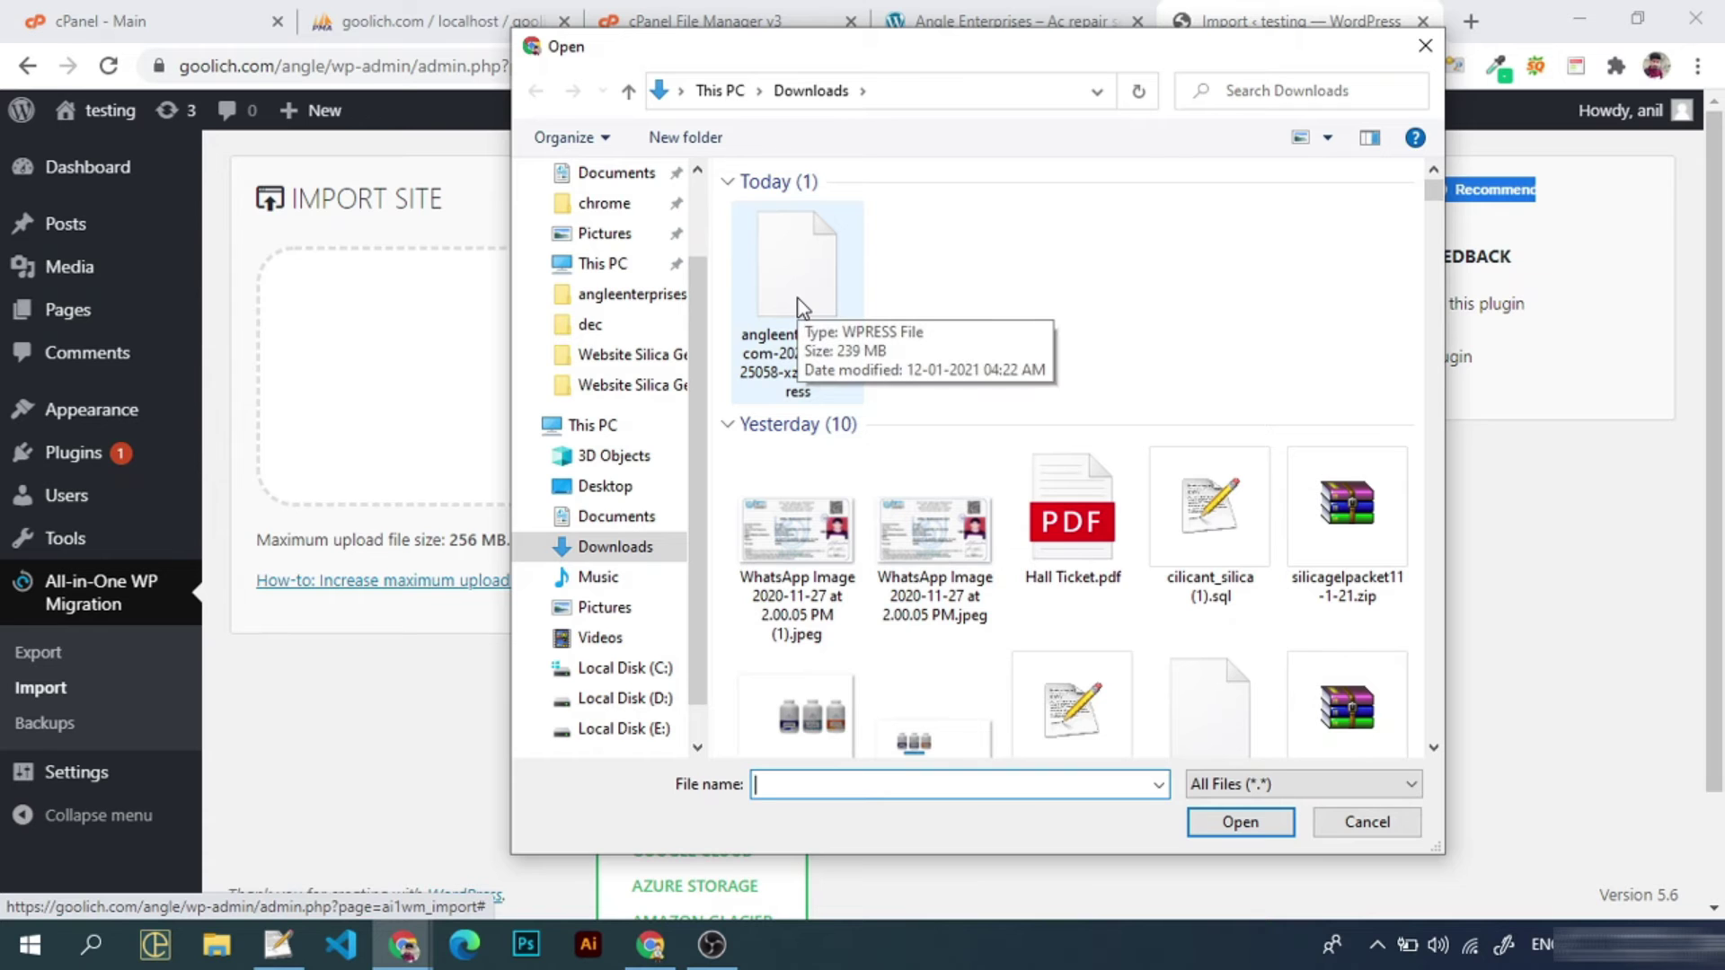
{"action": "left_click", "coordinate": [797, 309]}
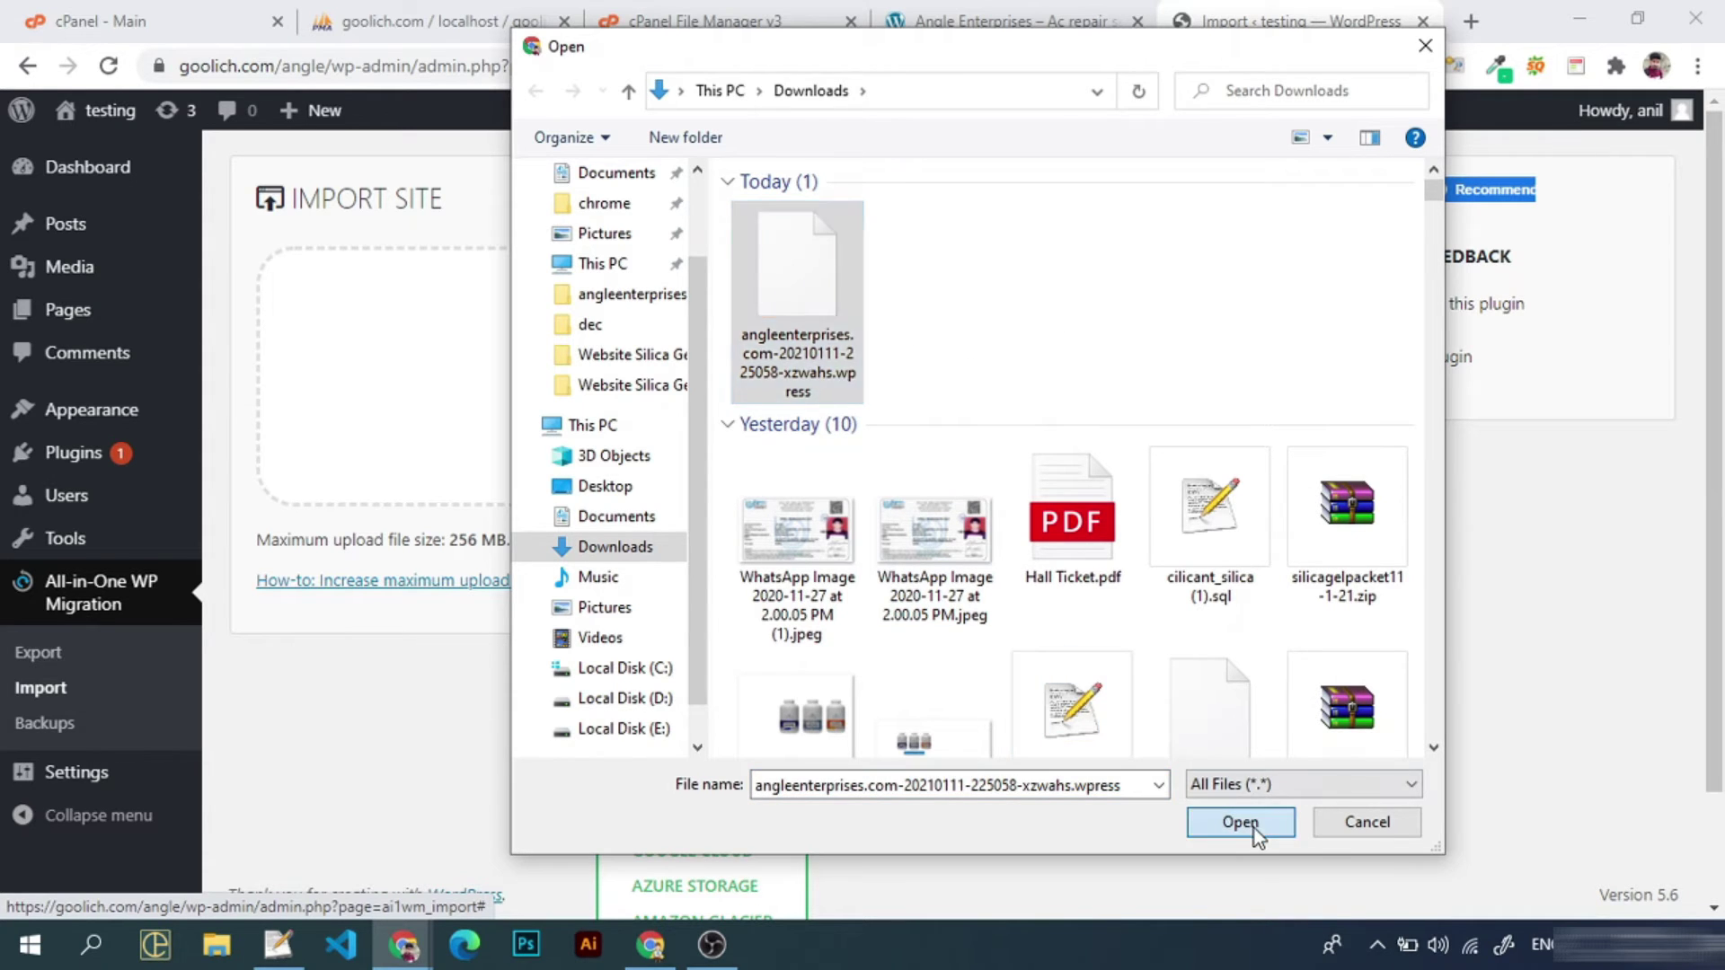
{"action": "left_click", "coordinate": [1254, 828]}
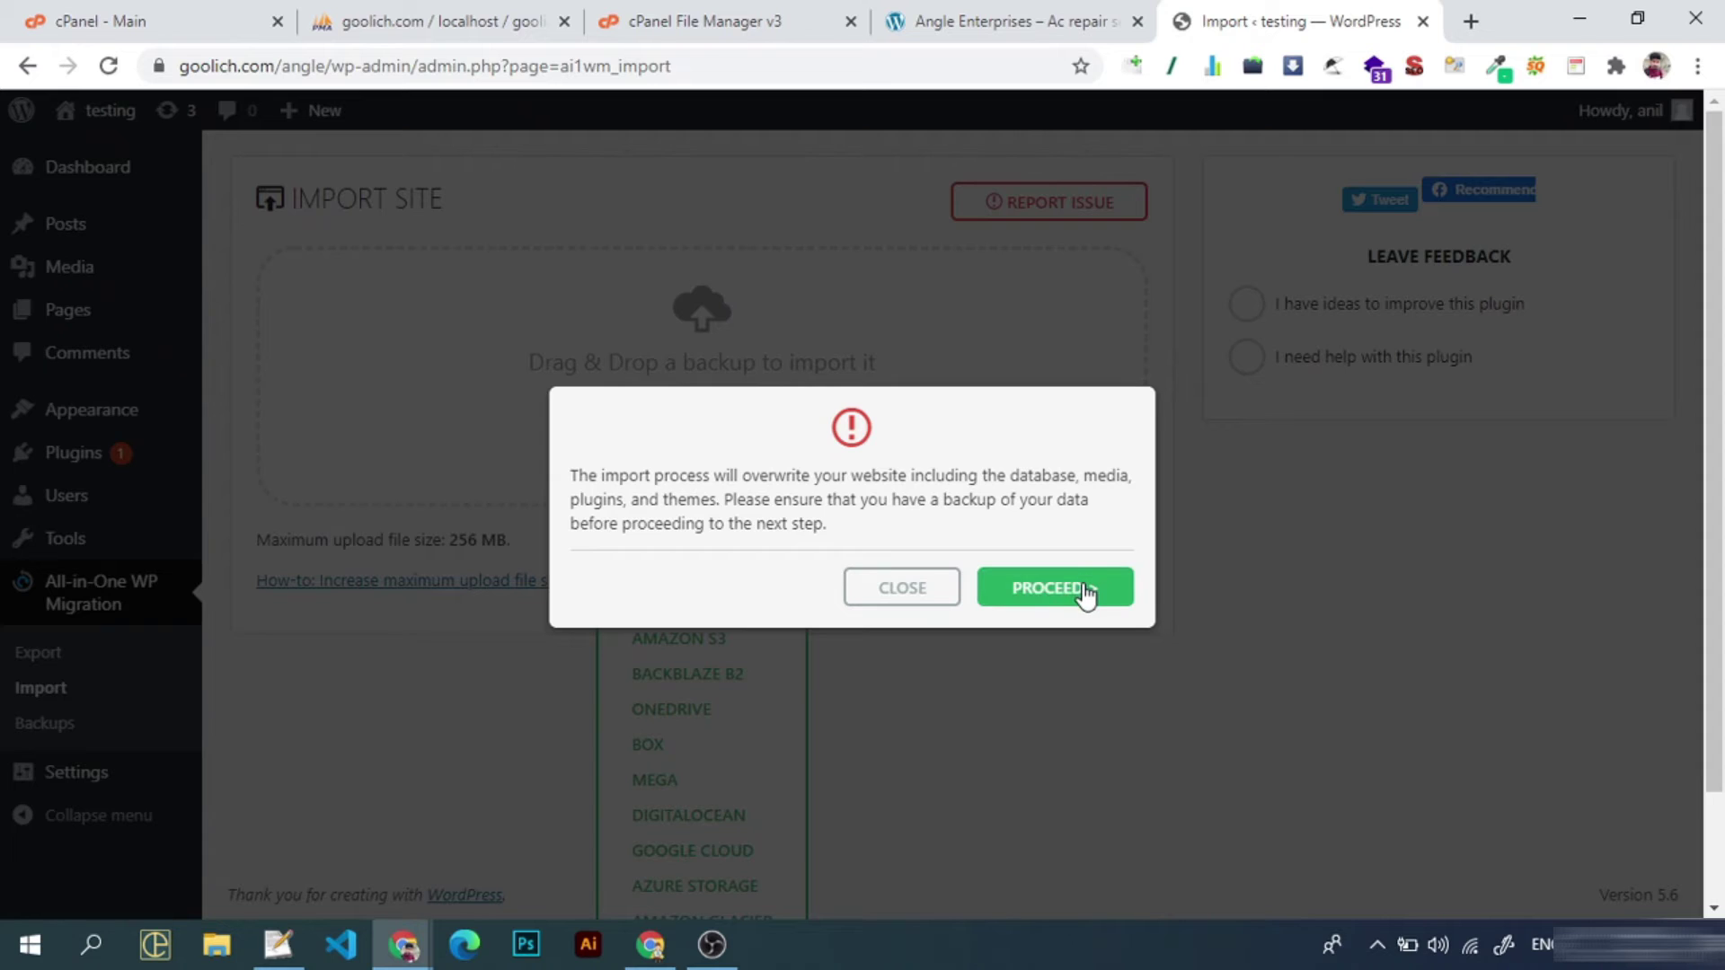
{"action": "left_click", "coordinate": [1085, 591]}
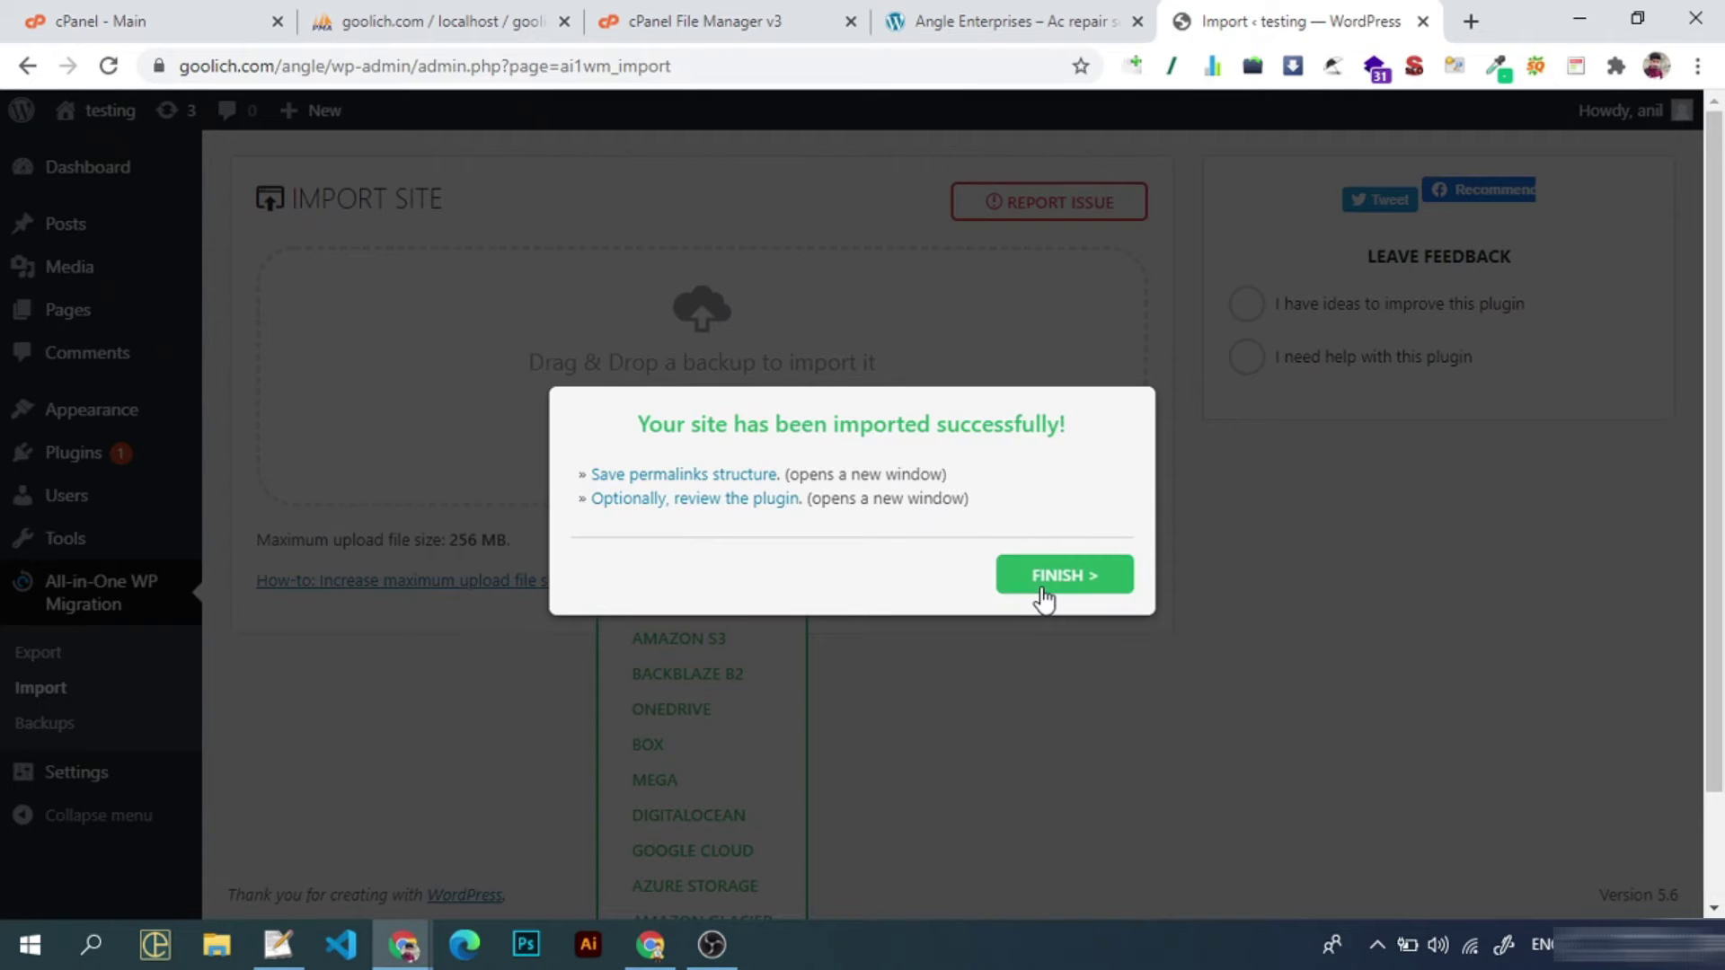
{"action": "left_click", "coordinate": [1041, 586]}
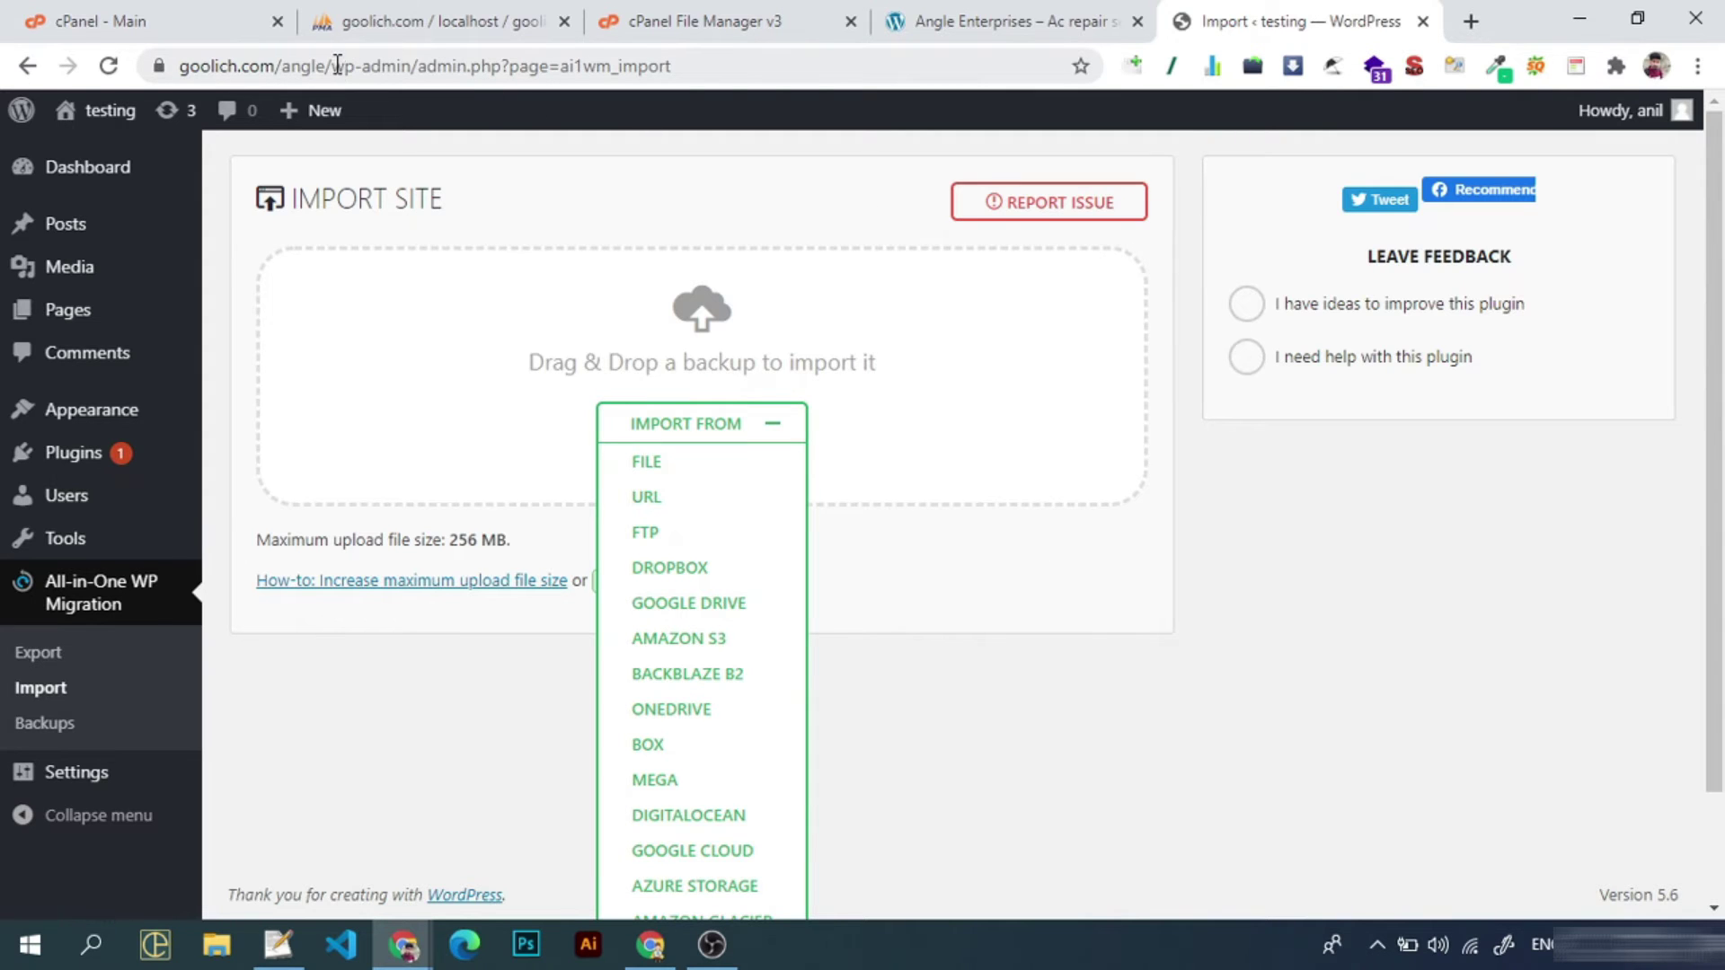
Copy the goolich.com/angle address and load it in a new tab of the other window.
{"action": "left_click_drag", "start_coordinate": [336, 65], "coordinate": [180, 66]}
{"action": "key", "text": "ctrl+c"}
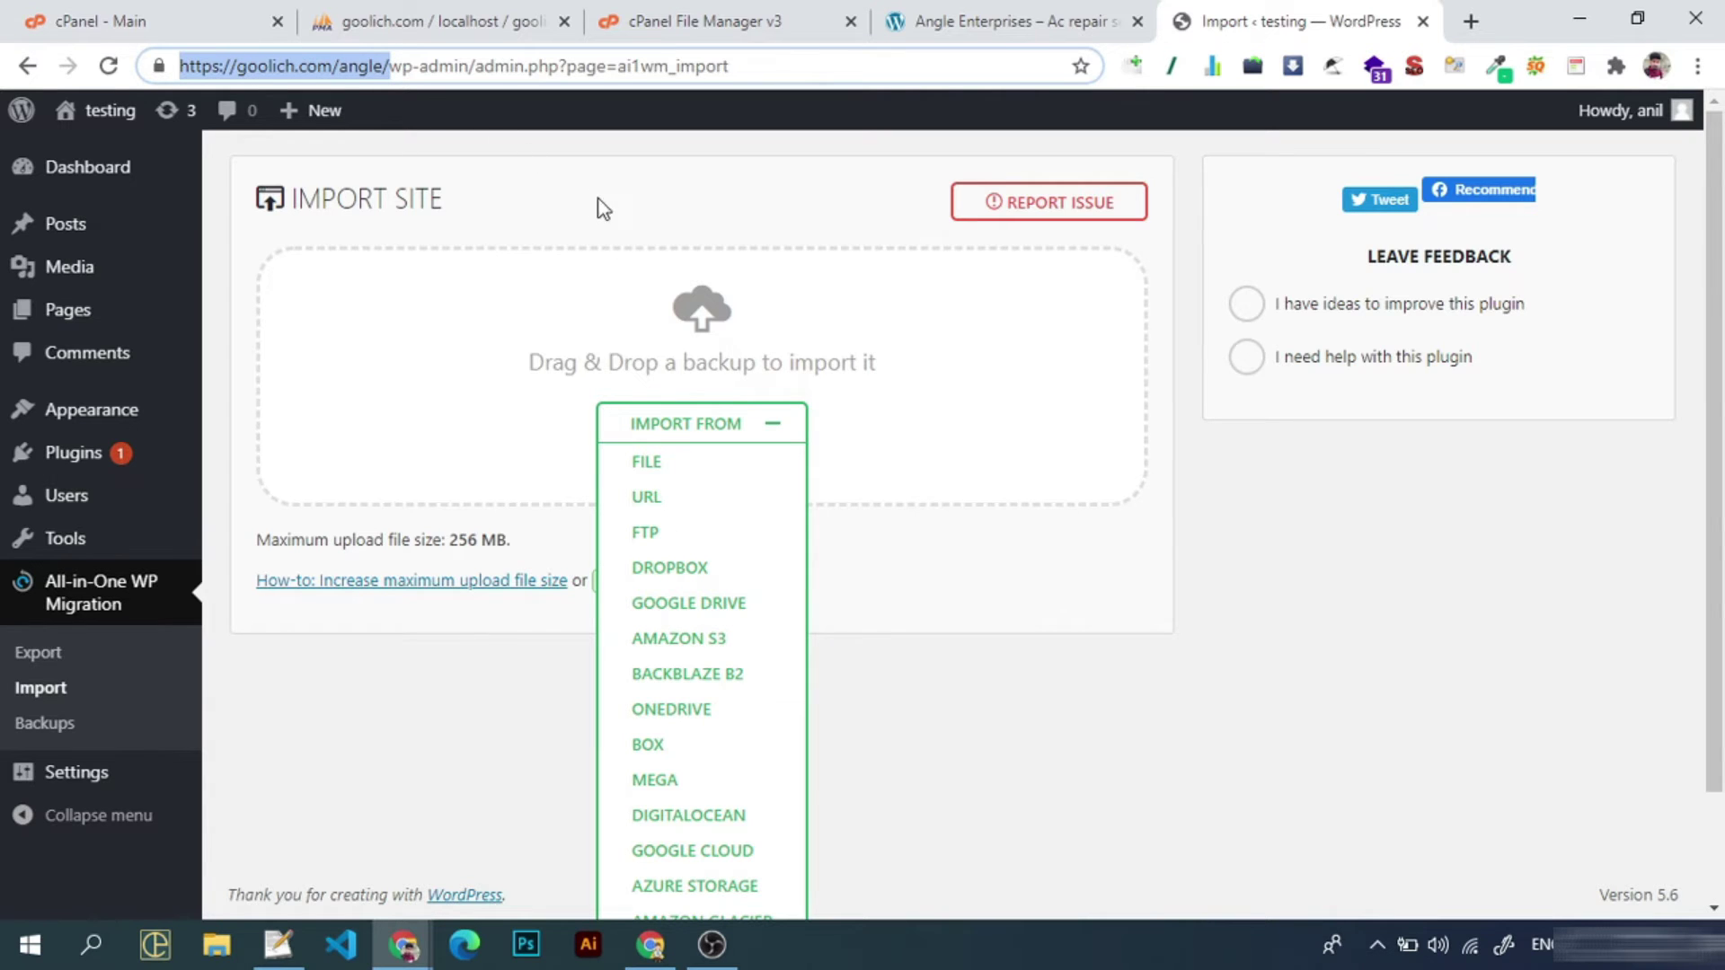
{"action": "left_click", "coordinate": [650, 944]}
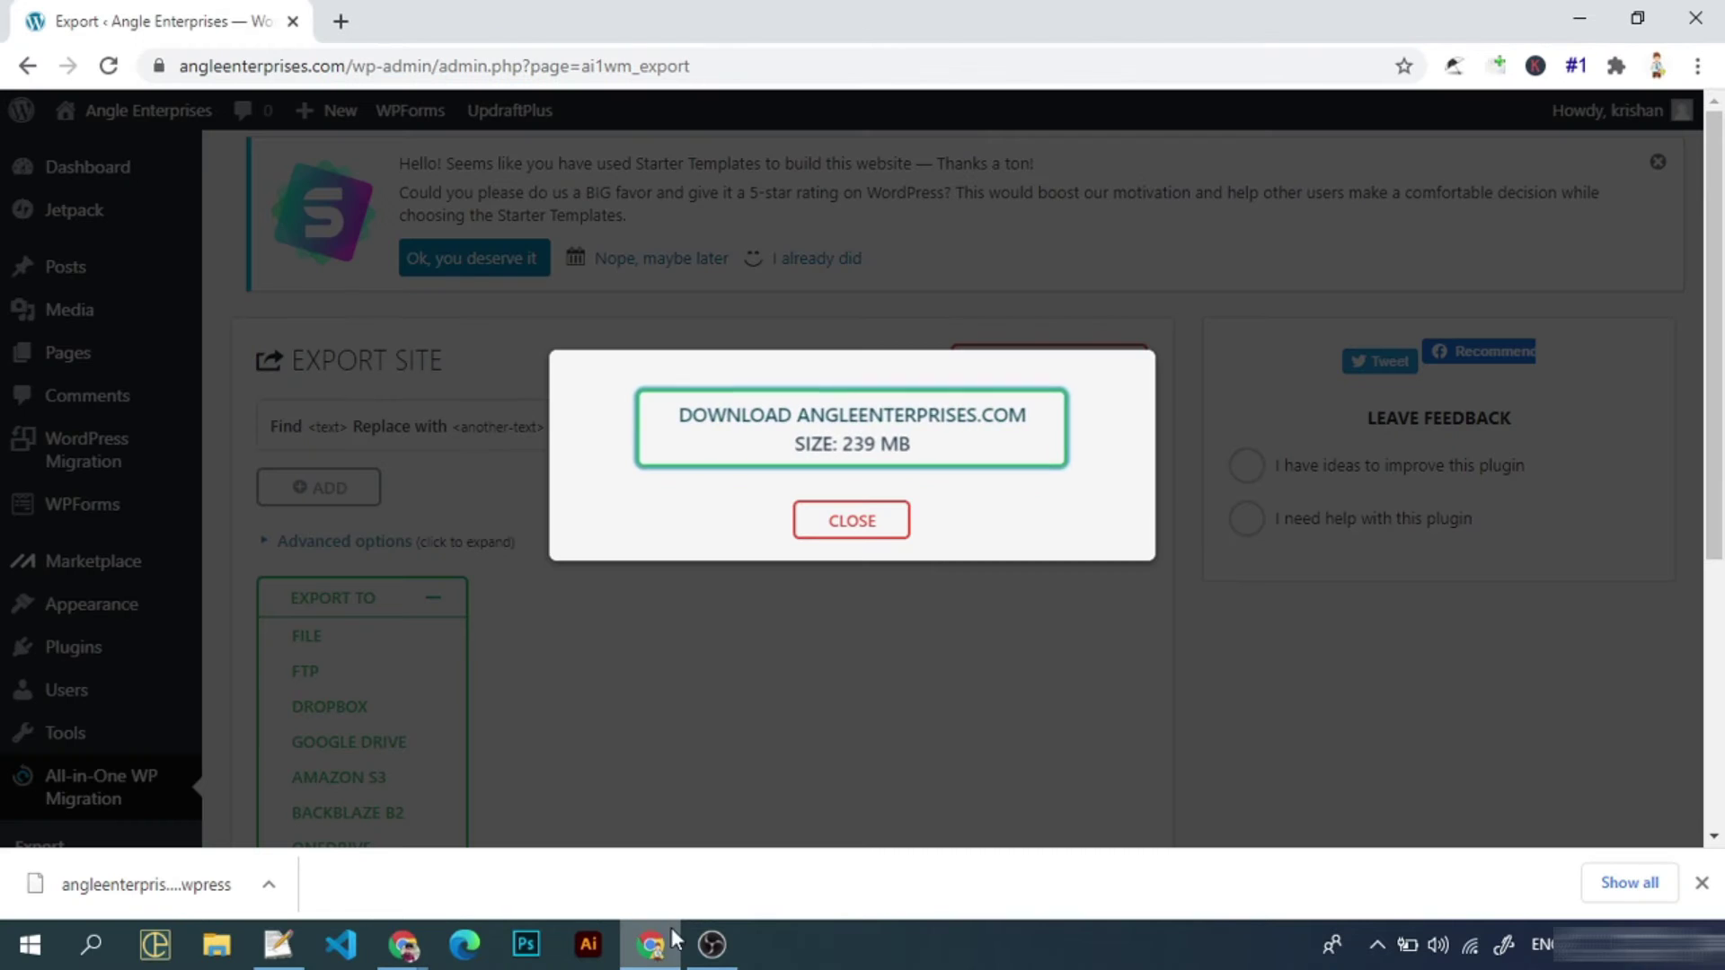
{"action": "left_click", "coordinate": [341, 21]}
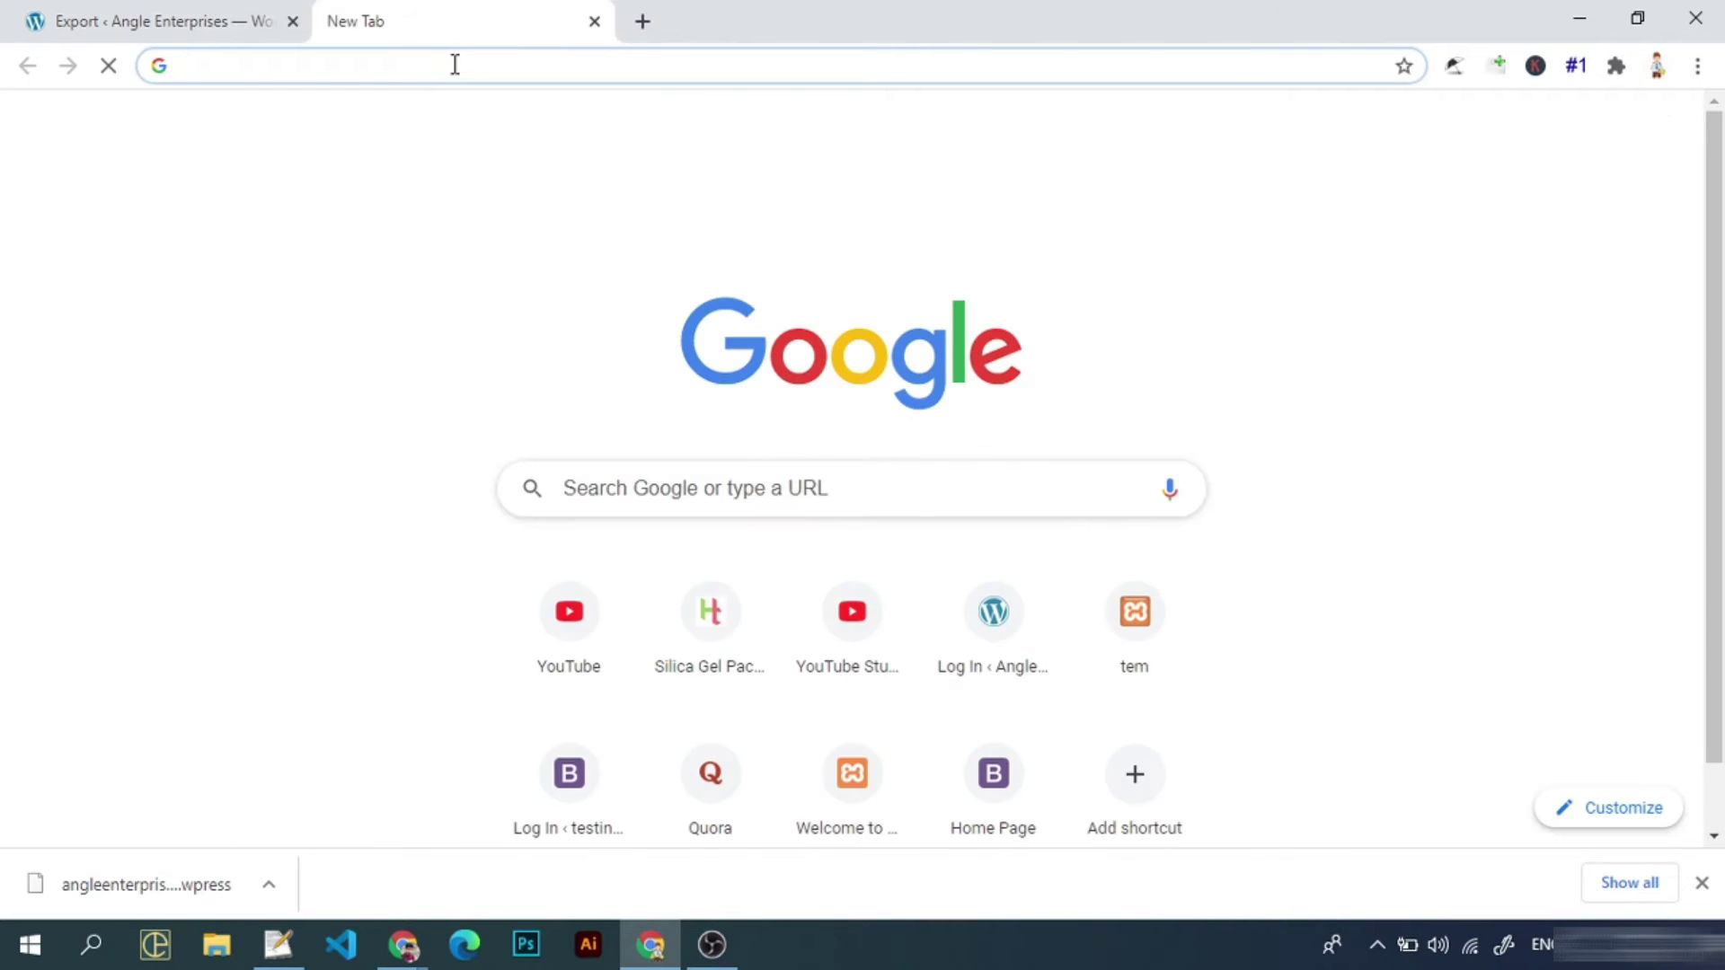
{"action": "key", "text": "ctrl+v"}
{"action": "key", "text": "Return"}
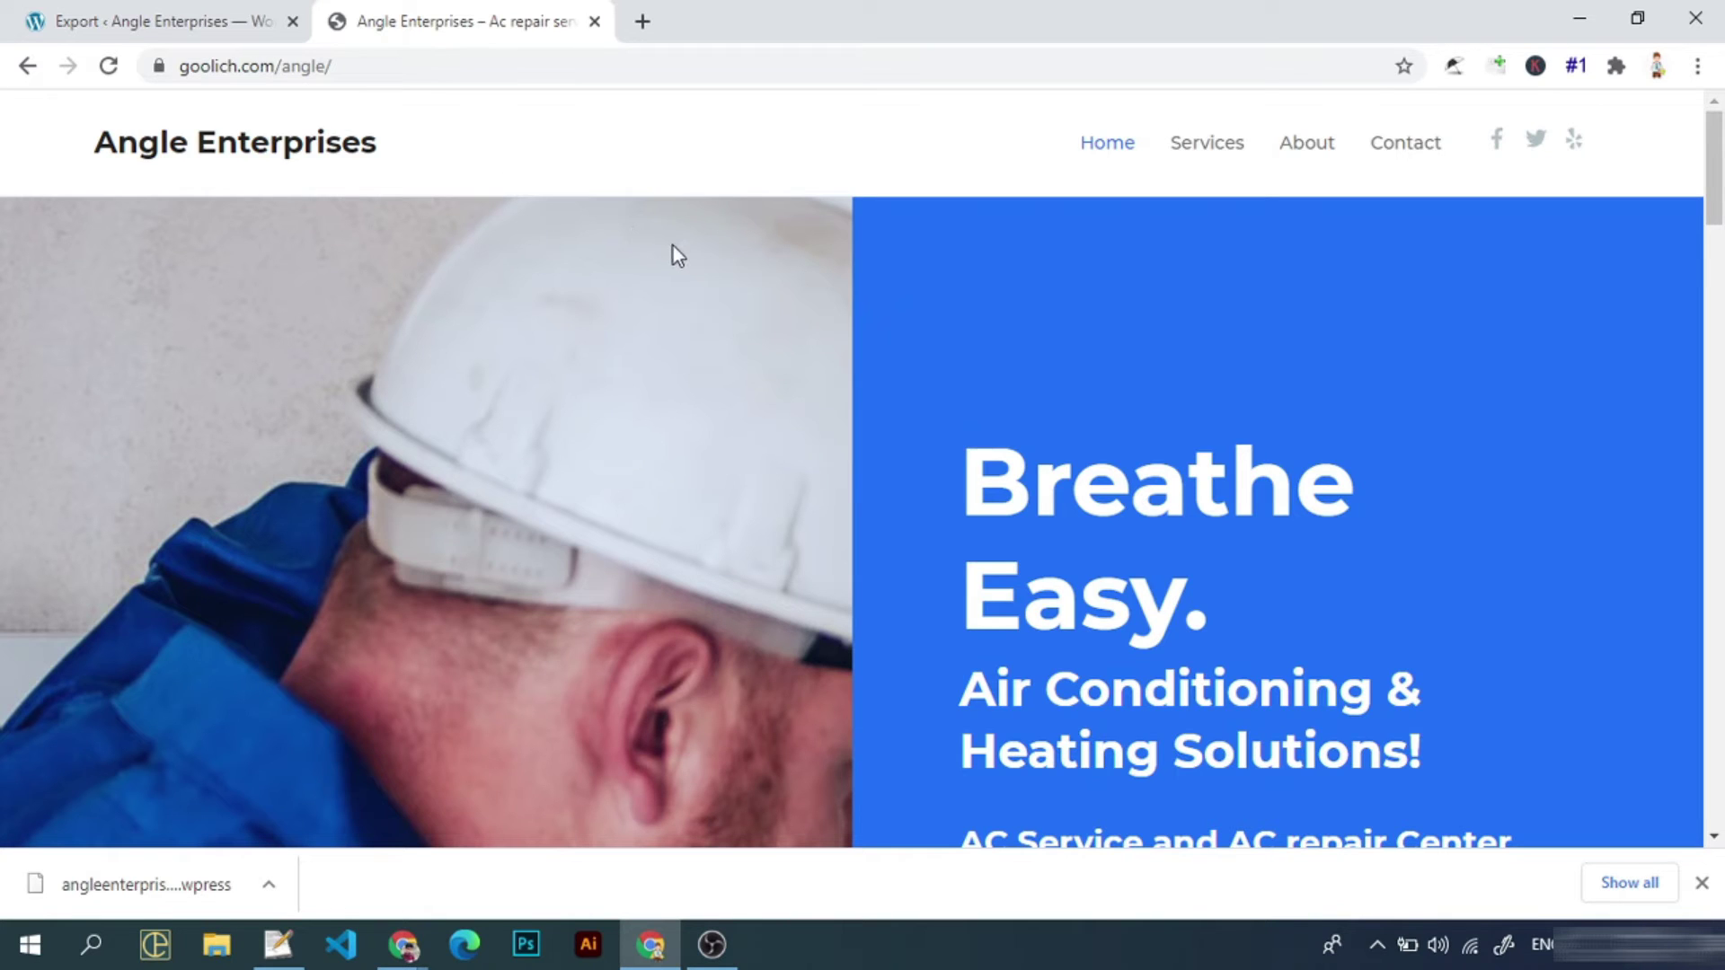
Scroll through the migrated Angle Enterprises homepage, then reload goolich.com/angle.
{"action": "scroll", "coordinate": [731, 339], "scroll_direction": "down", "scroll_amount": 2}
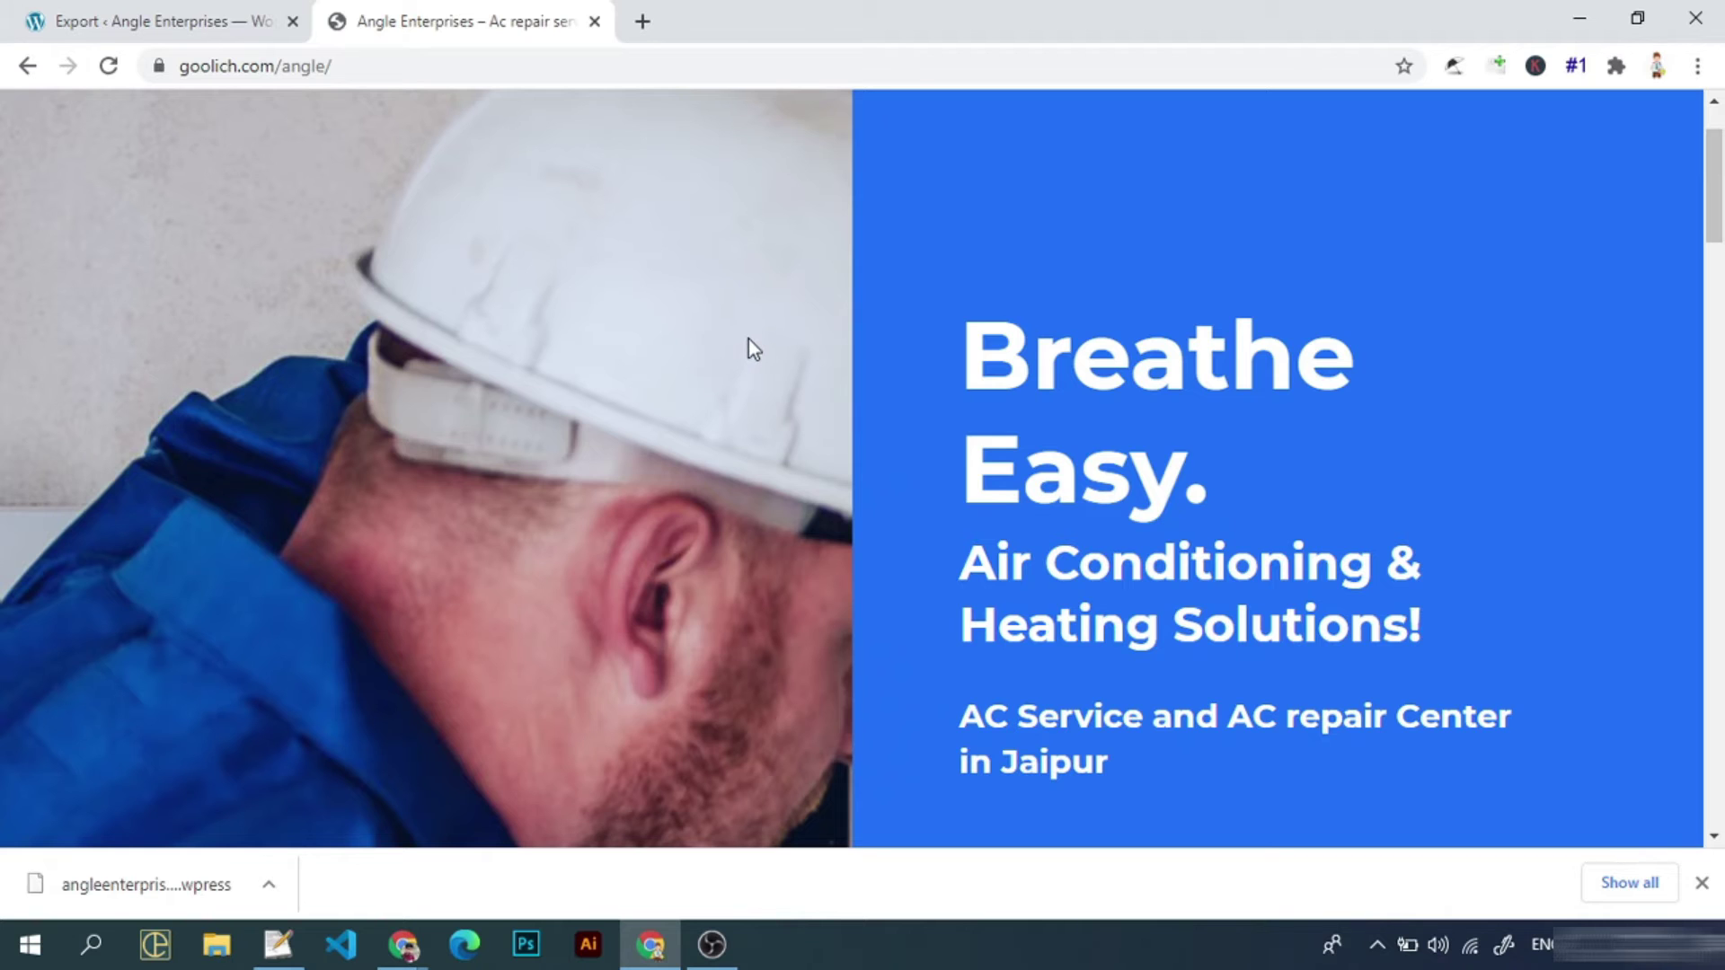
{"action": "scroll", "coordinate": [748, 340], "scroll_direction": "down", "scroll_amount": 10}
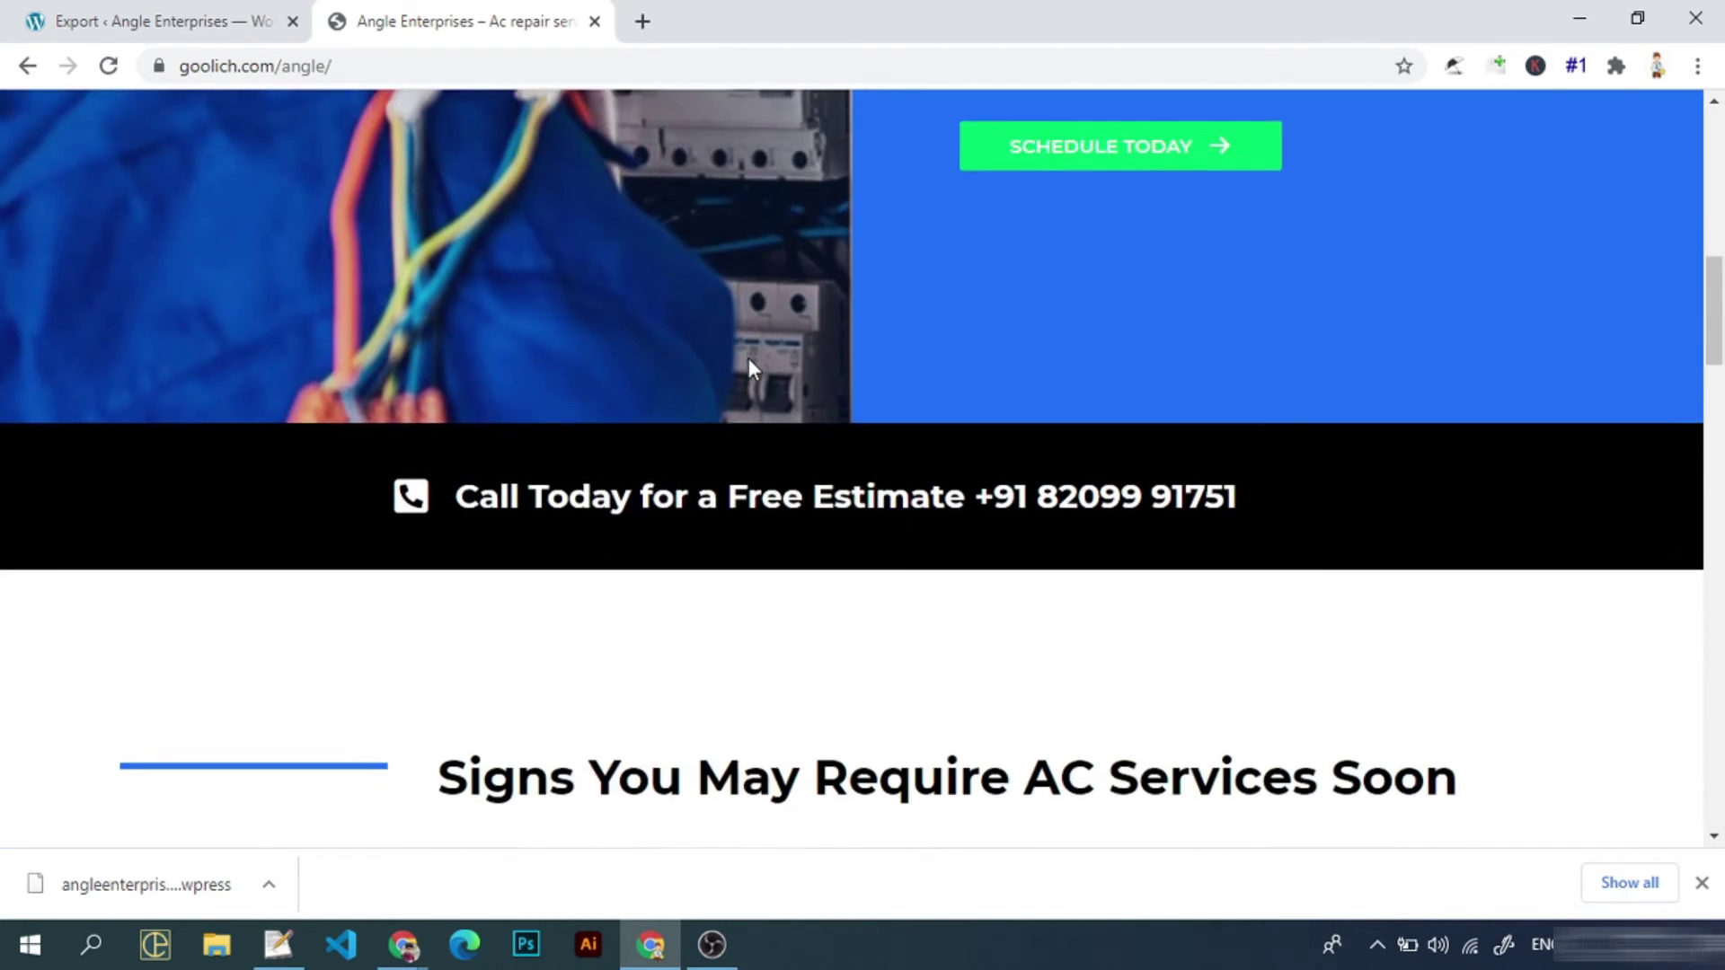
{"action": "scroll", "coordinate": [749, 361], "scroll_direction": "down", "scroll_amount": 3}
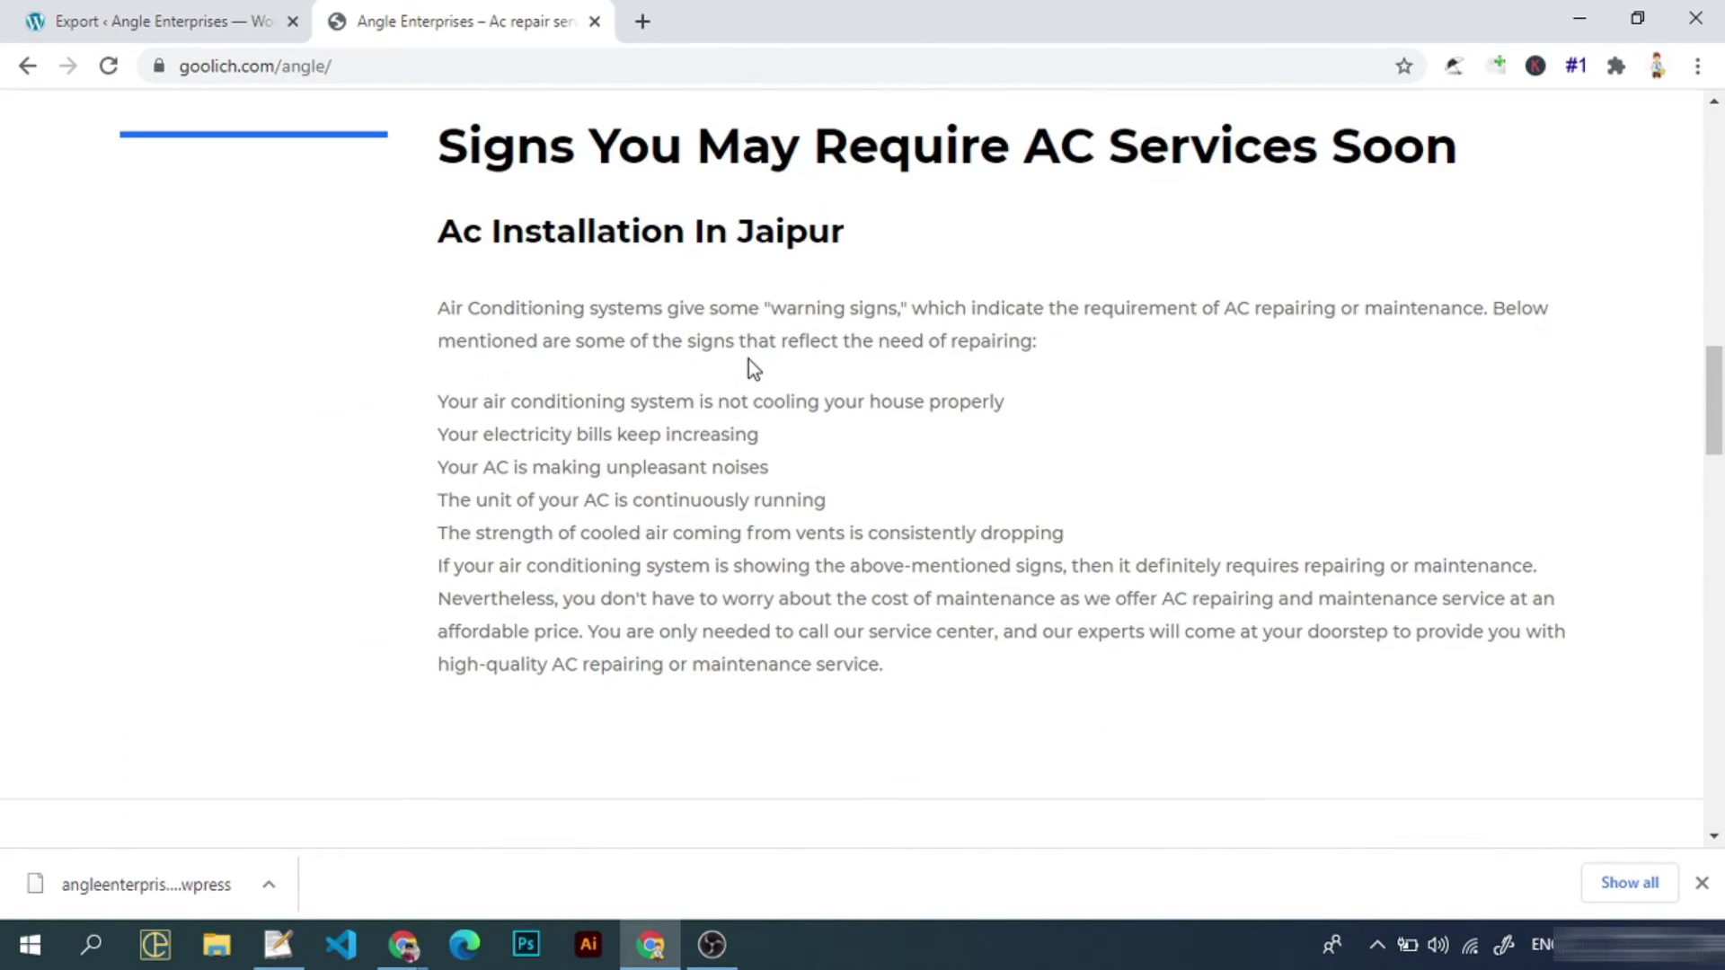
{"action": "scroll", "coordinate": [747, 359], "scroll_direction": "down", "scroll_amount": 5}
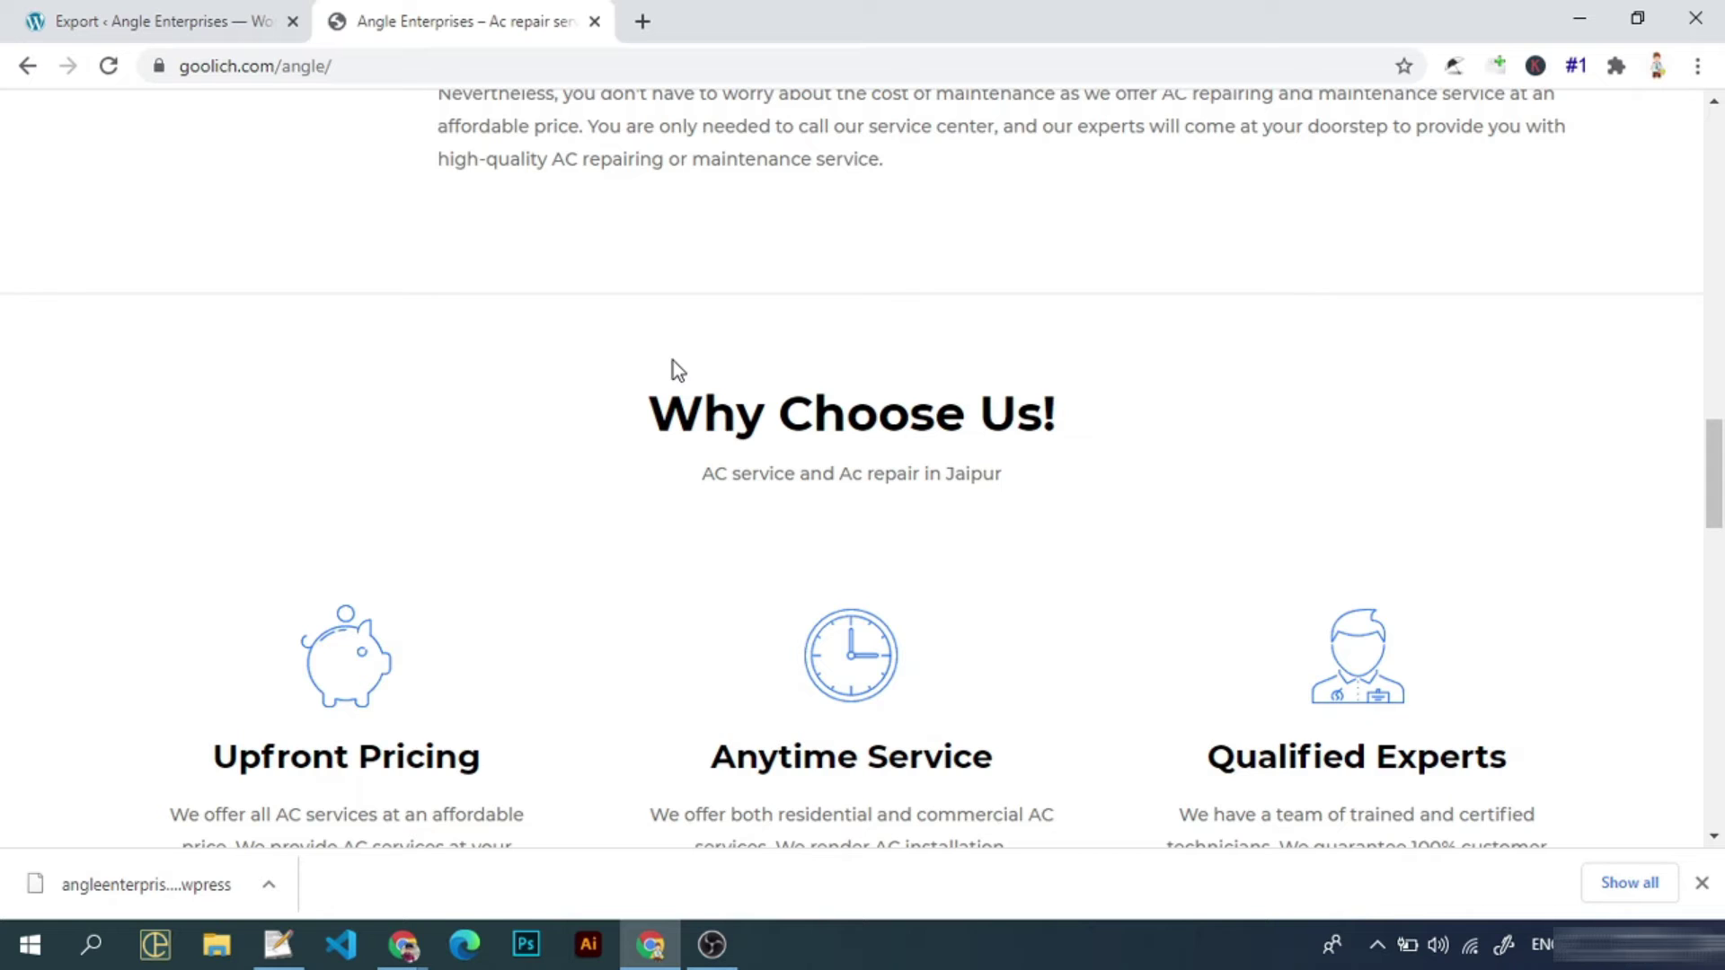
{"action": "scroll", "coordinate": [676, 364], "scroll_direction": "up", "scroll_amount": 5}
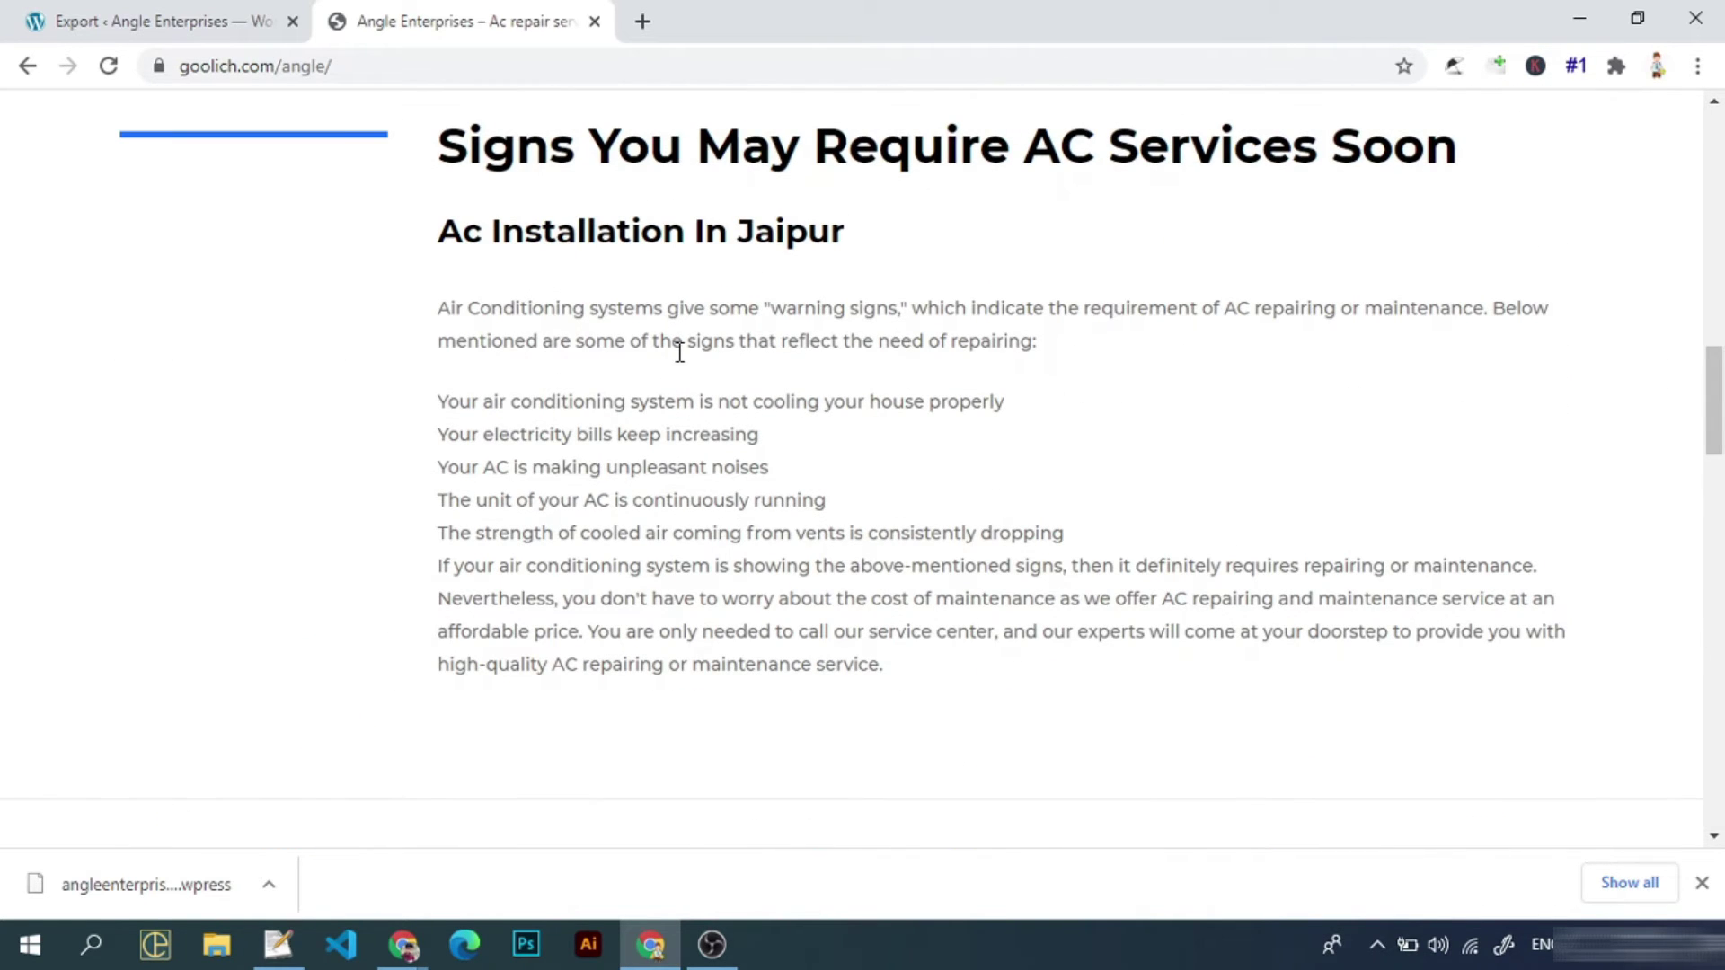
{"action": "scroll", "coordinate": [682, 350], "scroll_direction": "up", "scroll_amount": 10}
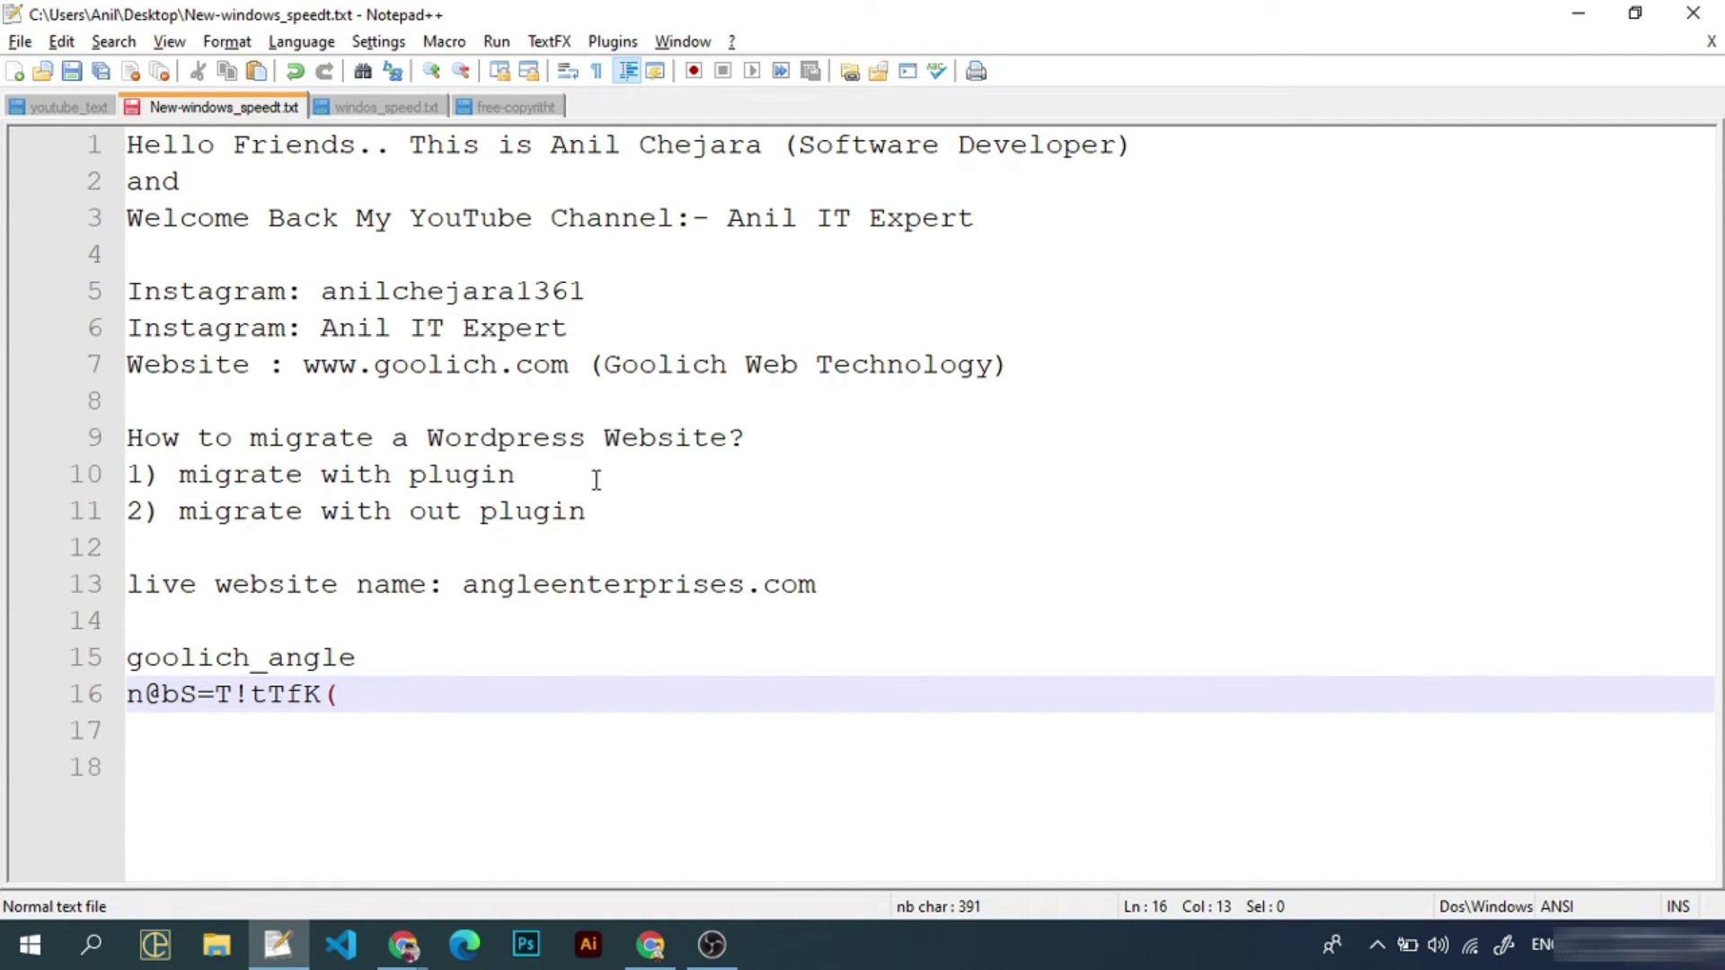
{"action": "key", "text": "alt+Tab"}
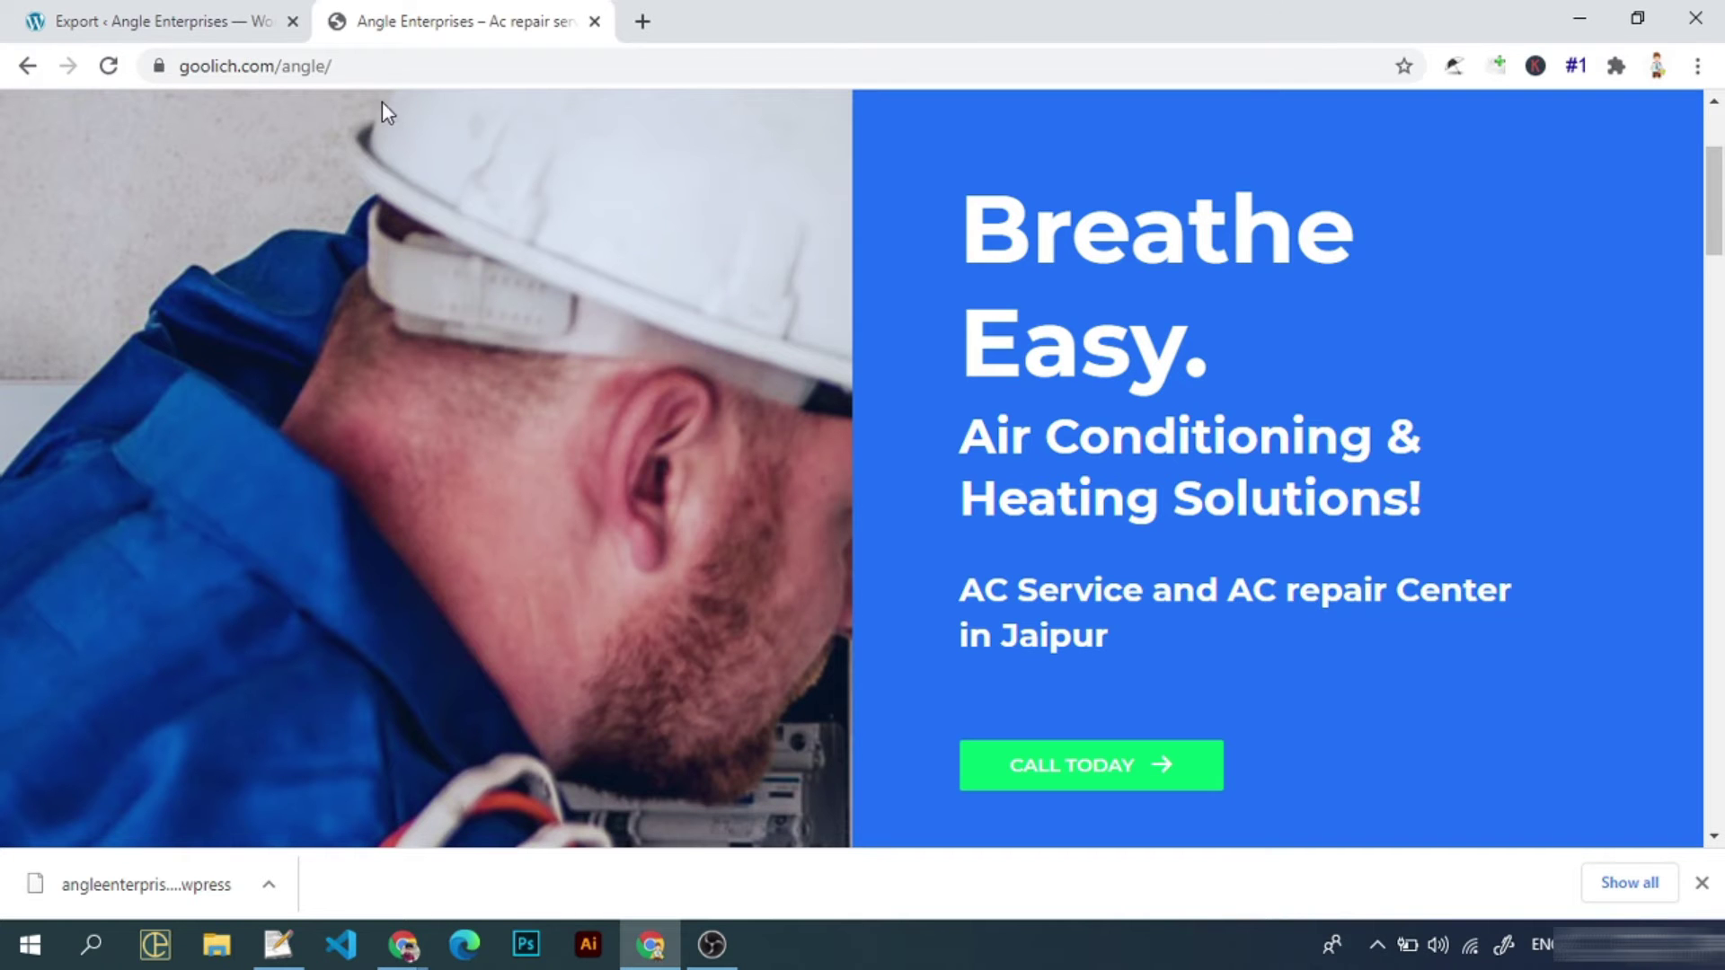
{"action": "left_click", "coordinate": [386, 70]}
{"action": "key", "text": "Return"}
Check all 18 wp_ tables in goolich_angle and drop them in phpMyAdmin.
{"action": "mouse_move", "coordinate": [418, 932]}
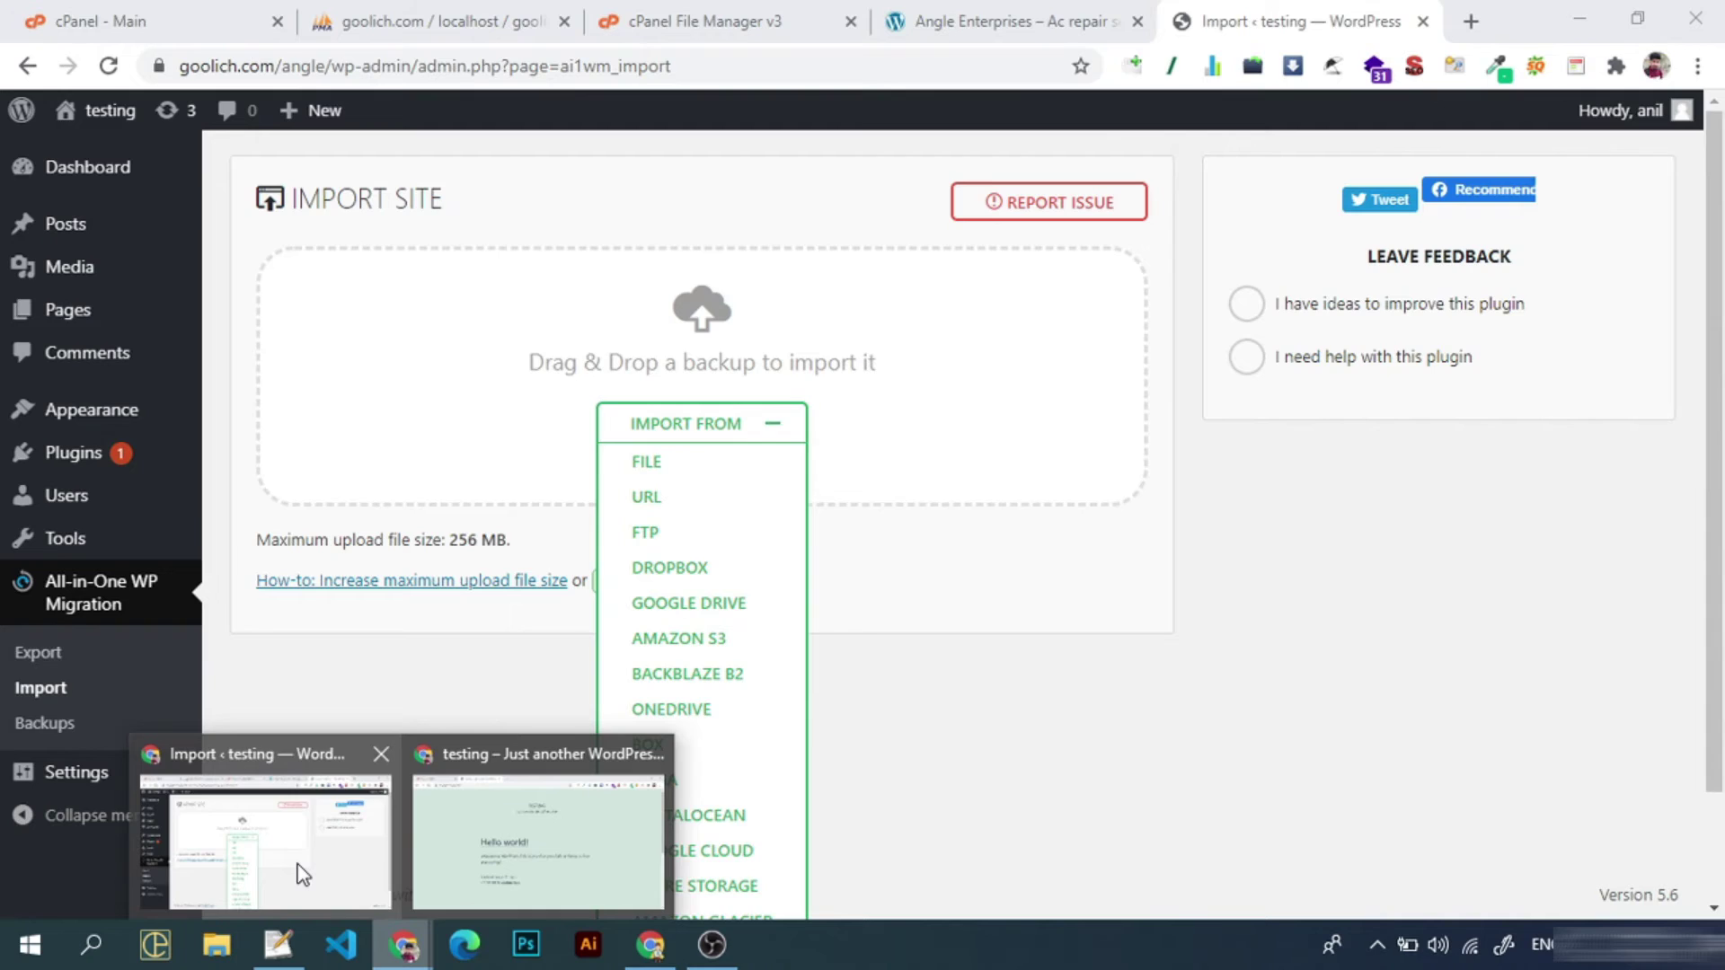
{"action": "left_click", "coordinate": [301, 870]}
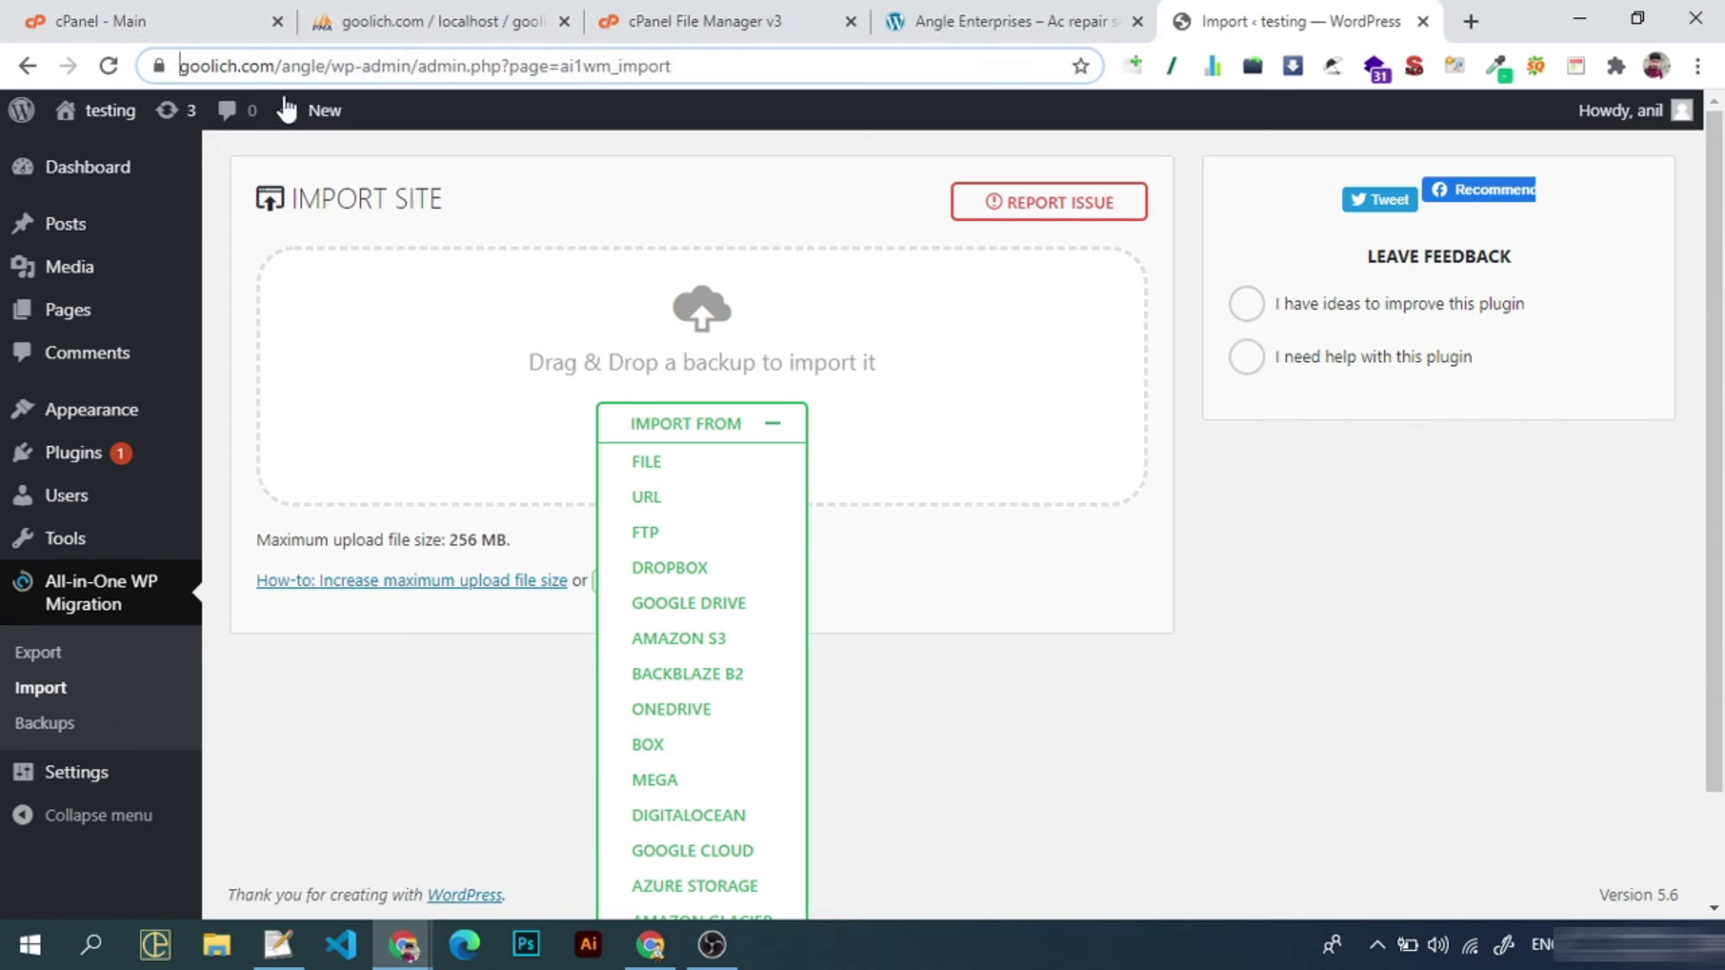
{"action": "left_click", "coordinate": [403, 10]}
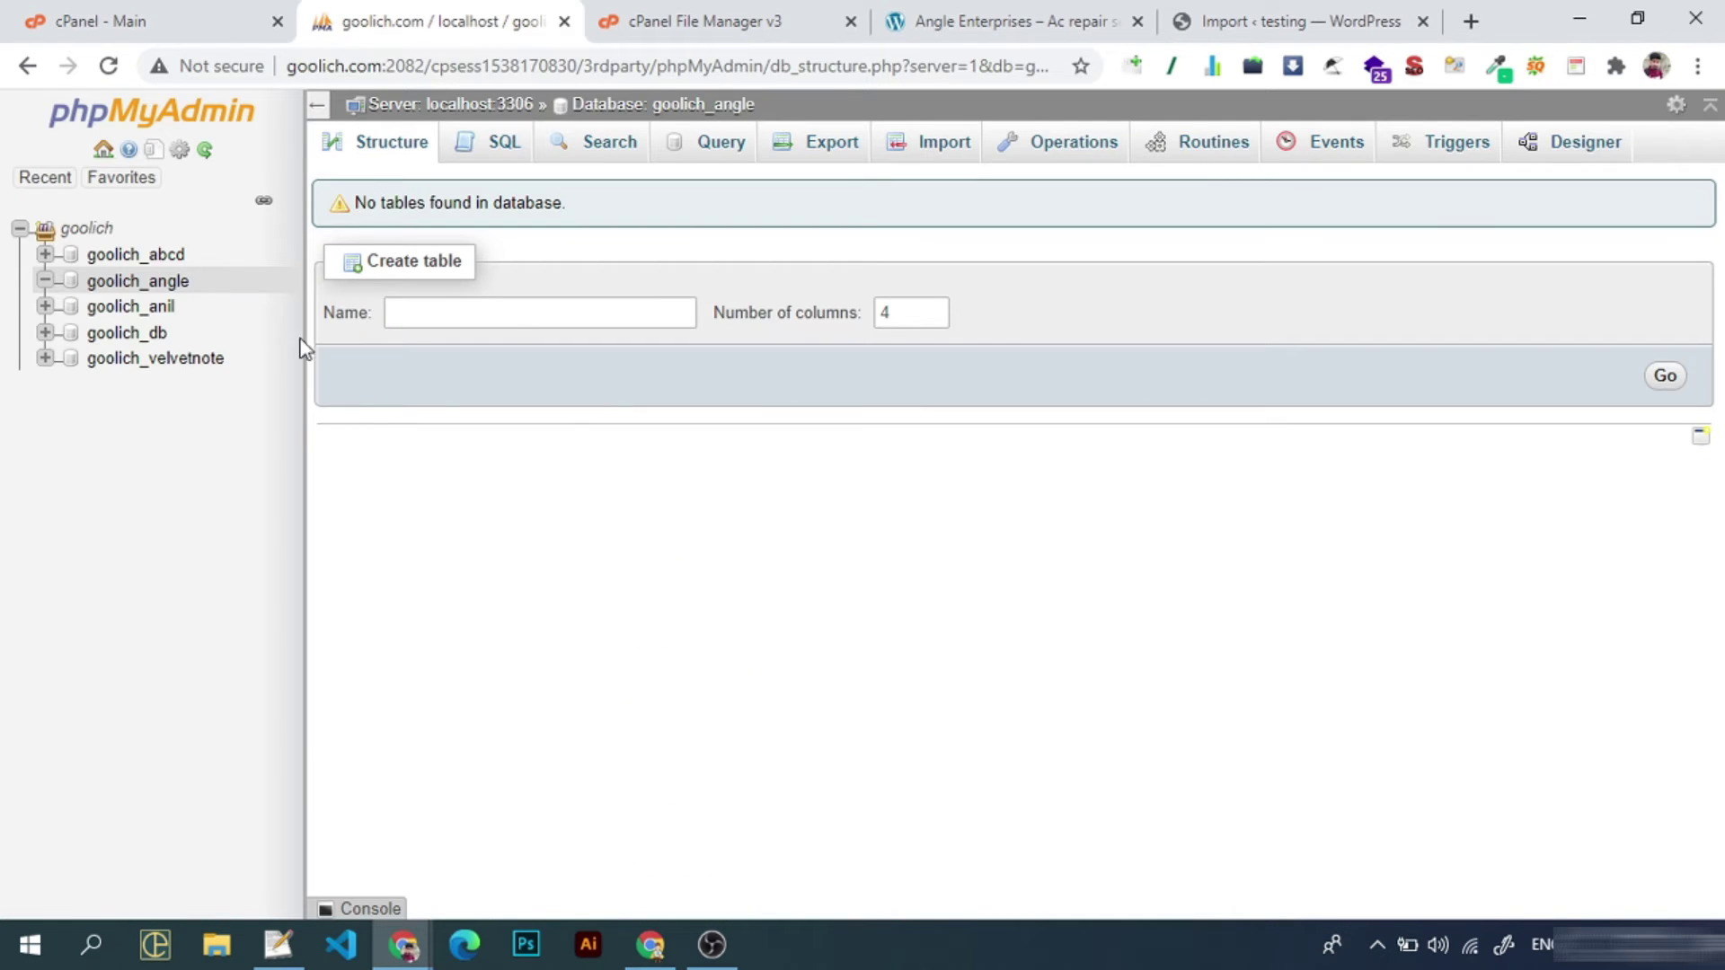
{"action": "left_click", "coordinate": [154, 285]}
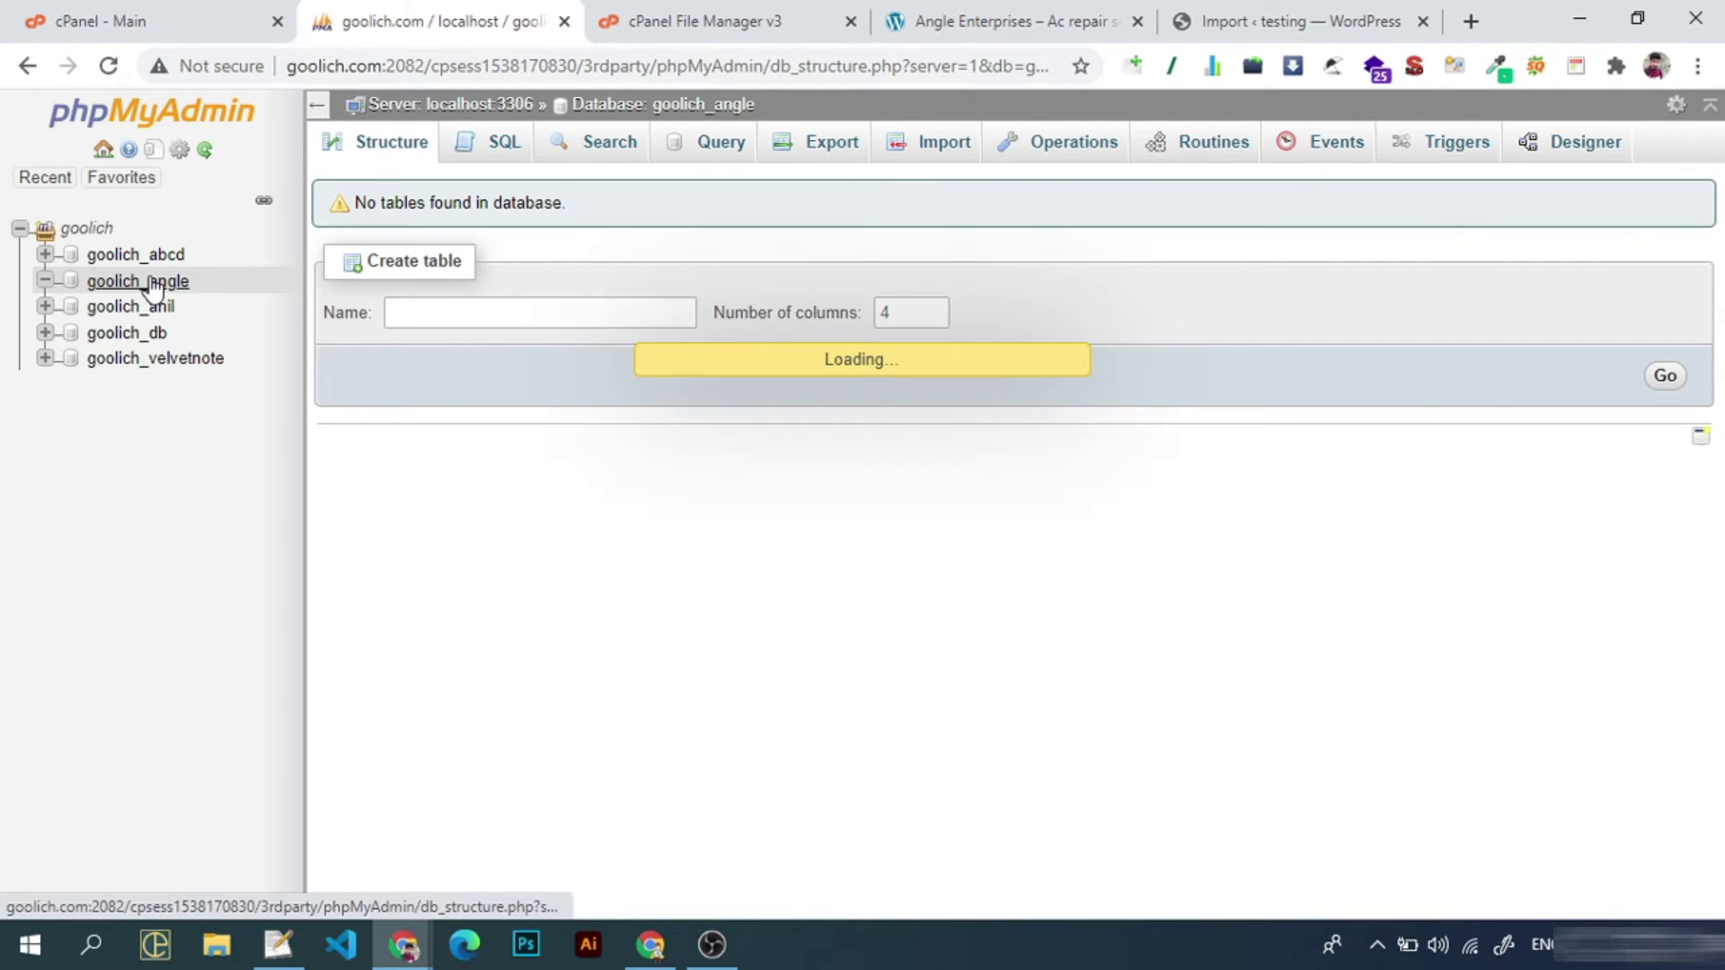
{"action": "scroll", "coordinate": [400, 584], "scroll_direction": "down", "scroll_amount": 4}
{"action": "left_click", "coordinate": [395, 615]}
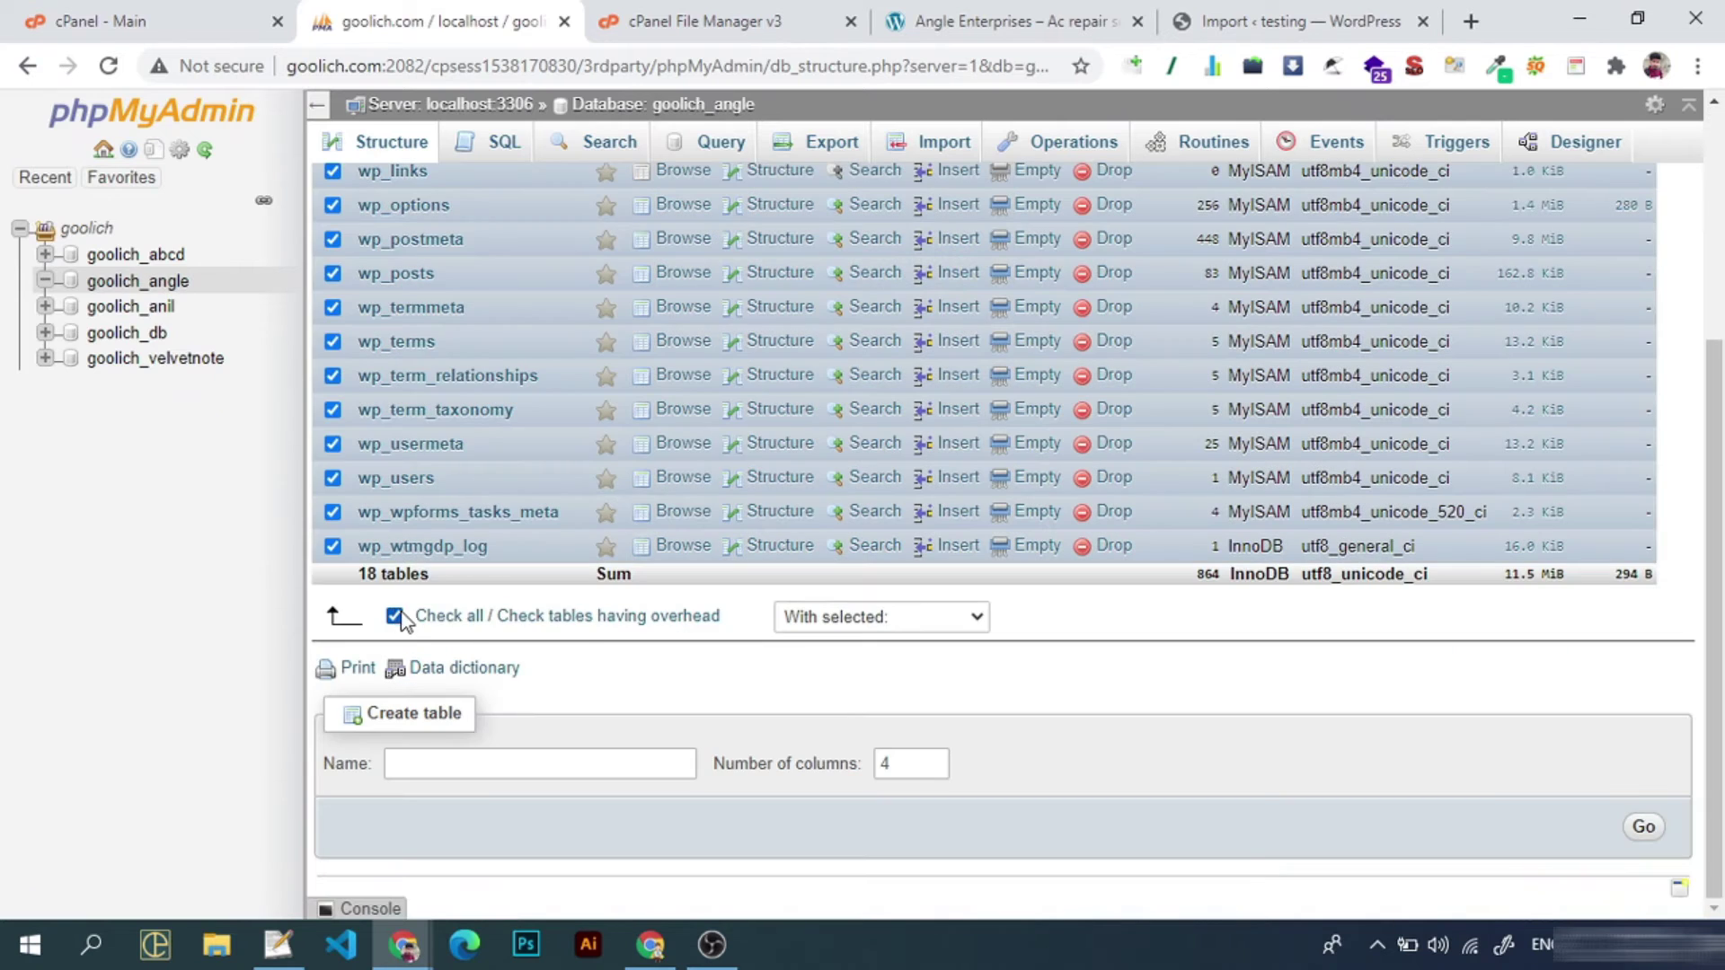
{"action": "left_click", "coordinate": [869, 615]}
{"action": "left_click", "coordinate": [834, 380]}
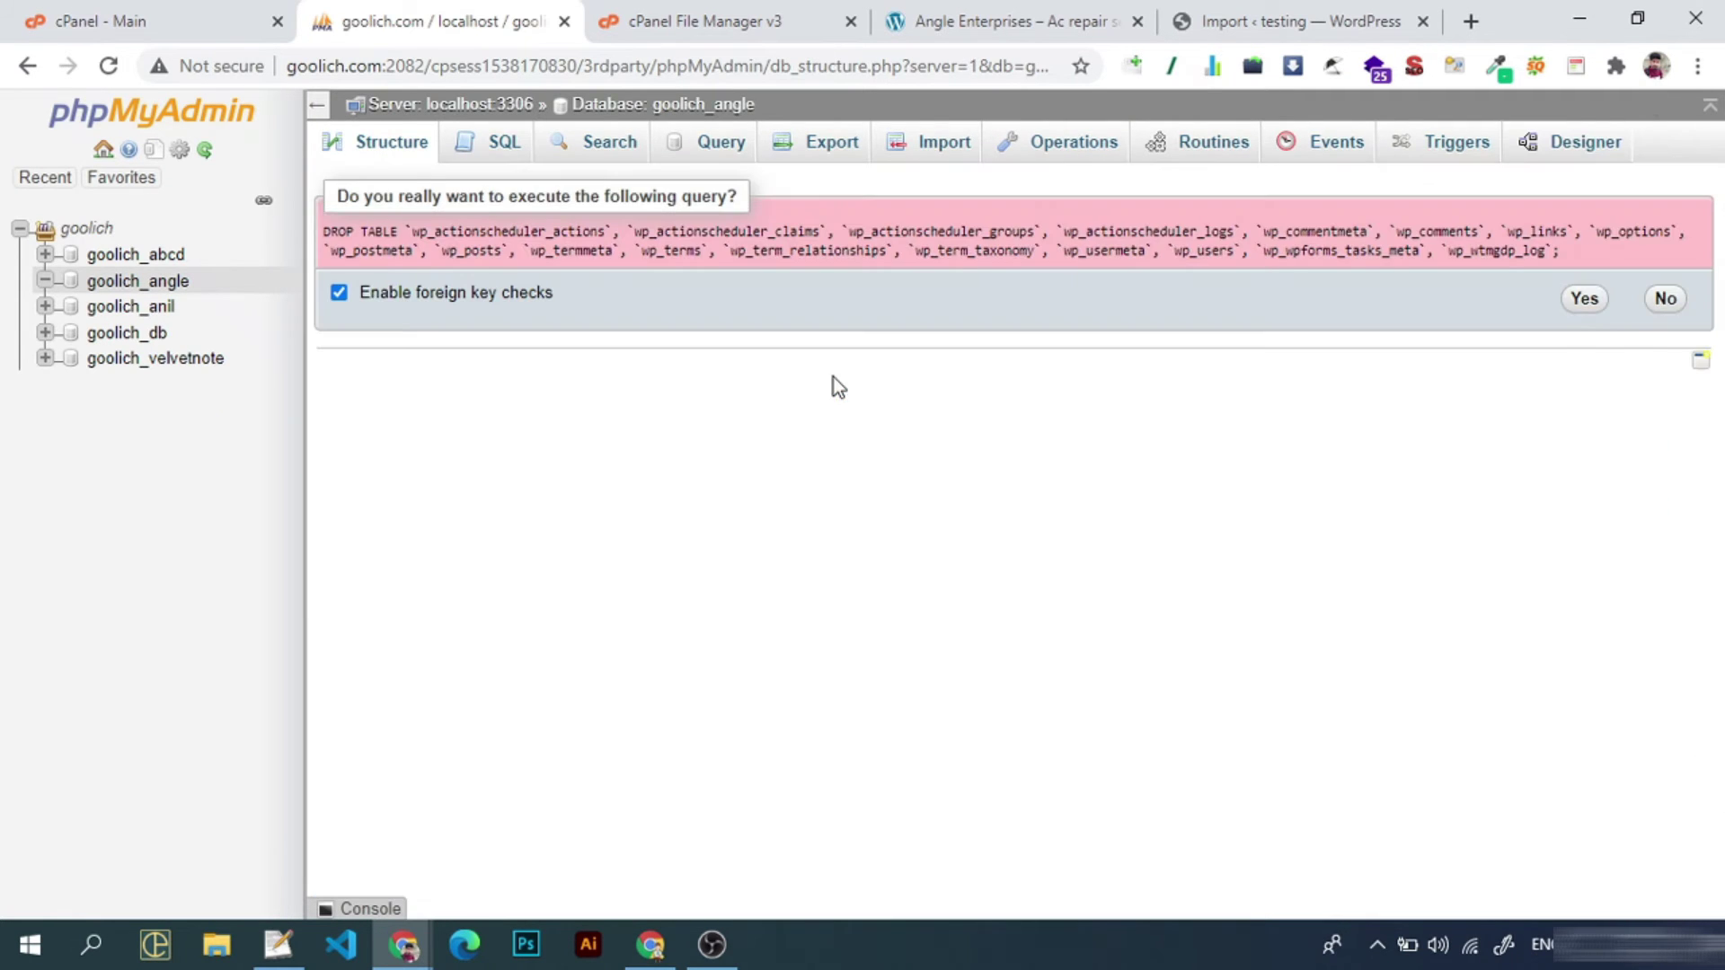
{"action": "left_click", "coordinate": [1586, 304]}
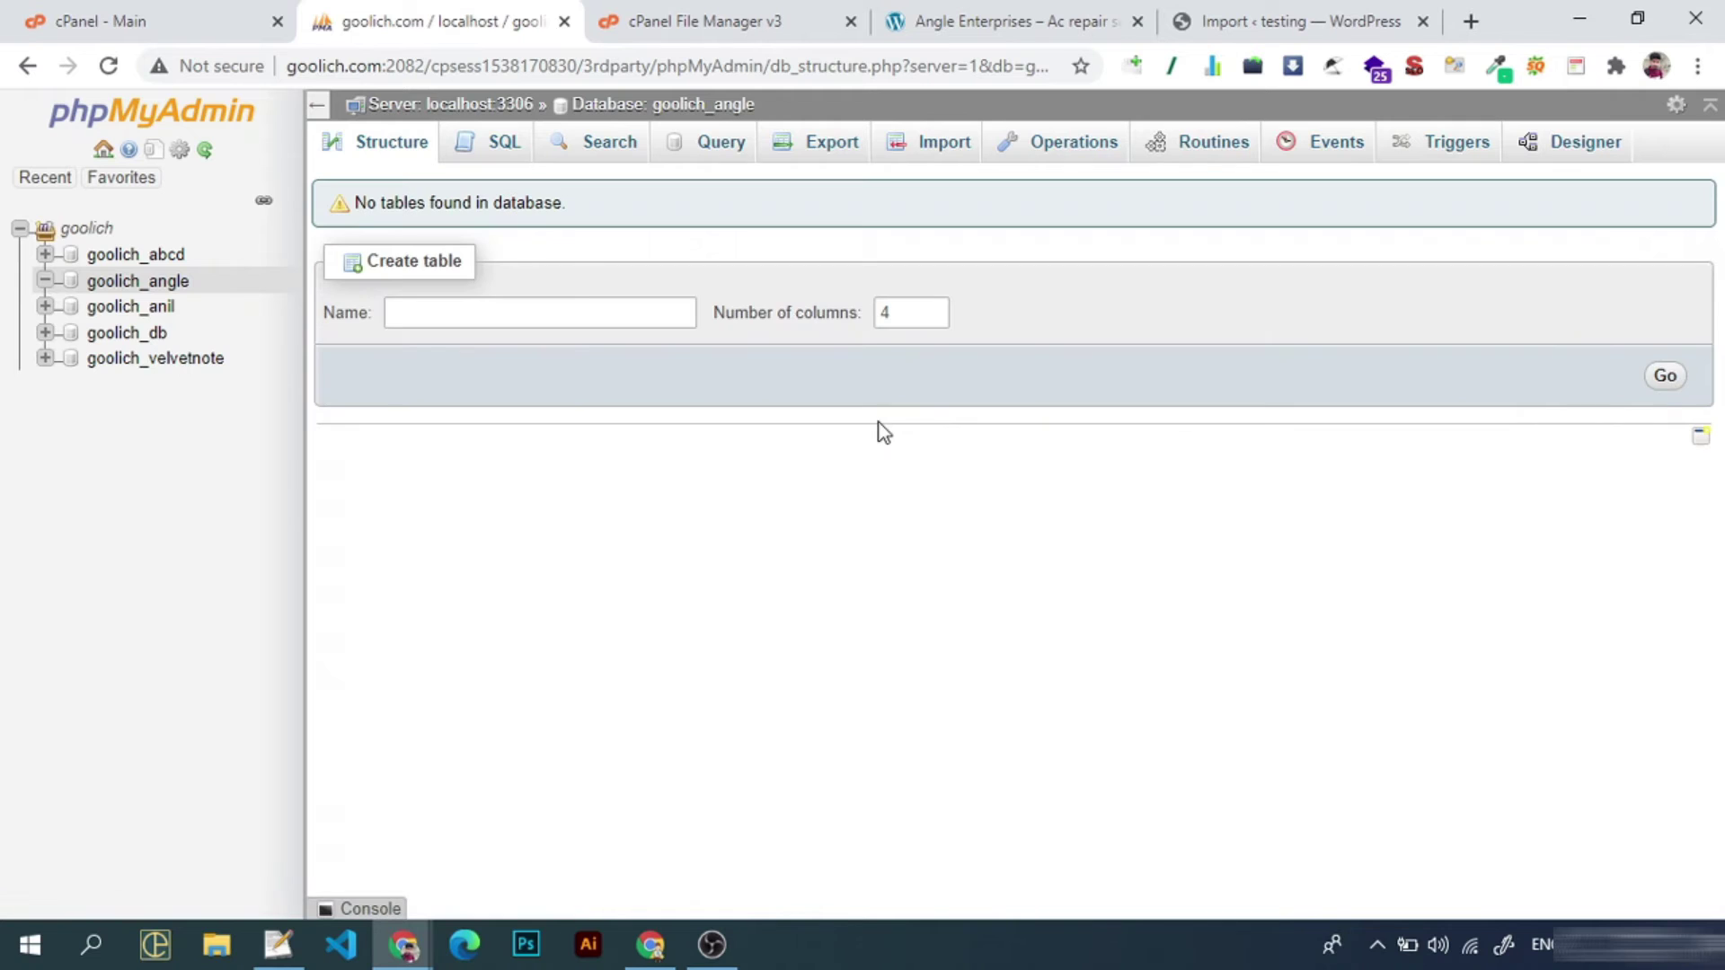
{"action": "left_click", "coordinate": [105, 286]}
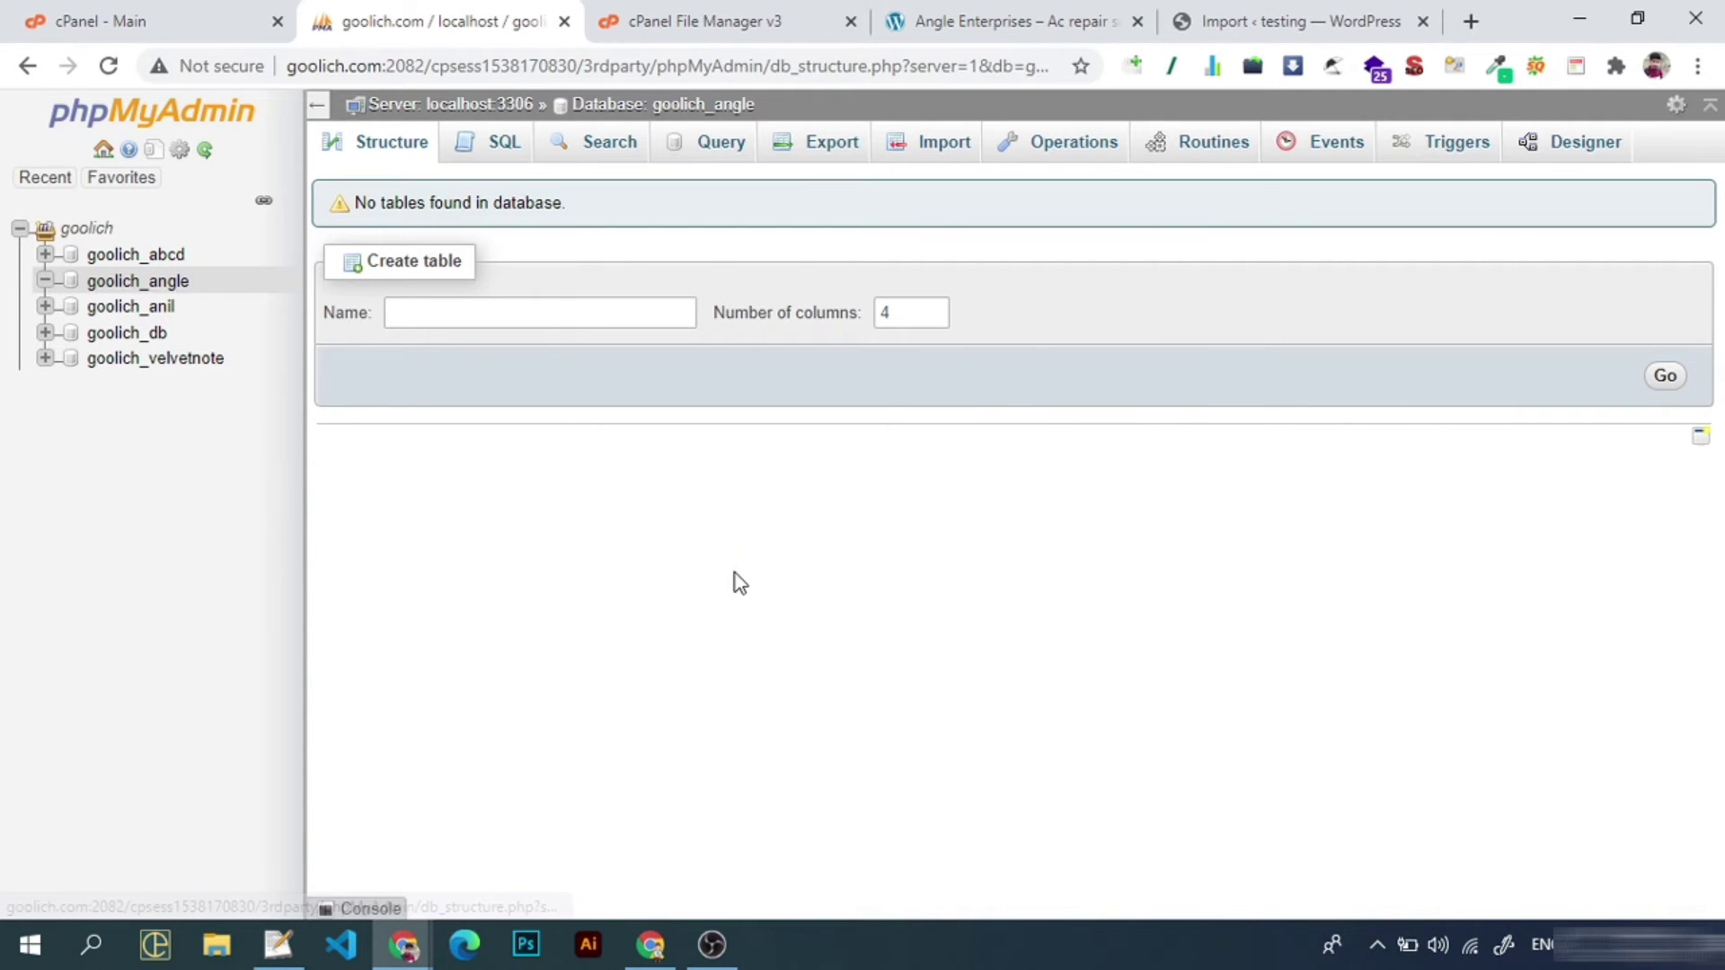
{"action": "left_click", "coordinate": [705, 13]}
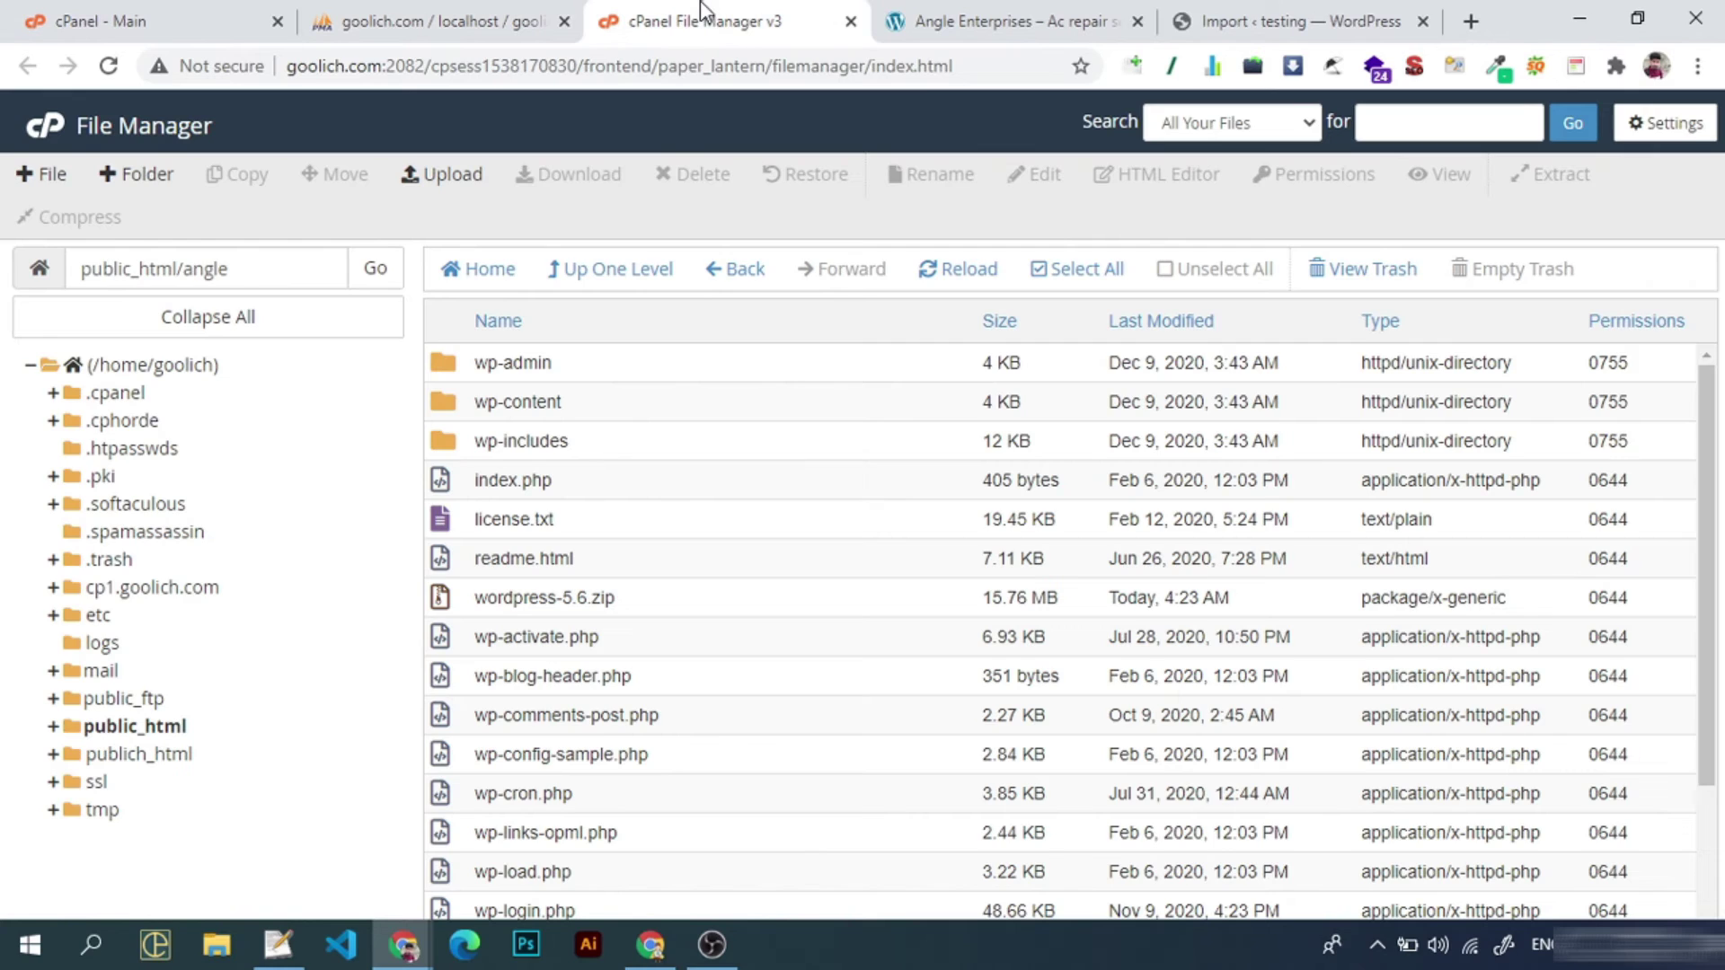
Permanently delete everything in public_html/angle except wordpress-5.6.zip, skipping the trash.
{"action": "left_click", "coordinate": [626, 281]}
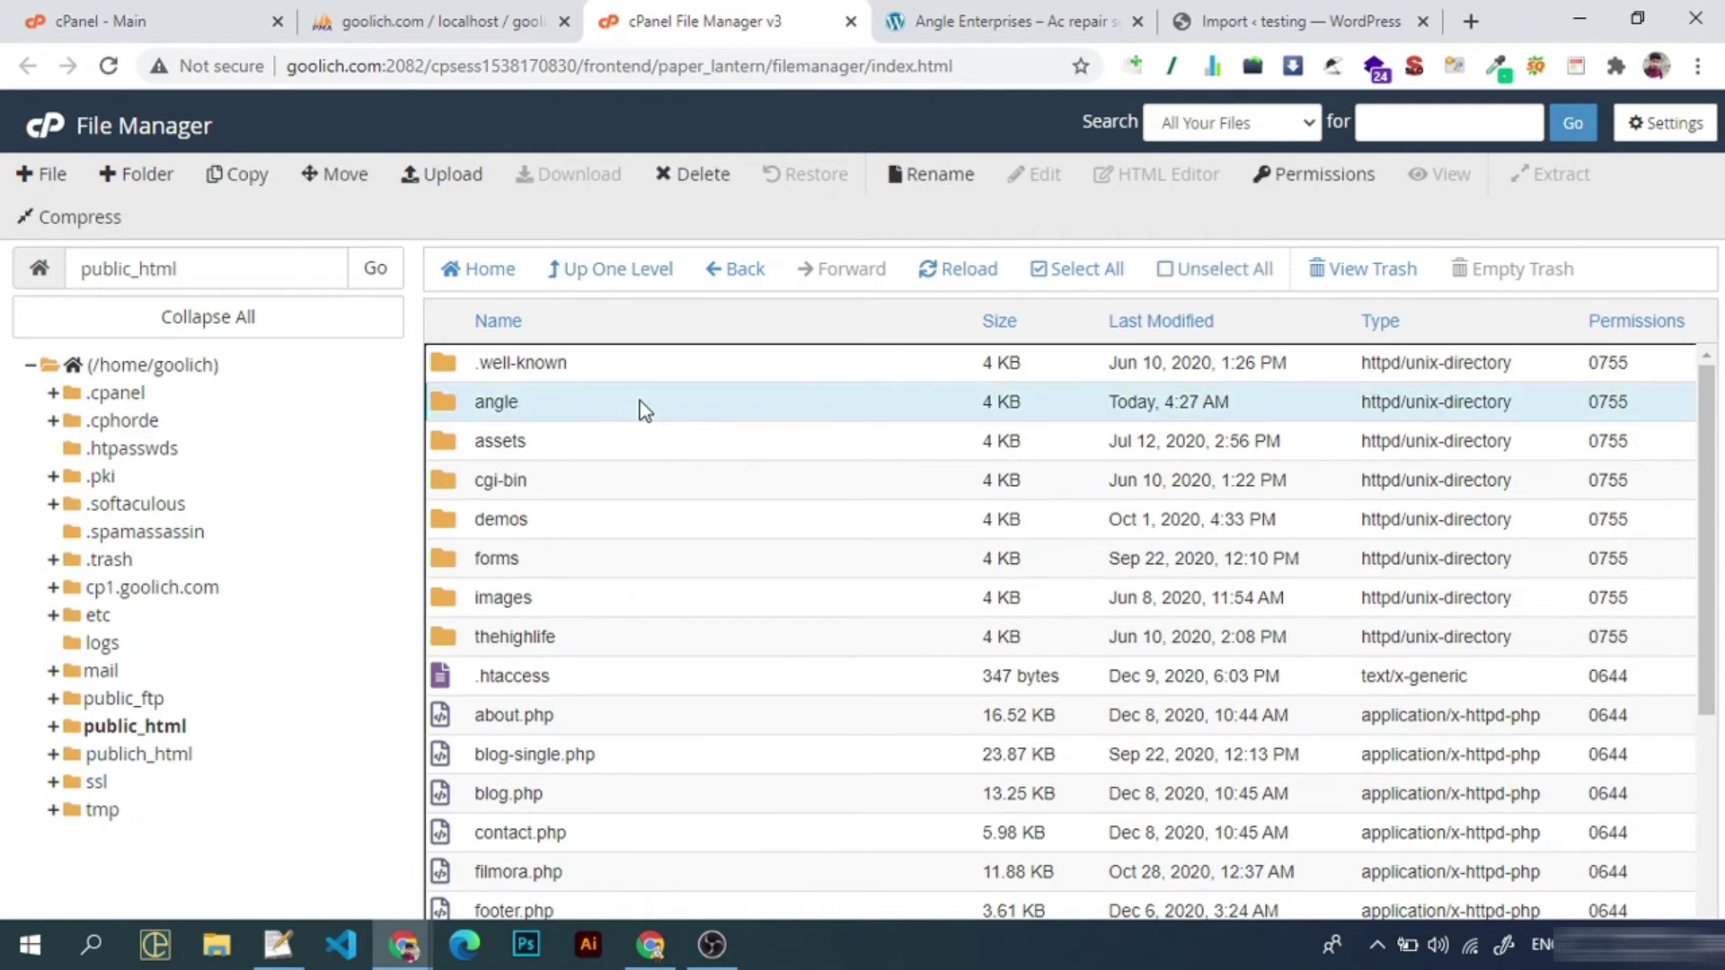
{"action": "double_click", "coordinate": [643, 407]}
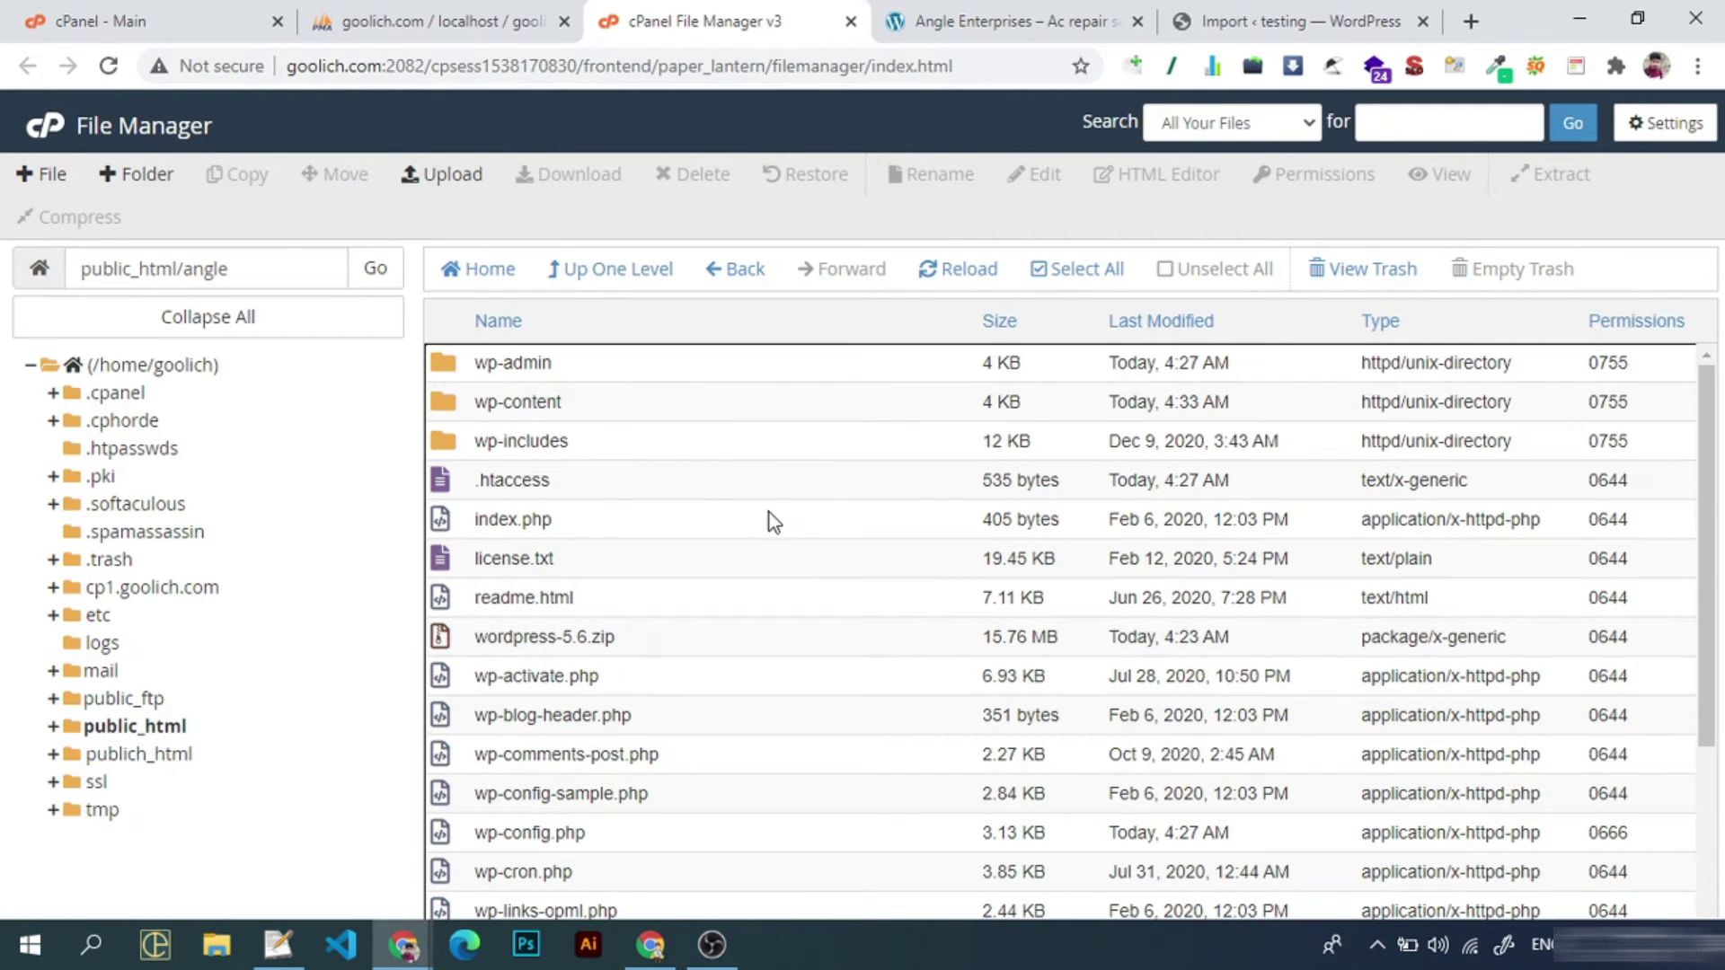
{"action": "left_click", "coordinate": [1078, 269]}
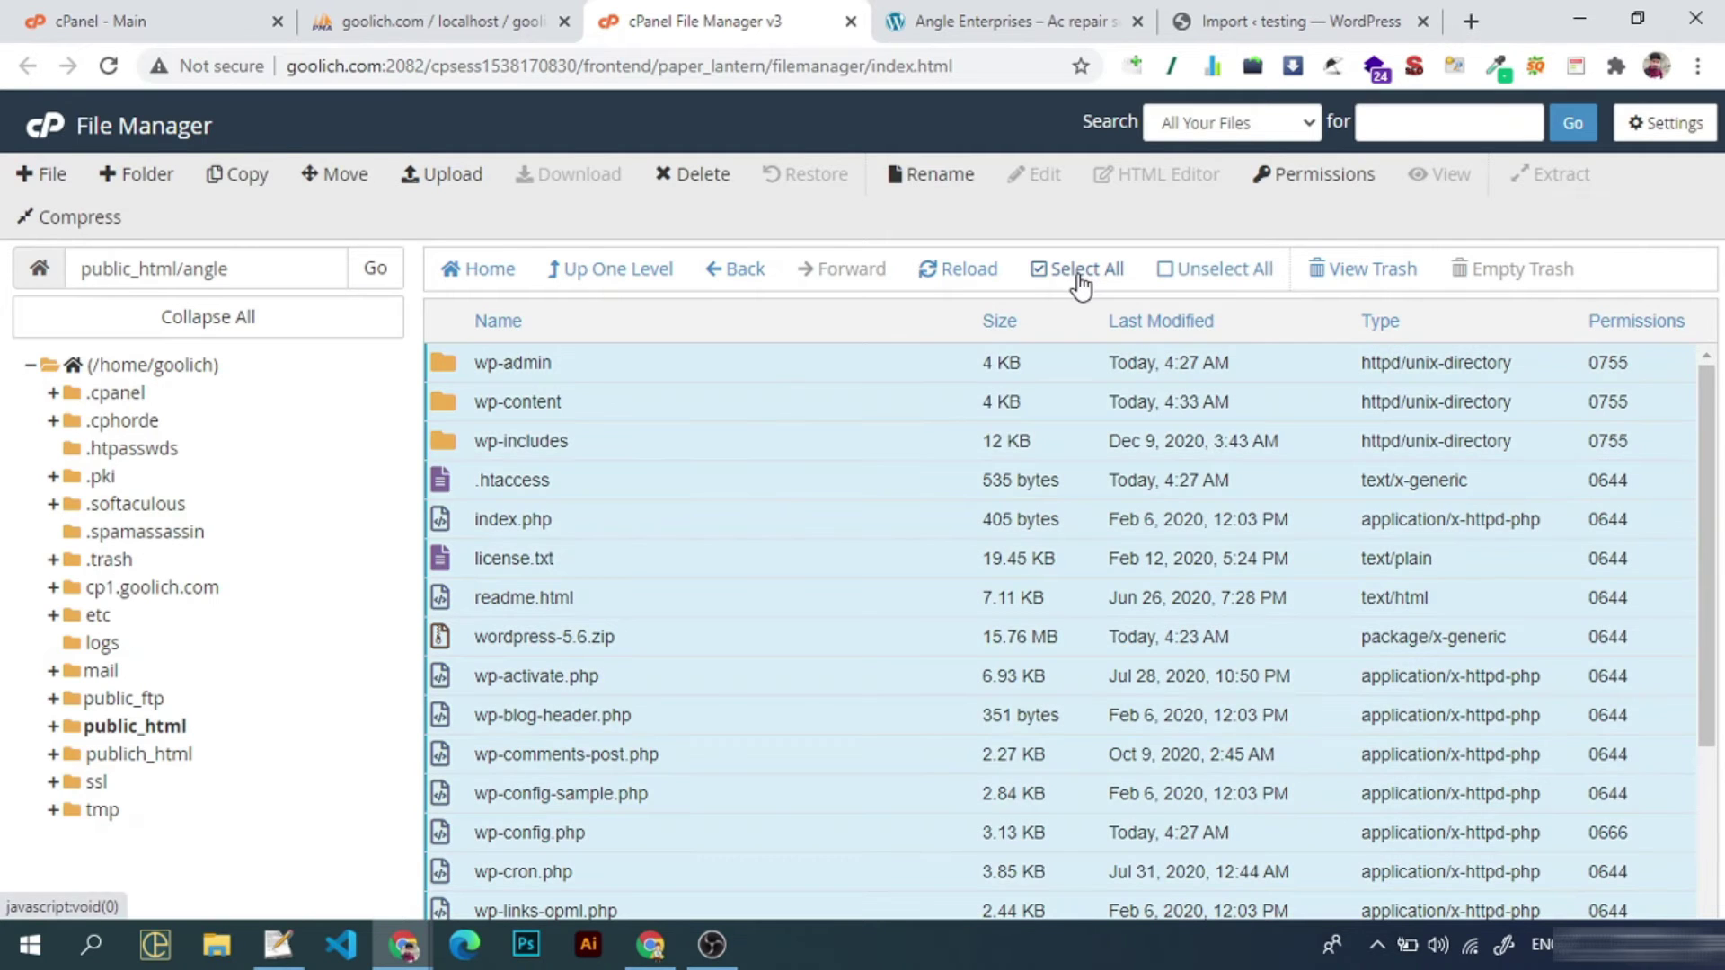
{"action": "left_click", "coordinate": [672, 639], "text": "ctrl"}
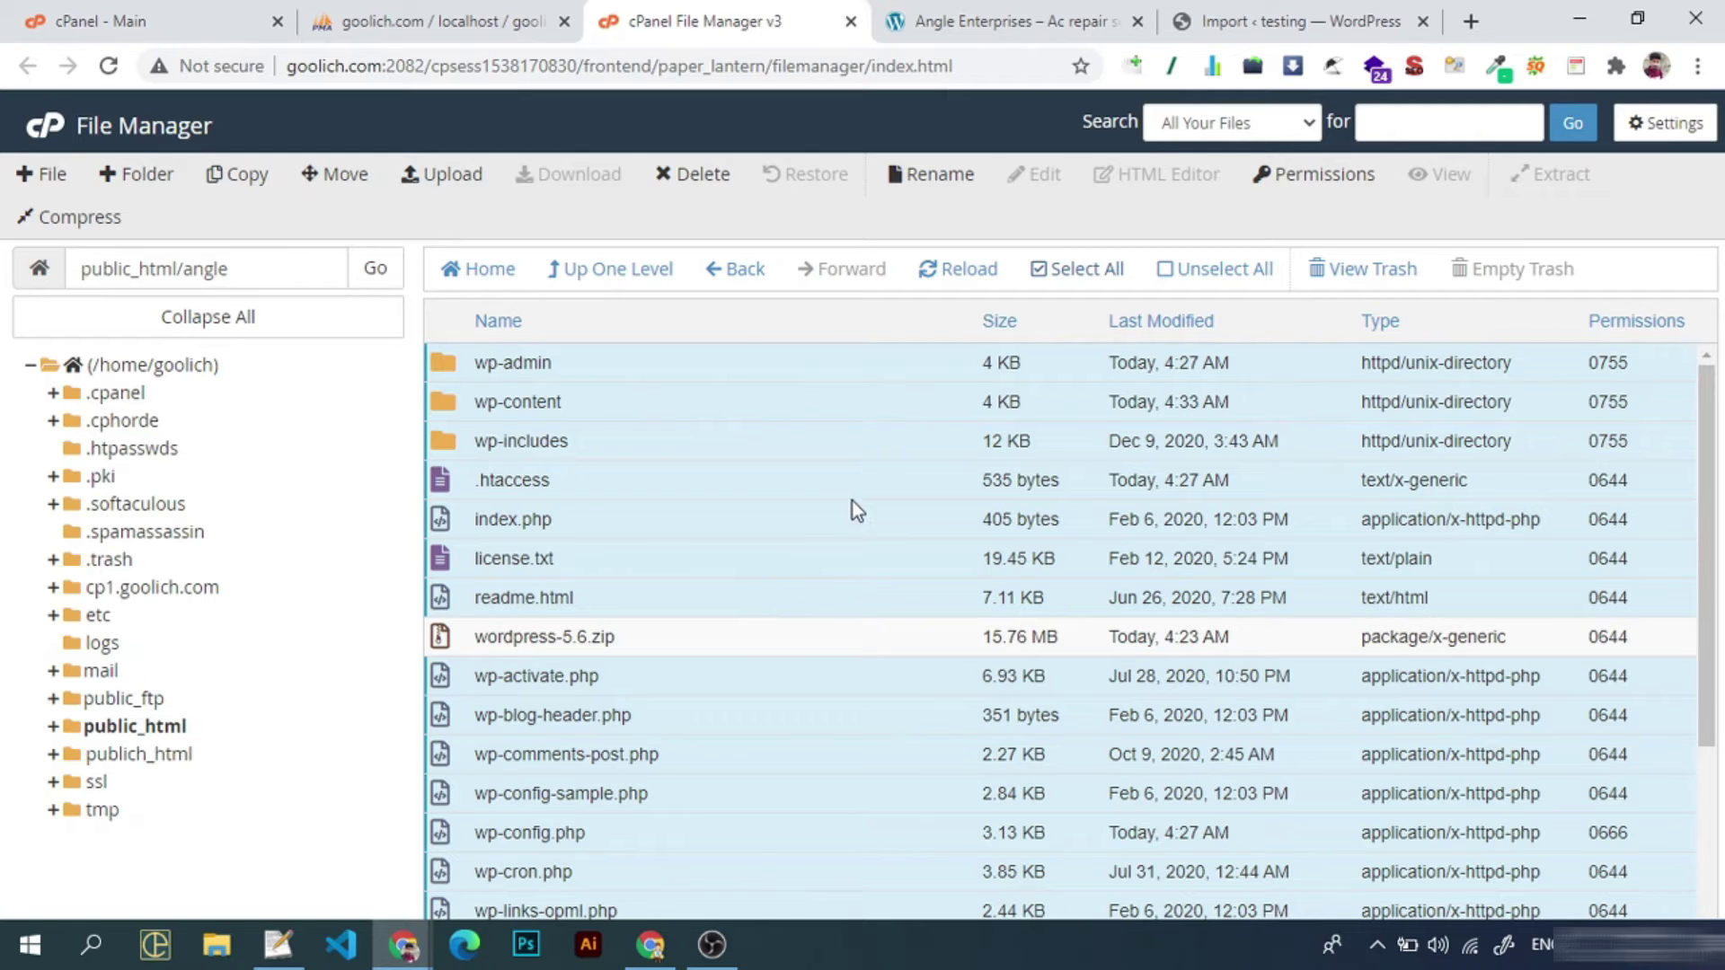
{"action": "left_click", "coordinate": [700, 180]}
{"action": "left_click", "coordinate": [788, 629]}
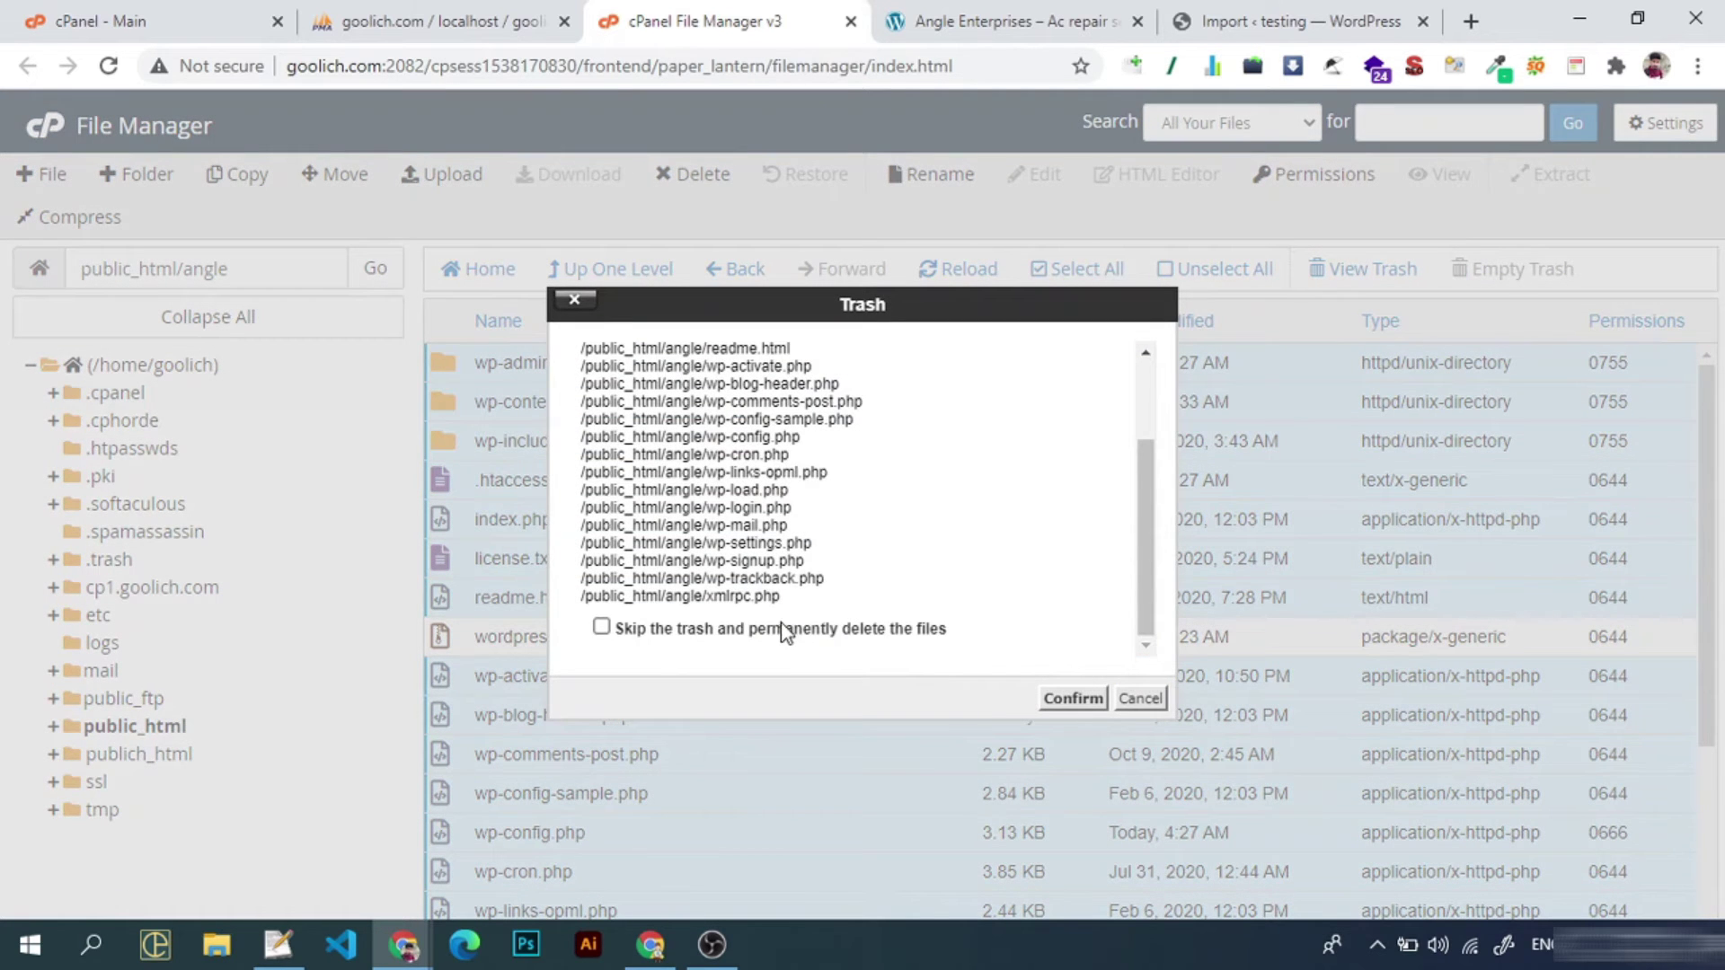
{"action": "left_click", "coordinate": [1072, 698]}
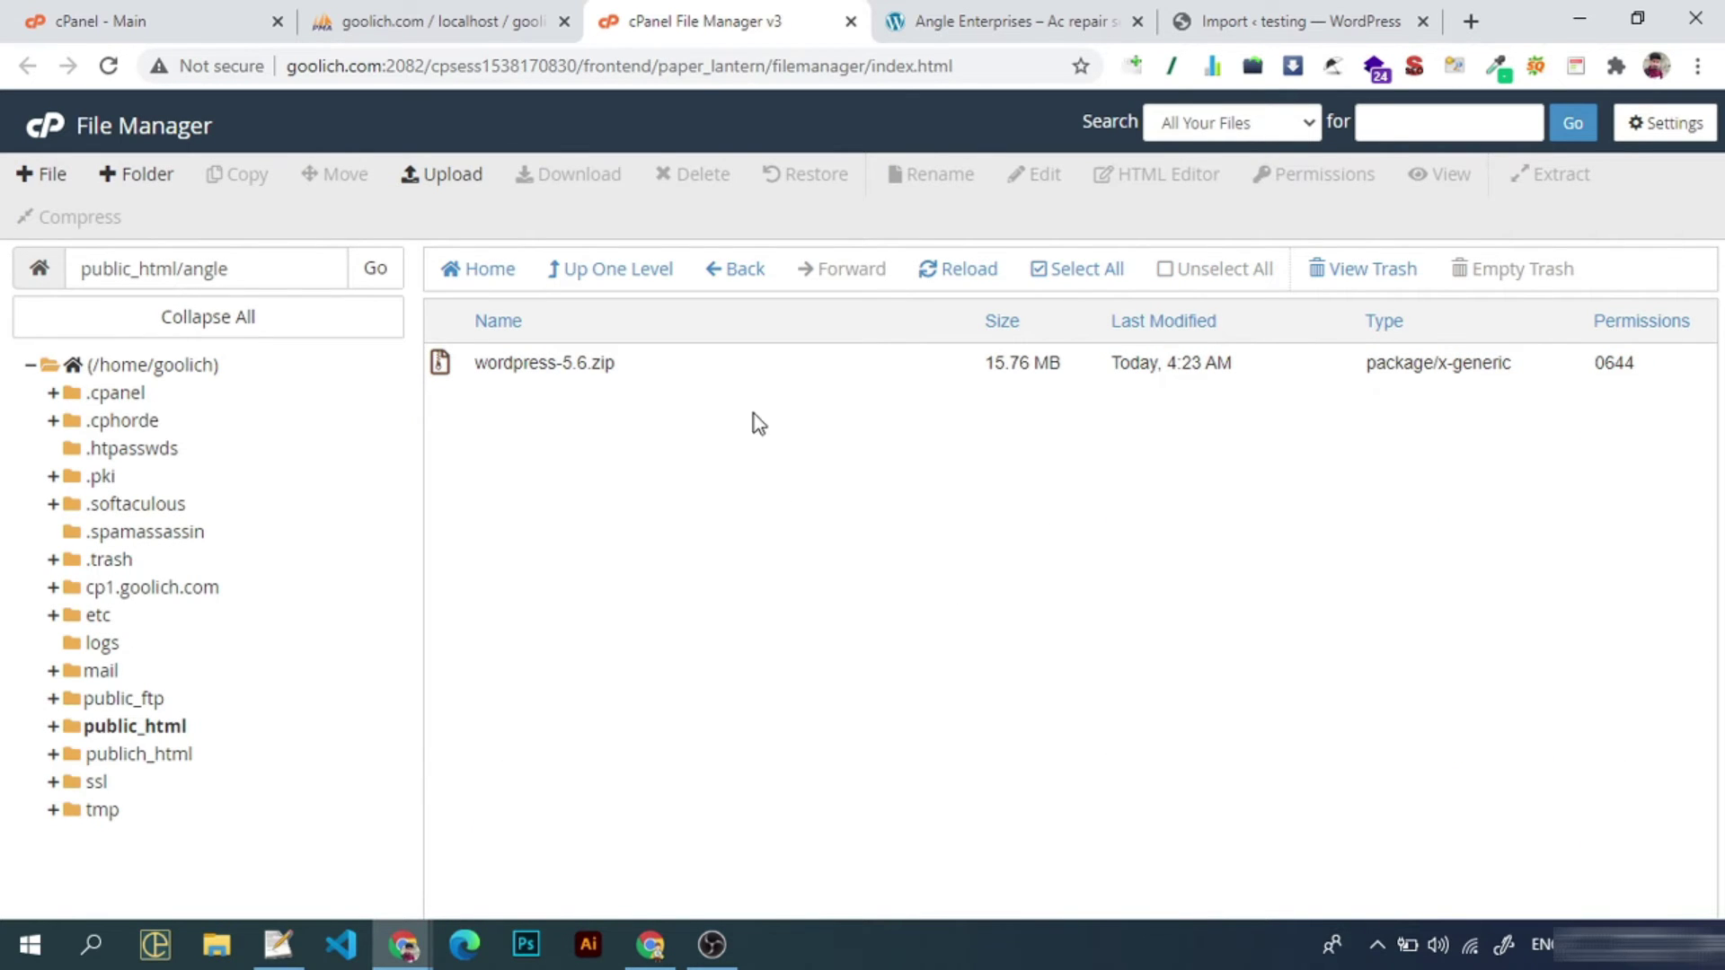
Reload goolich.com/angle in Chrome to confirm only the zip remains.
{"action": "left_click", "coordinate": [718, 372]}
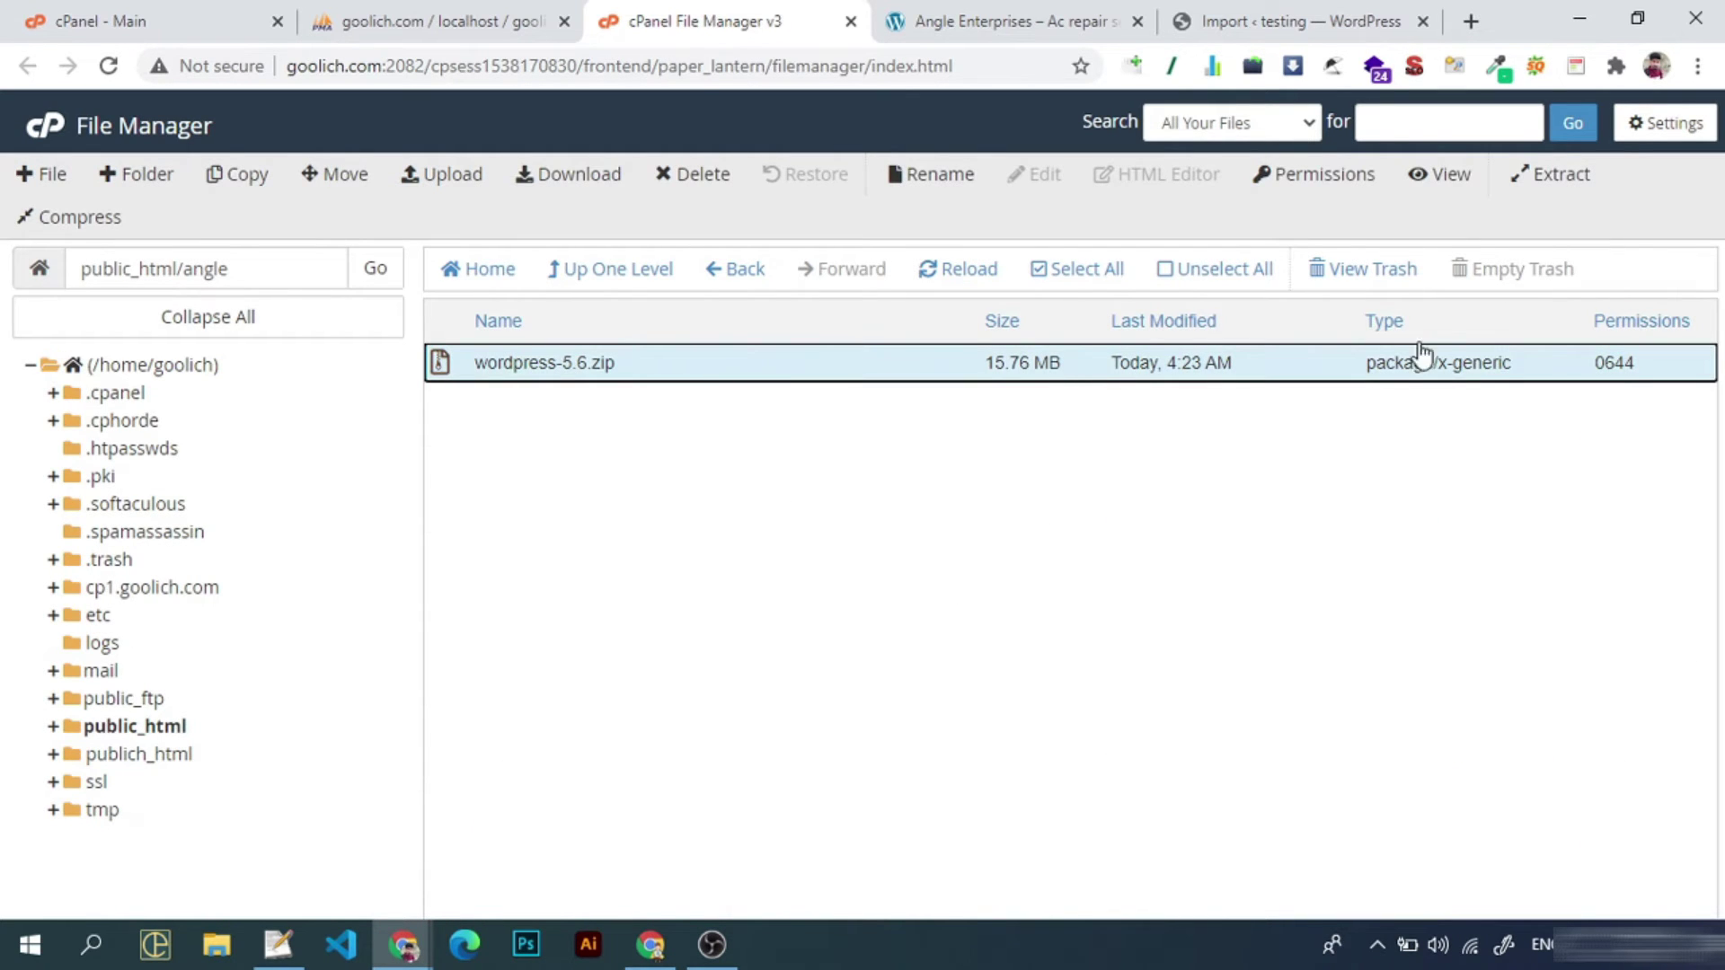
{"action": "key", "text": "alt+Tab"}
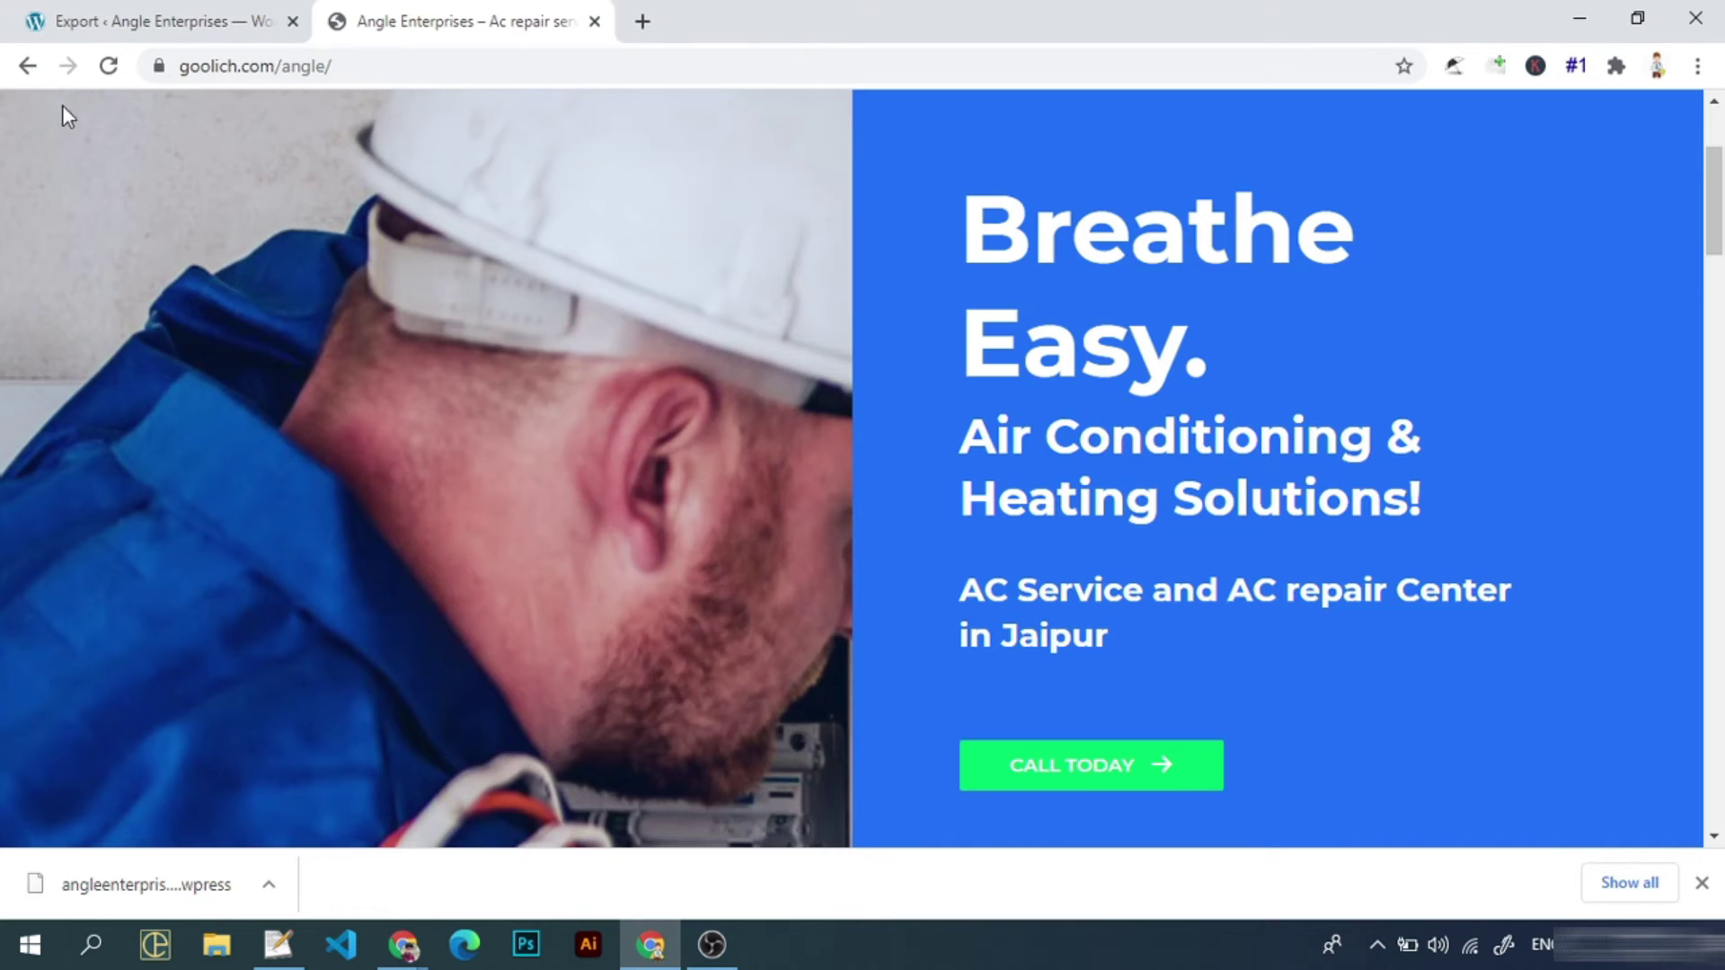
{"action": "left_click", "coordinate": [107, 65]}
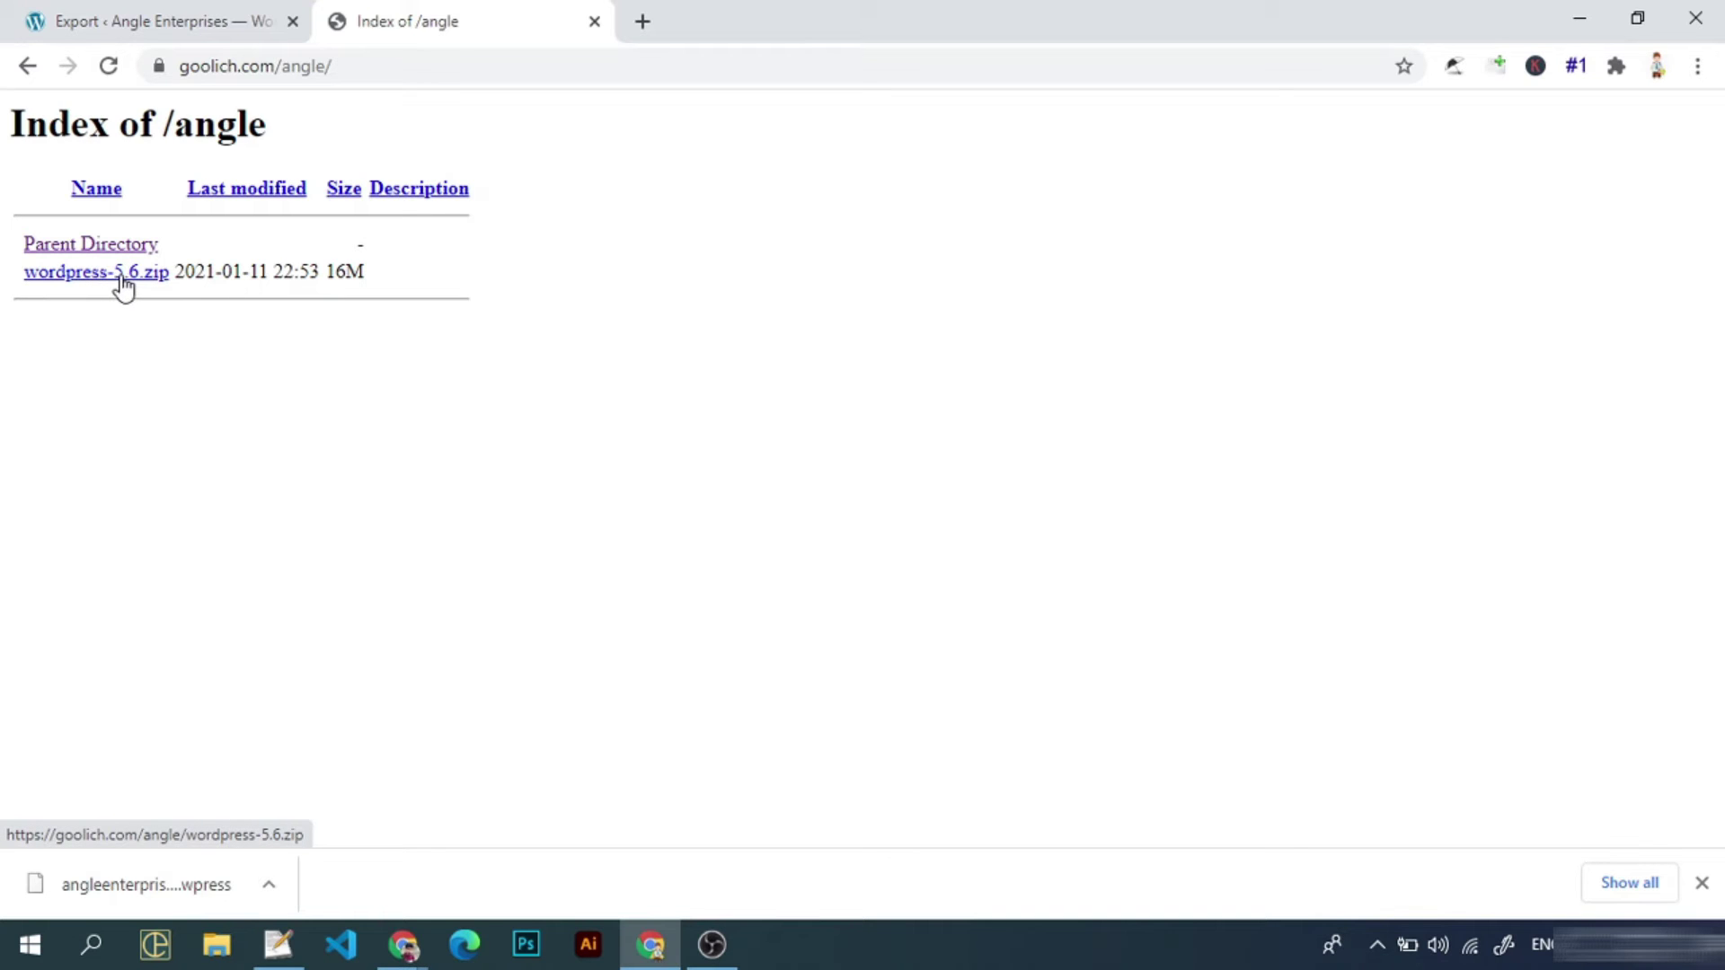
{"action": "key", "text": "alt+Tab"}
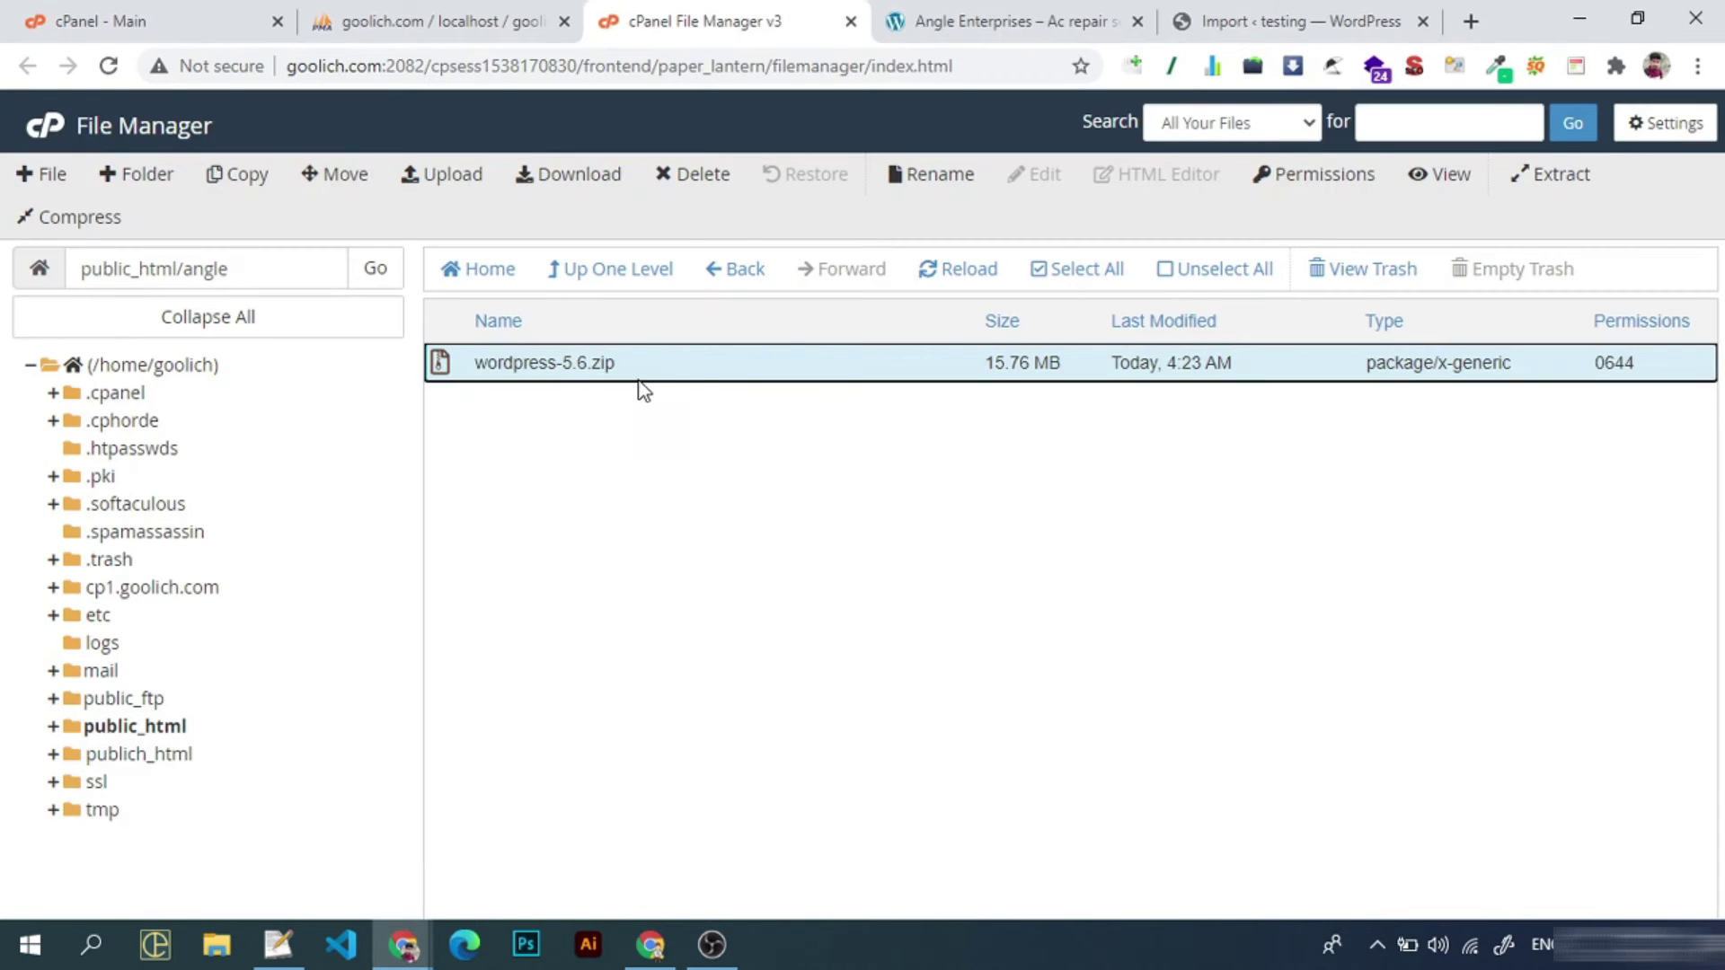
Extract wordpress-5.6.zip into public_html/angle and open the resulting wordpress folder.
{"action": "left_click", "coordinate": [1551, 173]}
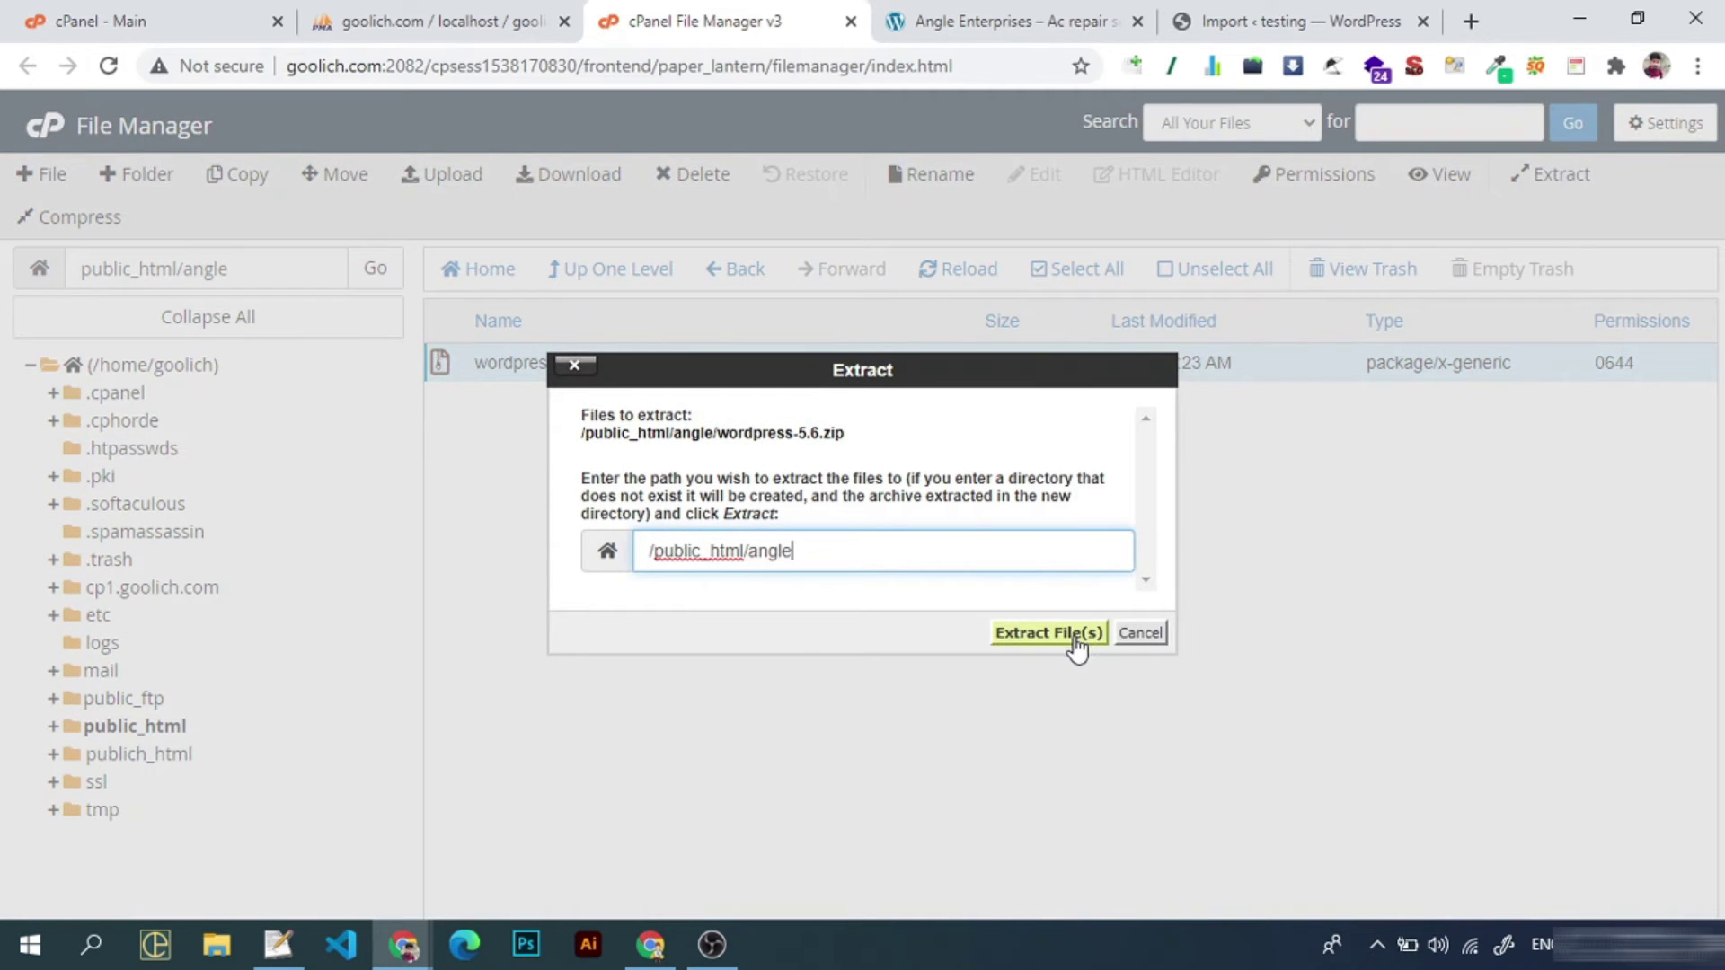
{"action": "left_click", "coordinate": [1069, 633]}
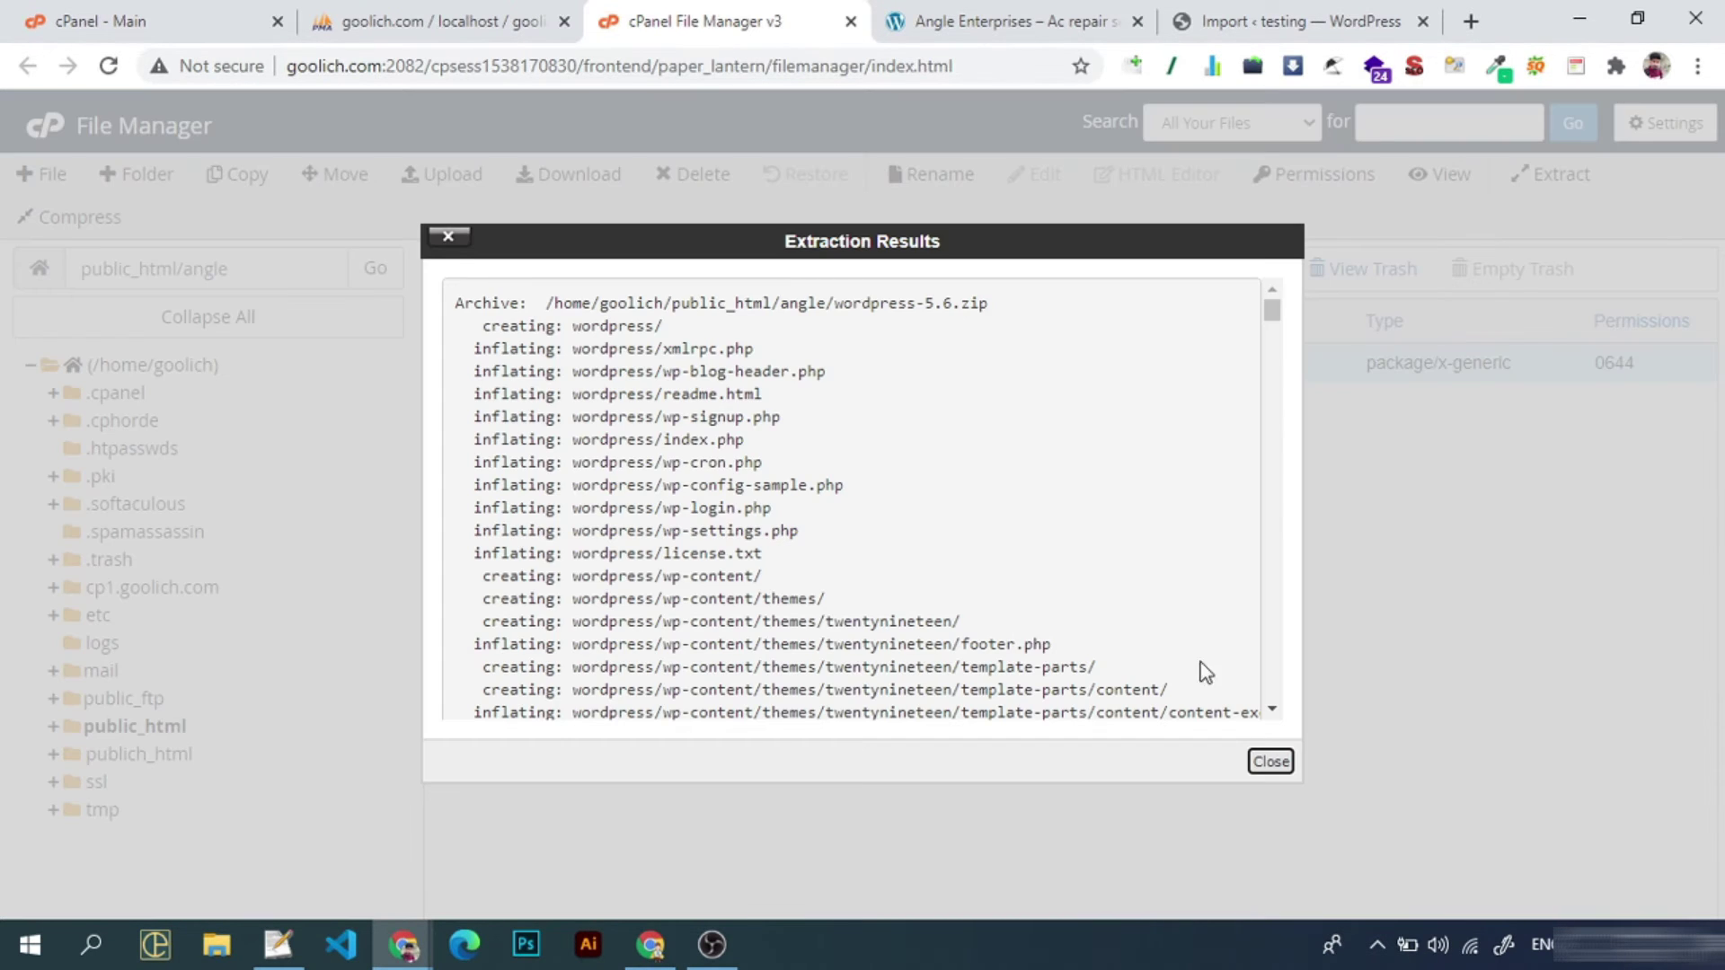
{"action": "left_click", "coordinate": [1270, 761]}
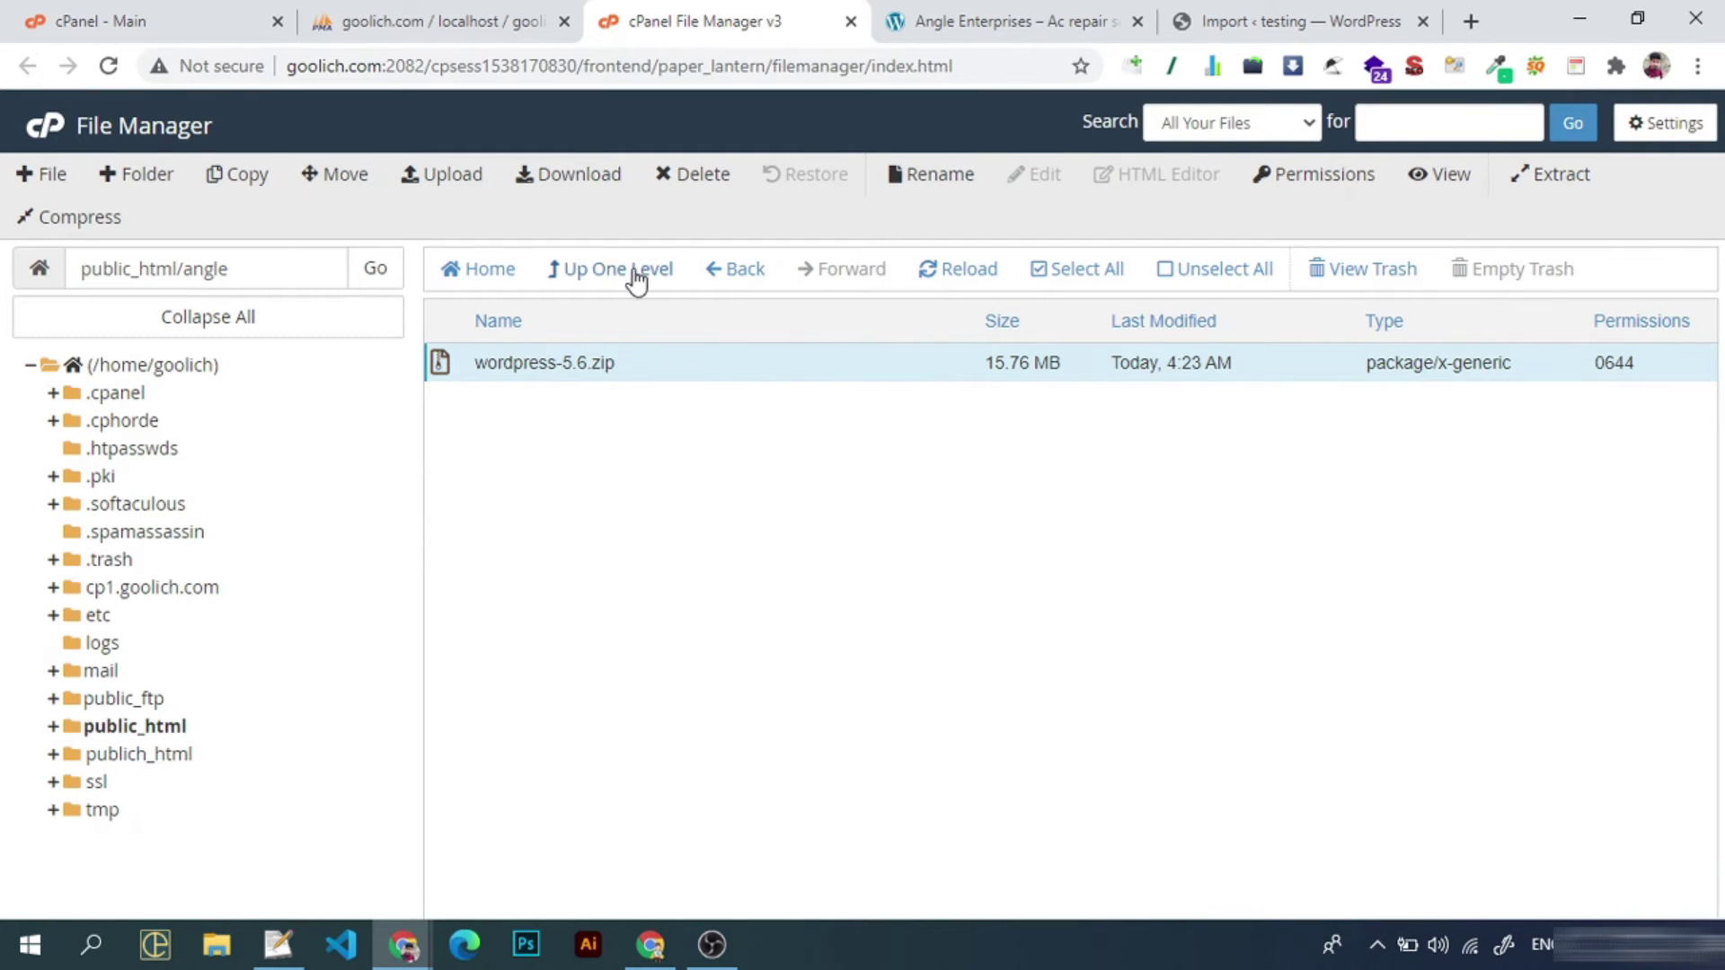
{"action": "left_click", "coordinate": [950, 274]}
{"action": "double_click", "coordinate": [623, 361]}
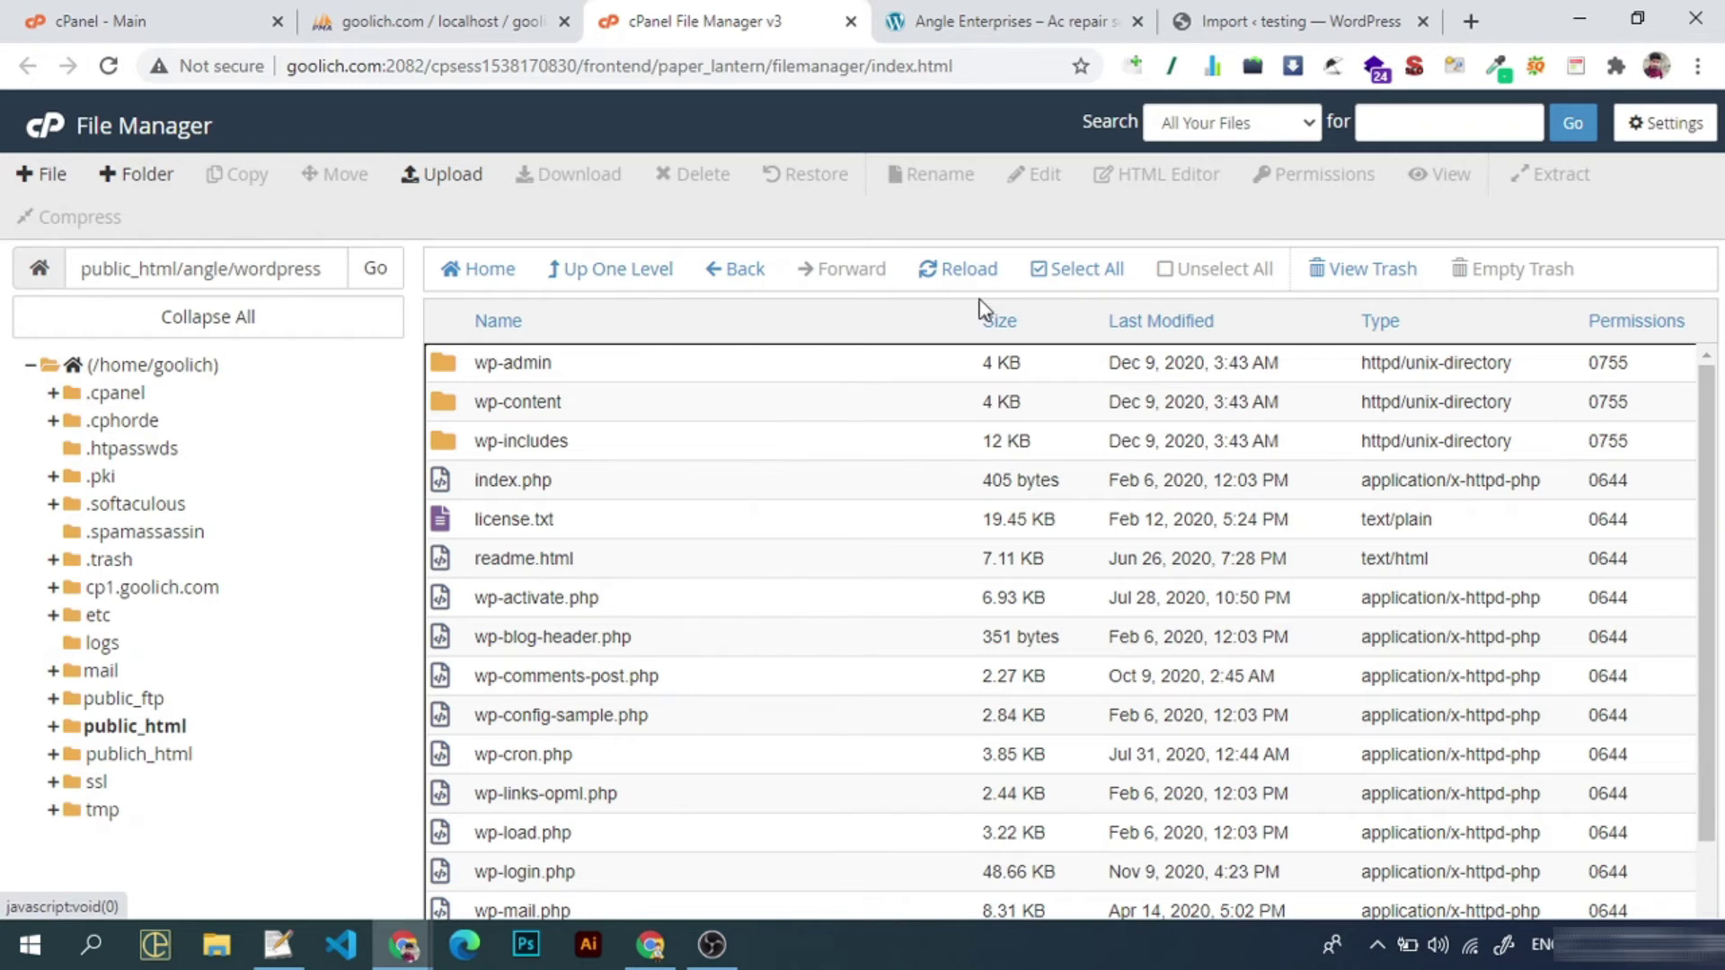
Move all files from the wordpress folder up into public_html/angle.
{"action": "left_click", "coordinate": [1067, 274]}
{"action": "left_click", "coordinate": [341, 176]}
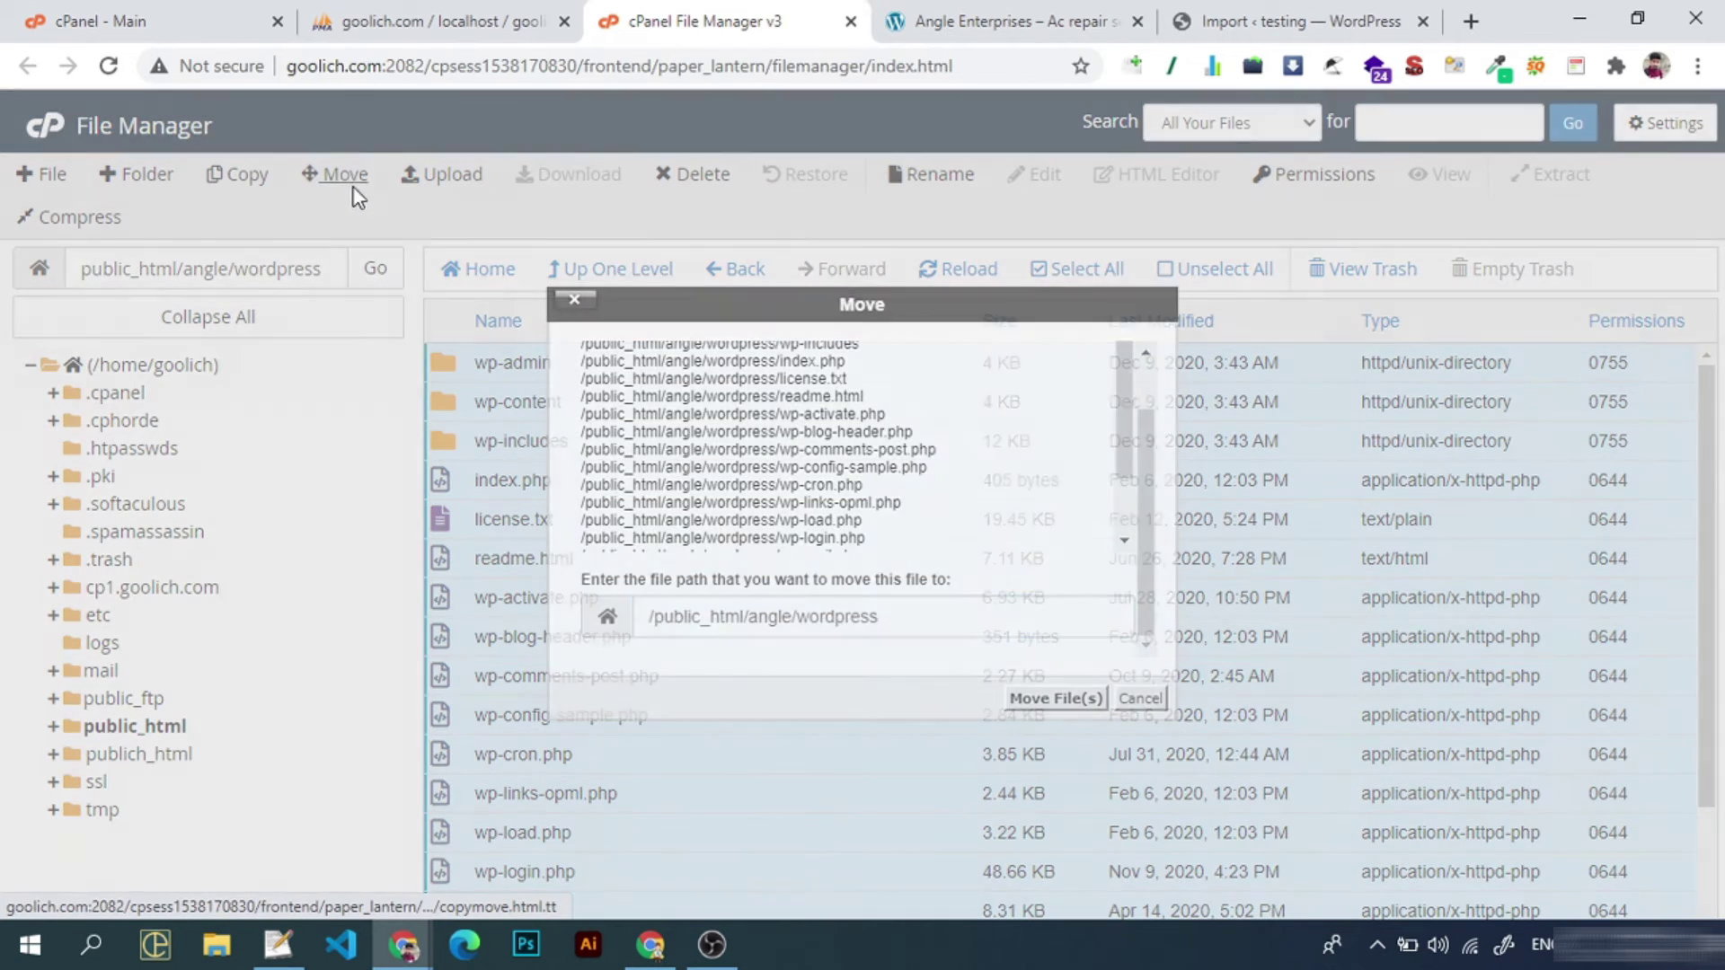
{"action": "left_click_drag", "start_coordinate": [796, 628], "coordinate": [928, 604]}
{"action": "key", "text": "BackSpace"}
{"action": "left_click", "coordinate": [1053, 701]}
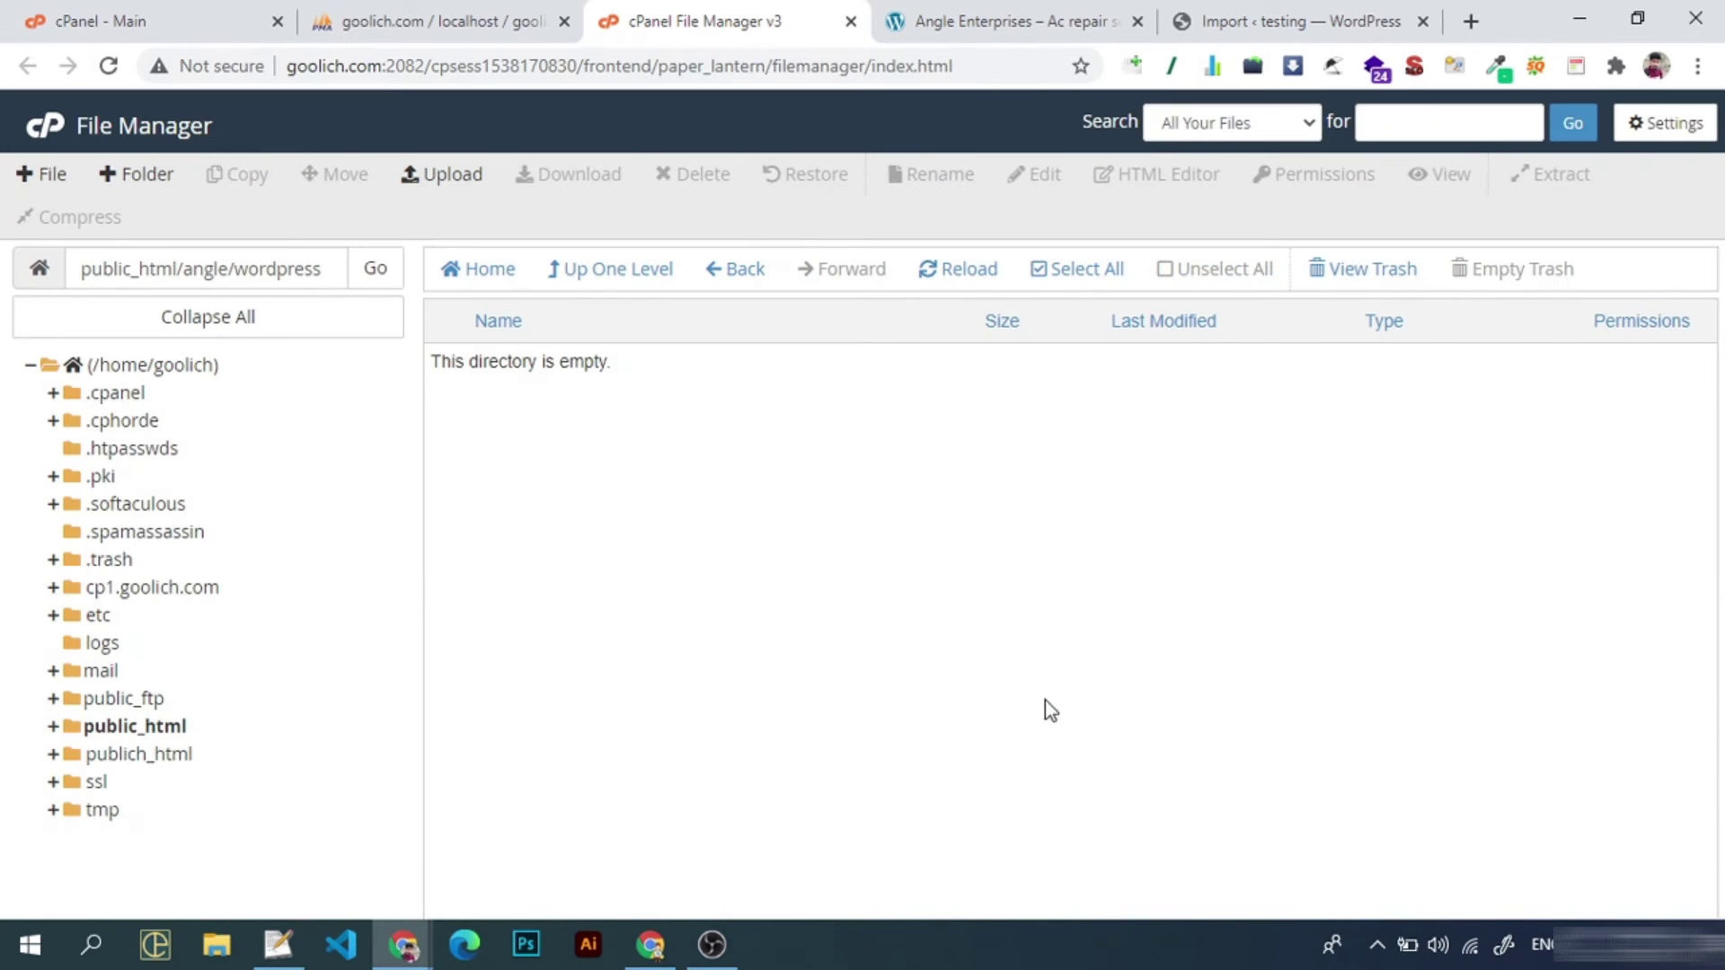
Permanently delete the now-empty wordpress folder, skipping the trash.
{"action": "left_click", "coordinate": [614, 271]}
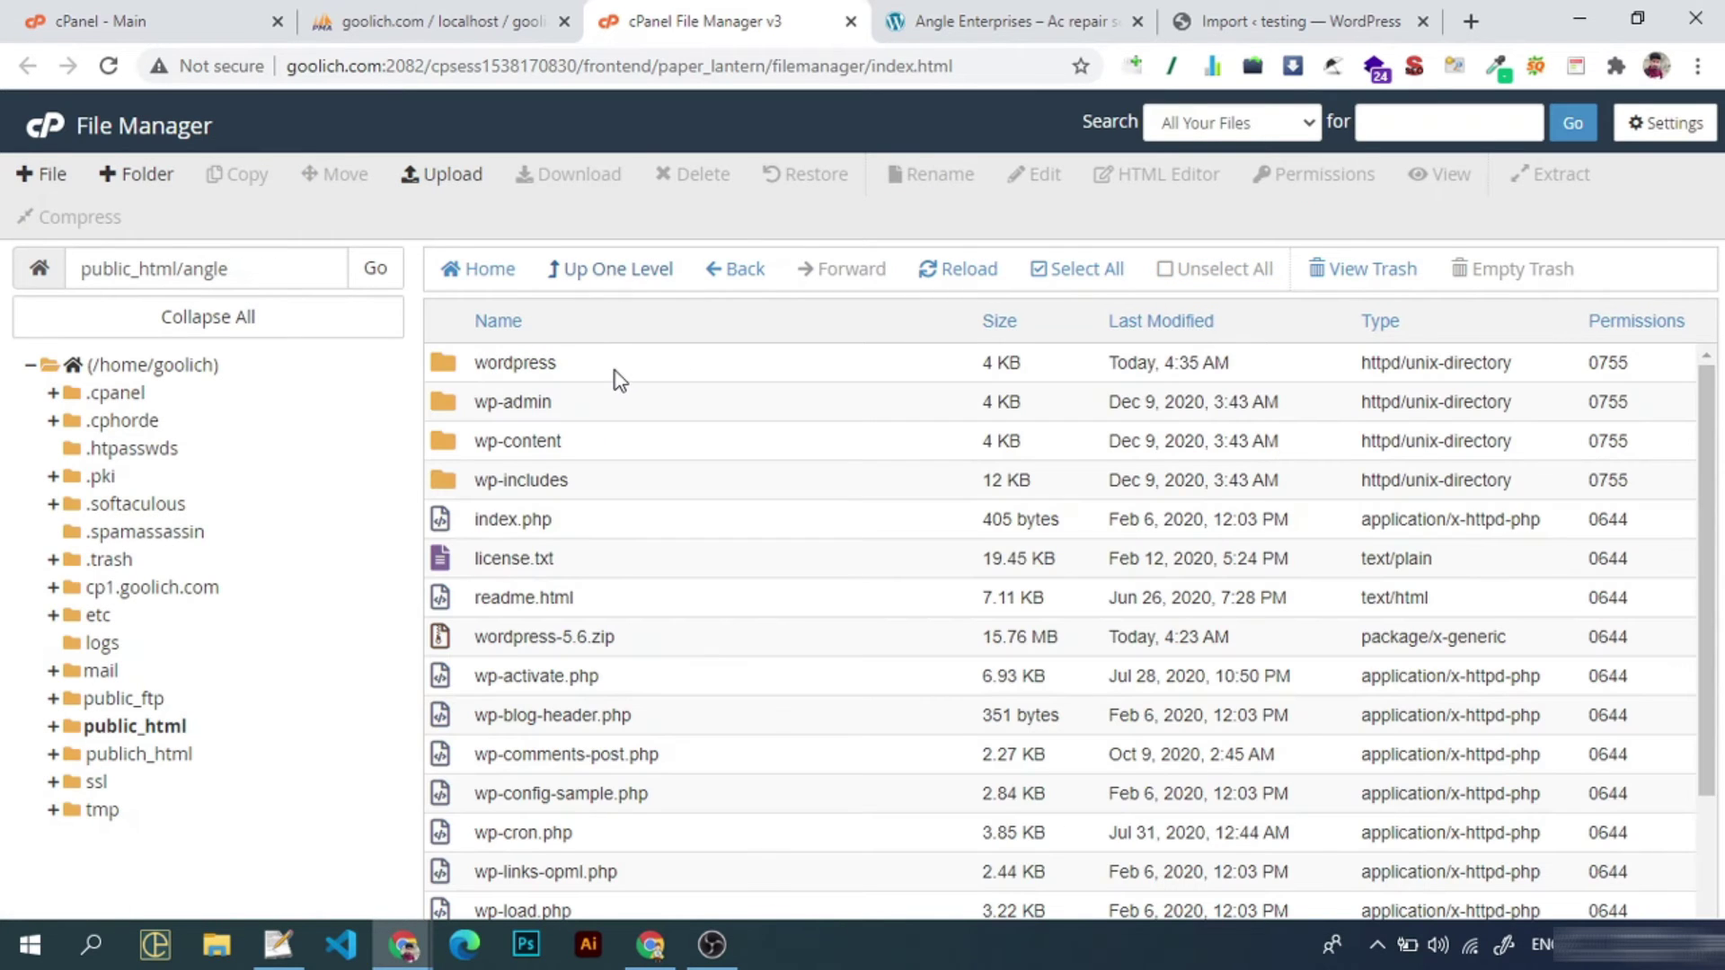
{"action": "key", "text": "Delete"}
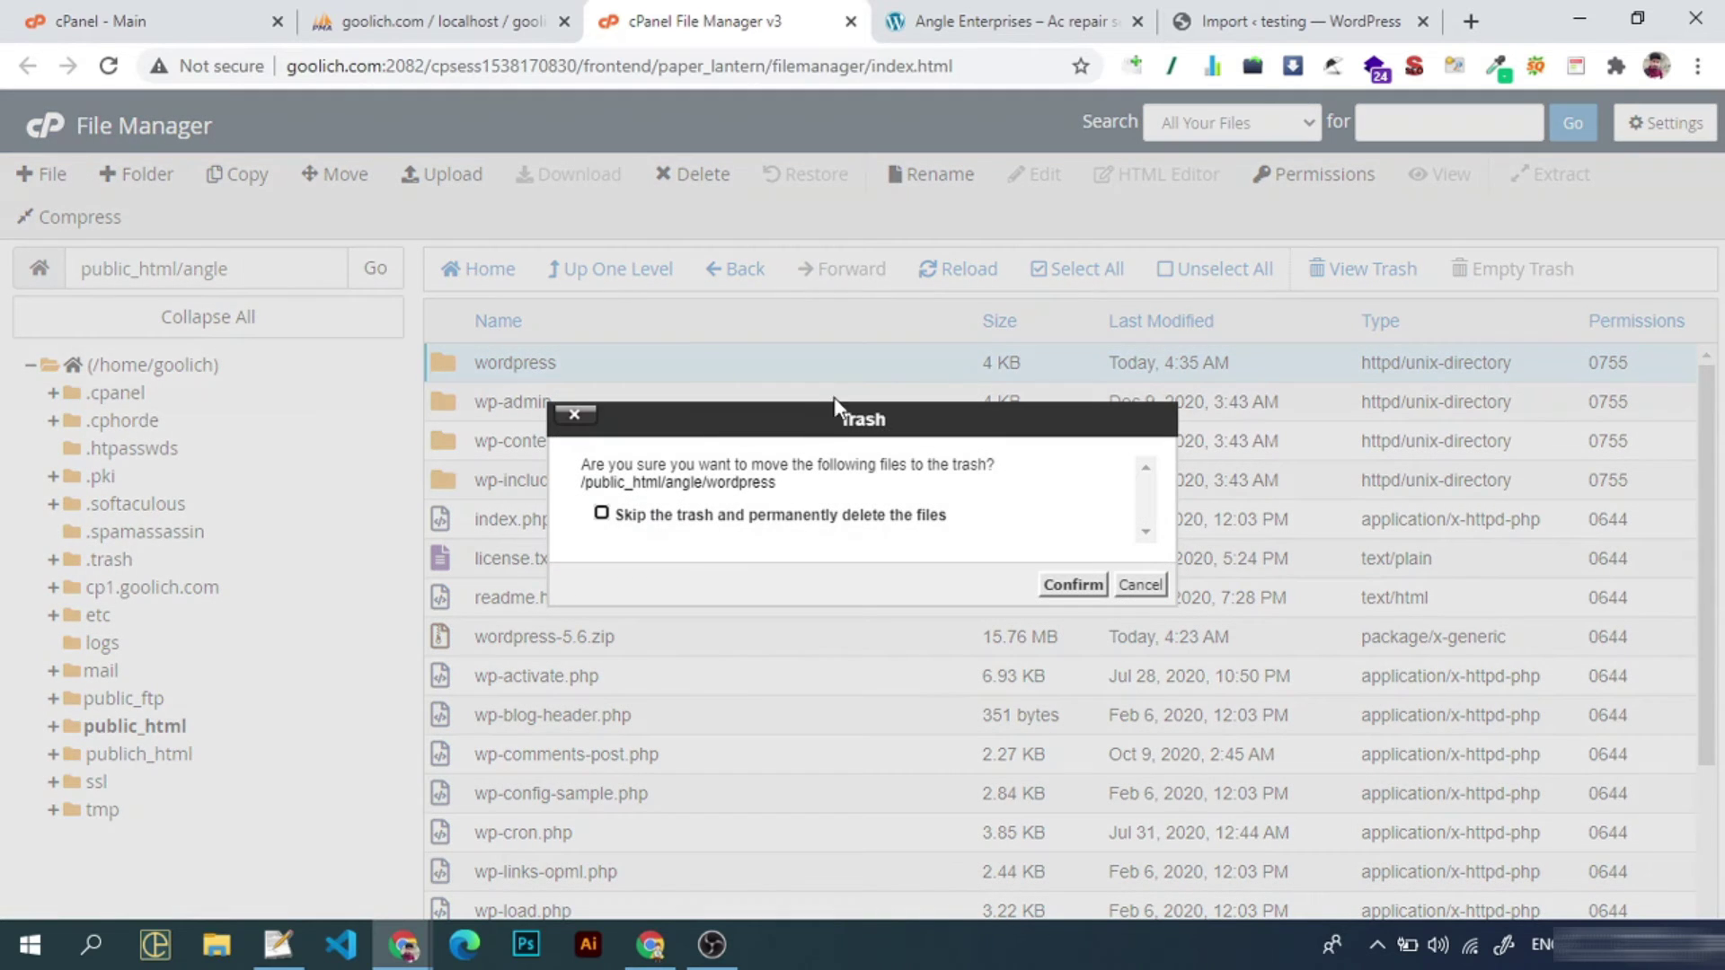
{"action": "left_click", "coordinate": [781, 517]}
{"action": "left_click", "coordinate": [1073, 585]}
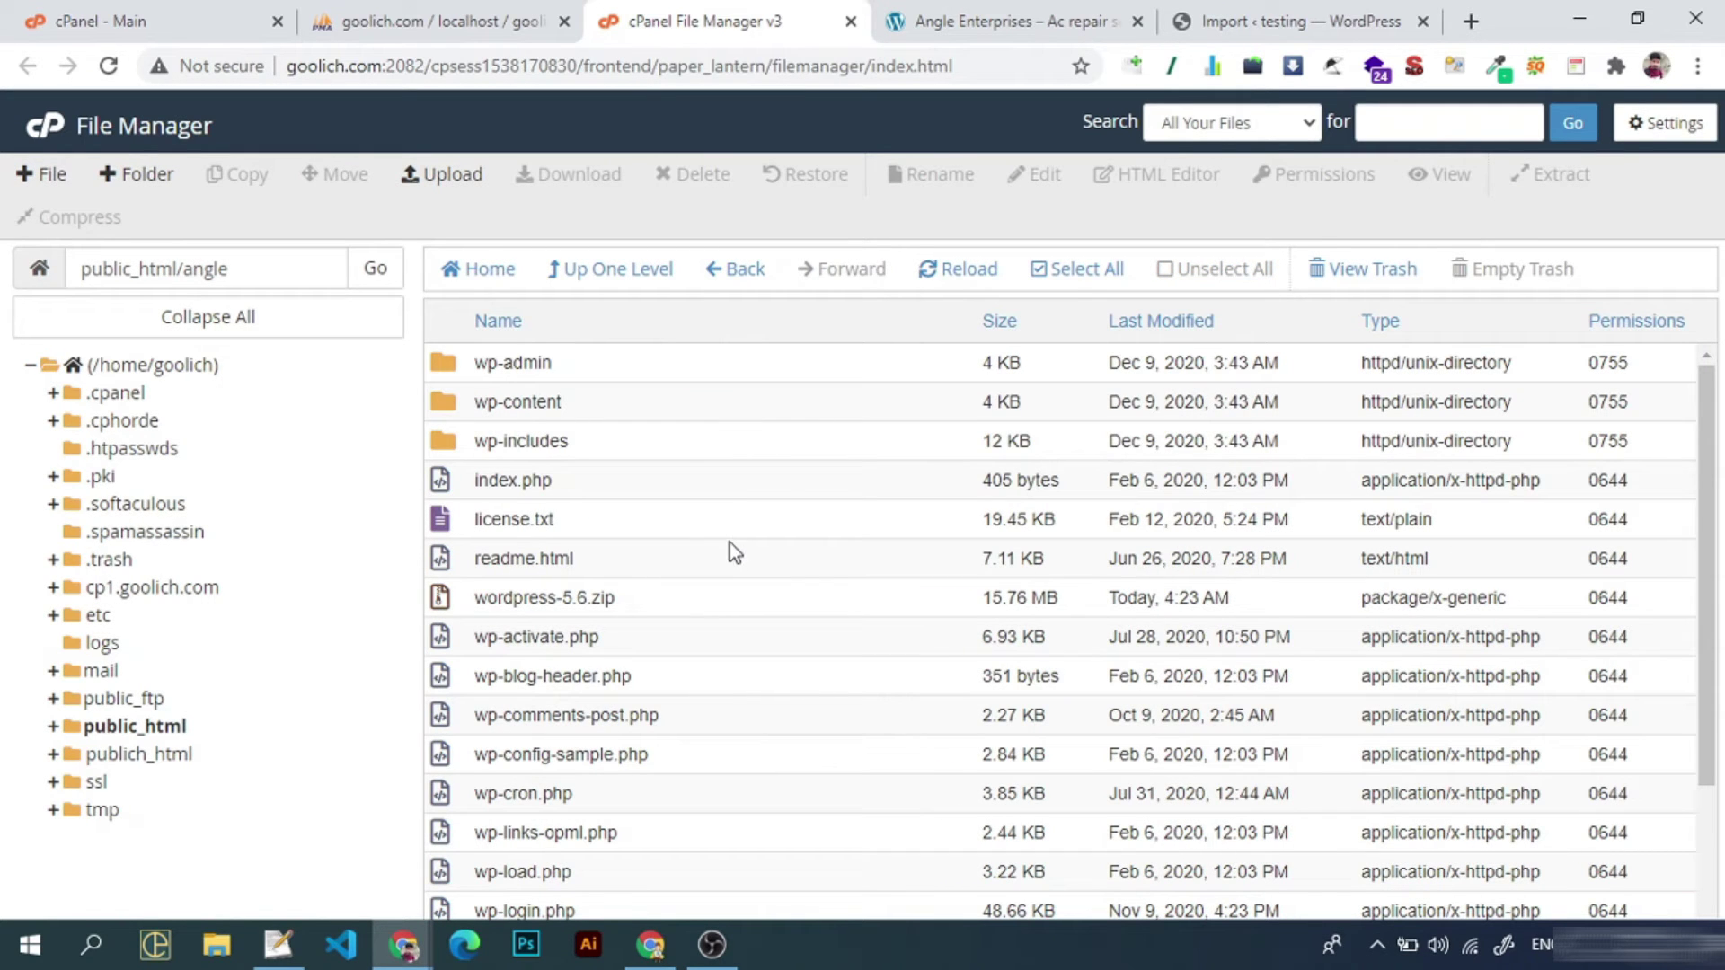
{"action": "key", "text": "alt+Tab"}
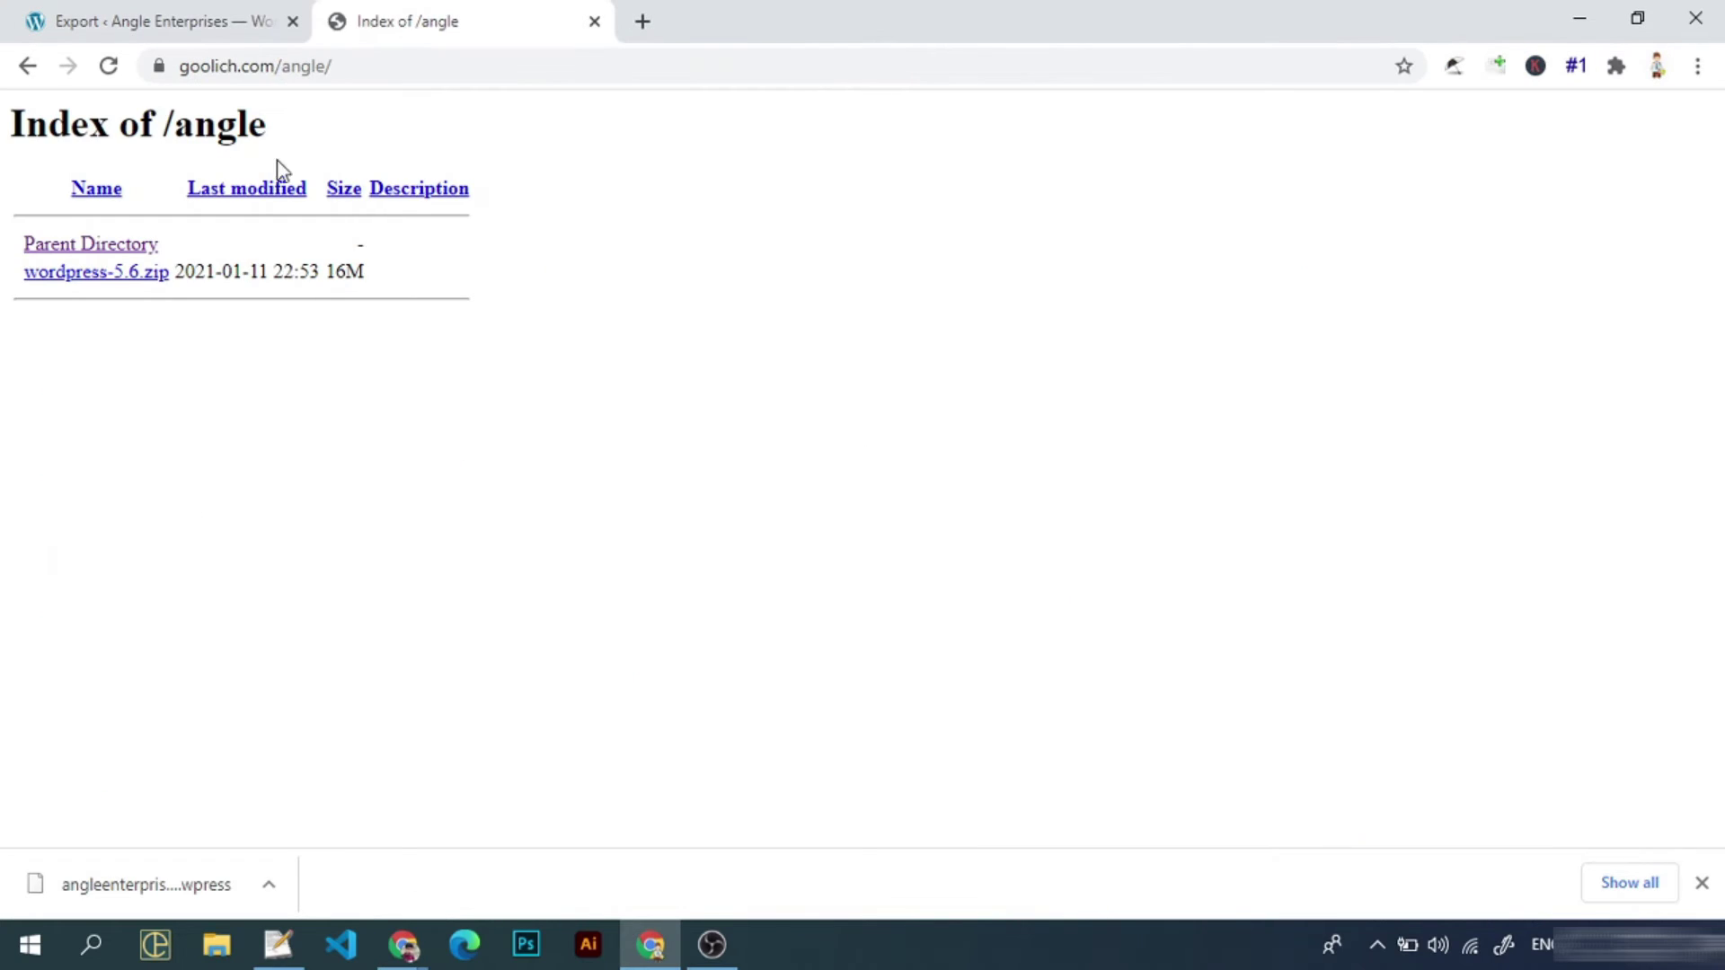
Reload goolich.com/angle, choose English (United States), and start the database setup.
{"action": "left_click", "coordinate": [110, 67]}
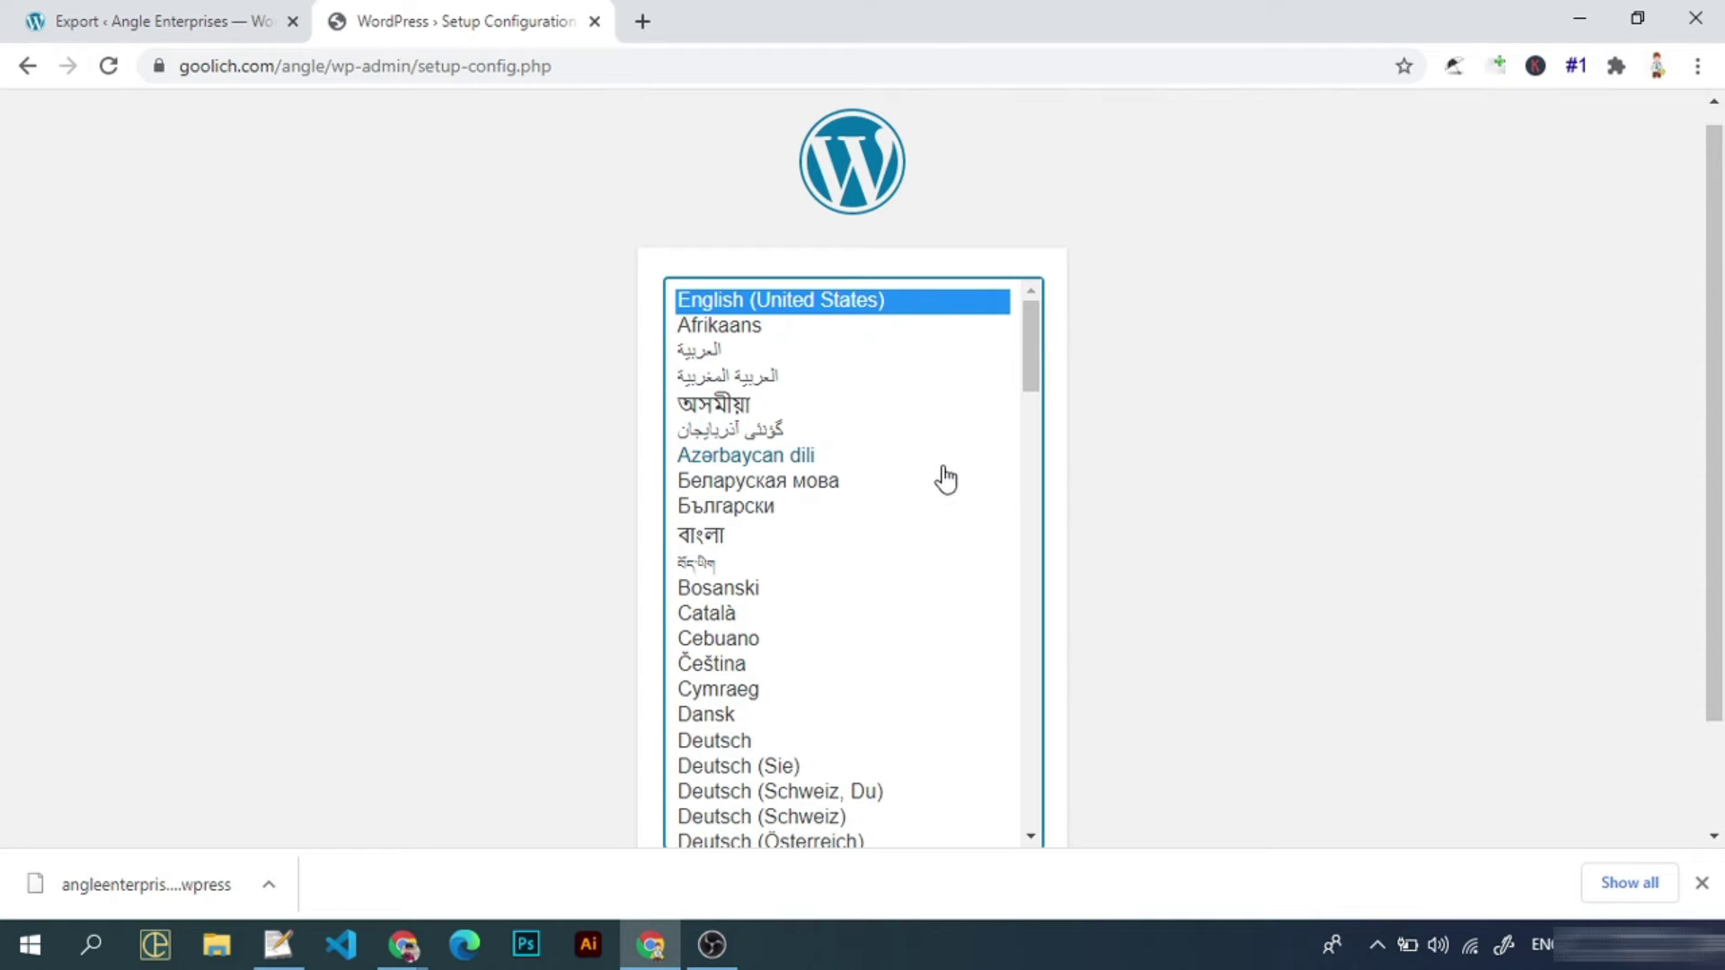
{"action": "scroll", "coordinate": [935, 466], "scroll_direction": "down", "scroll_amount": 5}
{"action": "scroll", "coordinate": [935, 466], "scroll_direction": "down", "scroll_amount": 20}
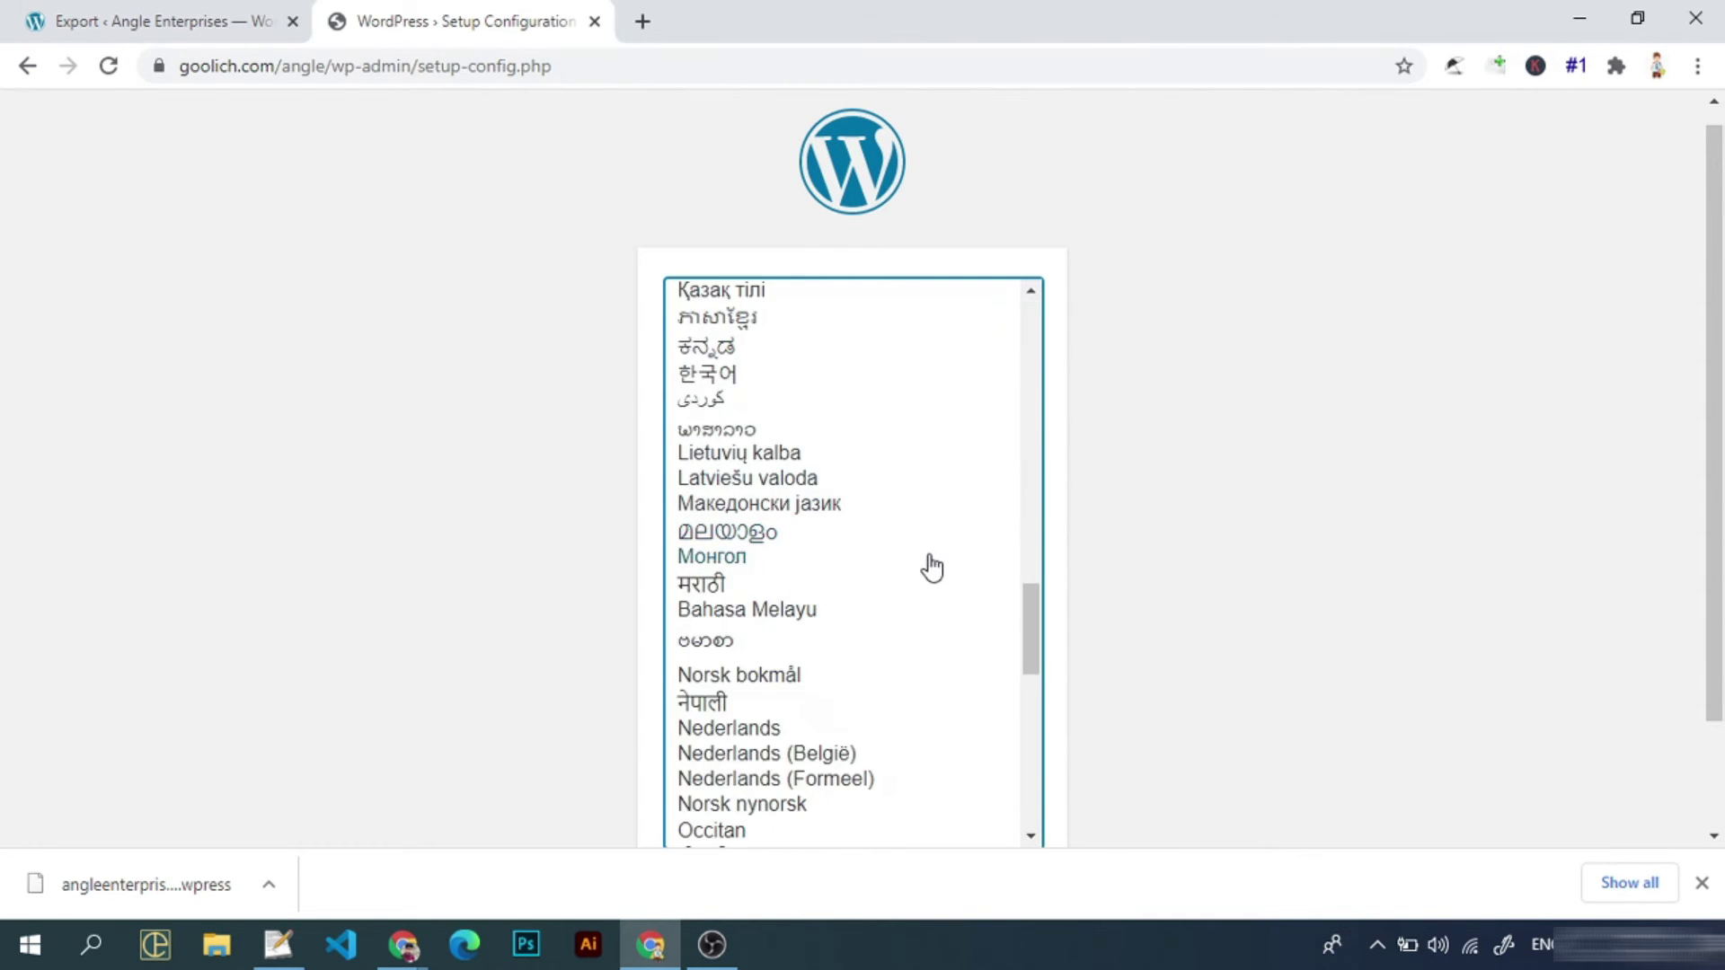
{"action": "left_click", "coordinate": [997, 761]}
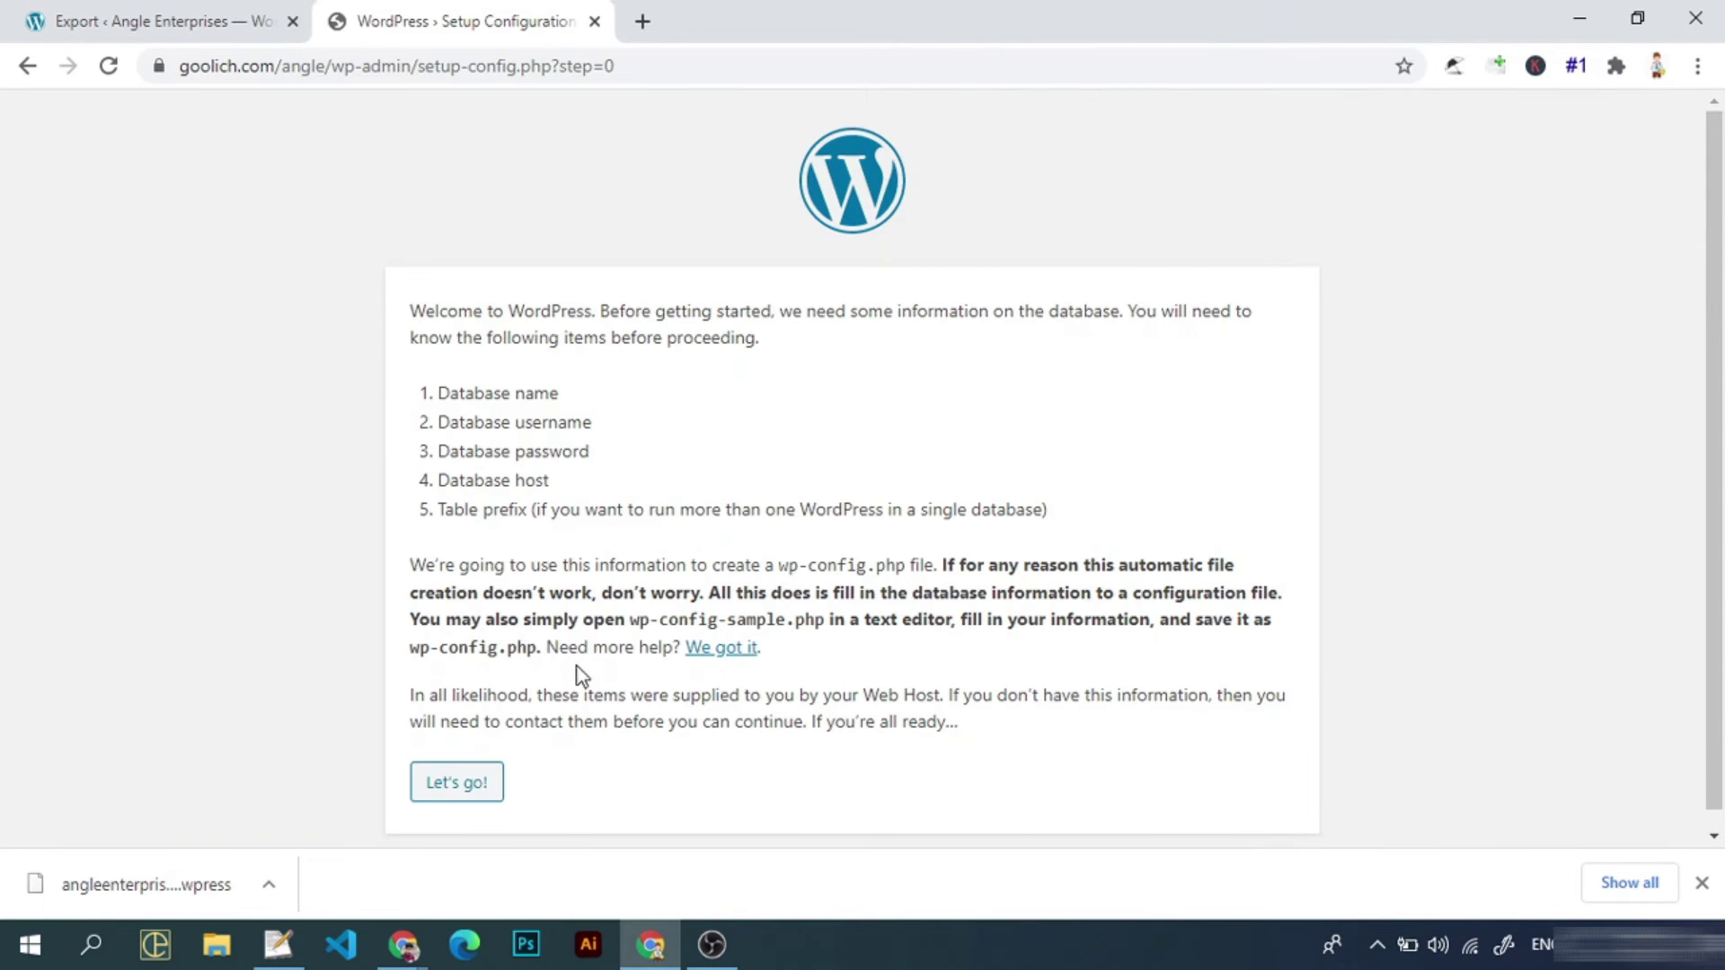
{"action": "left_click", "coordinate": [479, 787]}
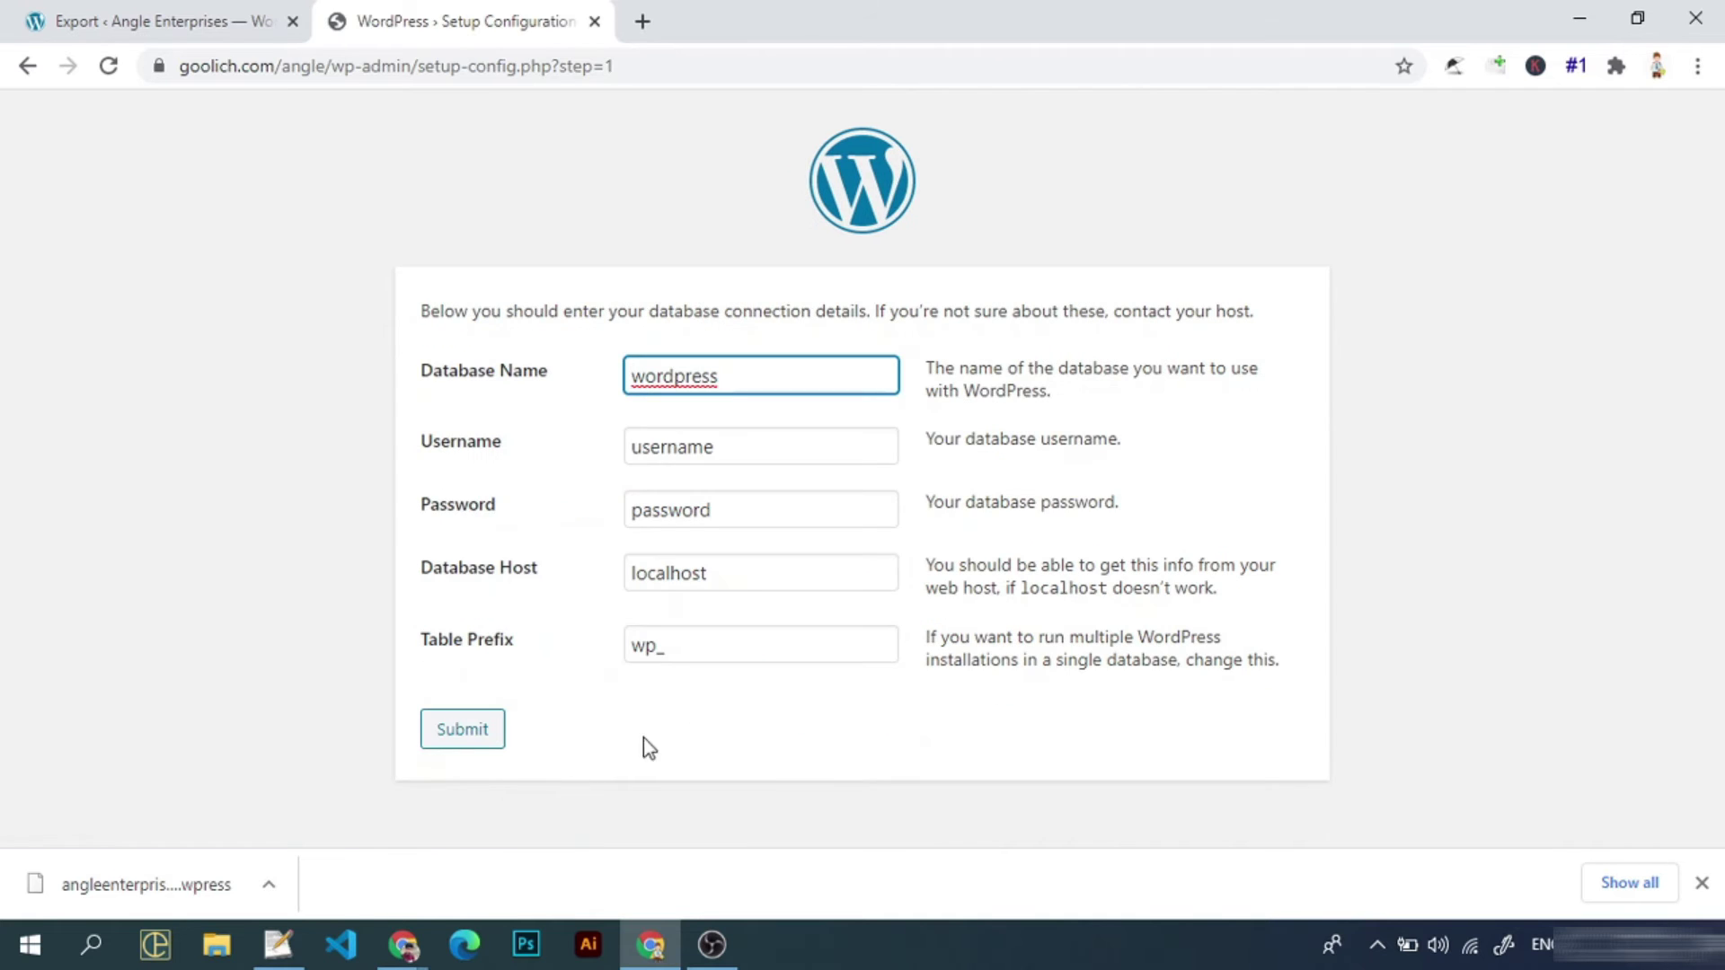
Copy goolich_angle from the Notepad++ notes into the Database Name field.
{"action": "key", "text": "alt+Tab"}
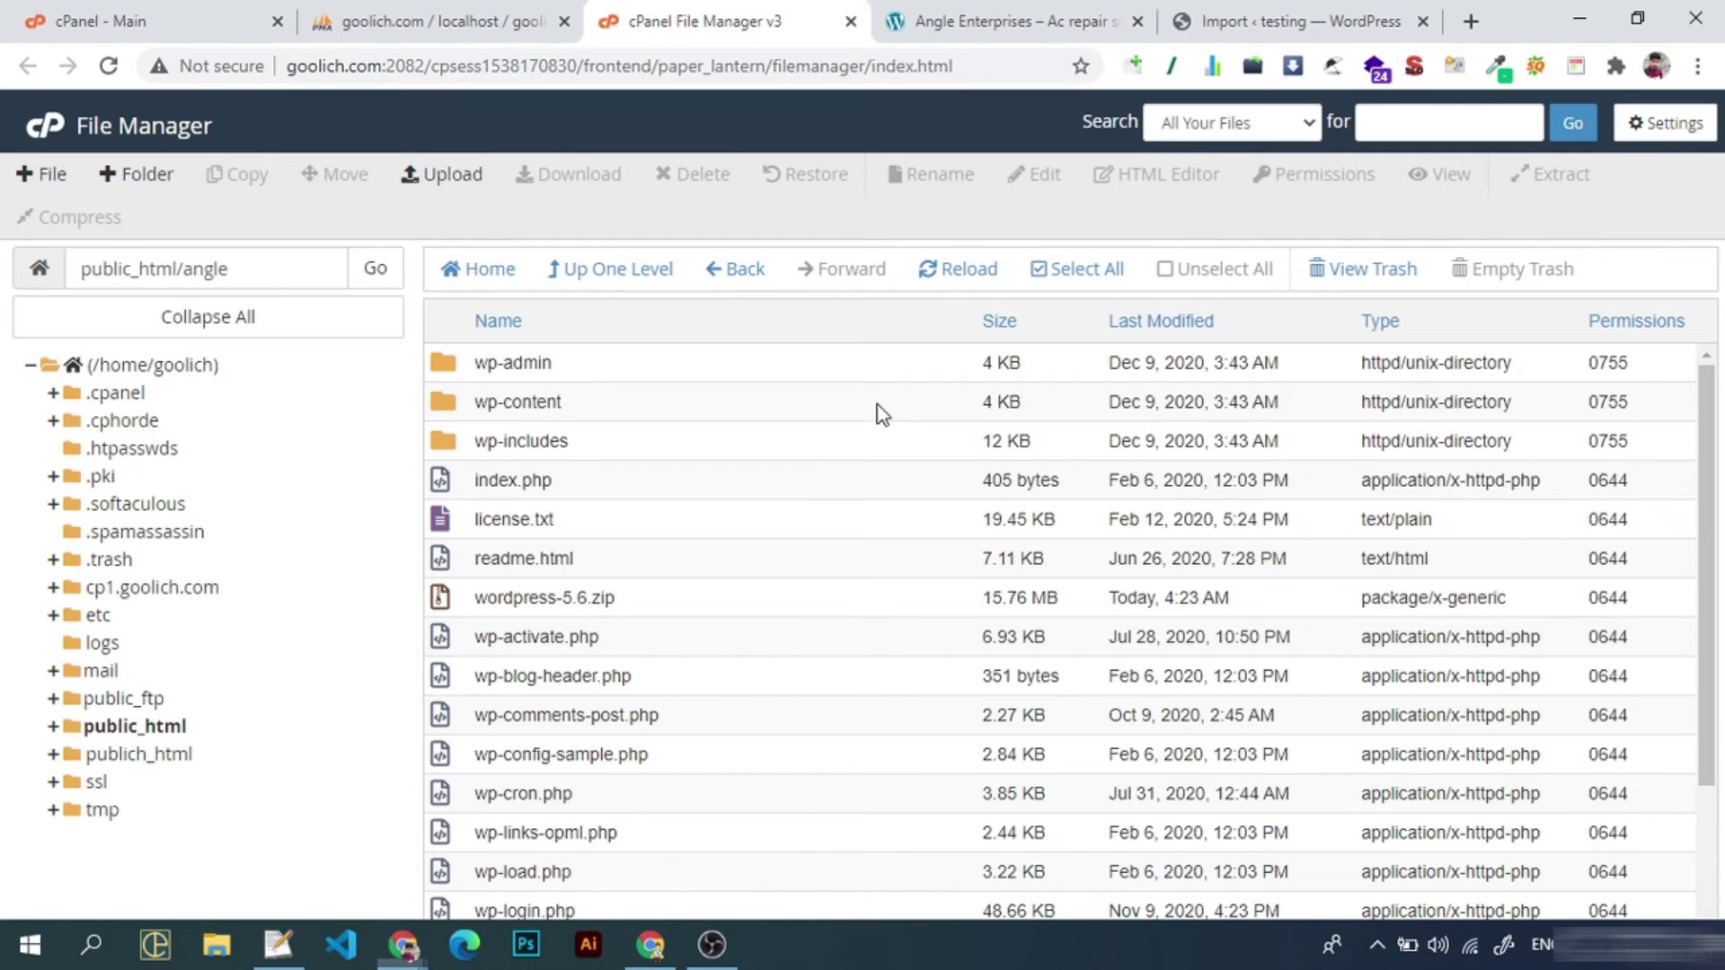
{"action": "key", "text": "alt+Tab"}
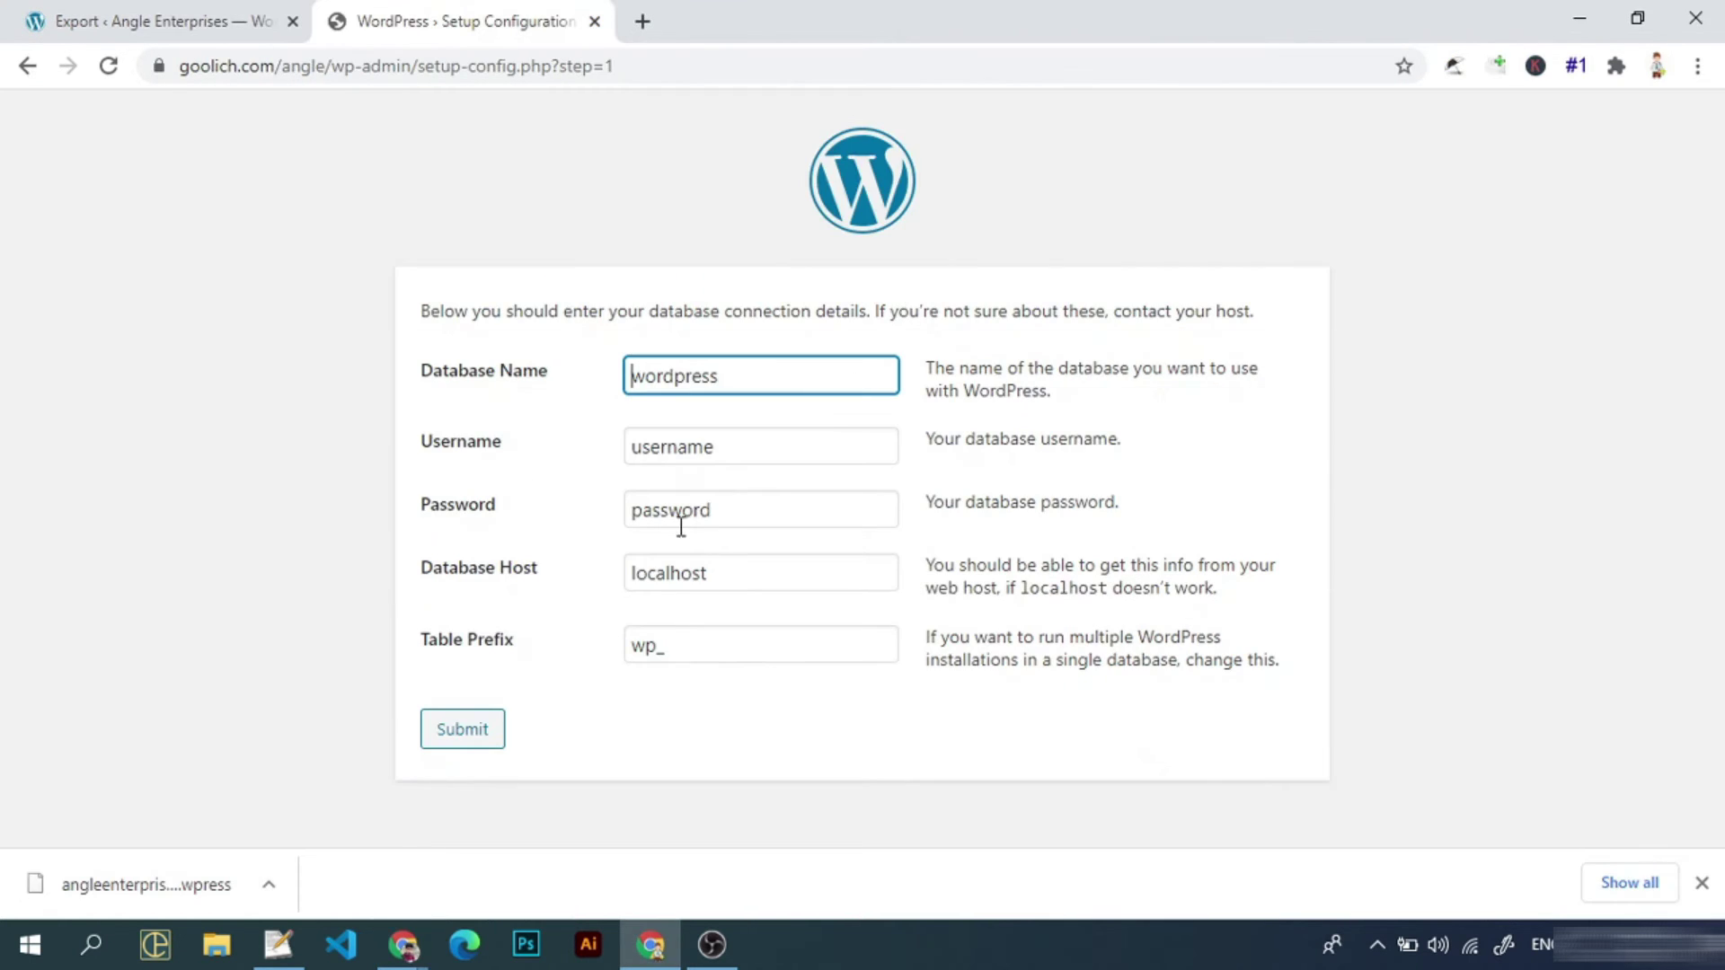
{"action": "left_click", "coordinate": [279, 944]}
{"action": "left_click_drag", "start_coordinate": [357, 657], "coordinate": [128, 657]}
{"action": "key", "text": "ctrl+c"}
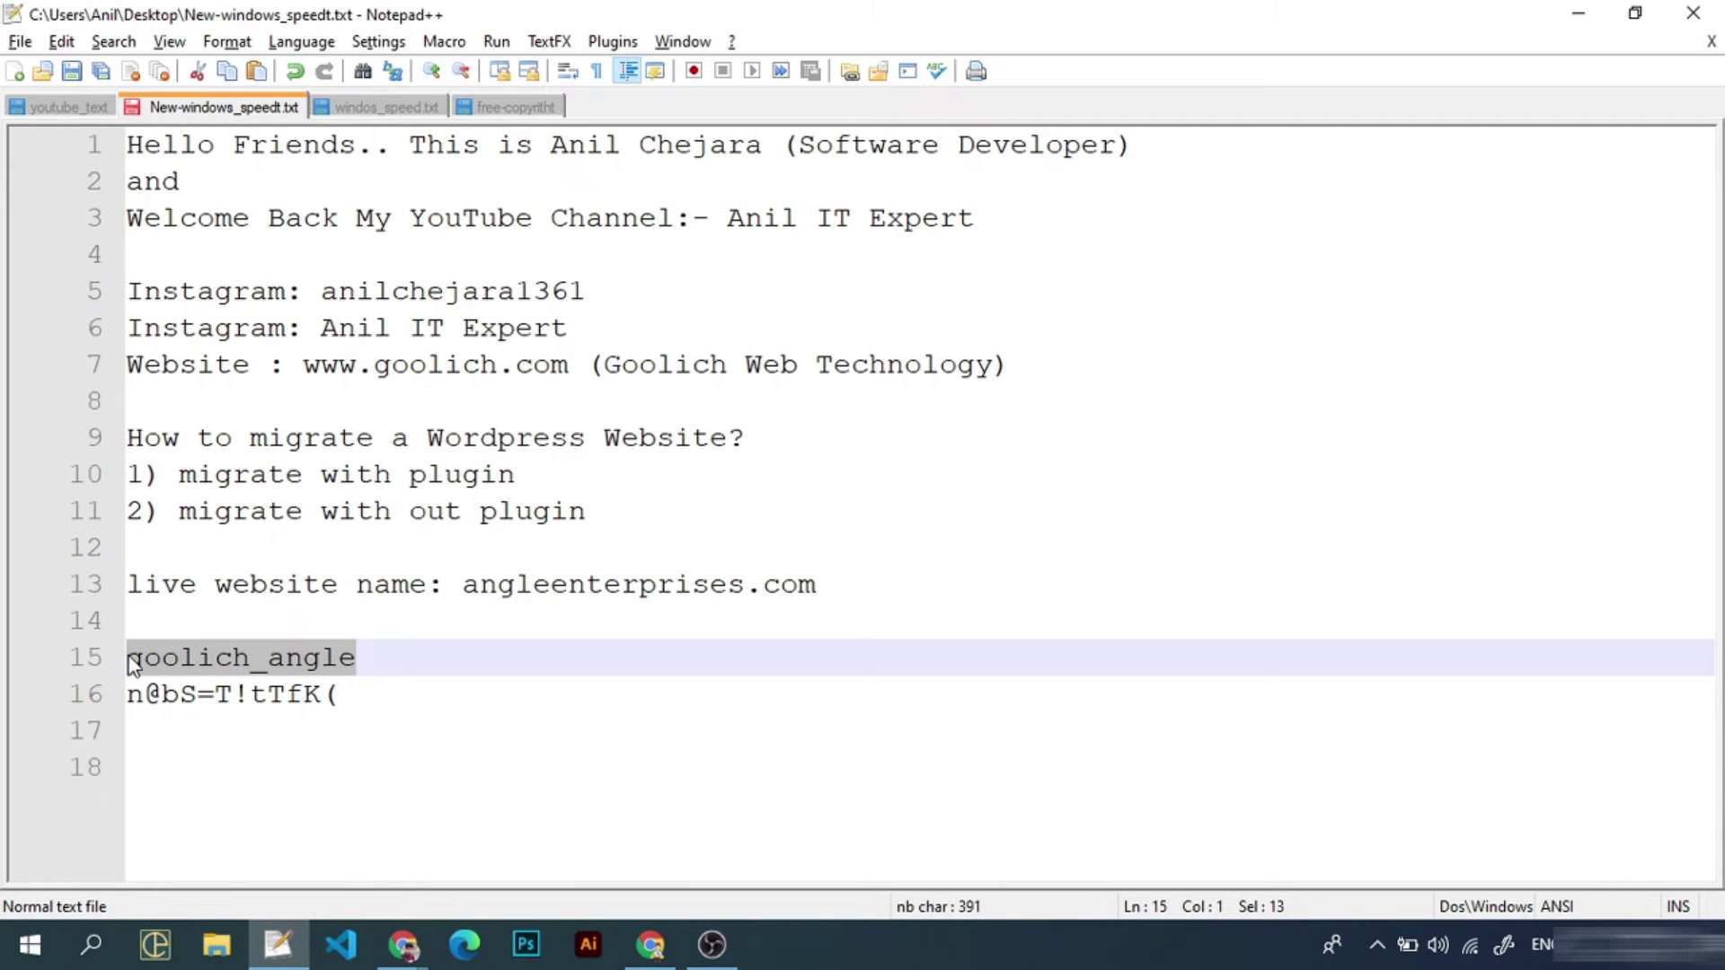
{"action": "key", "text": "alt+Tab"}
{"action": "left_click", "coordinate": [755, 373]}
{"action": "key", "text": "ctrl+a"}
{"action": "key", "text": "ctrl+v"}
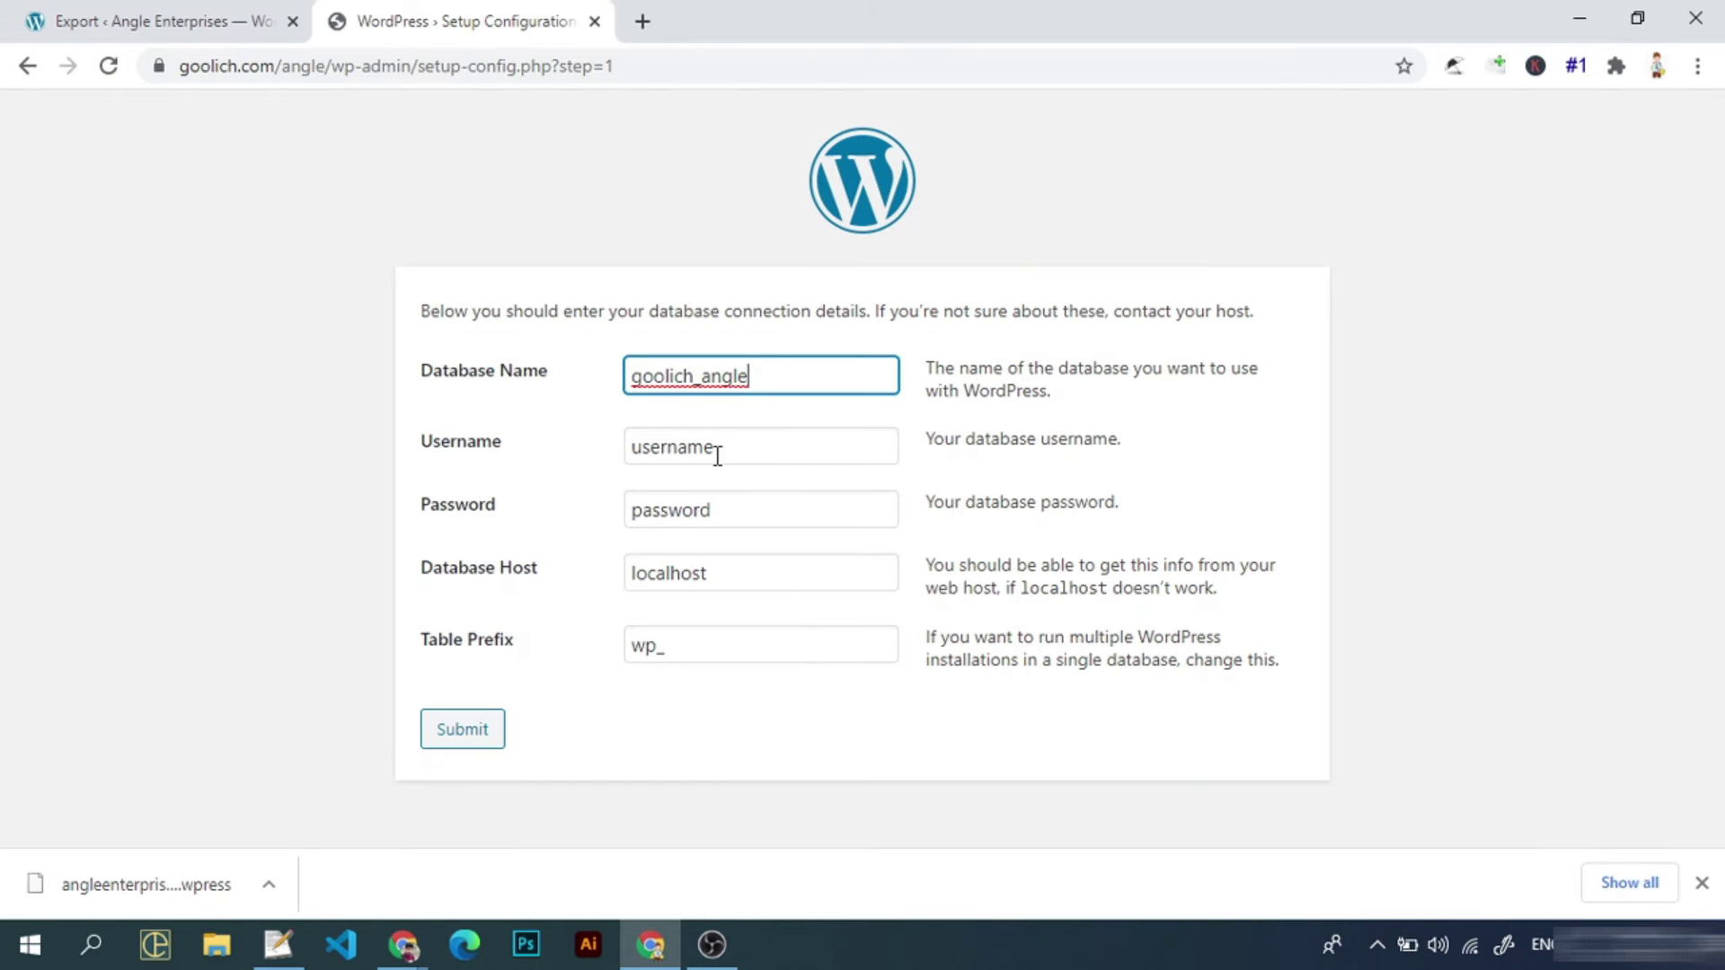
Paste the database username and password from the notes into the setup form.
{"action": "left_click", "coordinate": [717, 456]}
{"action": "key", "text": "ctrl+a"}
{"action": "key", "text": "ctrl+v"}
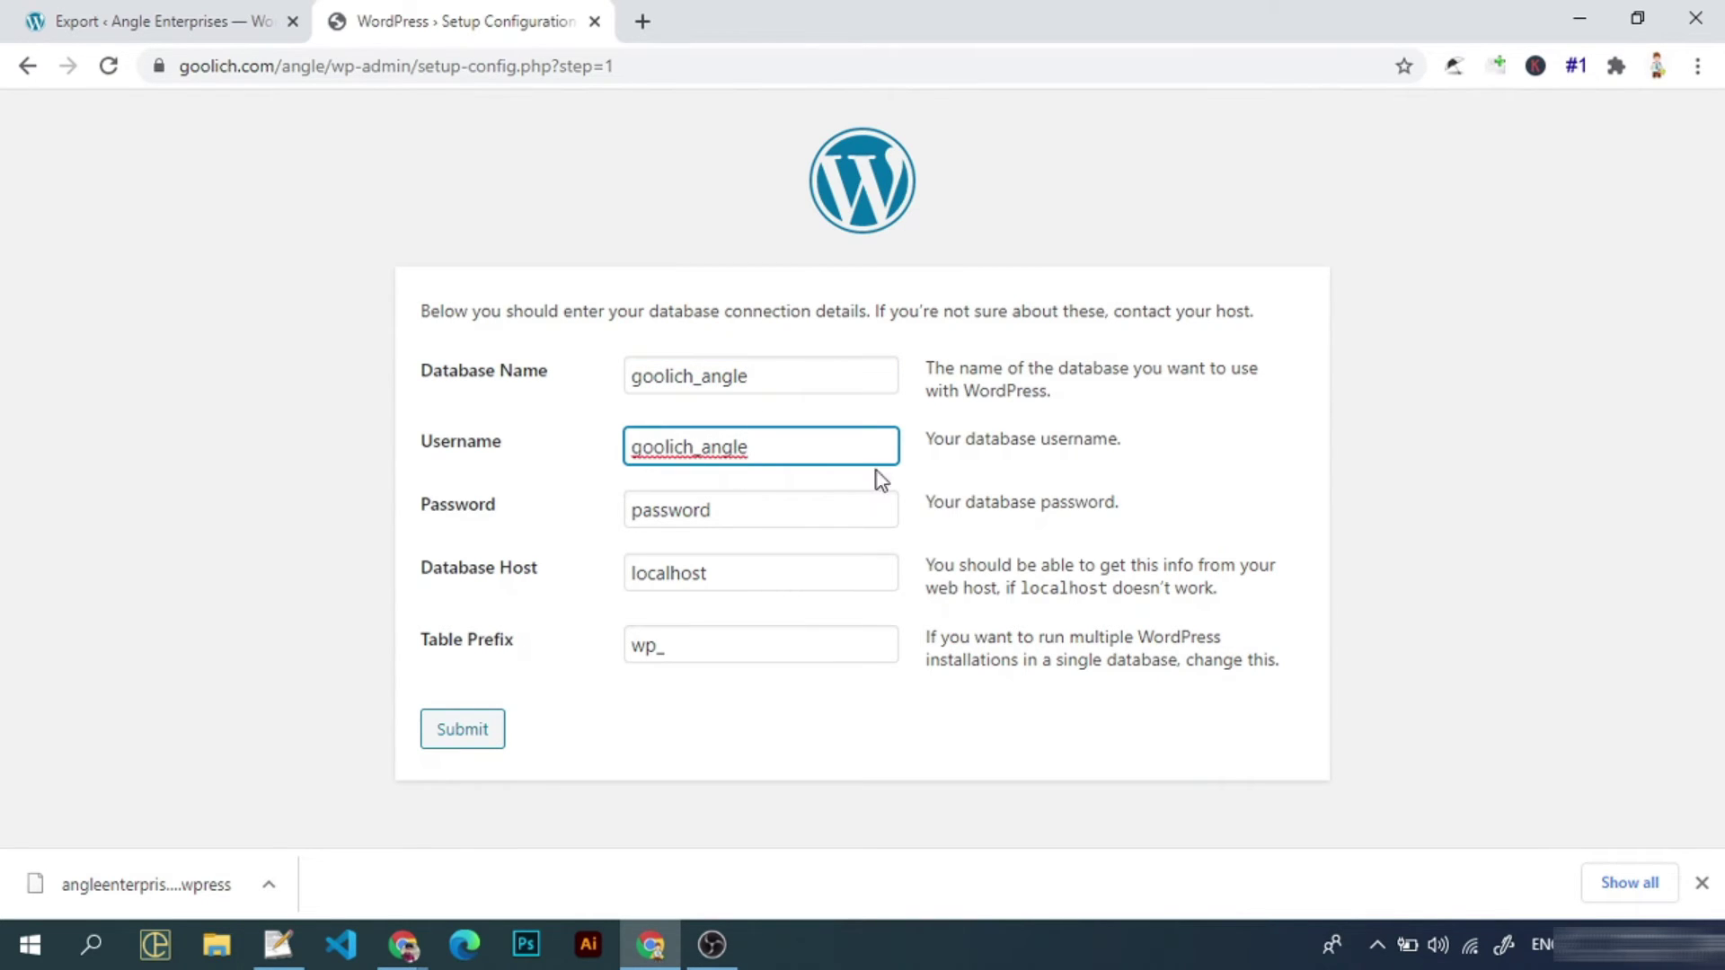
{"action": "key", "text": "alt+Tab"}
{"action": "left_click_drag", "start_coordinate": [340, 695], "coordinate": [127, 696]}
{"action": "key", "text": "ctrl+c"}
{"action": "key", "text": "alt+Tab"}
{"action": "left_click", "coordinate": [755, 506]}
{"action": "key", "text": "ctrl+a"}
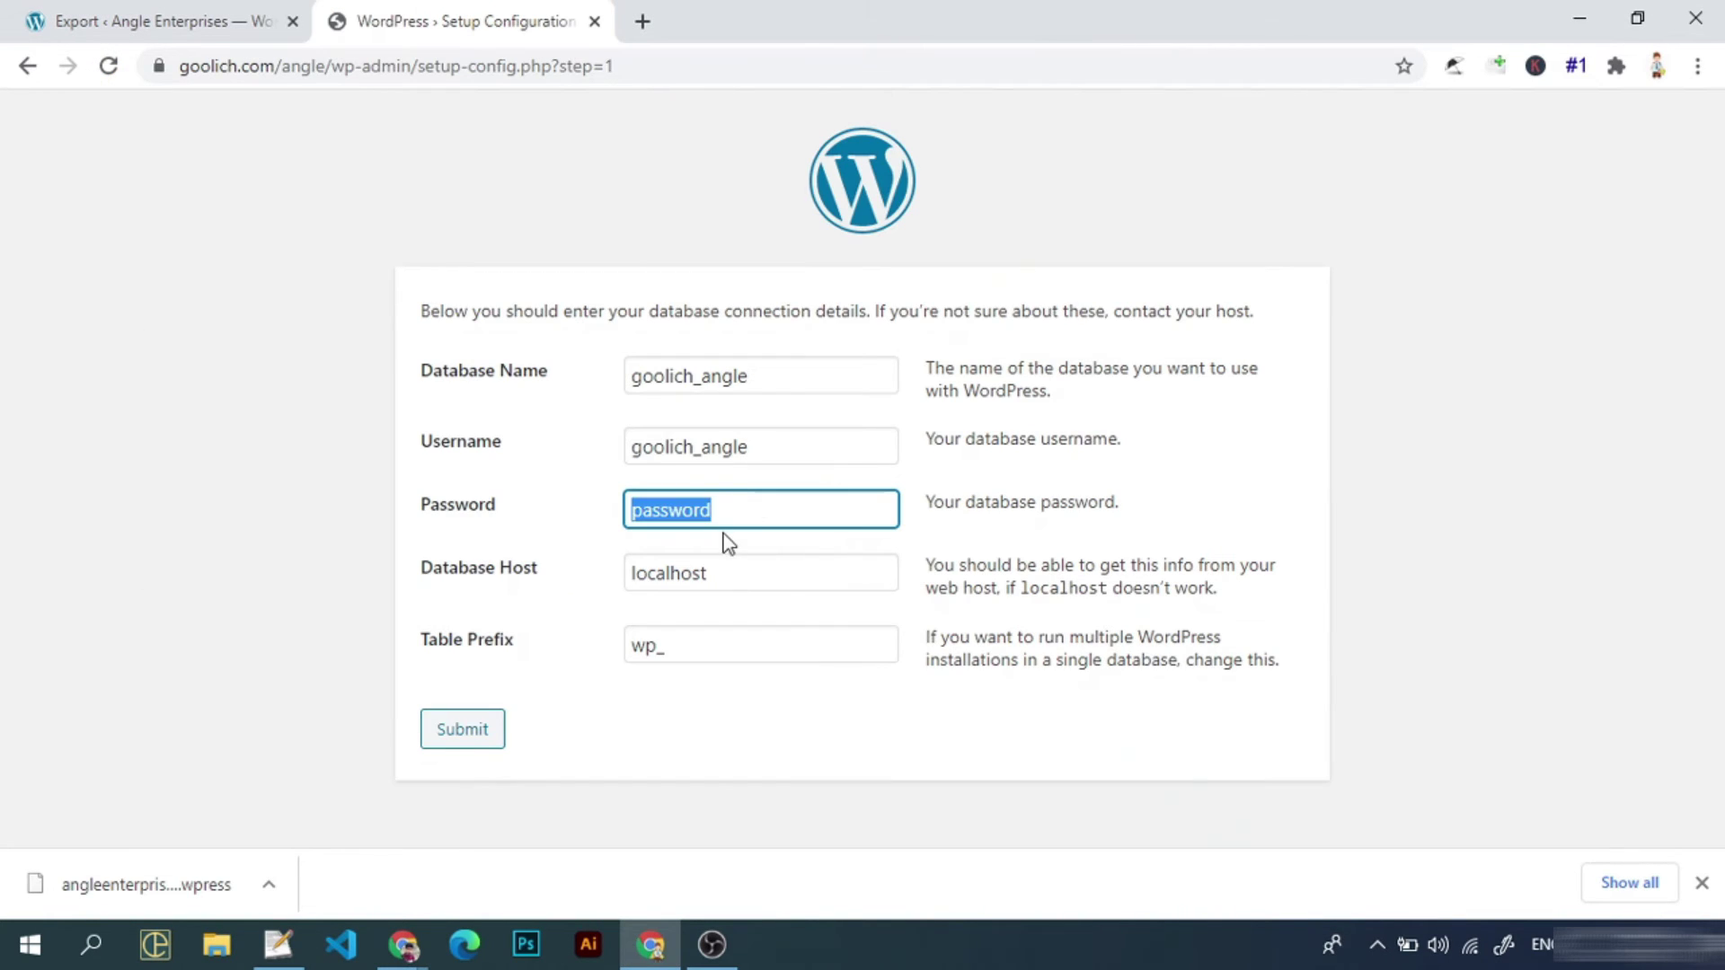
{"action": "key", "text": "ctrl+v"}
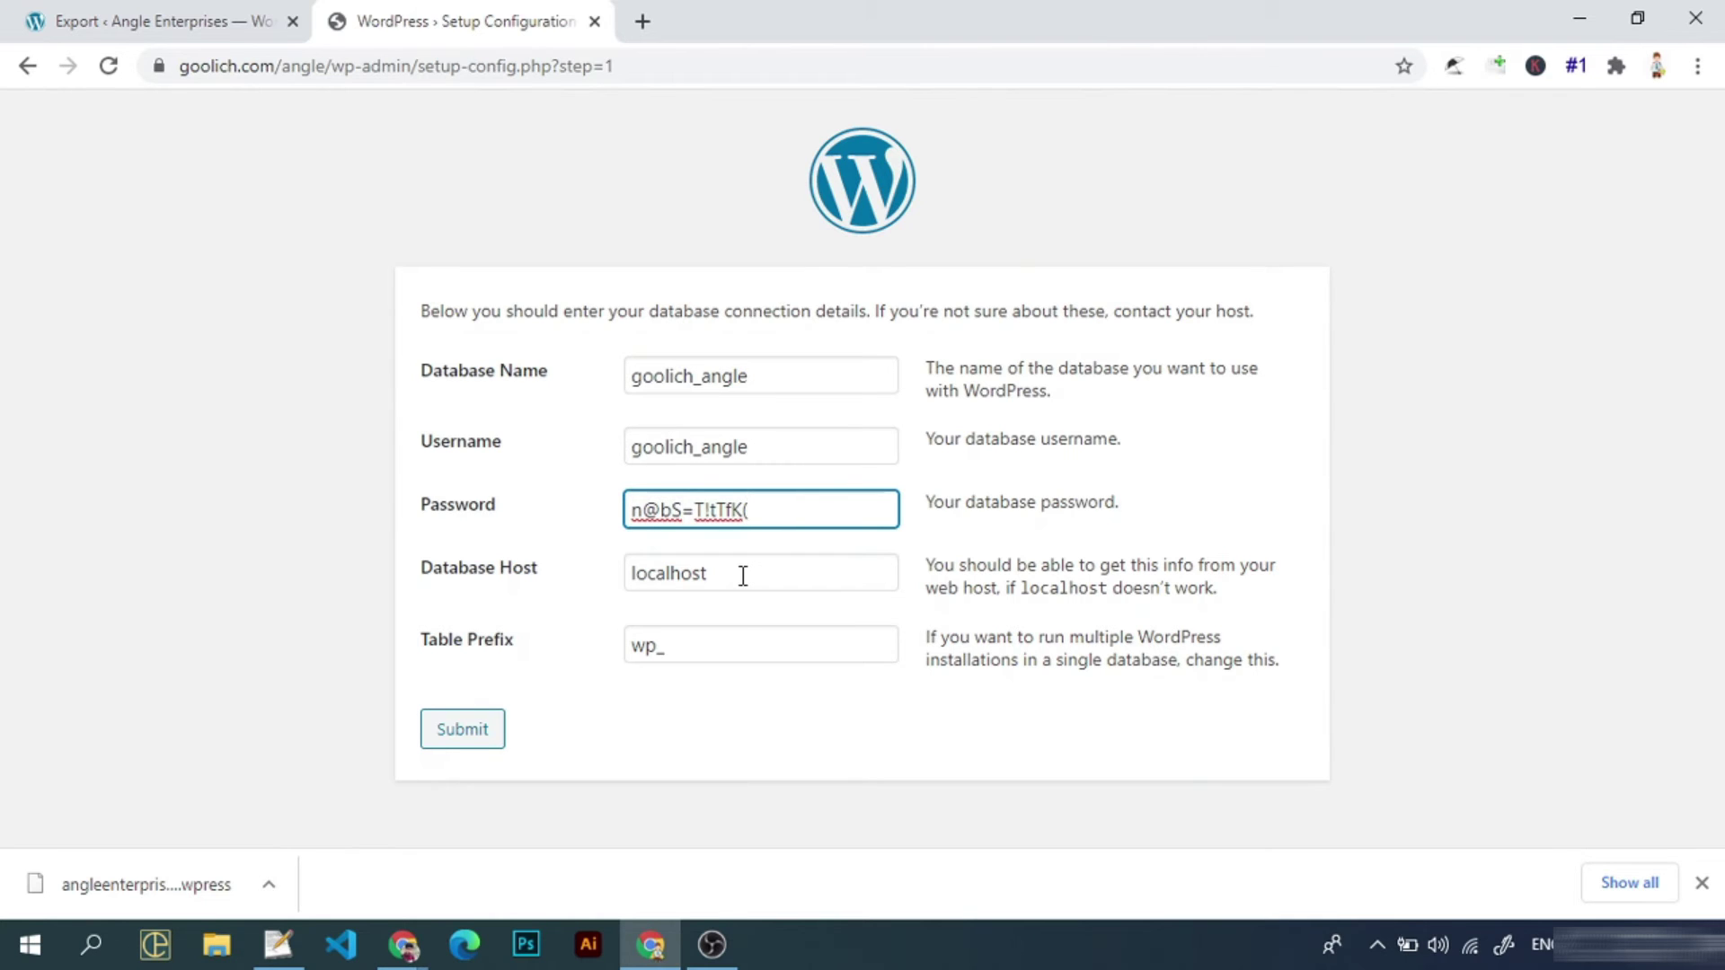
{"action": "left_click", "coordinate": [702, 657]}
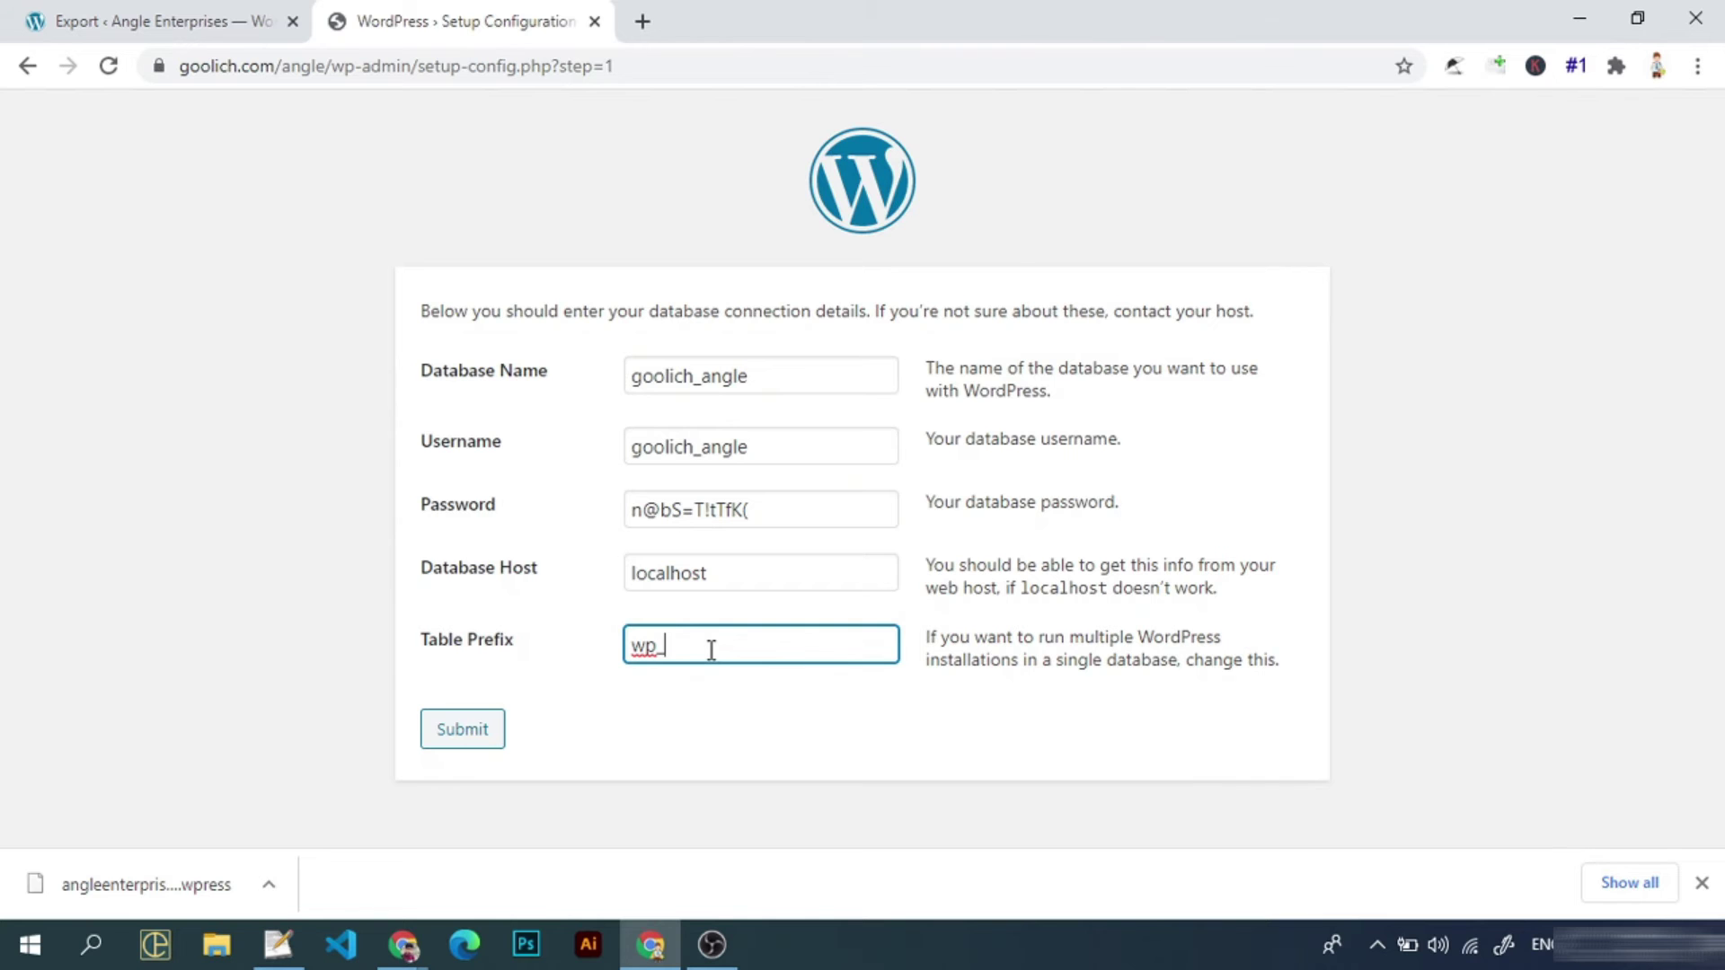
{"action": "left_click", "coordinate": [651, 954]}
{"action": "left_click", "coordinate": [651, 954]}
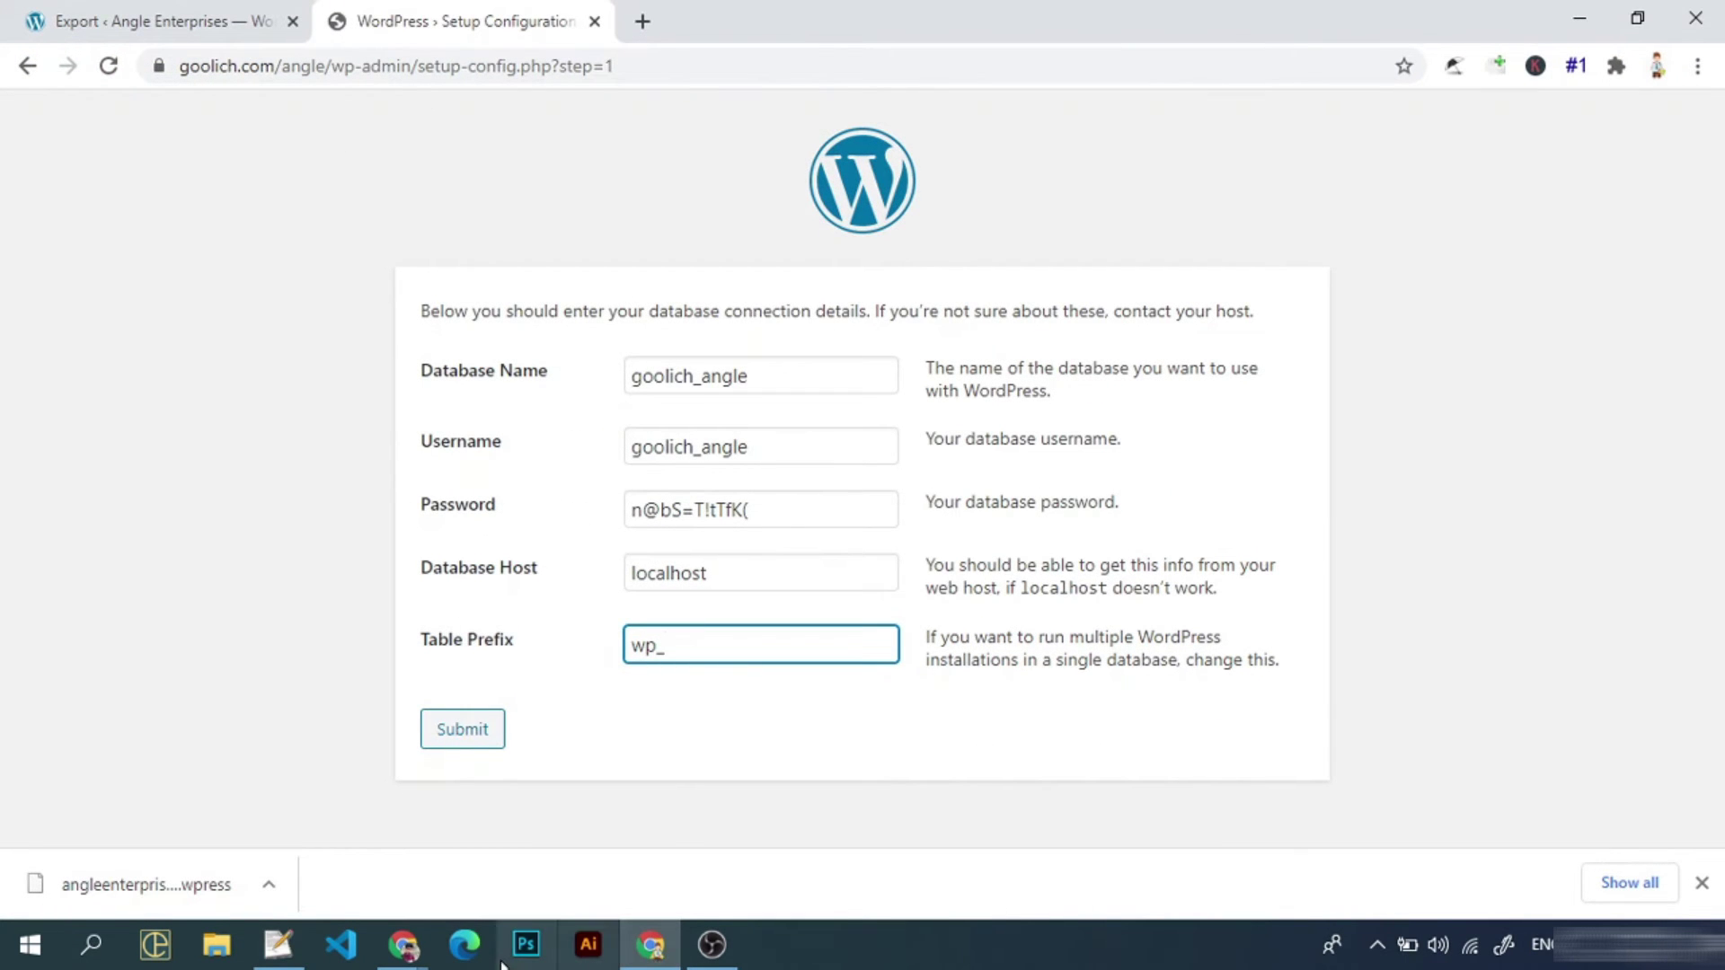
Look up the angleent_wp864 tables' wprl_ prefix in the old phpMyAdmin for the Table Prefix field.
{"action": "mouse_move", "coordinate": [403, 944]}
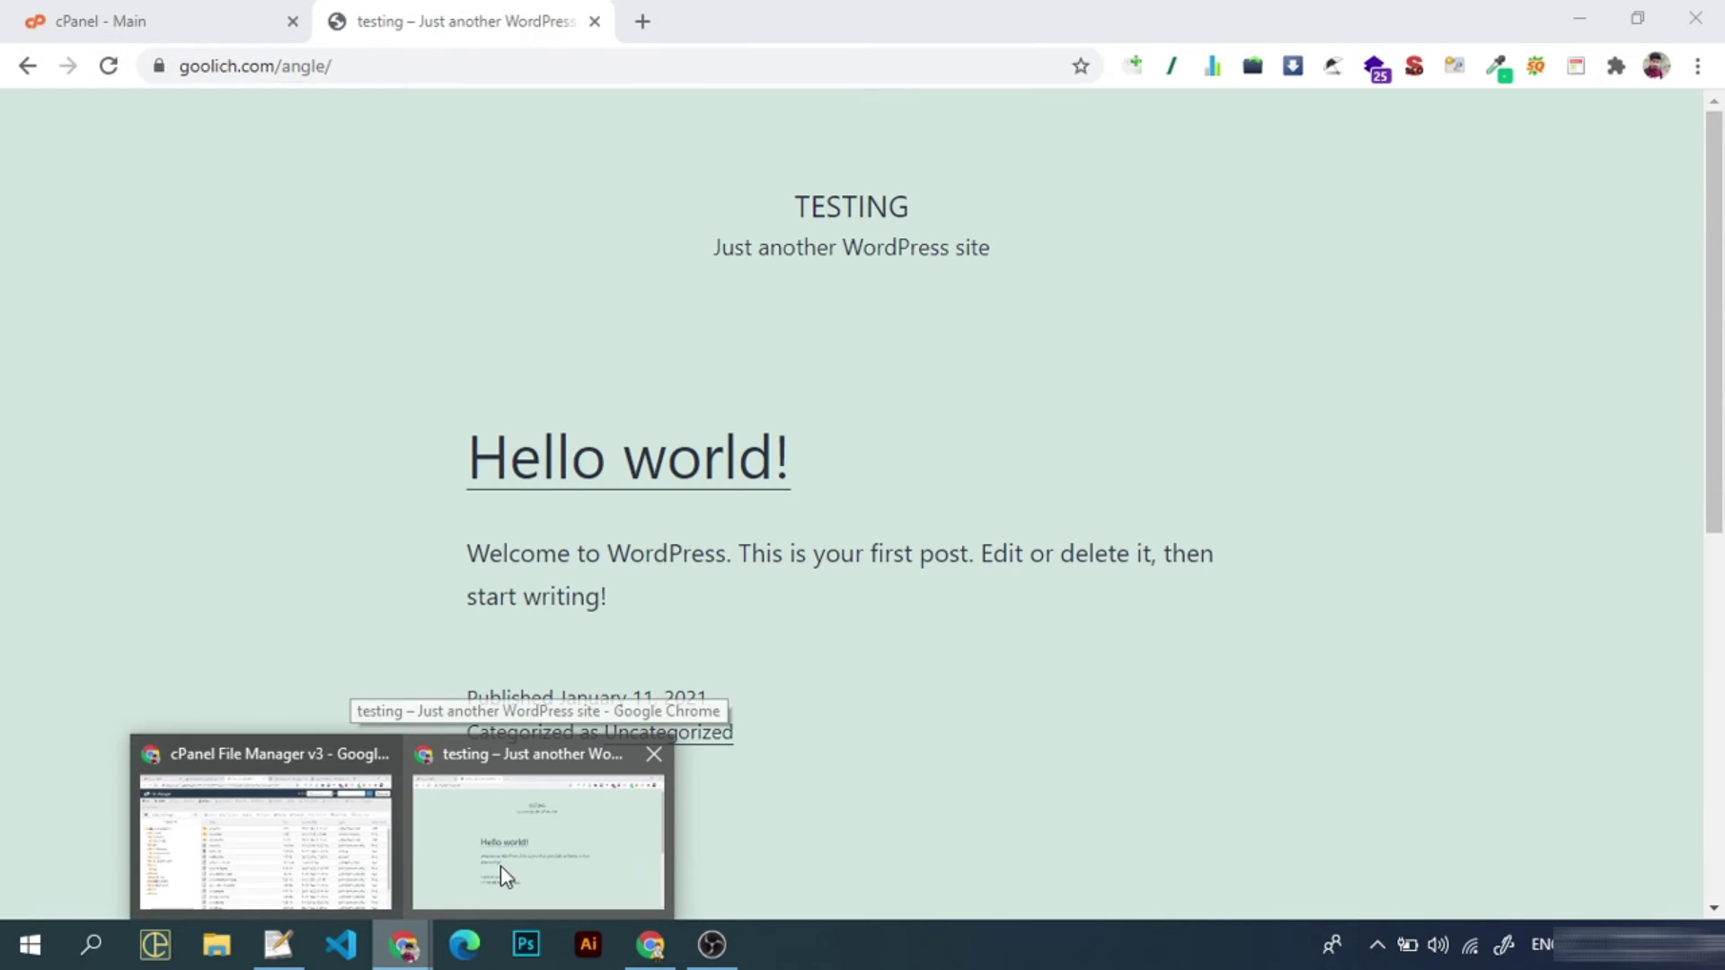
{"action": "left_click", "coordinate": [499, 865]}
{"action": "left_click", "coordinate": [97, 11]}
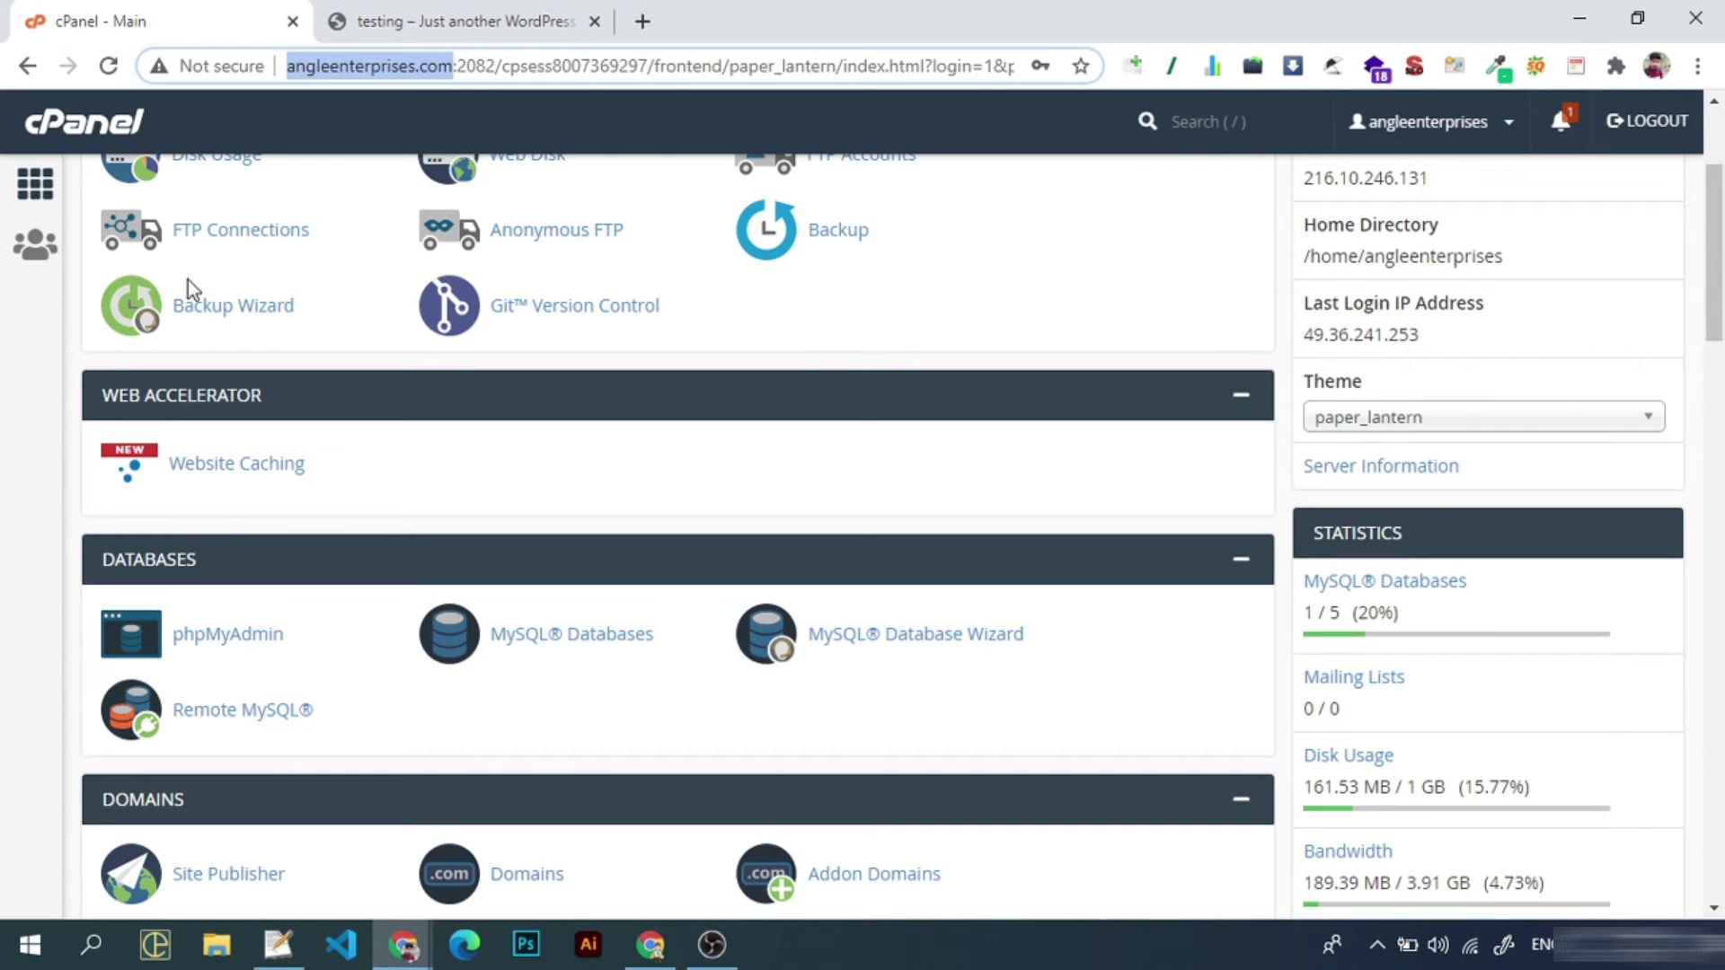
{"action": "scroll", "coordinate": [452, 400], "scroll_direction": "up", "scroll_amount": 3}
{"action": "scroll", "coordinate": [451, 415], "scroll_direction": "down", "scroll_amount": 1}
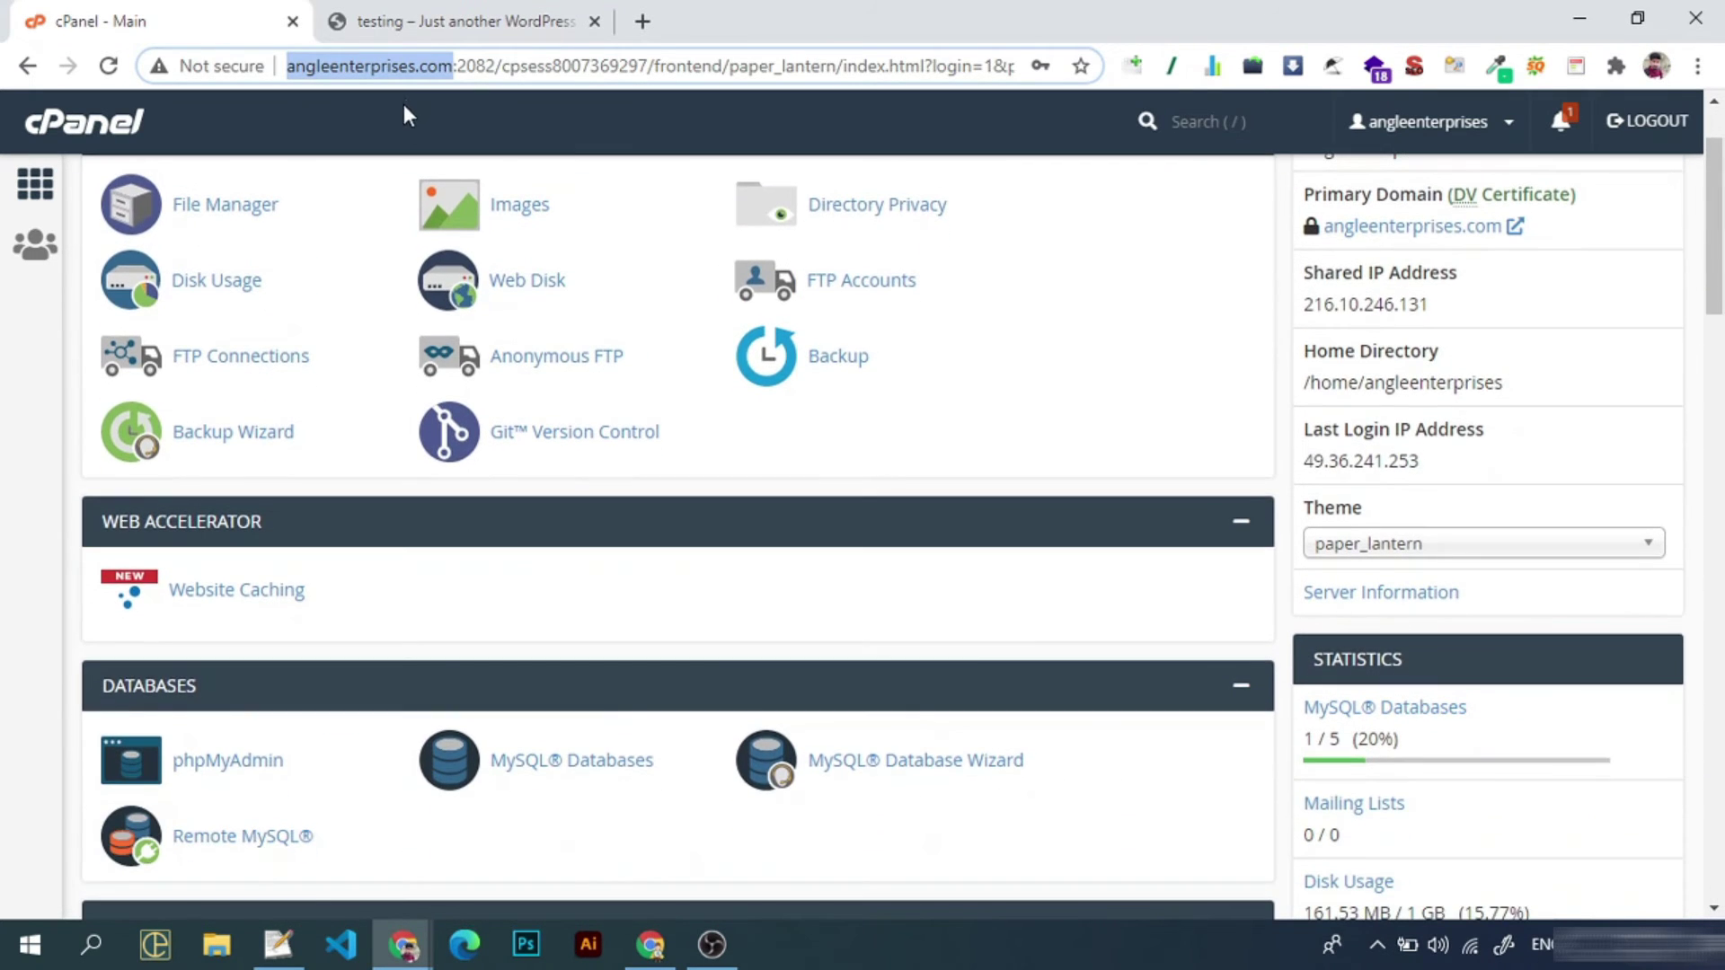
{"action": "left_click", "coordinate": [232, 214]}
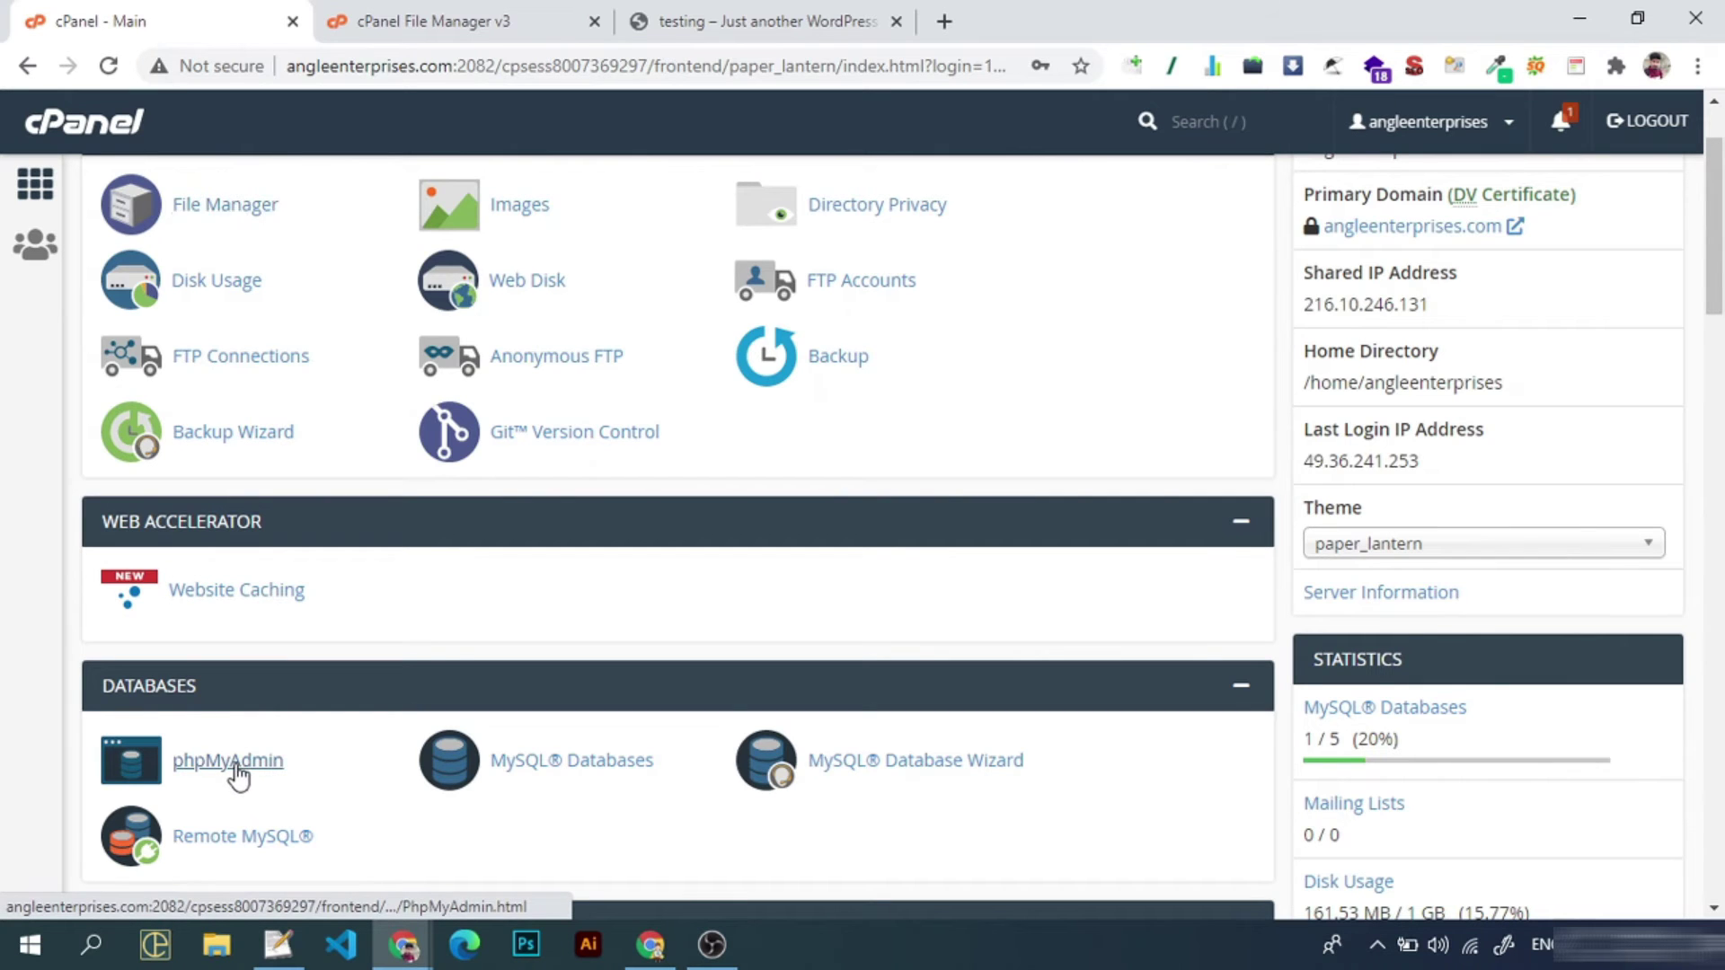
{"action": "left_click", "coordinate": [231, 765]}
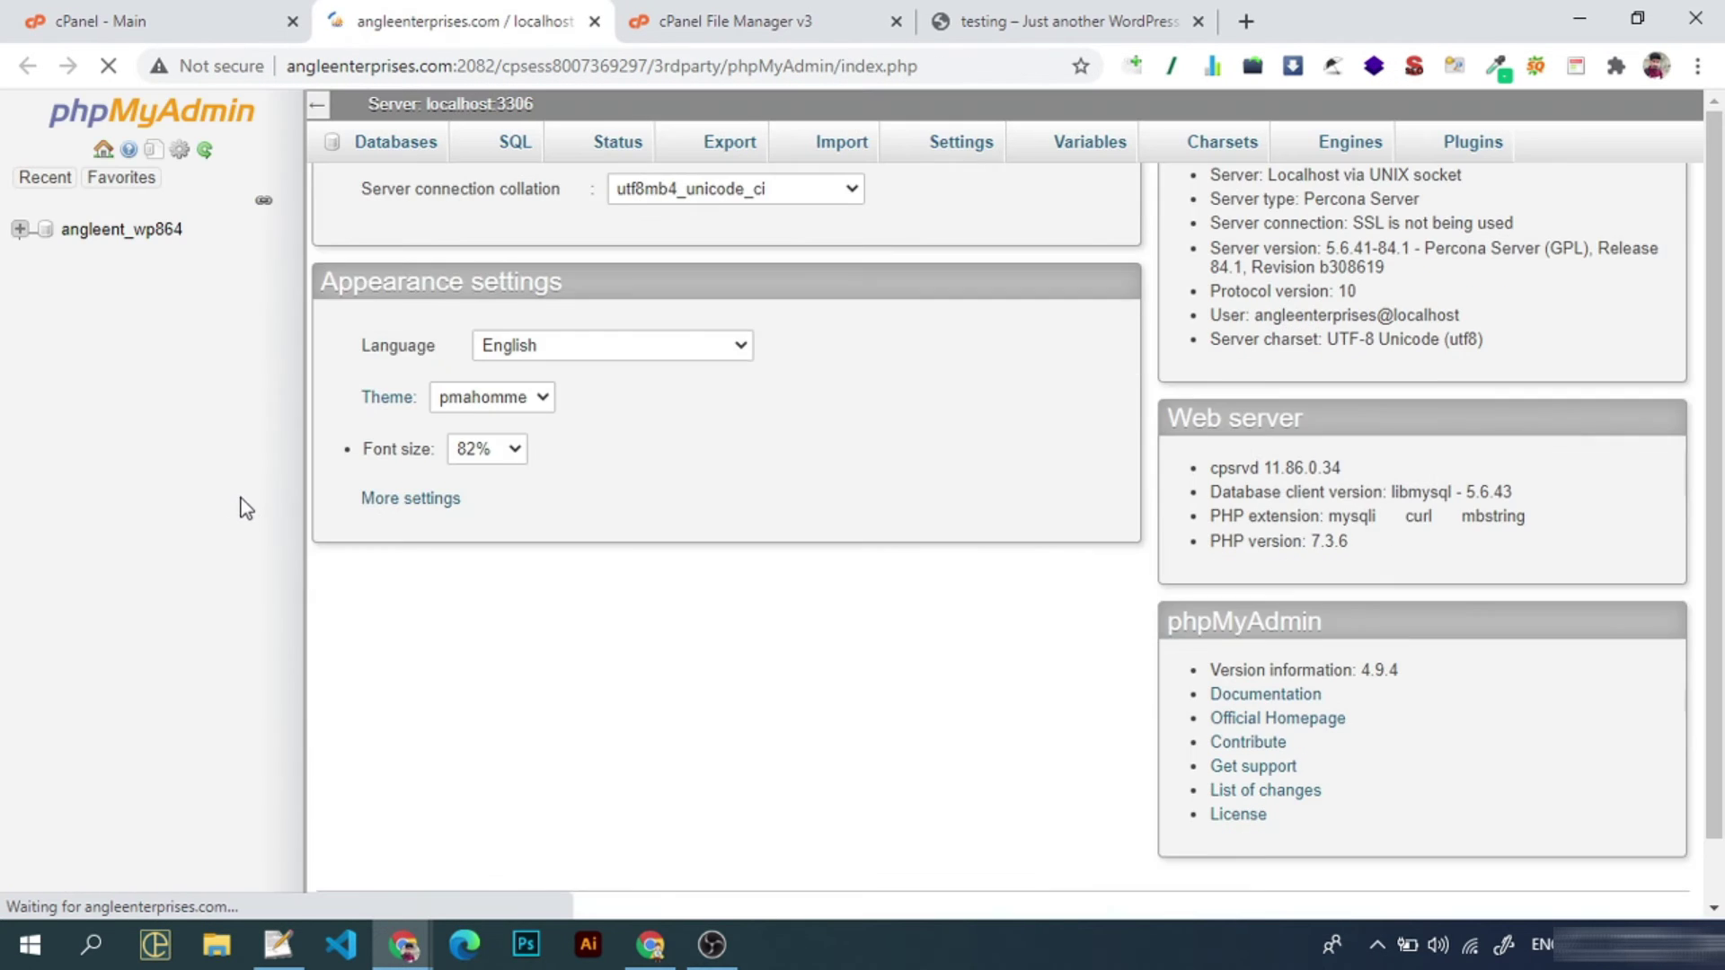
{"action": "left_click", "coordinate": [77, 231]}
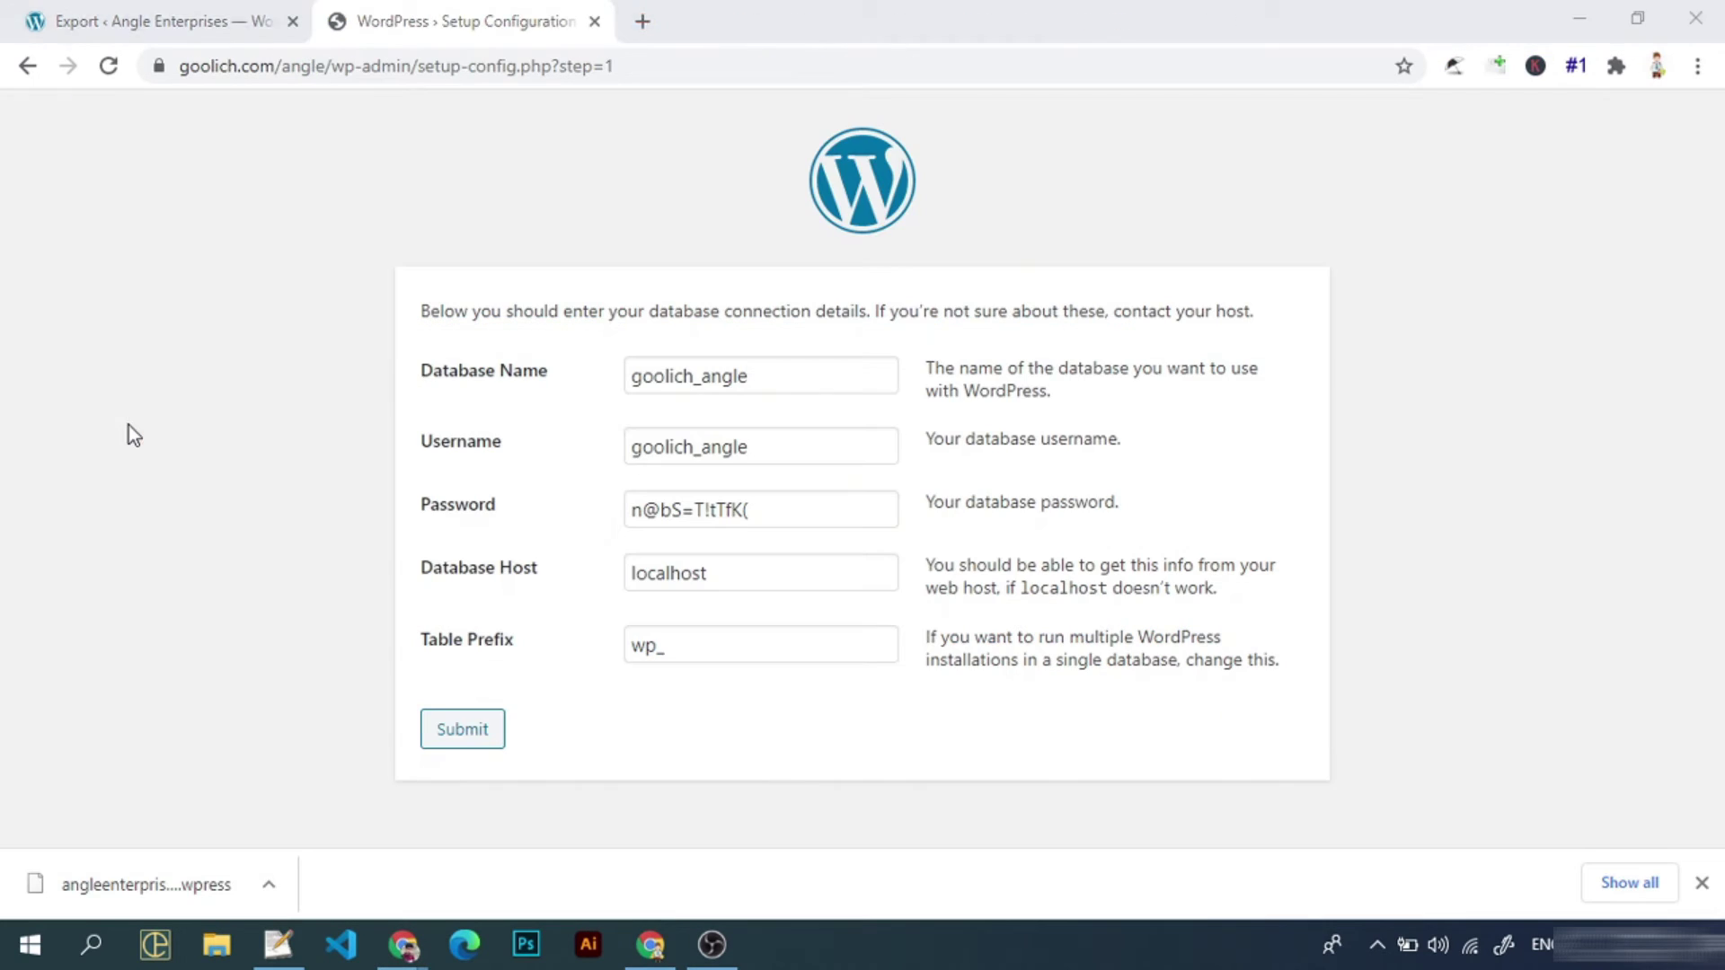
{"action": "left_click", "coordinate": [670, 643]}
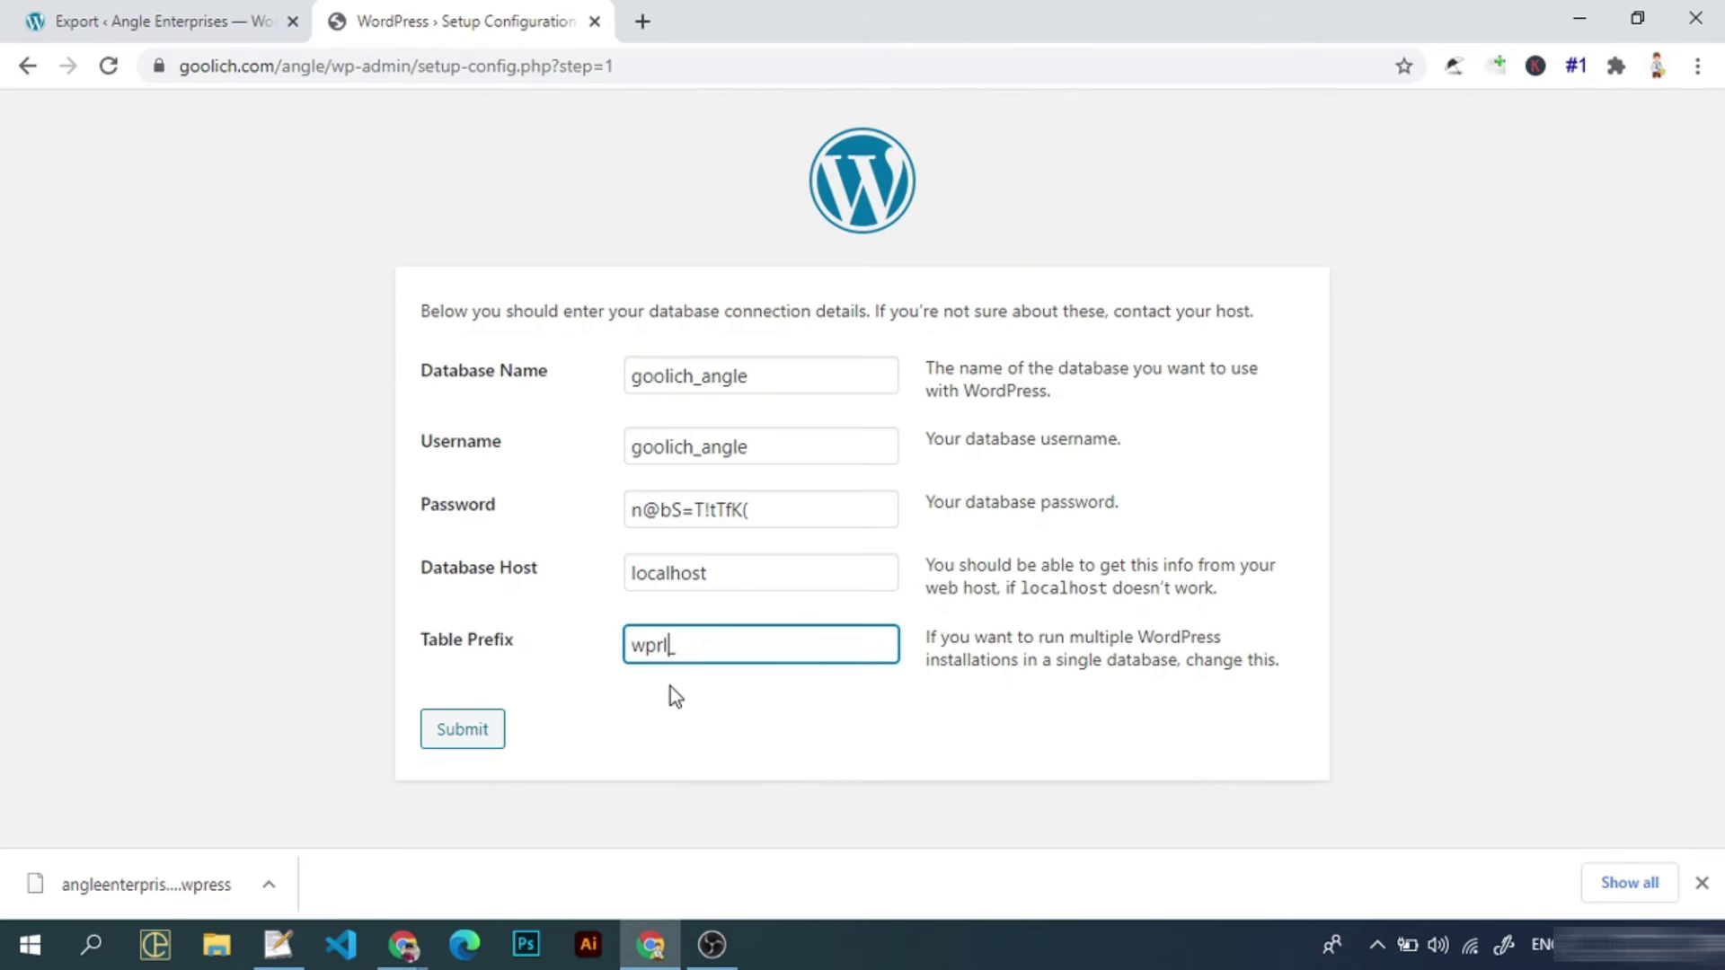
Submit the database connection details and run the WordPress installation.
{"action": "left_click", "coordinate": [486, 735]}
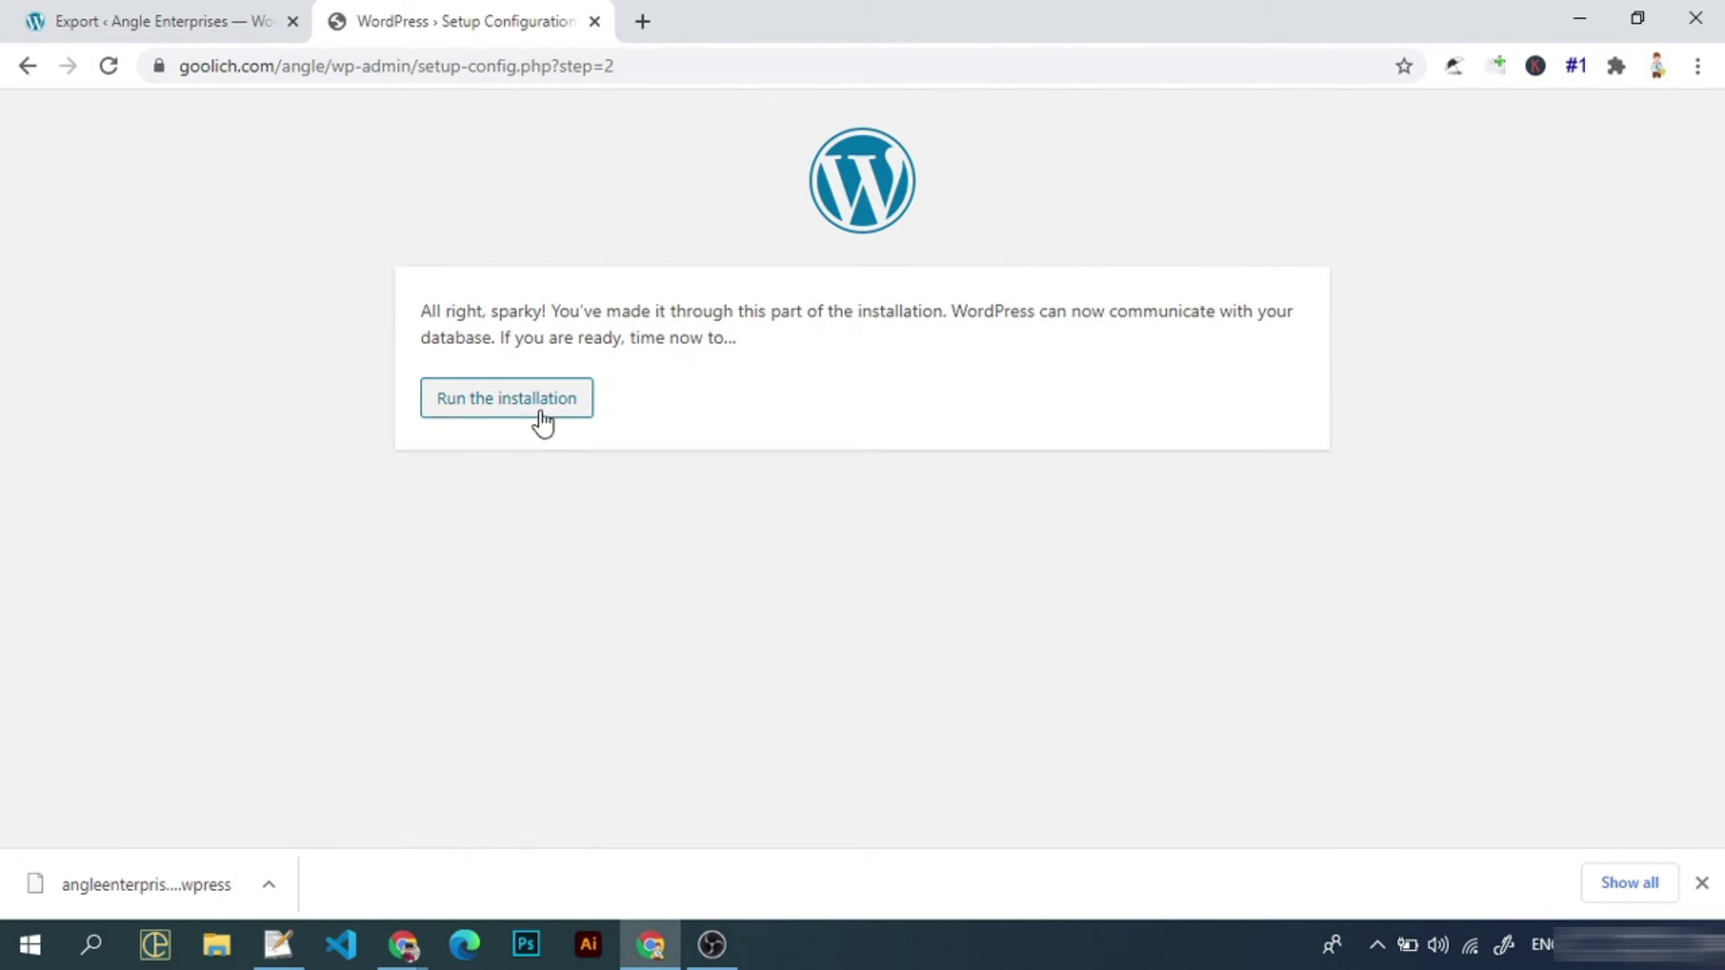
{"action": "left_click", "coordinate": [558, 418]}
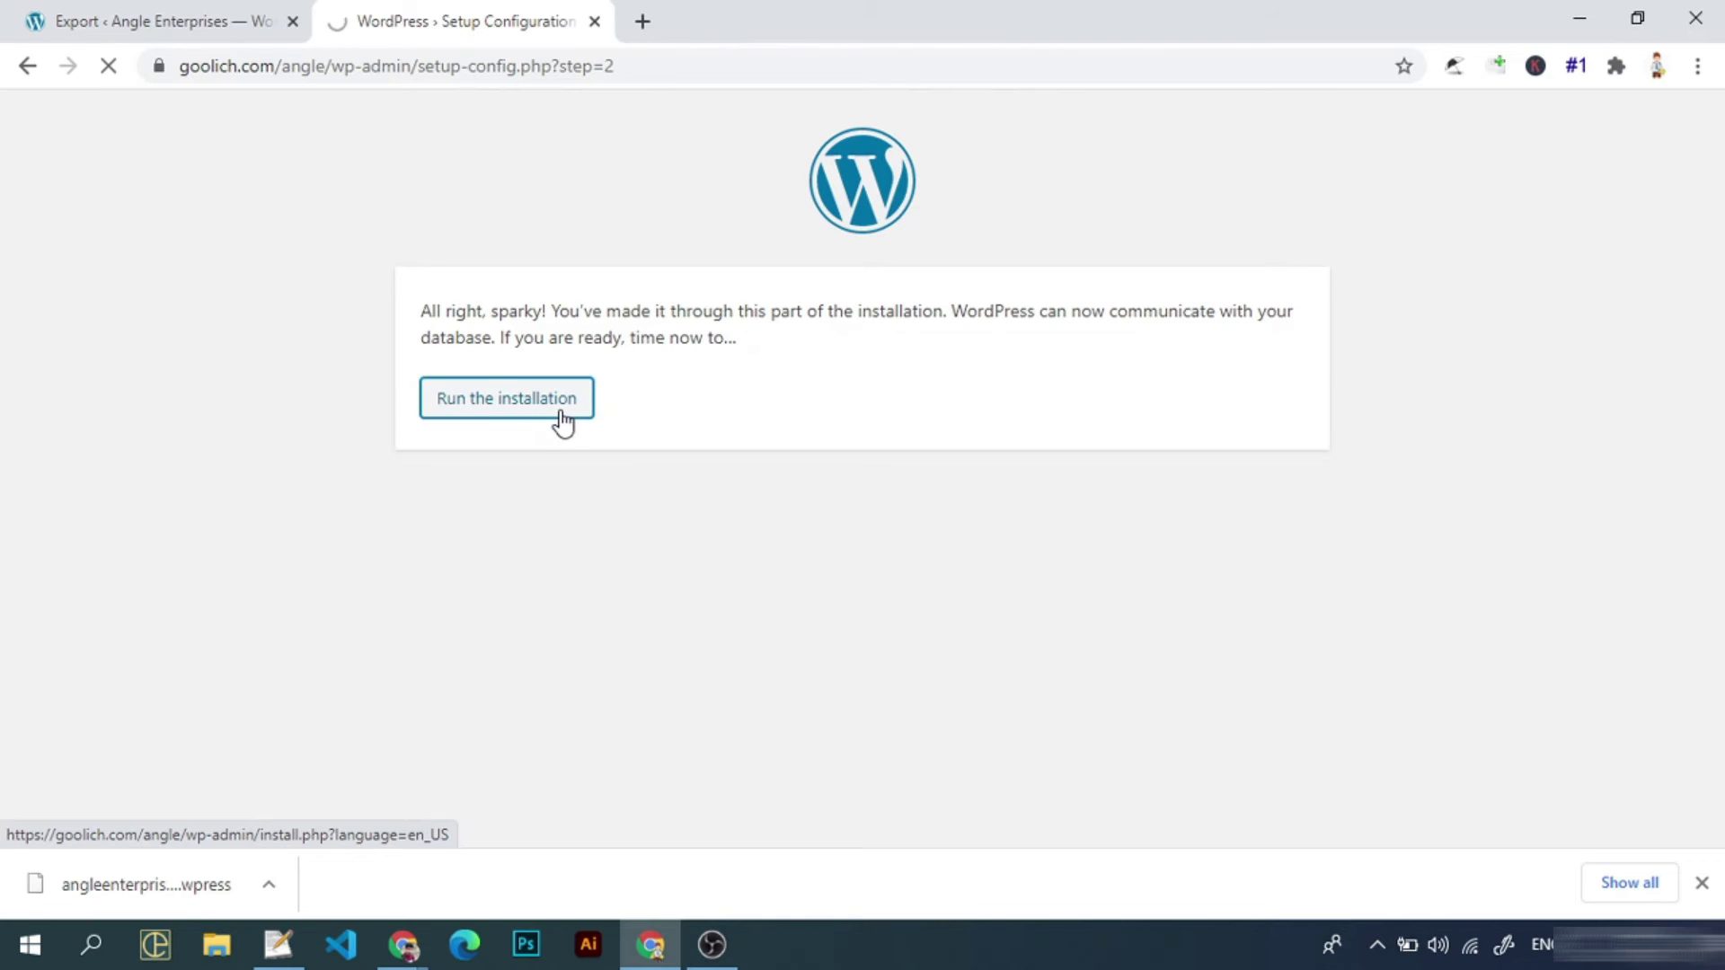
{"action": "scroll", "coordinate": [764, 557], "scroll_direction": "down", "scroll_amount": 1}
{"action": "scroll", "coordinate": [775, 526], "scroll_direction": "down", "scroll_amount": 2}
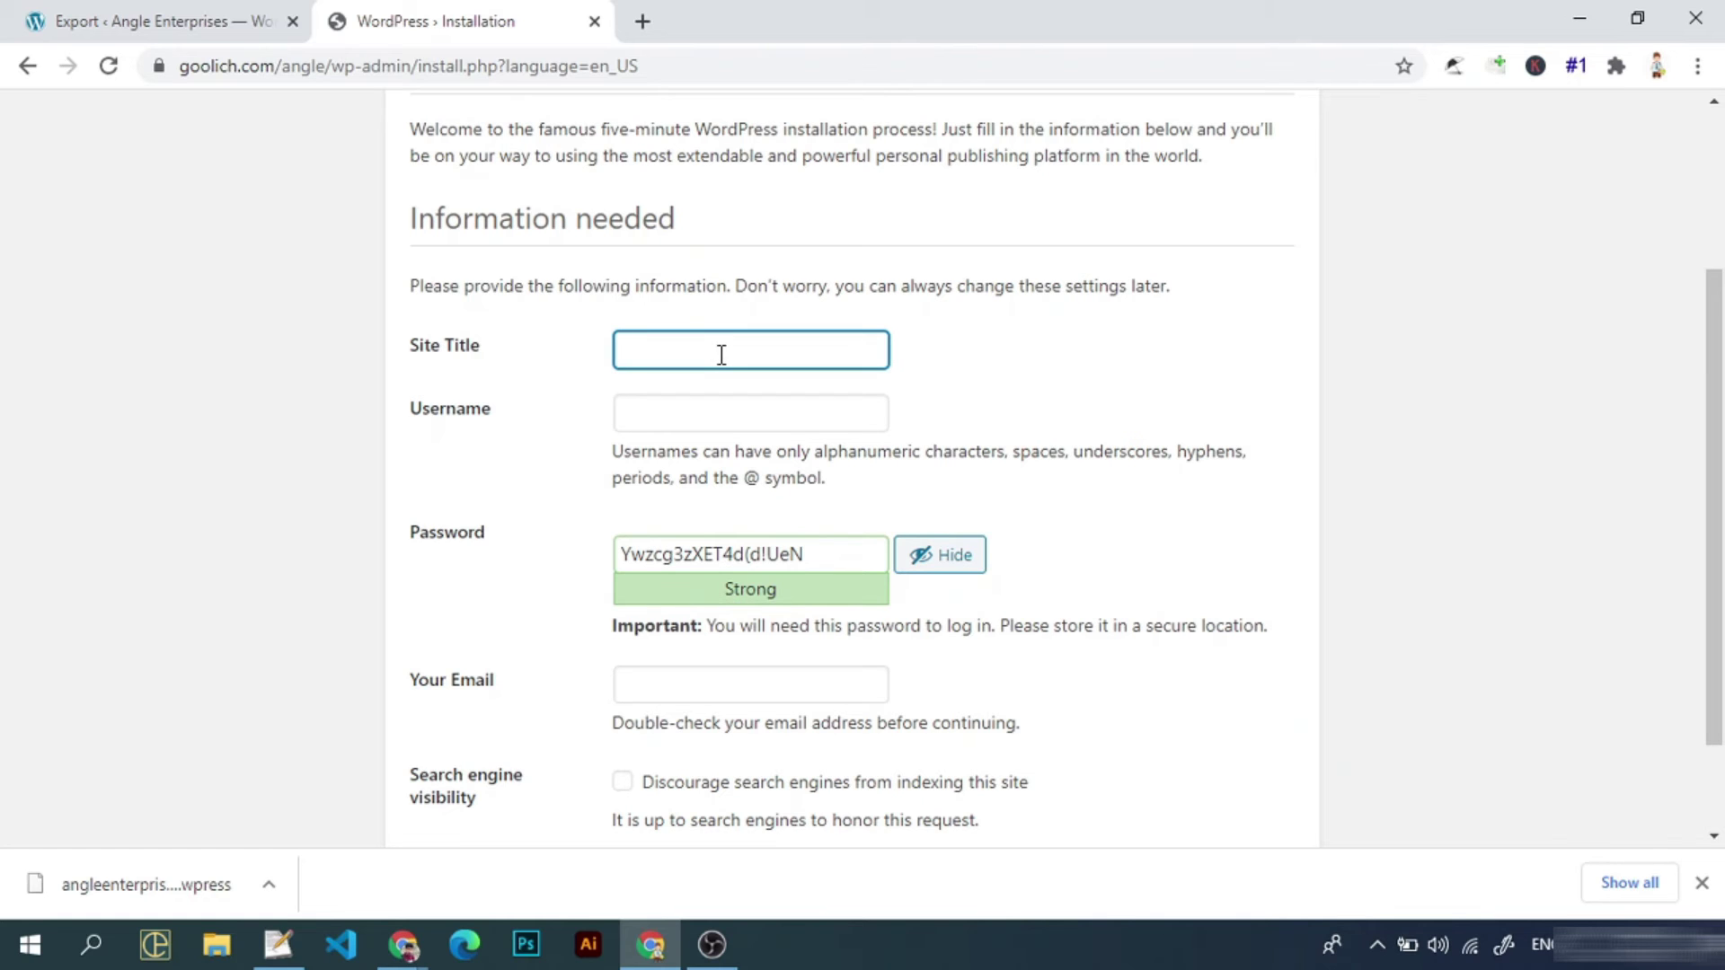
Enter site title 'testing', an admin username, a weak password and the admin e-mail, then install.
{"action": "type", "text": "testing"}
{"action": "left_click", "coordinate": [710, 425]}
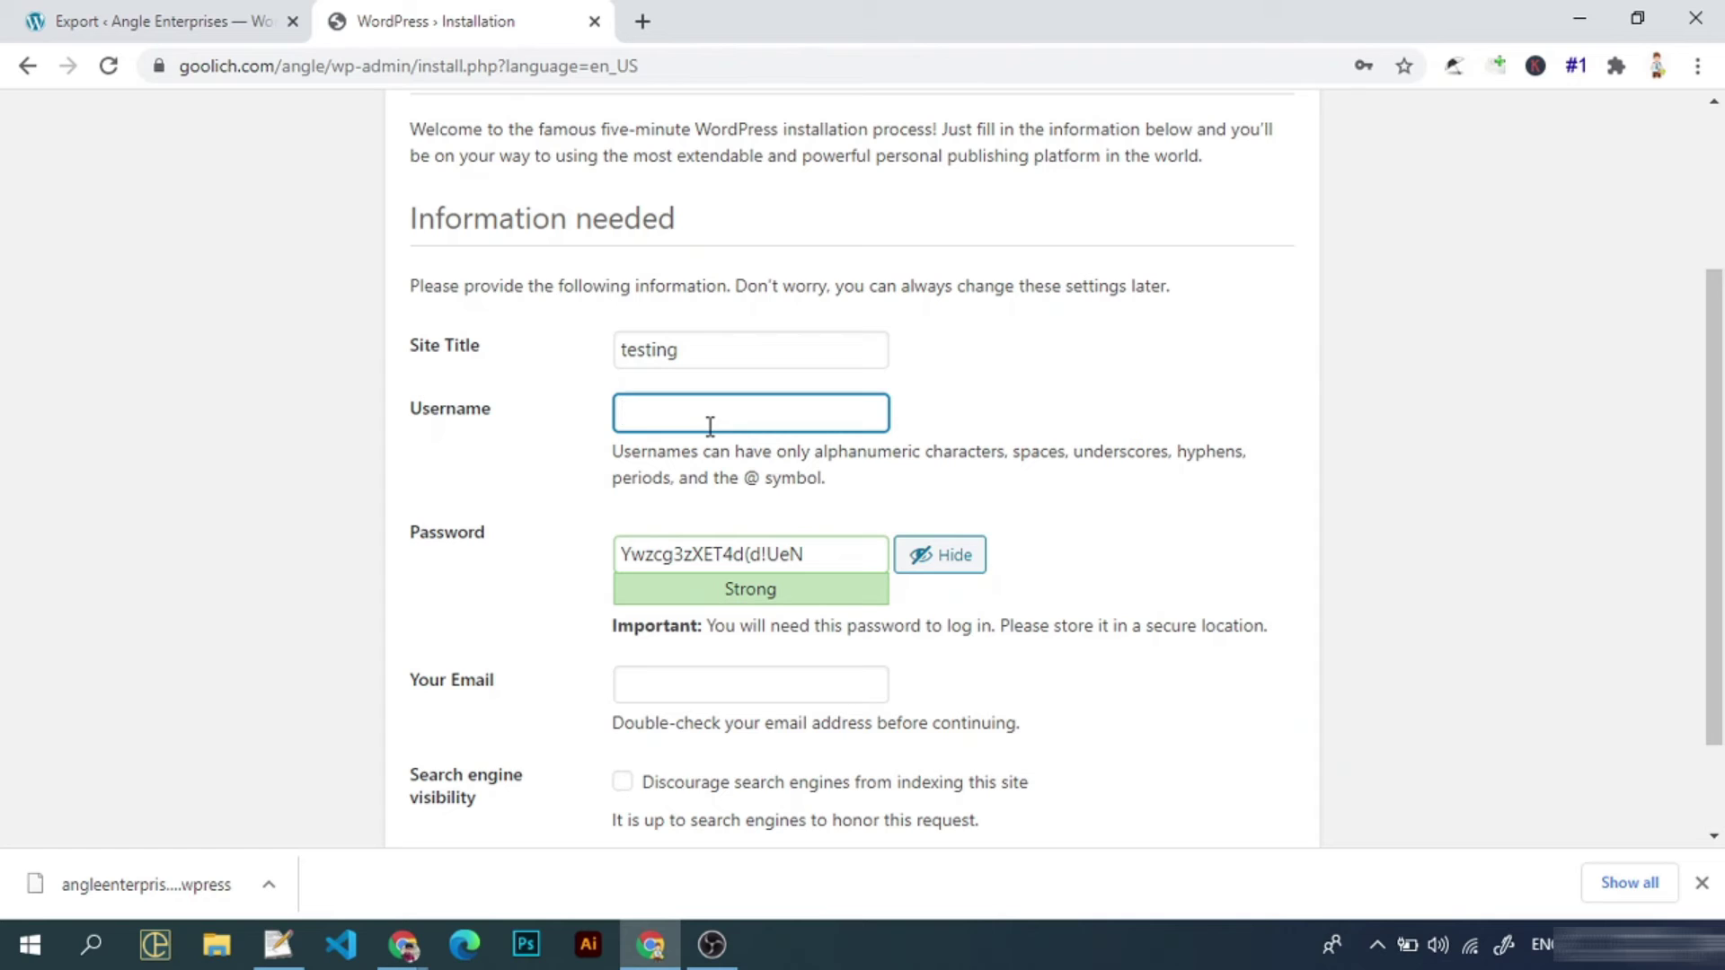
{"action": "type", "text": "anil"}
{"action": "key", "text": "Tab"}
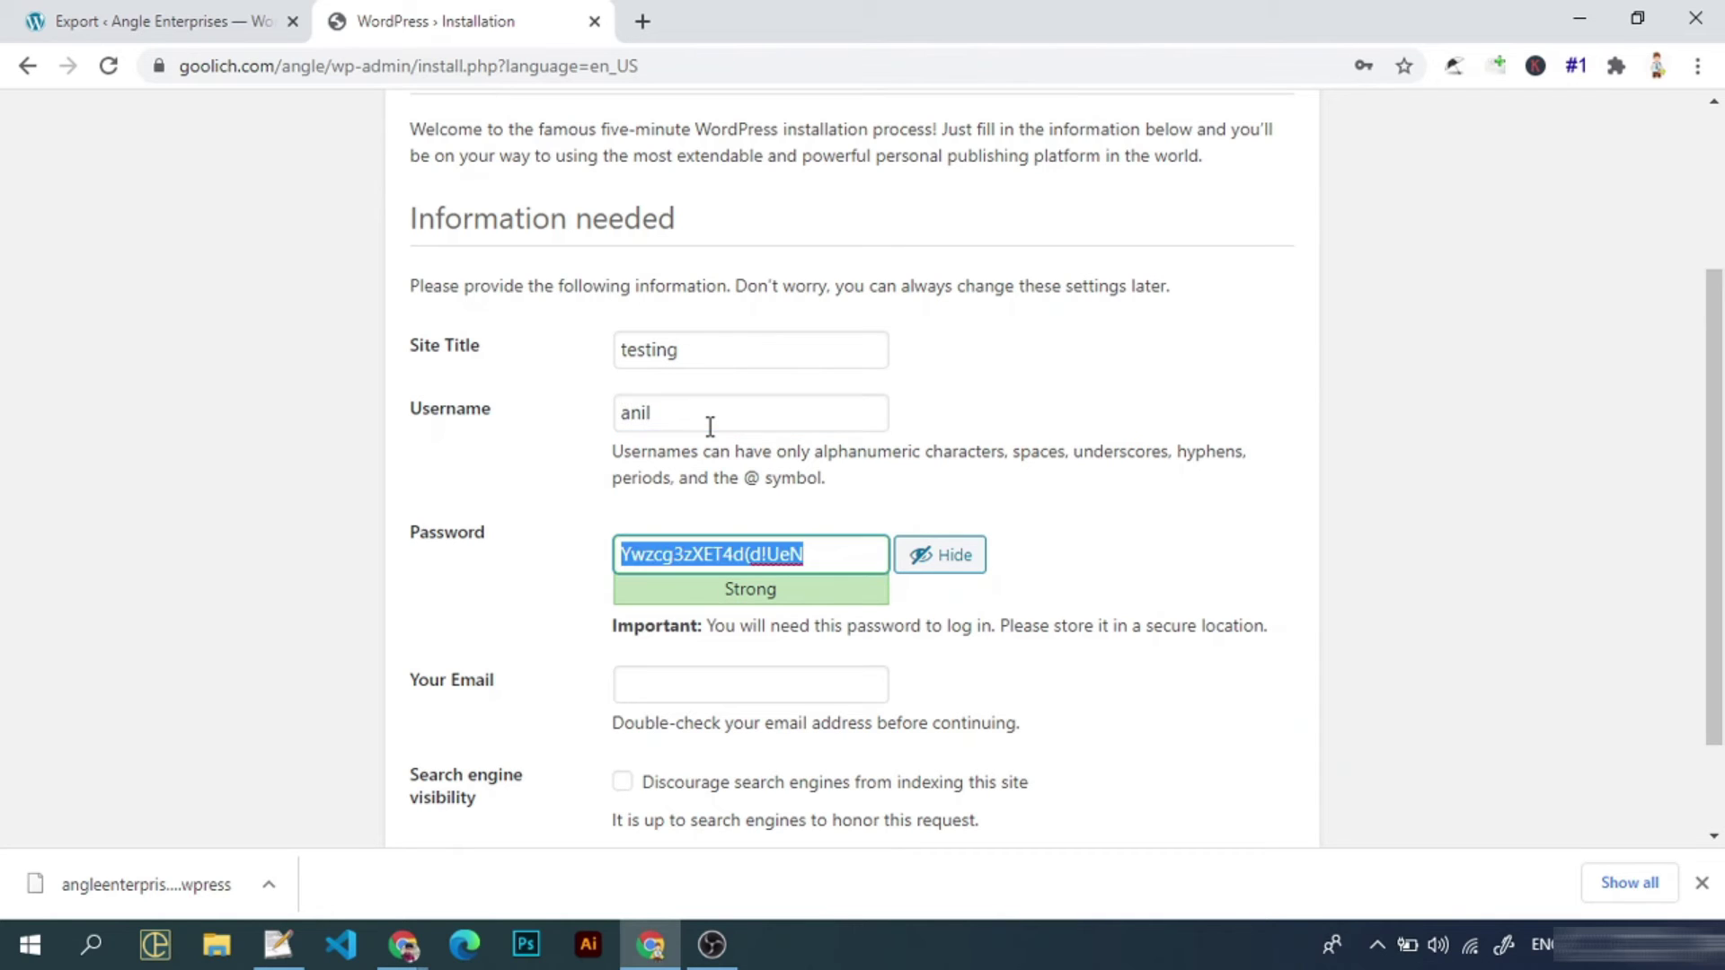
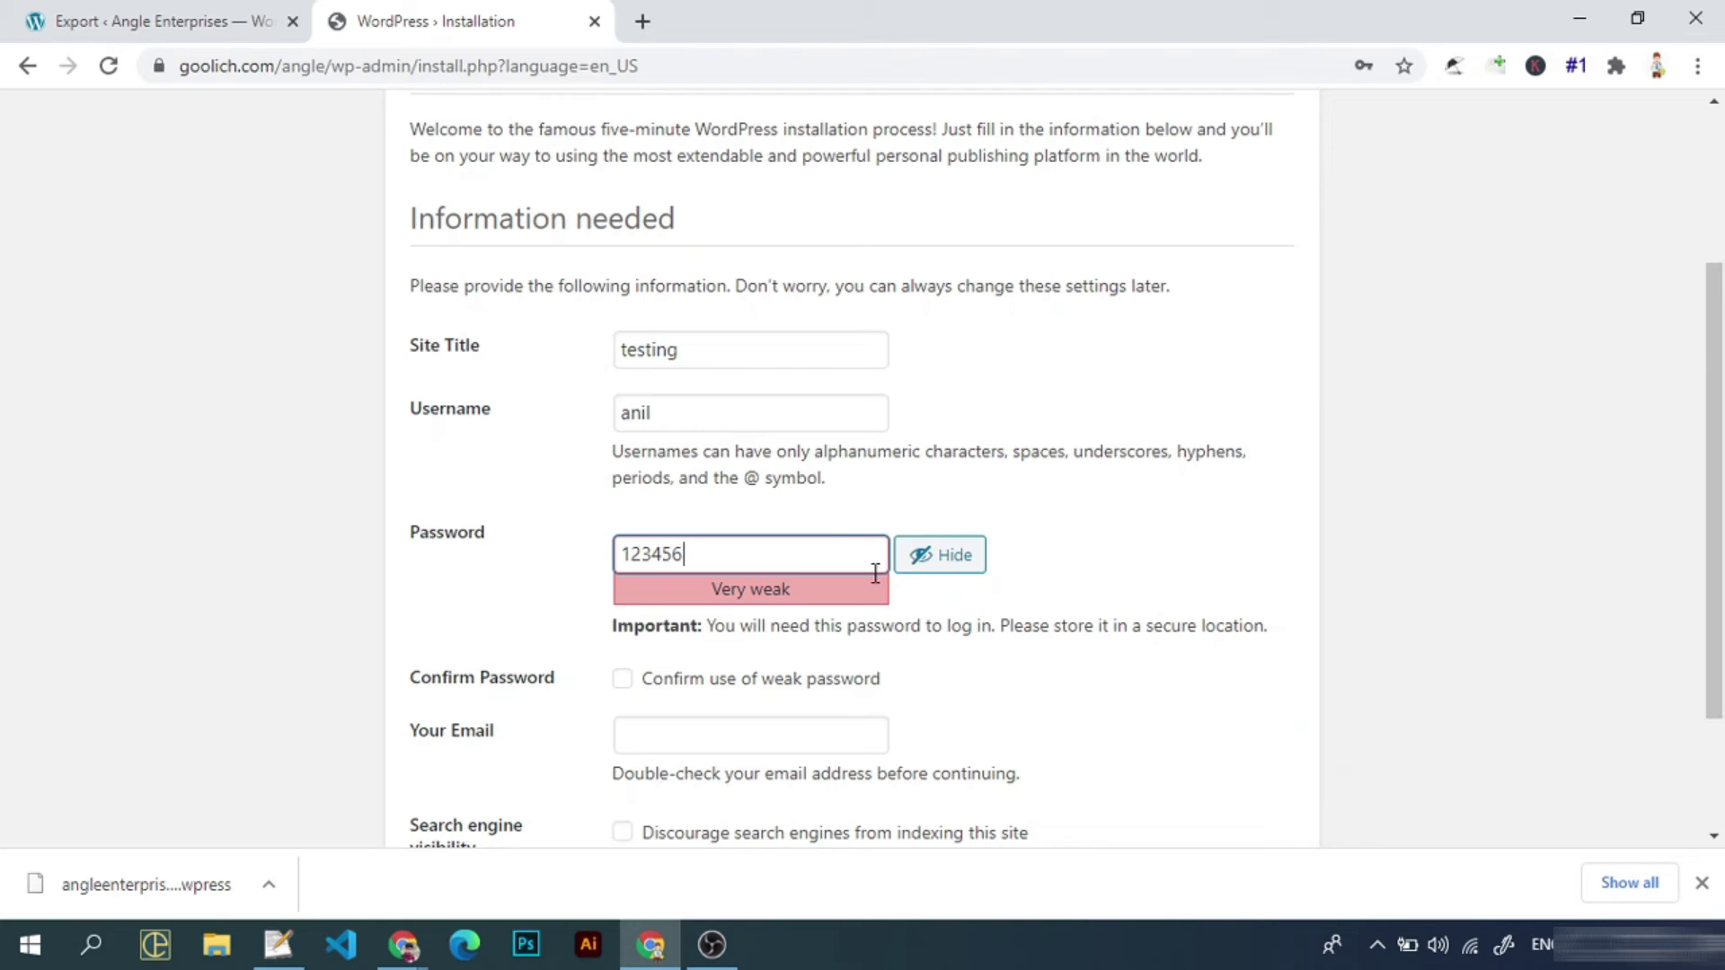
{"action": "left_click", "coordinate": [628, 681]}
{"action": "left_click", "coordinate": [689, 727]}
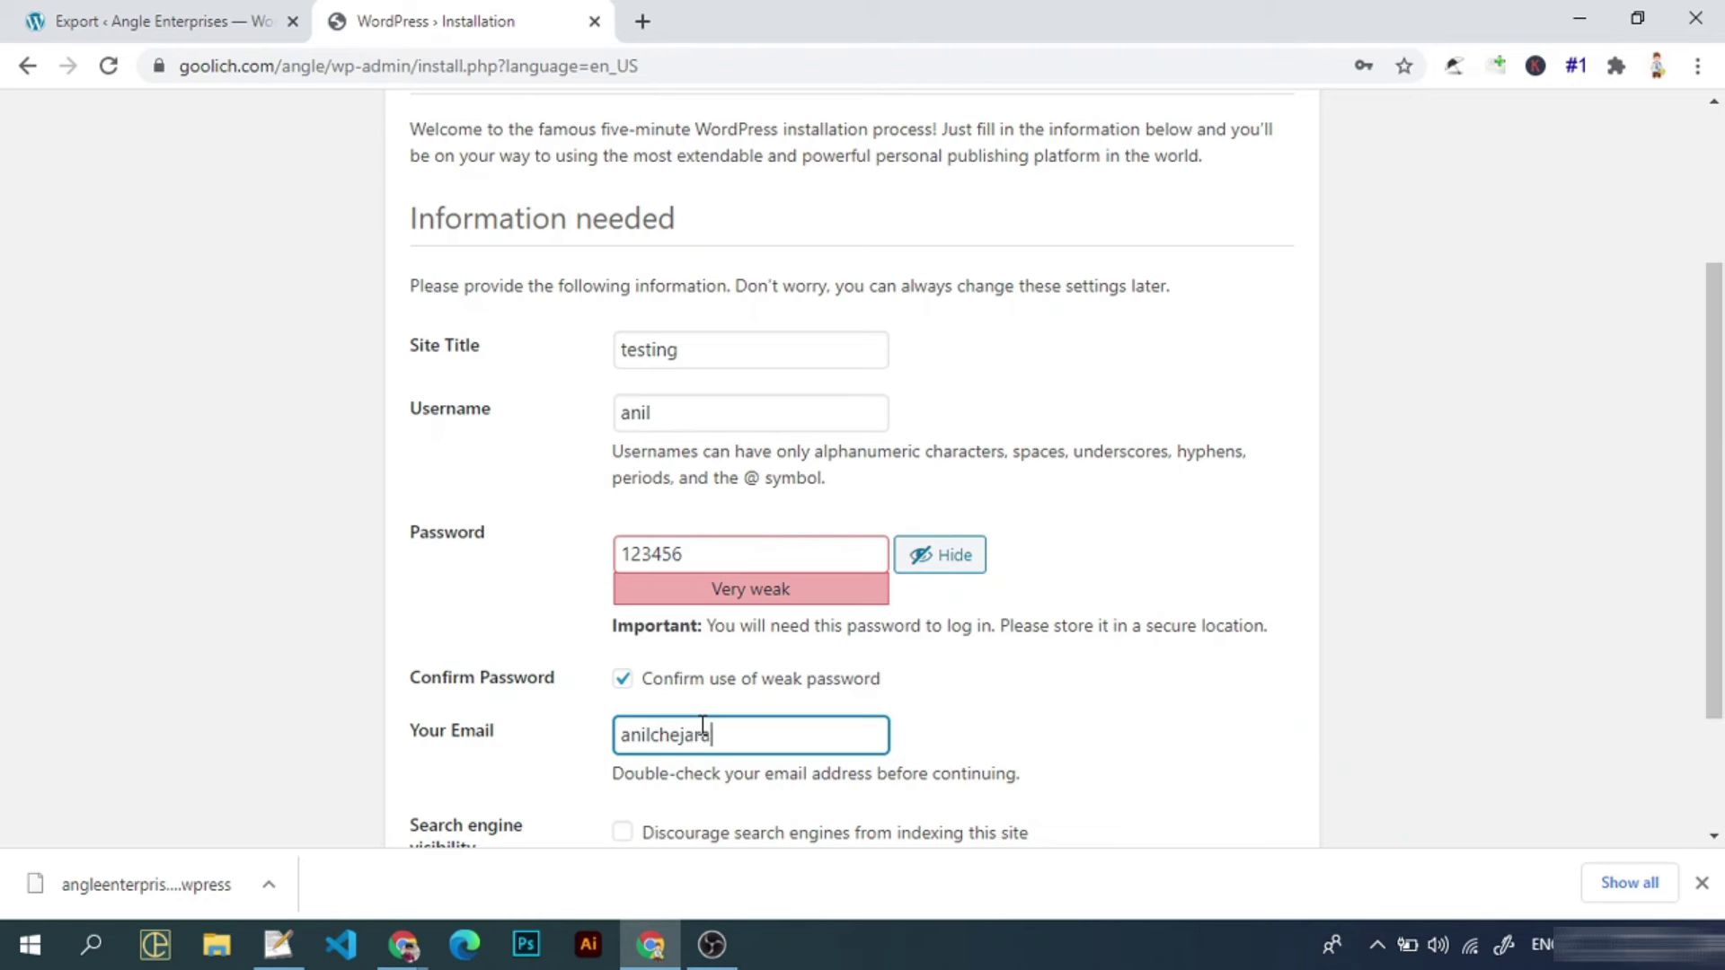
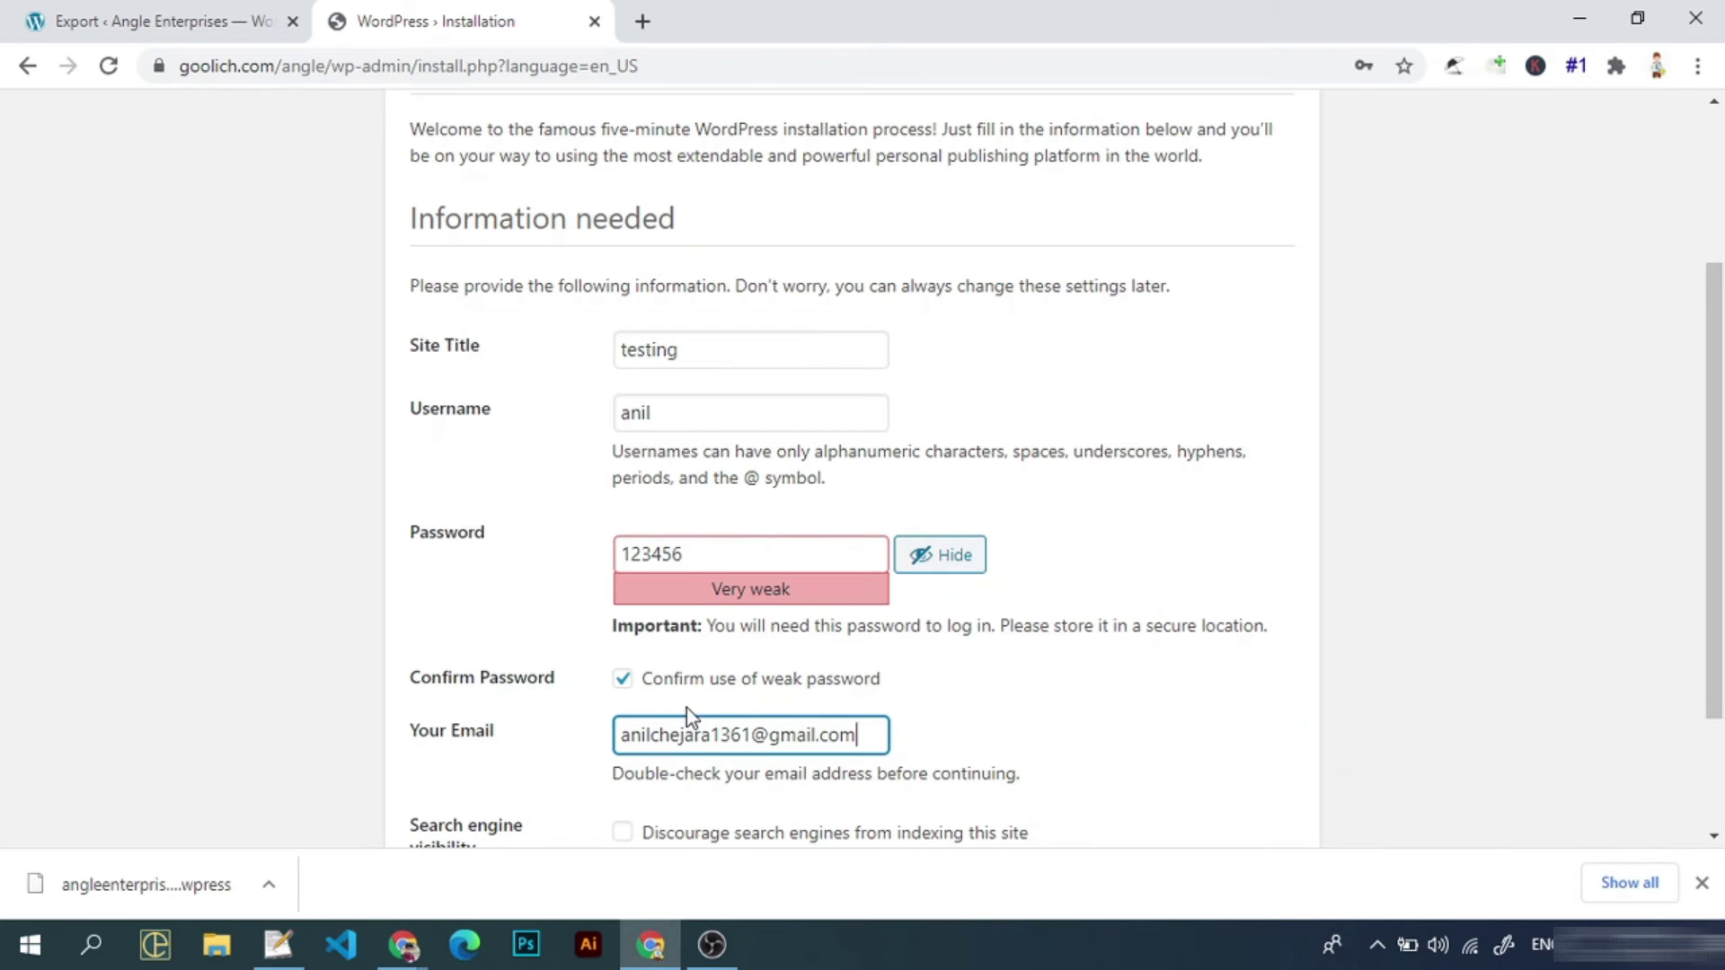
{"action": "scroll", "coordinate": [689, 715], "scroll_direction": "down", "scroll_amount": 2}
{"action": "left_click", "coordinate": [498, 771]}
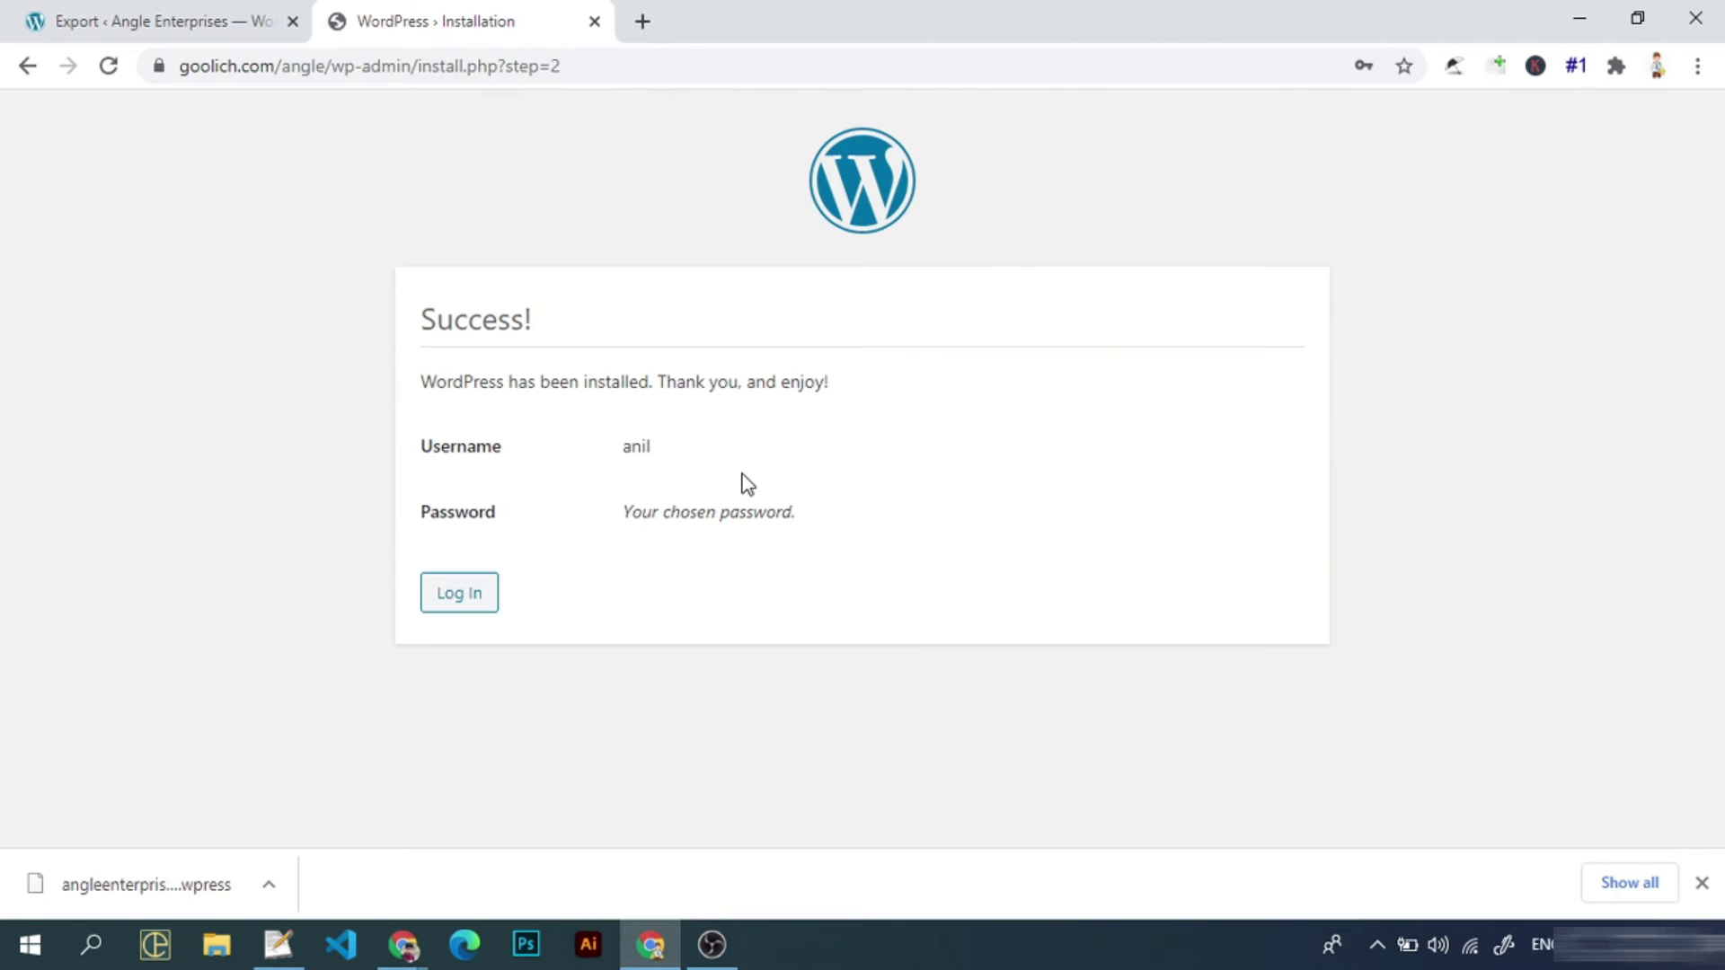
{"action": "key", "text": "alt+Tab"}
{"action": "left_click", "coordinate": [1047, 13]}
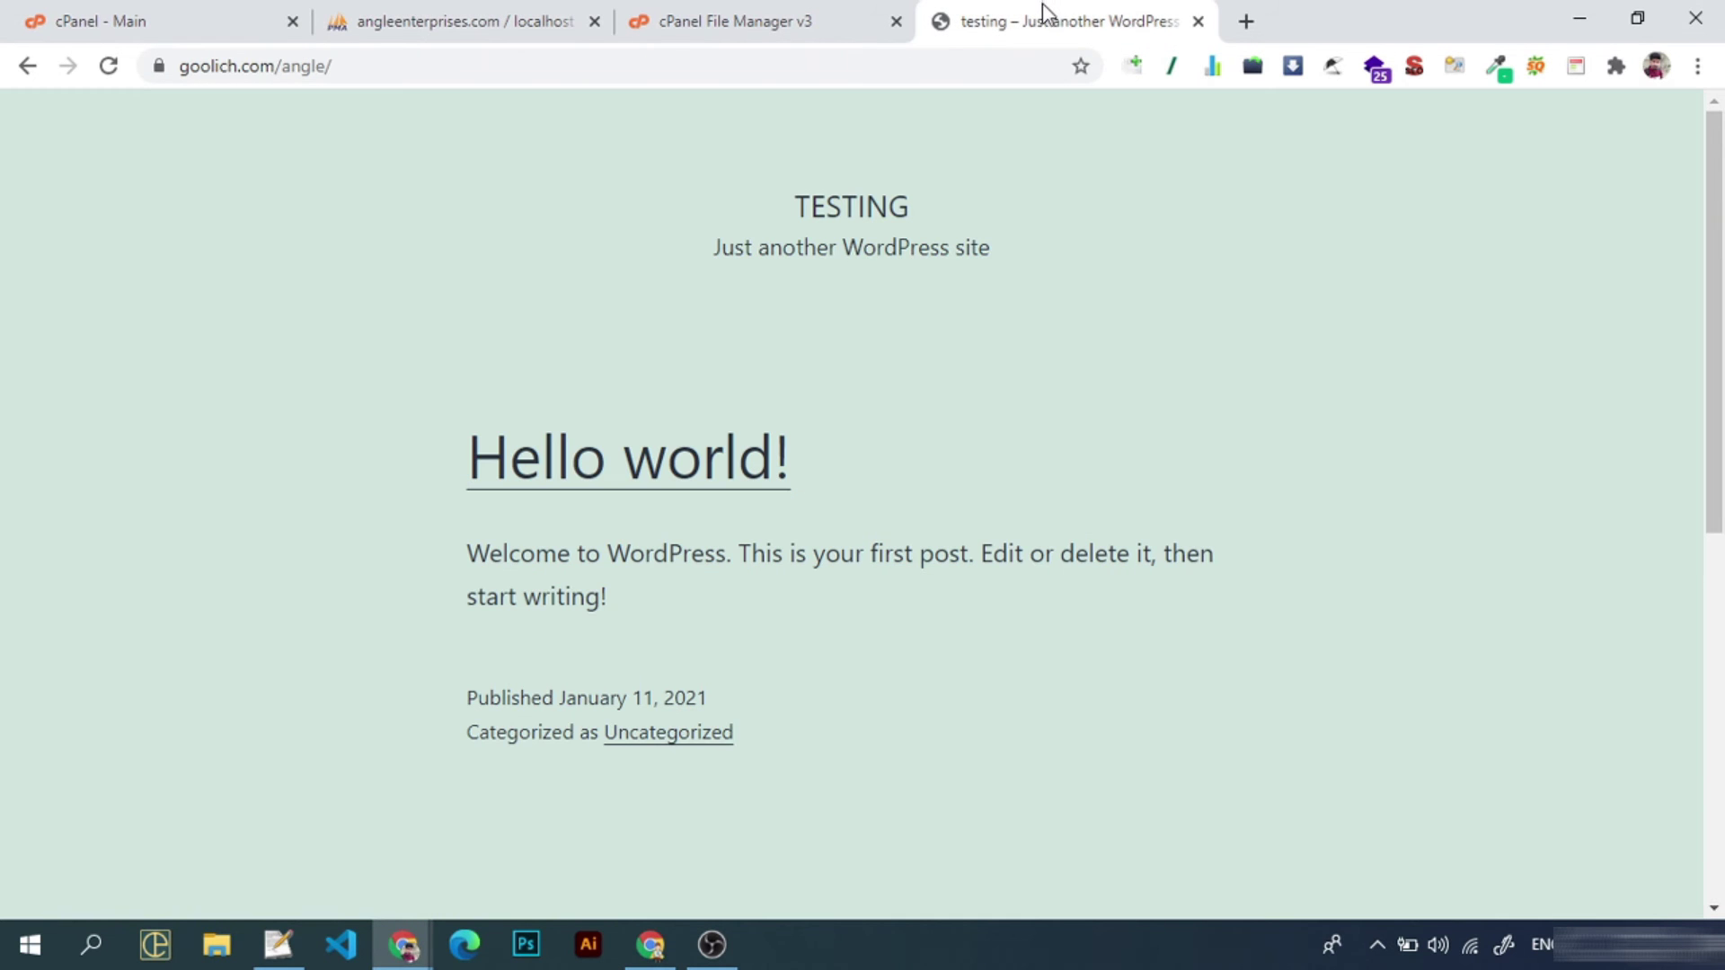
{"action": "left_click", "coordinate": [107, 68]}
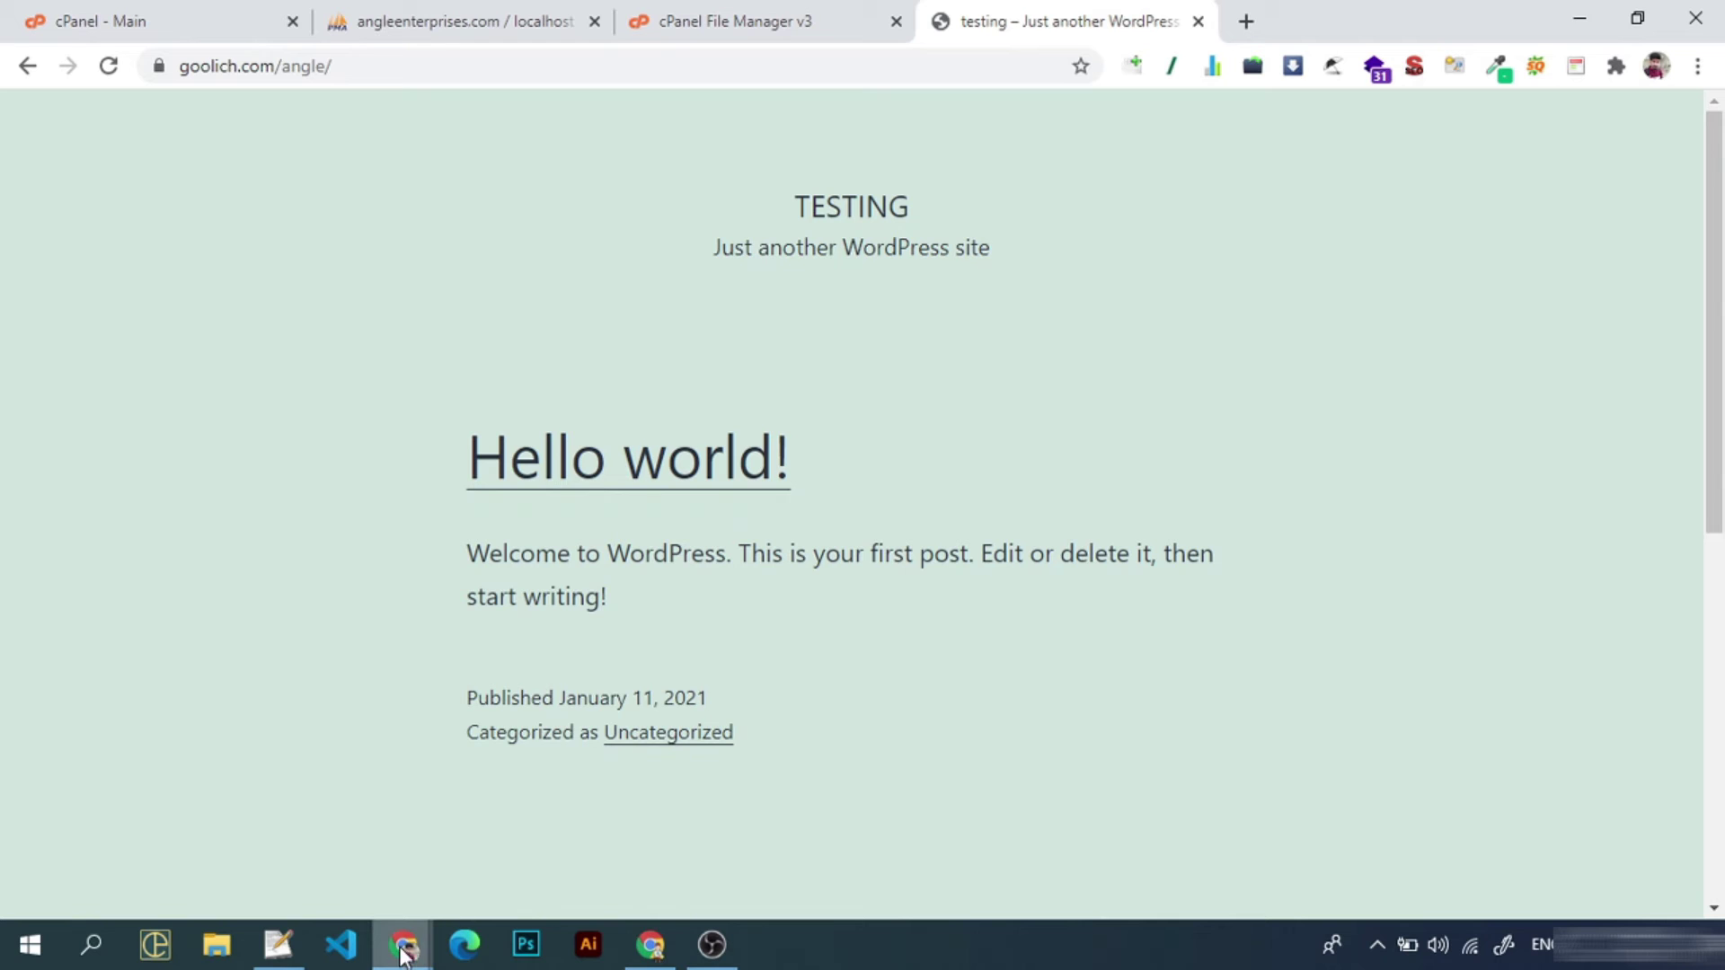
Open the old host's File Manager at the public_html folder.
{"action": "mouse_move", "coordinate": [402, 951]}
{"action": "left_click", "coordinate": [306, 850]}
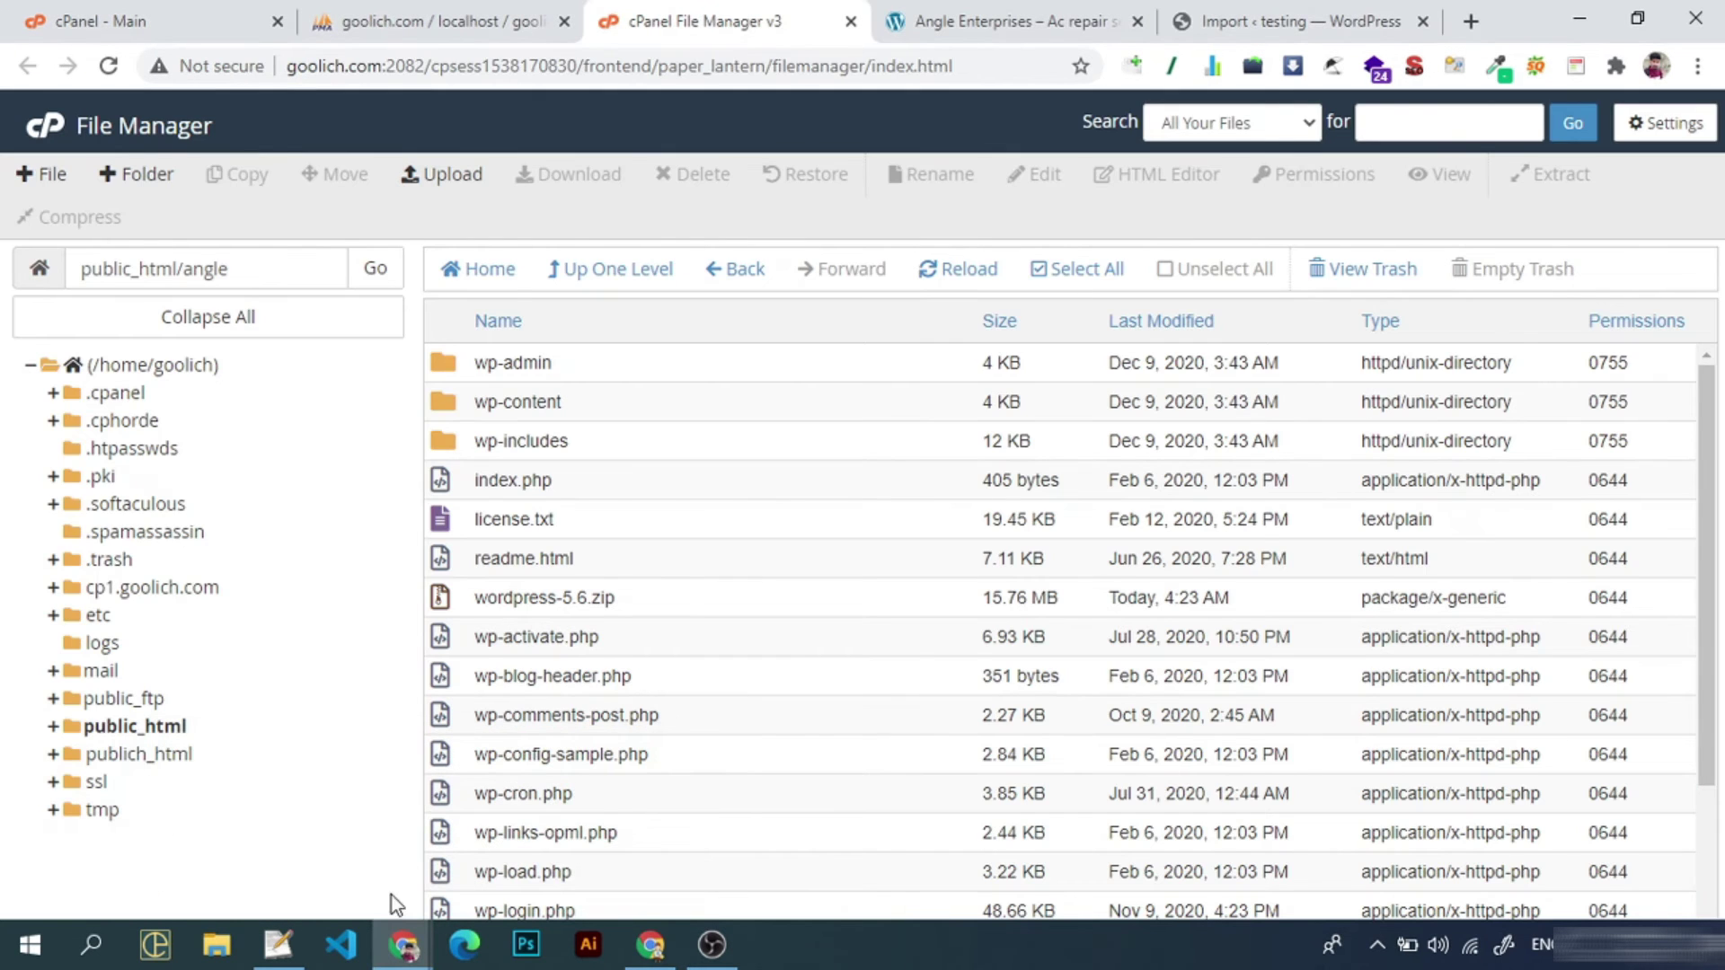
{"action": "mouse_move", "coordinate": [403, 948]}
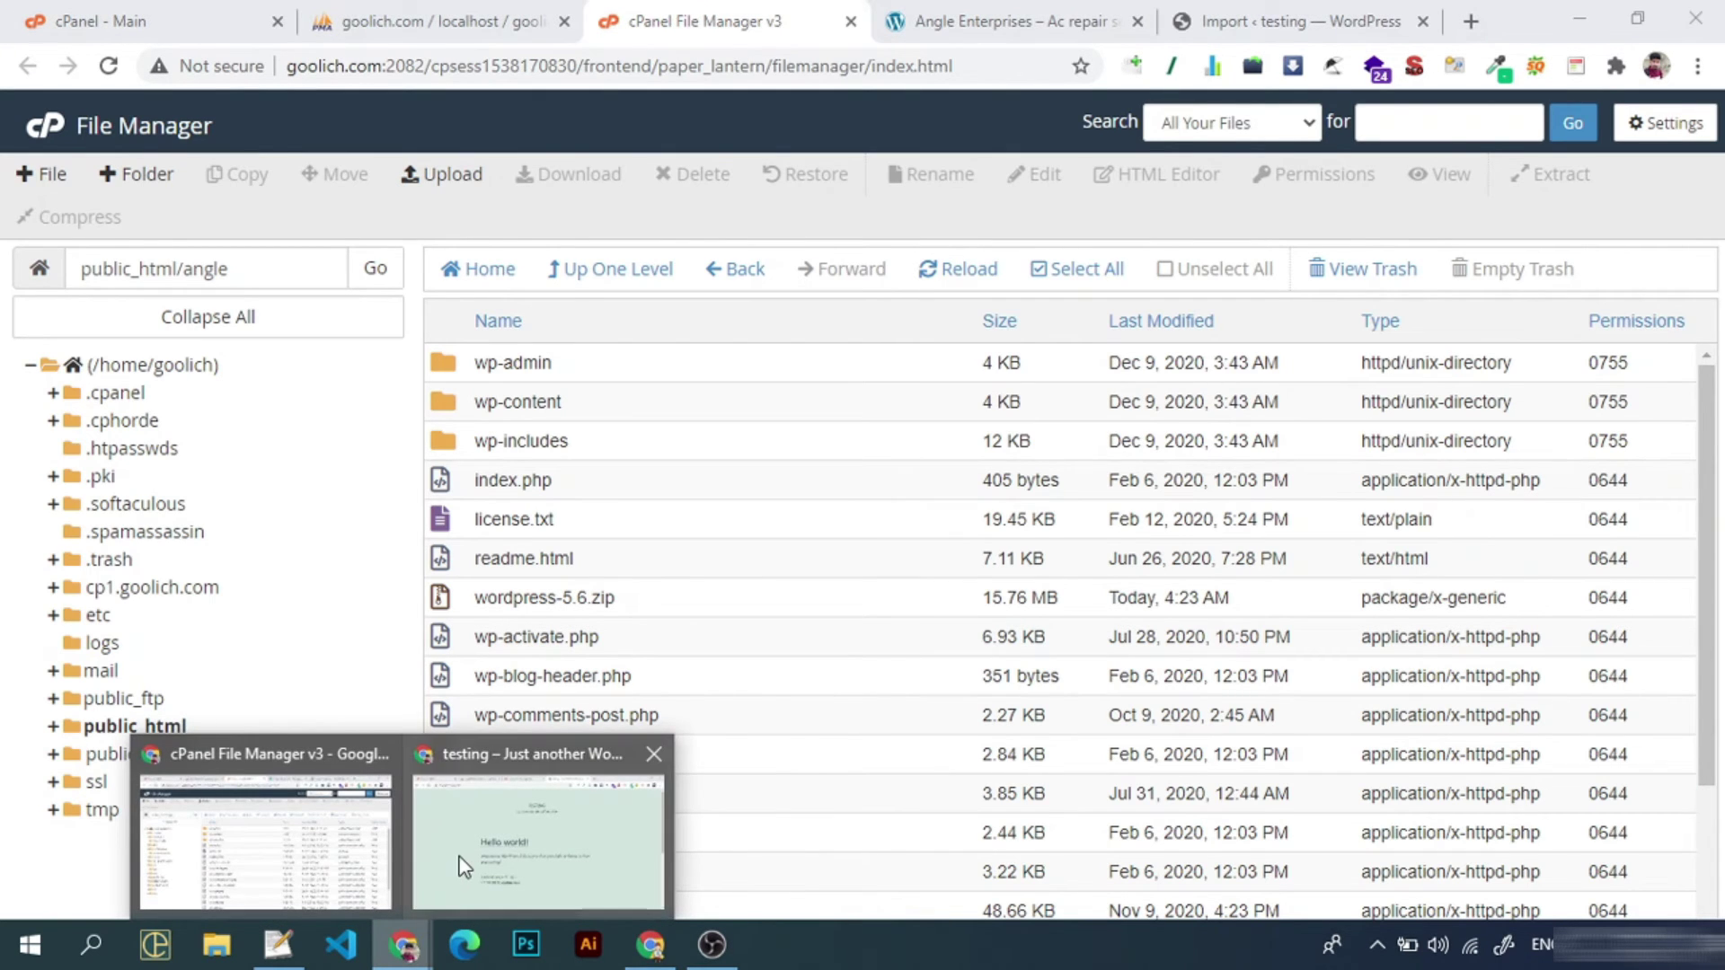
{"action": "left_click", "coordinate": [458, 860]}
{"action": "left_click", "coordinate": [126, 16]}
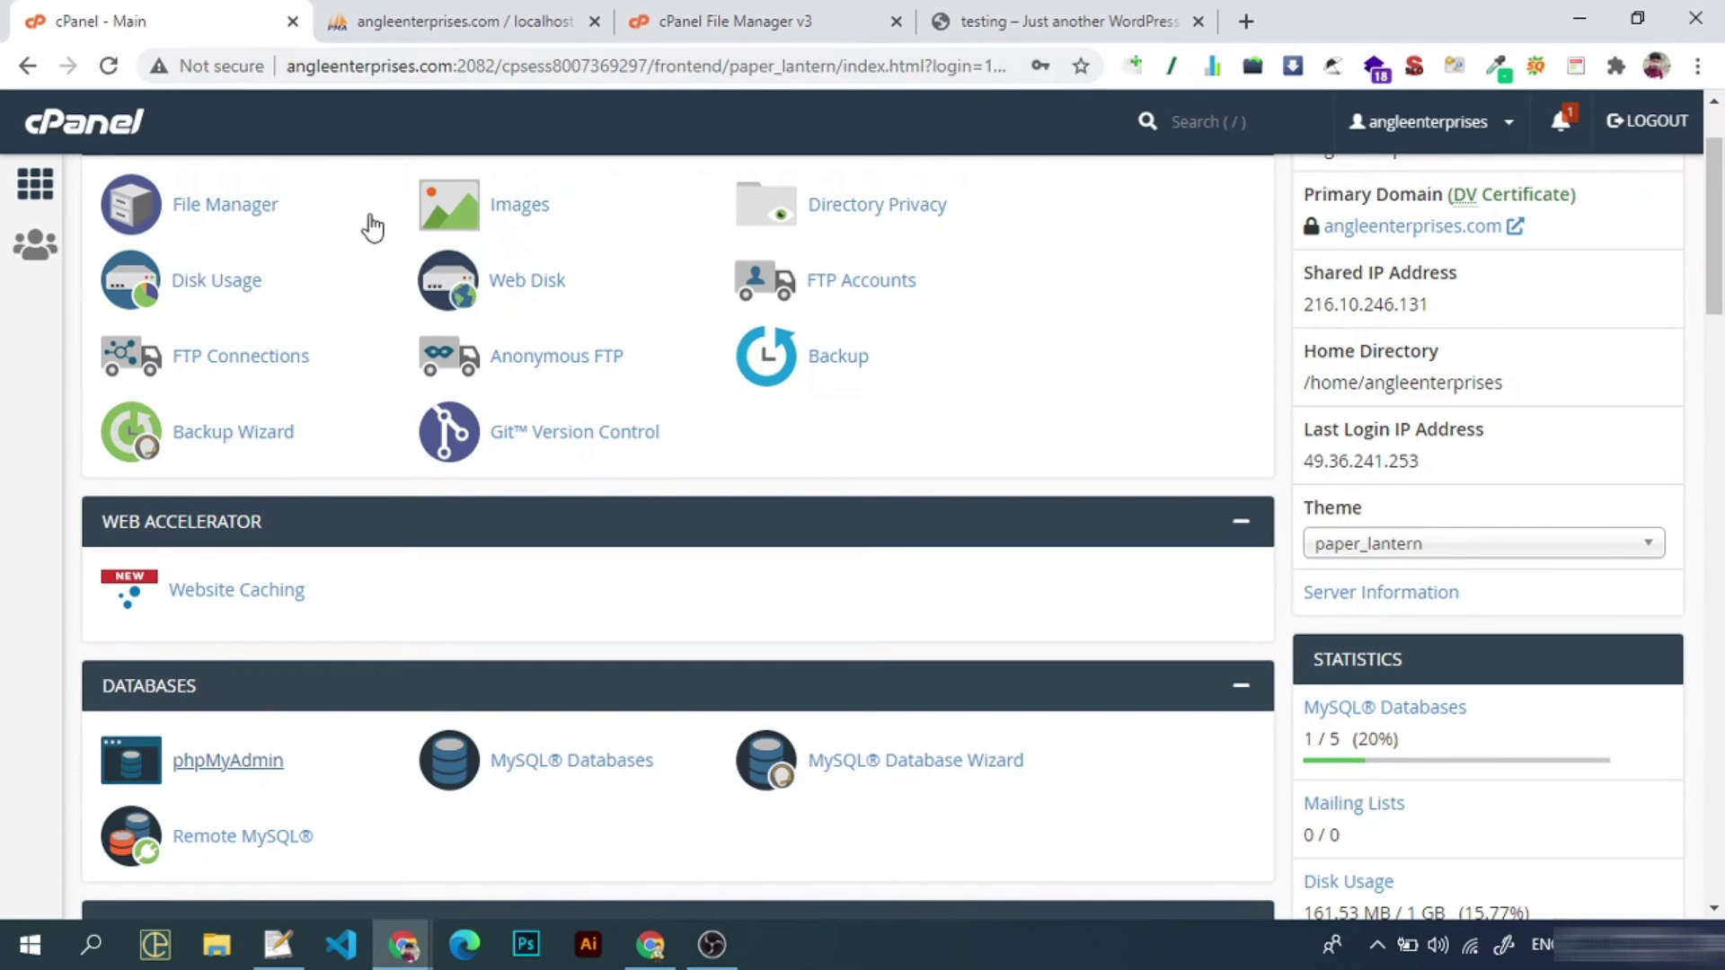
{"action": "left_click", "coordinate": [251, 207]}
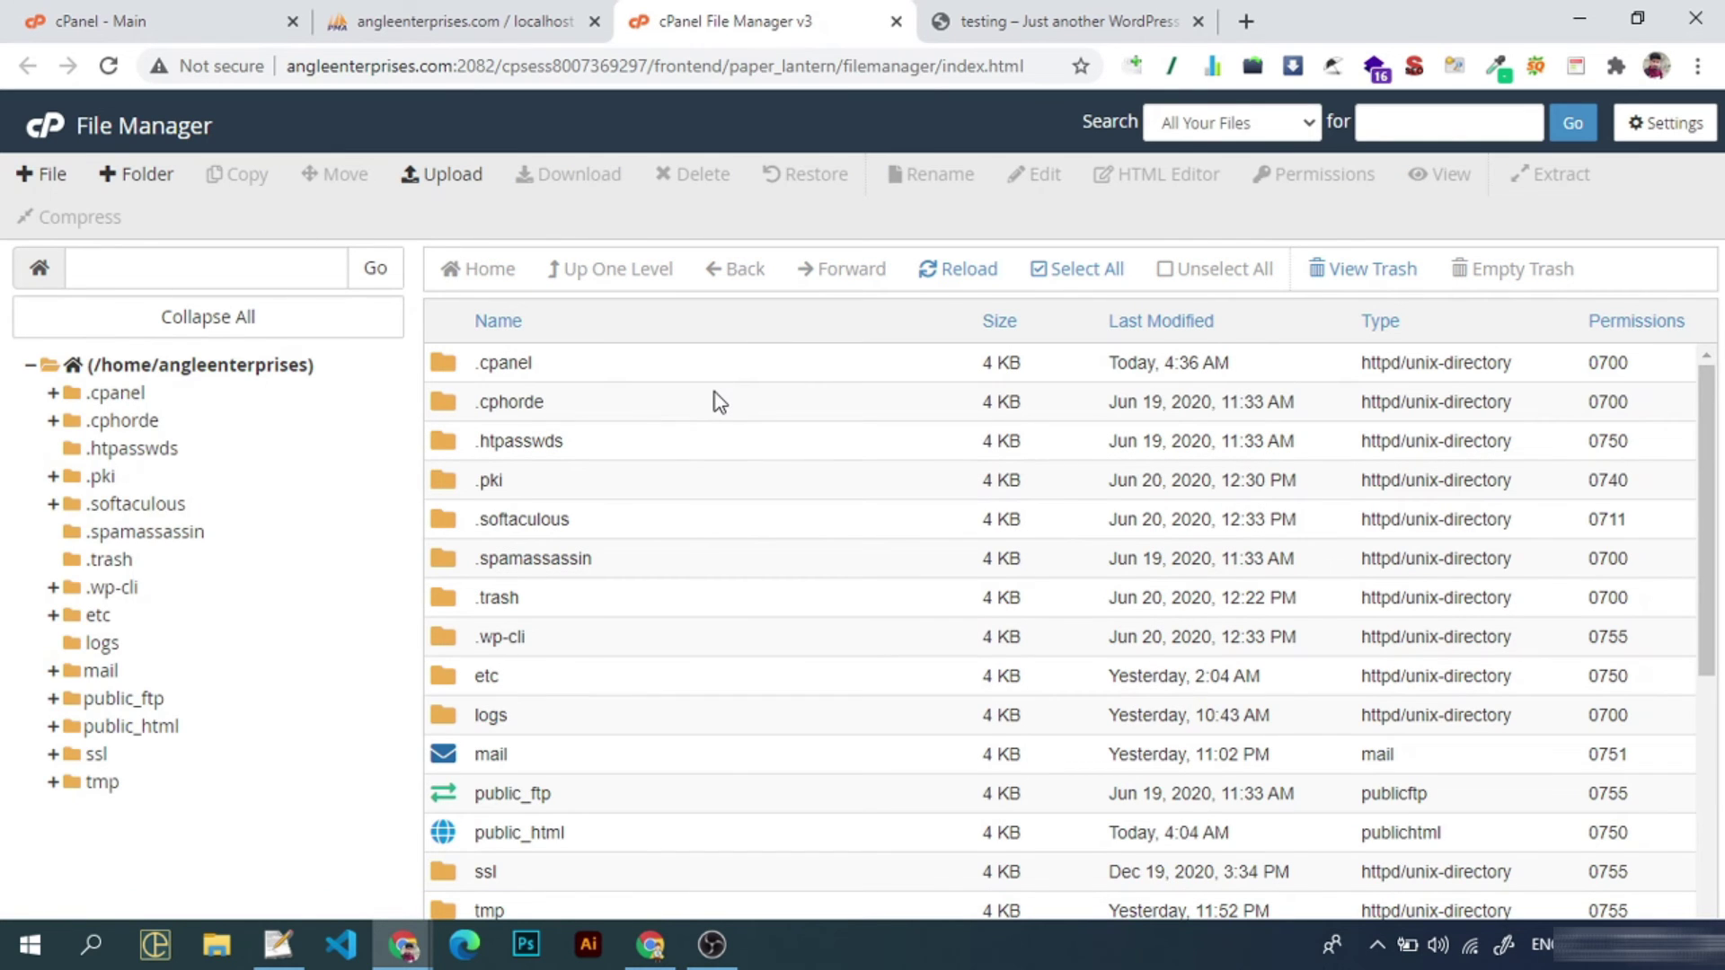
{"action": "scroll", "coordinate": [705, 521], "scroll_direction": "down", "scroll_amount": 3}
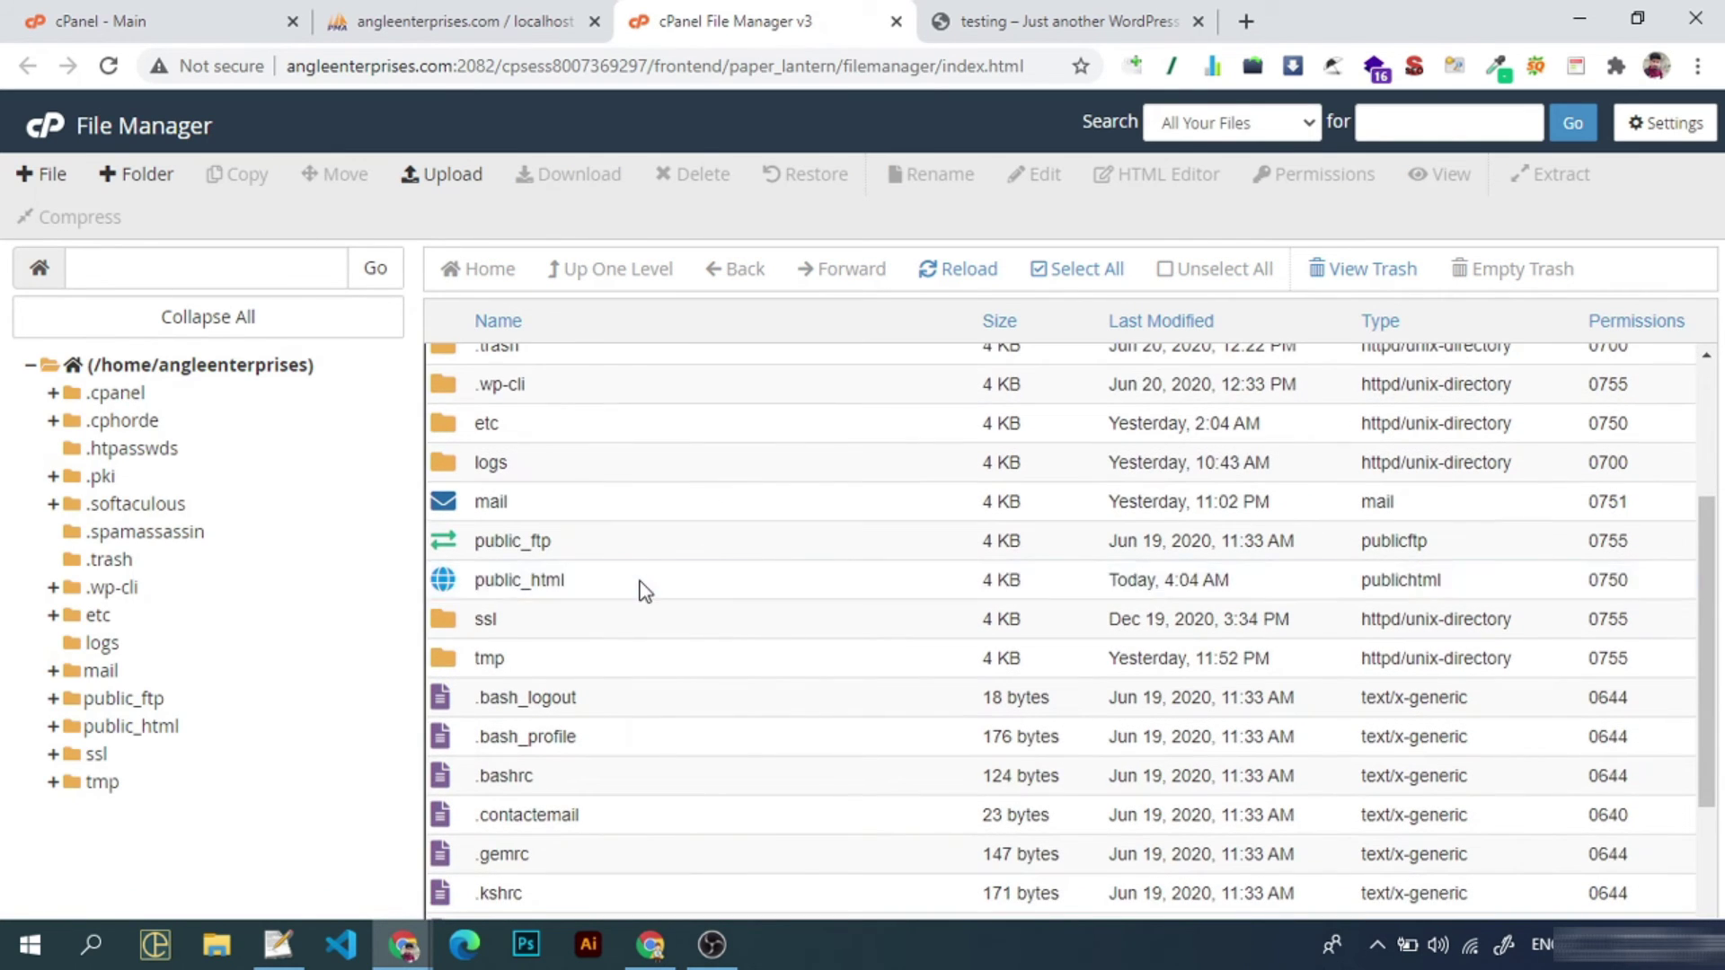
{"action": "double_click", "coordinate": [643, 584]}
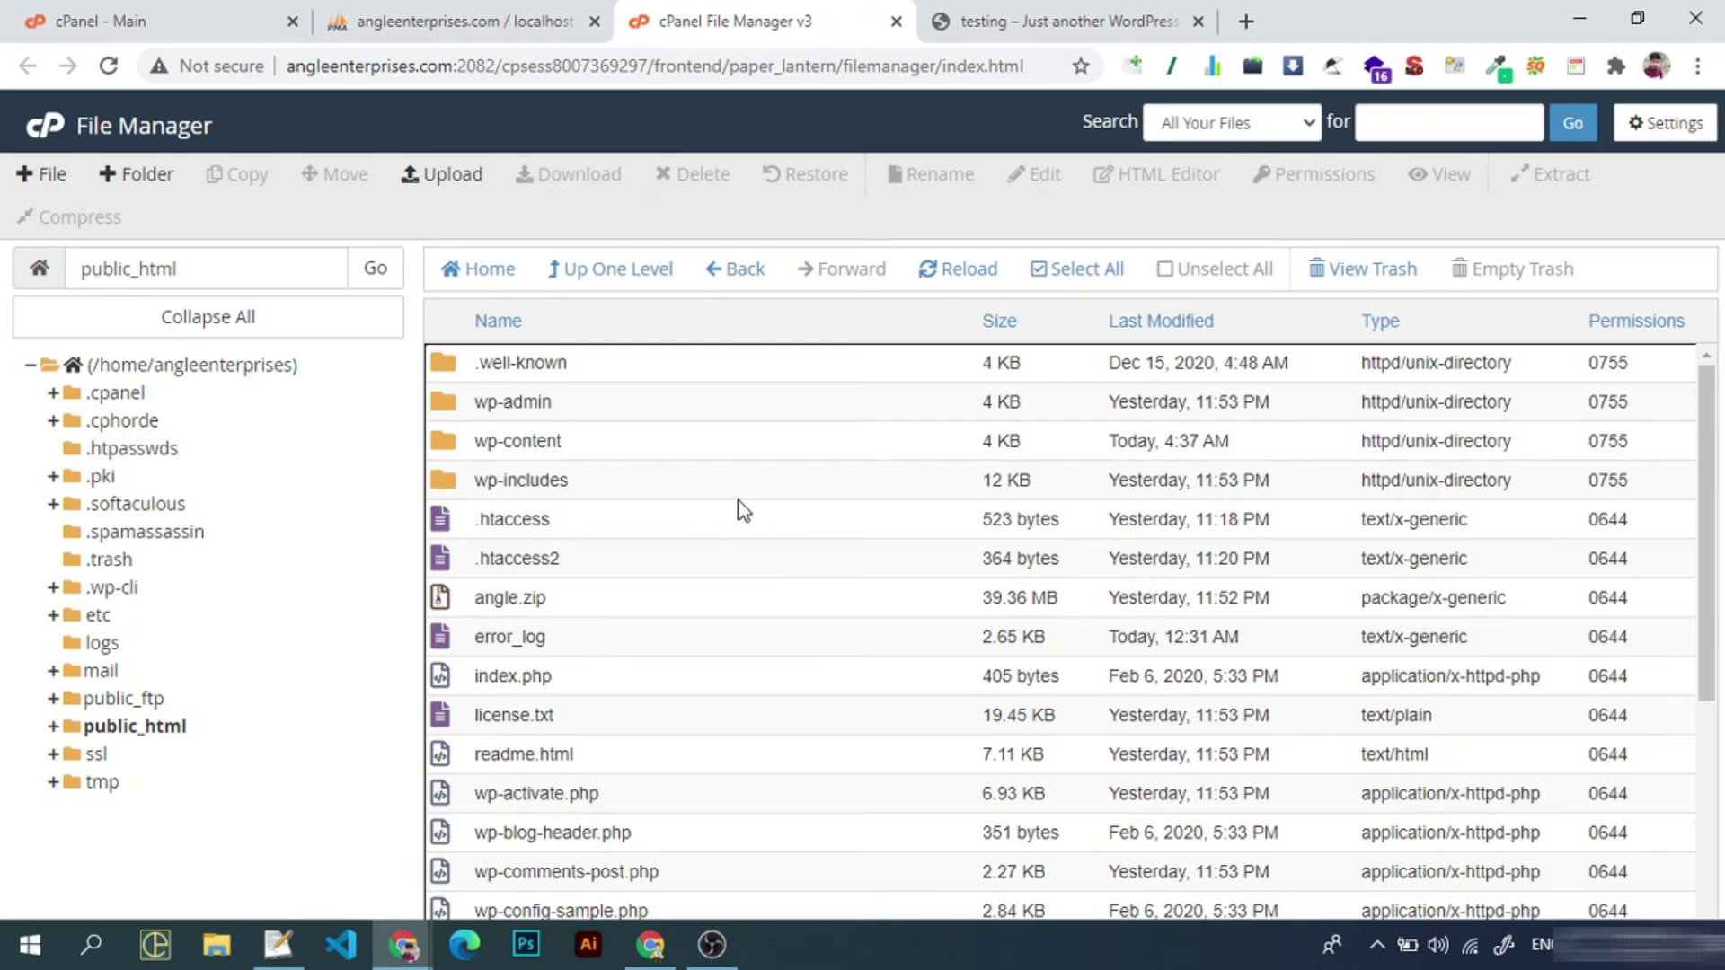
Compress the wp-content folder into wp-content.zip.
{"action": "left_click", "coordinate": [620, 447]}
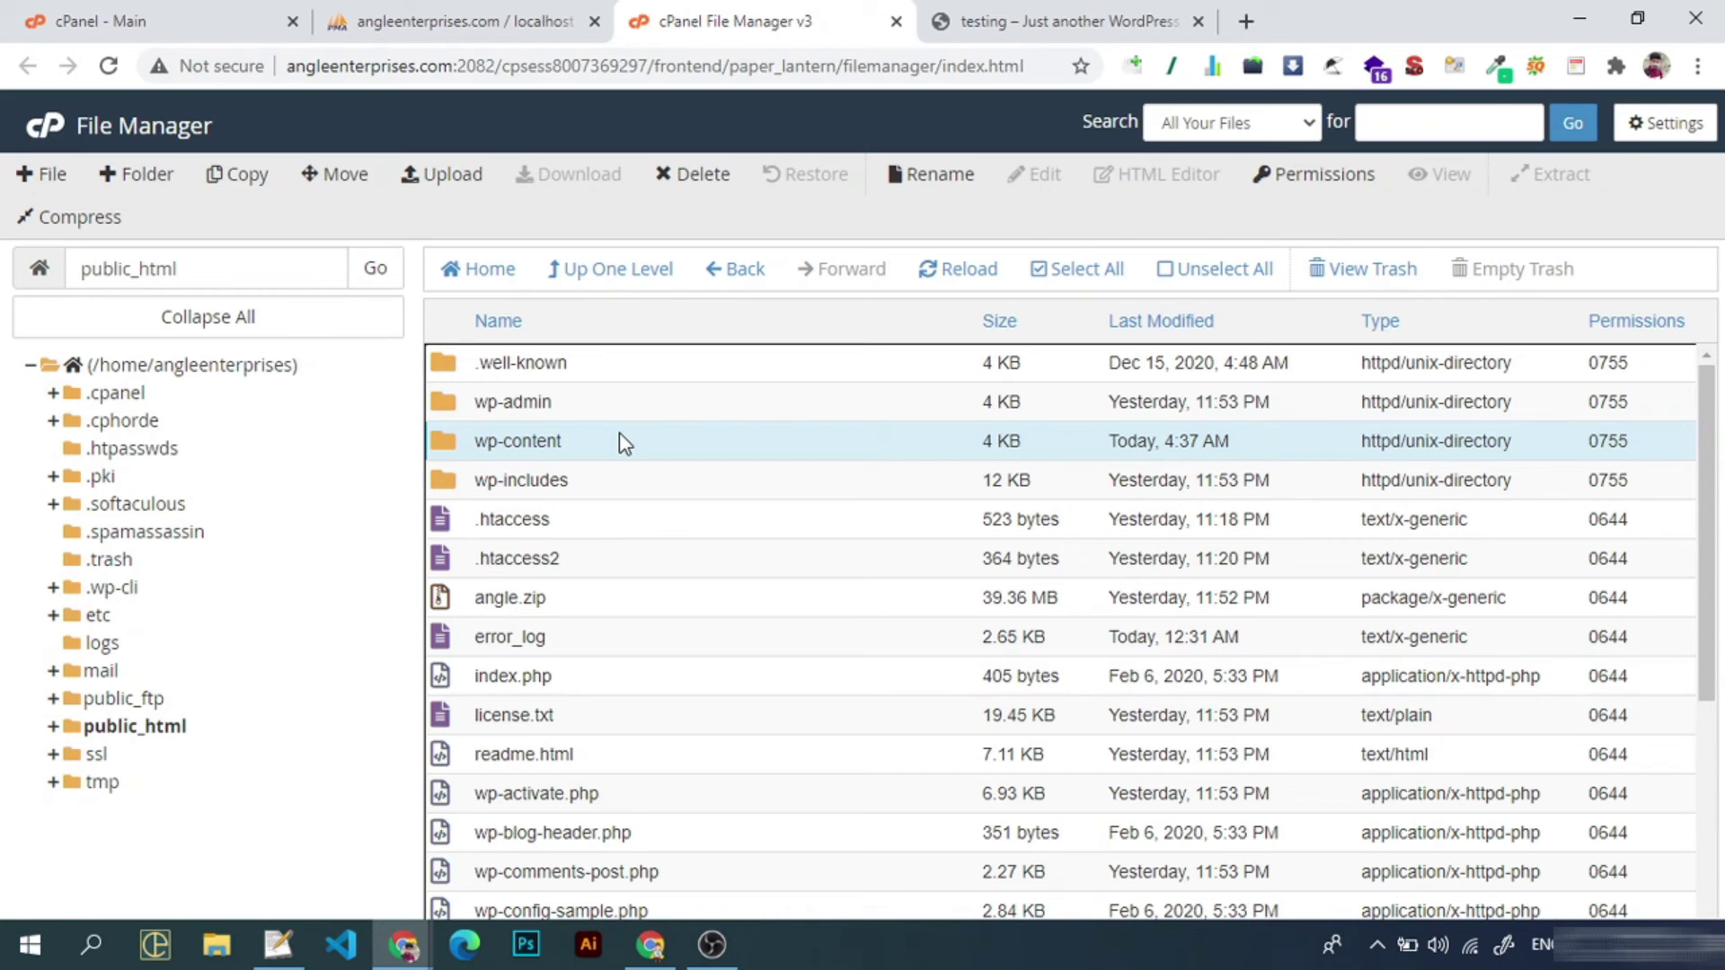
{"action": "left_click", "coordinate": [78, 218]}
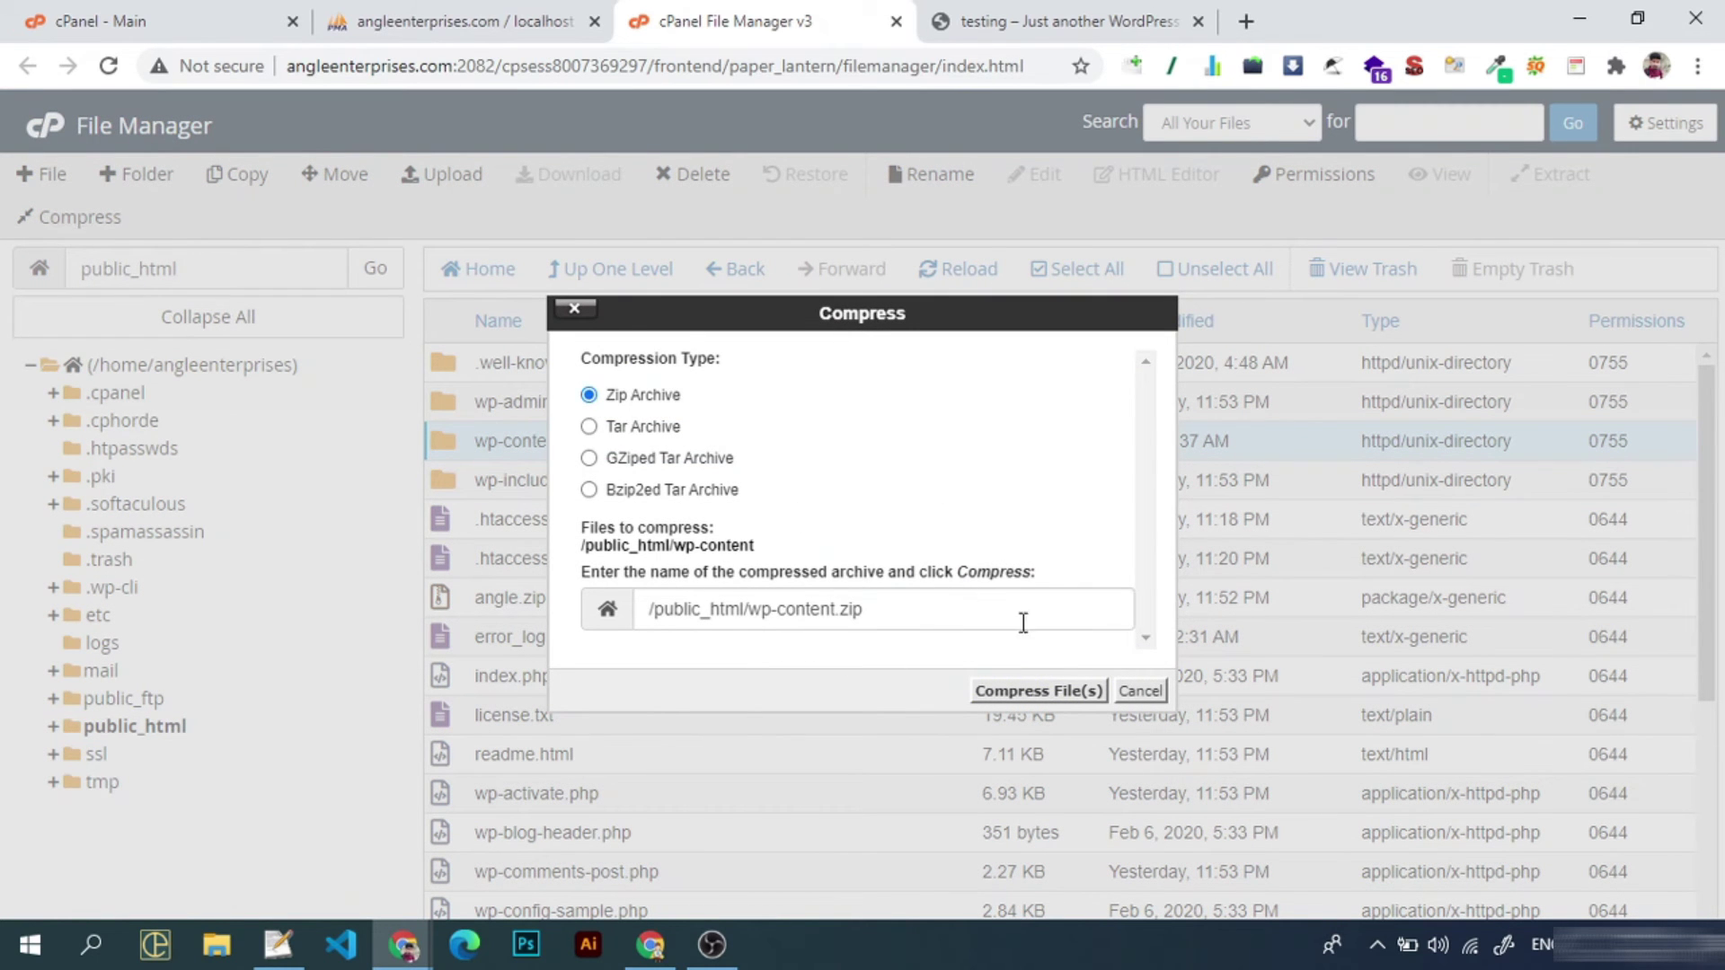
{"action": "left_click", "coordinate": [1067, 693]}
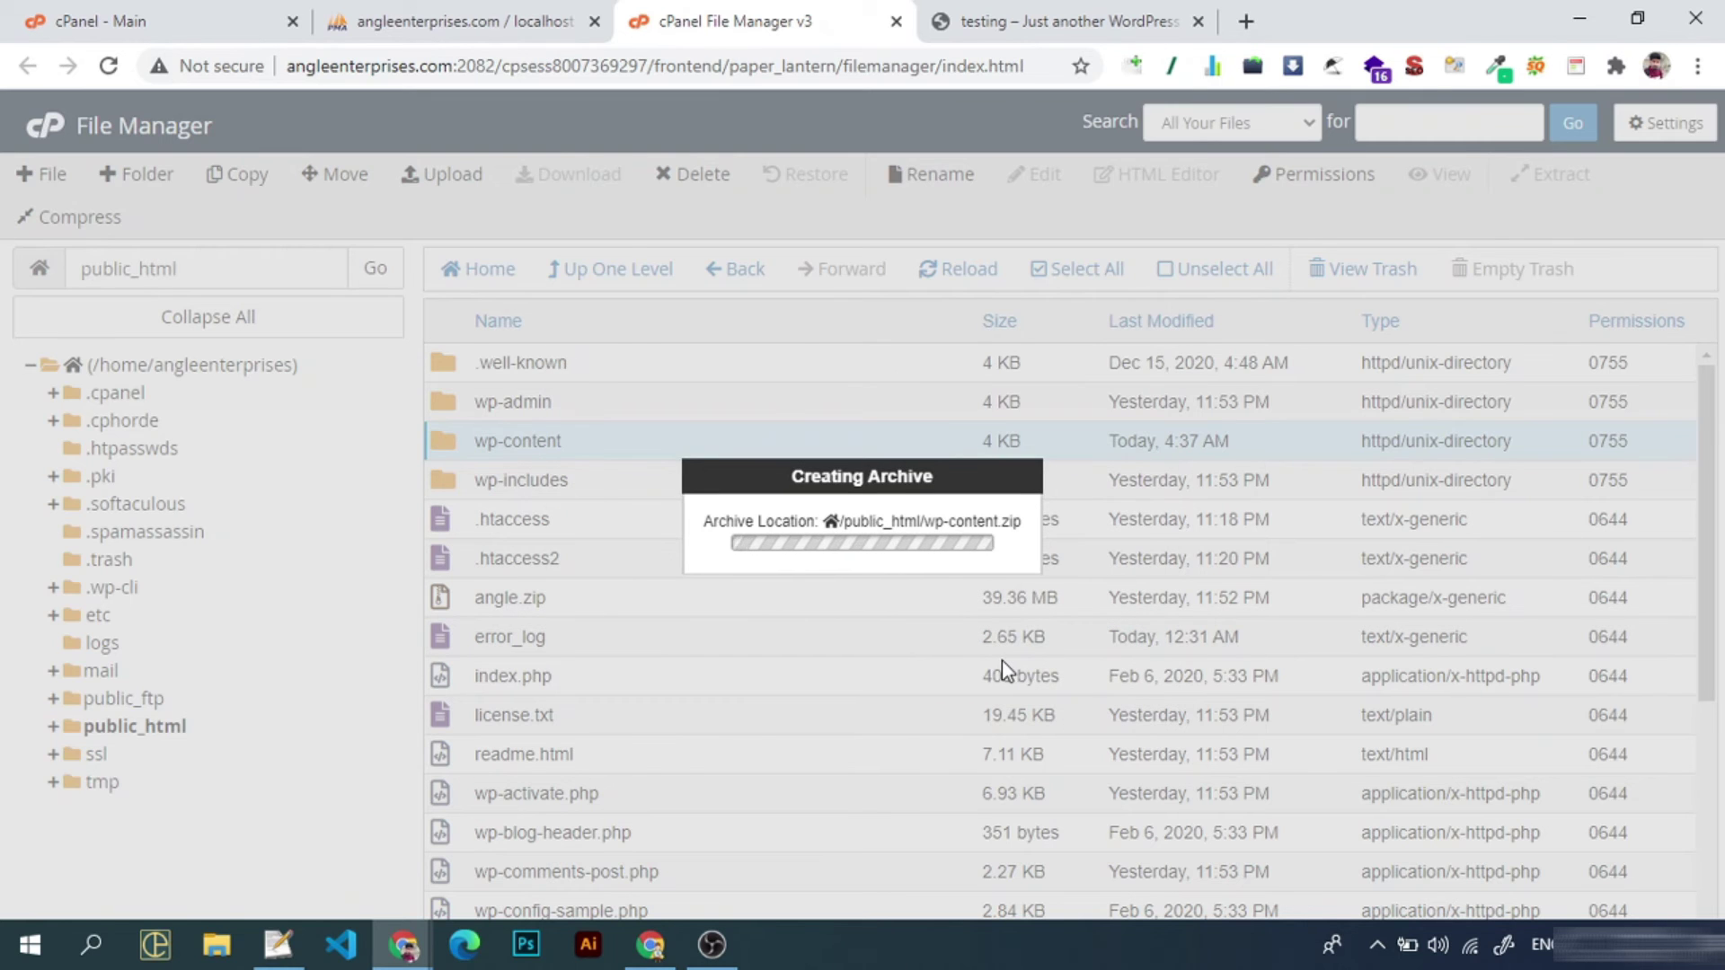
{"action": "left_click", "coordinate": [1269, 764]}
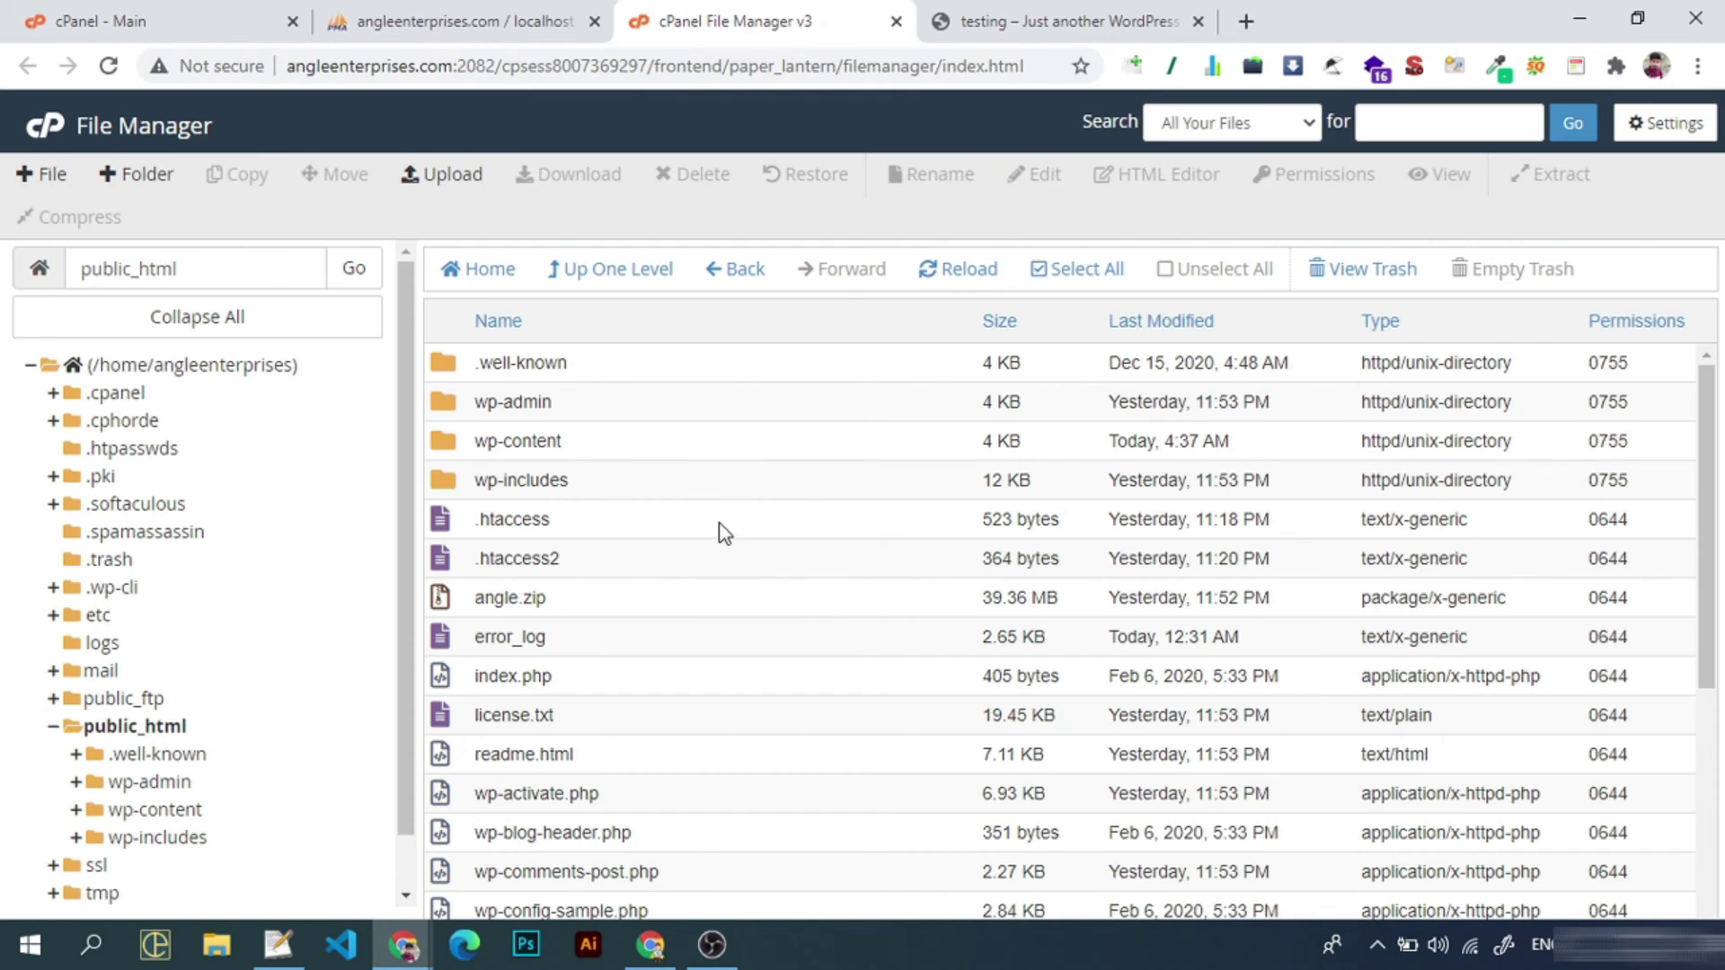
Download the 280.94 MB wp-content.zip to the computer.
{"action": "scroll", "coordinate": [667, 698], "scroll_direction": "down", "scroll_amount": 5}
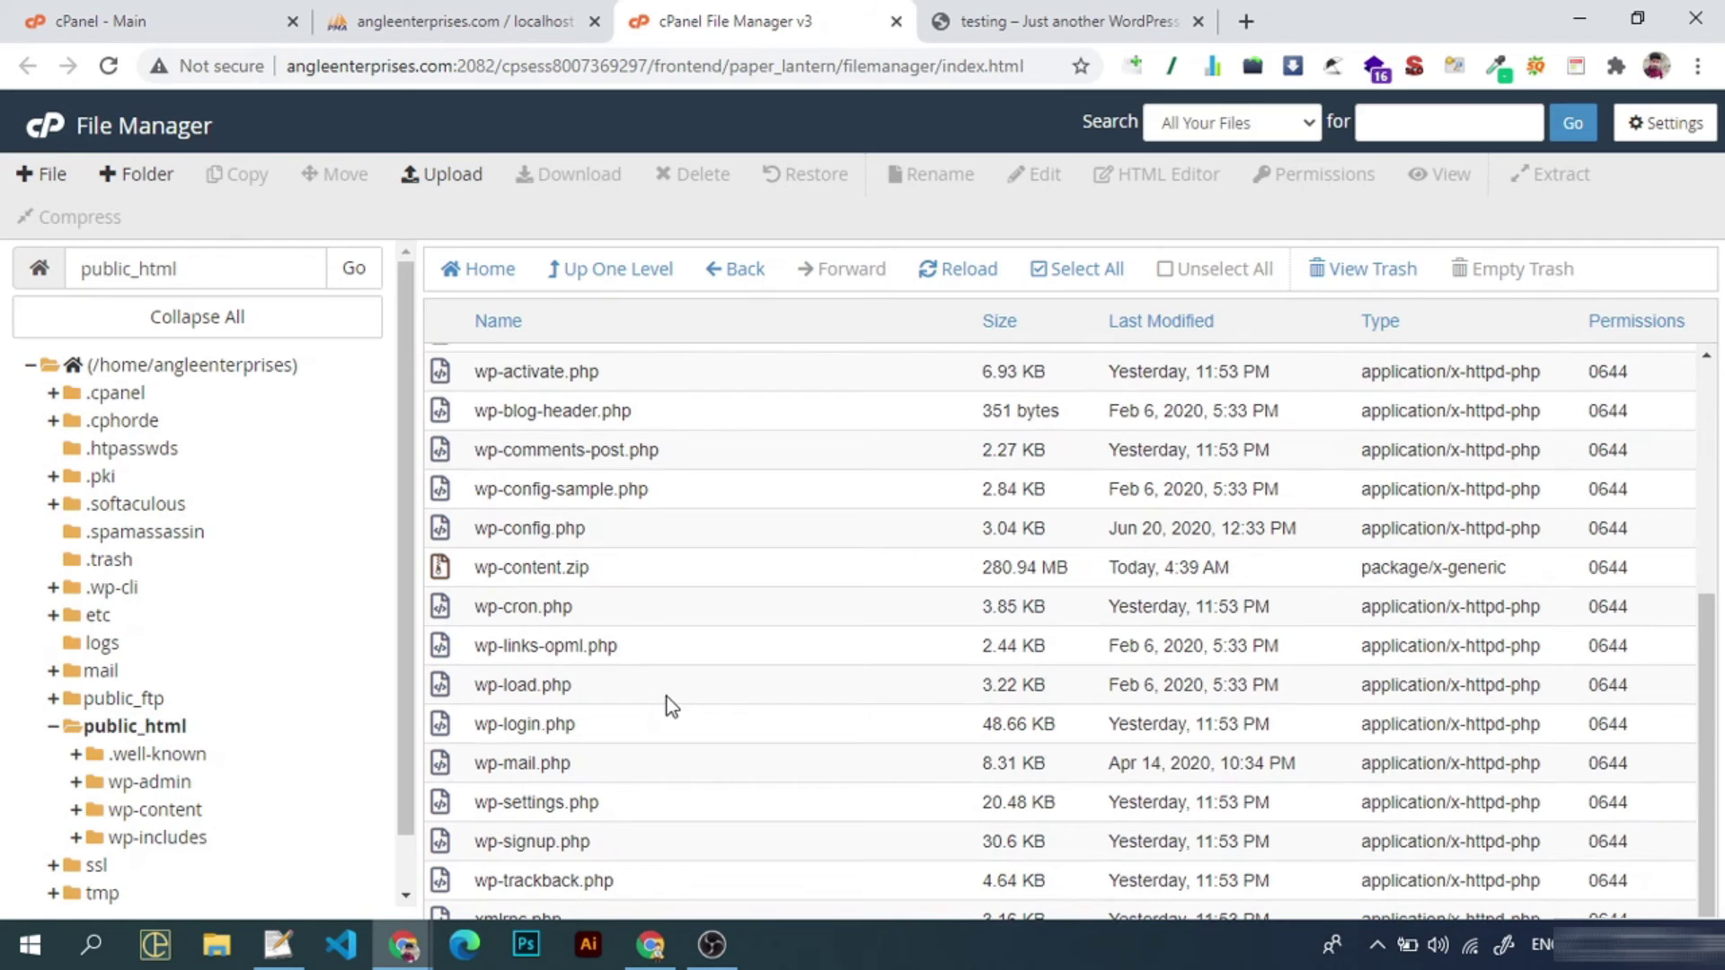
{"action": "left_click", "coordinate": [675, 564]}
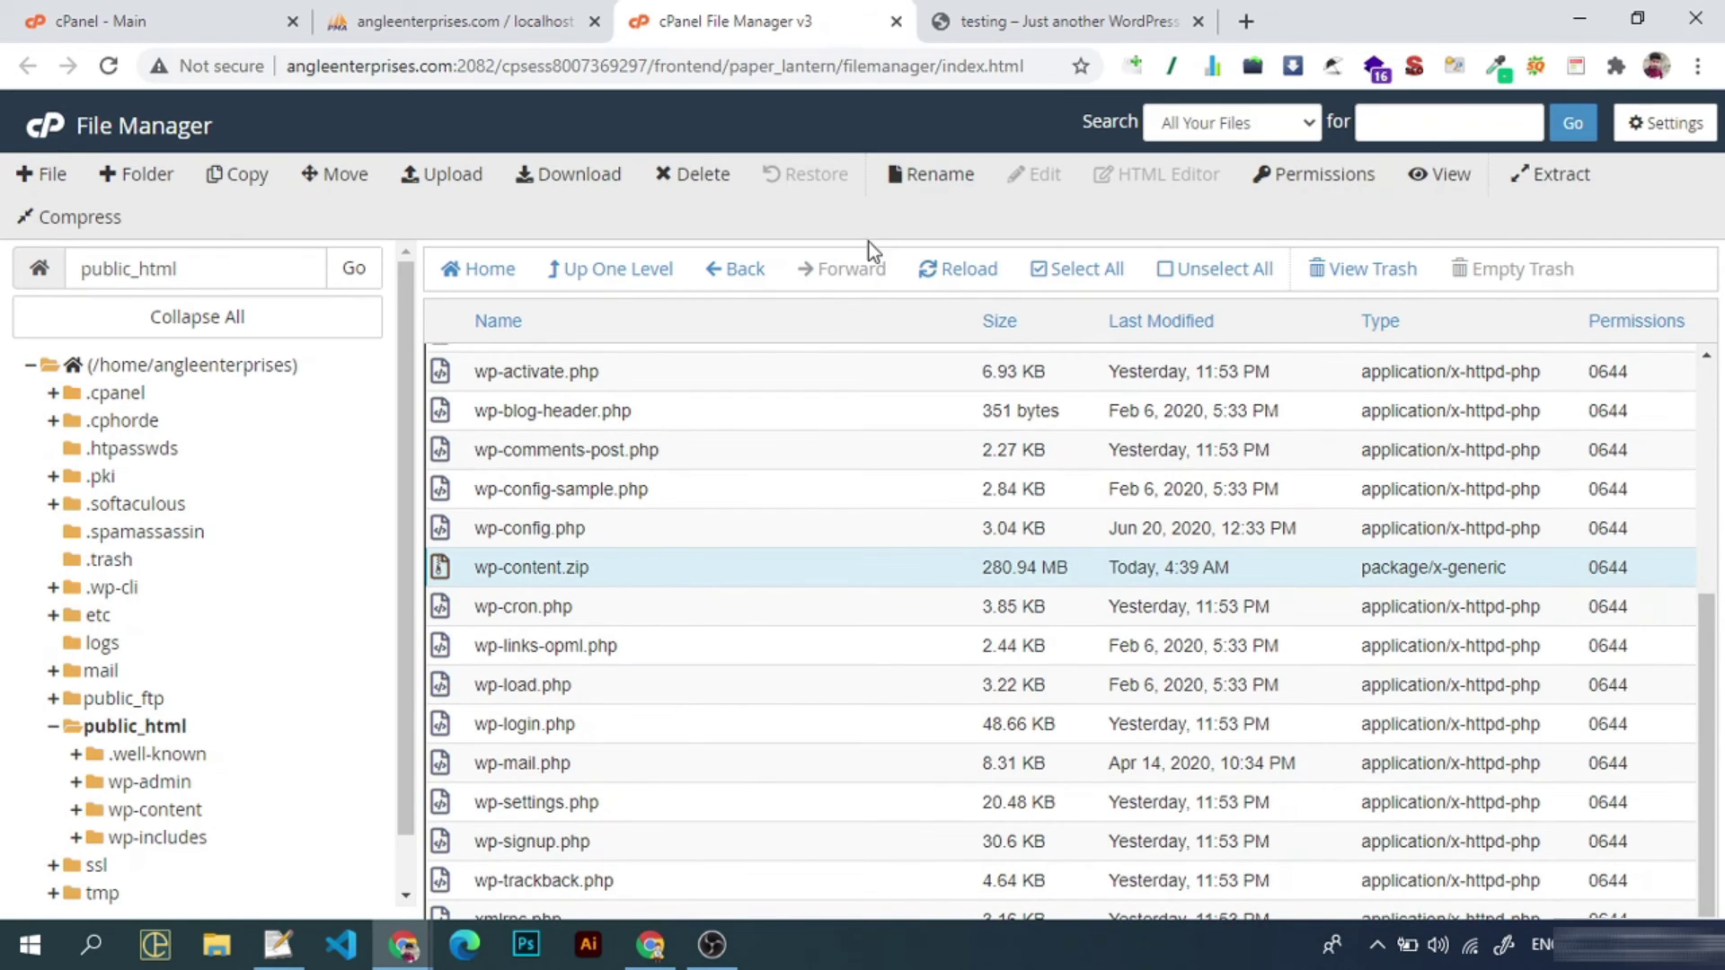
{"action": "left_click", "coordinate": [593, 185]}
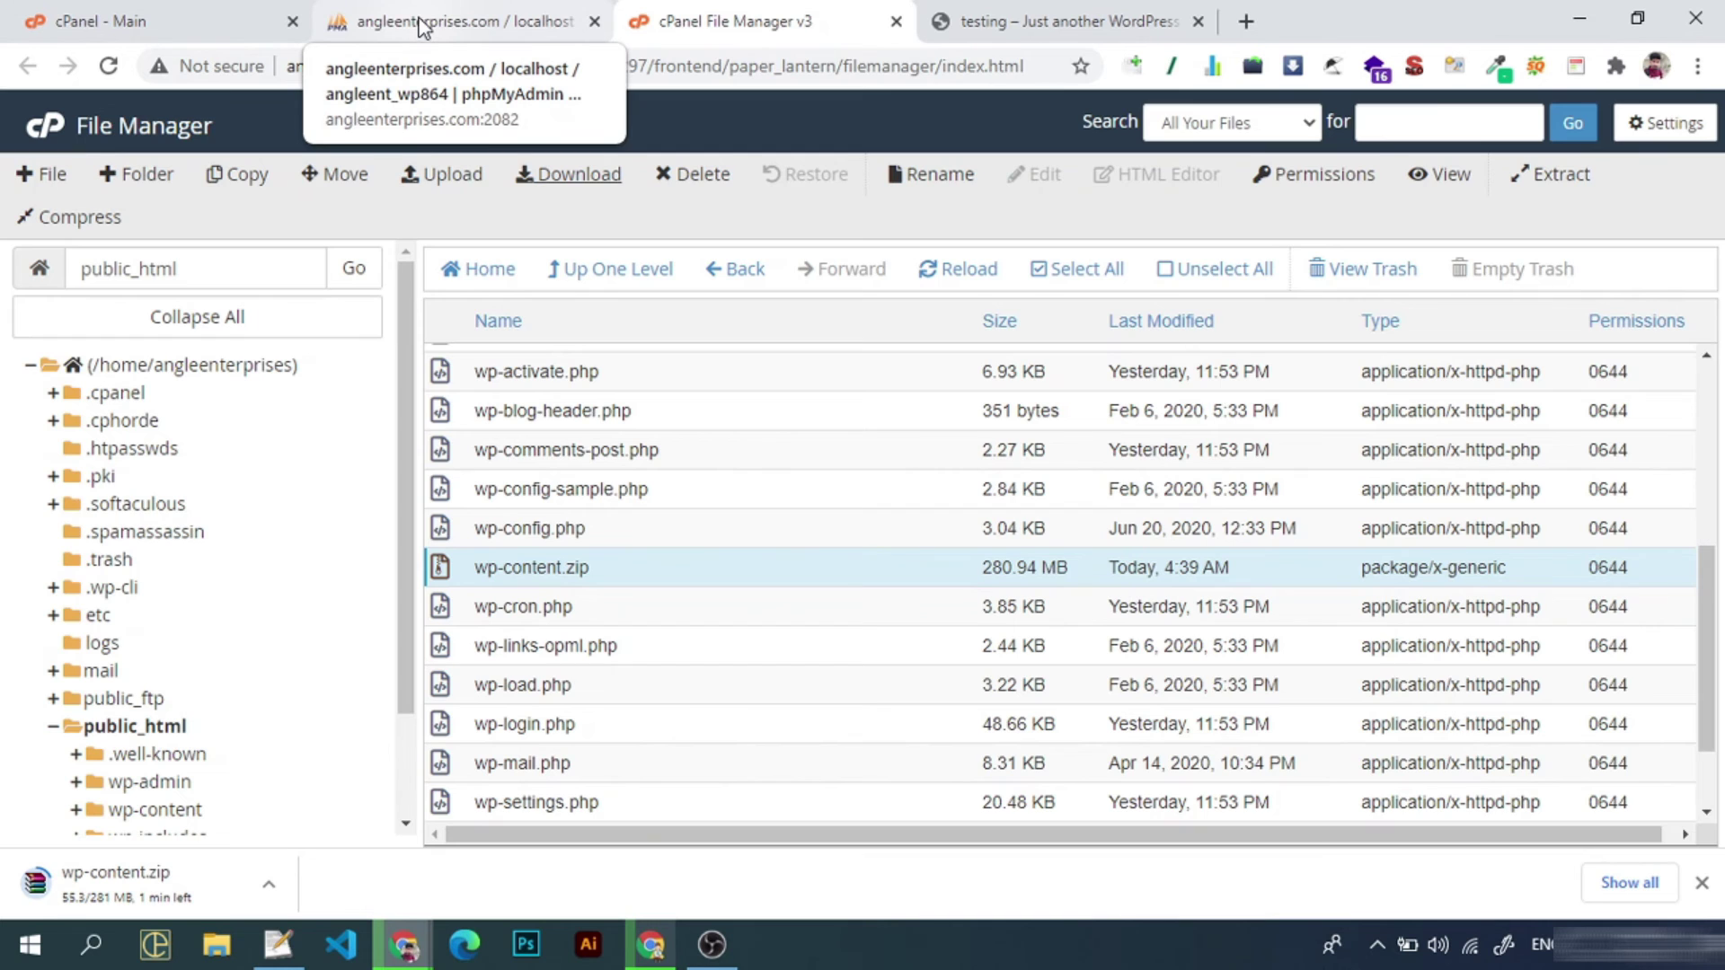
{"action": "left_click", "coordinate": [422, 29]}
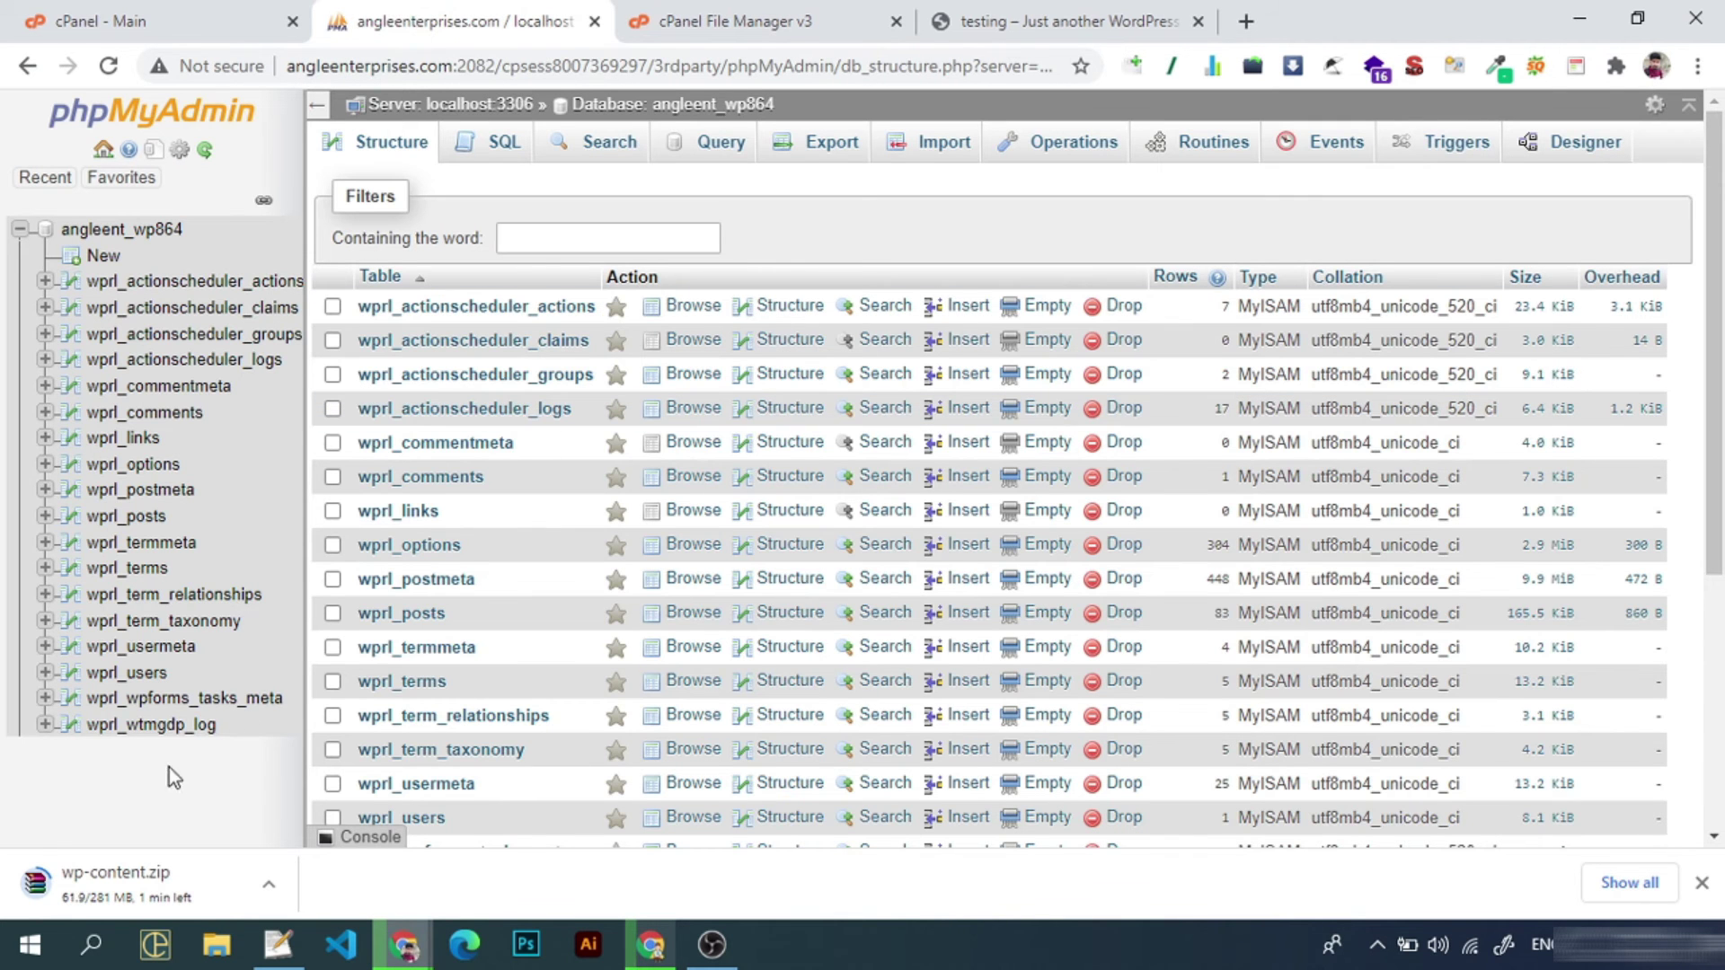
Export the angleent_wp864 database from phpMyAdmin as a quick SQL dump.
{"action": "left_click", "coordinate": [106, 69]}
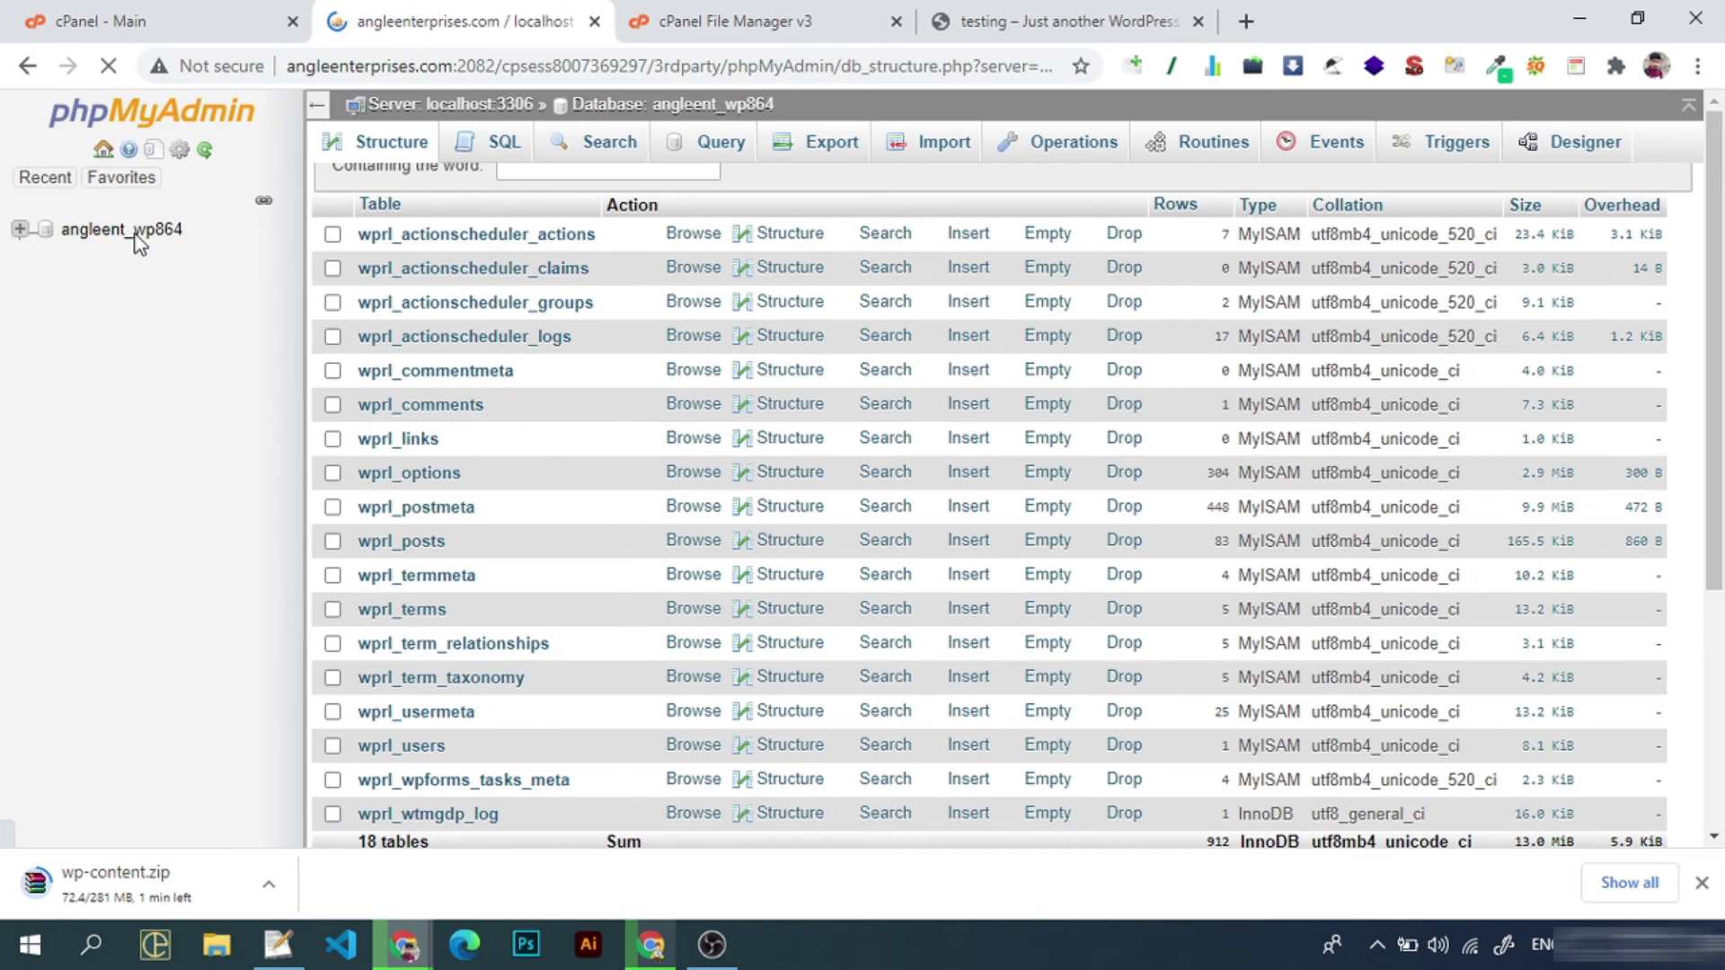
{"action": "left_click", "coordinate": [139, 235]}
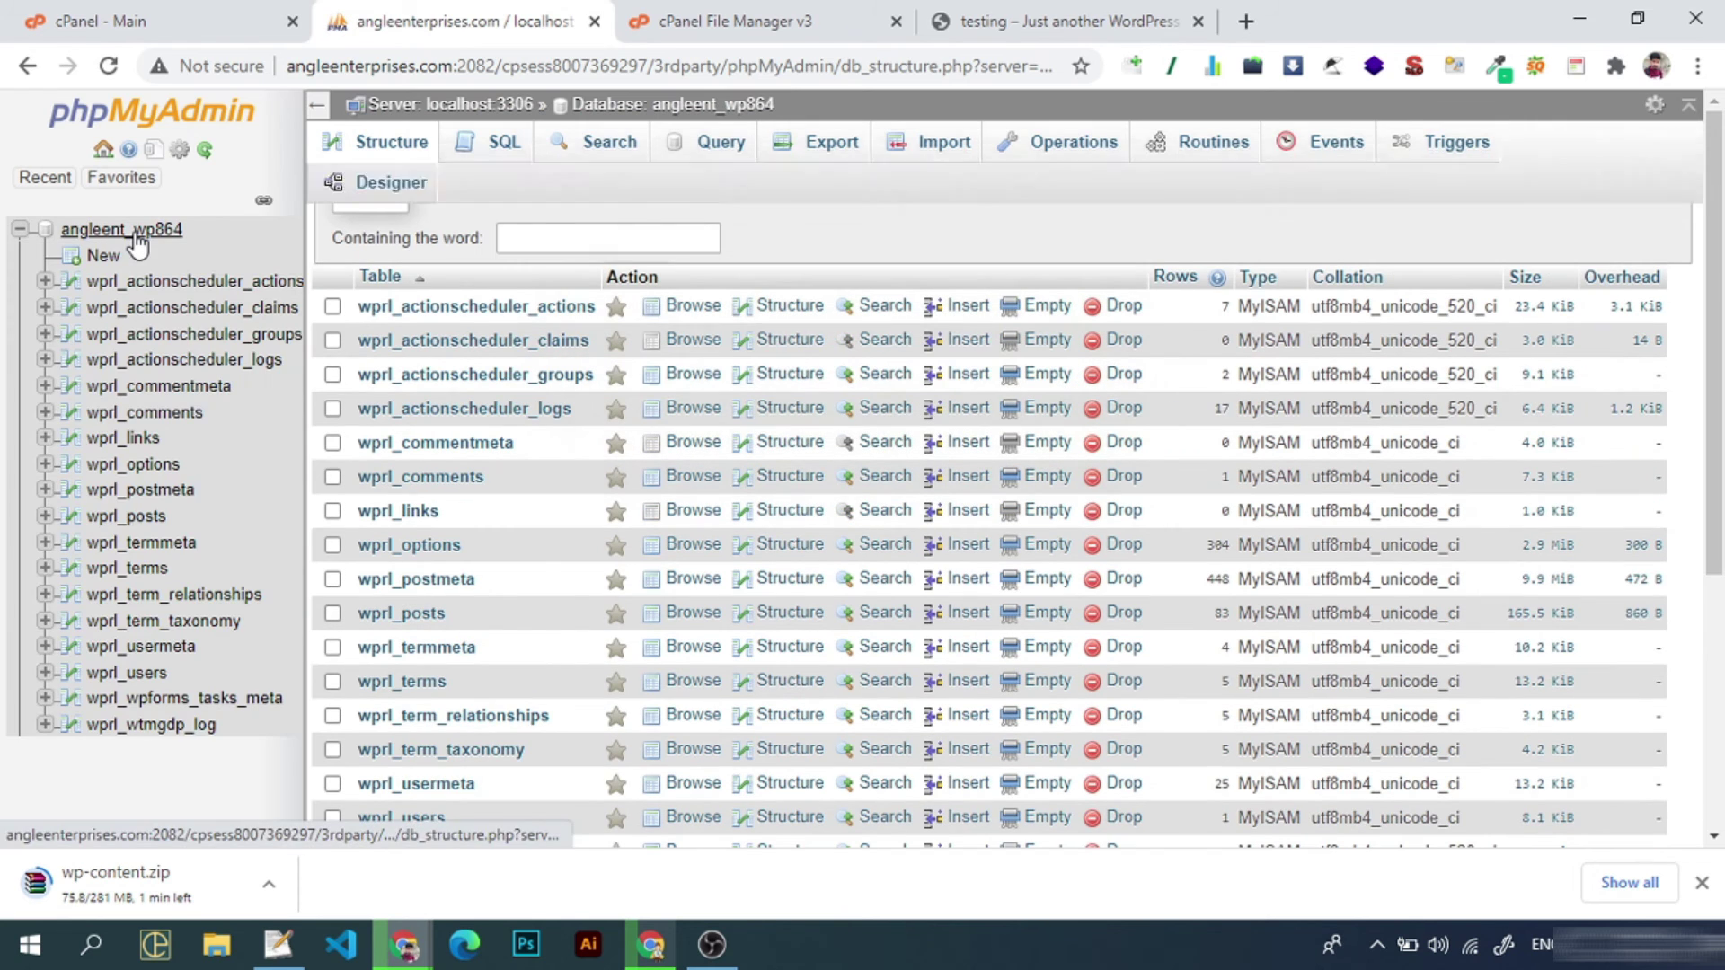
{"action": "left_click", "coordinate": [831, 149]}
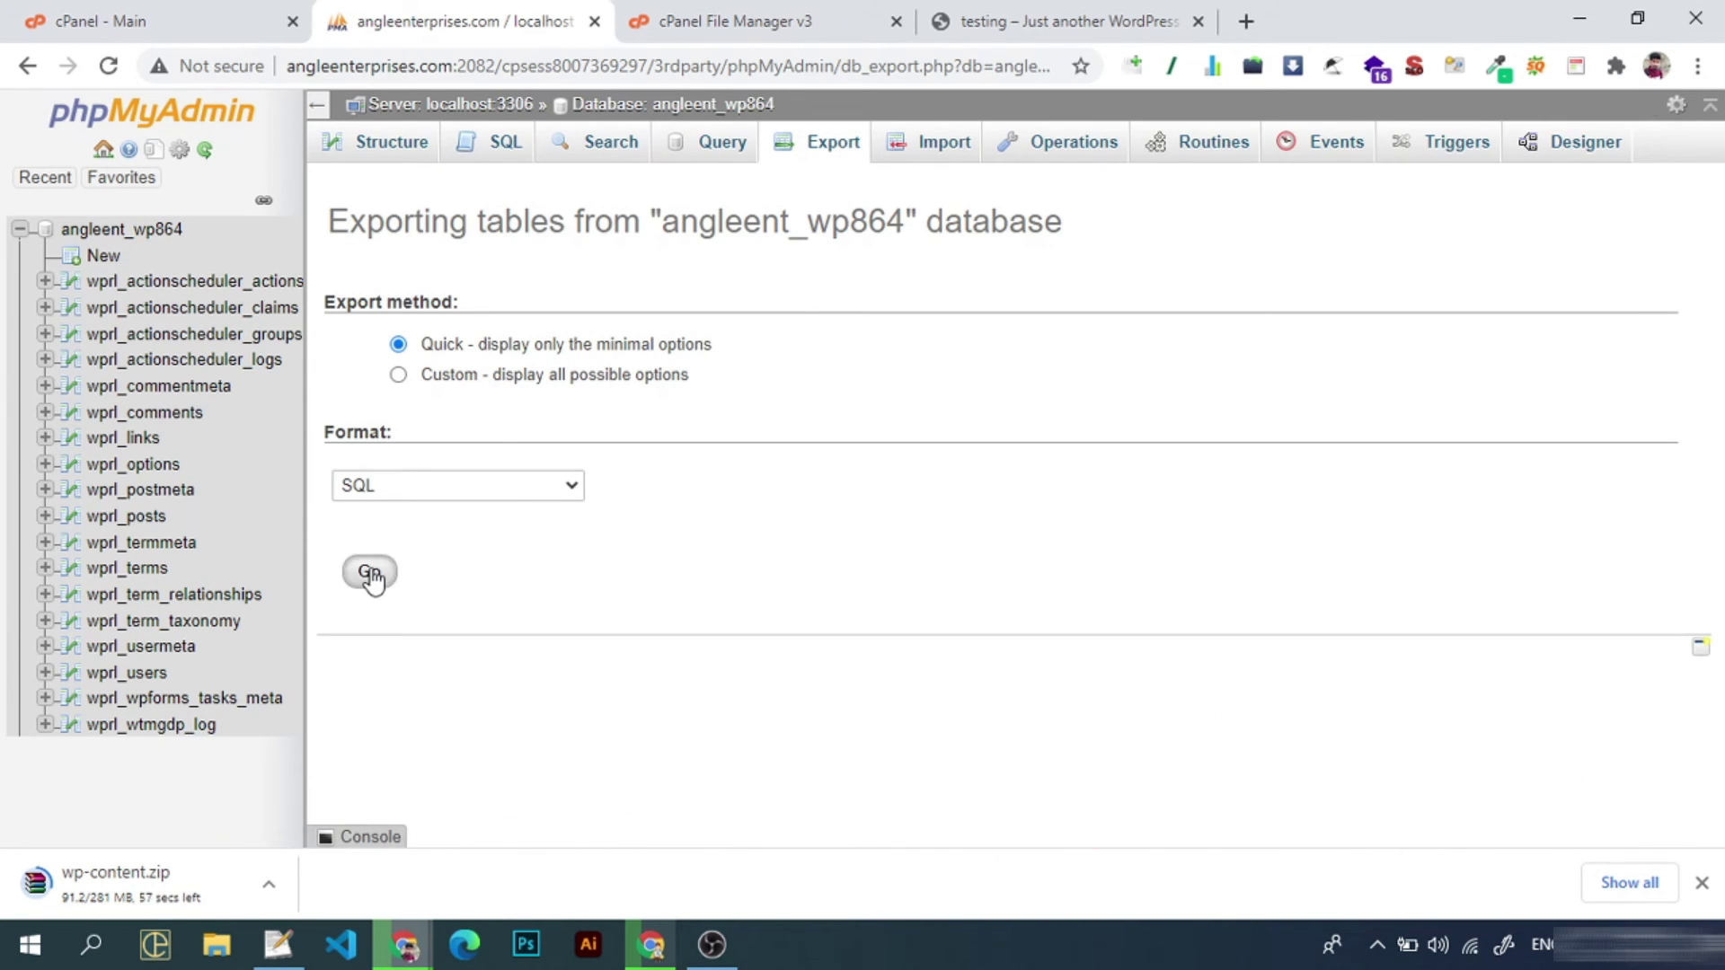
{"action": "left_click", "coordinate": [370, 573]}
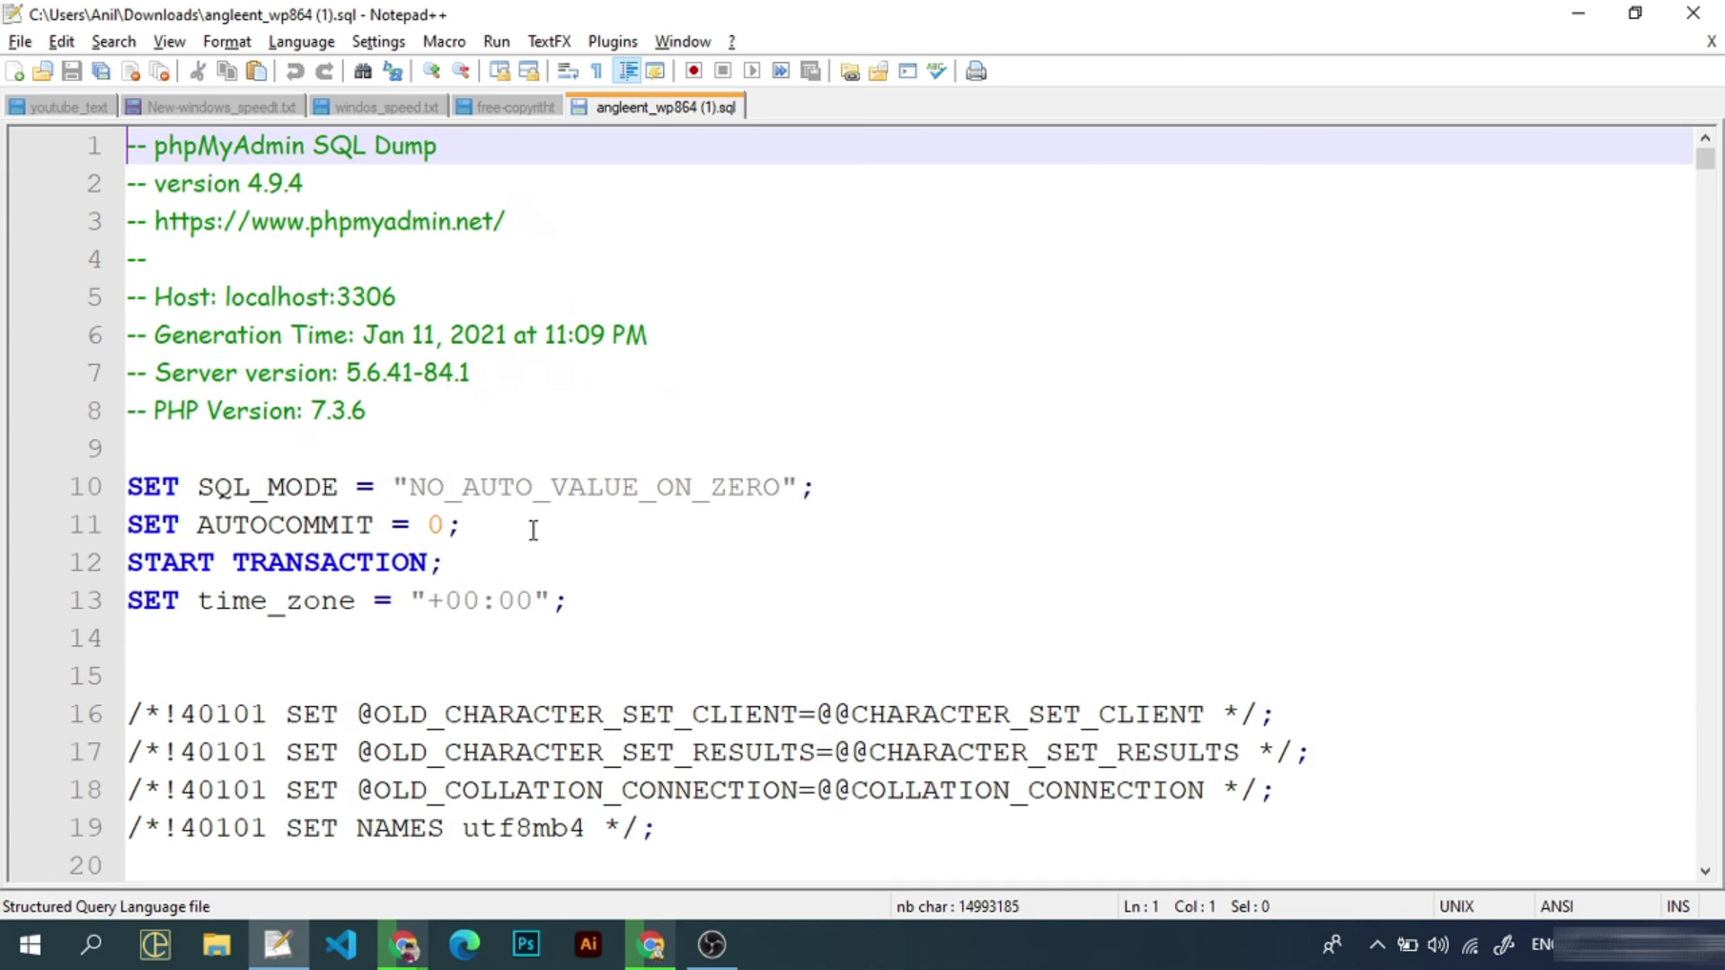
Close the downloaded SQL file and bring up goolich.com's File Manager on public_html/angle.
{"action": "left_click", "coordinate": [1709, 41]}
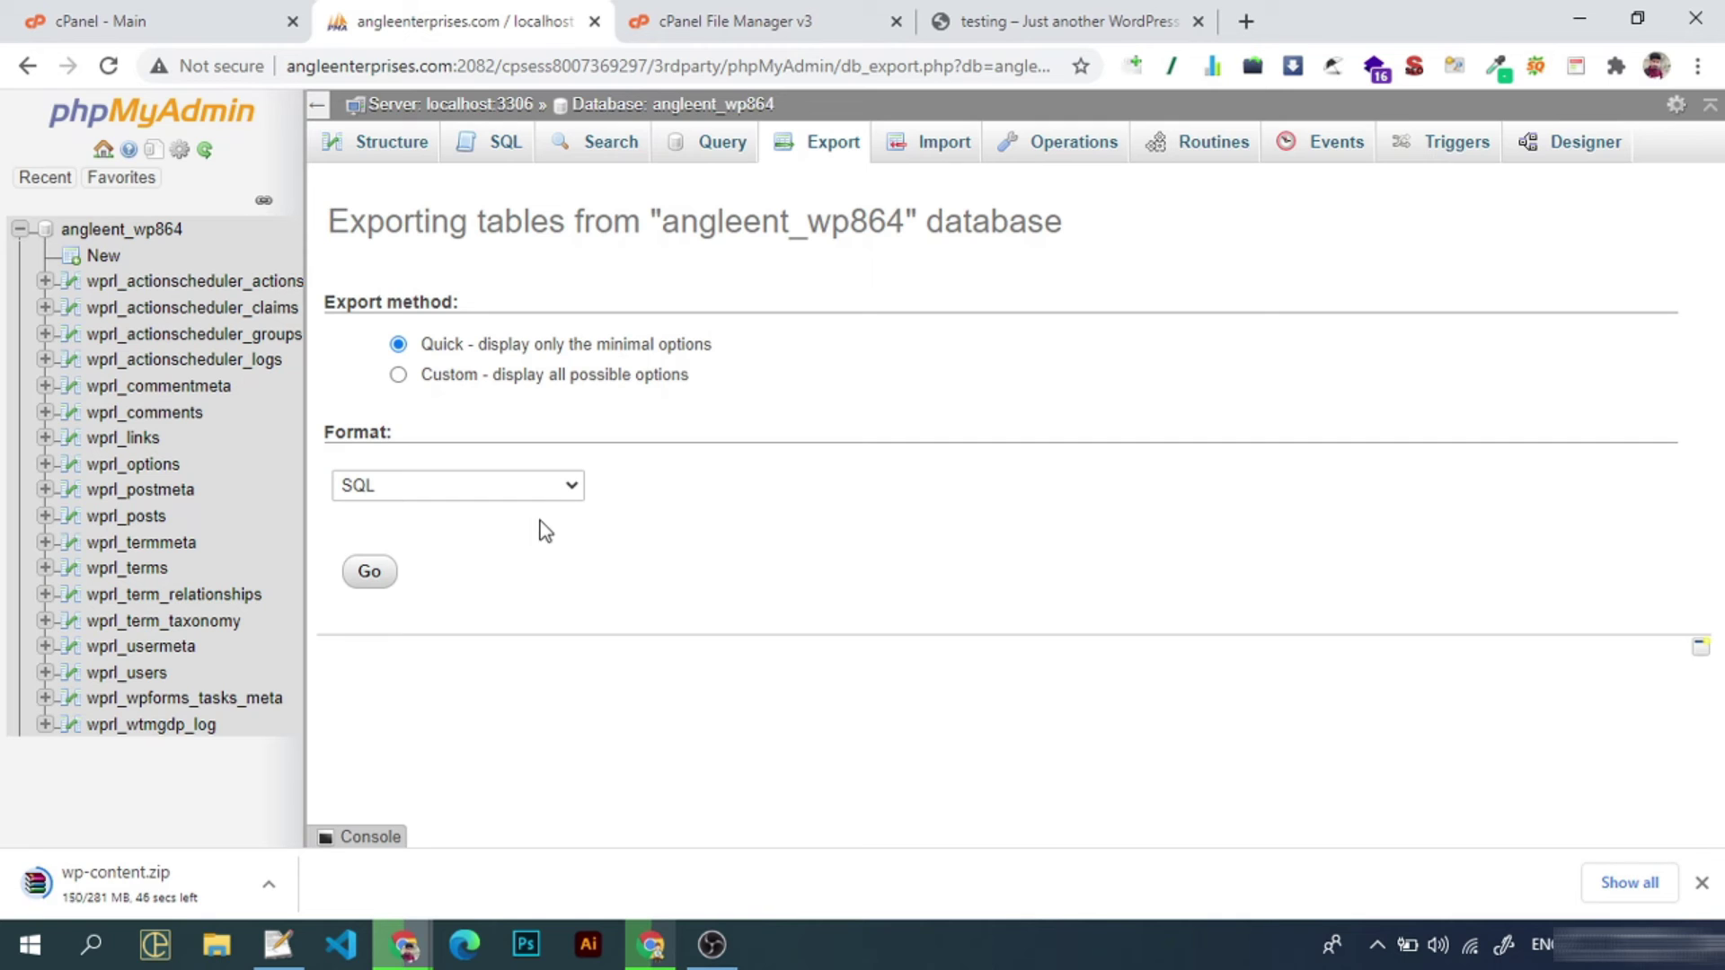
{"action": "mouse_move", "coordinate": [406, 942]}
{"action": "left_click", "coordinate": [314, 869]}
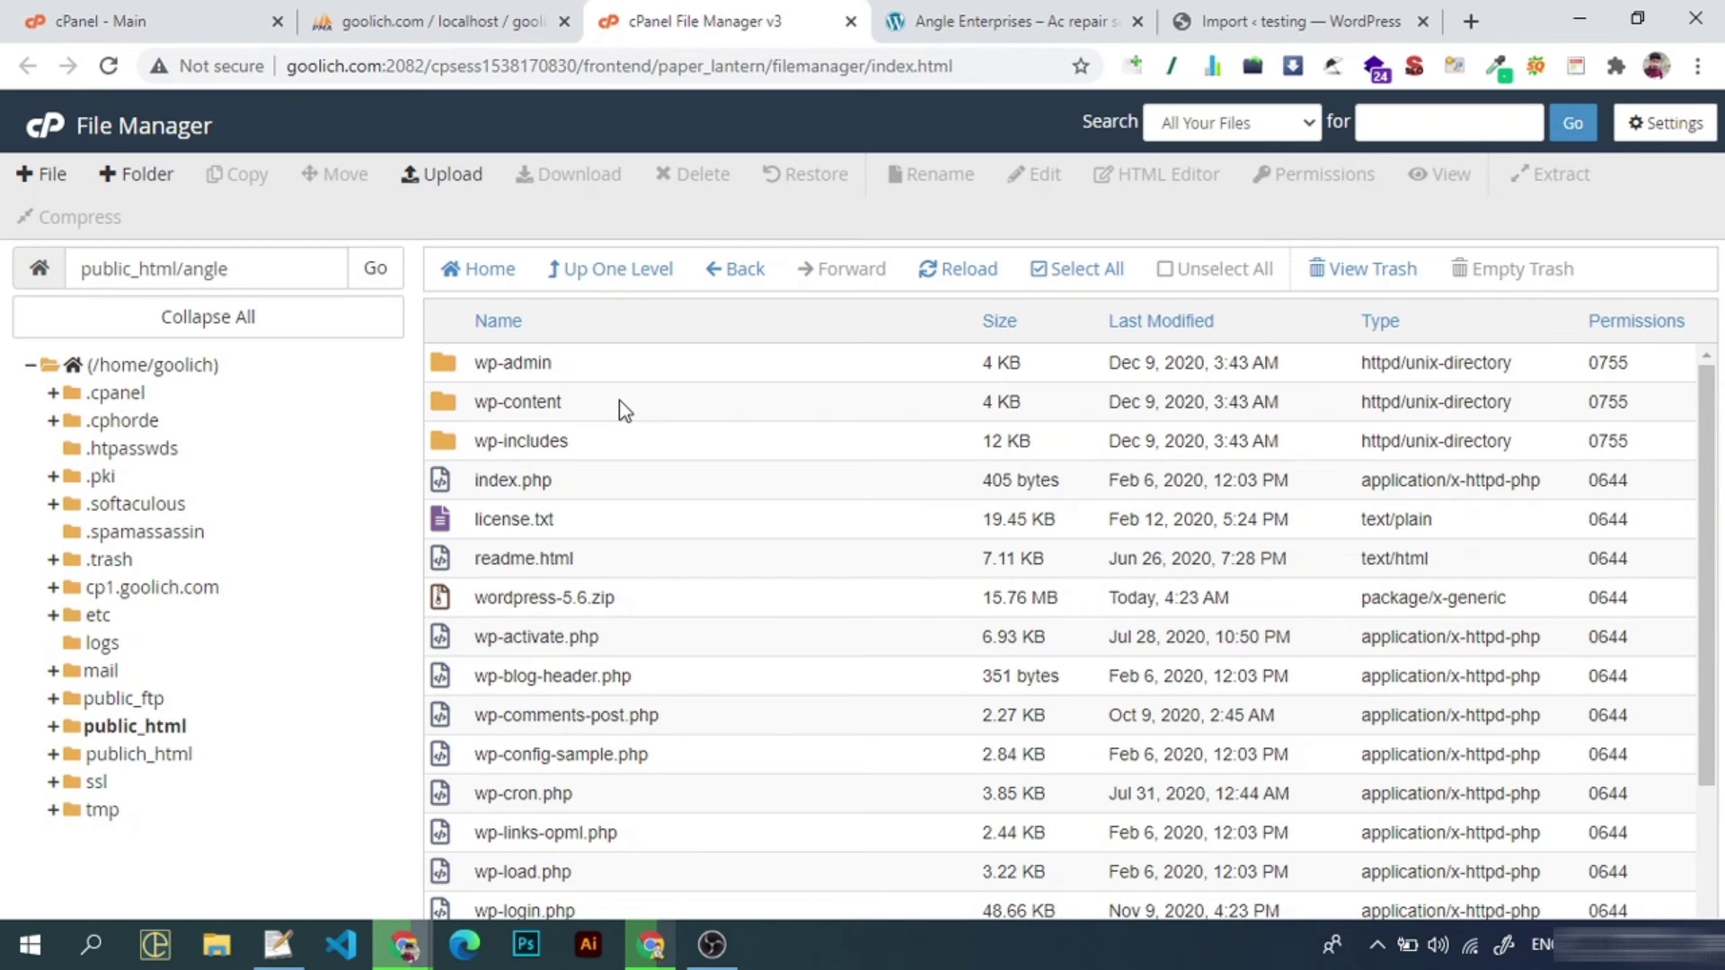
Rename the wp-content folder in public_html/angle to wp-content123.
{"action": "double_click", "coordinate": [552, 402]}
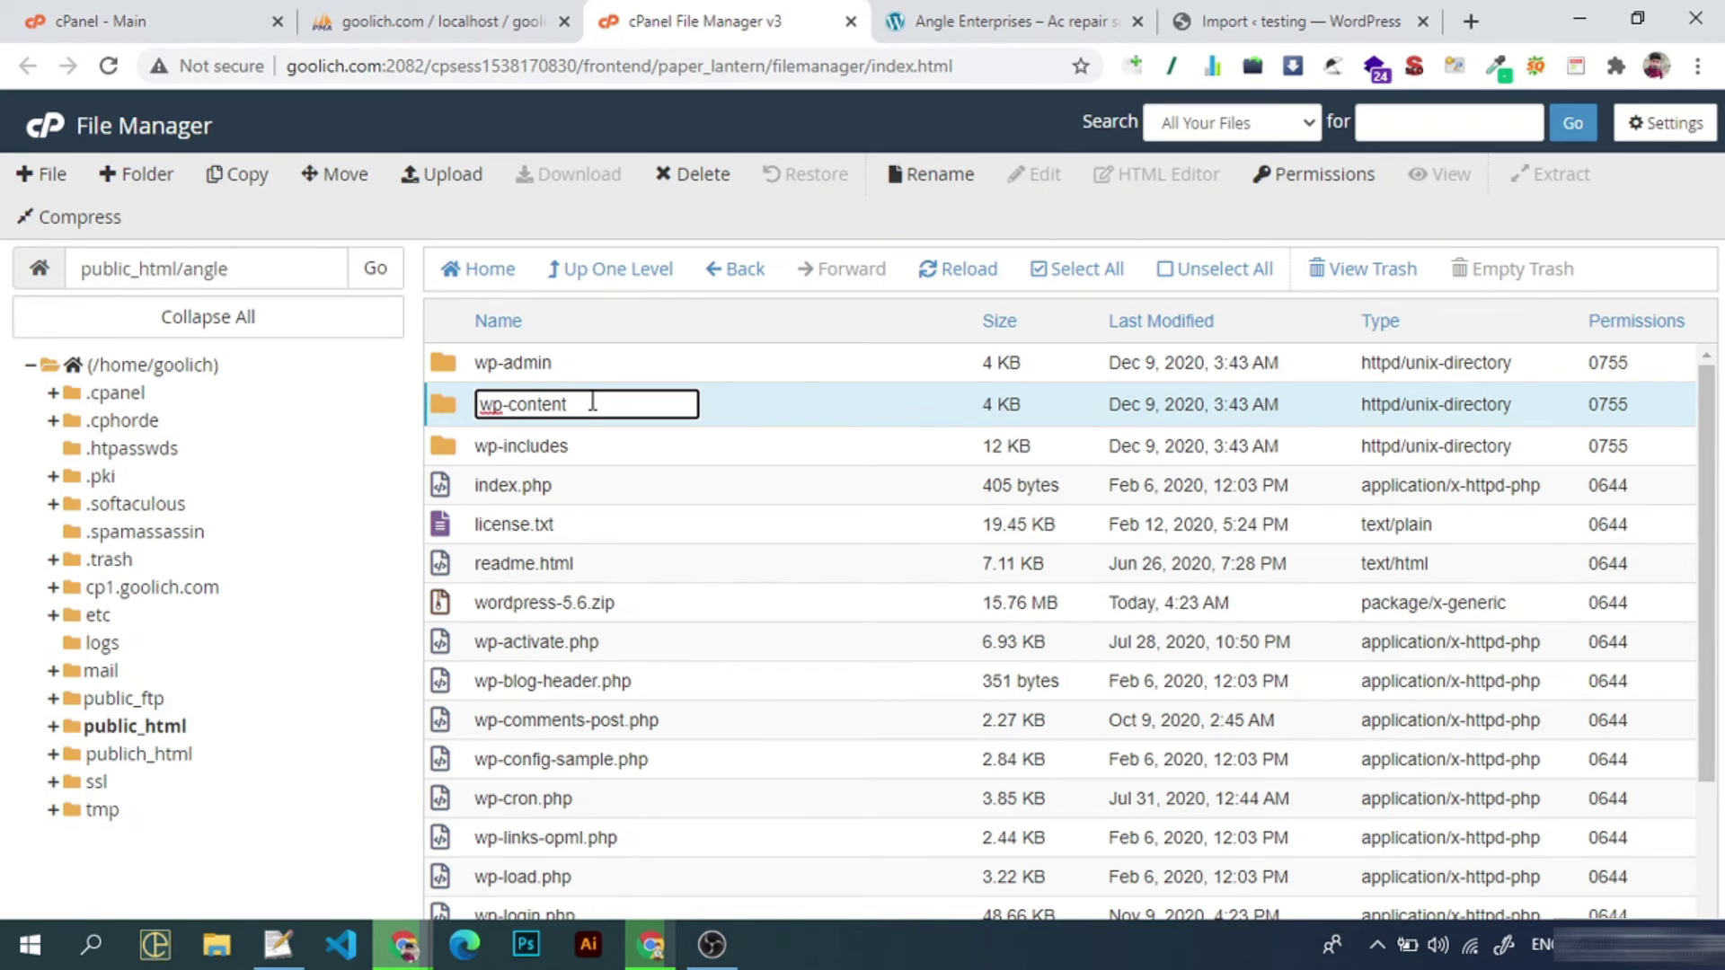
{"action": "type", "text": "123"}
{"action": "key", "text": "Return"}
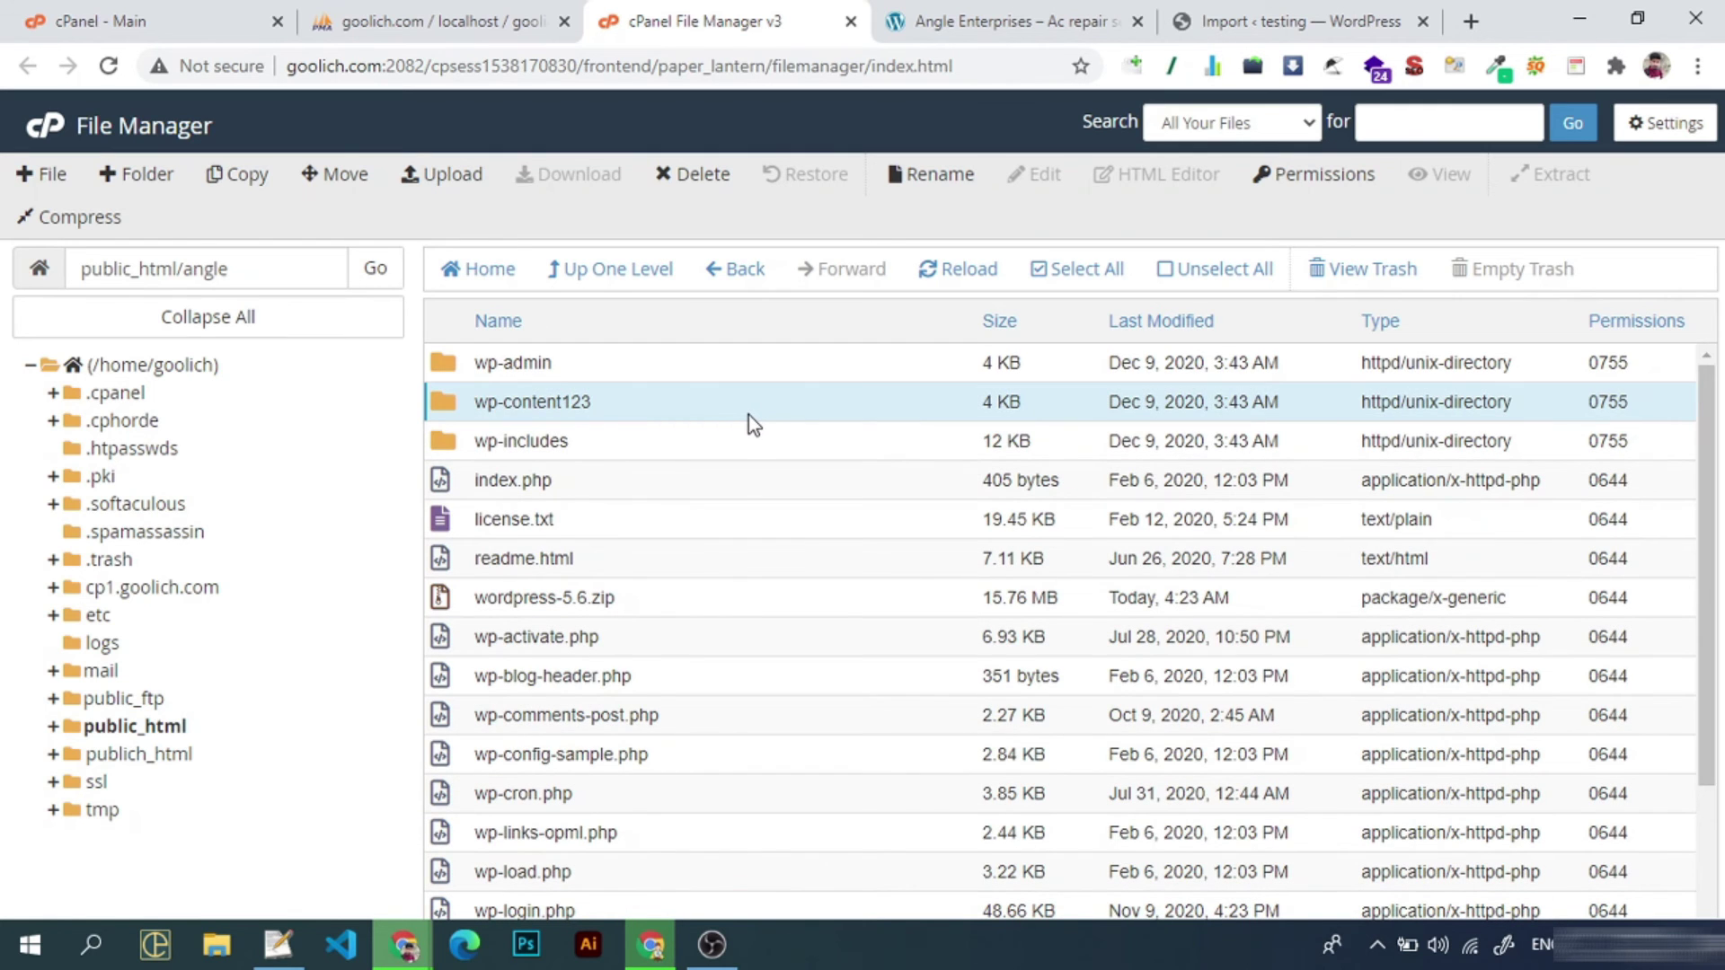
{"action": "left_click", "coordinate": [444, 174]}
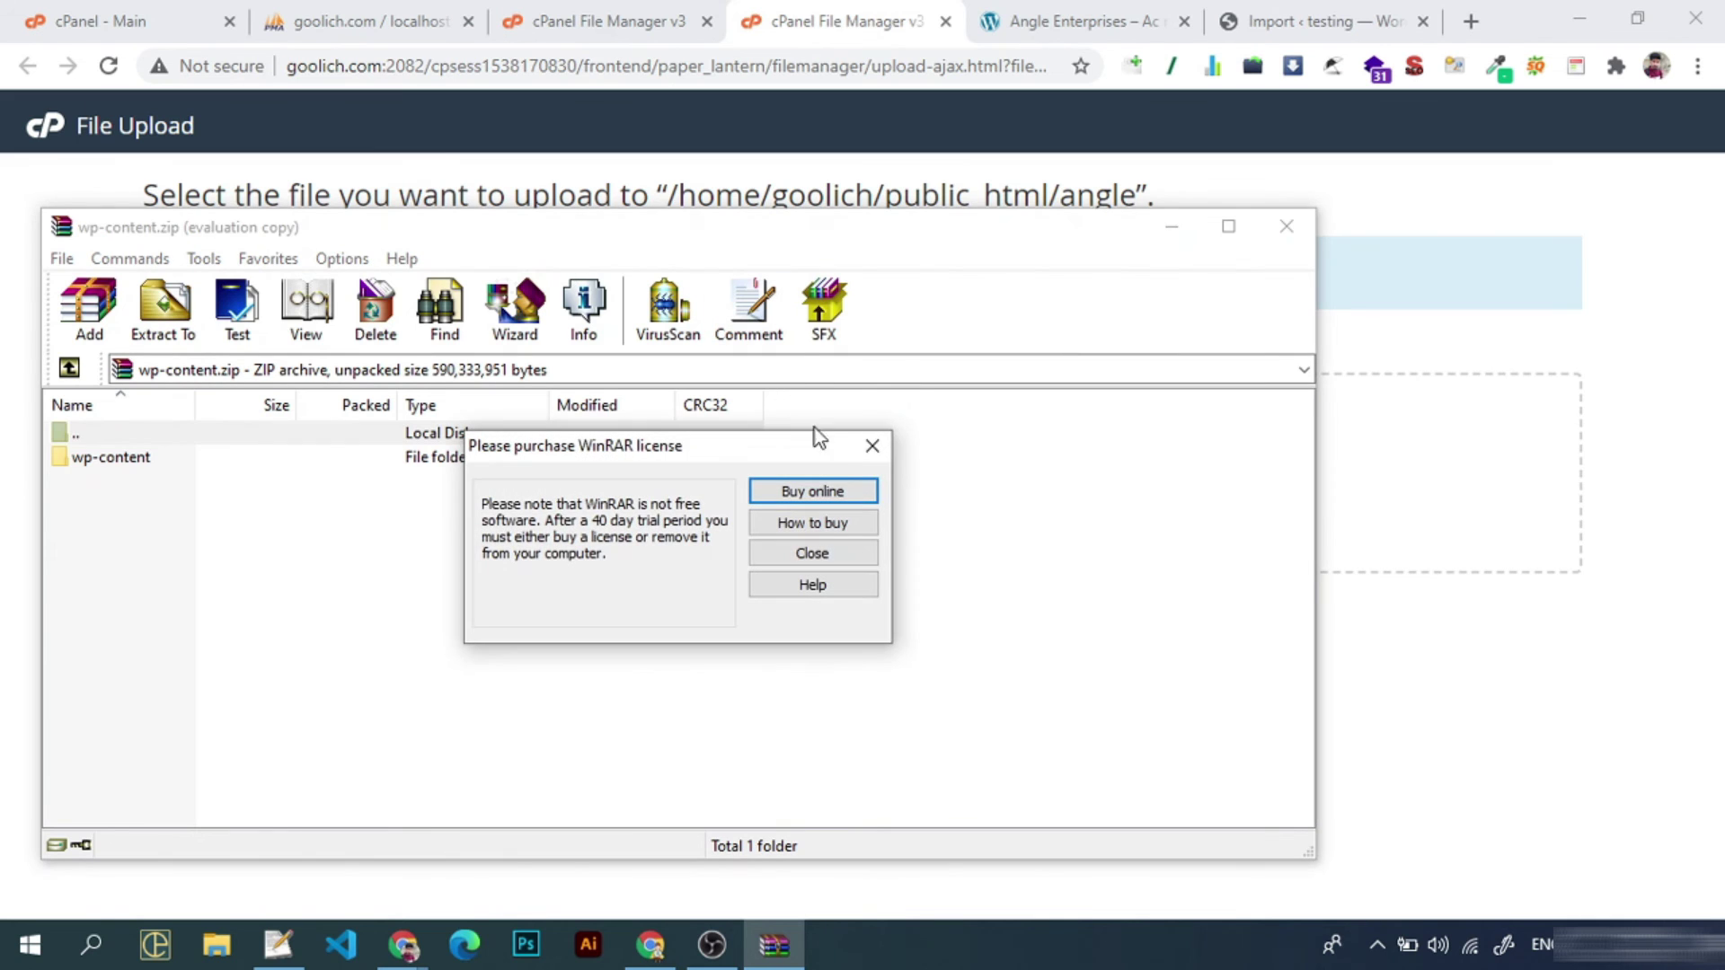
Upload wp-content.zip from Downloads into the public_html/angle folder.
{"action": "left_click", "coordinate": [869, 446]}
{"action": "left_click", "coordinate": [1286, 226]}
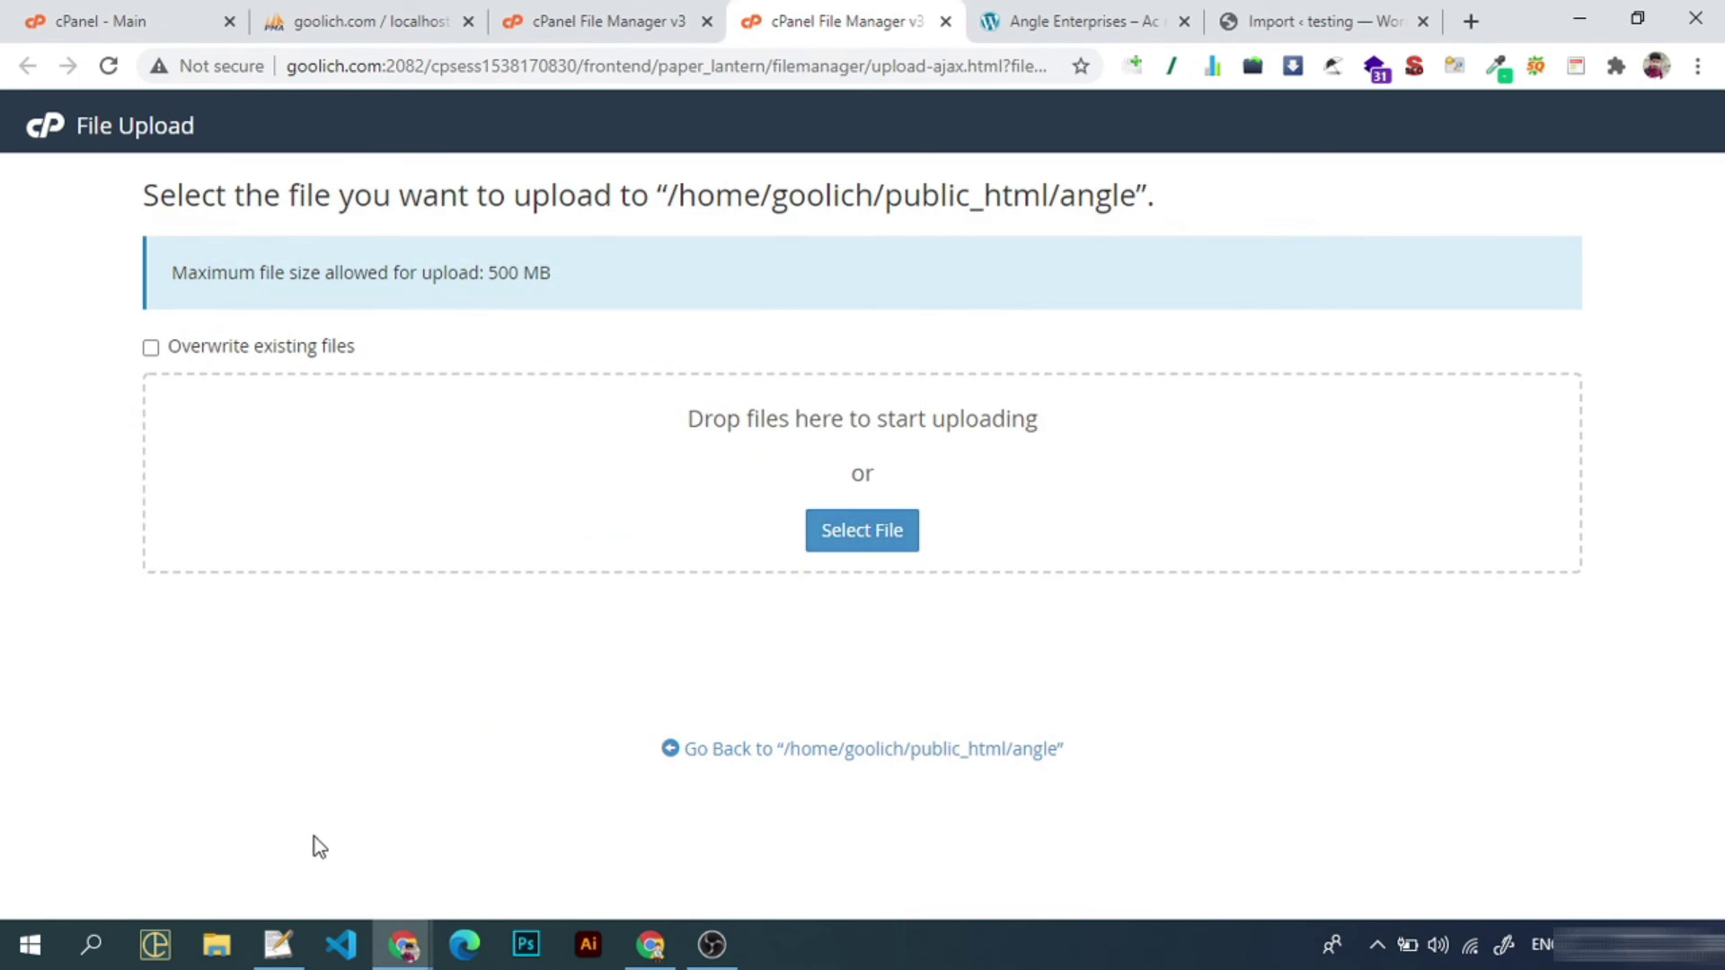
{"action": "left_click", "coordinate": [217, 948]}
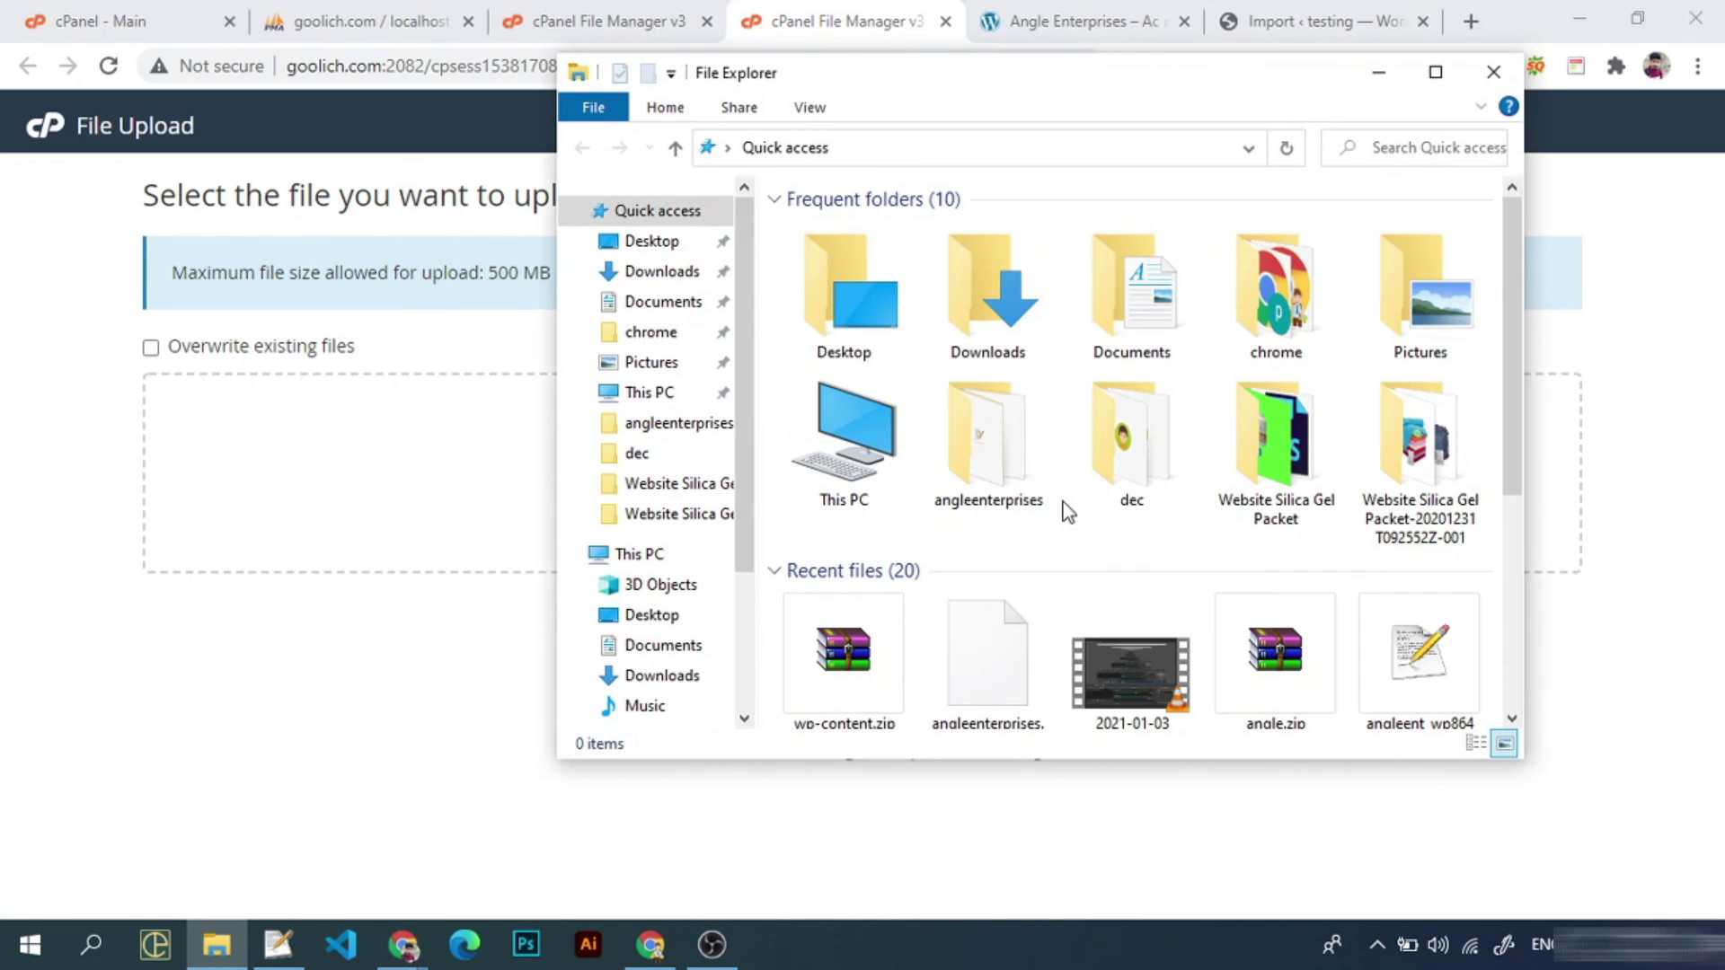
{"action": "left_click", "coordinate": [642, 271]}
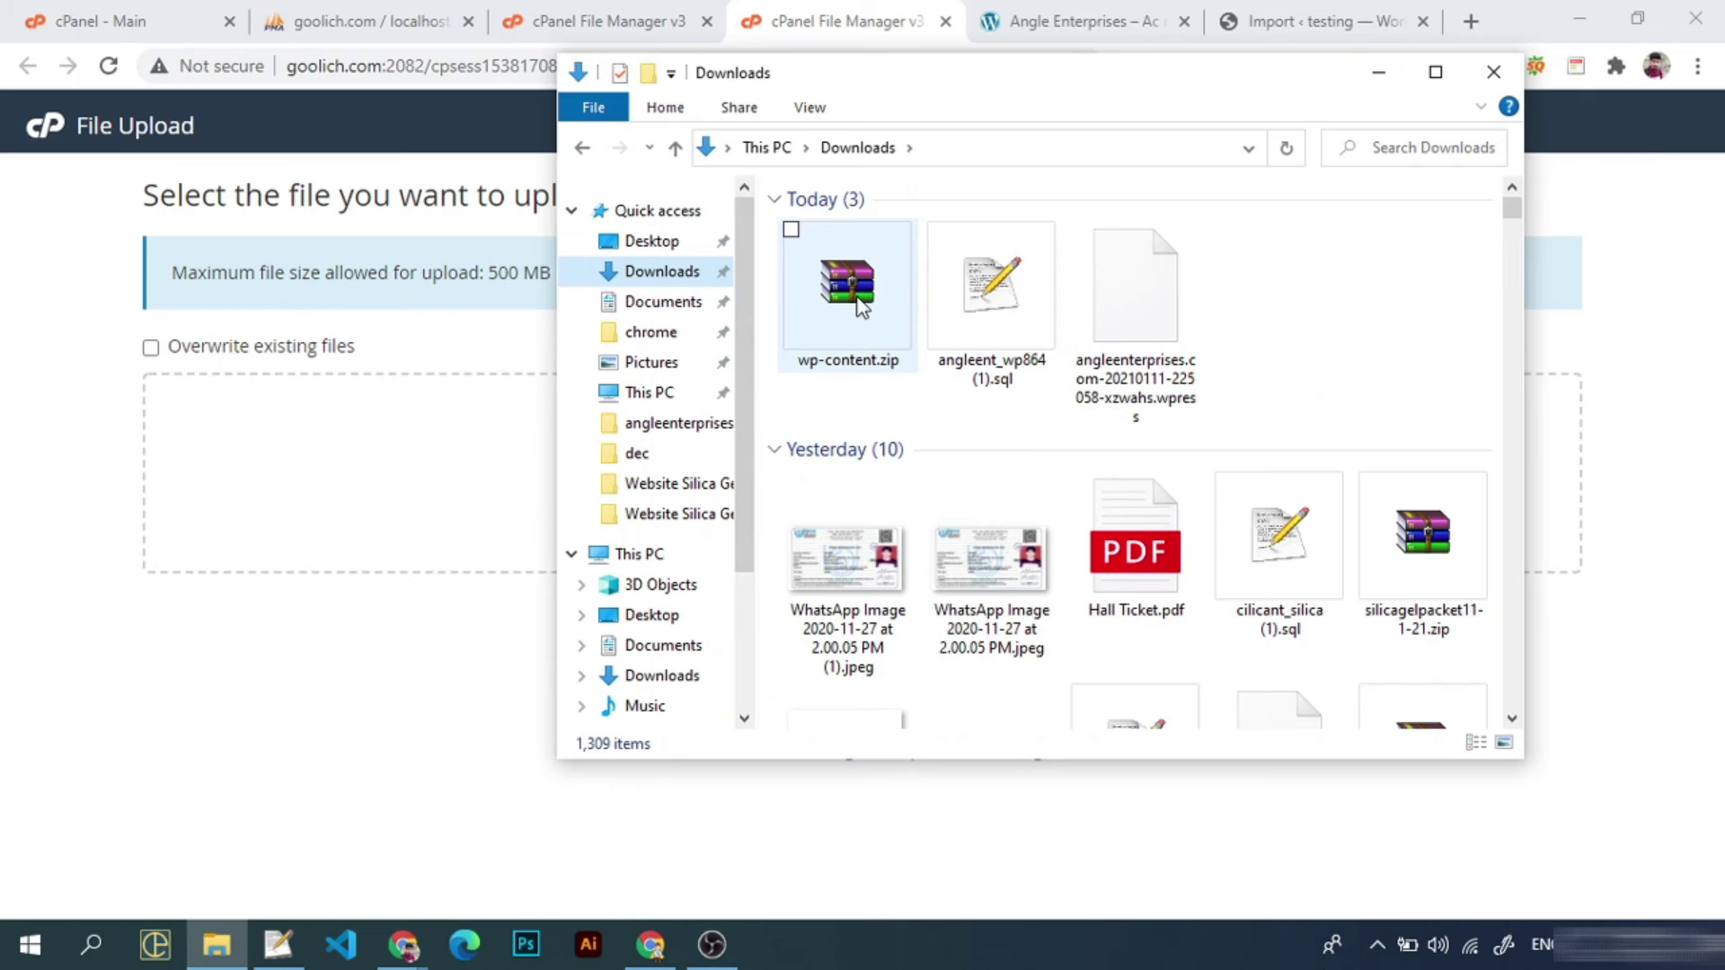
{"action": "left_click_drag", "start_coordinate": [869, 298], "coordinate": [359, 519]}
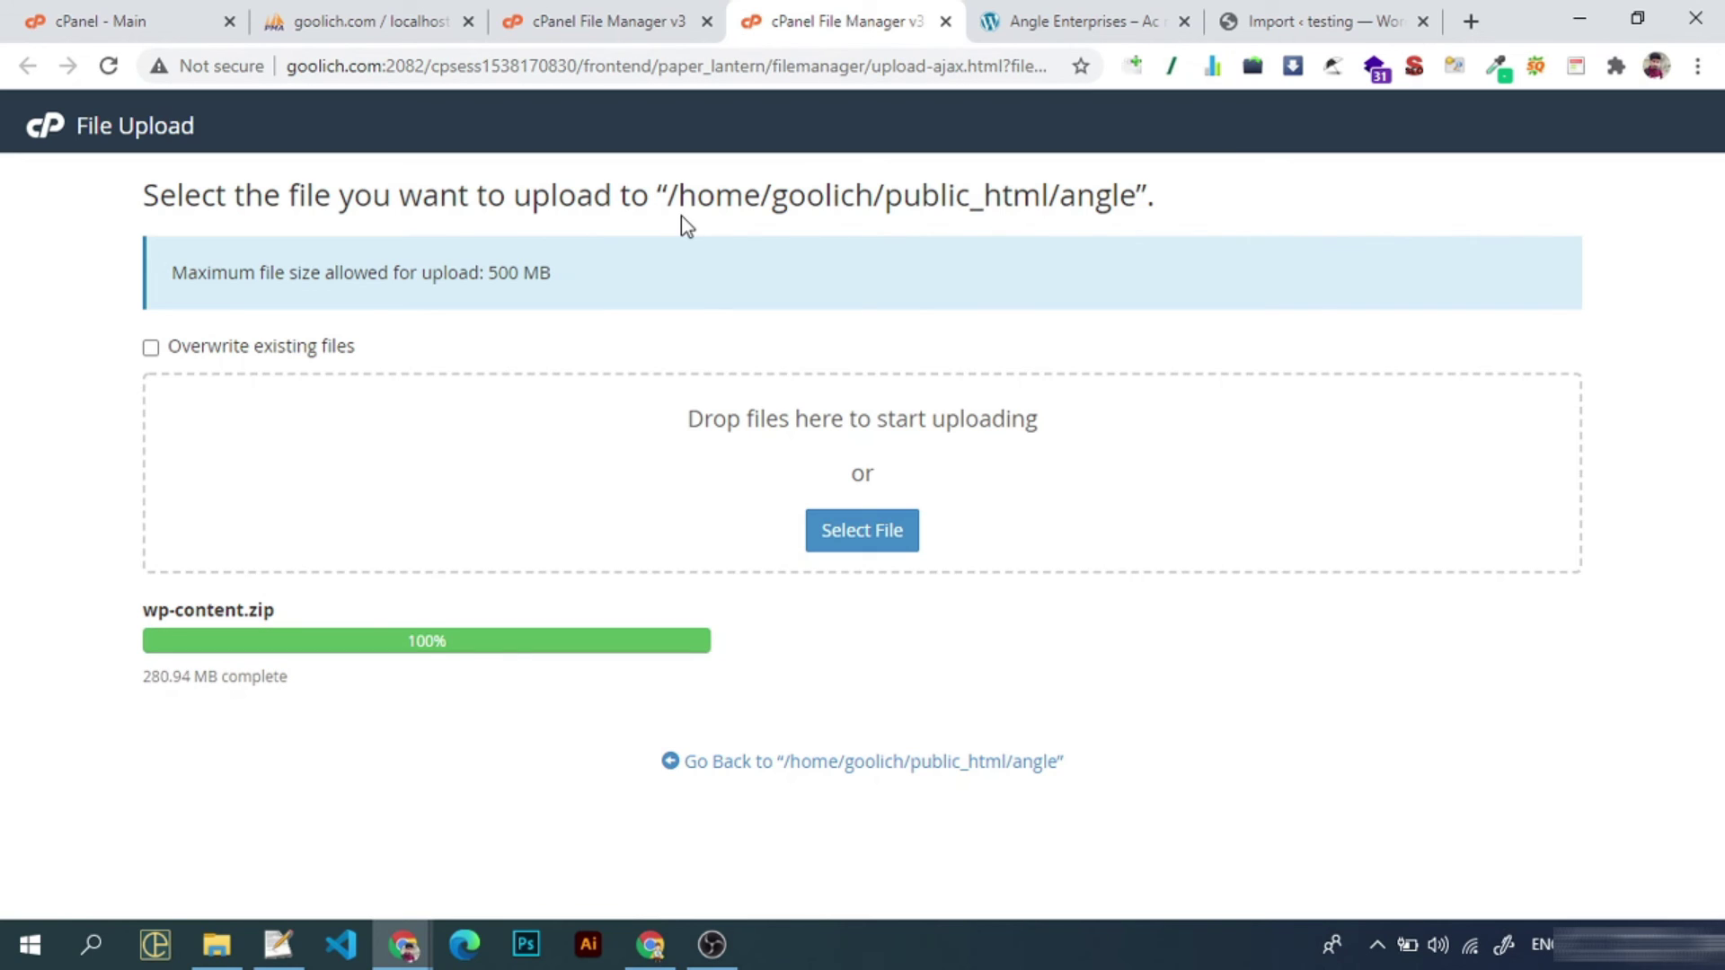
{"action": "left_click", "coordinate": [934, 765]}
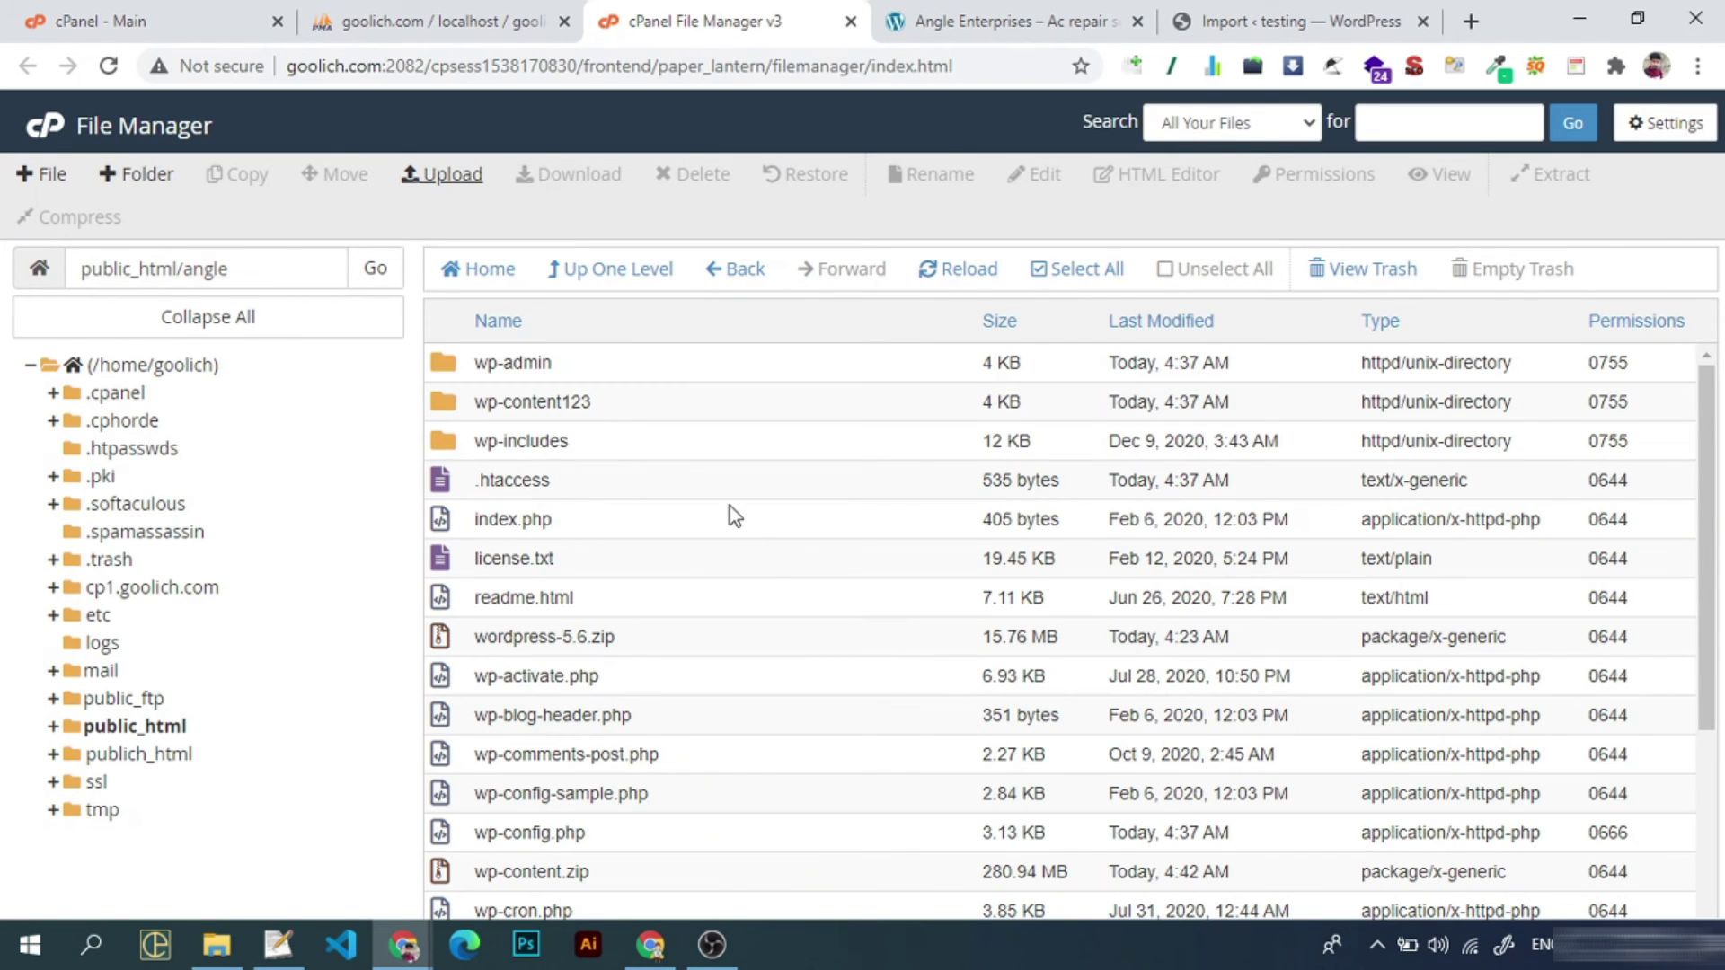
Extract wp-content.zip into /public_html/angle and dismiss the results.
{"action": "scroll", "coordinate": [676, 660], "scroll_direction": "down", "scroll_amount": 1}
{"action": "left_click", "coordinate": [662, 744]}
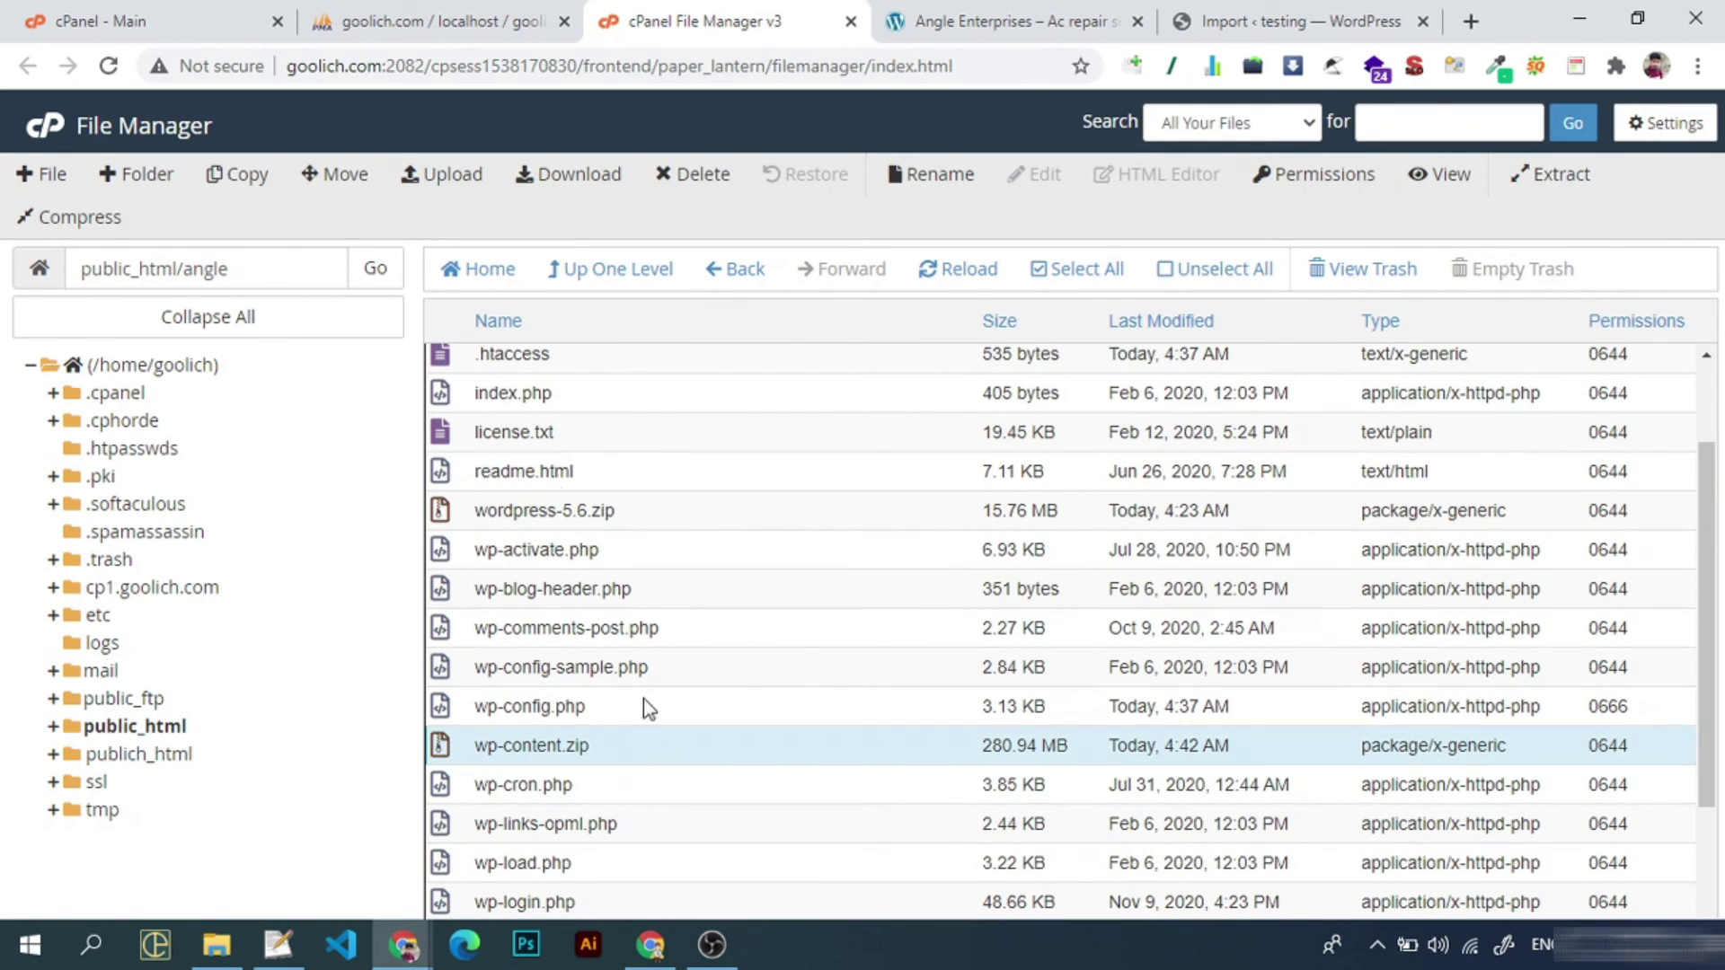
{"action": "left_click", "coordinate": [1538, 176]}
{"action": "left_click", "coordinate": [1058, 632]}
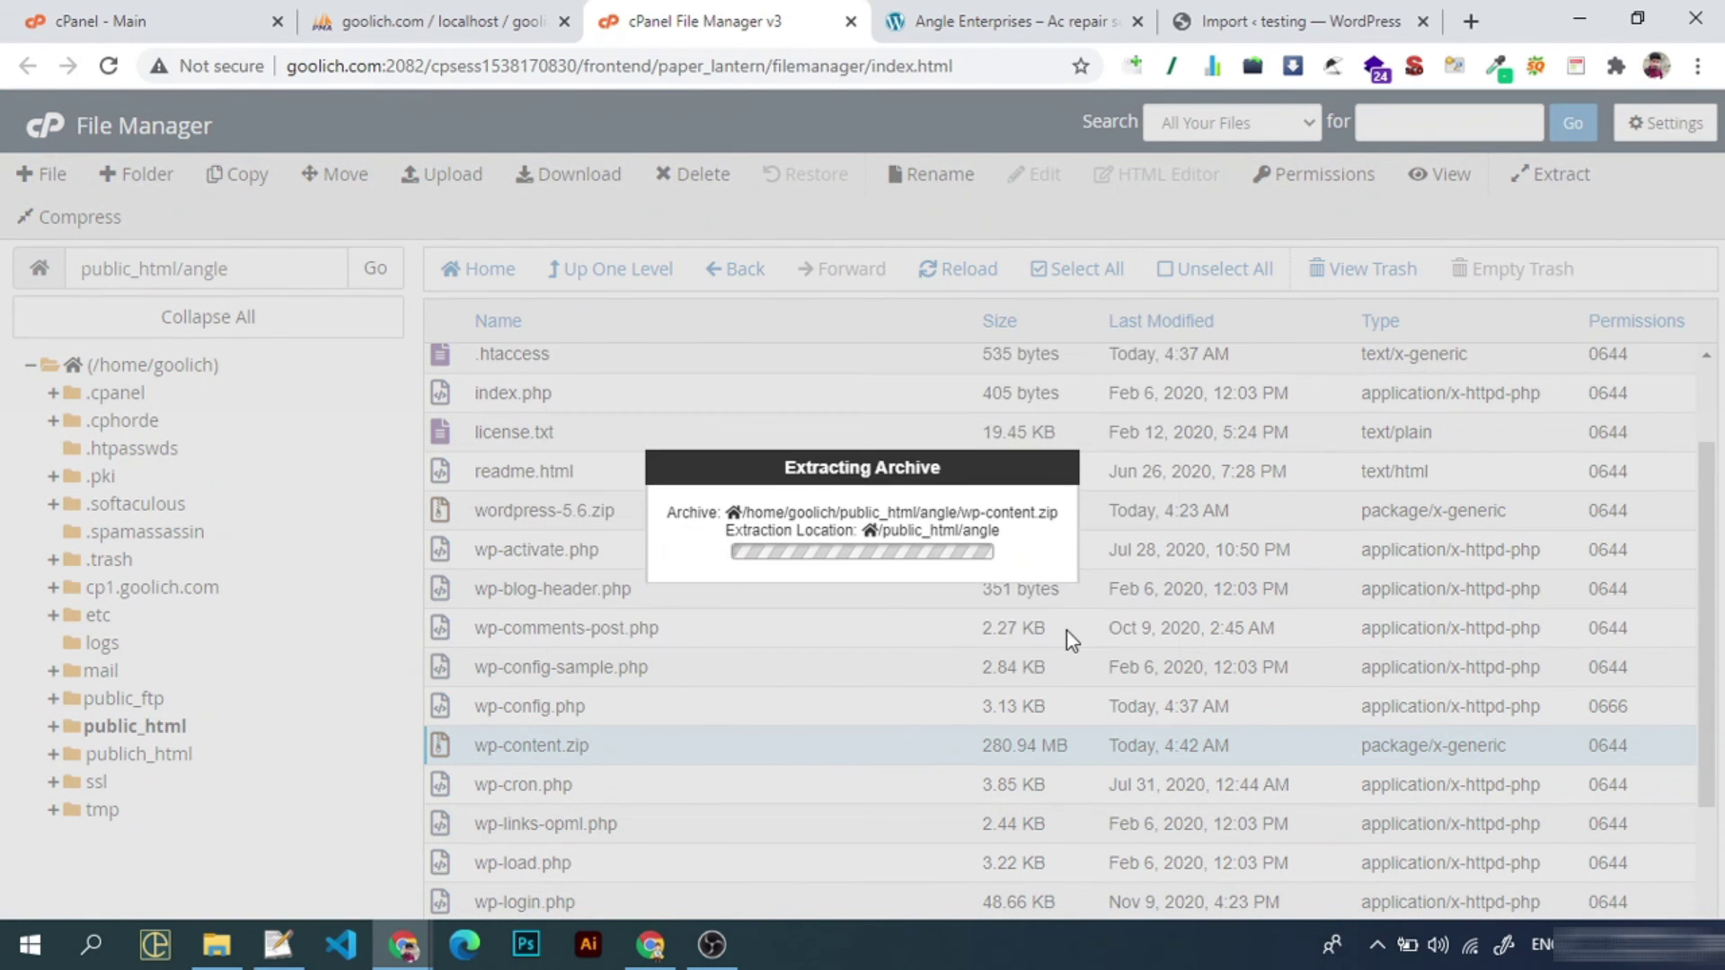
{"action": "left_click", "coordinate": [1270, 760]}
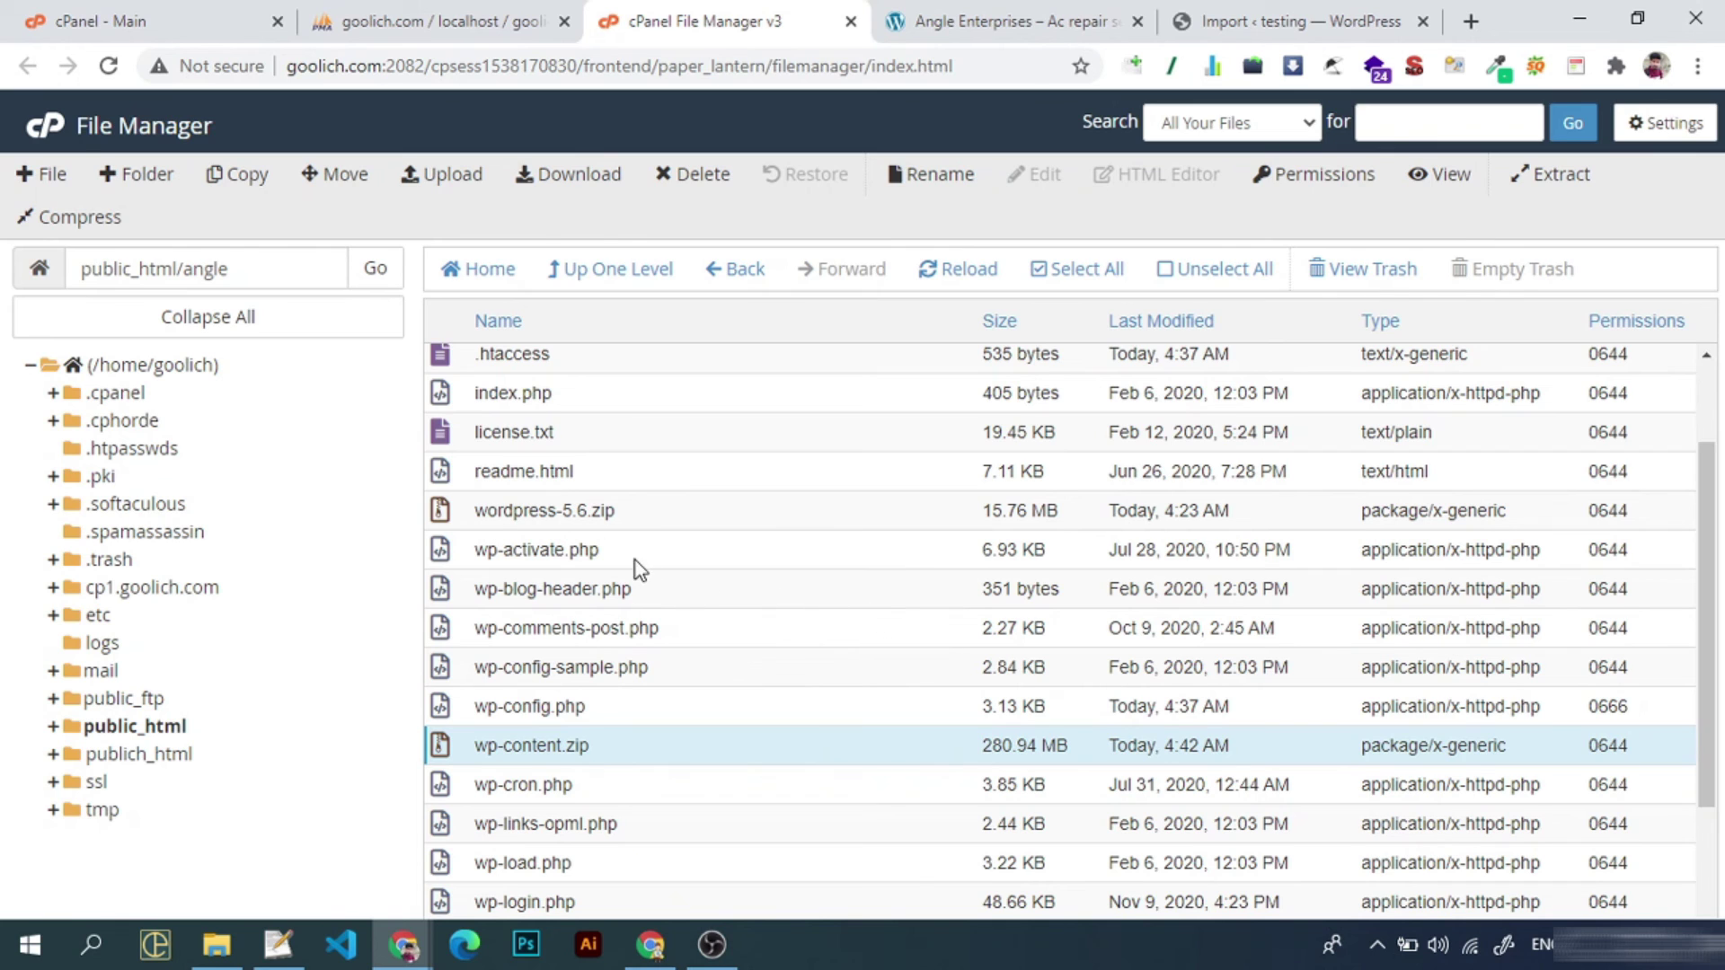
Select all 12 wprl_ tables in goolich_angle, drop them, and reload the empty database.
{"action": "left_click", "coordinate": [419, 9]}
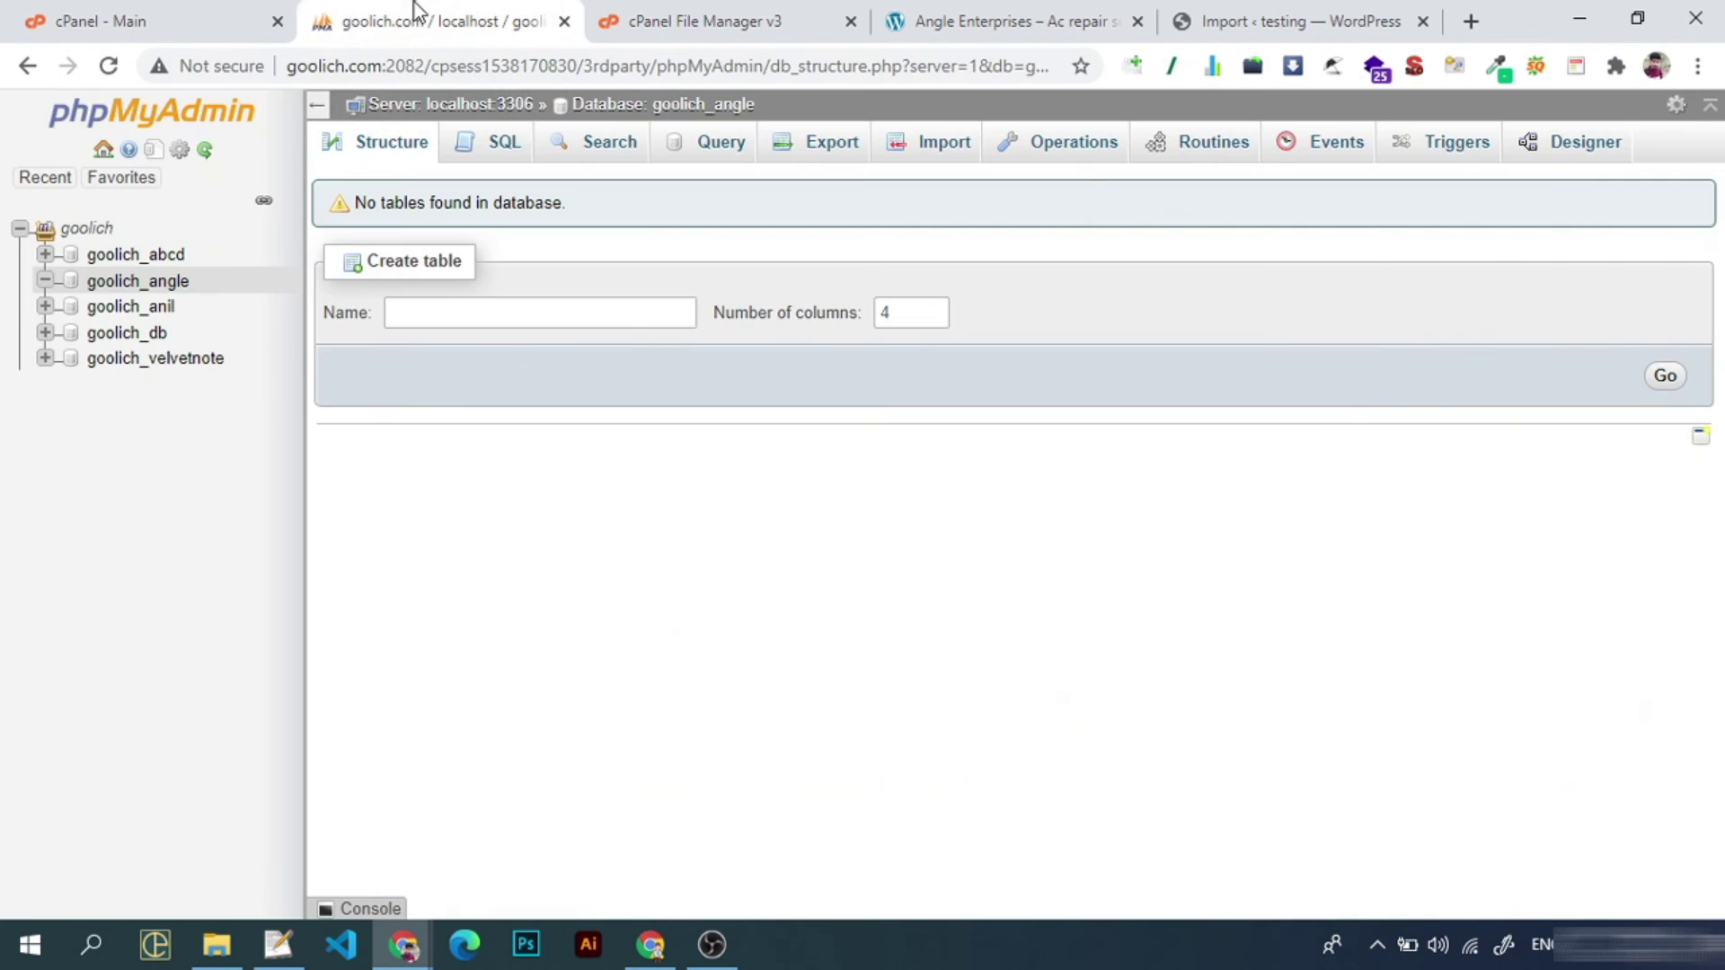
{"action": "left_click", "coordinate": [135, 281]}
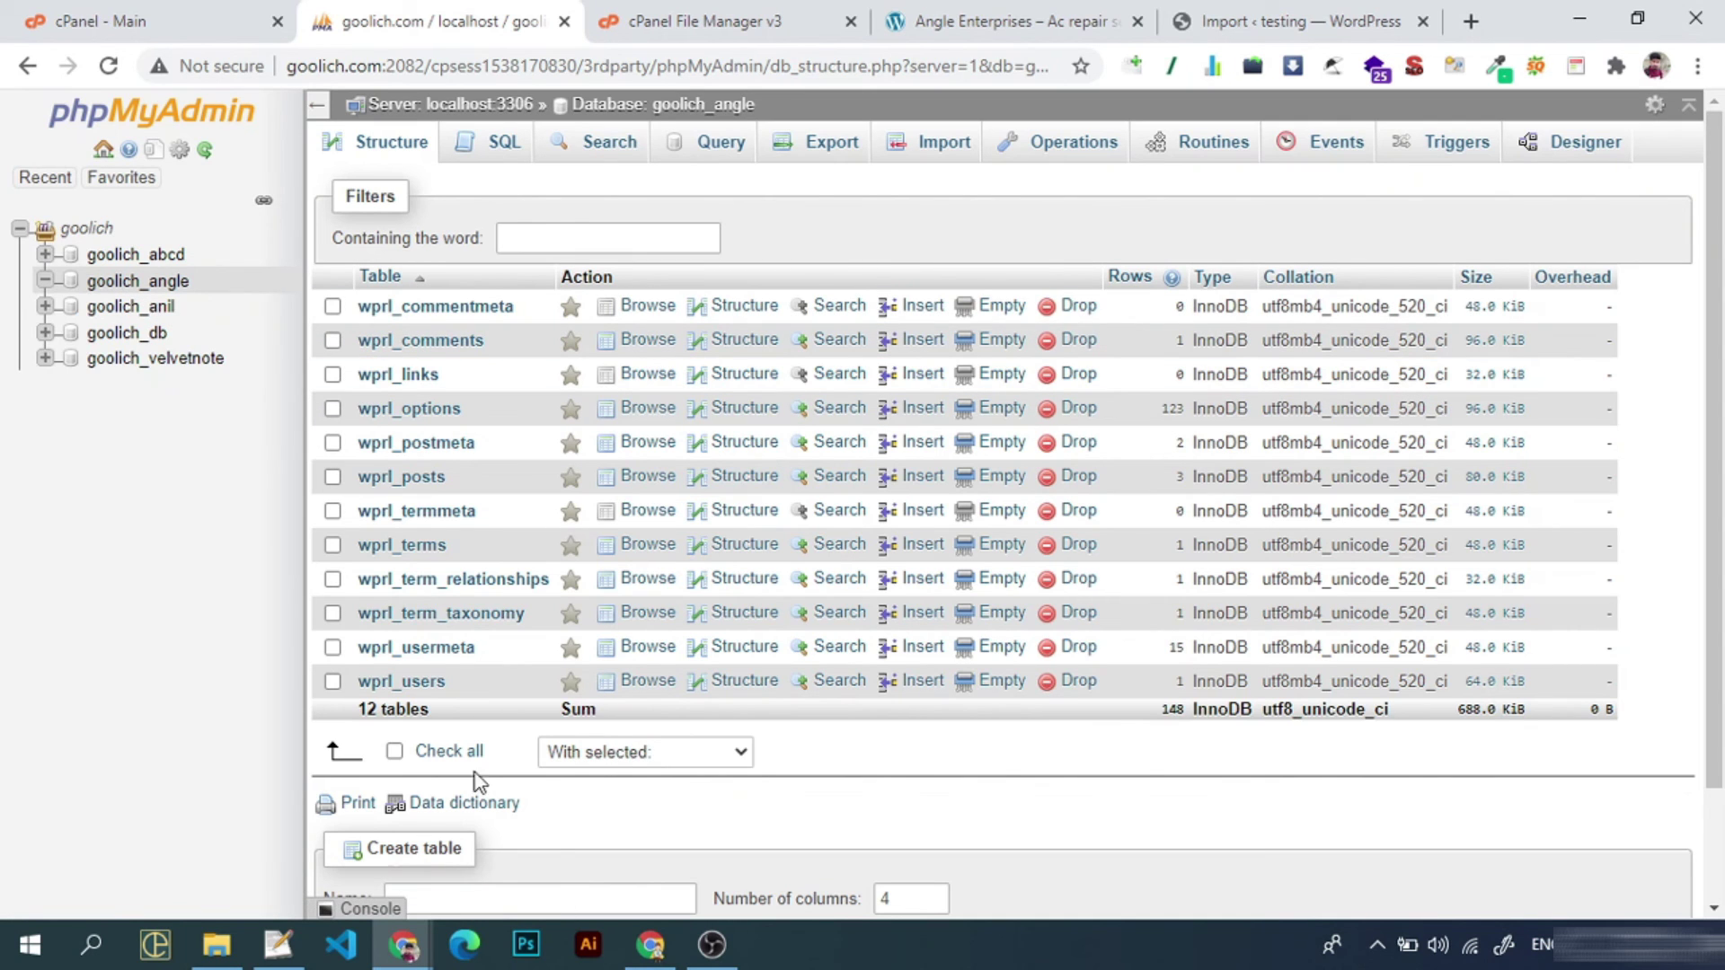
{"action": "left_click", "coordinate": [444, 752]}
{"action": "left_click", "coordinate": [641, 759]}
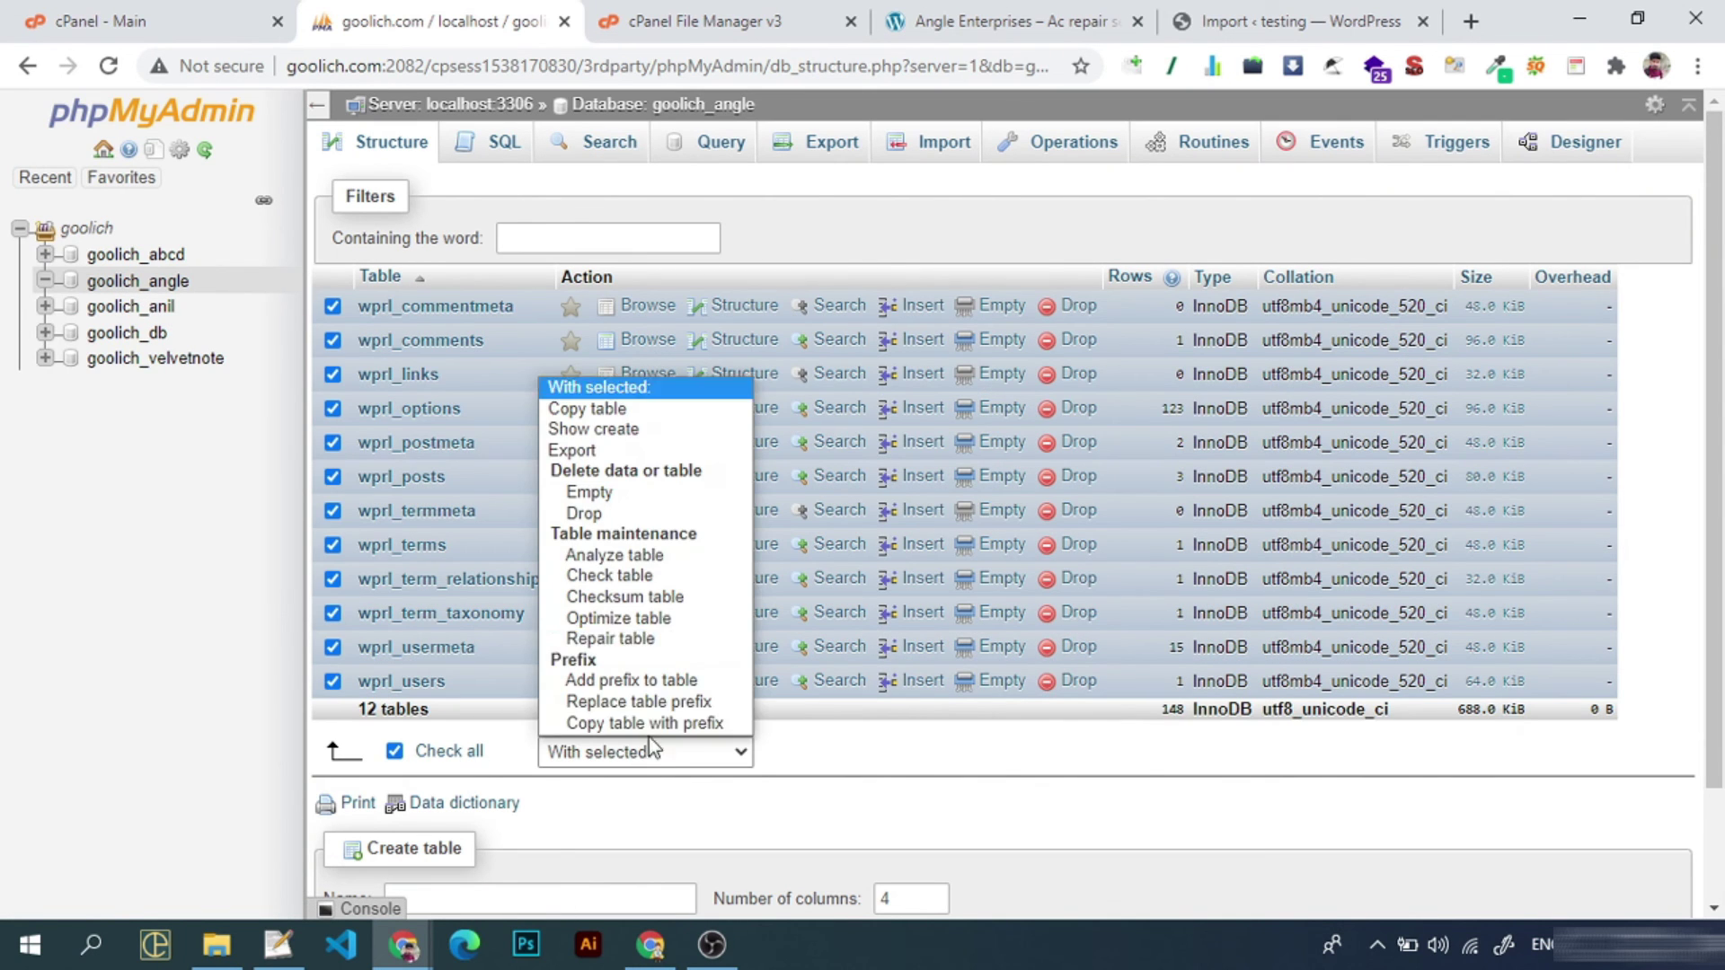
{"action": "left_click", "coordinate": [596, 512]}
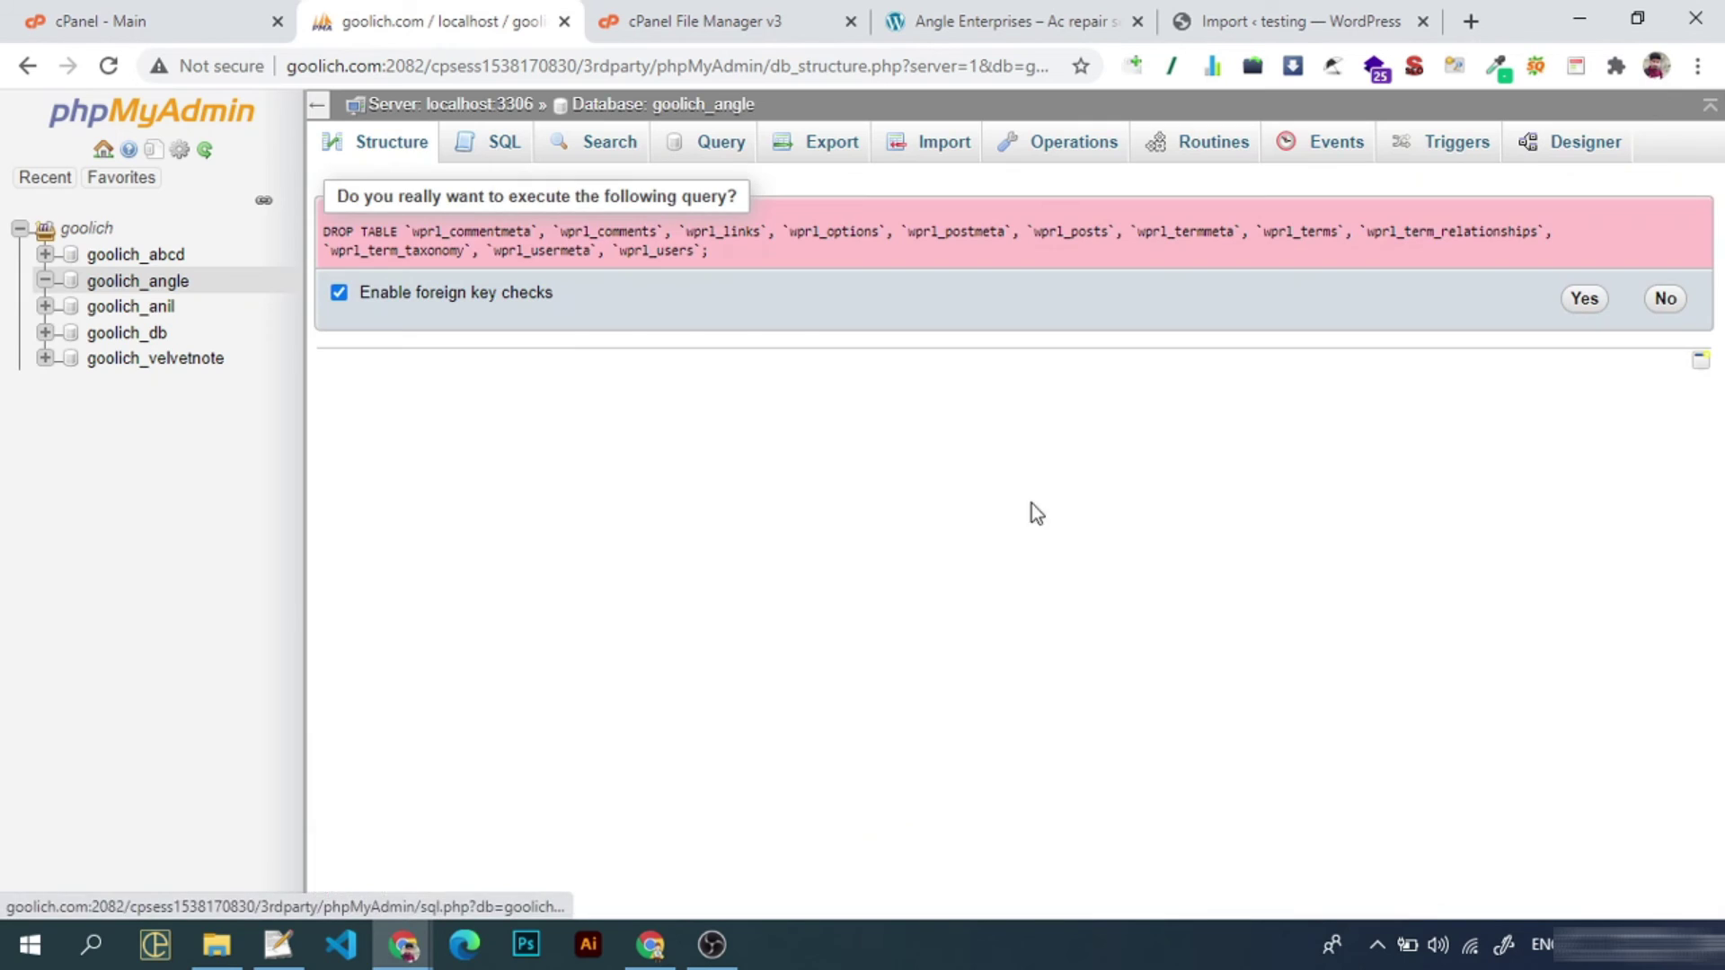
{"action": "left_click", "coordinate": [1585, 300]}
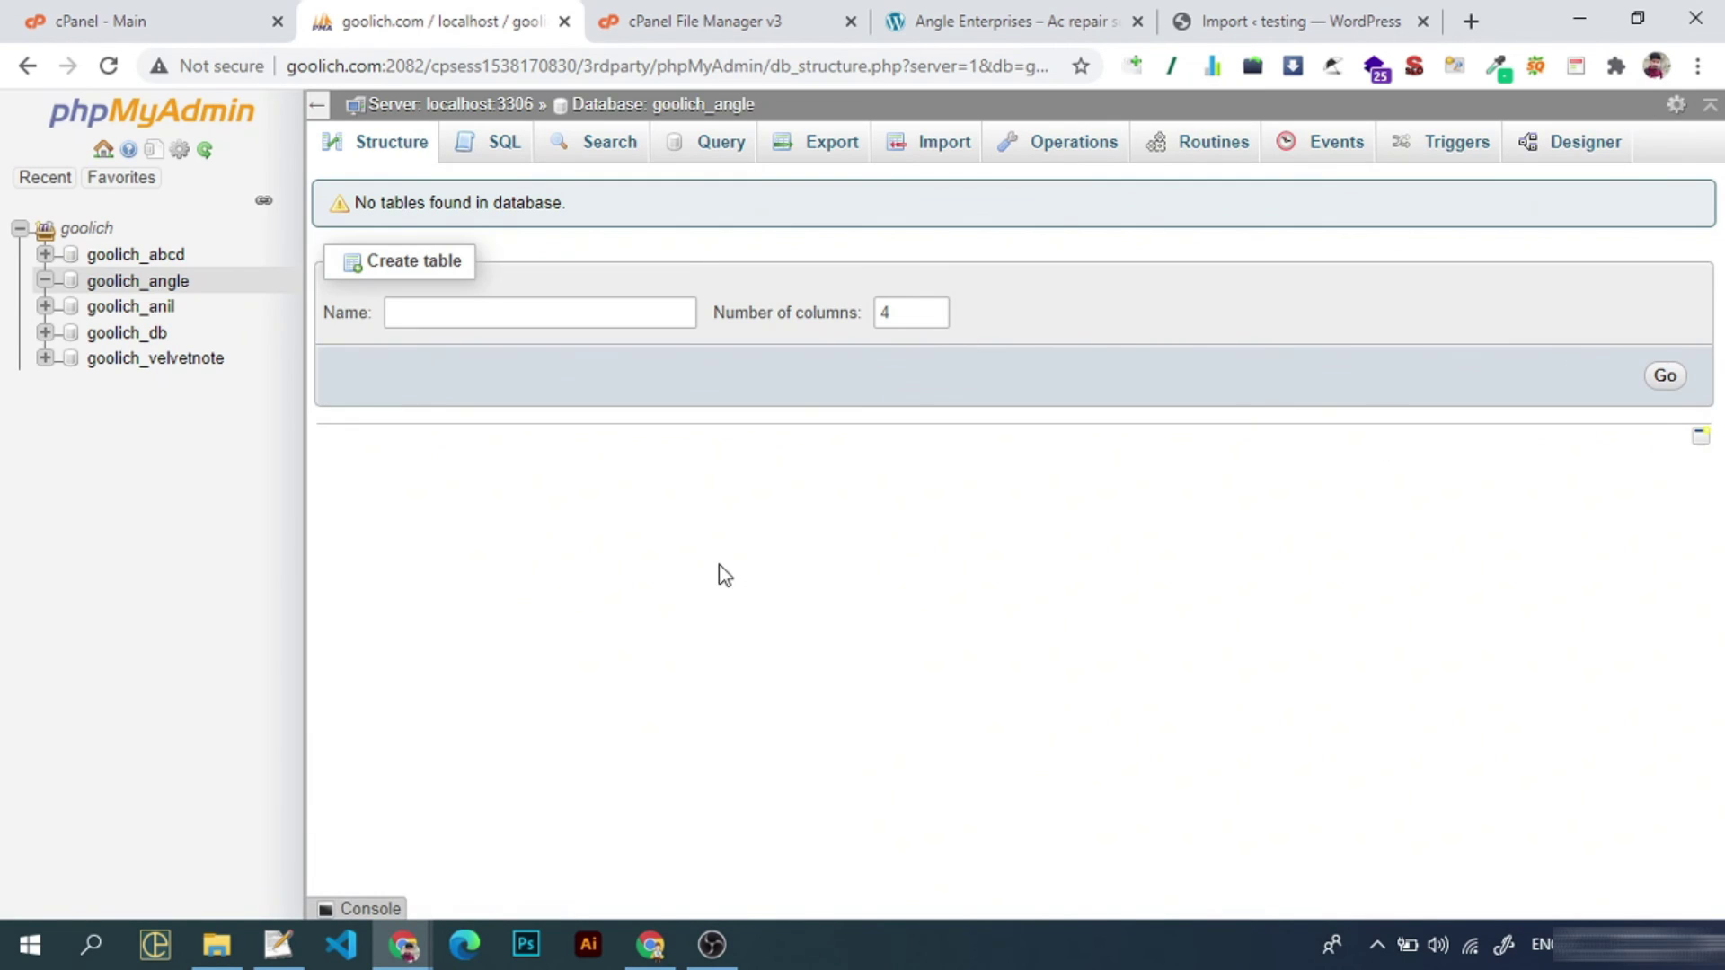
{"action": "left_click", "coordinate": [137, 289]}
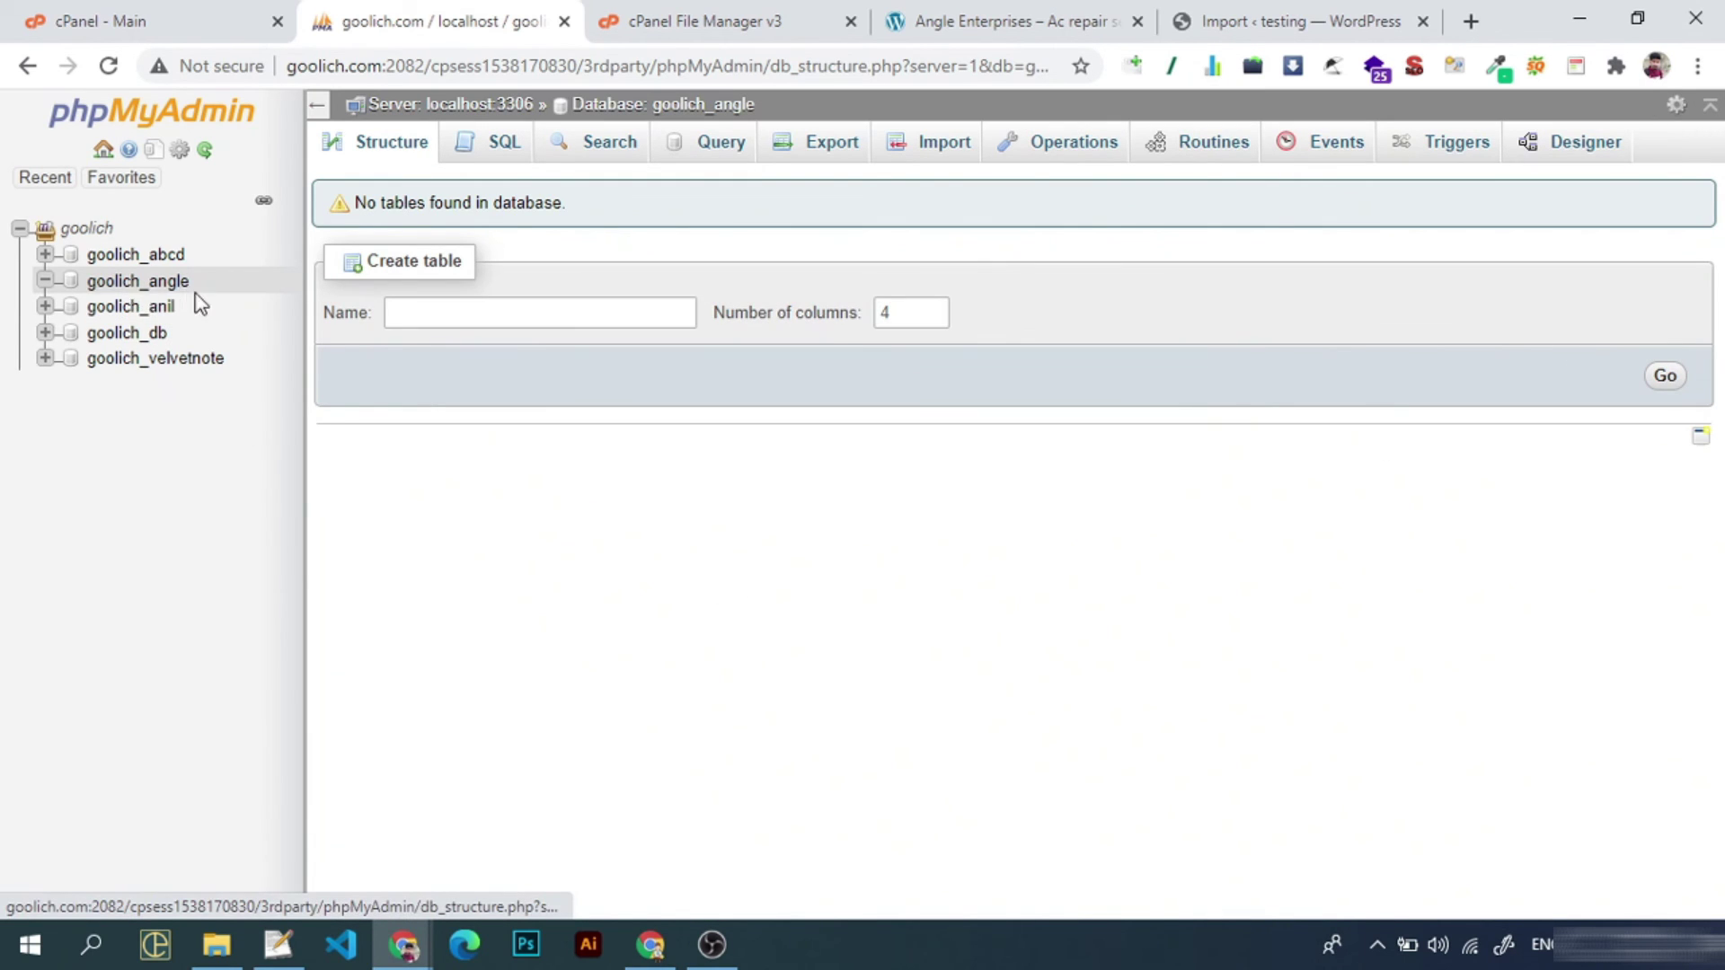
Import angleent_wp864 (1).sql into goolich_angle and open the wprl_options table.
{"action": "left_click", "coordinate": [945, 149]}
{"action": "left_click", "coordinate": [567, 395]}
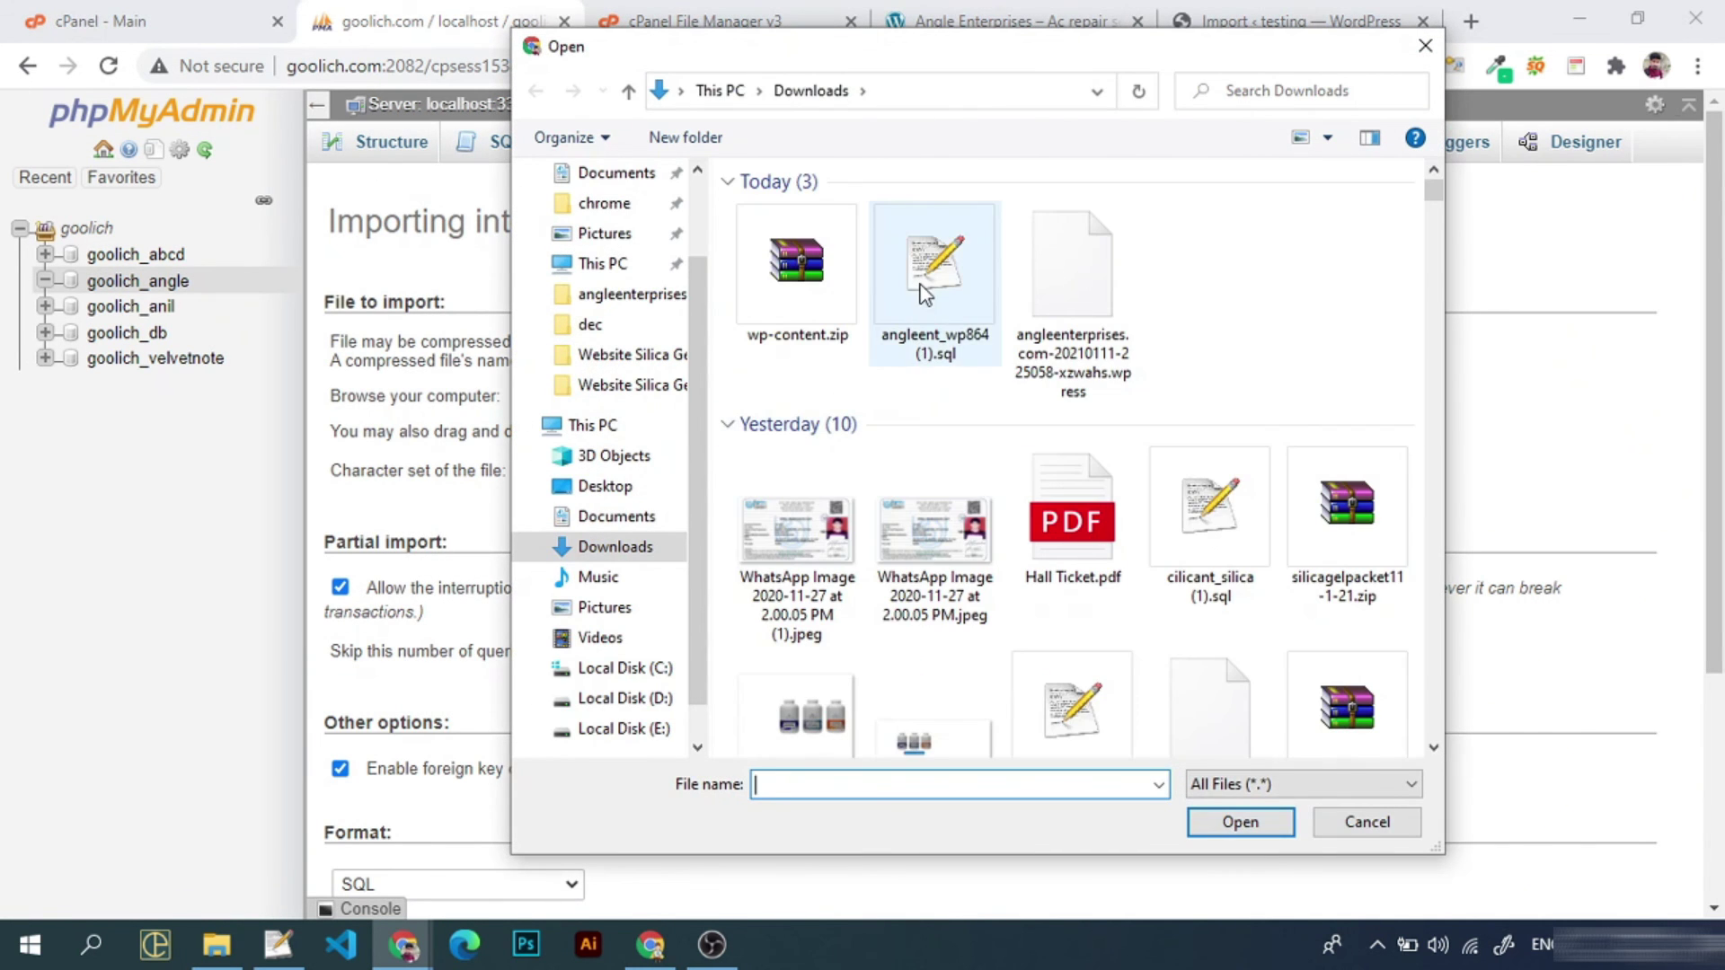
{"action": "double_click", "coordinate": [922, 292]}
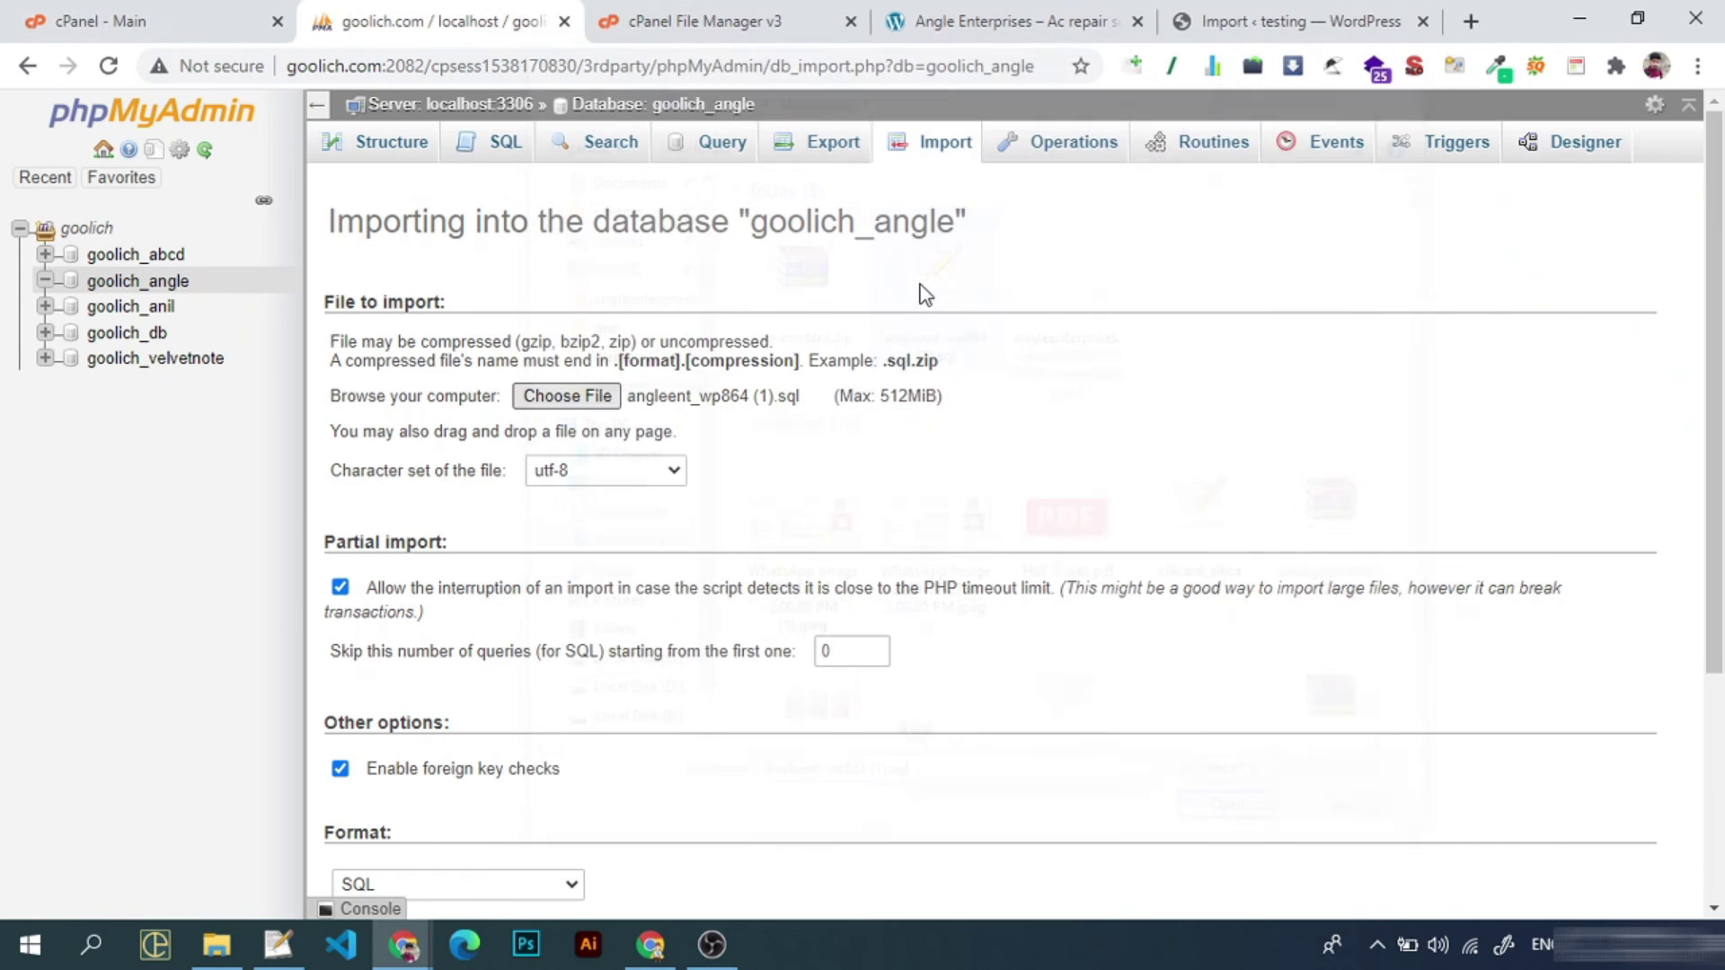
{"action": "scroll", "coordinate": [477, 719], "scroll_direction": "down", "scroll_amount": 4}
{"action": "left_click", "coordinate": [371, 812]}
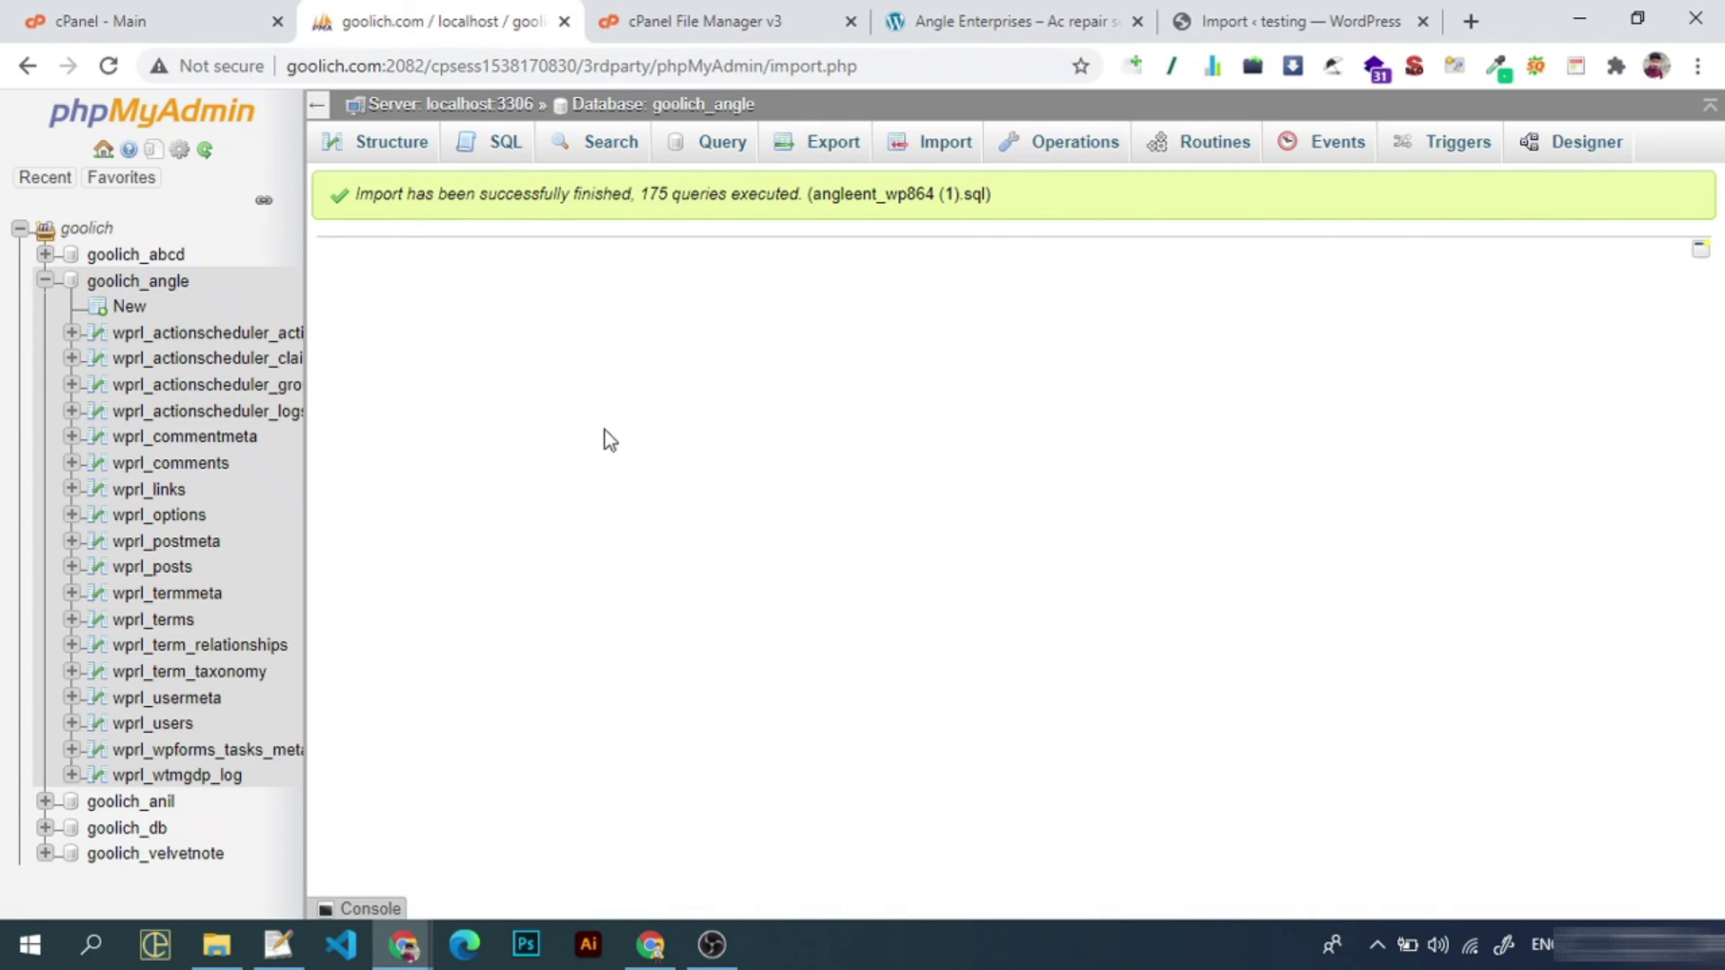
{"action": "left_click", "coordinate": [196, 519]}
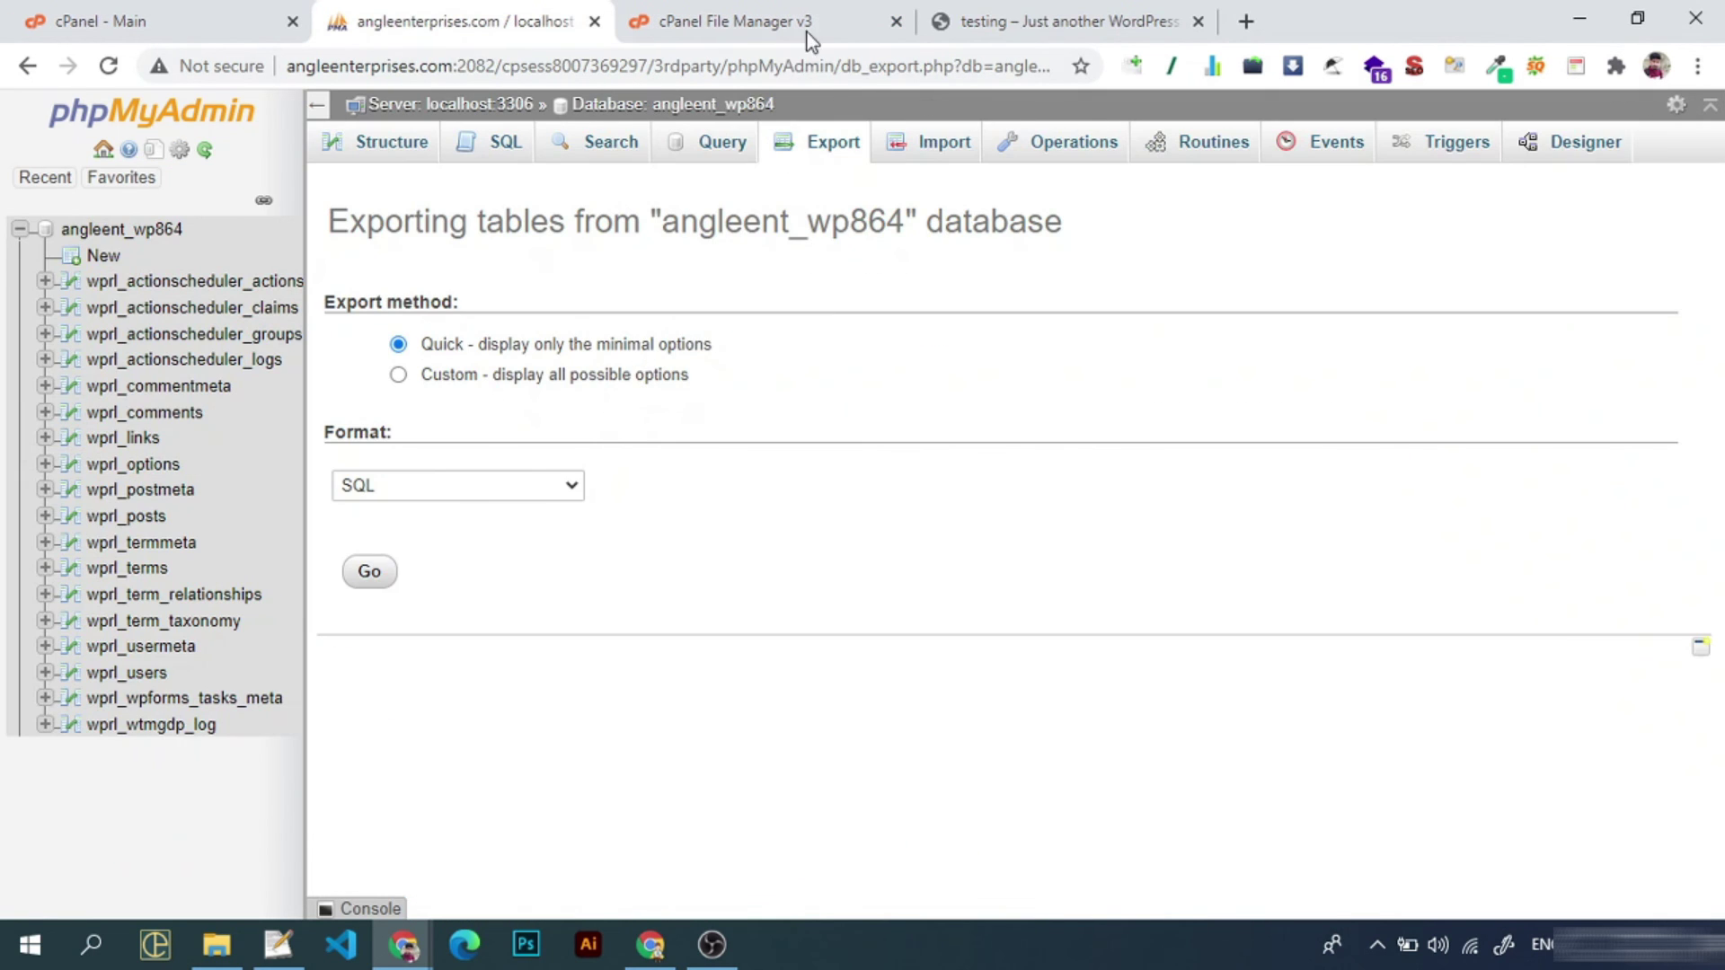
{"action": "left_click", "coordinate": [1020, 5]}
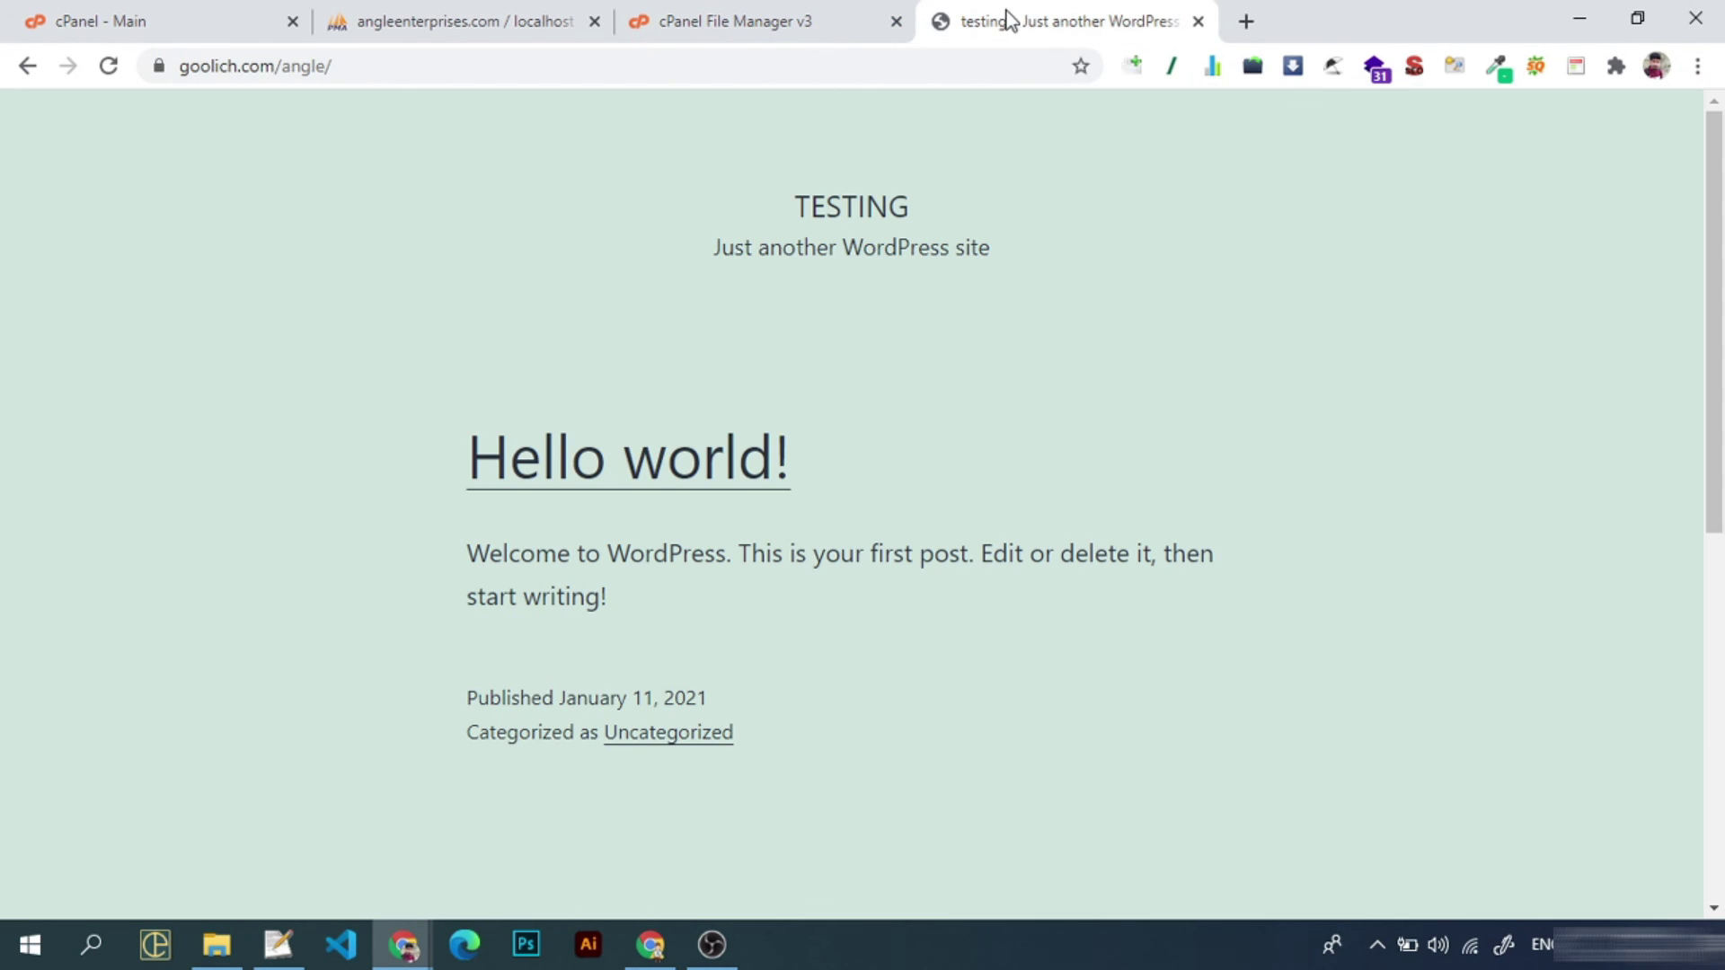
{"action": "left_click", "coordinate": [378, 68]}
{"action": "key", "text": "ctrl+c"}
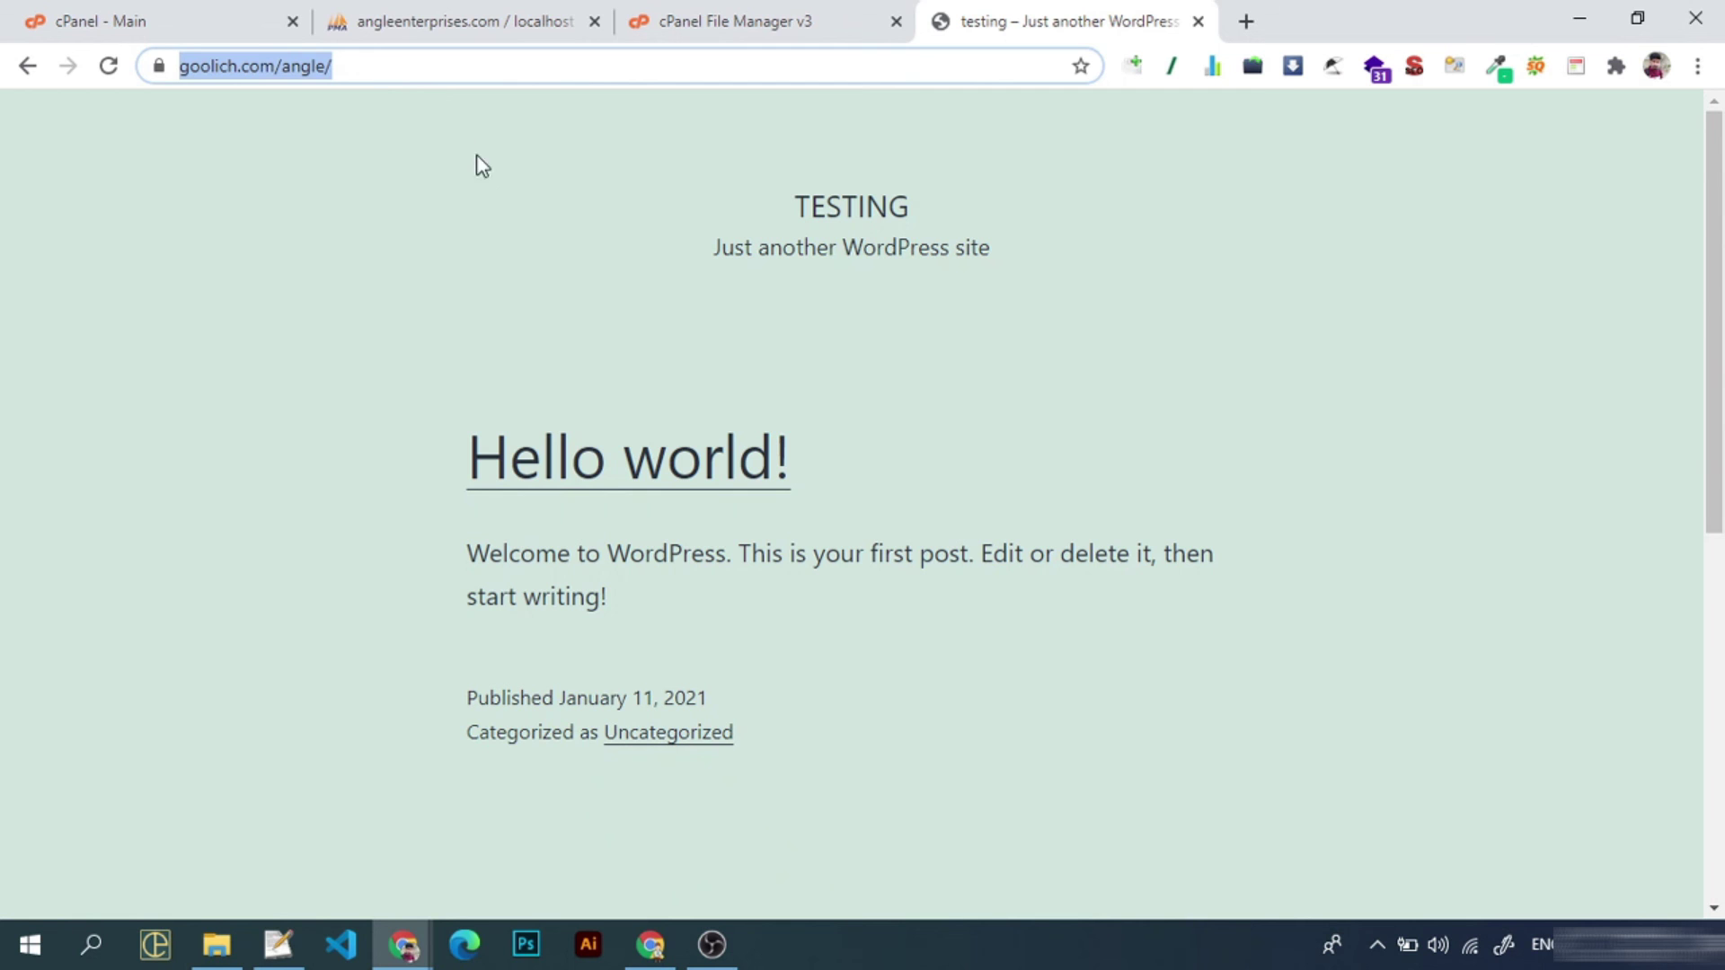
{"action": "key", "text": "alt+Tab"}
{"action": "key", "text": "Tab"}
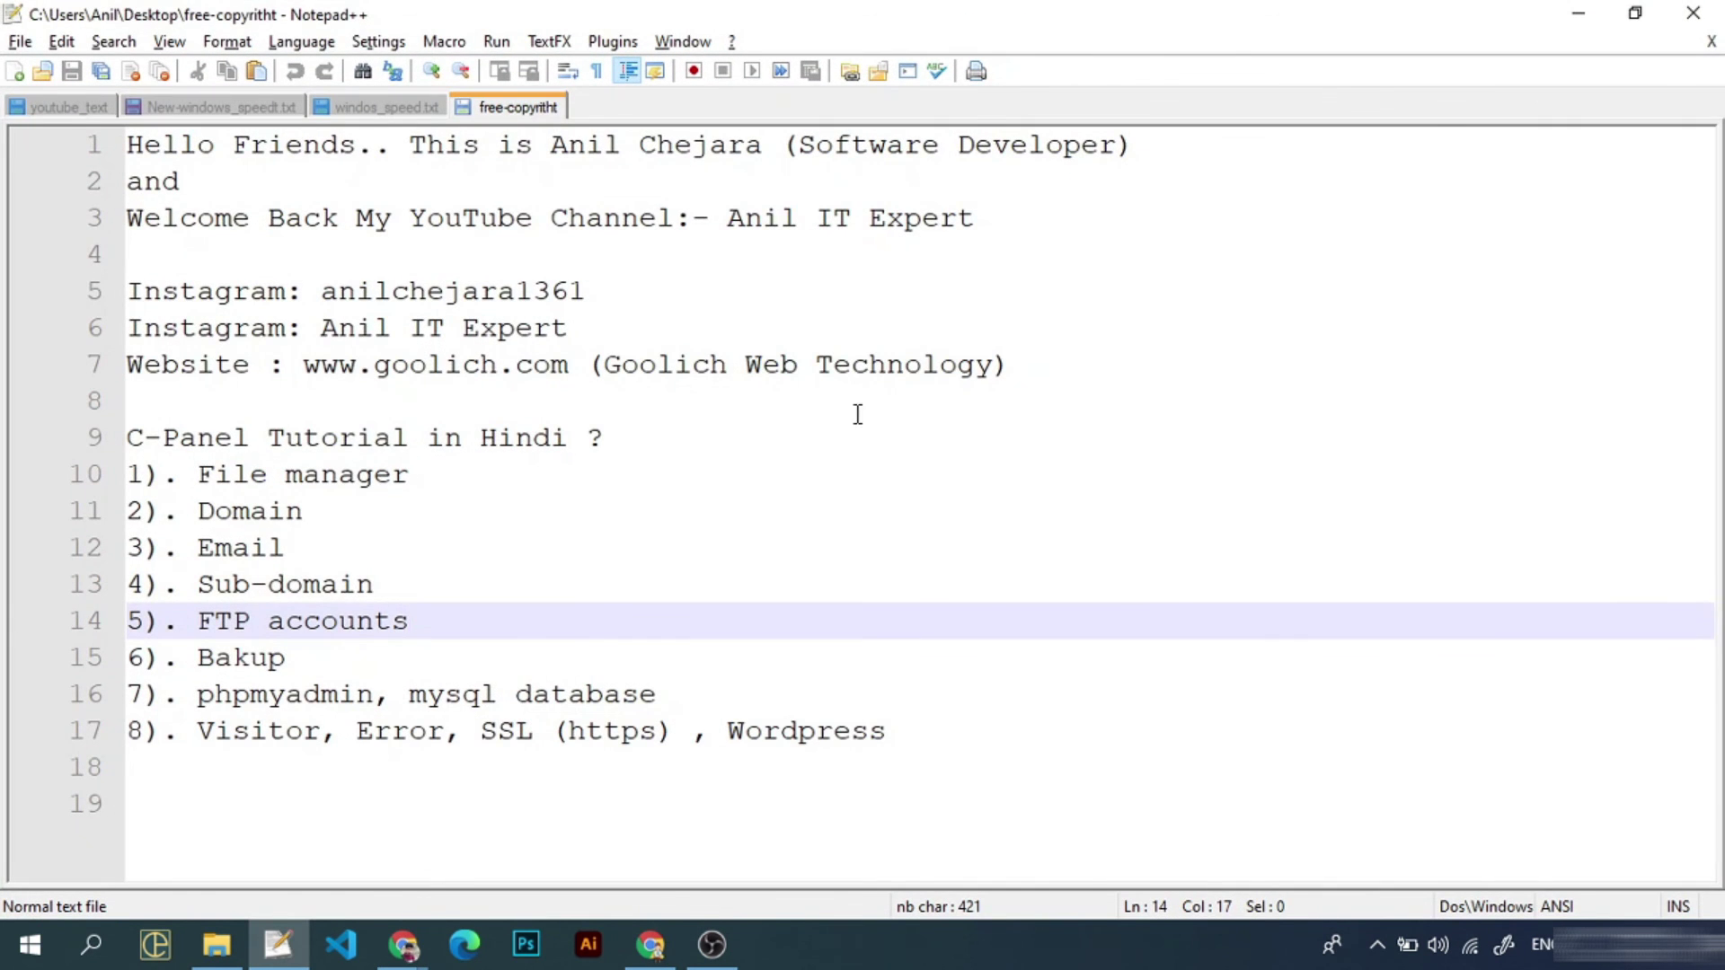
{"action": "key", "text": "alt+Tab"}
{"action": "key", "text": "Tab"}
{"action": "double_click", "coordinate": [1011, 435]}
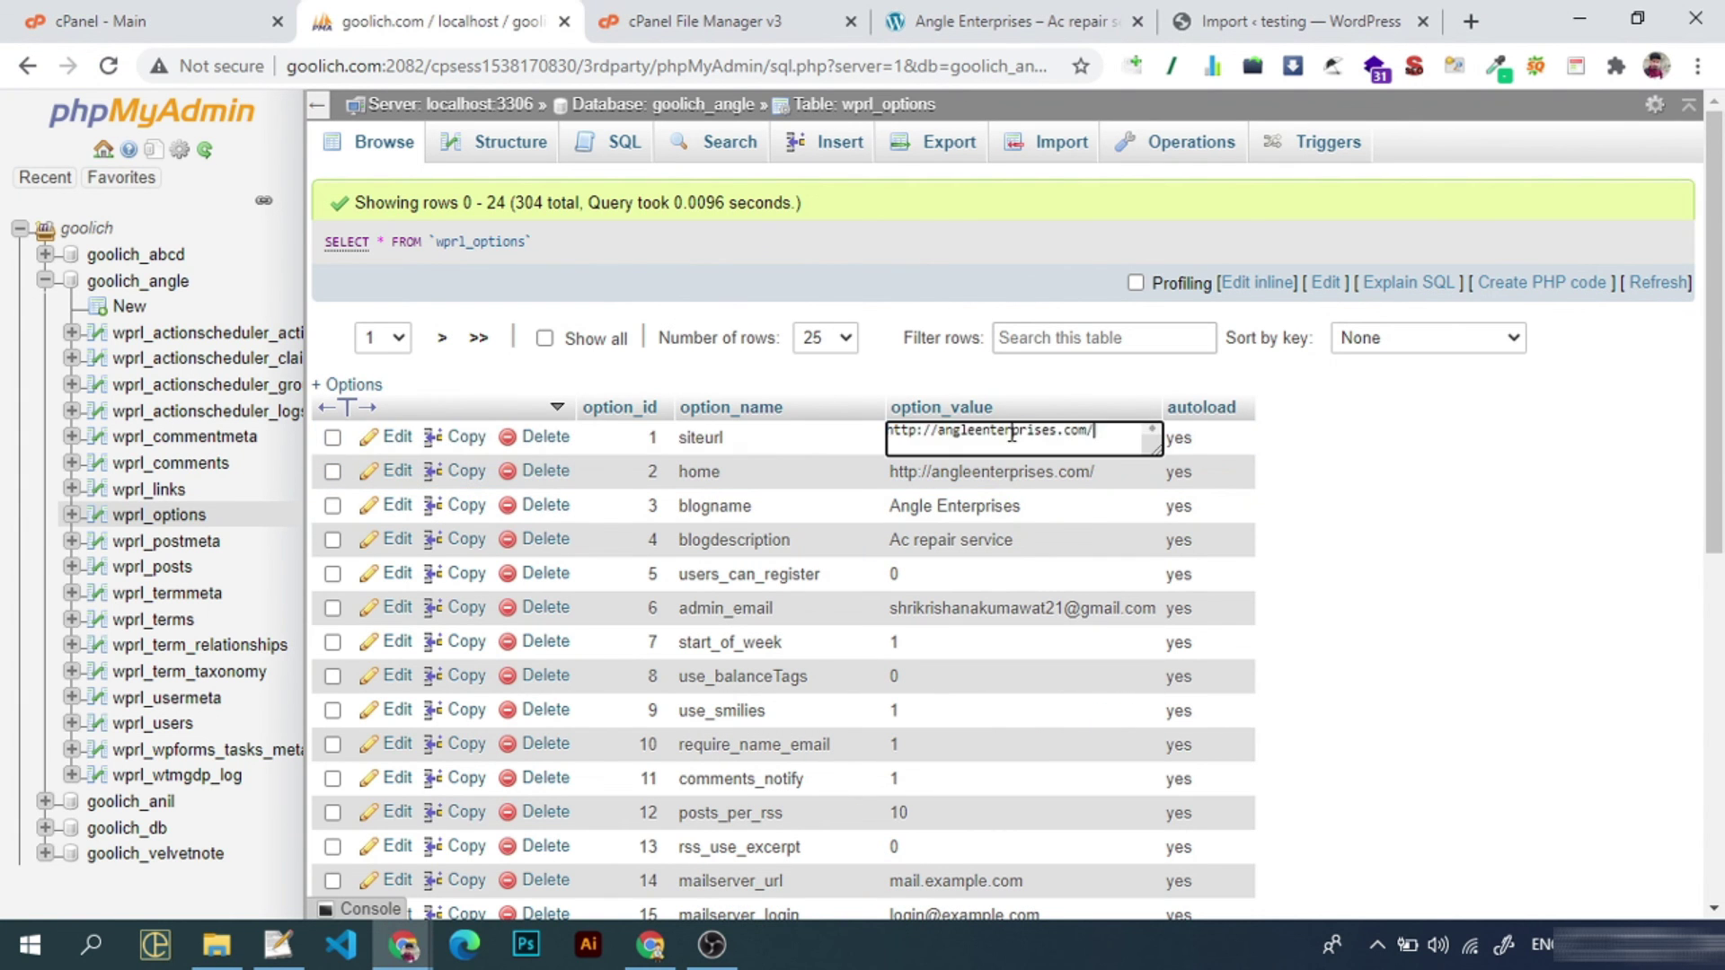
{"action": "key", "text": "ctrl+a"}
{"action": "key", "text": "ctrl+v"}
{"action": "key", "text": "Return"}
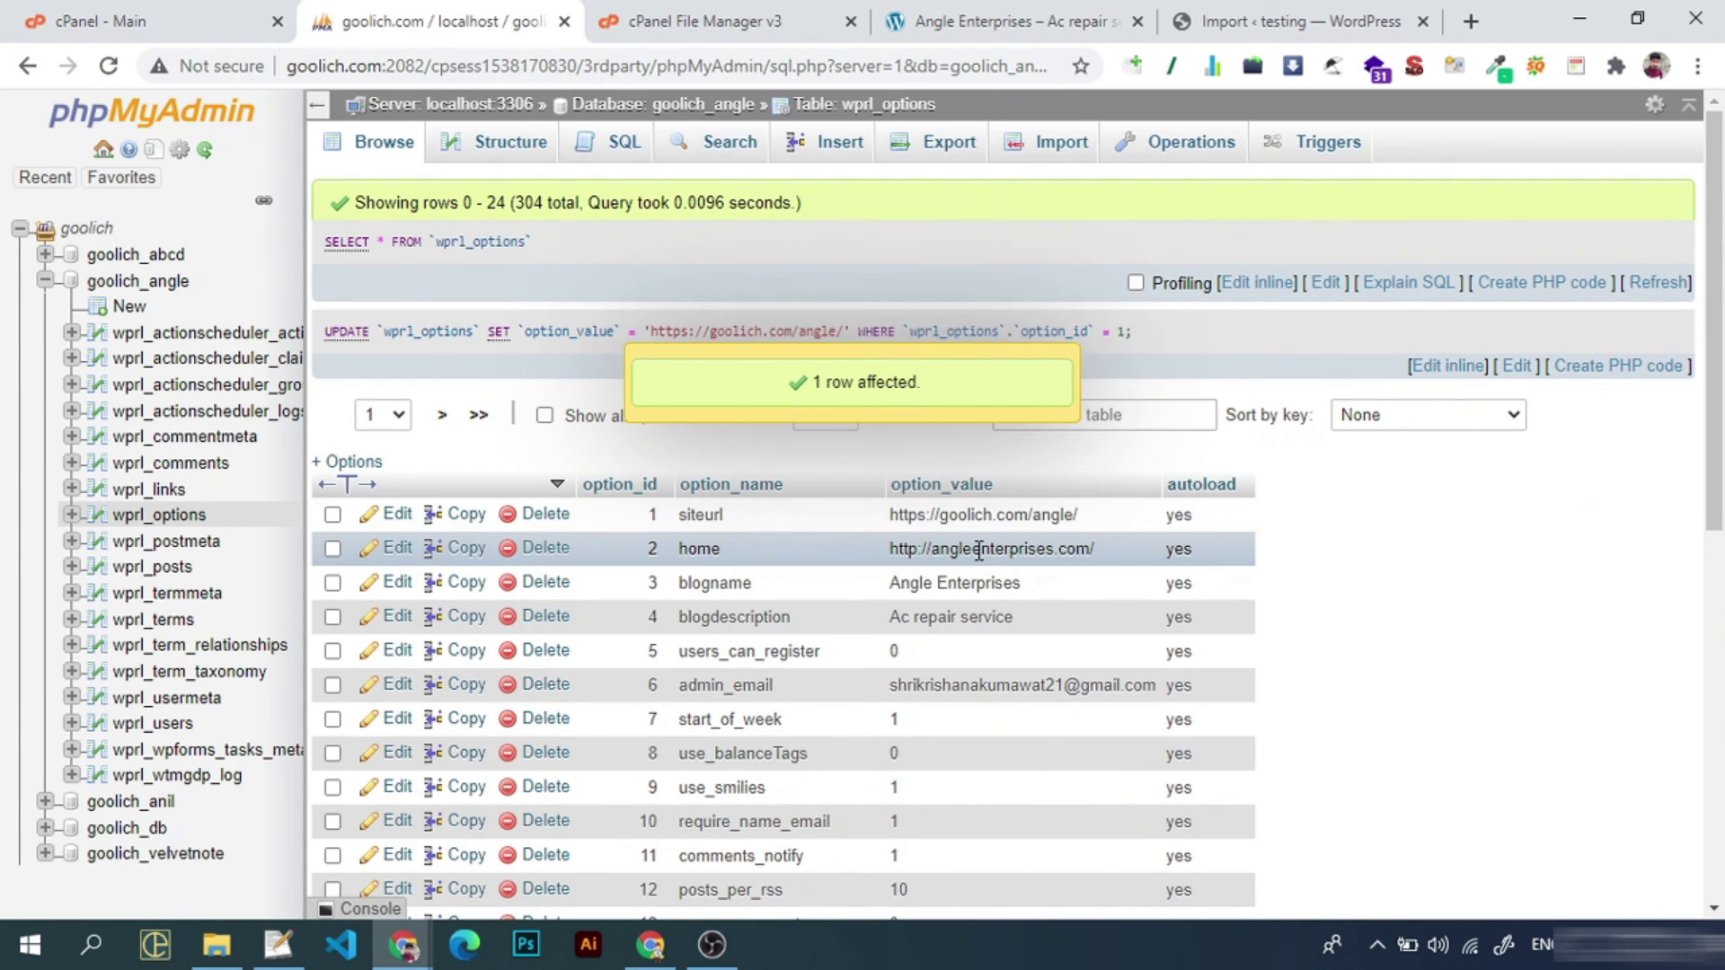
{"action": "double_click", "coordinate": [977, 549]}
{"action": "key", "text": "ctrl+a"}
{"action": "key", "text": "ctrl+v"}
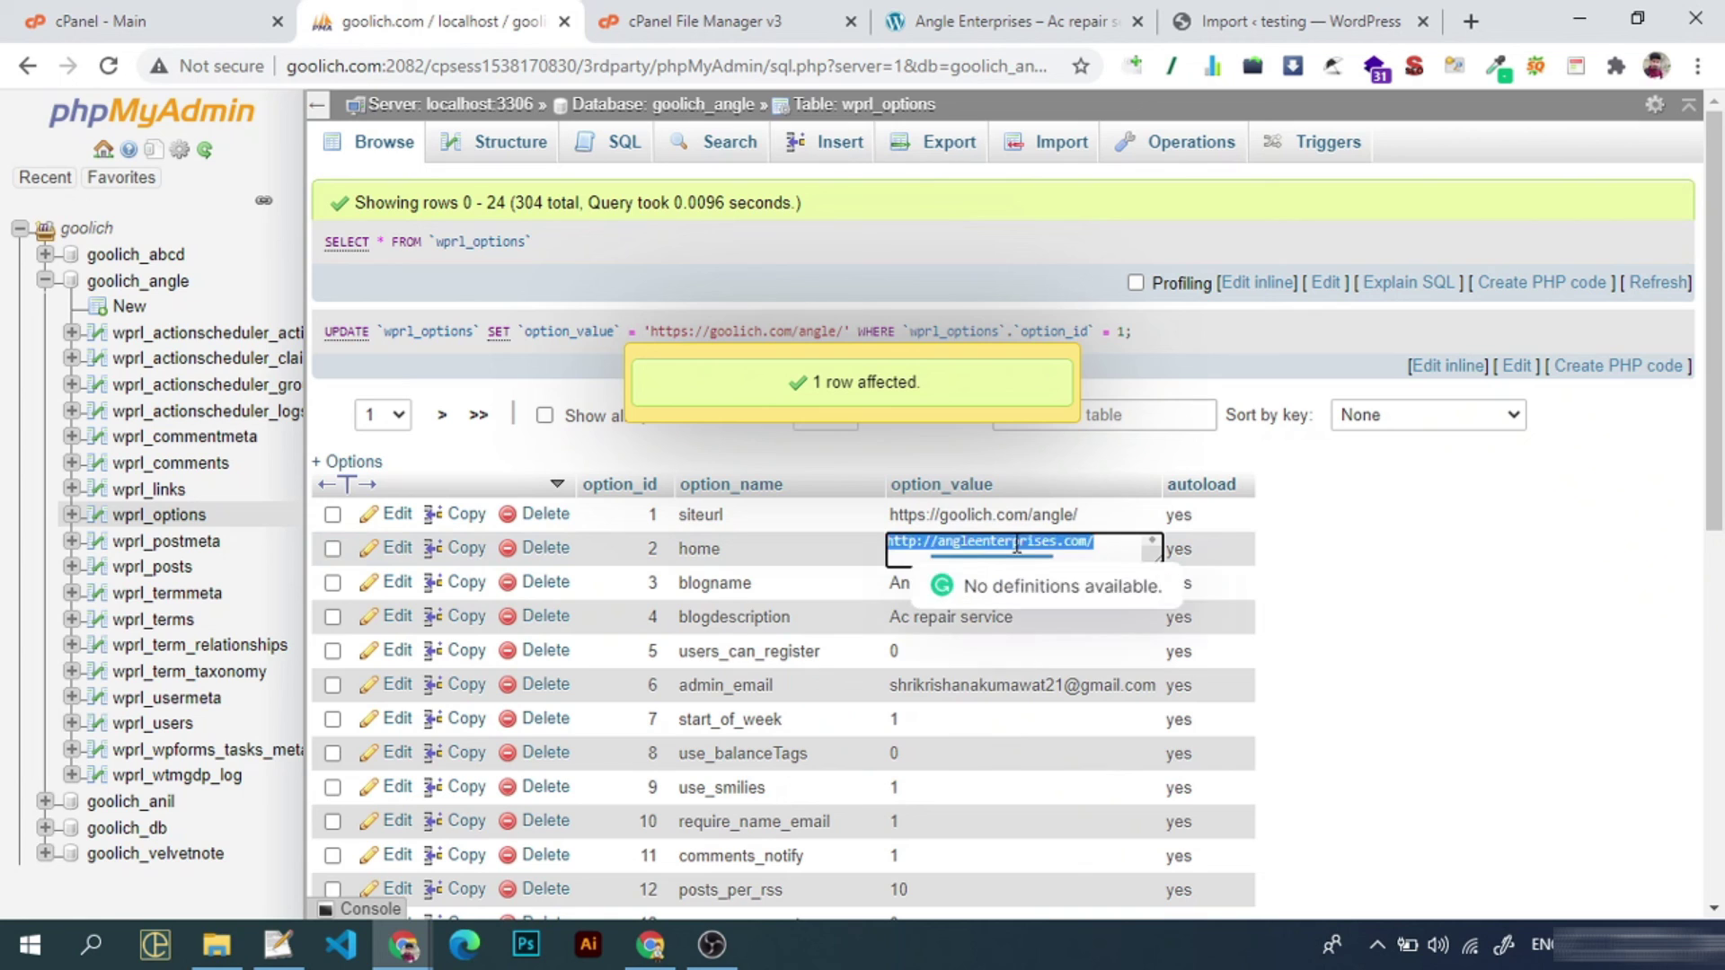
{"action": "key", "text": "Return"}
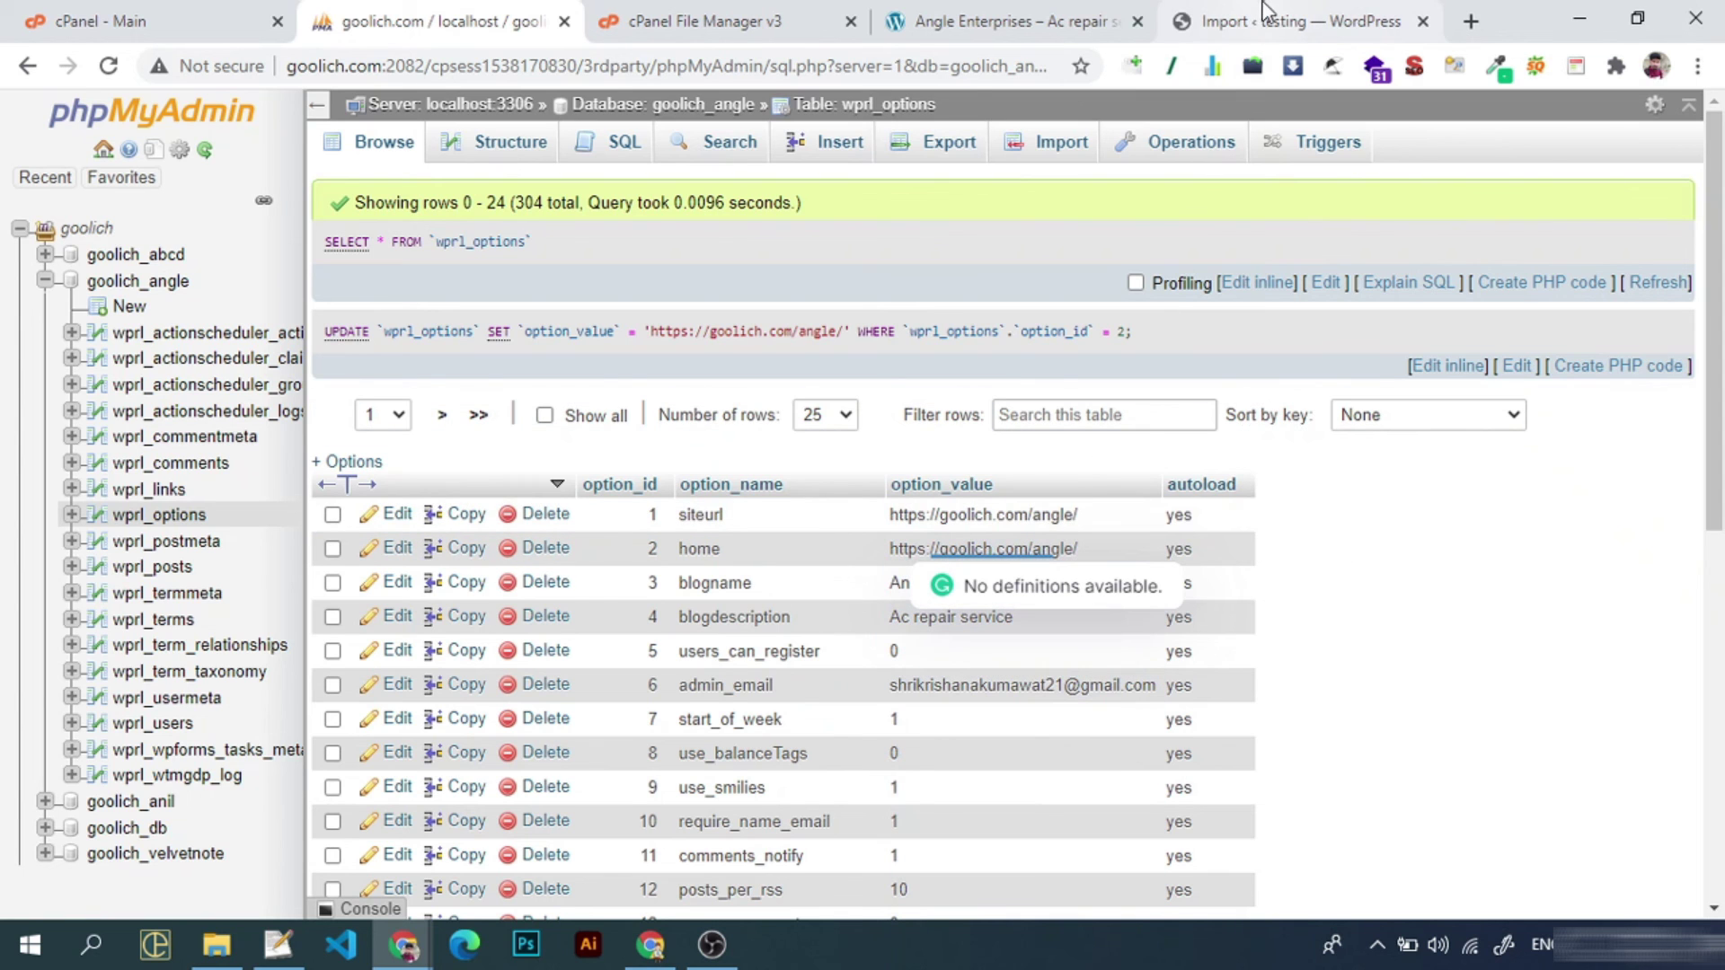
{"action": "key", "text": "alt+Tab"}
{"action": "key", "text": "alt+Tab"}
{"action": "key", "text": "alt+Tab"}
{"action": "left_click", "coordinate": [547, 210]}
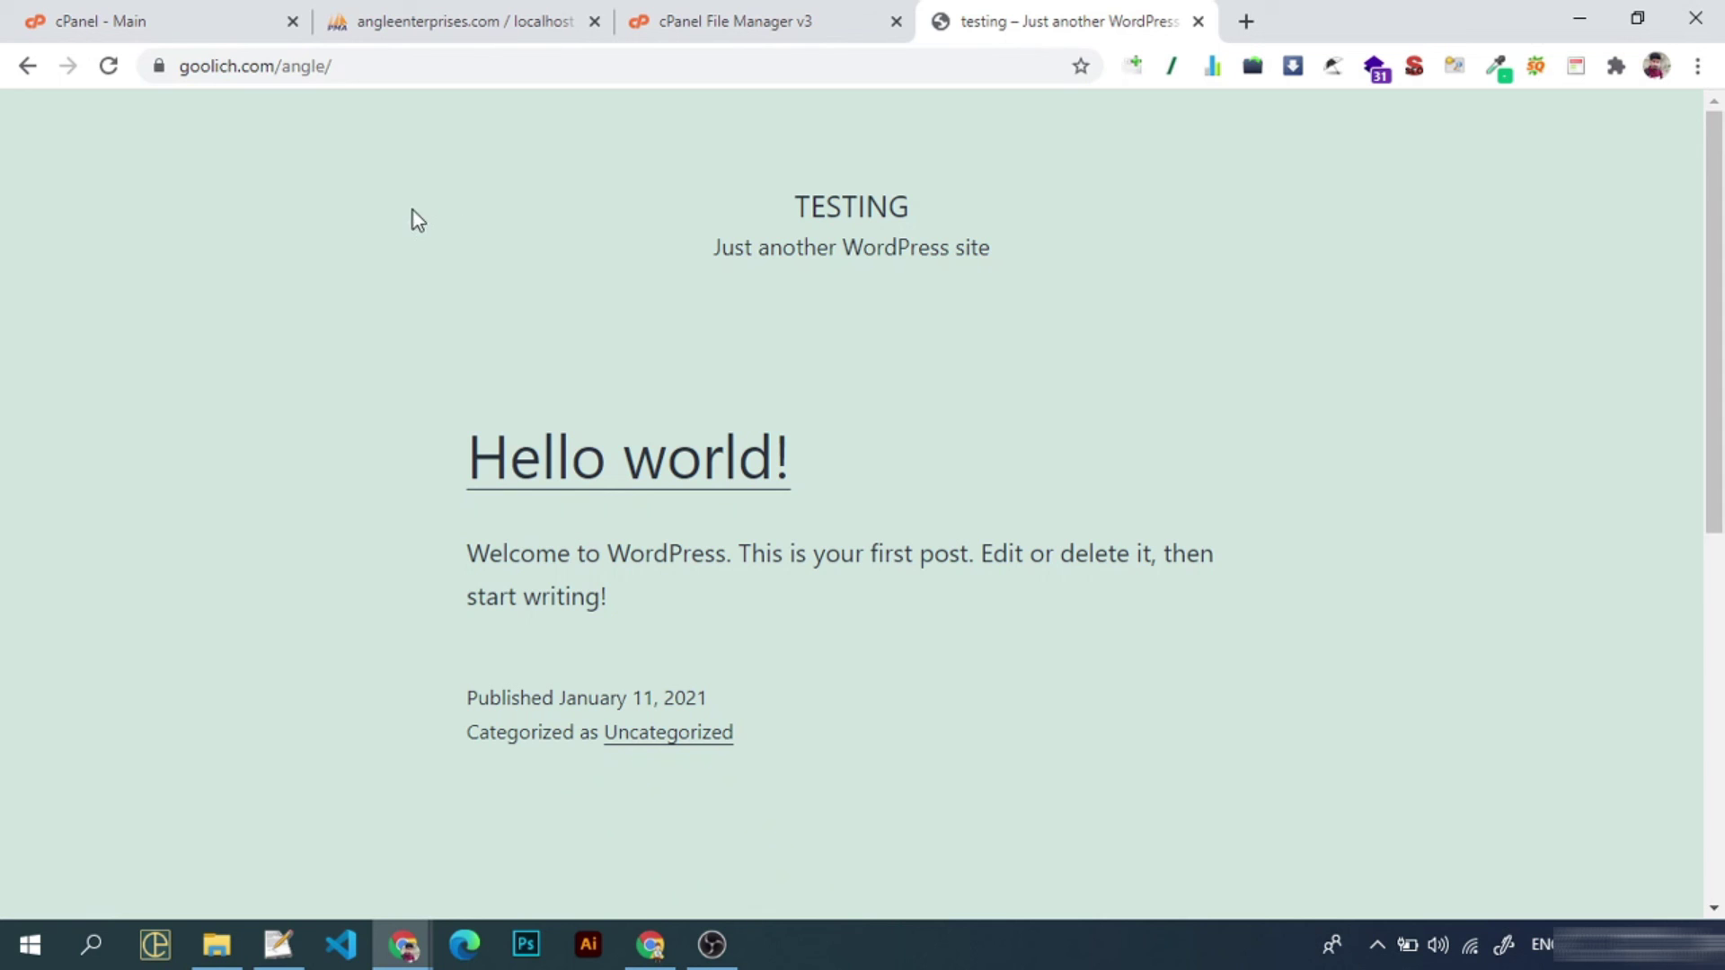
Reload goolich.com/angle and scroll through the migrated Angle Enterprises AC repair homepage.
{"action": "left_click", "coordinate": [109, 67]}
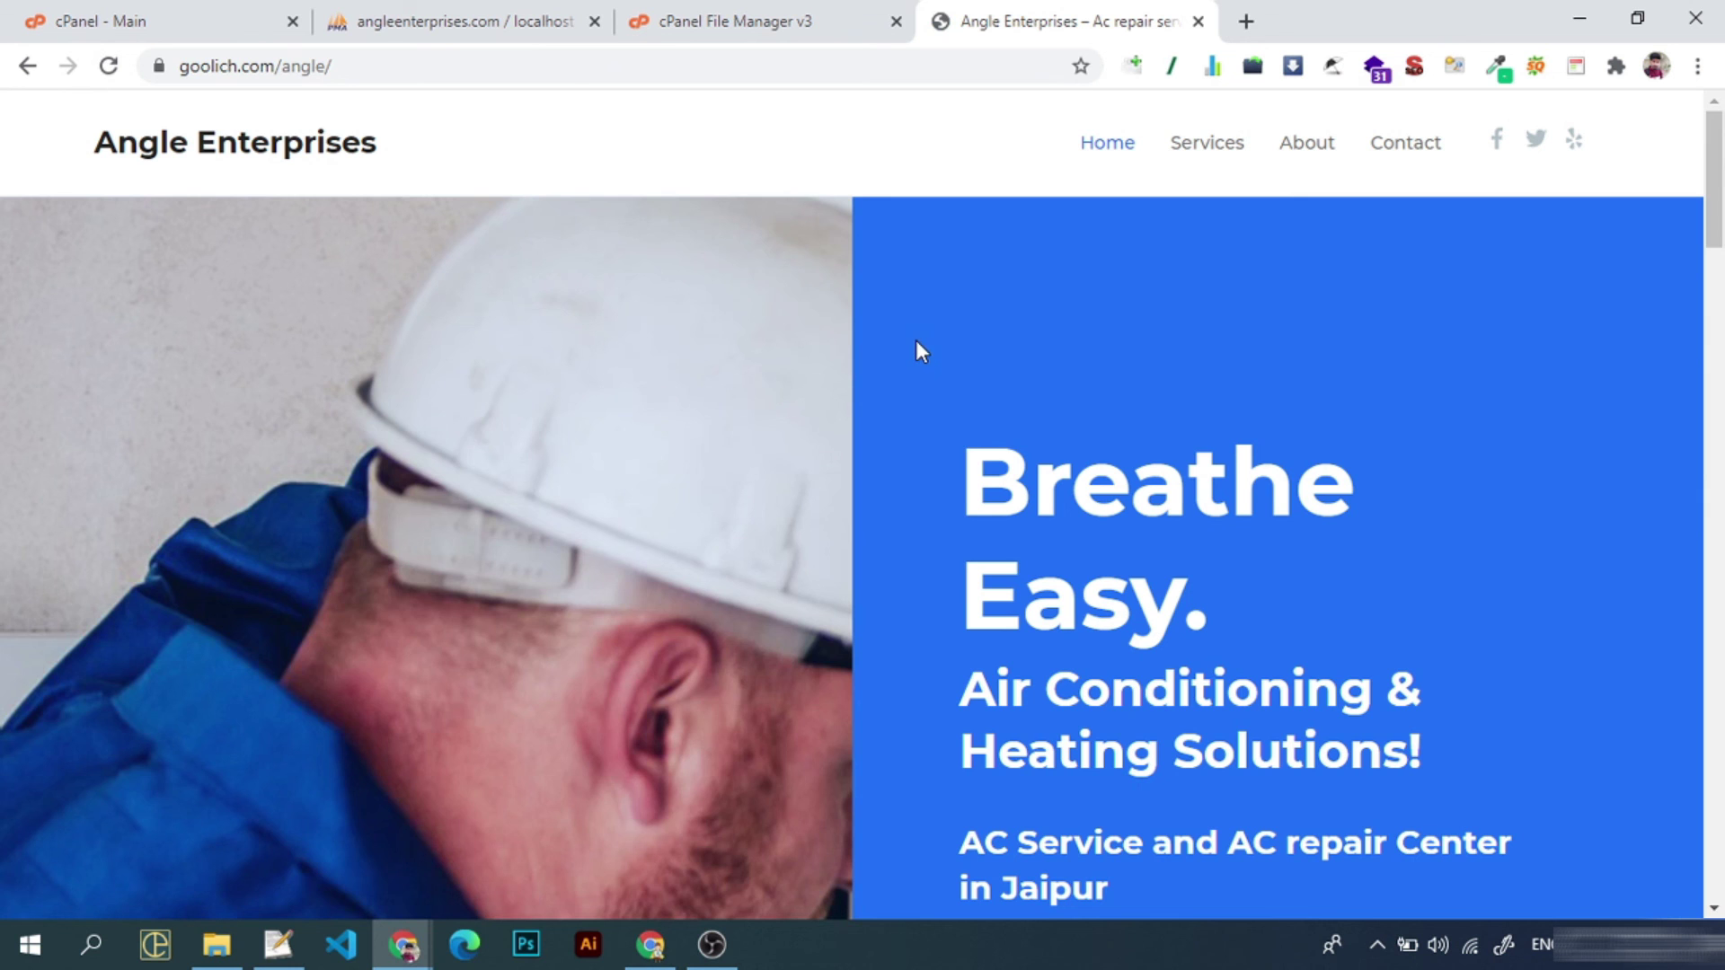
{"action": "scroll", "coordinate": [913, 343], "scroll_direction": "down", "scroll_amount": 10}
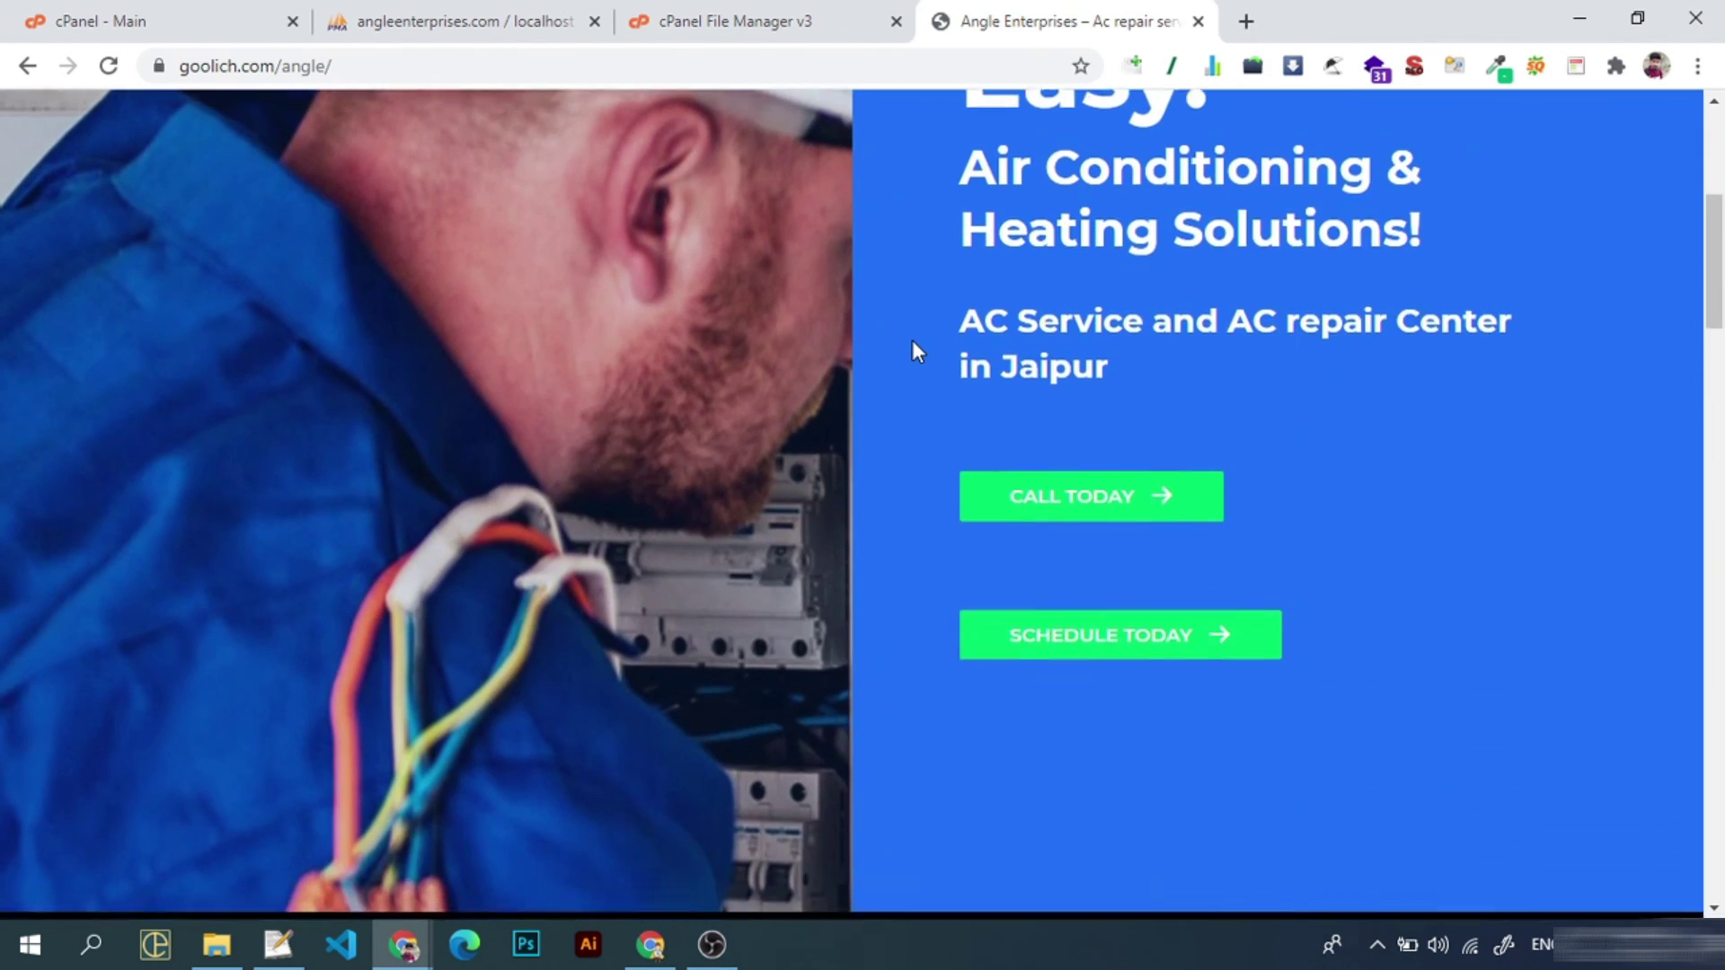
{"action": "scroll", "coordinate": [913, 350], "scroll_direction": "down", "scroll_amount": 3}
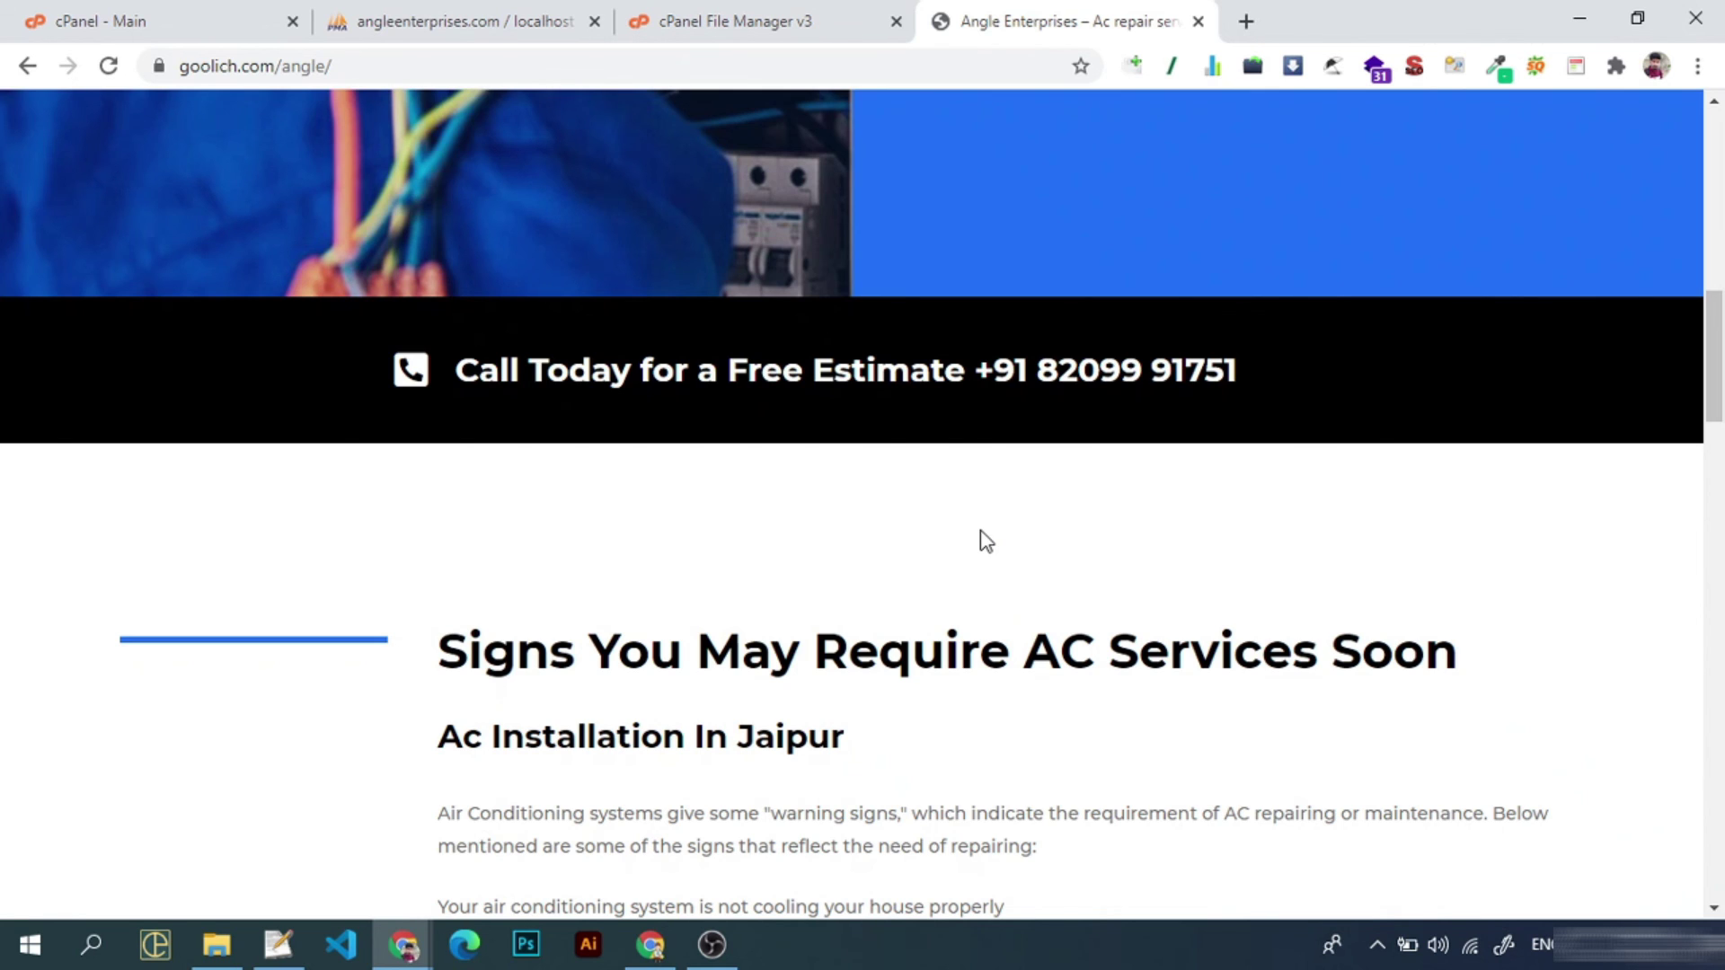
{"action": "scroll", "coordinate": [983, 541], "scroll_direction": "up", "scroll_amount": 7}
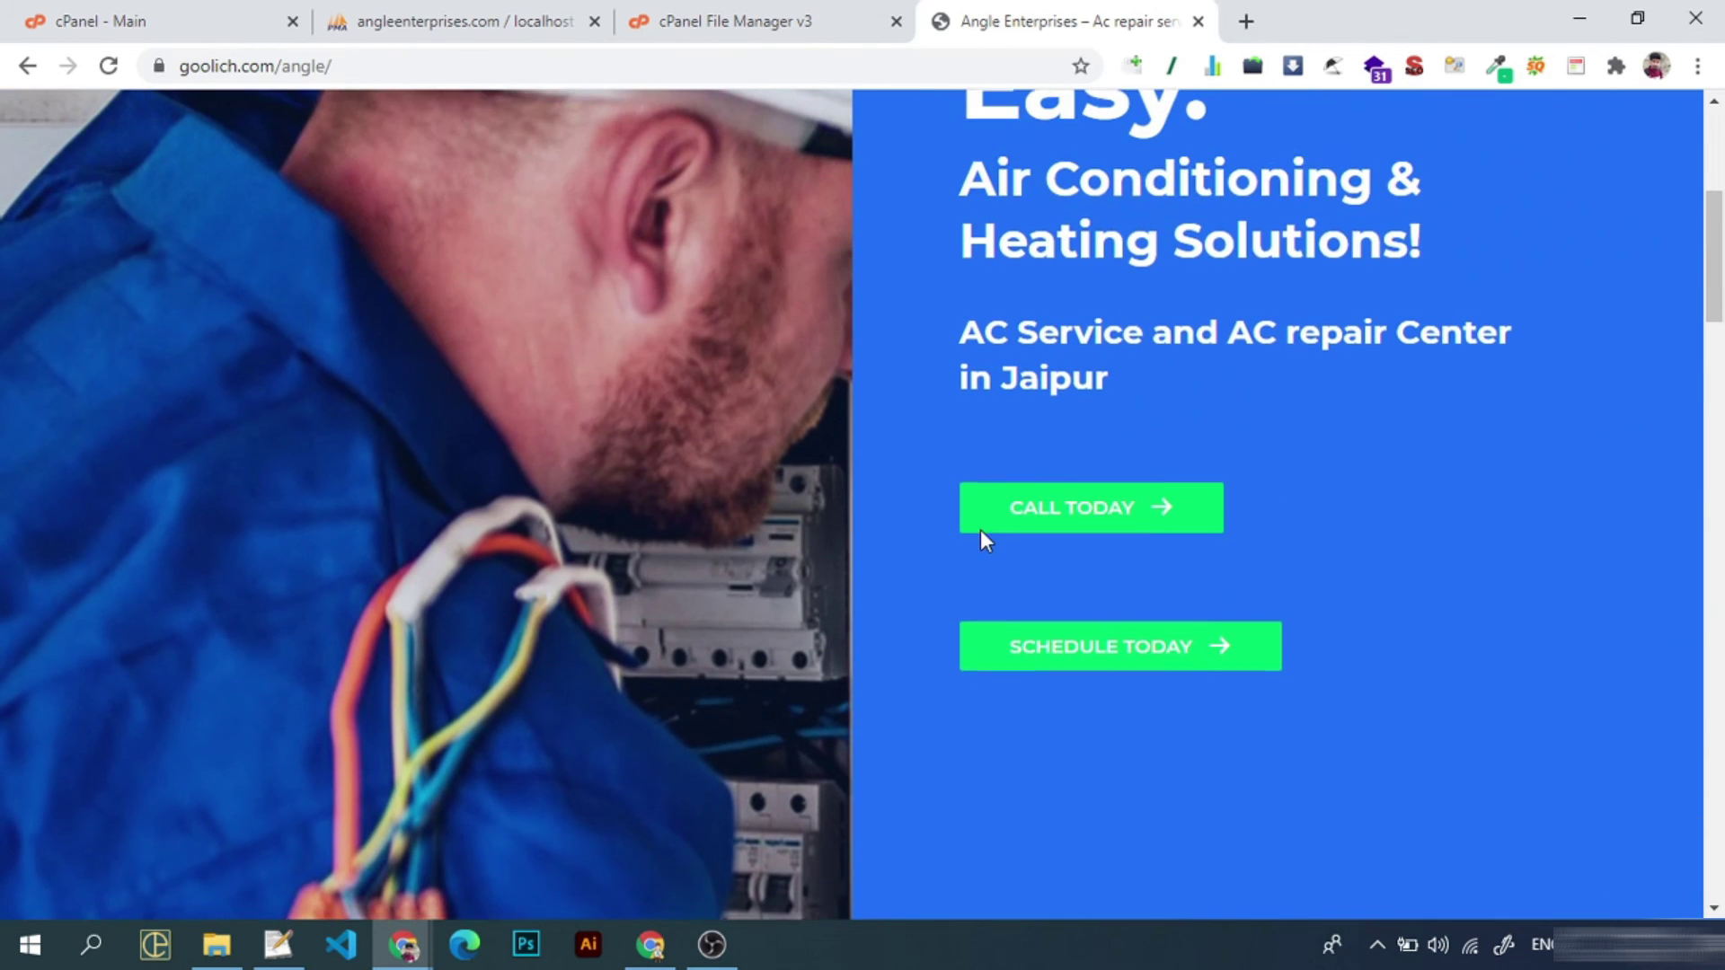
{"action": "scroll", "coordinate": [984, 541], "scroll_direction": "up", "scroll_amount": 5}
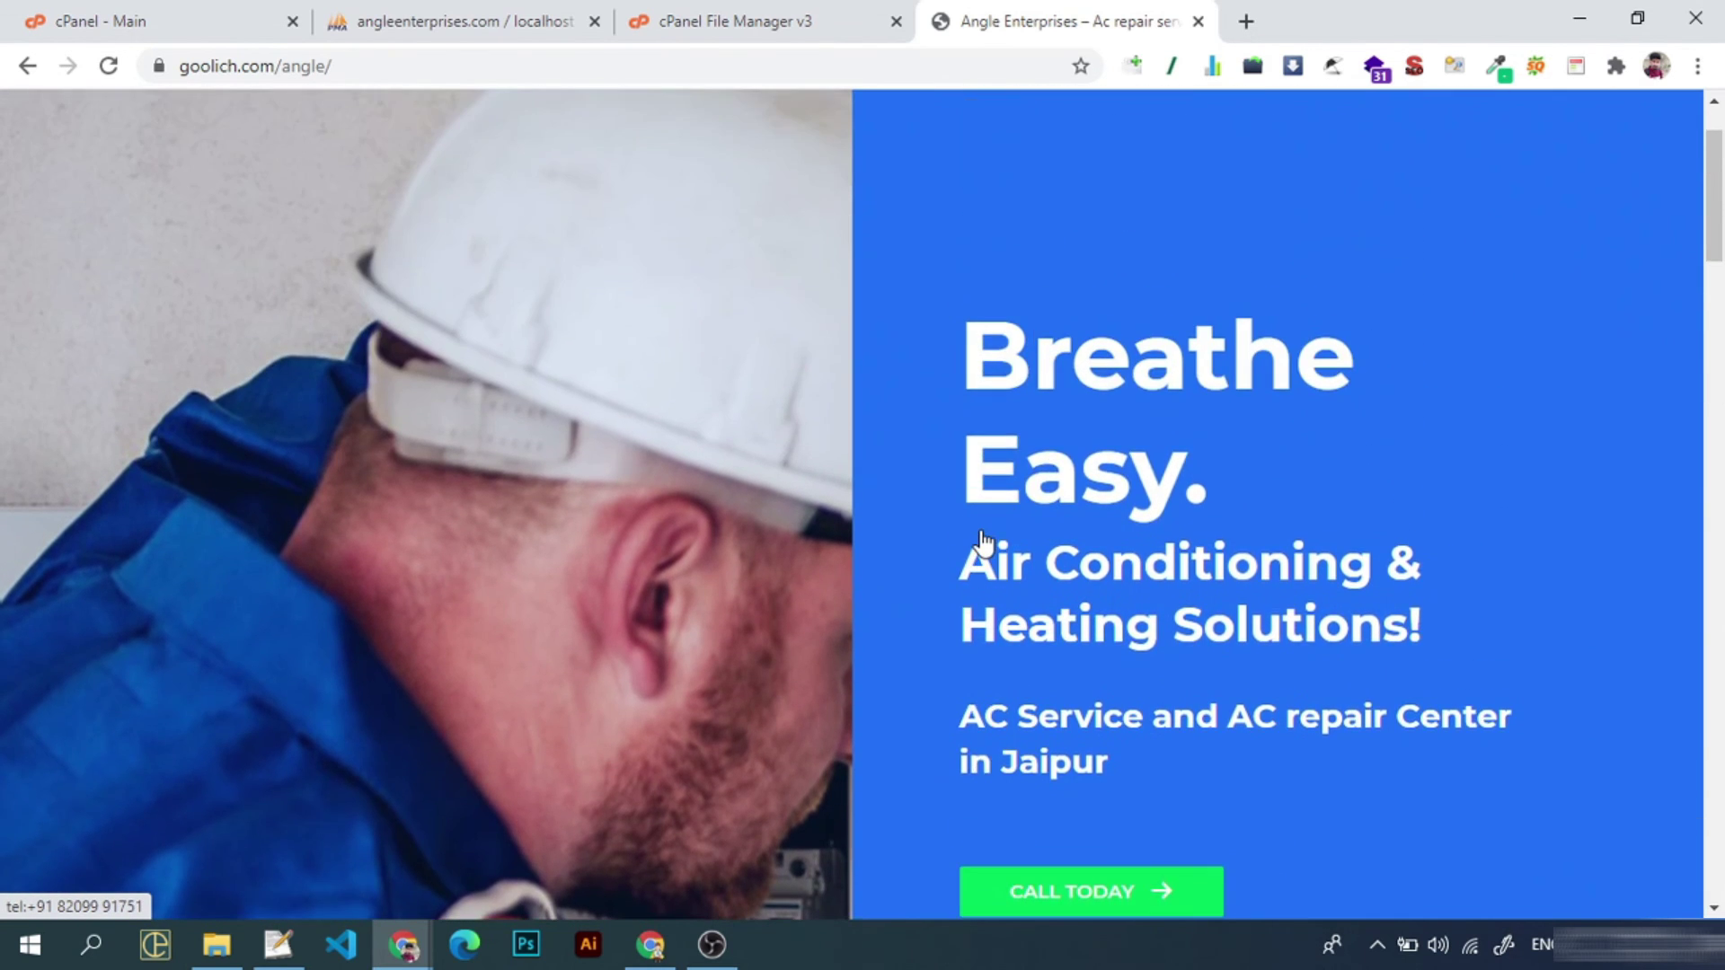